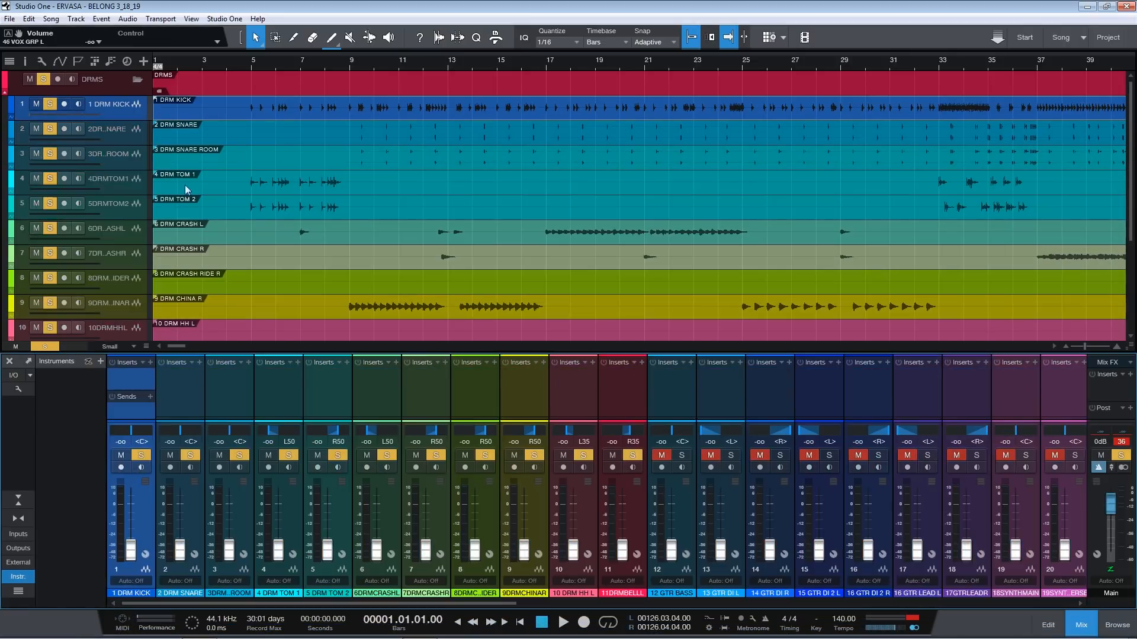
# - Play the song from shortly before bar 5 and set the kick and snare channel volumes to -3.5 dB each
pyautogui.click(243, 64)
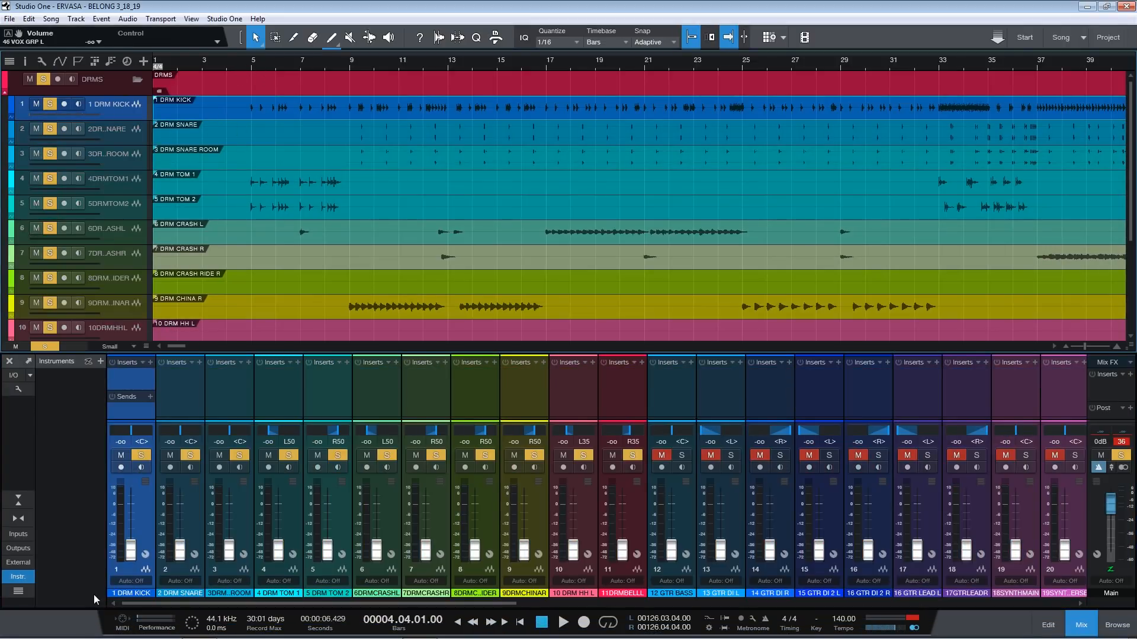
pyautogui.press('space')
pyautogui.moveTo(131, 555); pyautogui.dragTo(130, 514)
pyautogui.press('space')
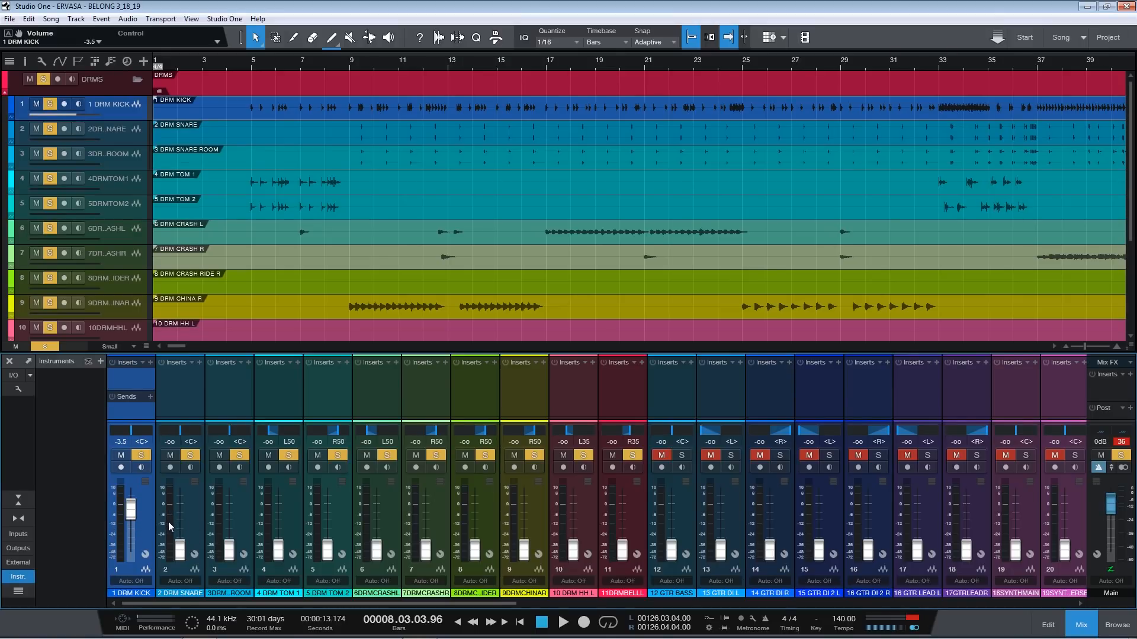
pyautogui.press('space')
pyautogui.moveTo(186, 554); pyautogui.dragTo(184, 512)
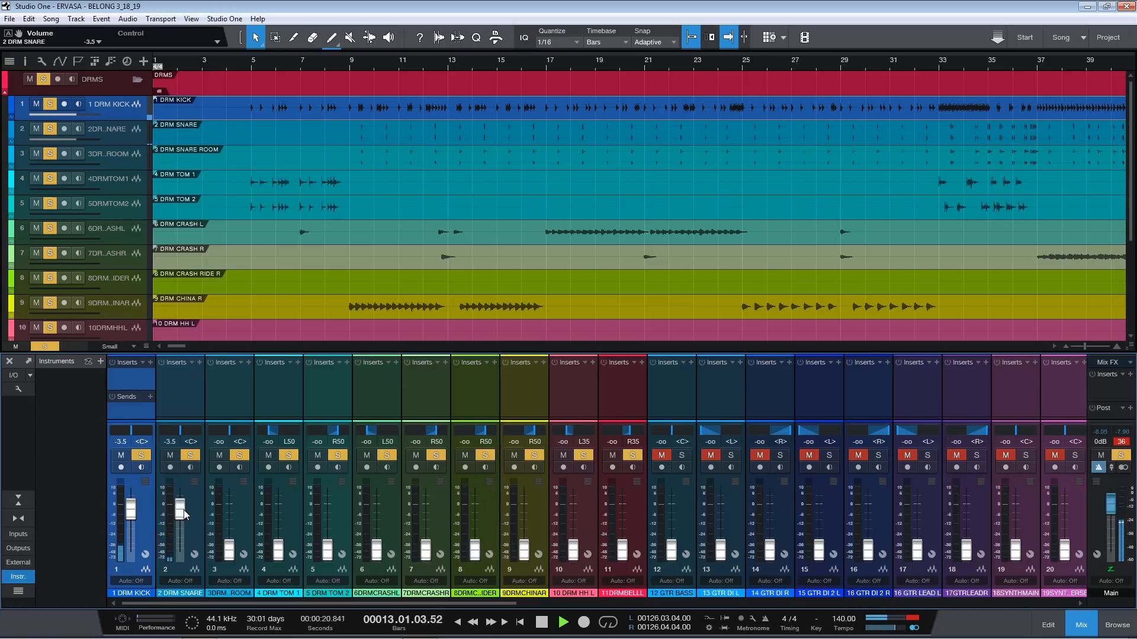
# - Set the DRM TOM 1 channel's volume to -7.6 dB during playback
pyautogui.click(294, 516)
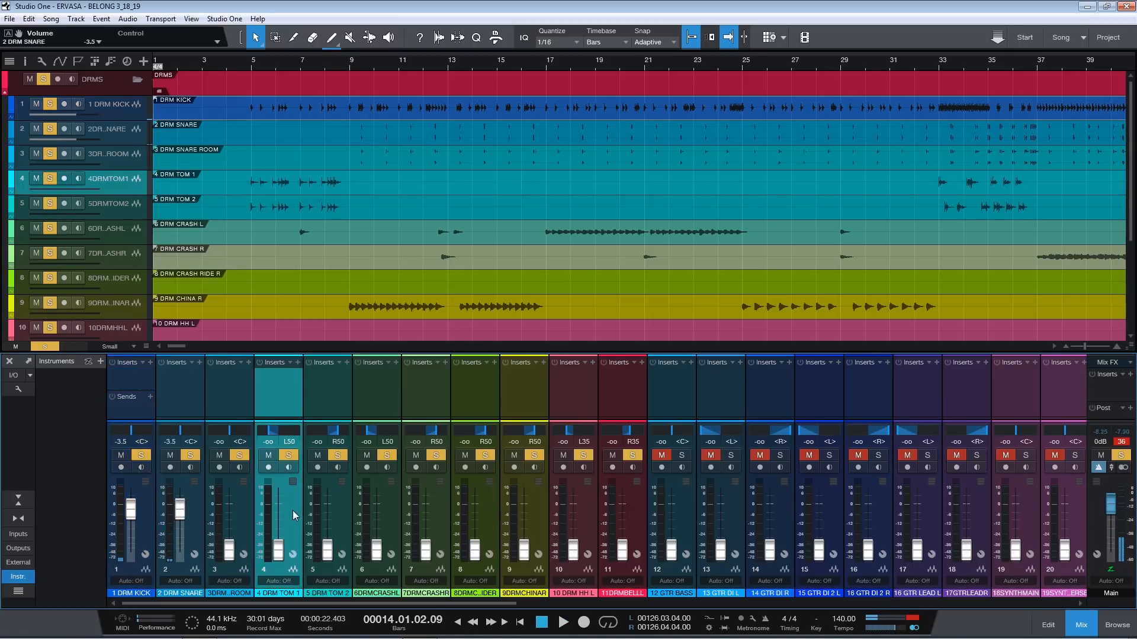
pyautogui.press('space')
pyautogui.moveTo(278, 549); pyautogui.dragTo(276, 520)
pyautogui.press('space')
# - Set the DRM TOM 2 channel's volume to -5.8 dB, checking it on the opening toms and the tom fill at bar 33
pyautogui.press('space')
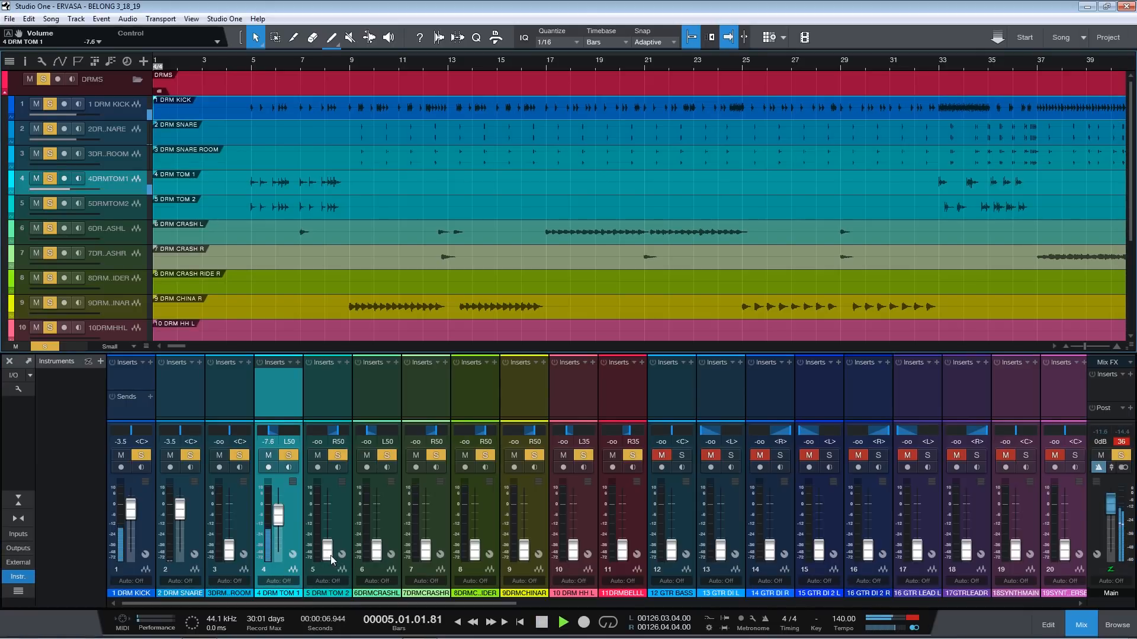
pyautogui.moveTo(330, 556); pyautogui.dragTo(329, 519)
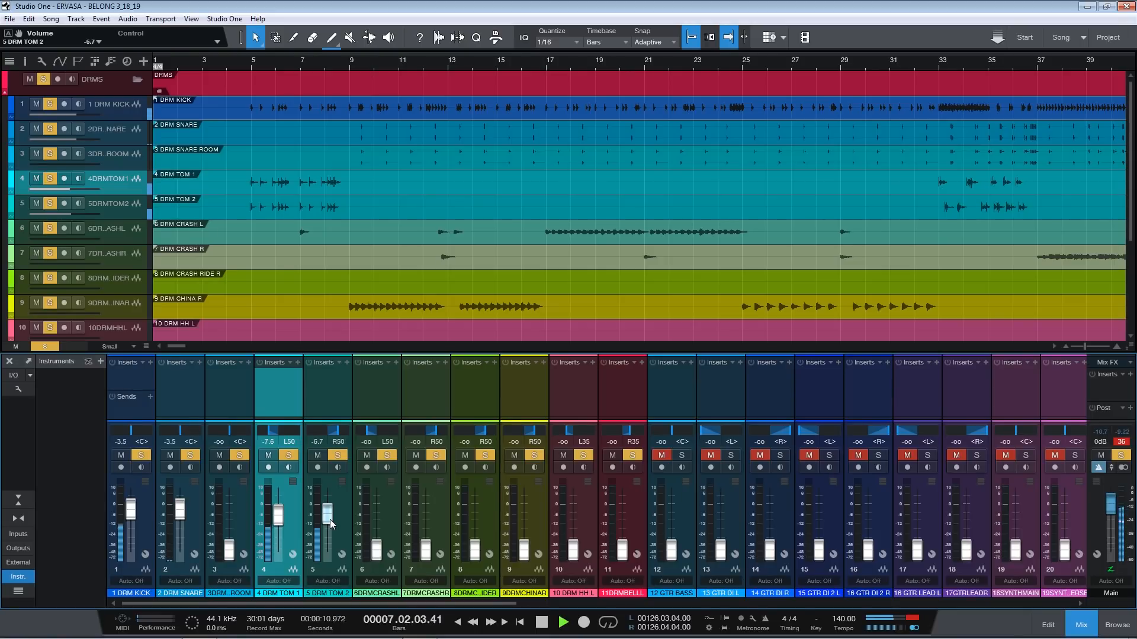
pyautogui.moveTo(330, 520); pyautogui.dragTo(331, 521)
pyautogui.press('space')
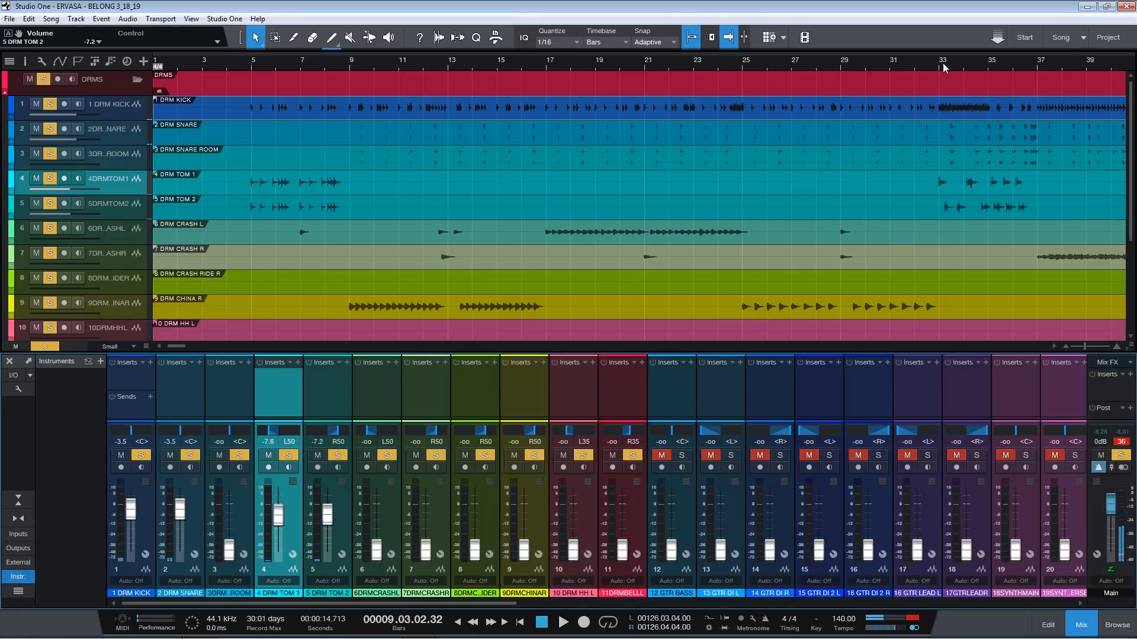
pyautogui.click(931, 62)
pyautogui.press('space')
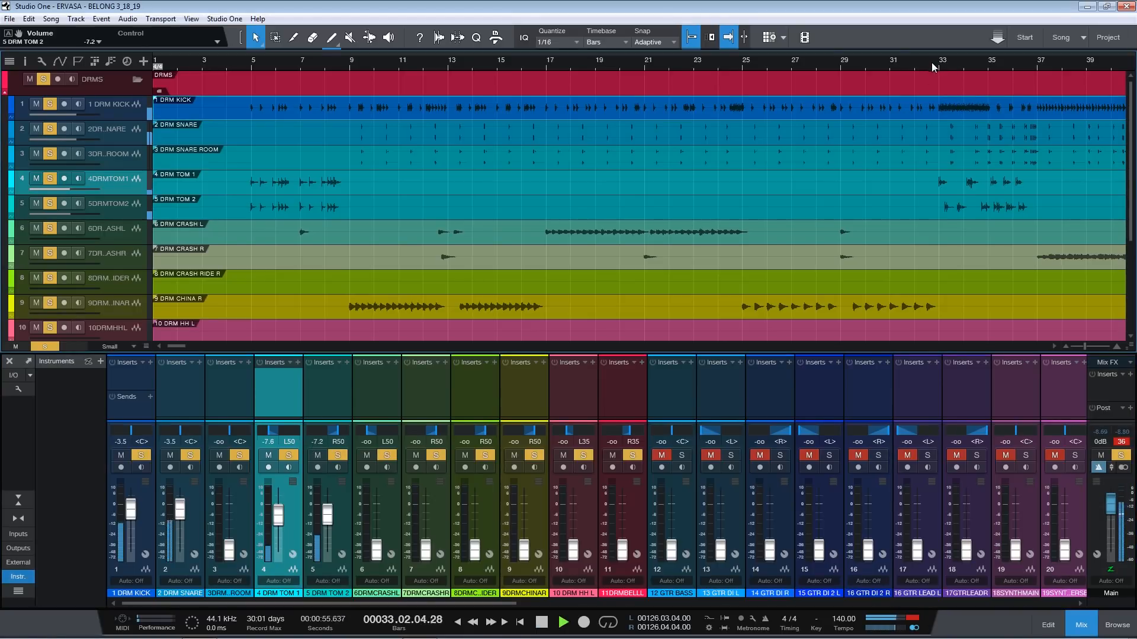
pyautogui.moveTo(329, 521); pyautogui.dragTo(329, 519)
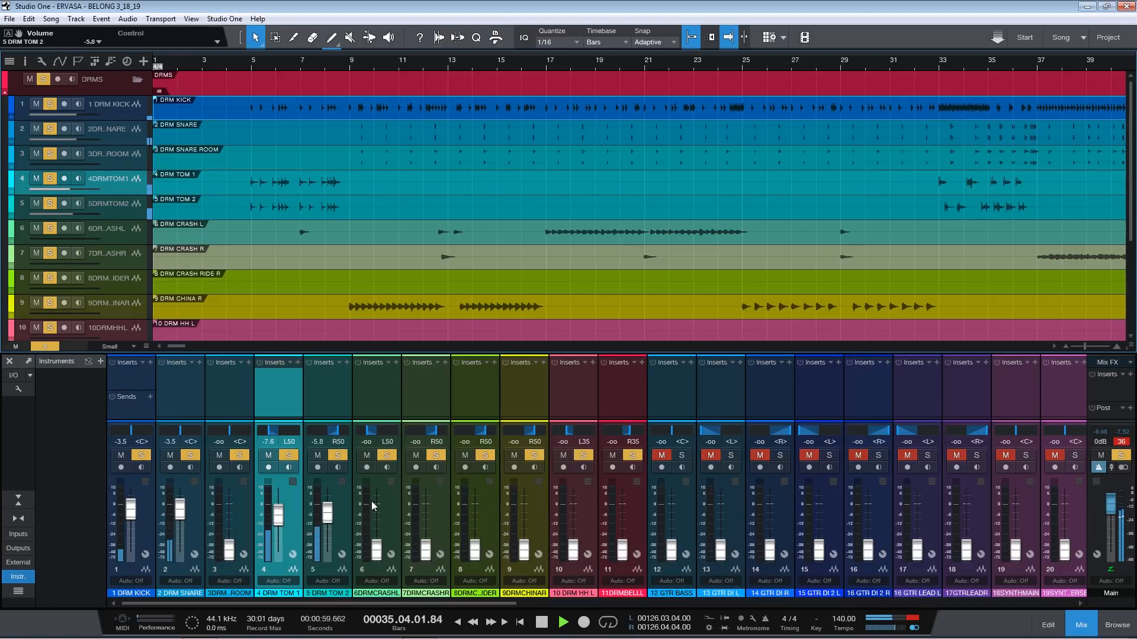
pyautogui.press('space')
# - Play from just before bar 9 and set the DRM SNARE ROOM channel's volume to -12.5 dB
pyautogui.click(343, 59)
pyautogui.press('space')
pyautogui.moveTo(229, 550); pyautogui.dragTo(232, 525)
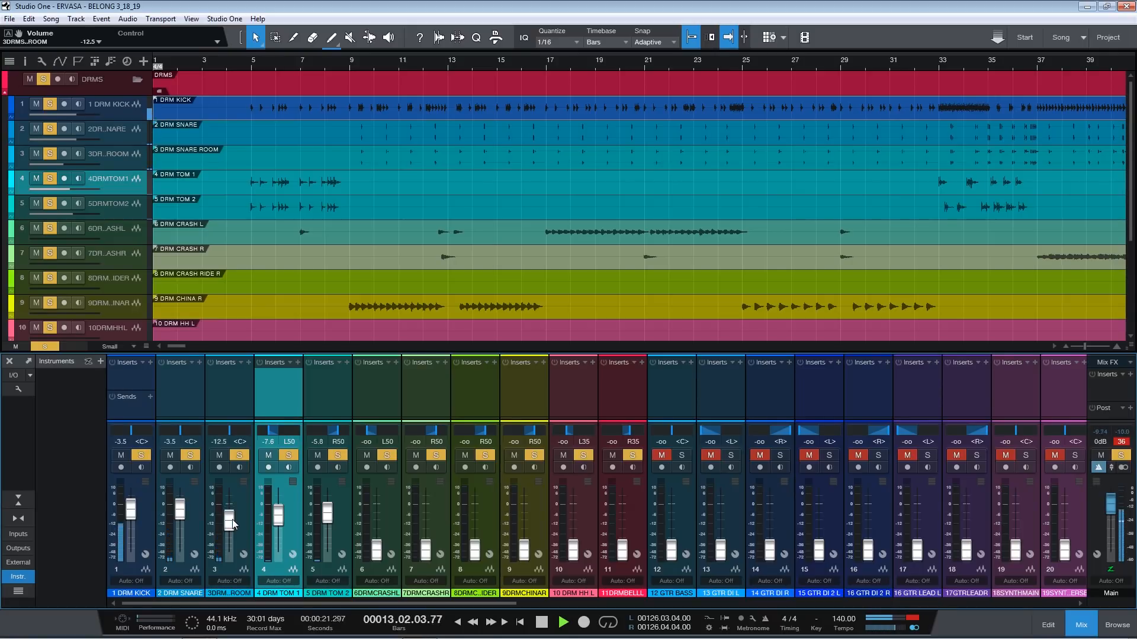
pyautogui.press('space')
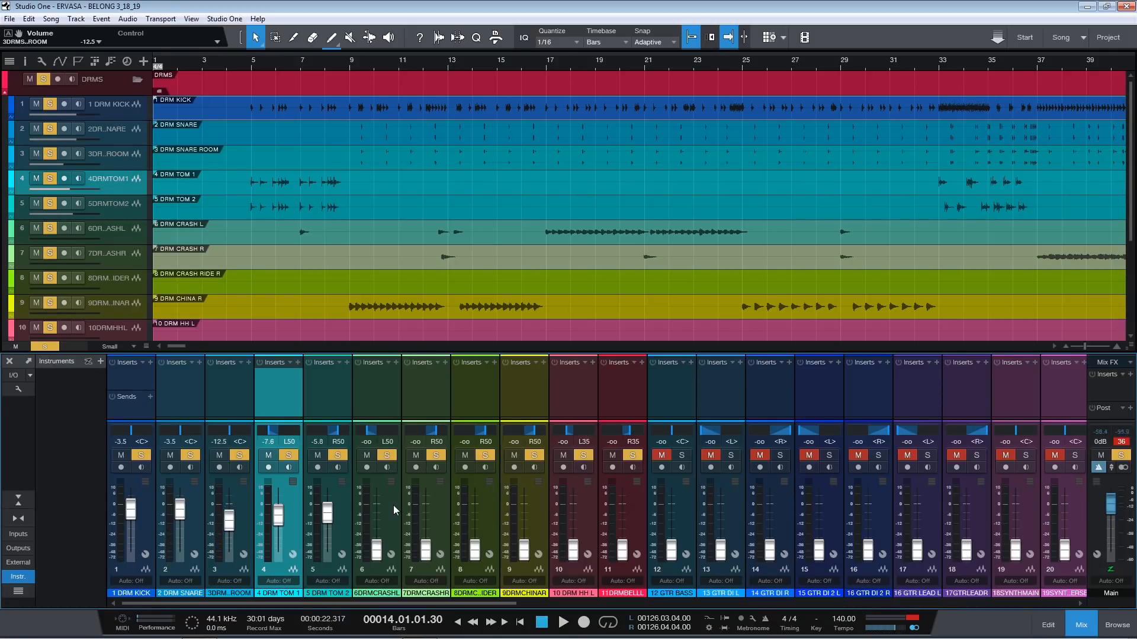
# - Set the DRM CRASH L channel's volume to -10.8 dB and replay the crash hit at bar 7 to check it
pyautogui.click(393, 506)
pyautogui.click(279, 59)
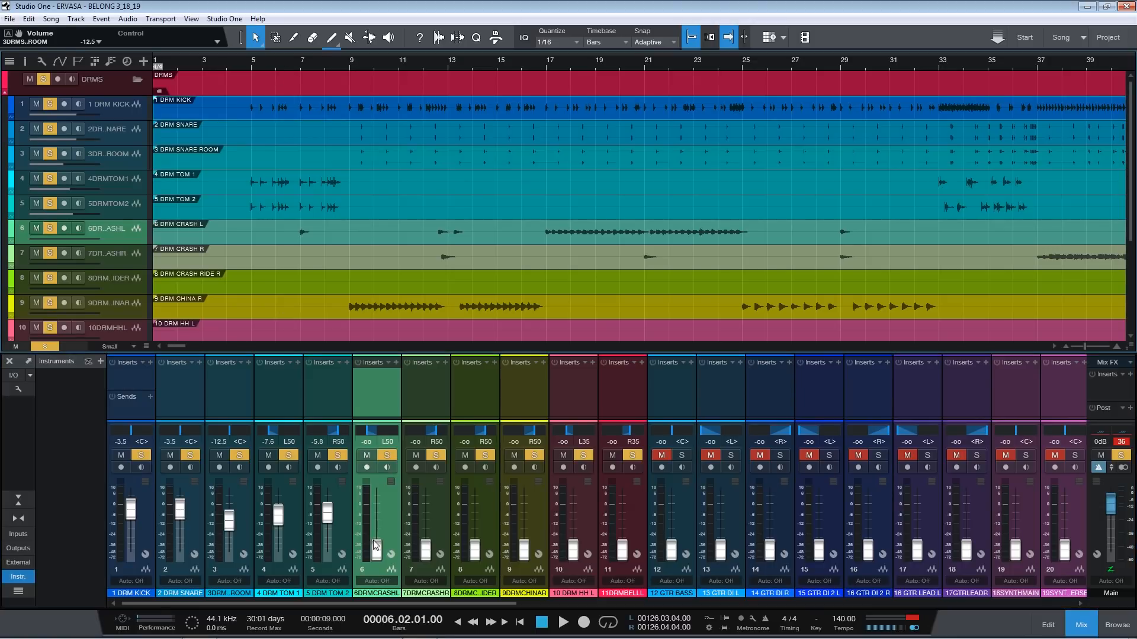
pyautogui.press('space')
pyautogui.moveTo(377, 539); pyautogui.dragTo(380, 516)
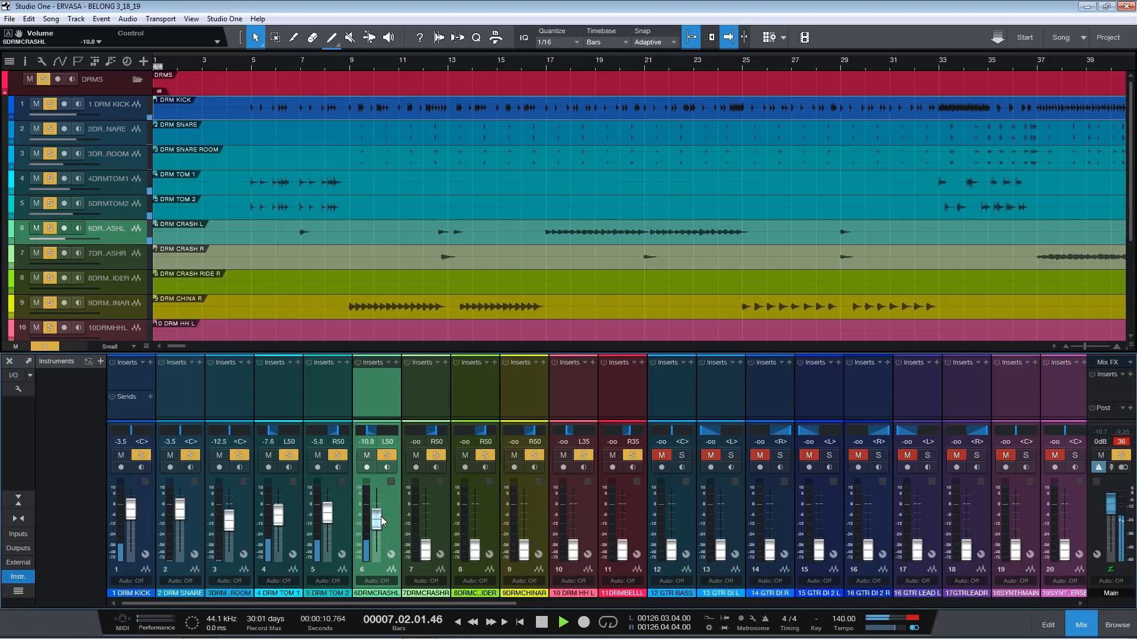
pyautogui.press('space')
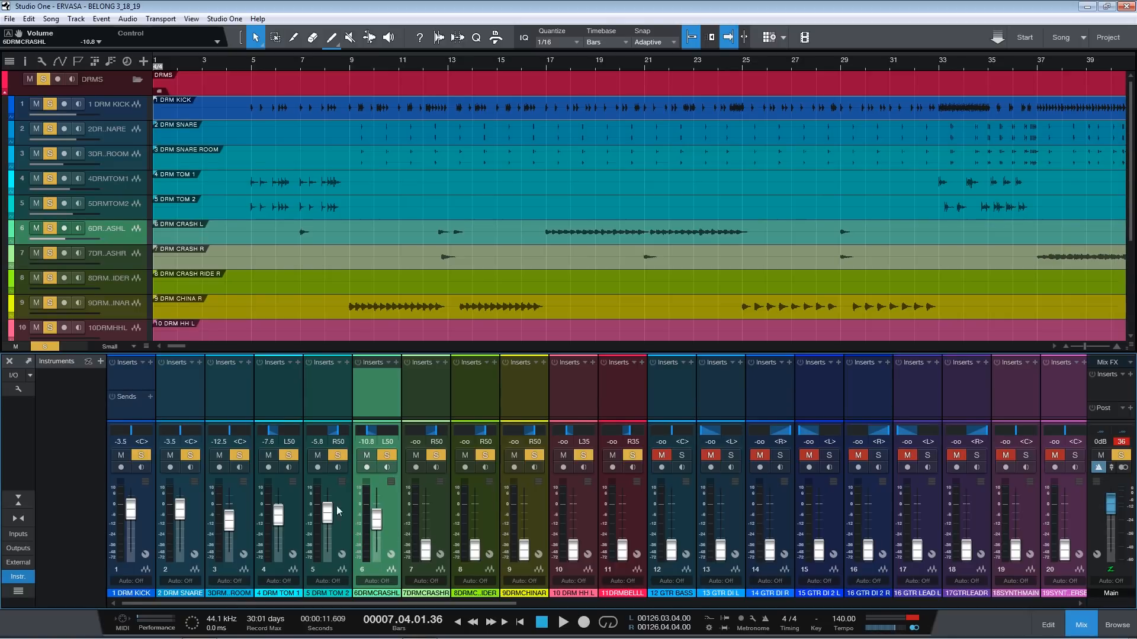
pyautogui.moveTo(265, 61); pyautogui.dragTo(287, 69)
pyautogui.press('space')
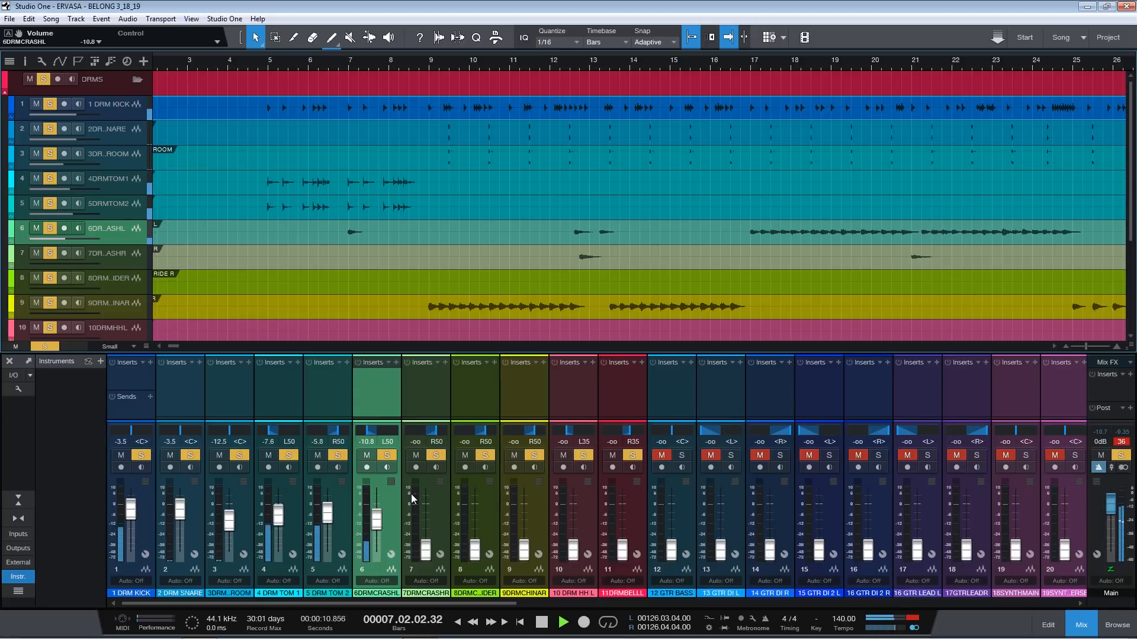
pyautogui.press('space')
# - Set the DRM CRASH R channel's volume to -10.8 dB and audition it from bar 12
pyautogui.click(414, 440)
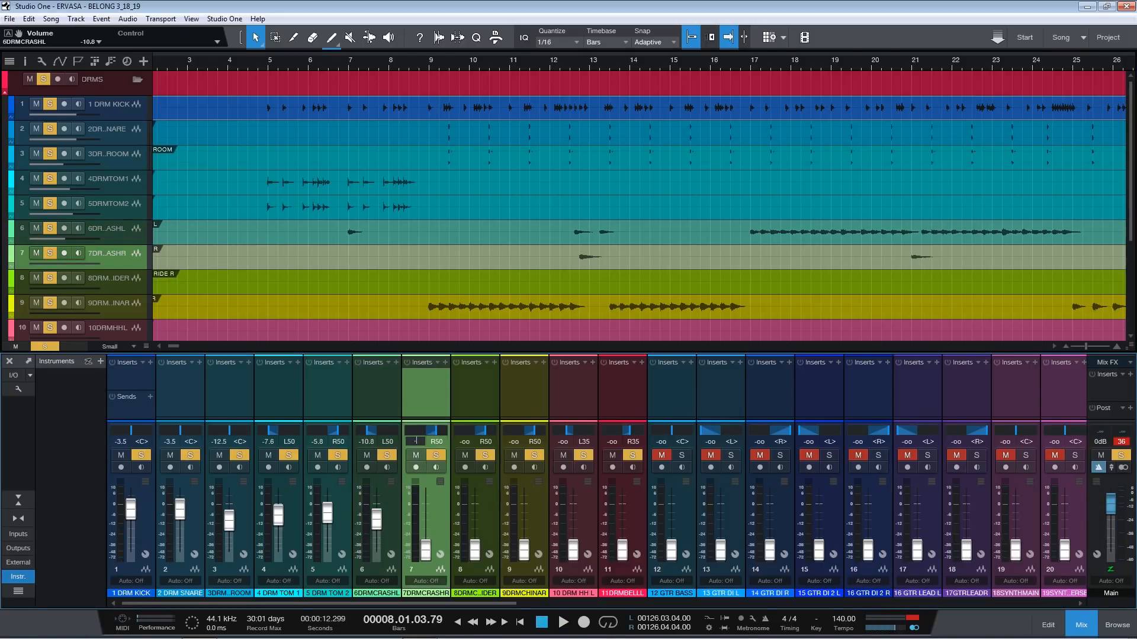
pyautogui.write('-10.8')
pyautogui.press('Return')
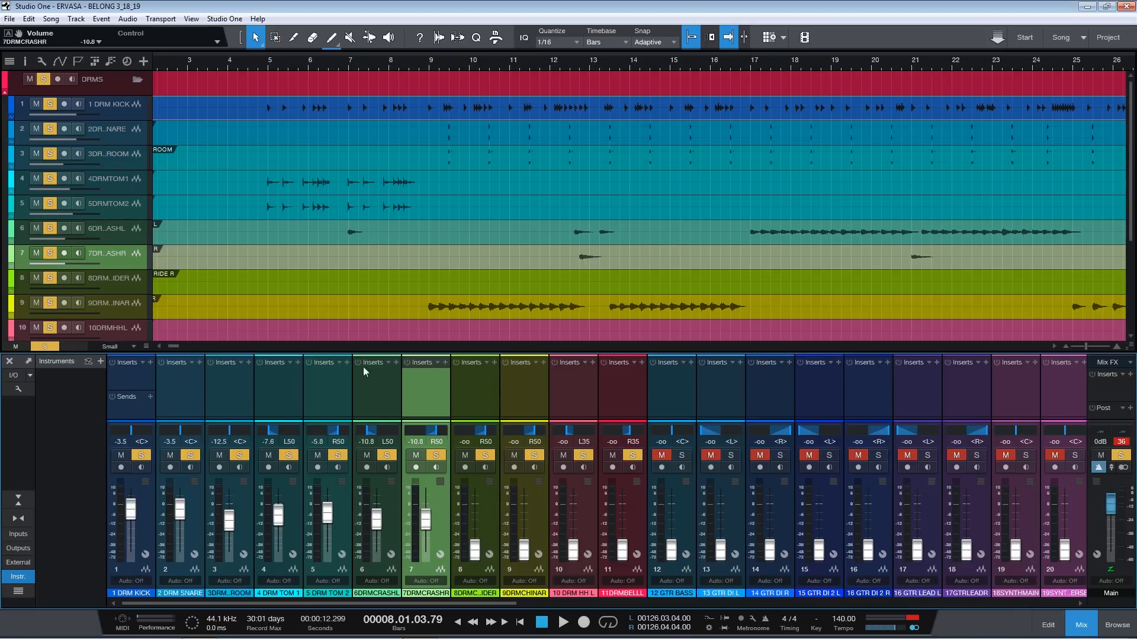
pyautogui.click(555, 69)
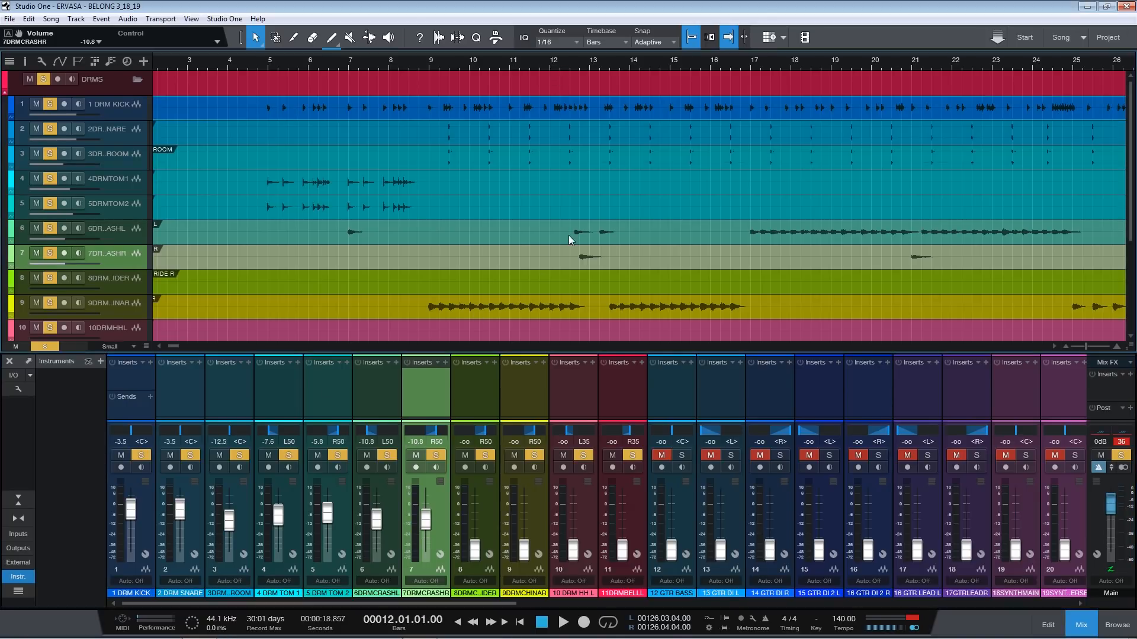
pyautogui.press('space')
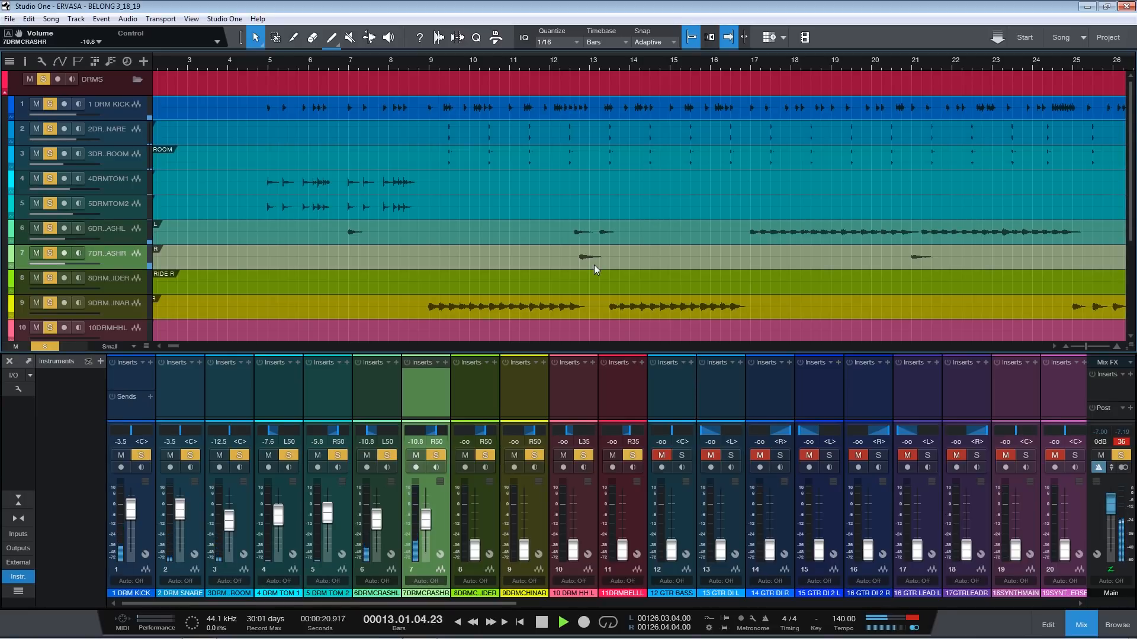
pyautogui.press('space')
# - Set the DRM CHINA R channel's volume to -10.8 dB while playing from bar 9
pyautogui.click(491, 517)
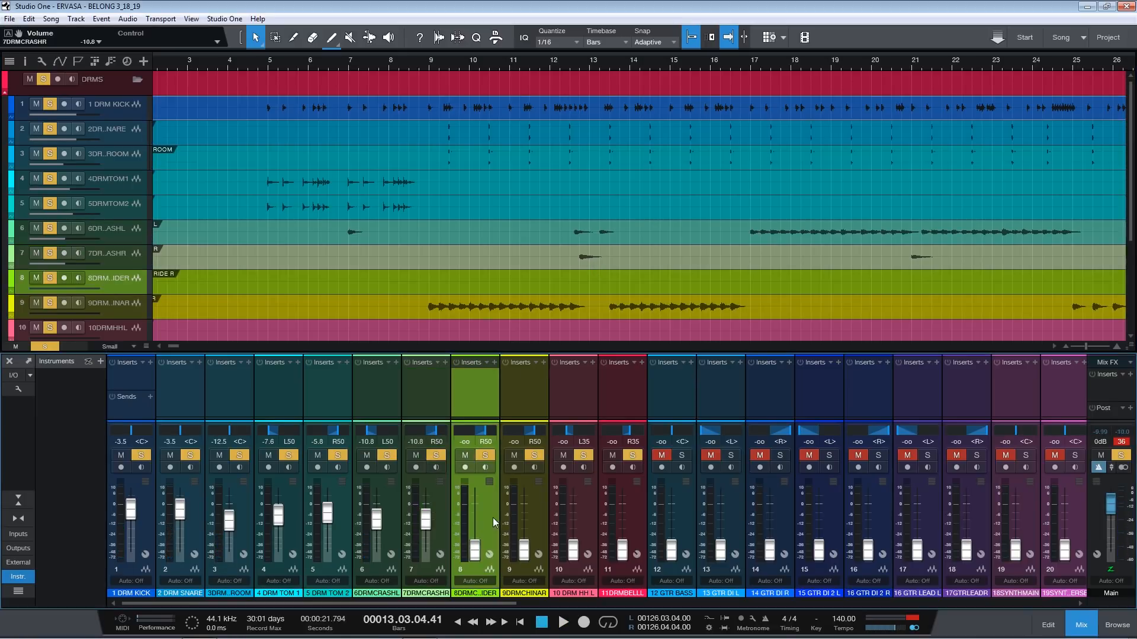
pyautogui.click(536, 509)
pyautogui.click(425, 67)
pyautogui.doubleClick(512, 442)
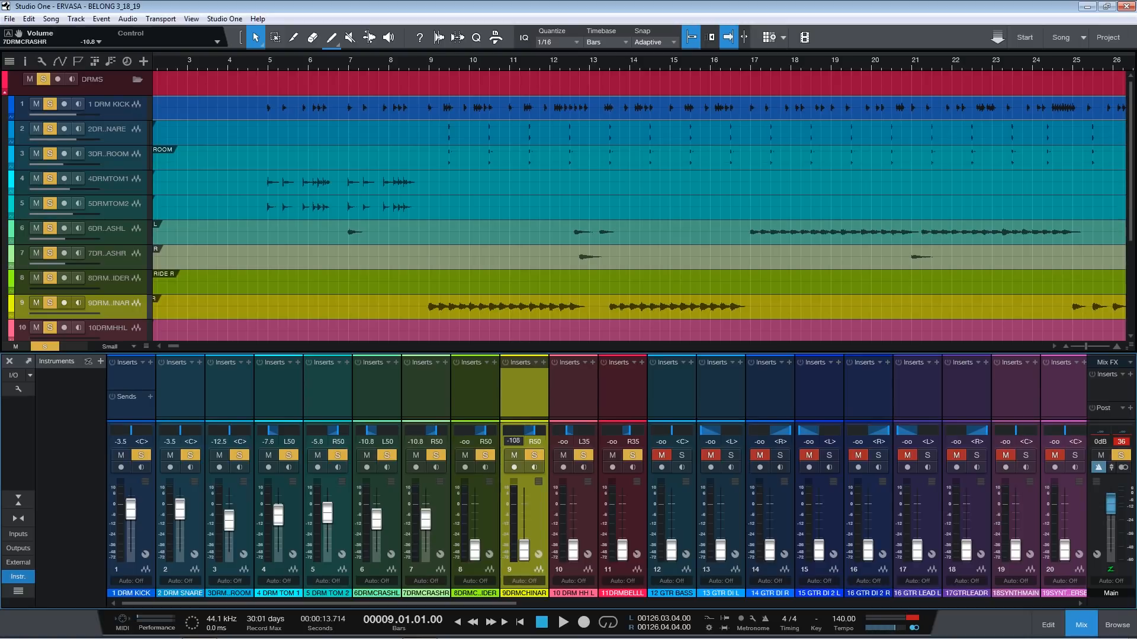
pyautogui.press('space')
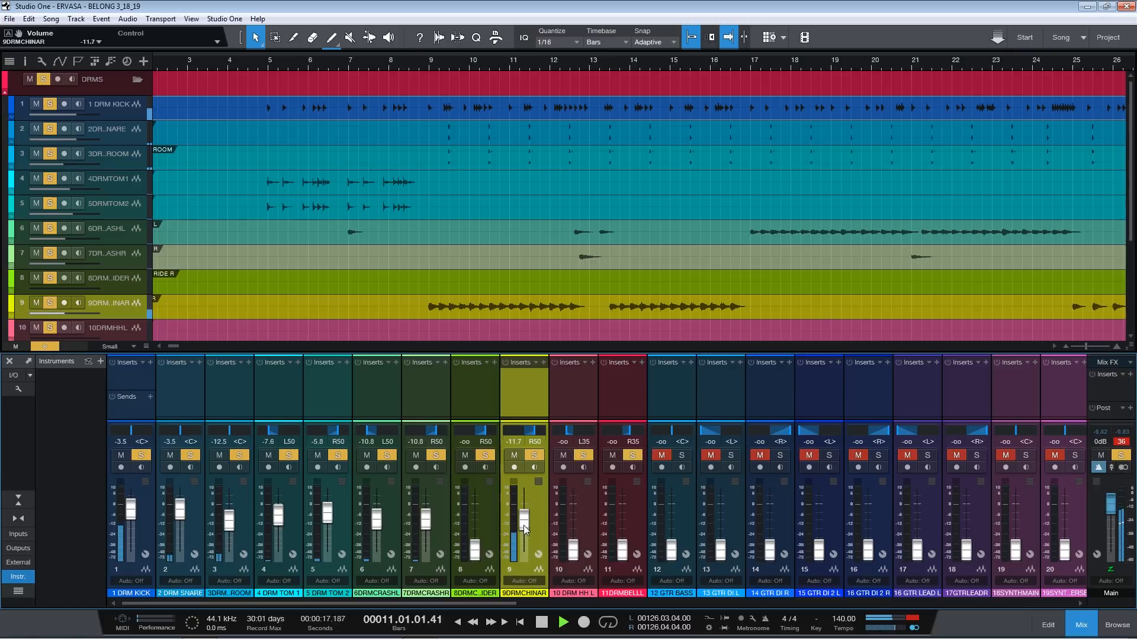
pyautogui.moveTo(524, 525); pyautogui.dragTo(524, 523)
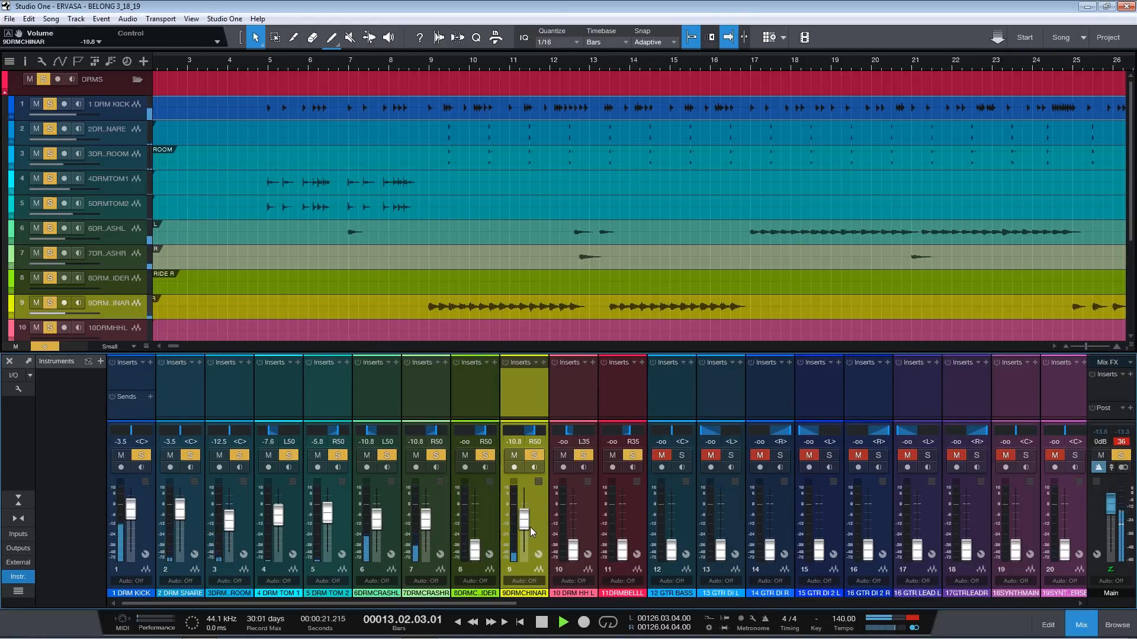
pyautogui.press('space')
# - Set the DRM HH L channel's volume to -7.9 dB while playing the section around its hit at bar 45
pyautogui.click(585, 506)
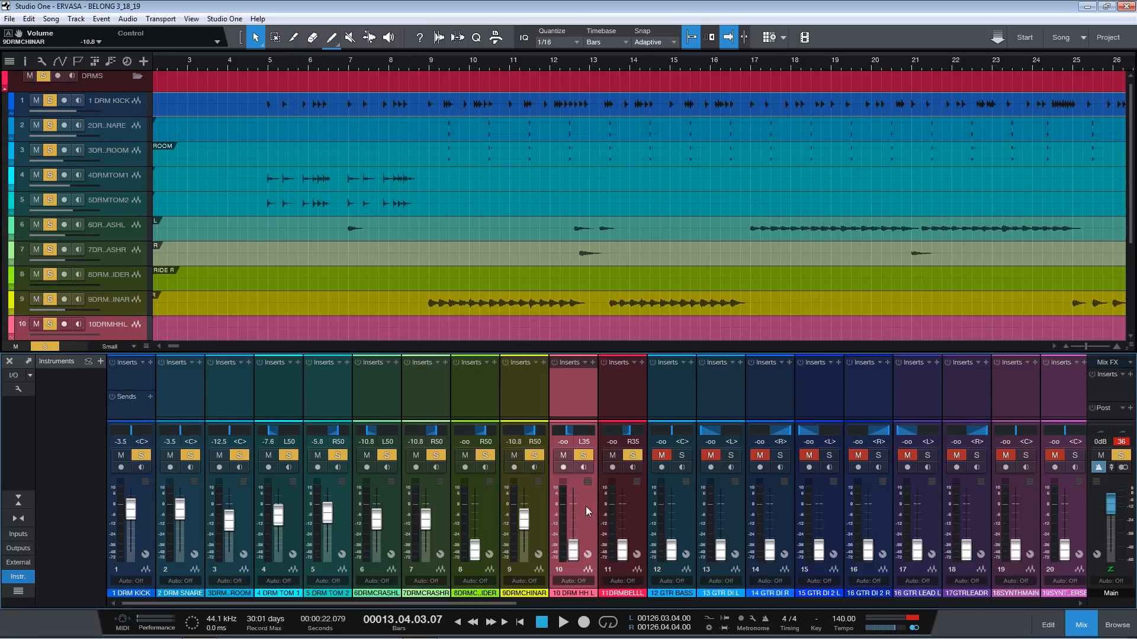
pyautogui.press('w')
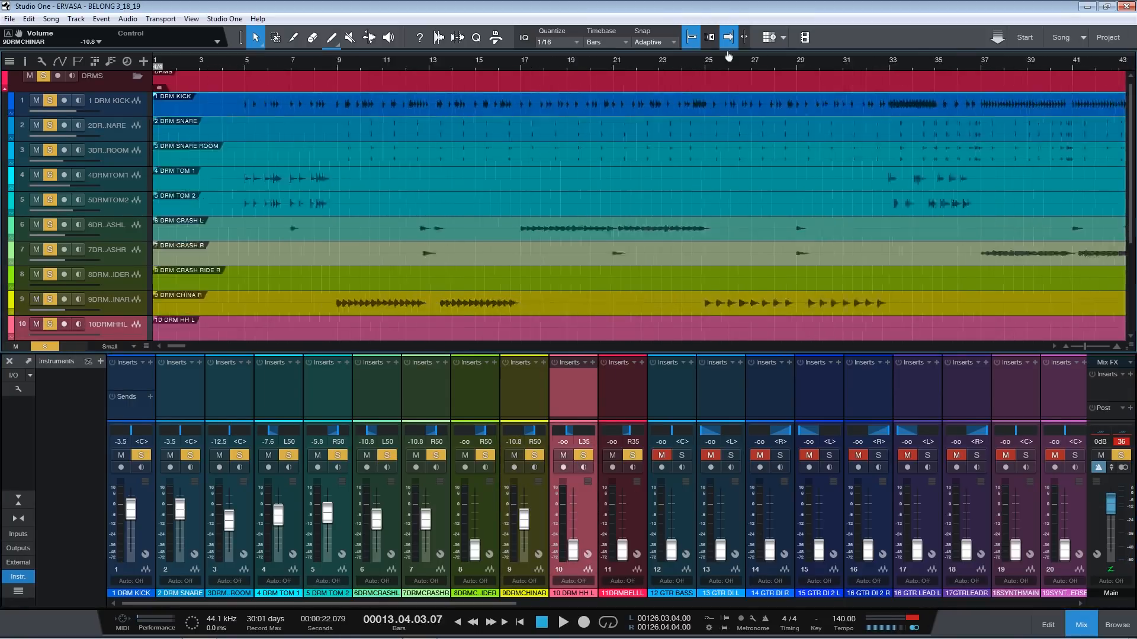
pyautogui.scroll(-2, 693, 273)
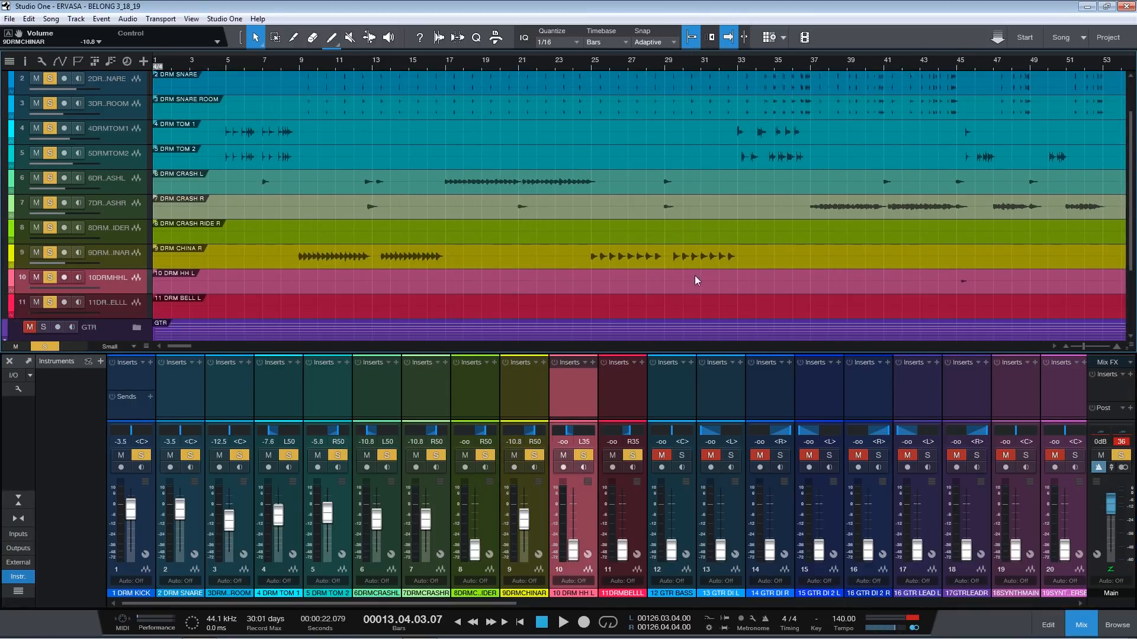
pyautogui.moveTo(942, 64); pyautogui.dragTo(579, 95)
pyautogui.press('space')
pyautogui.moveTo(574, 541); pyautogui.dragTo(577, 505)
pyautogui.click(574, 65)
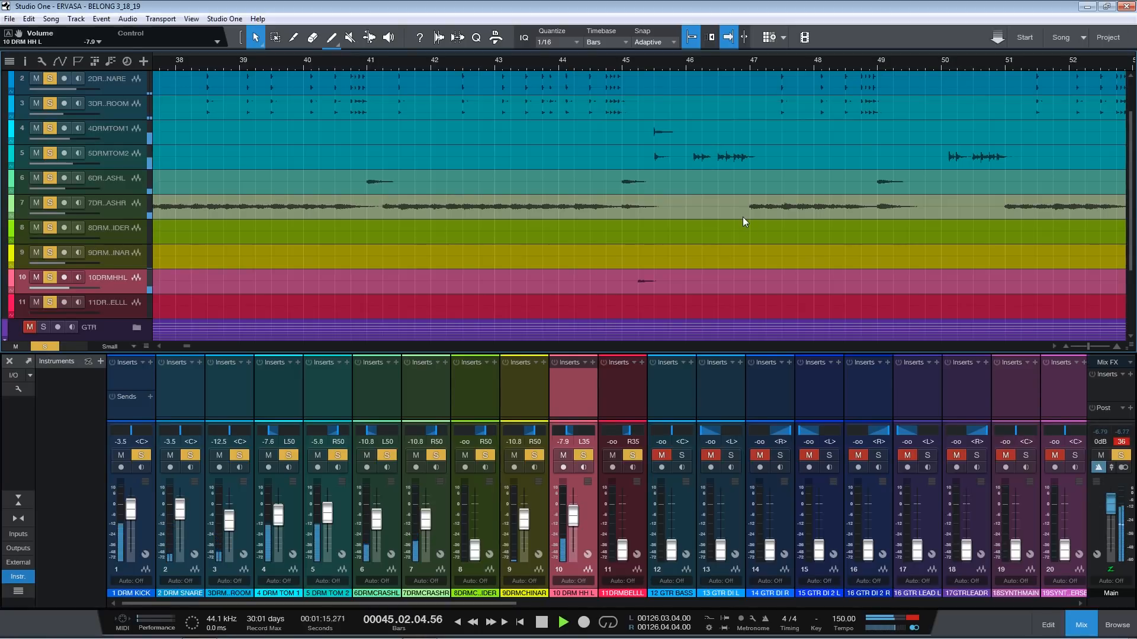
pyautogui.press('space')
# - Set the DRM BELL L channel's volume to -13.3 dB and replay the section leading into its hit near bar 59
pyautogui.click(640, 513)
pyautogui.hotkey('shift', 'z')
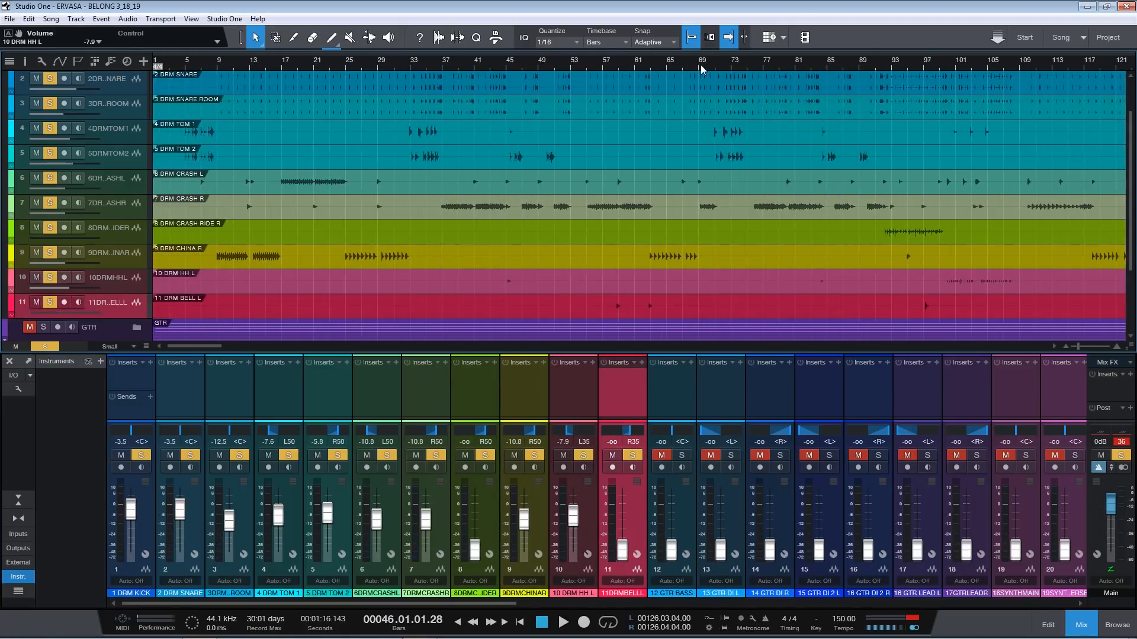
pyautogui.moveTo(620, 63); pyautogui.dragTo(548, 100)
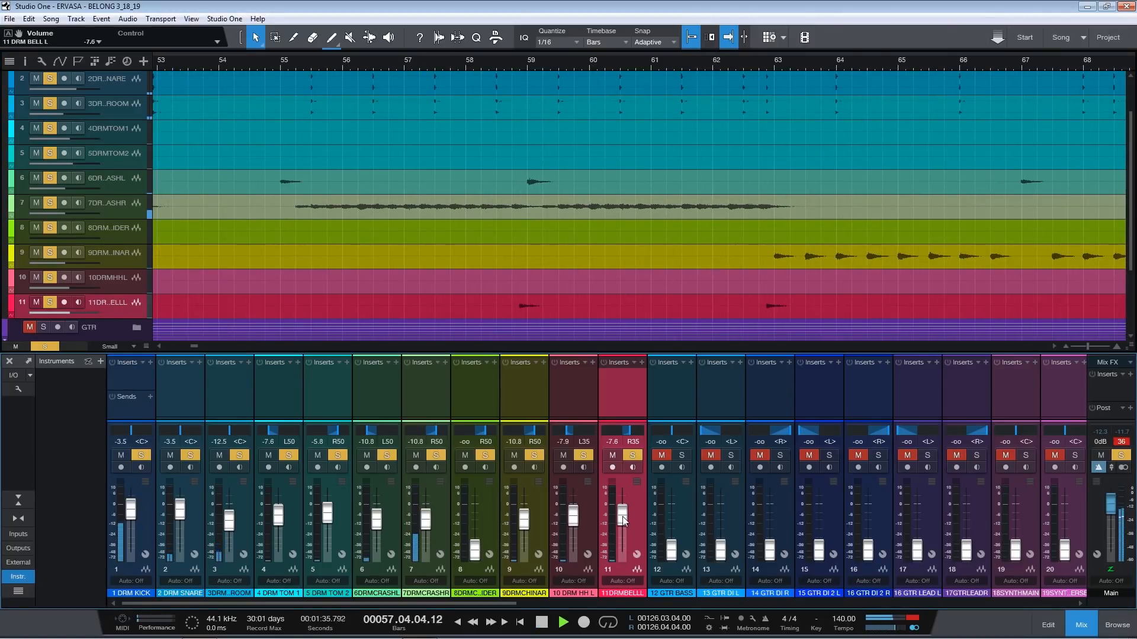
pyautogui.scroll(-2, 623, 521)
pyautogui.moveTo(623, 519); pyautogui.dragTo(623, 524)
pyautogui.click(462, 63)
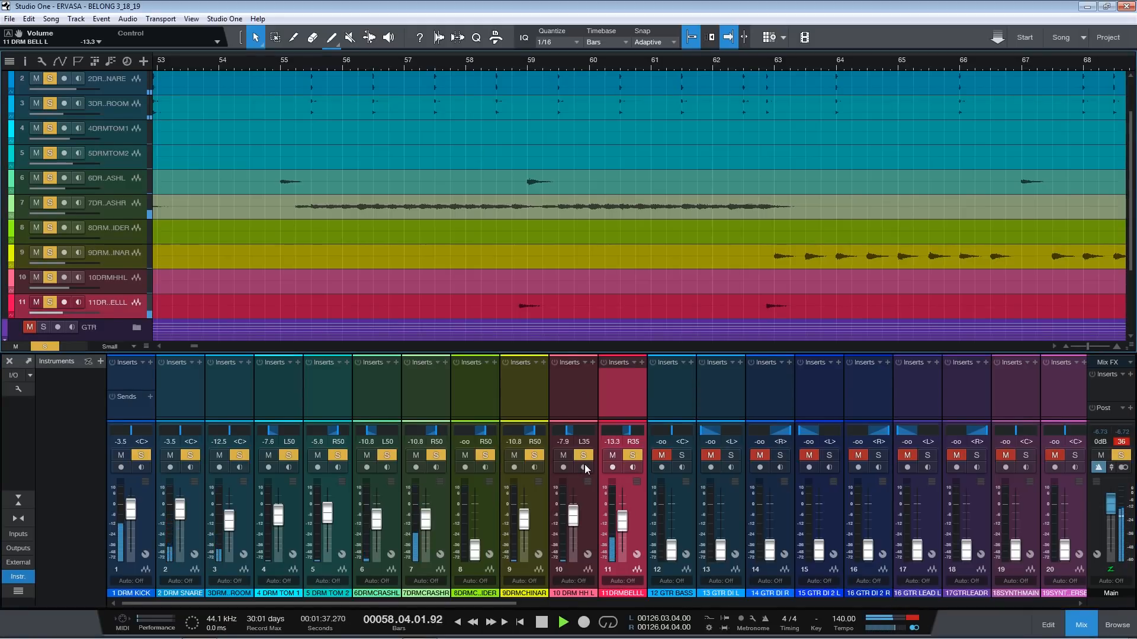
# - Try the DRM BELL L channel at -11.7 dB and at -9.6 dB, replaying from just before bar 58
pyautogui.moveTo(622, 521); pyautogui.dragTo(622, 519)
pyautogui.click(468, 61)
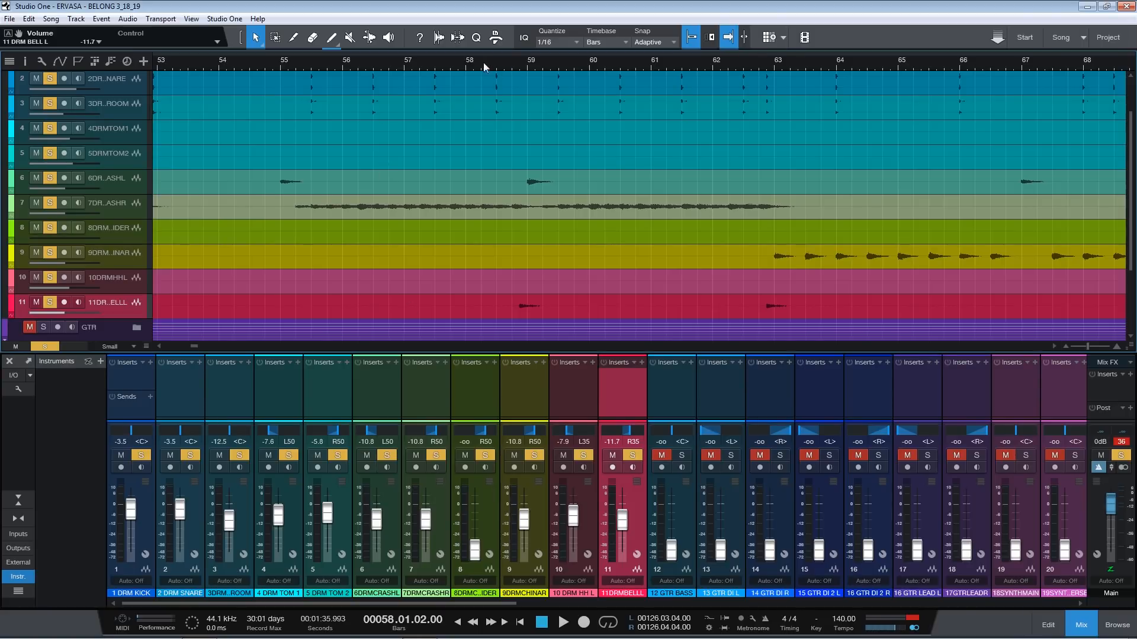
pyautogui.click(451, 61)
pyautogui.press('space')
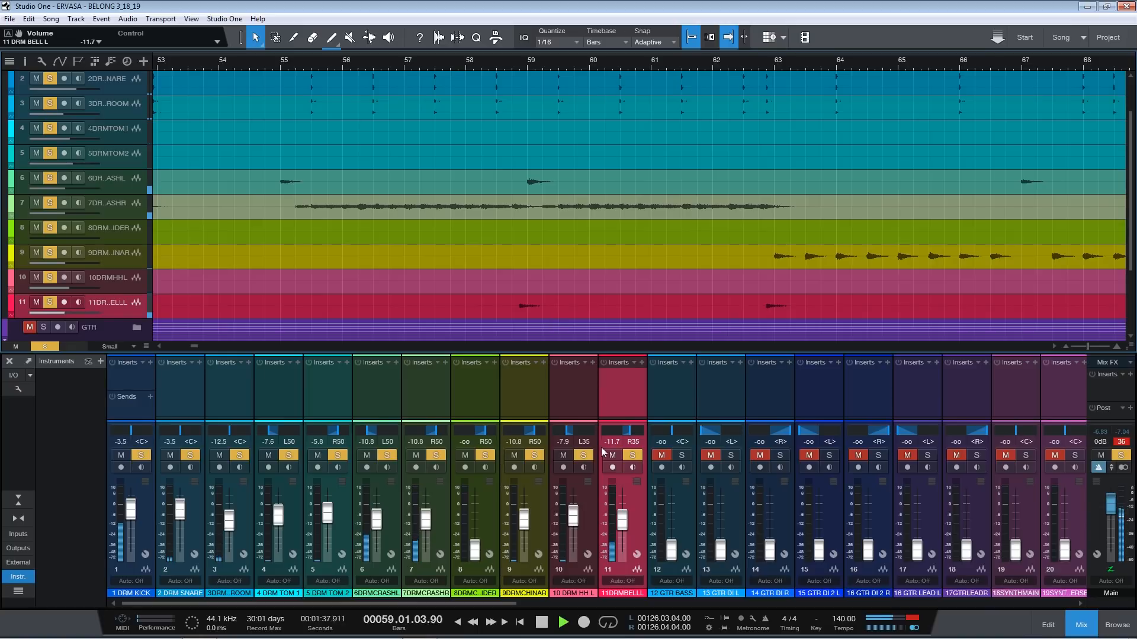
pyautogui.moveTo(614, 526); pyautogui.dragTo(622, 520)
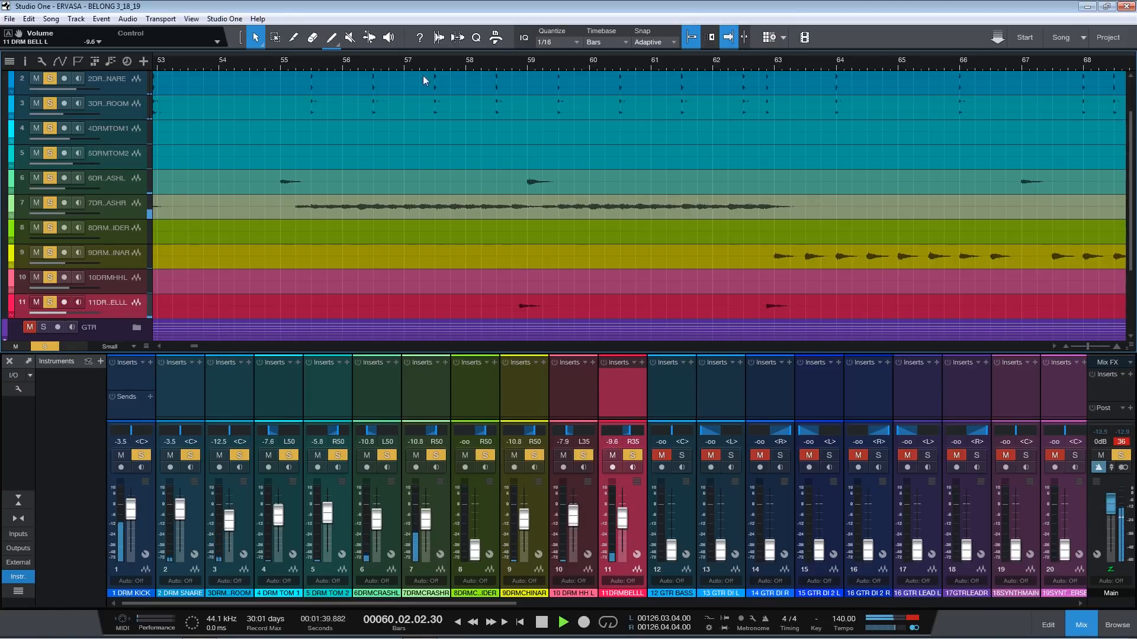
pyautogui.click(444, 64)
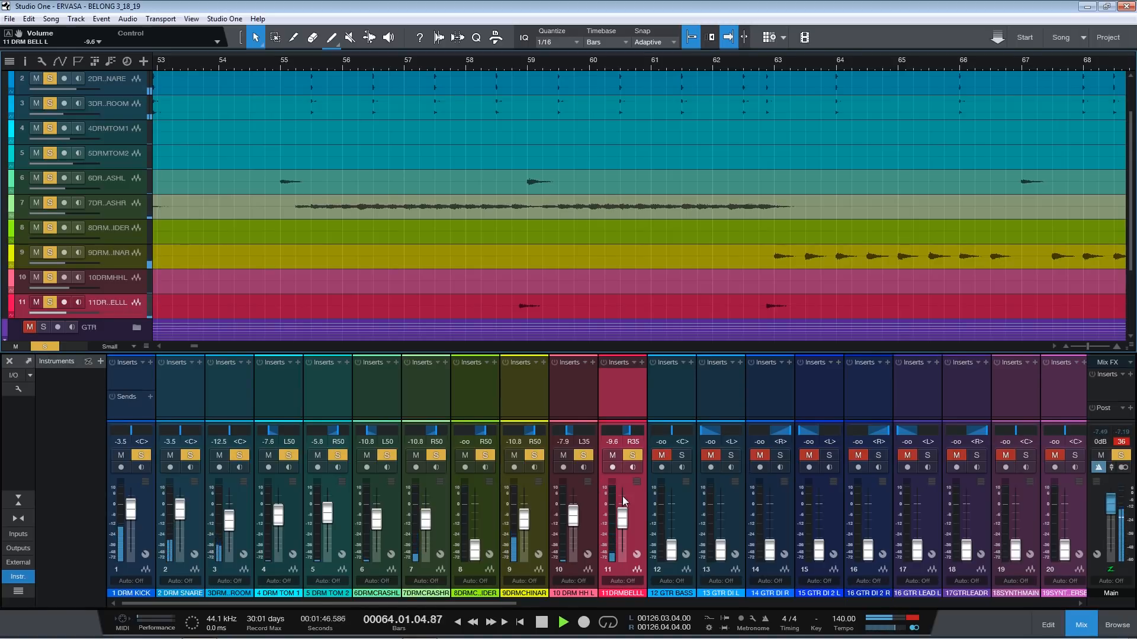
# - Lower the DRM BELL L channel's volume to -13.3 dB and stop playback
pyautogui.scroll(-2, 622, 476)
pyautogui.press('space')
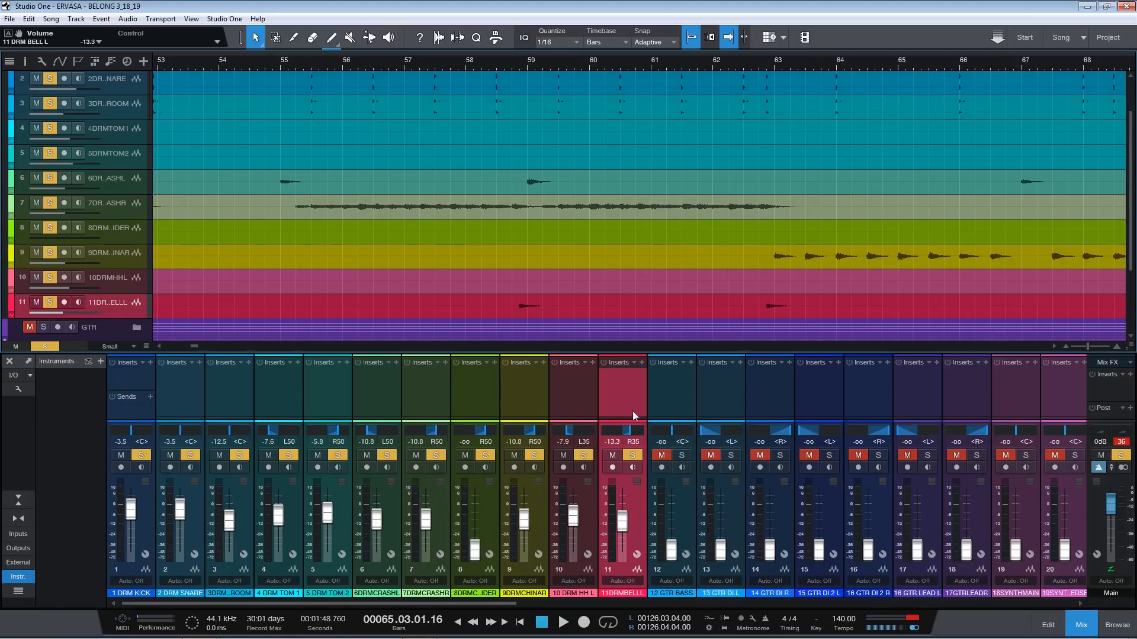
# - Pan the DRM BELL L channel to L24 and play the section from just before bar 58
pyautogui.moveTo(624, 432); pyautogui.dragTo(620, 434)
pyautogui.click(463, 62)
pyautogui.press('space')
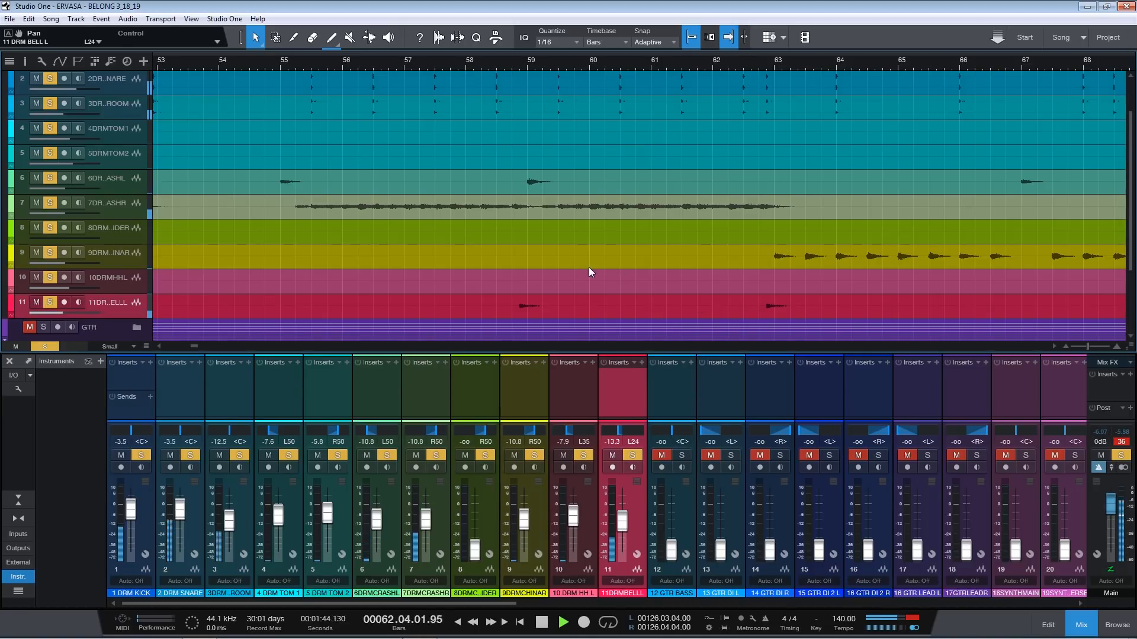
# - Set the DRM CHINA R channel's volume to -8.8 dB and the DRM CRASH R channel's volume to -11.7 dB
pyautogui.scroll(2, 522, 525)
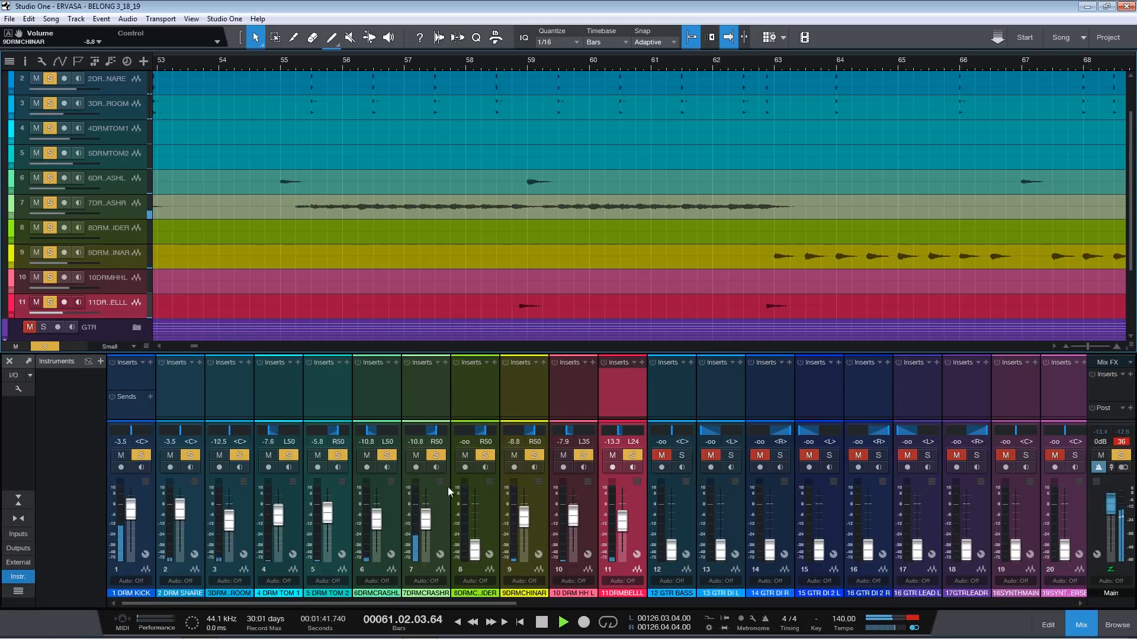
pyautogui.moveTo(425, 518); pyautogui.dragTo(428, 524)
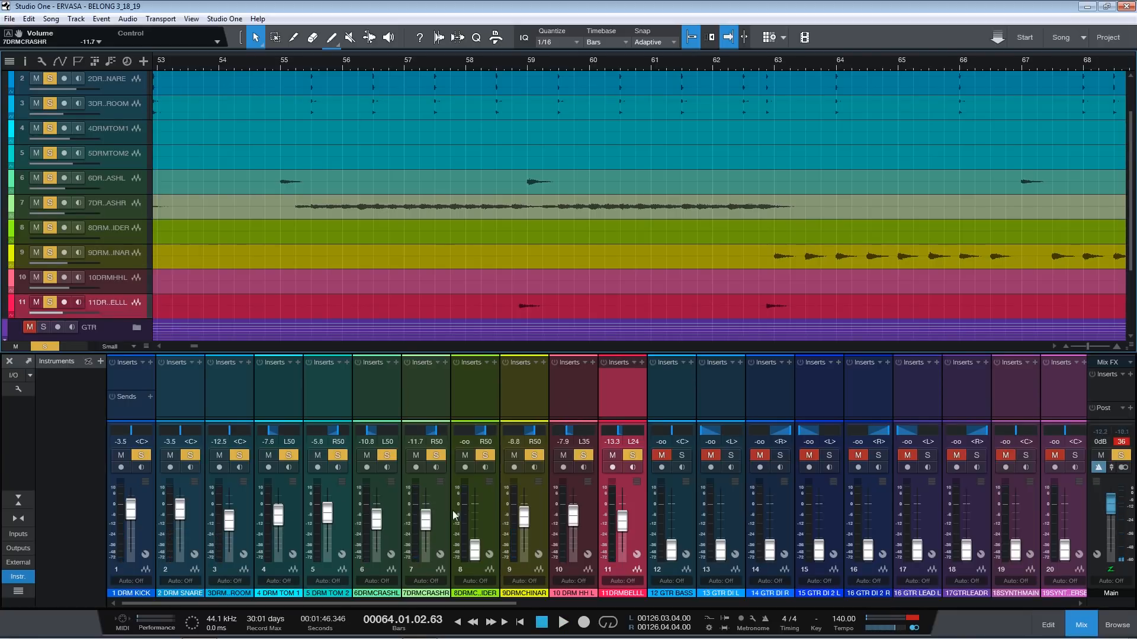
# - Set the DRM CRASH RIDE R channel's volume to -10.0 dB while playing its part from around bar 92, and stop playback
pyautogui.click(491, 512)
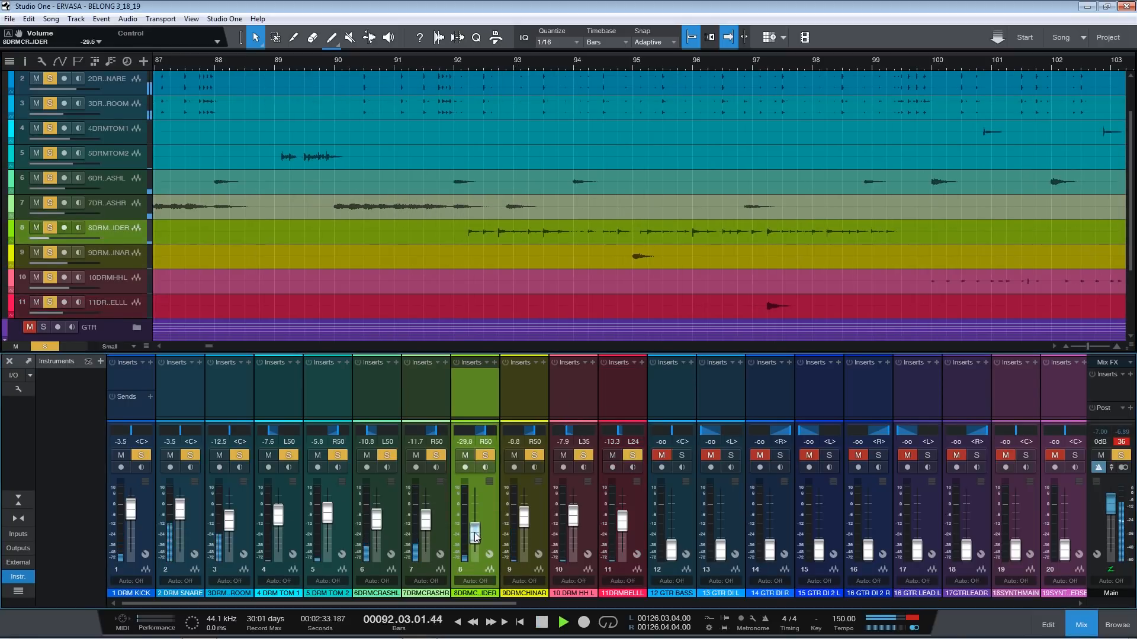
pyautogui.moveTo(476, 519); pyautogui.dragTo(479, 522)
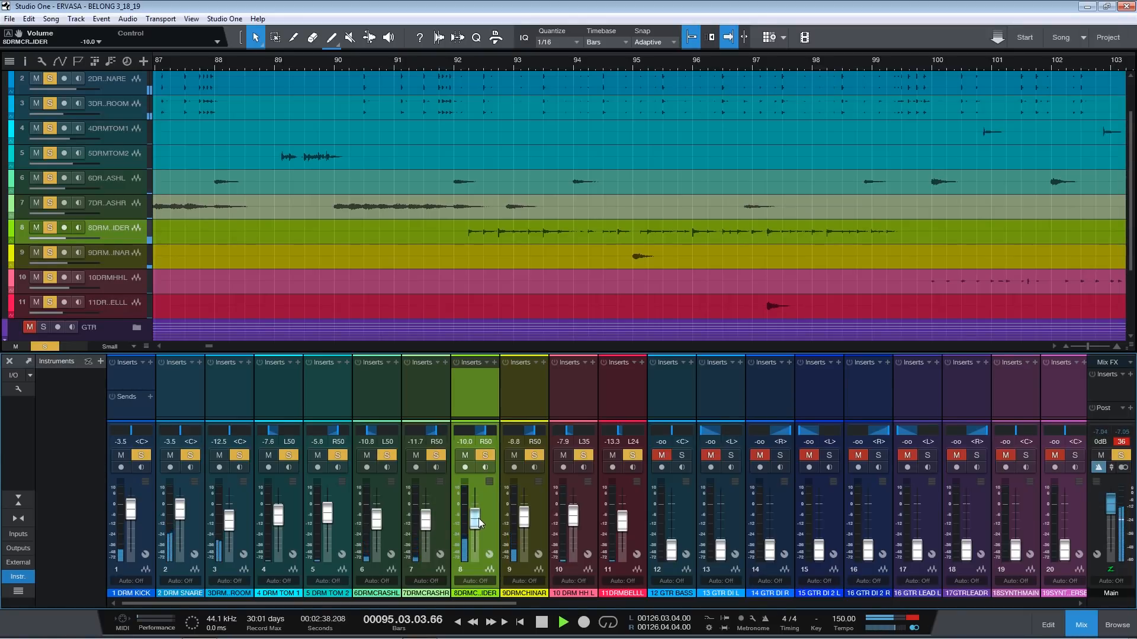
pyautogui.moveTo(479, 522); pyautogui.dragTo(479, 522)
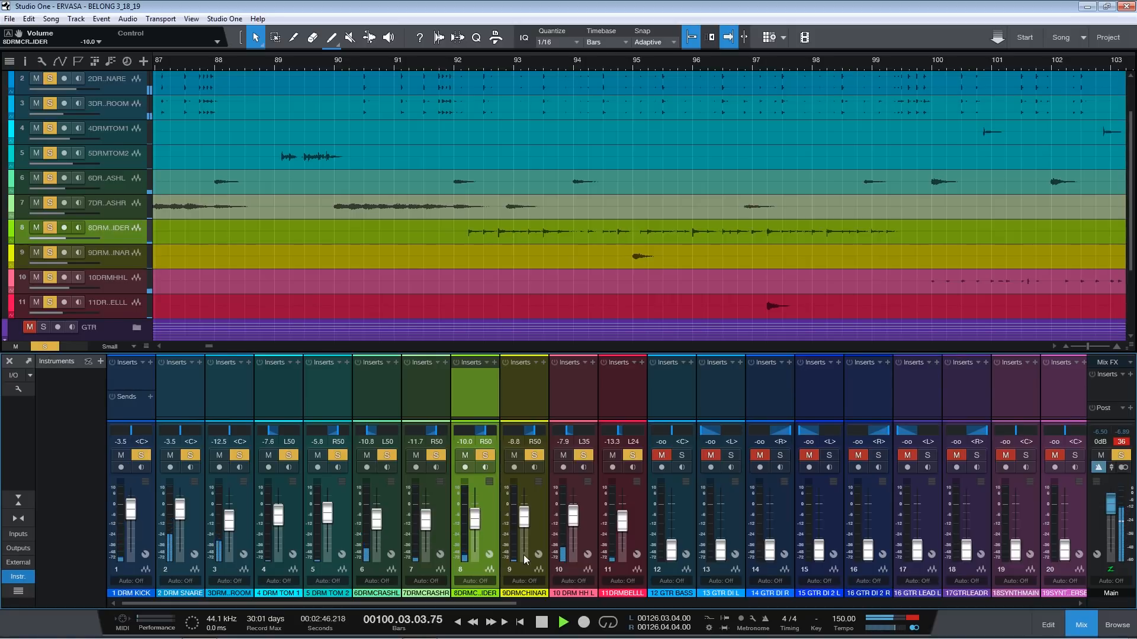
pyautogui.press('space')
# - Switch the console to its small view with routing shown and turn off solo on all drum tracks
pyautogui.moveTo(656, 60); pyautogui.dragTo(413, 19)
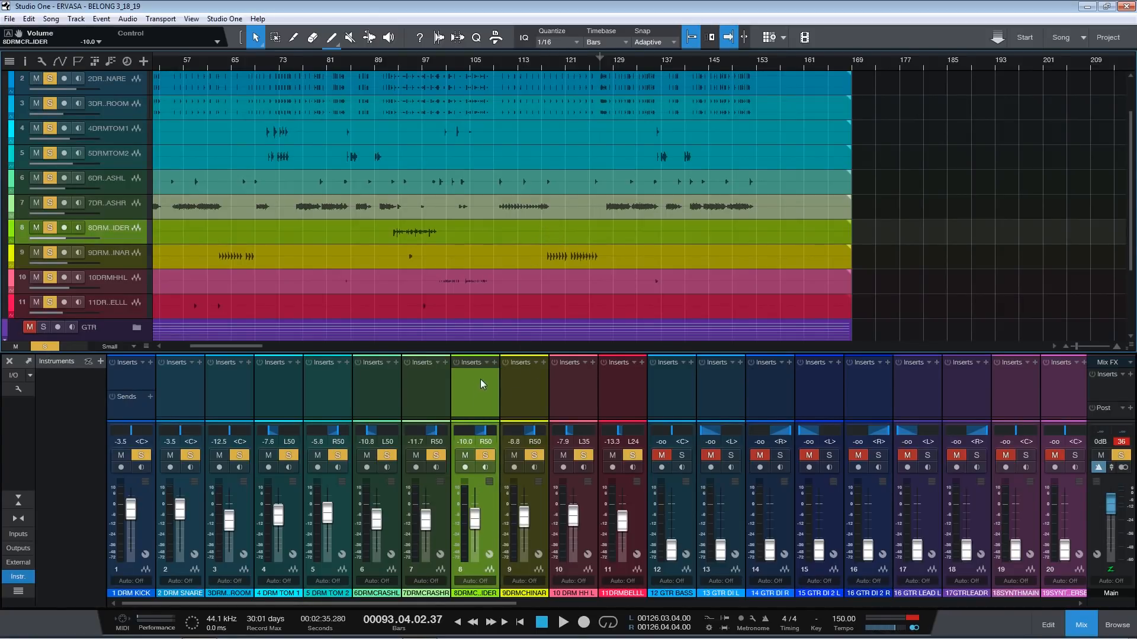
pyautogui.click(640, 517)
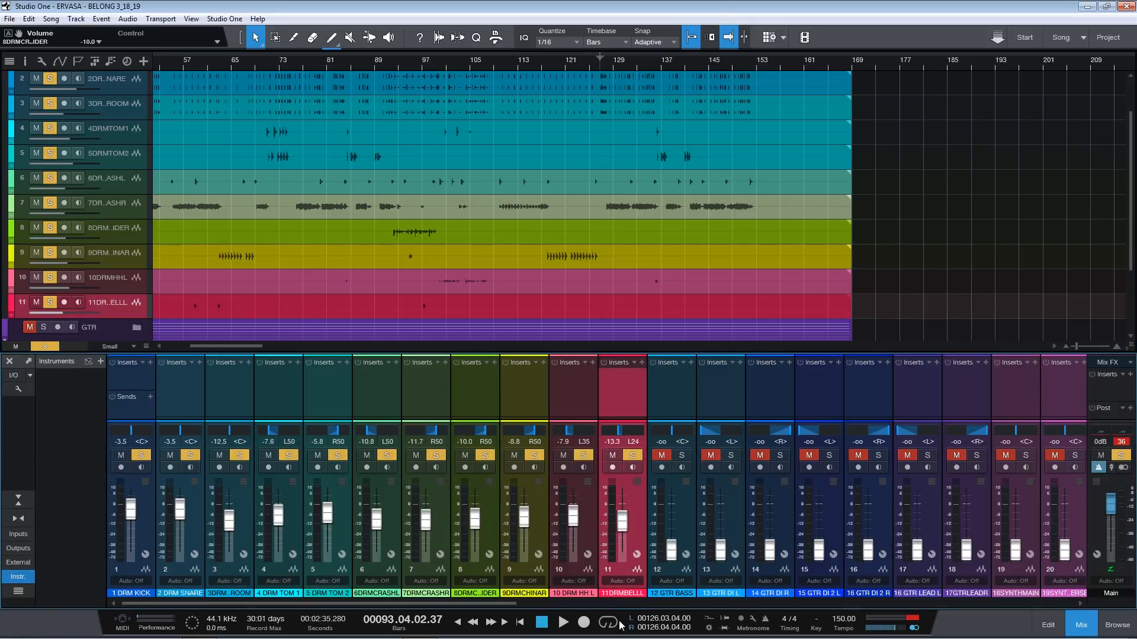
pyautogui.click(148, 493)
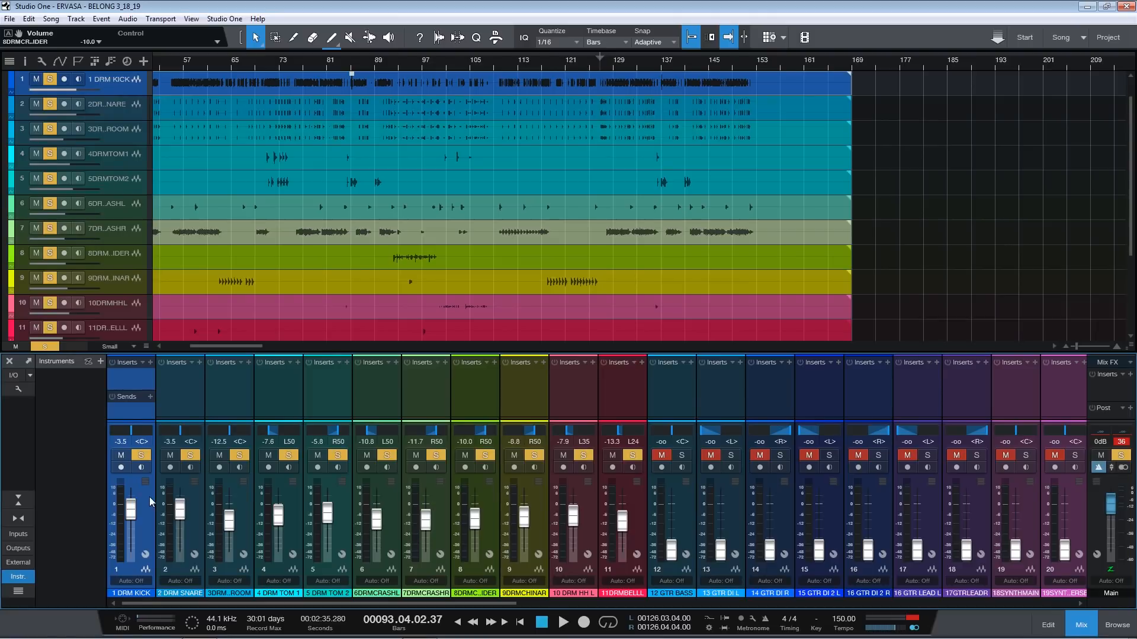
pyautogui.rightClick(149, 496)
pyautogui.click(235, 418)
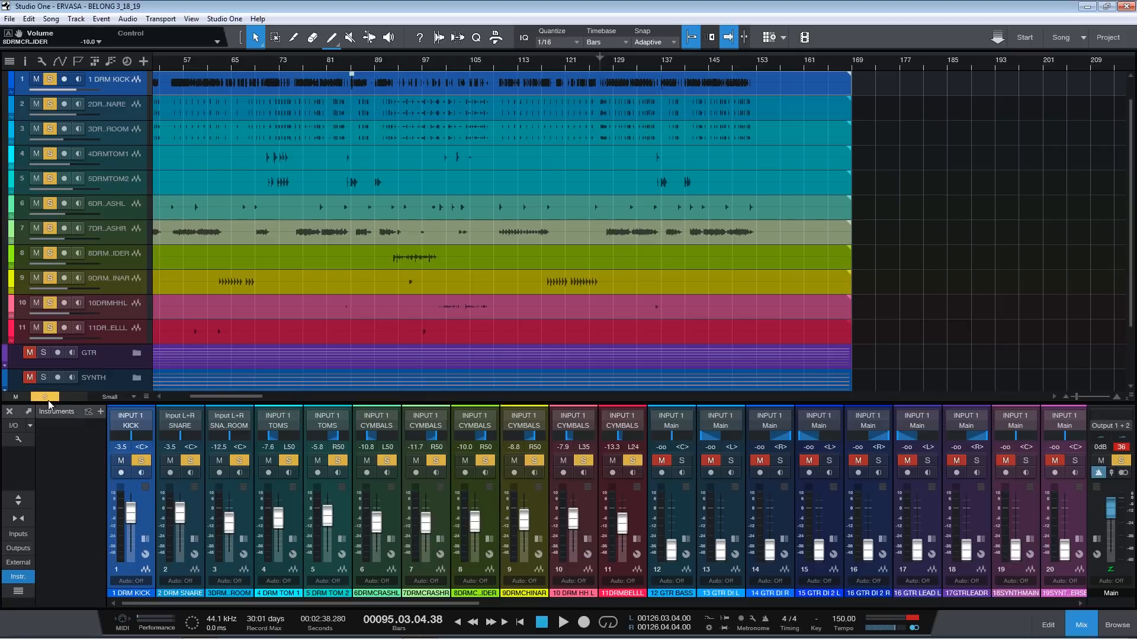
pyautogui.click(46, 398)
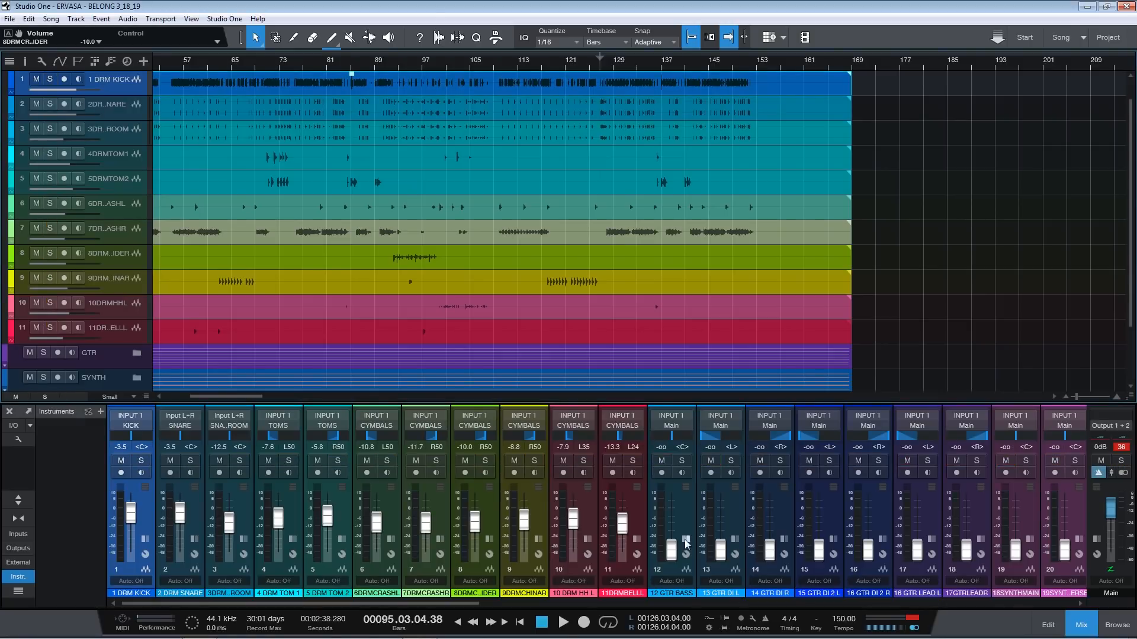
# - Center the pan of the GTR DI L channel and set its volume to -8.8 dB
pyautogui.moveTo(434, 601); pyautogui.dragTo(480, 601)
pyautogui.click(614, 516)
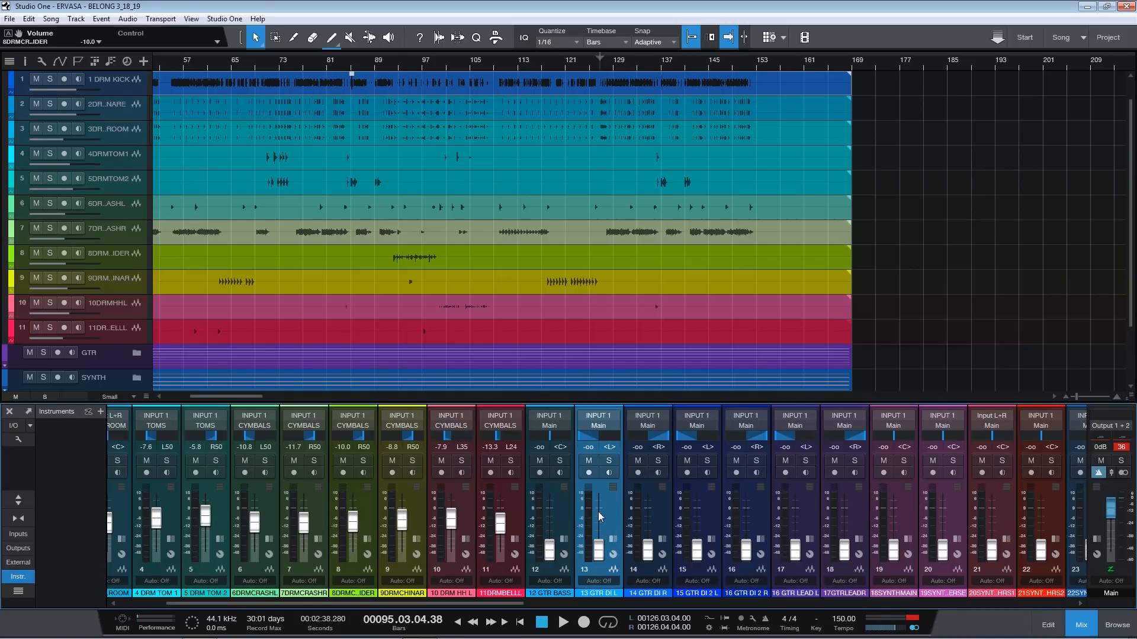
pyautogui.keyDown('alt'); pyautogui.click(596, 438); pyautogui.keyUp('alt')
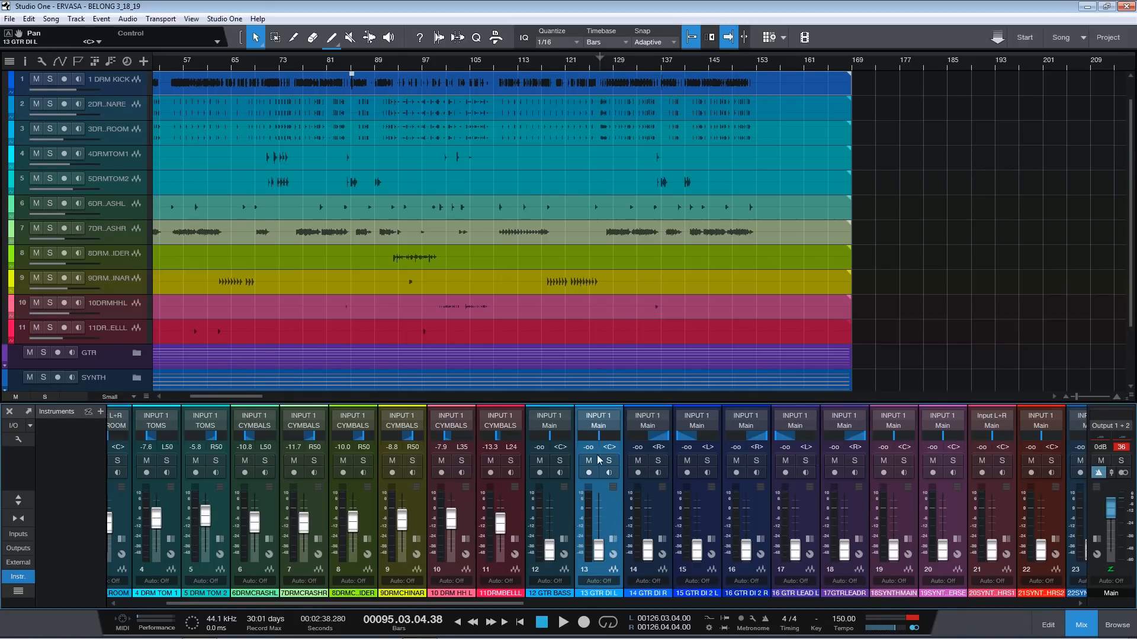
pyautogui.keyDown('alt'); pyautogui.click(598, 550); pyautogui.keyUp('alt')
# - Insert the Mercuriall TSC 1.0 pedal and the legion amp plug-in on the GTR DI L channel
pyautogui.click(1098, 625)
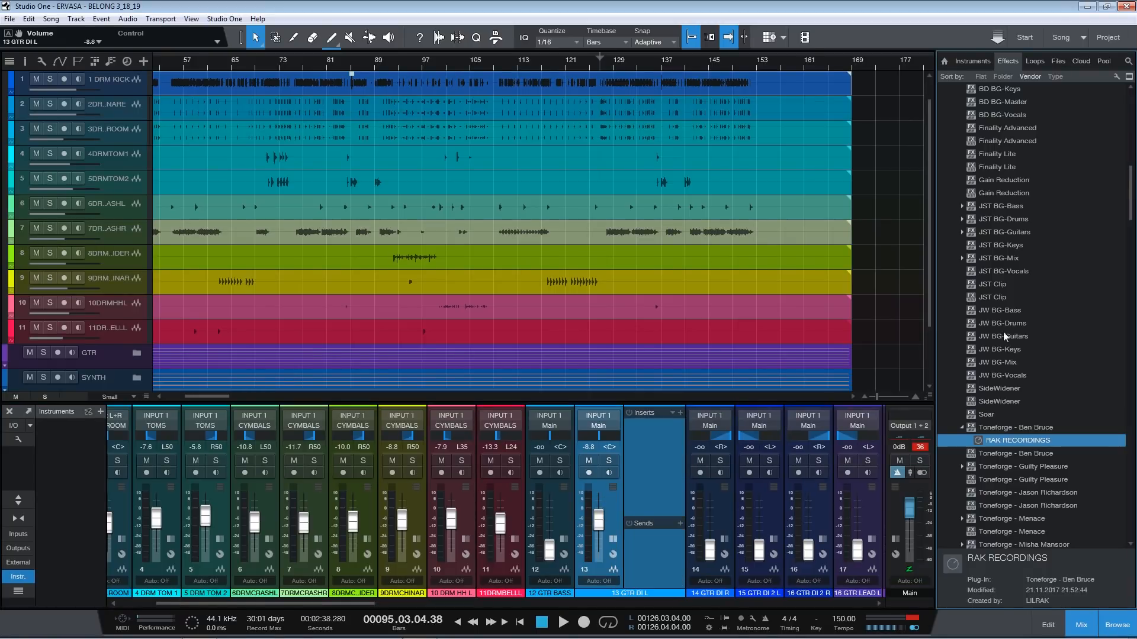
pyautogui.scroll(11, 998, 332)
pyautogui.click(955, 441)
pyautogui.scroll(-6, 985, 329)
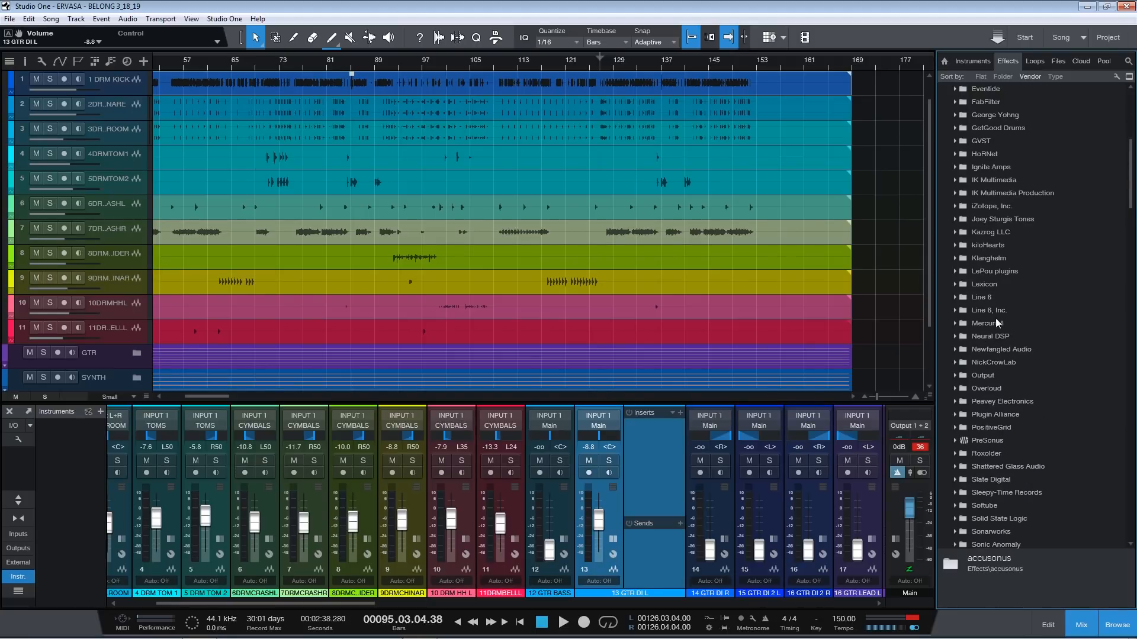
pyautogui.moveTo(989, 324); pyautogui.dragTo(656, 453)
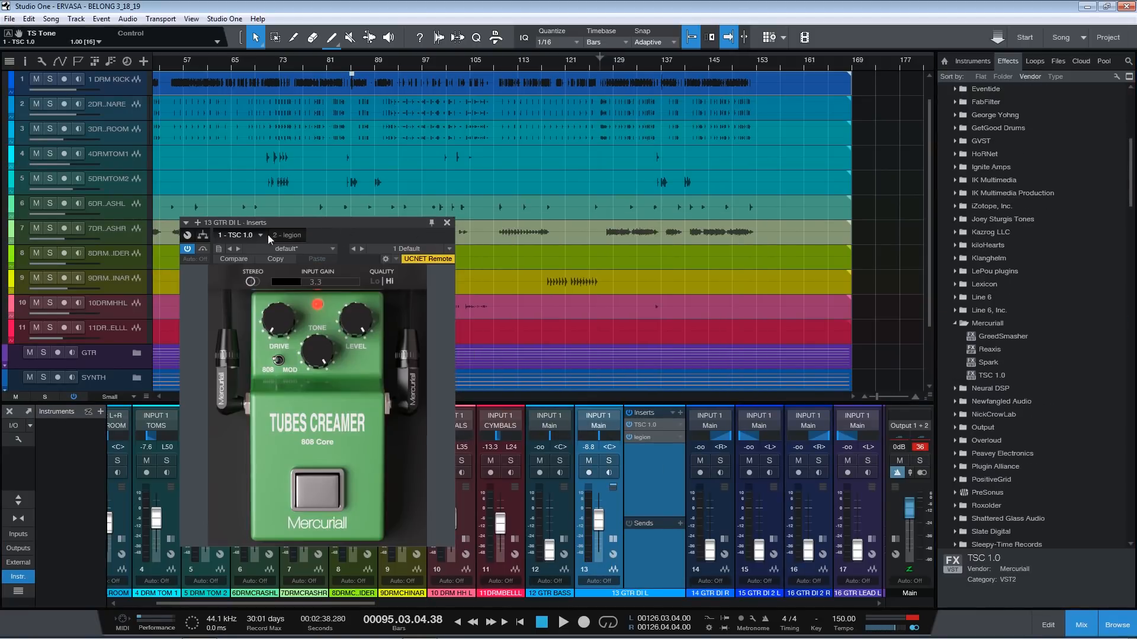
pyautogui.click(287, 235)
pyautogui.click(557, 222)
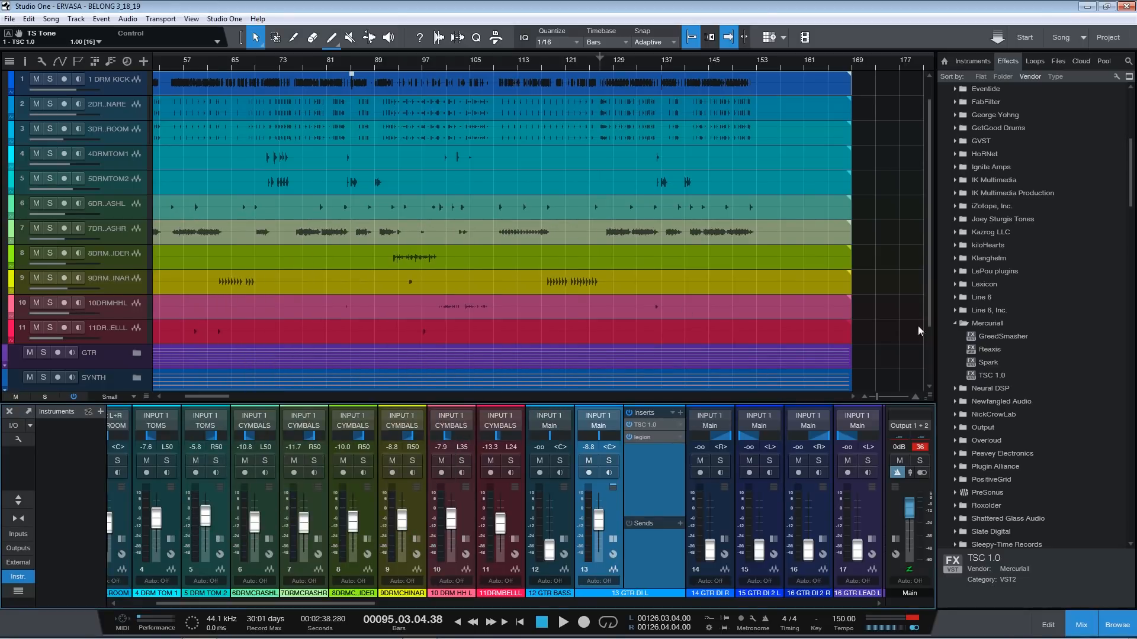
# - Insert the STL Tones NadIR cabinet plug-in after legion on the GTR DI L channel
pyautogui.click(962, 324)
pyautogui.scroll(-2, 971, 466)
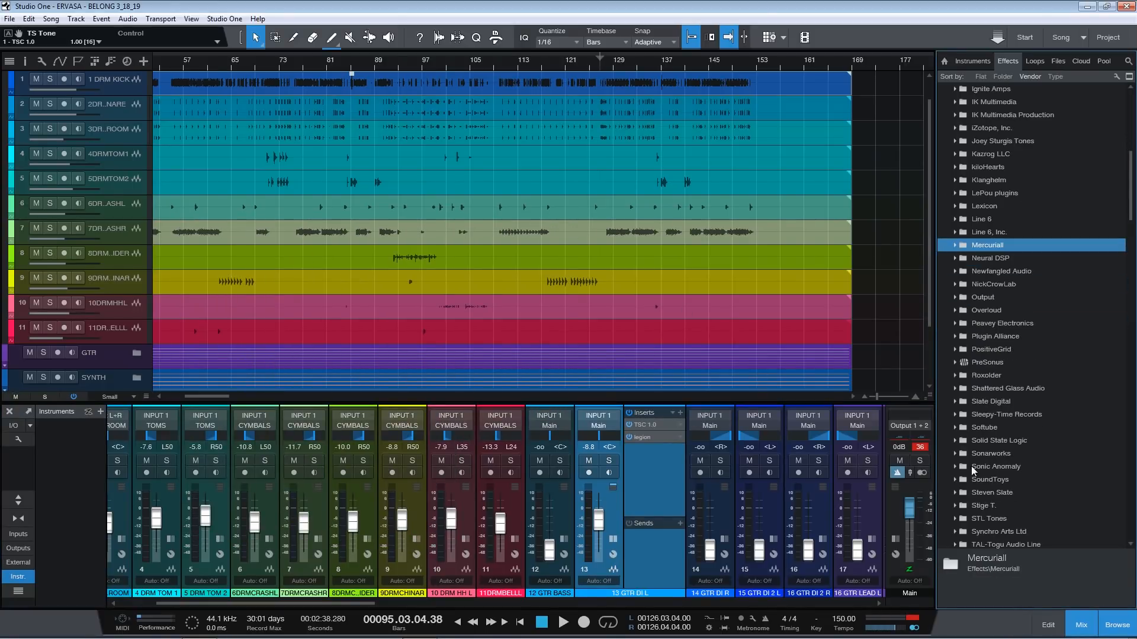
pyautogui.click(982, 518)
pyautogui.scroll(-4, 994, 504)
pyautogui.moveTo(986, 403); pyautogui.dragTo(656, 482)
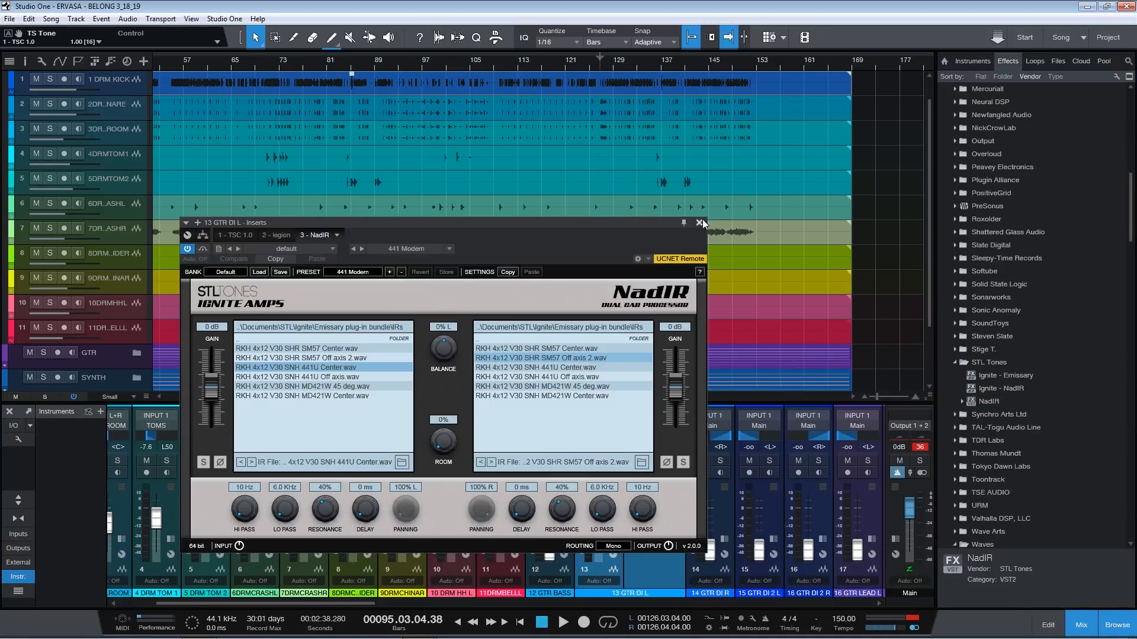
pyautogui.click(700, 222)
pyautogui.doubleClick(648, 447)
pyautogui.click(699, 223)
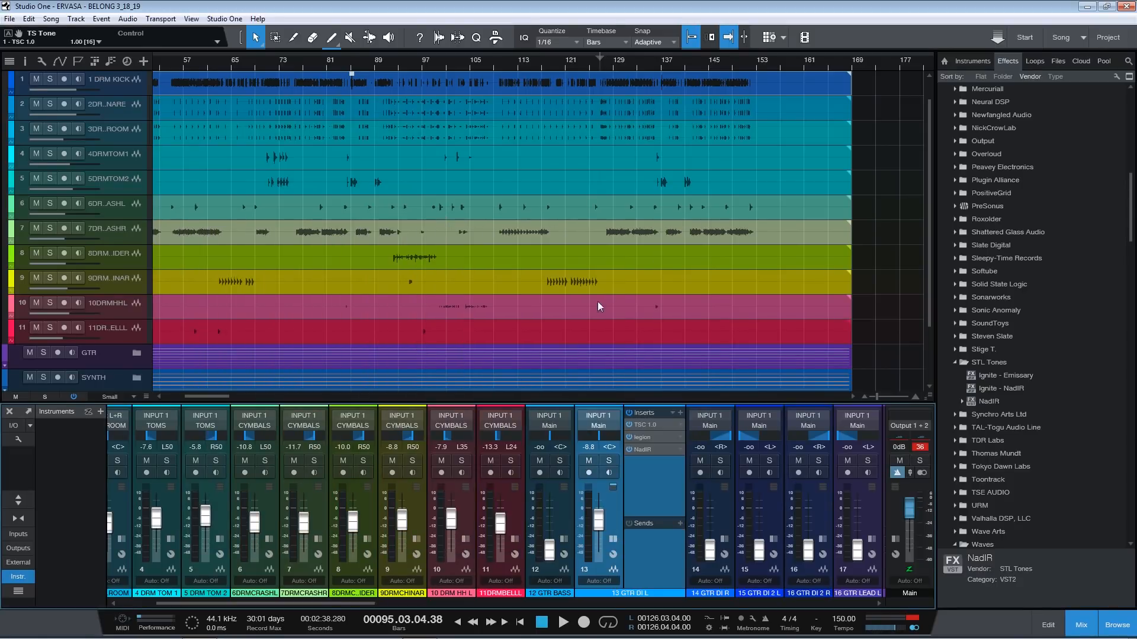
# - Solo GTR DI L and, during playback, lower the legion amp's contour and switch its mode to Lead
pyautogui.click(610, 460)
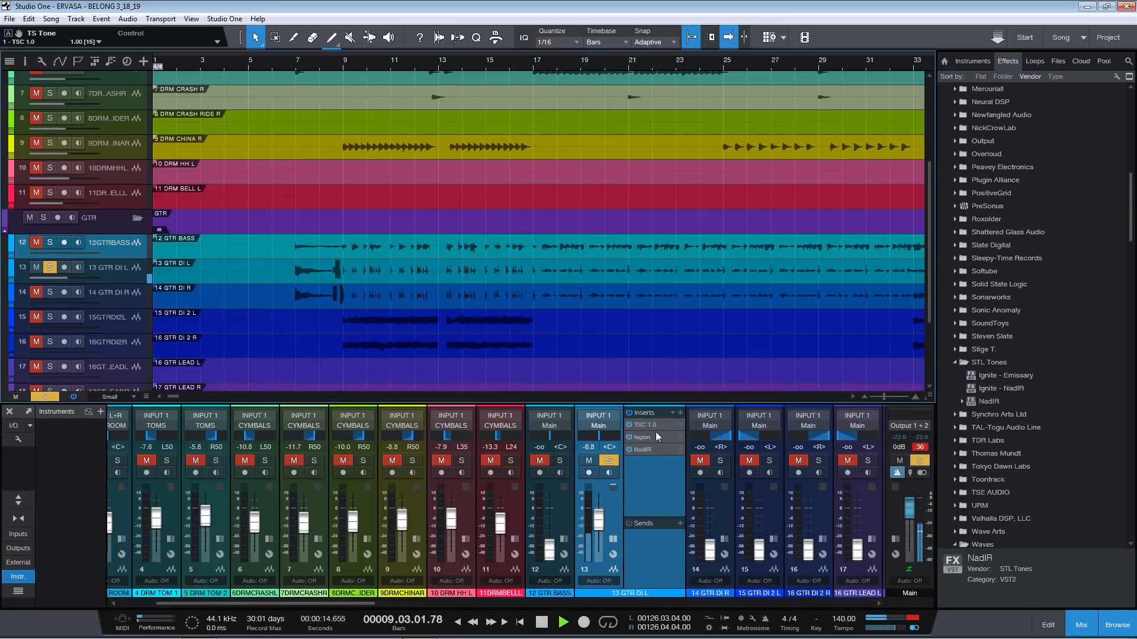
pyautogui.click(656, 436)
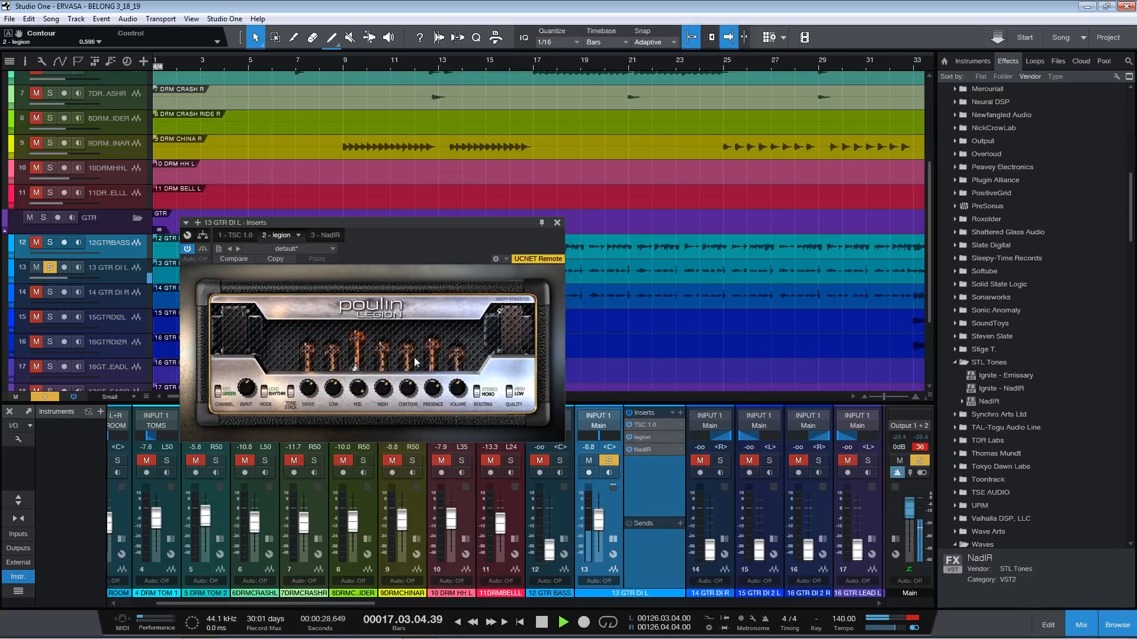
pyautogui.moveTo(407, 390); pyautogui.dragTo(414, 448)
pyautogui.click(265, 392)
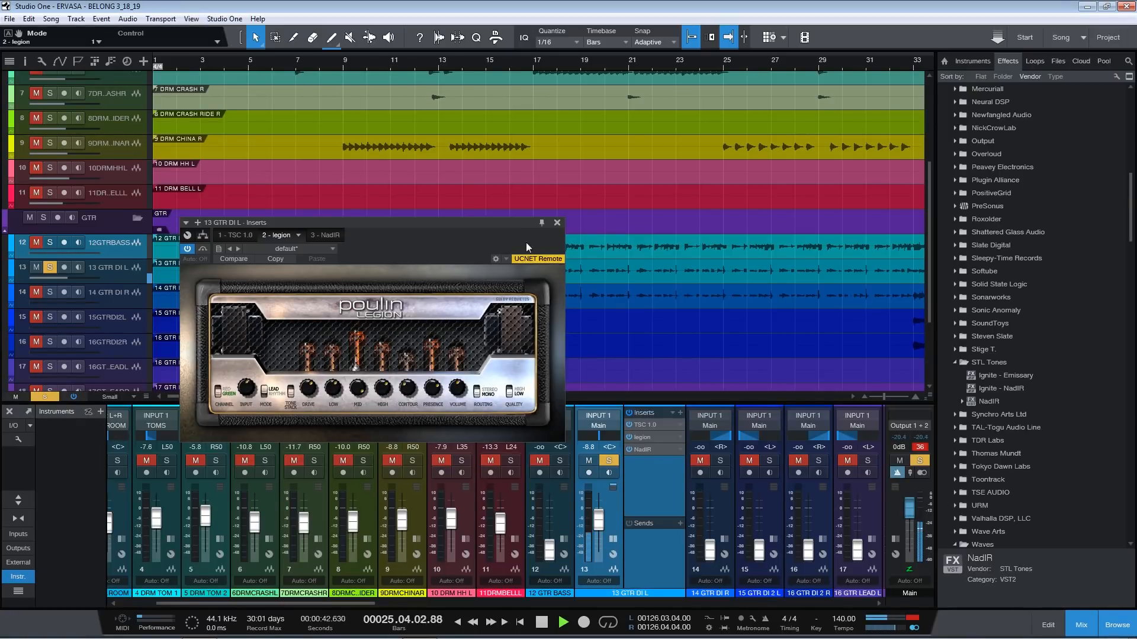
pyautogui.click(555, 223)
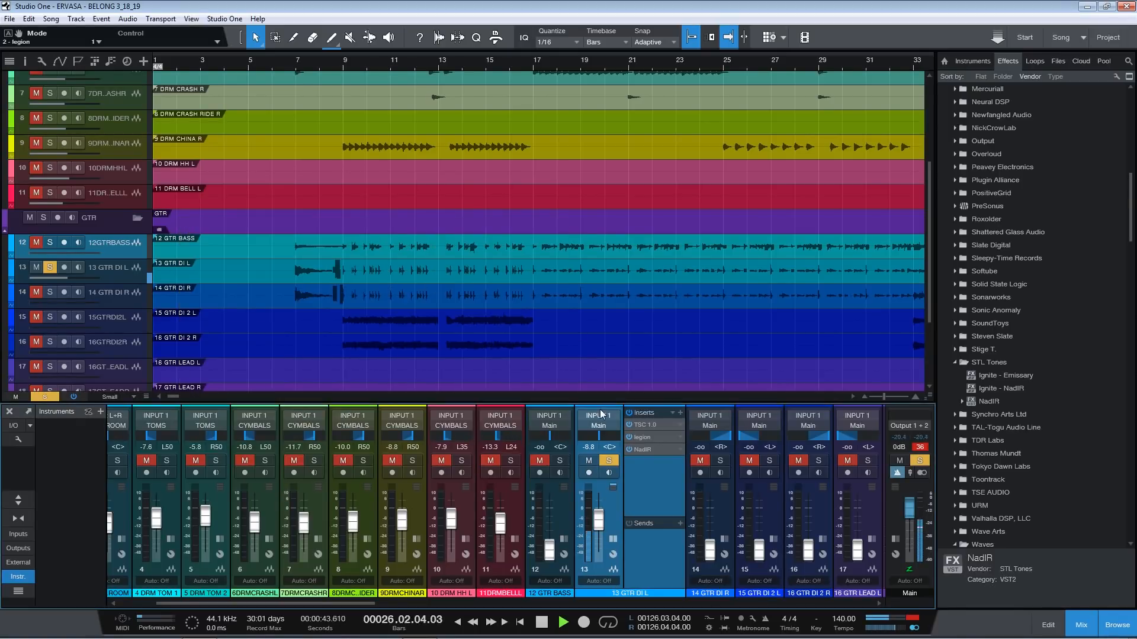
# - Load the first impulse response from the RANDOM SPEAKERS folder into NadIR's left slot and set the balance to -100%
pyautogui.click(659, 450)
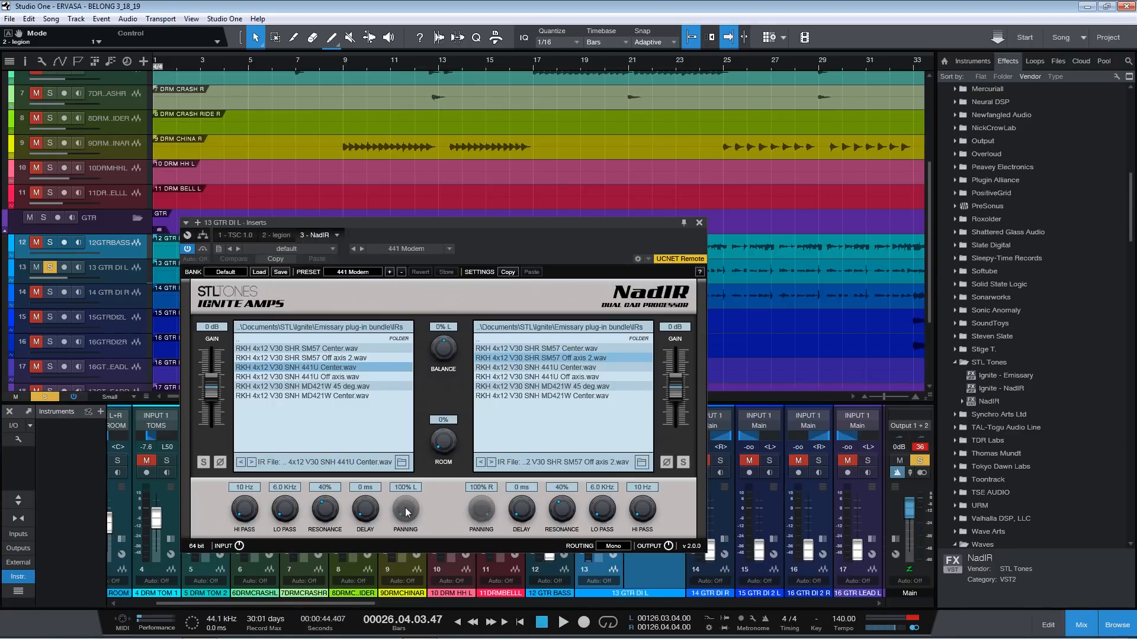
pyautogui.click(402, 462)
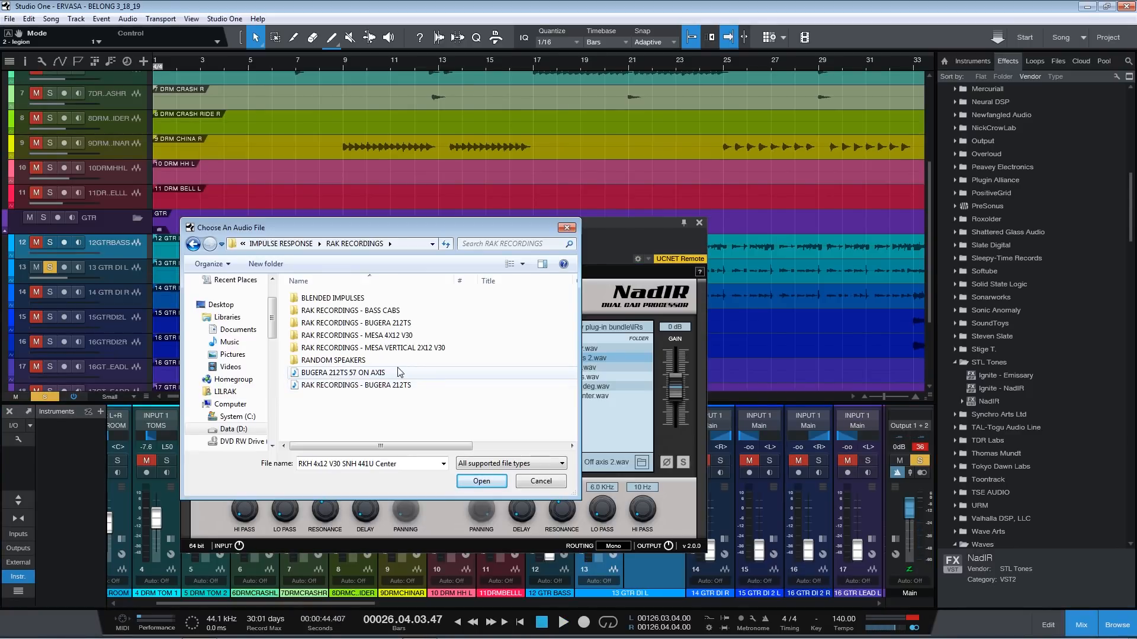
pyautogui.doubleClick(351, 360)
pyautogui.doubleClick(336, 299)
pyautogui.moveTo(452, 346); pyautogui.dragTo(464, 536)
pyautogui.click(699, 223)
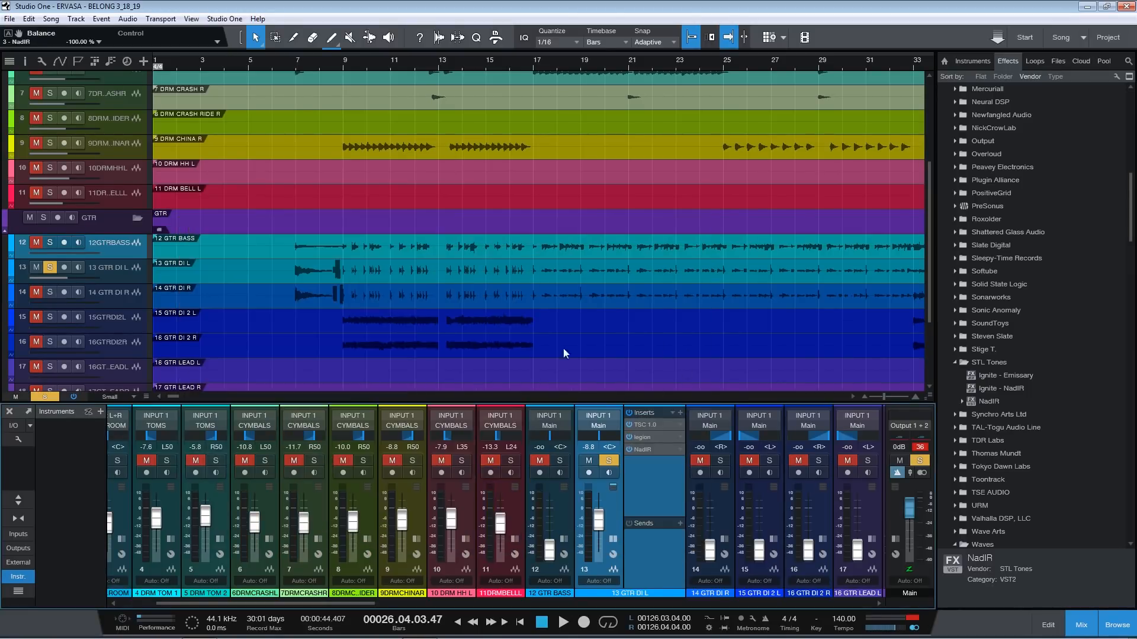
# - Audition the soloed GTR DI L track from just before bar 9
pyautogui.click(340, 62)
pyautogui.press('space')
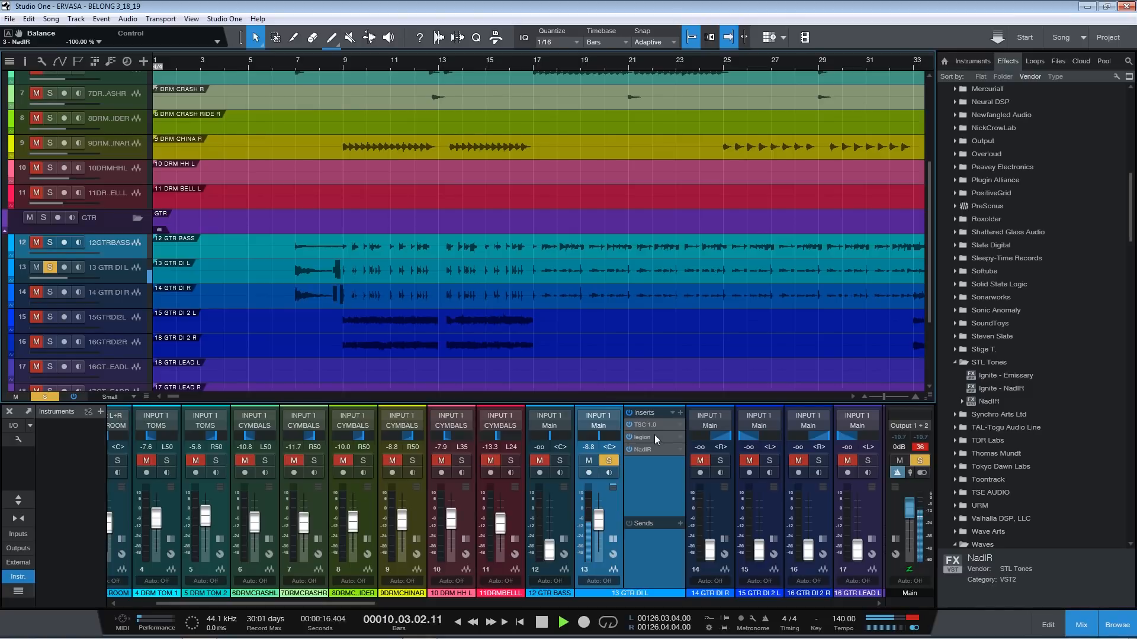
pyautogui.press('space')
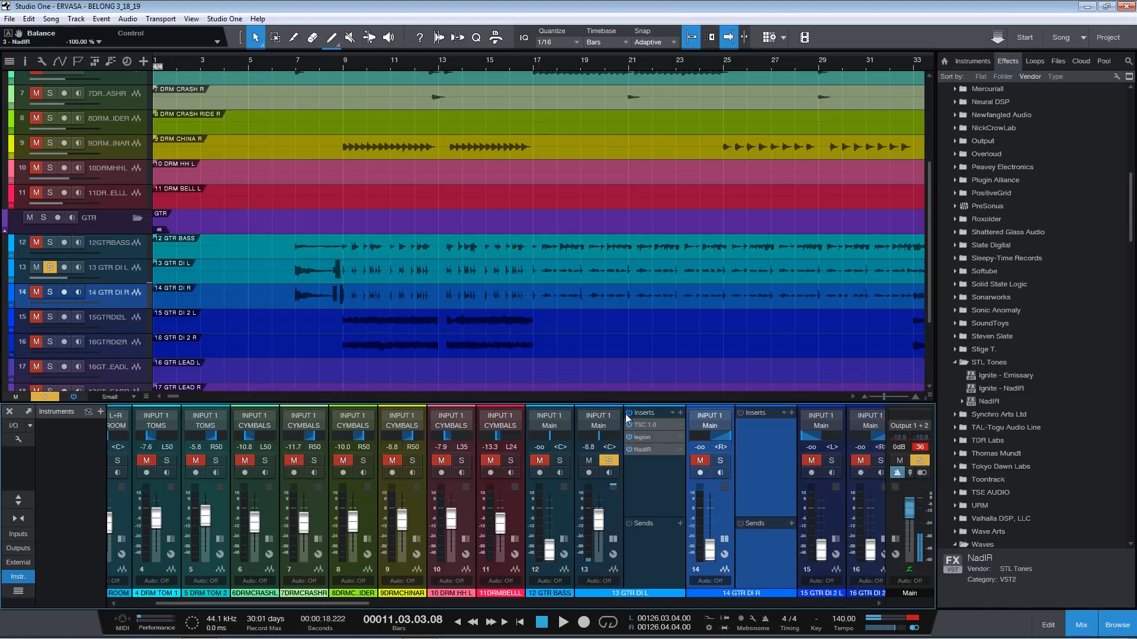
# - Copy the GTR DI L inserts to the GTR DI R channel and return GTR DI L to hard left, unsoloed
pyautogui.moveTo(643, 414); pyautogui.dragTo(743, 467)
pyautogui.click(611, 462)
# - Set the GTR DI L and GTR DI R channels together to -17.5 dB while playing the full mix from bar 11
pyautogui.press('space')
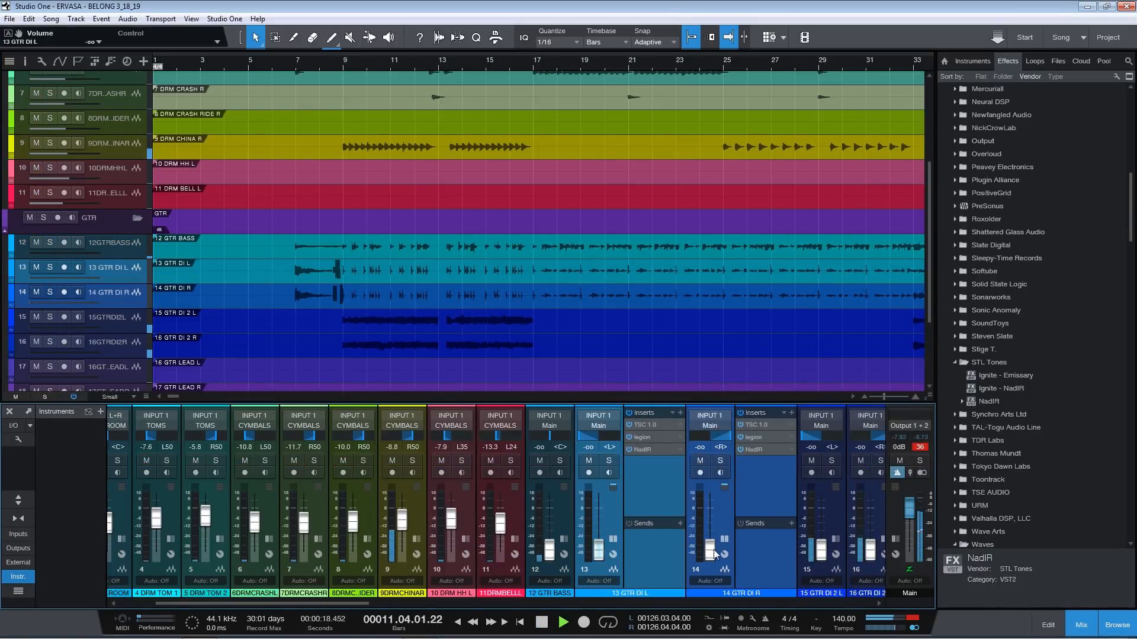
pyautogui.moveTo(712, 549); pyautogui.dragTo(713, 528)
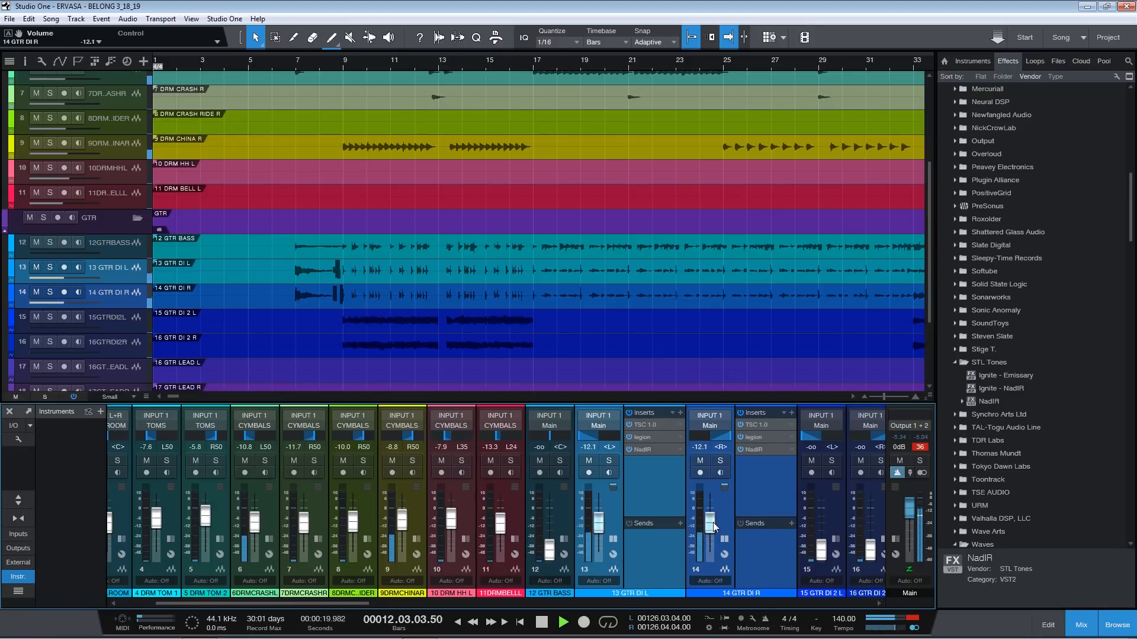
pyautogui.scroll(3, 713, 527)
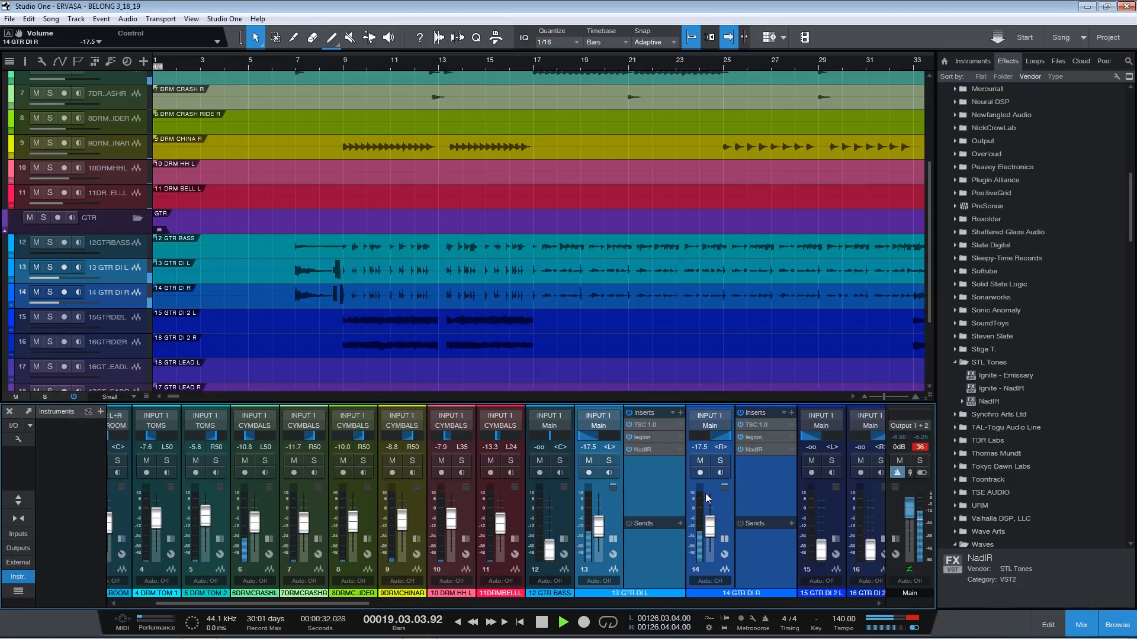
# - Collapse the STL Tones and Waves plug-in folders and the GTR DI L channel's inserts section
pyautogui.click(954, 363)
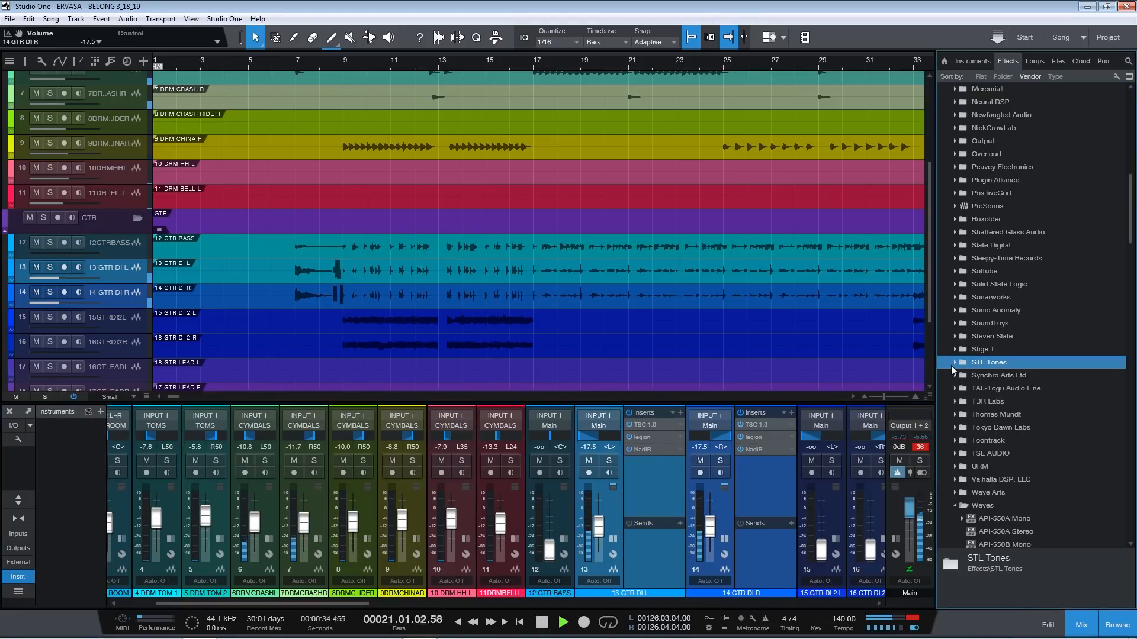
pyautogui.click(954, 506)
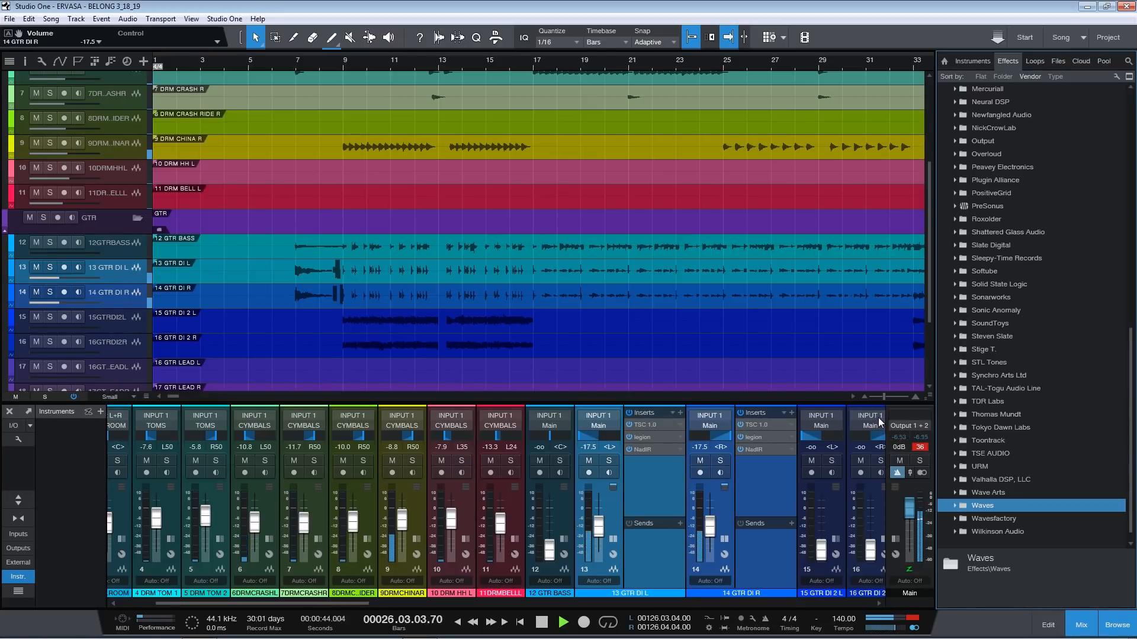
pyautogui.doubleClick(620, 512)
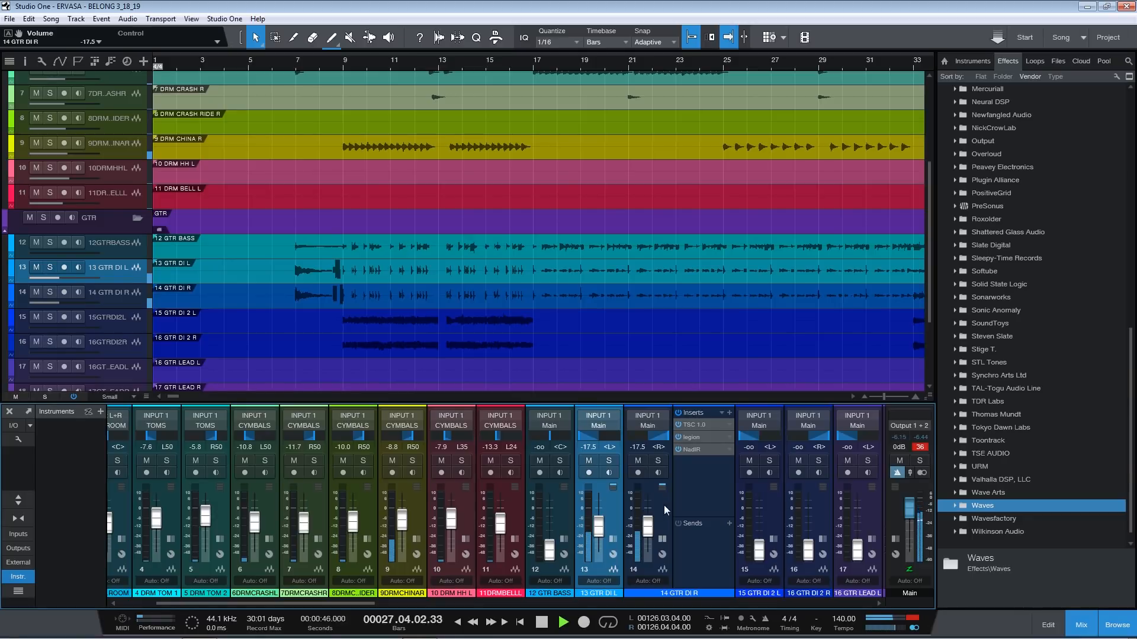
# - Stop playback and copy the GTR DI R inserts to the GTR DI 2 L channel
pyautogui.doubleClick(663, 506)
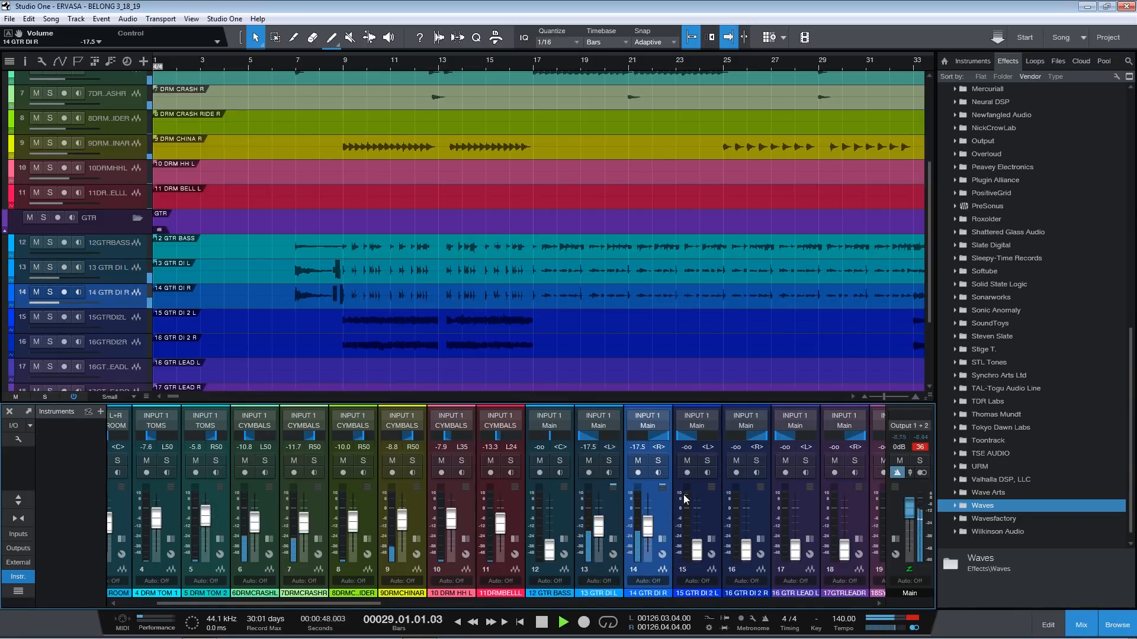
pyautogui.press('space')
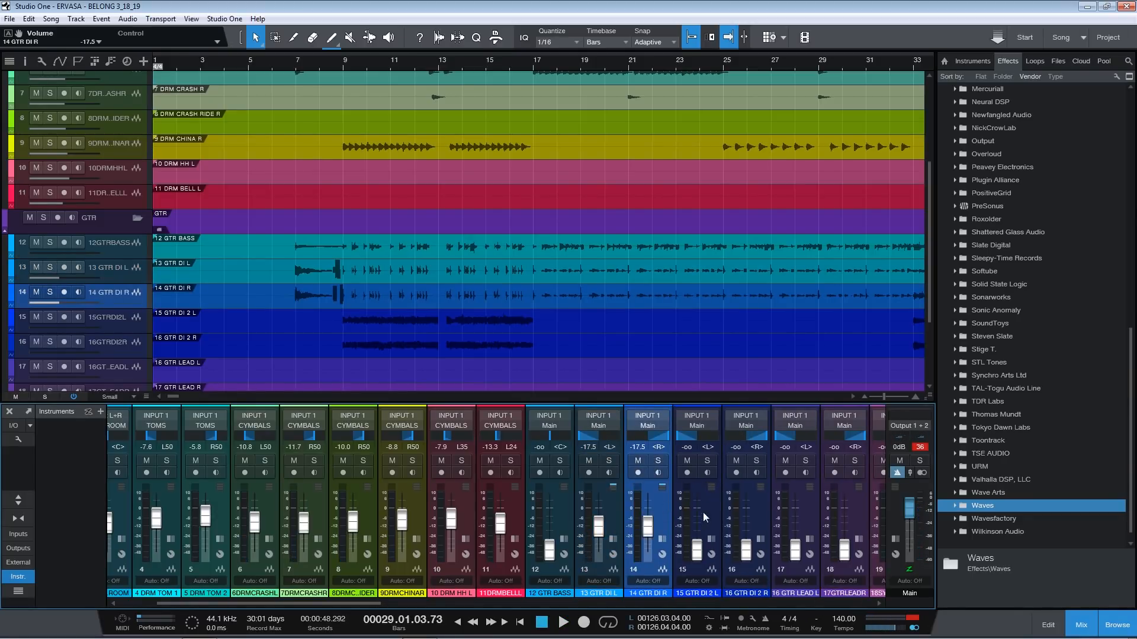
pyautogui.doubleClick(705, 506)
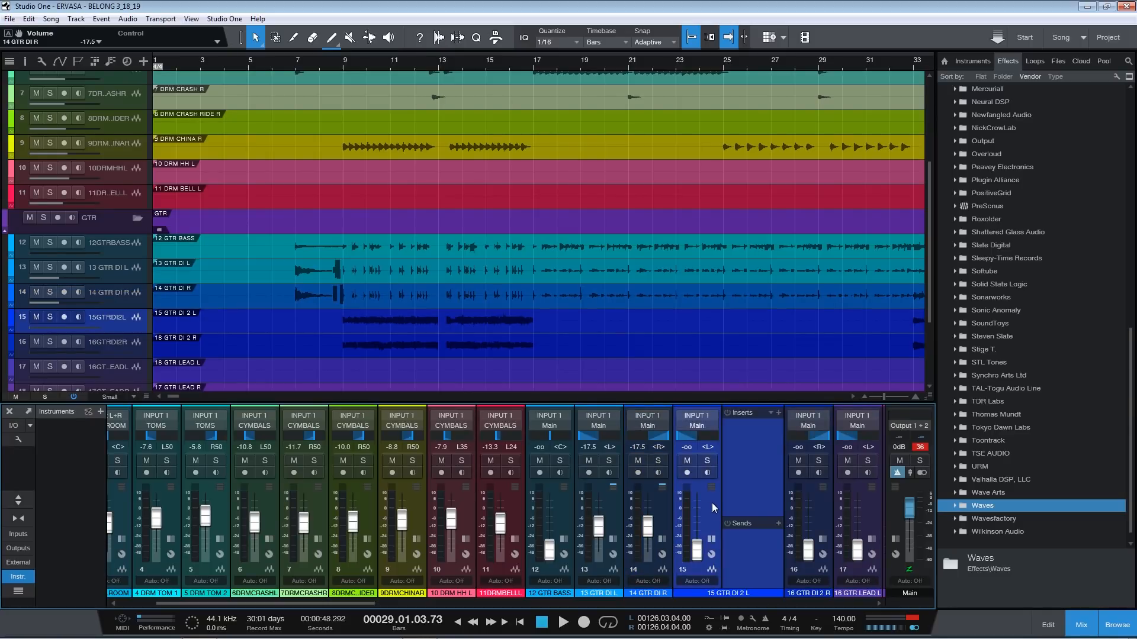
pyautogui.doubleClick(664, 503)
pyautogui.moveTo(695, 416); pyautogui.dragTo(804, 434)
pyautogui.click(804, 471)
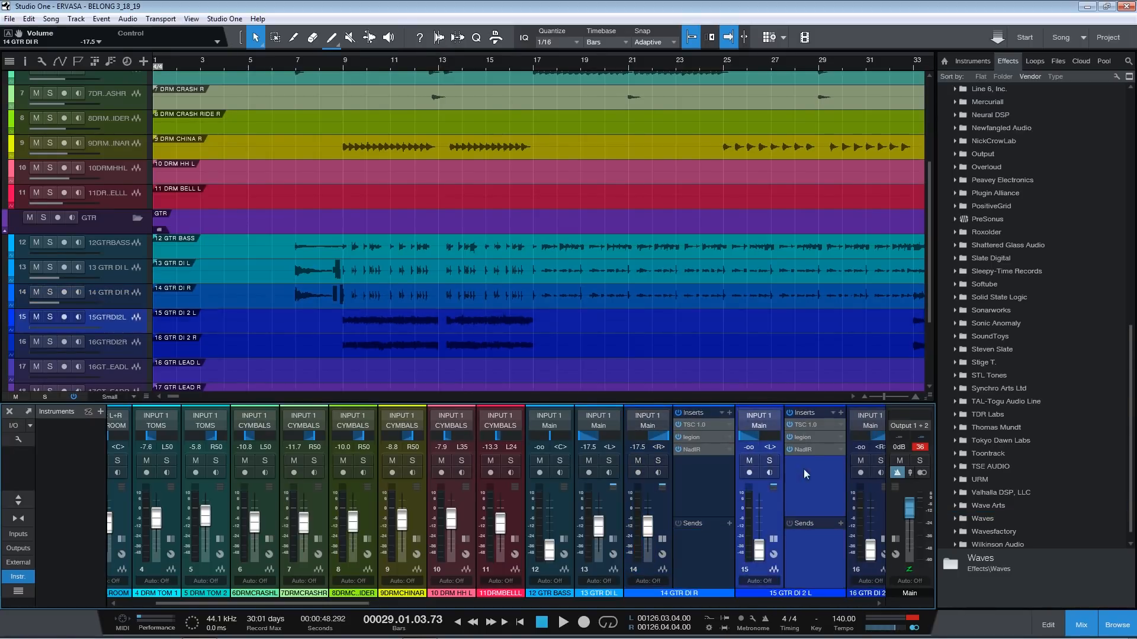
# - Set the Contour of the Legion amp on GTR DI 2 L to about 0.689 and close the plug-in window
pyautogui.click(812, 438)
pyautogui.moveTo(412, 392); pyautogui.dragTo(413, 270)
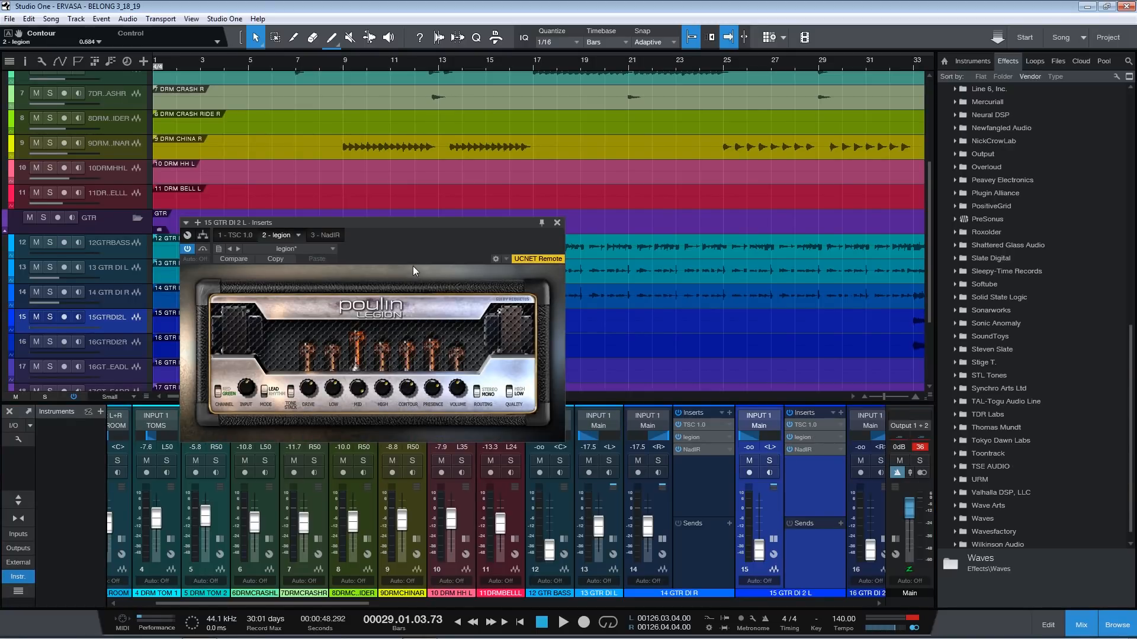
pyautogui.click(556, 223)
# - Copy the GTR DI 2 L inserts to GTR DI 2 R and collapse the inserts sections of GTR DI R and GTR DI 2 L
pyautogui.click(746, 603)
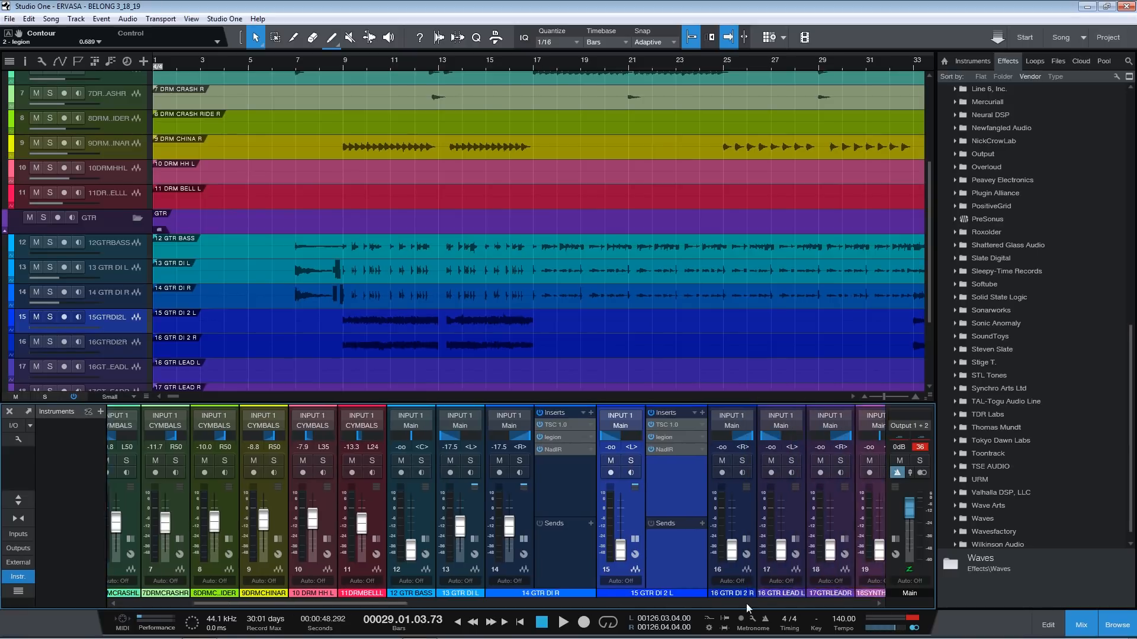
pyautogui.click(746, 603)
pyautogui.click(427, 503)
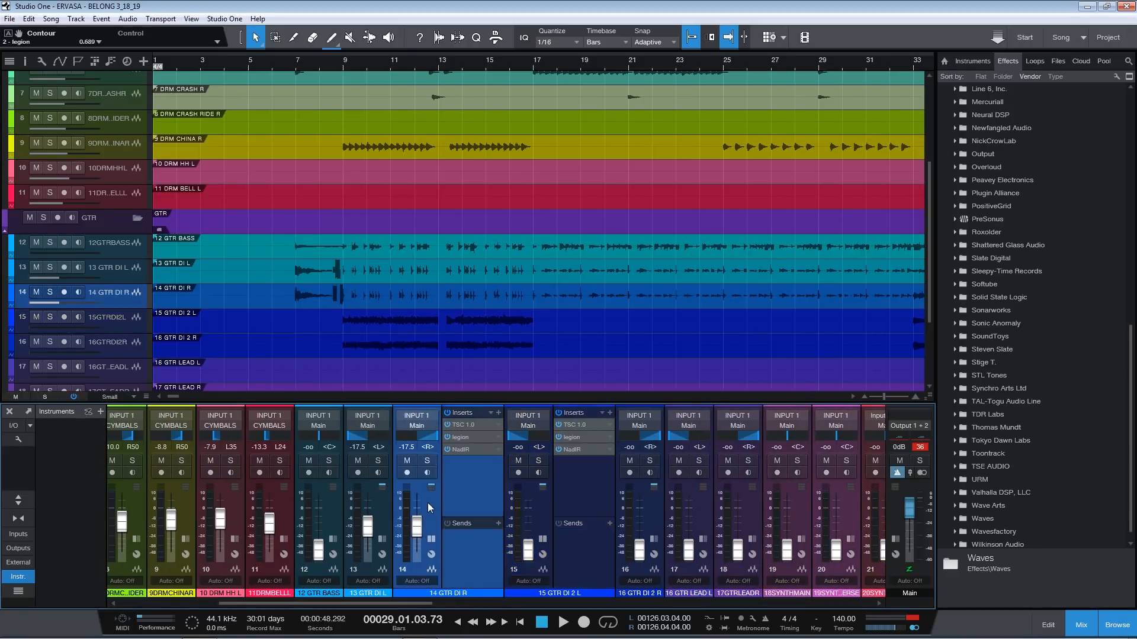
pyautogui.click(479, 509)
# - Solo the four DI guitar channels and set GTR DI 2 L and GTR DI 2 R together to -22.0 dB while playing from just before bar 9
pyautogui.moveTo(530, 461); pyautogui.dragTo(365, 462)
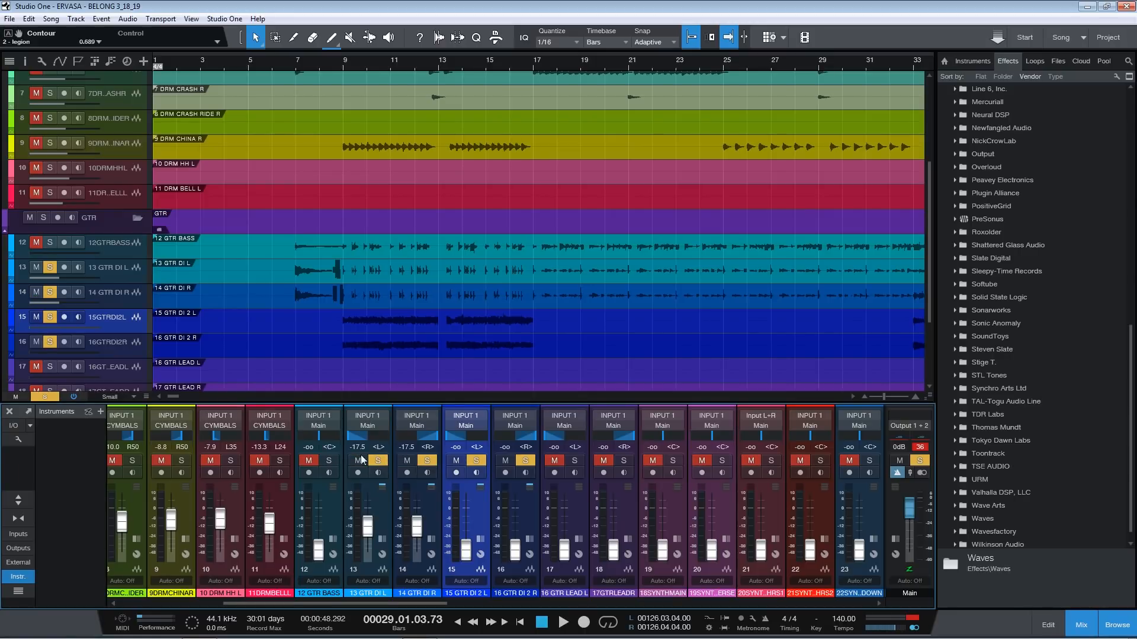
pyautogui.click(340, 59)
pyautogui.press('space')
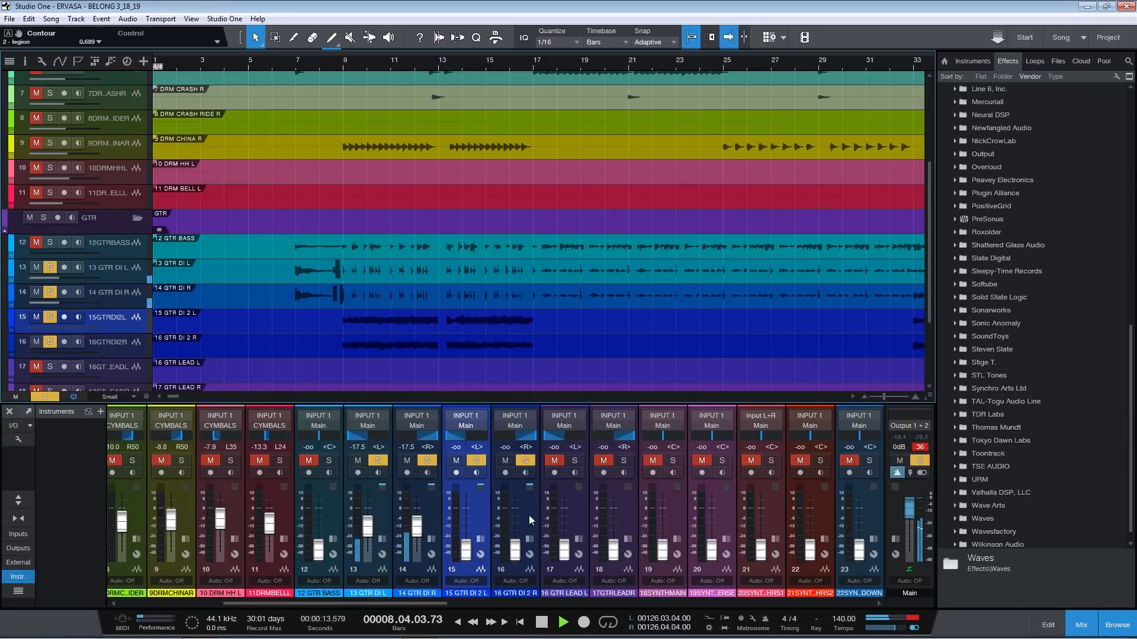
pyautogui.moveTo(514, 554)
pyautogui.mouseDown()
pyautogui.moveTo(516, 524)
pyautogui.moveTo(515, 534)
pyautogui.mouseUp()
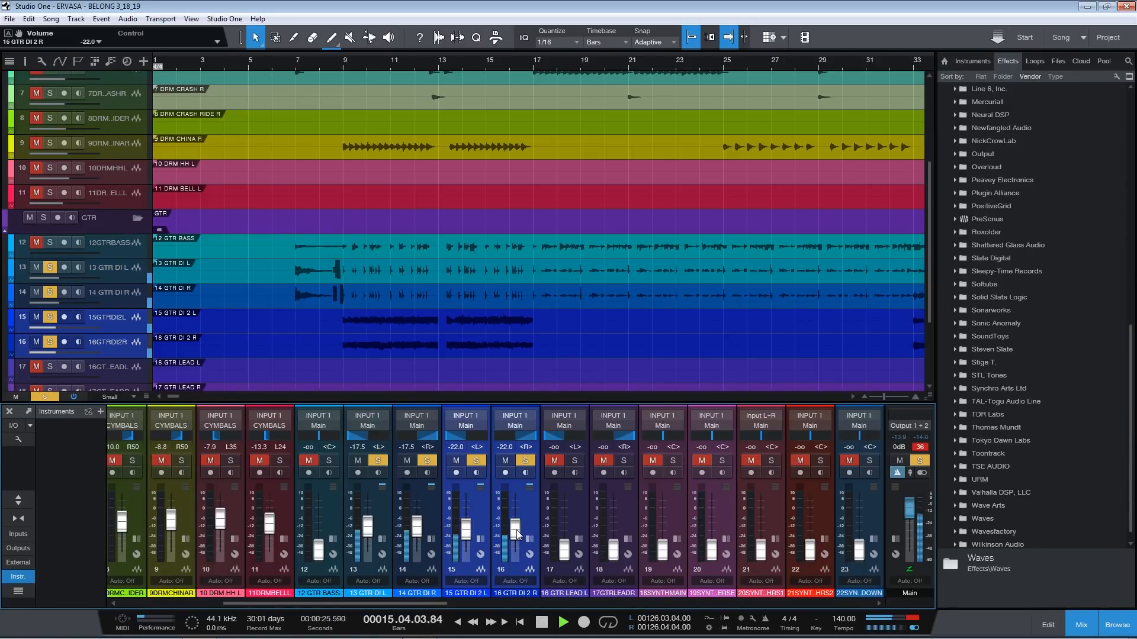
pyautogui.press('space')
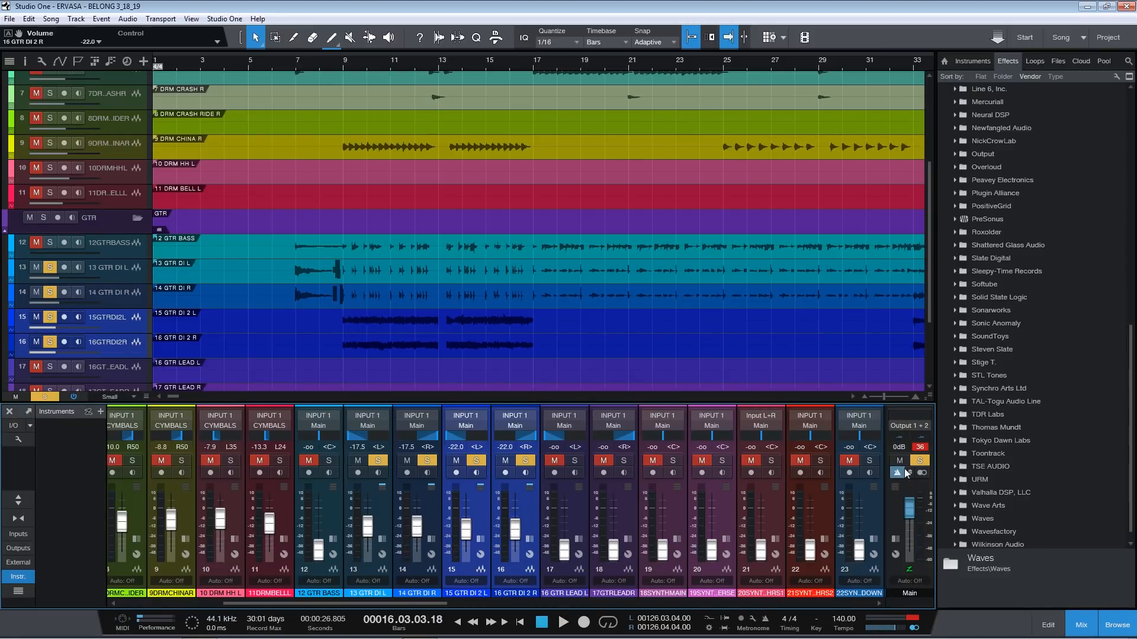
# - Clear all solos and play the full mix from about bar 6
pyautogui.click(919, 460)
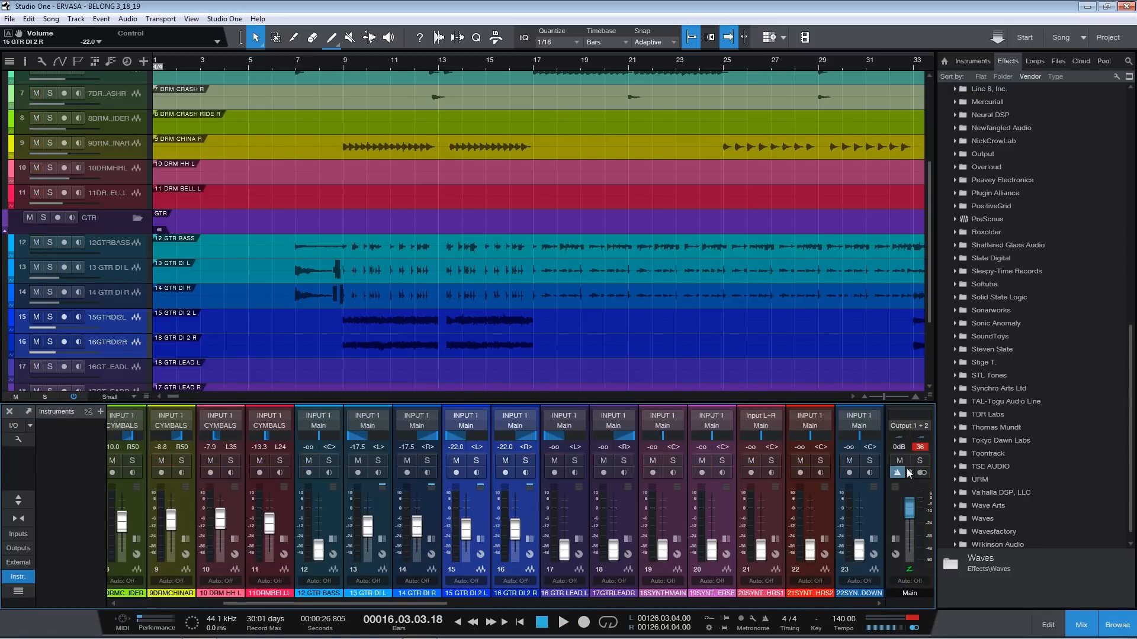
pyautogui.click(281, 62)
pyautogui.press('space')
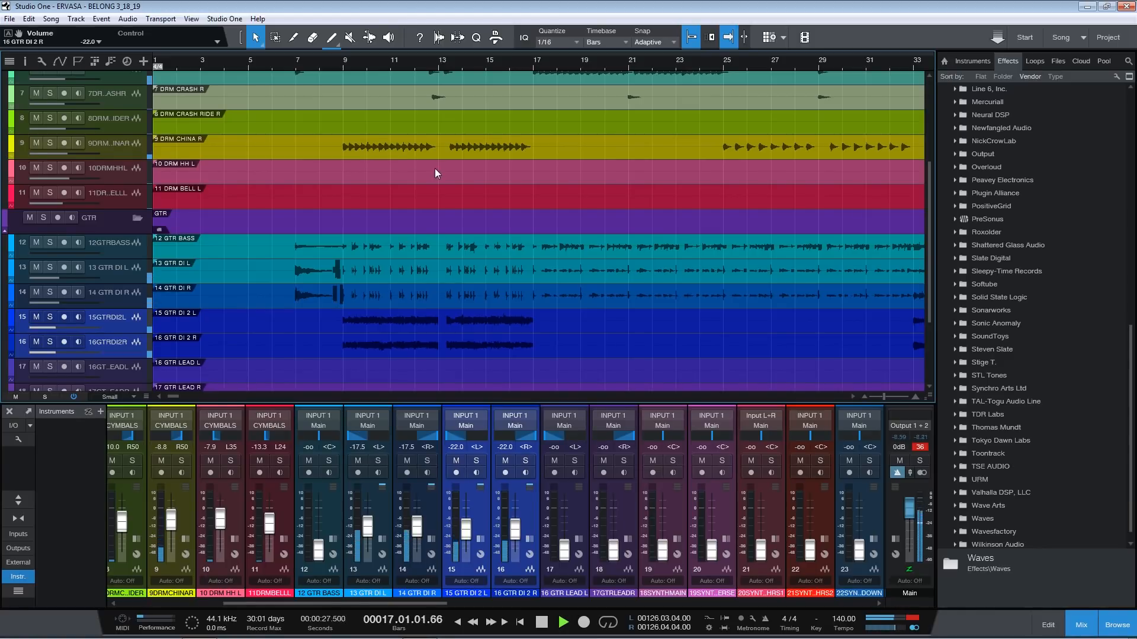
# - With GTR DI L soloed and panned to centre, set its Legion amp's Contour to 0.430 and Mid to 0.712
pyautogui.click(380, 506)
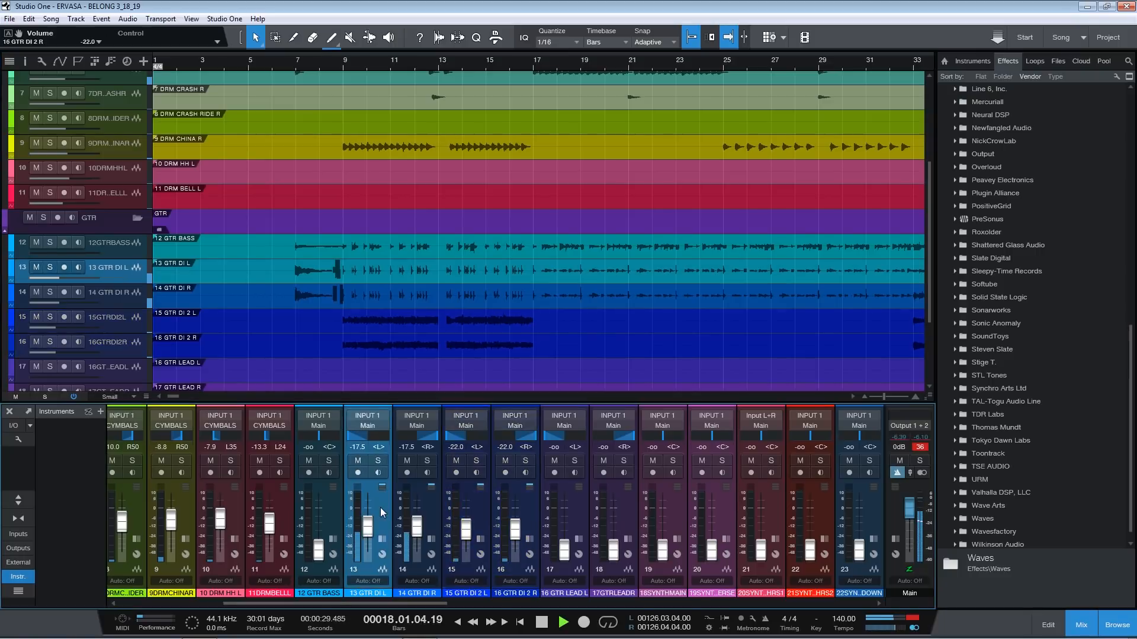
pyautogui.click(377, 461)
pyautogui.keyDown('alt'); pyautogui.click(373, 437); pyautogui.keyUp('alt')
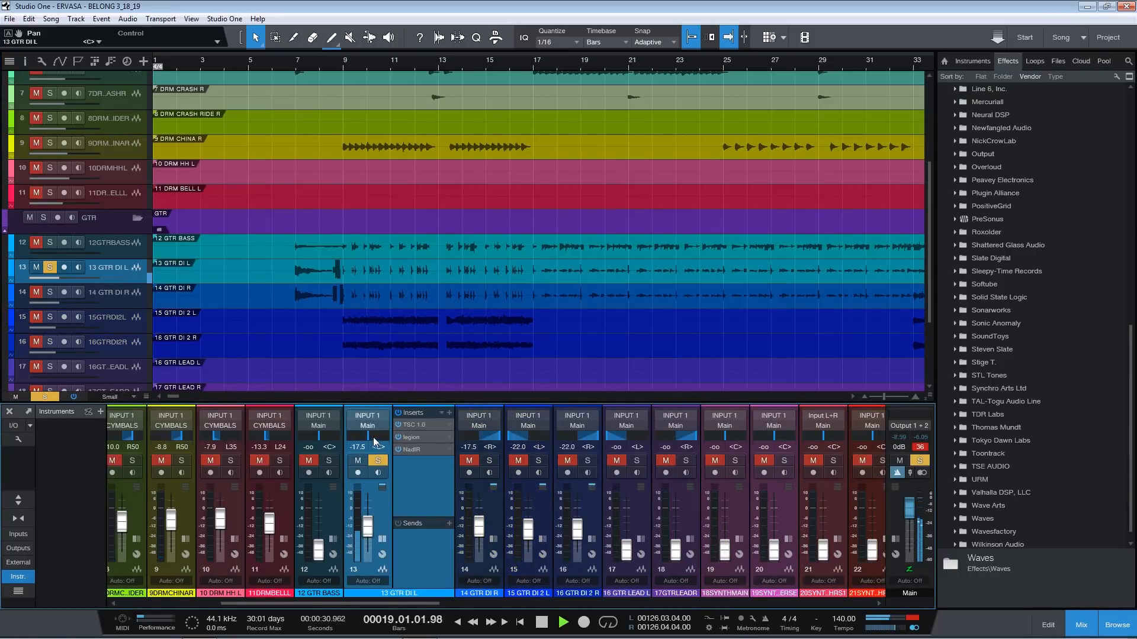
pyautogui.click(428, 437)
pyautogui.moveTo(412, 387); pyautogui.dragTo(446, 372)
pyautogui.moveTo(382, 391); pyautogui.dragTo(410, 388)
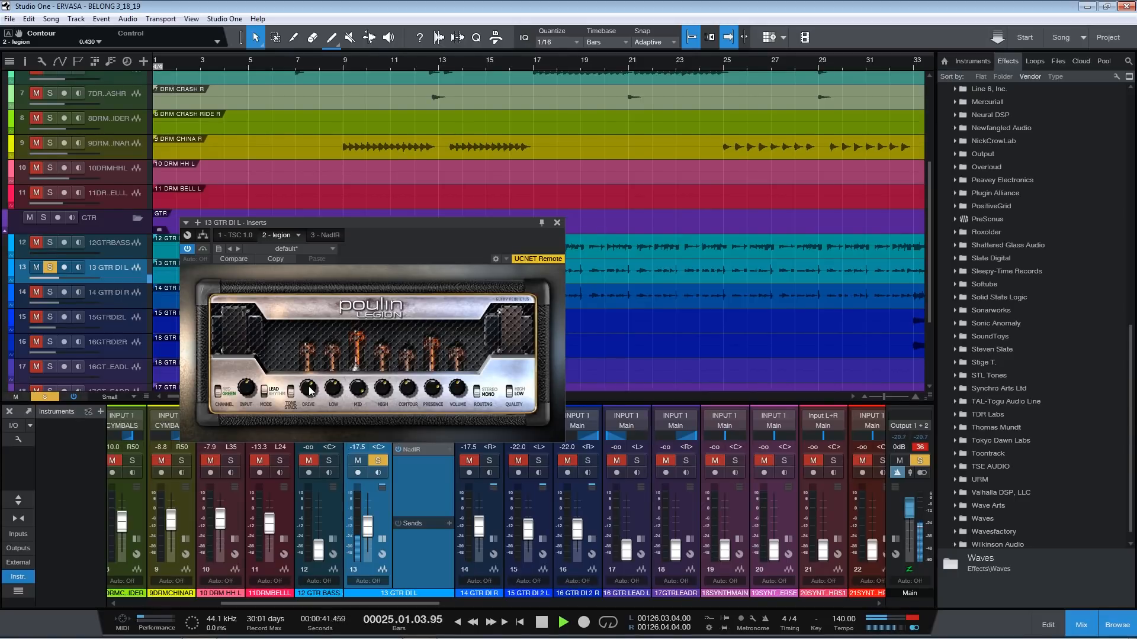
pyautogui.moveTo(359, 395); pyautogui.dragTo(367, 429)
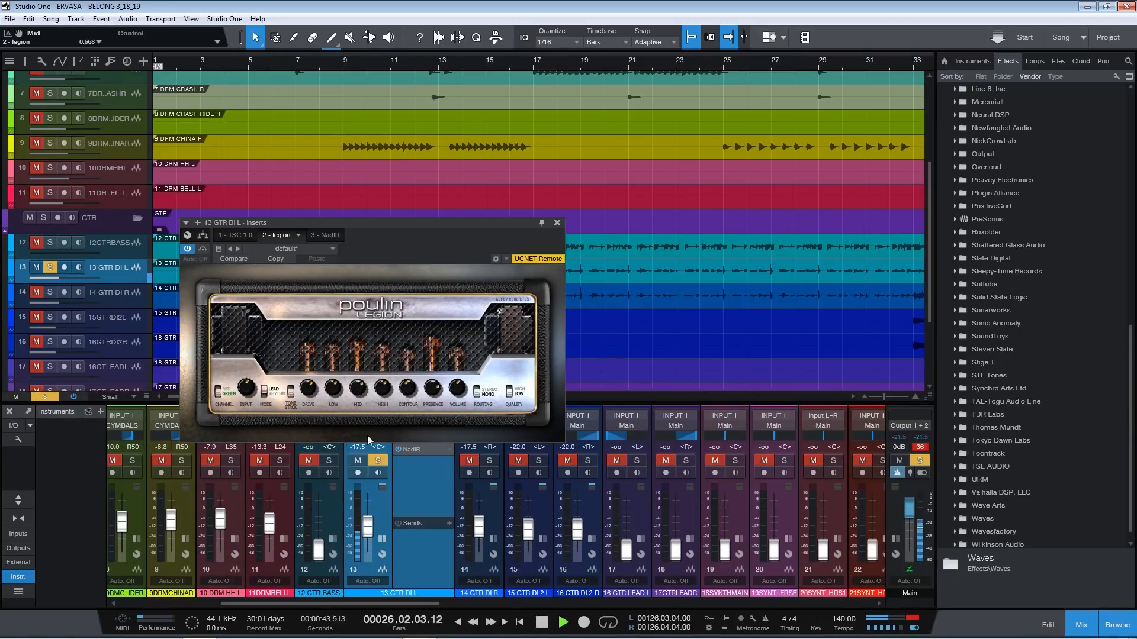
pyautogui.moveTo(380, 543); pyautogui.dragTo(378, 288)
pyautogui.click(556, 223)
# - Copy the adjusted Legion amp from GTR DI L to GTR DI R and check its settings there
pyautogui.doubleClick(488, 502)
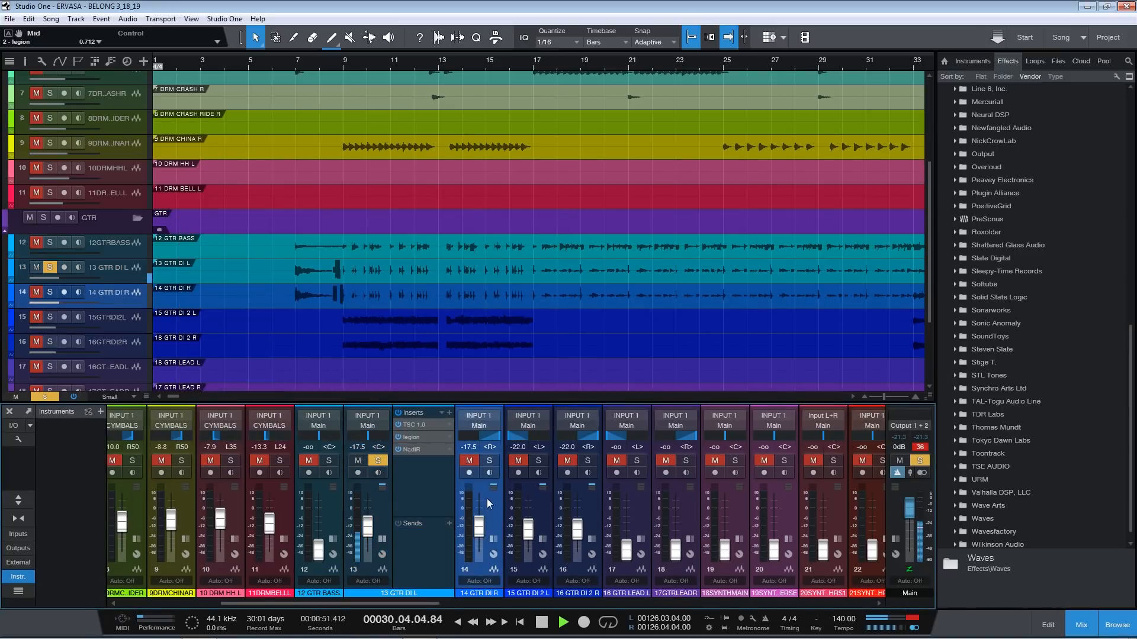
pyautogui.doubleClick(535, 436)
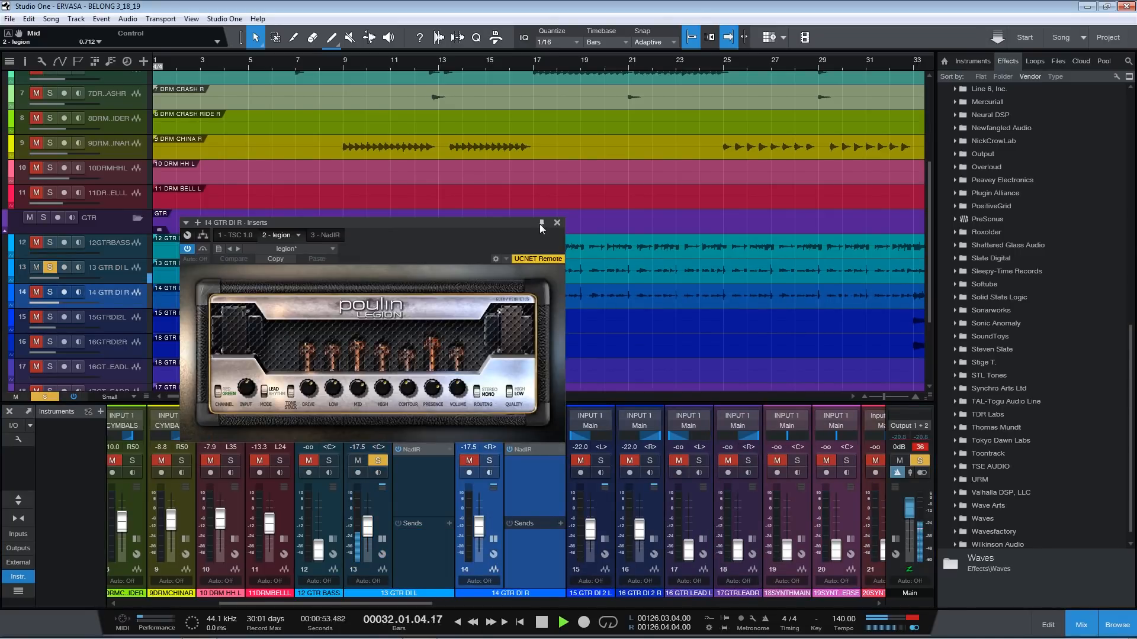
pyautogui.click(557, 222)
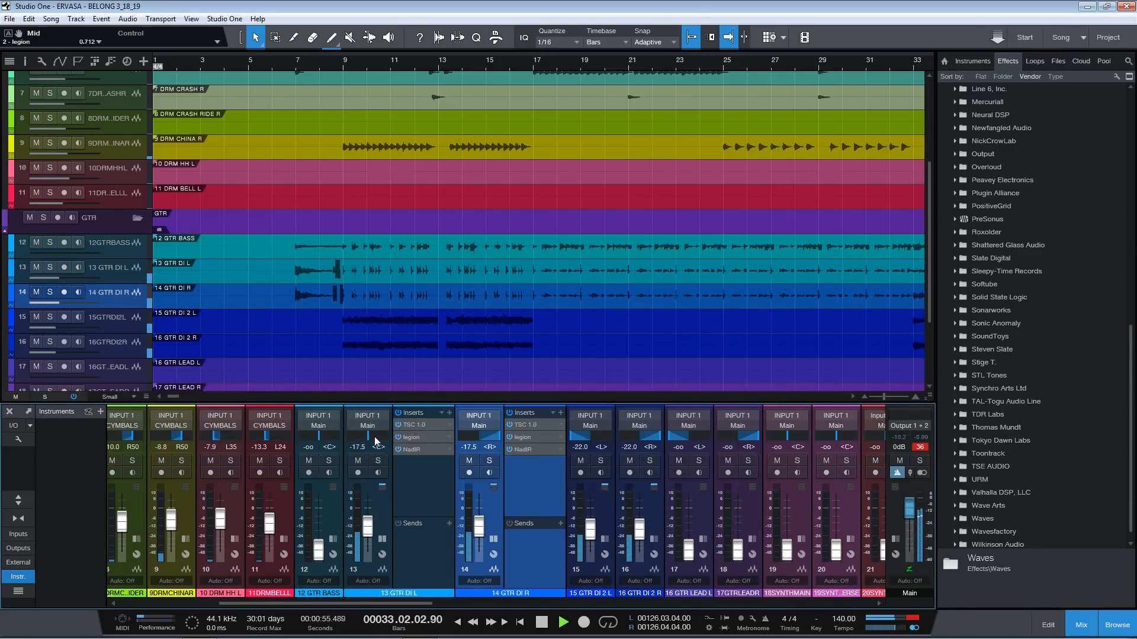
# - Return the unsoloed GTR DI L to hard left, collapse both channels' inserts, and stop playback, resetting the main output's clip indicator
pyautogui.moveTo(372, 439); pyautogui.dragTo(361, 443)
pyautogui.doubleClick(383, 514)
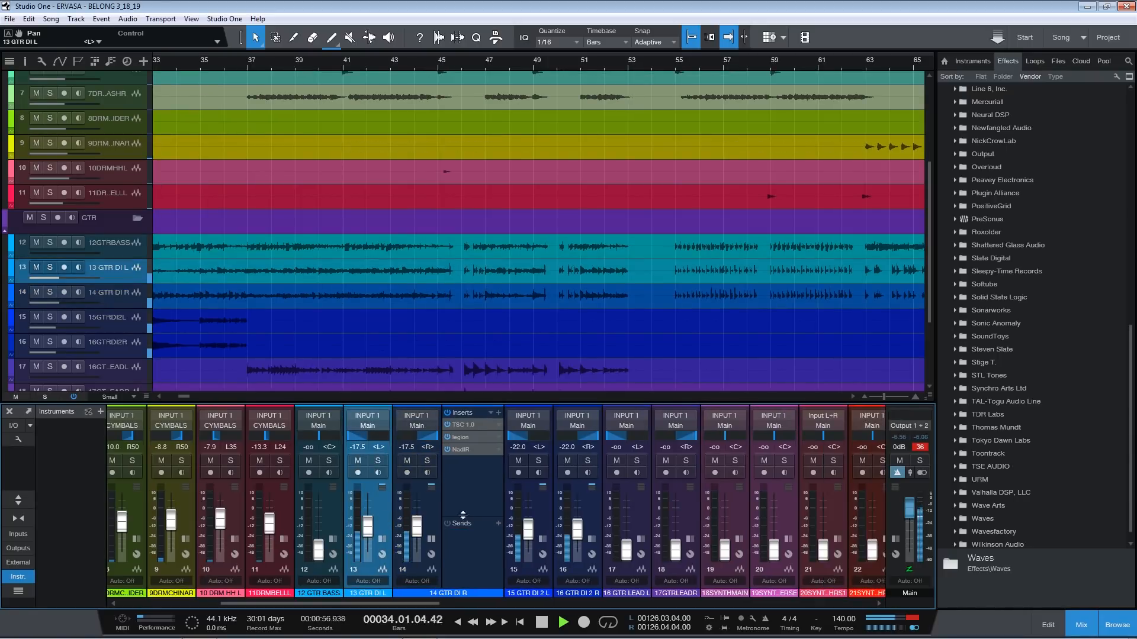
pyautogui.doubleClick(432, 507)
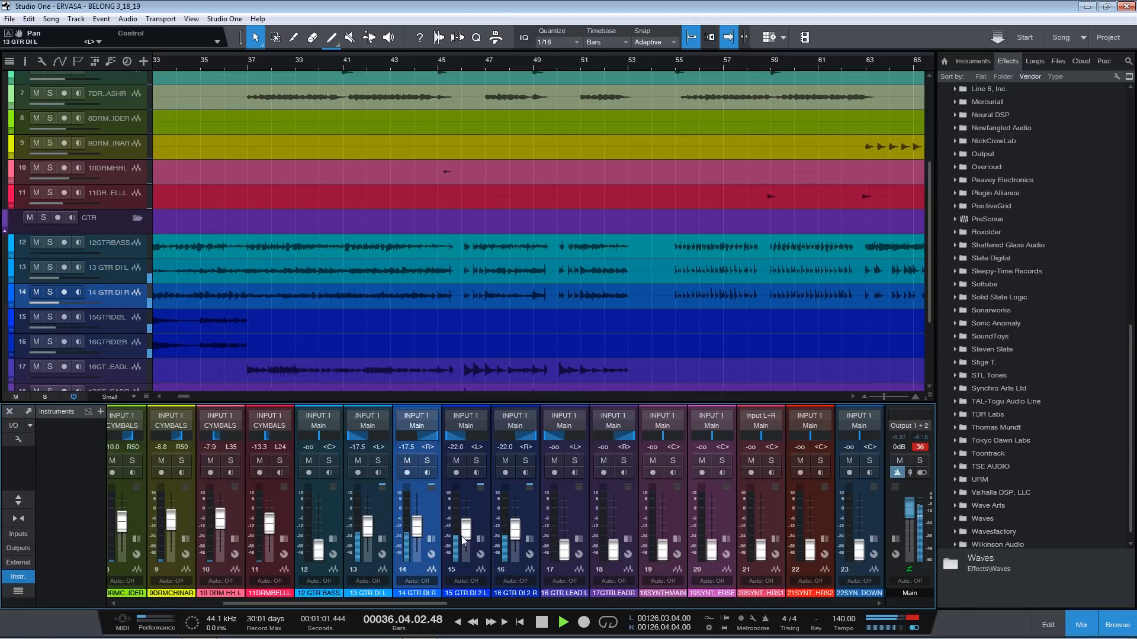
pyautogui.press('space')
pyautogui.click(924, 448)
# - Insert Bassforge Hellraiser with the Insanity Pack - Hefty Clank preset on GTR BASS and set the channel to -23.8 dB in the full mix
pyautogui.click(333, 508)
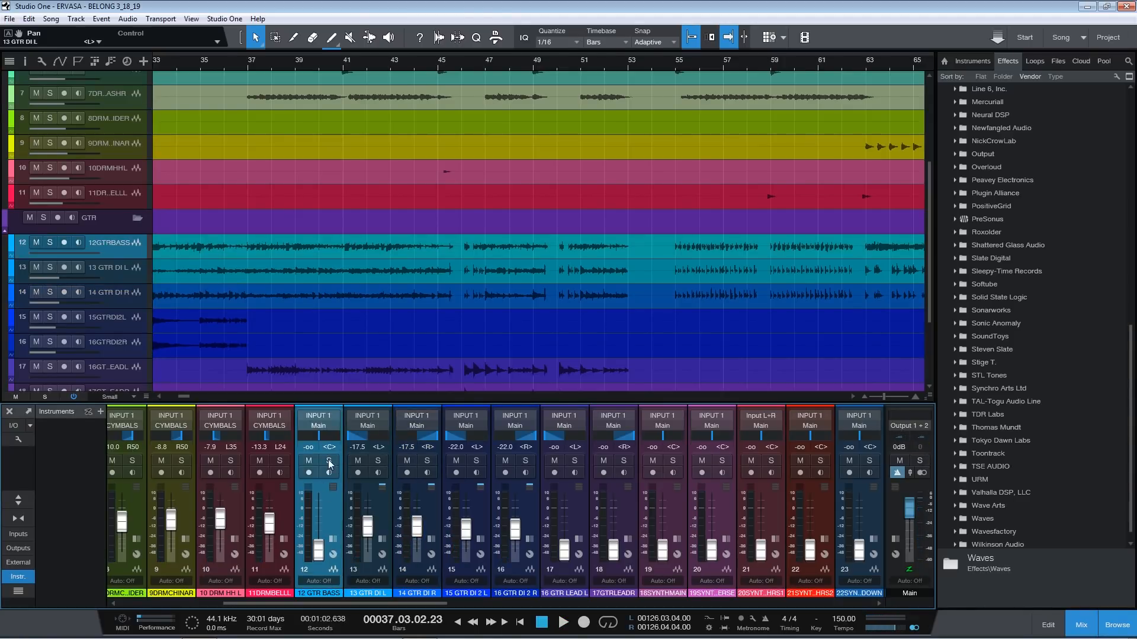
pyautogui.click(329, 461)
pyautogui.doubleClick(325, 502)
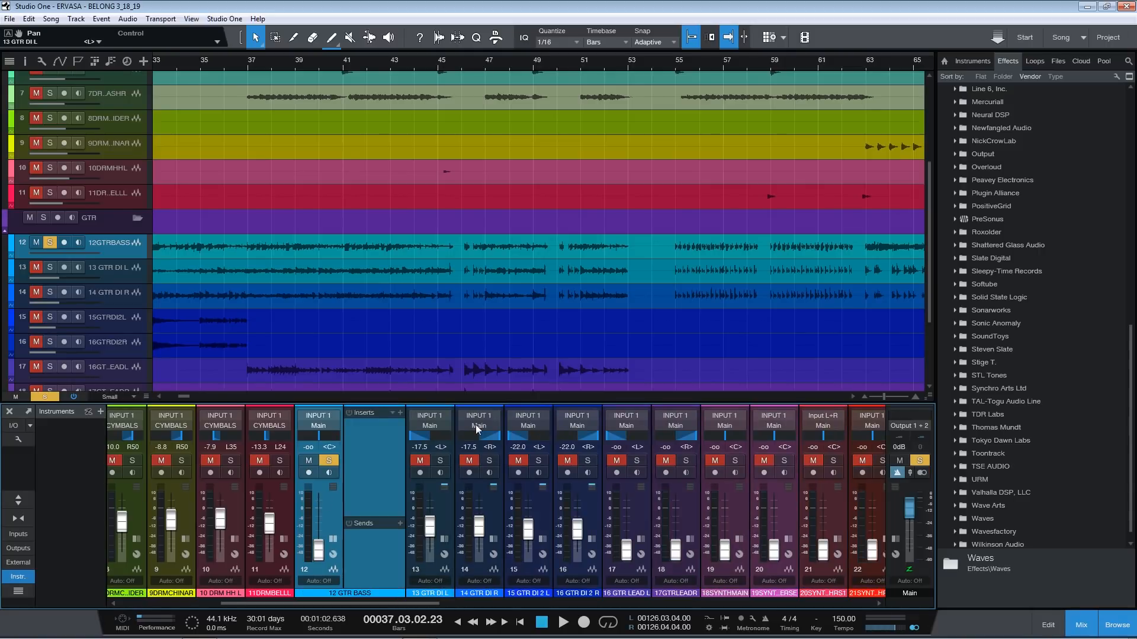
pyautogui.press('z')
pyautogui.scroll(3, 989, 430)
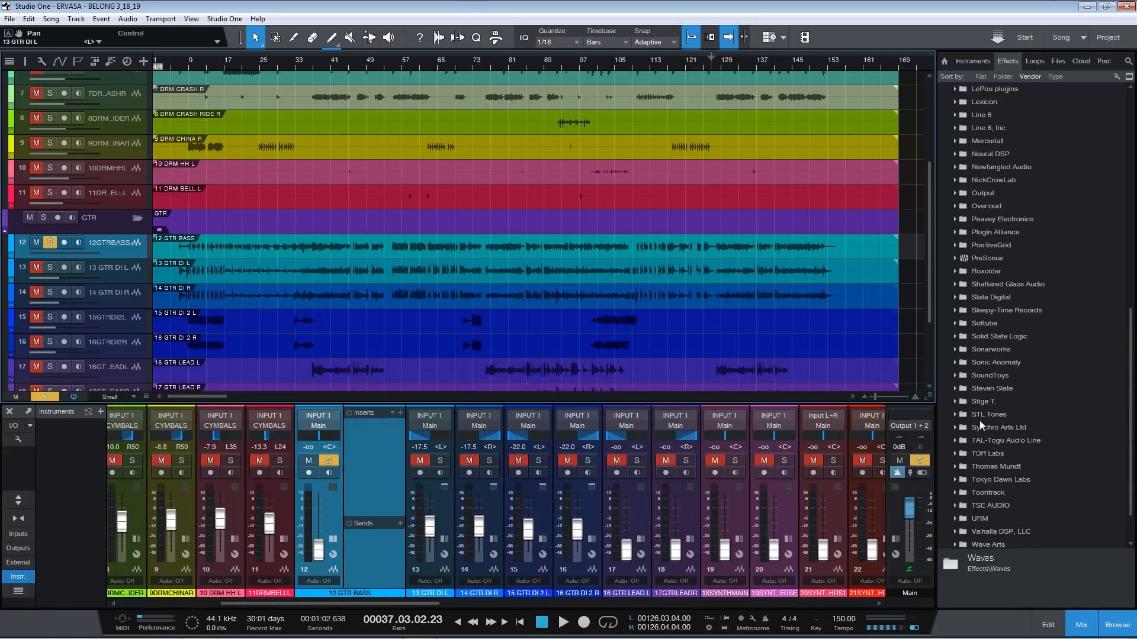
pyautogui.scroll(3, 989, 389)
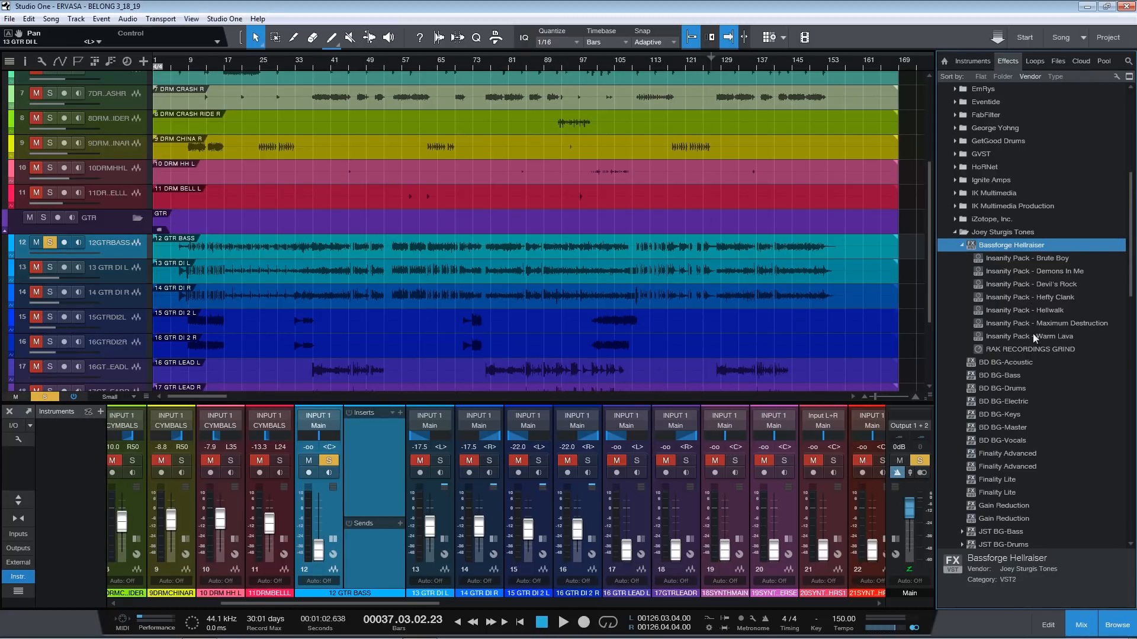
pyautogui.moveTo(1079, 297); pyautogui.dragTo(349, 428)
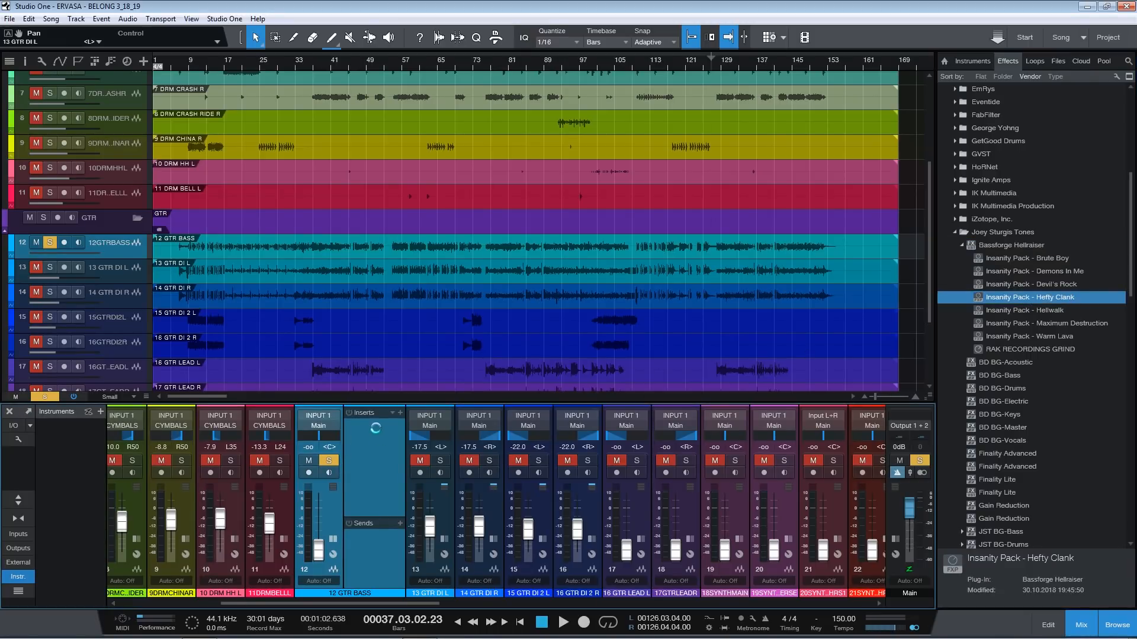
pyautogui.moveTo(321, 558); pyautogui.dragTo(321, 536)
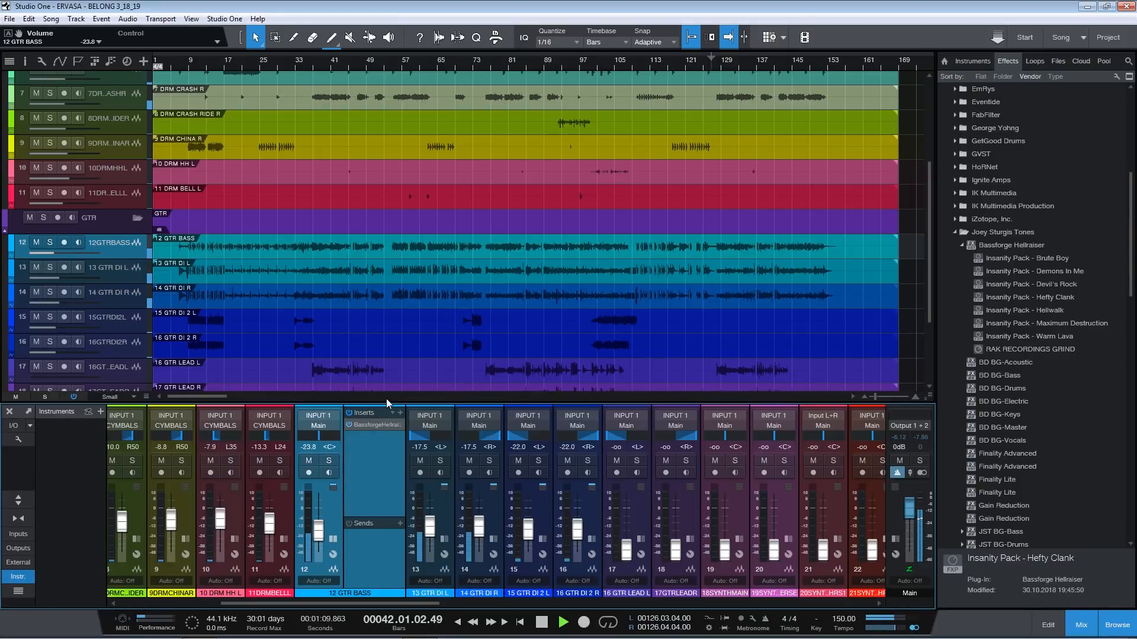
# - In Hellraiser's cabinet section, try different mics on the JST Big Boy 2x15 and select the Ampeg 8X10 with the AUDIX D6
pyautogui.click(396, 448)
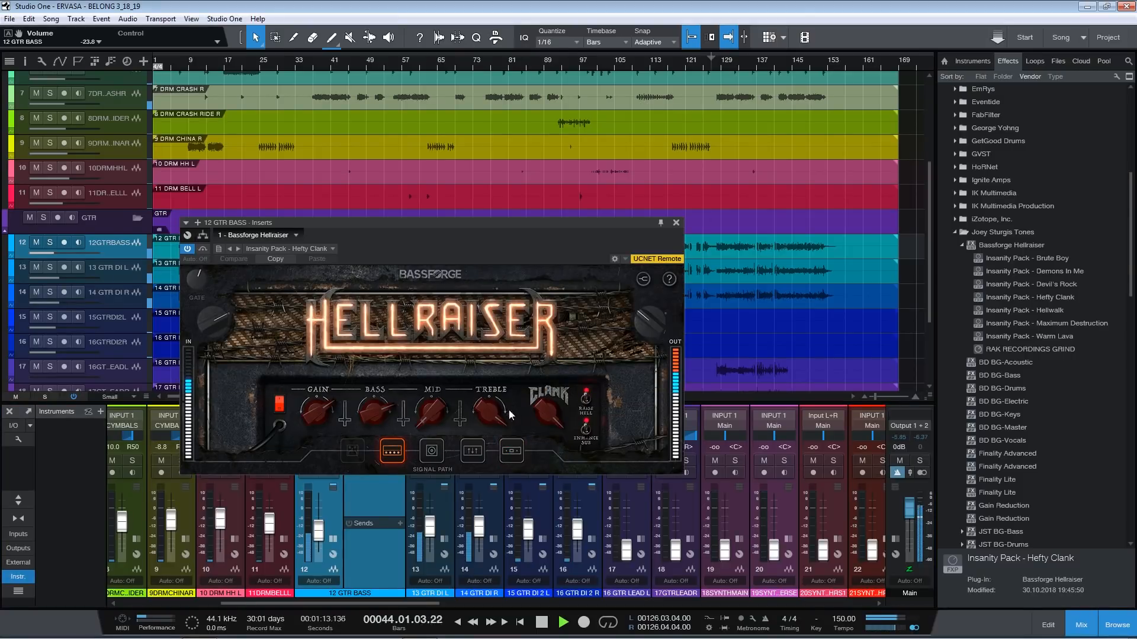
pyautogui.click(439, 450)
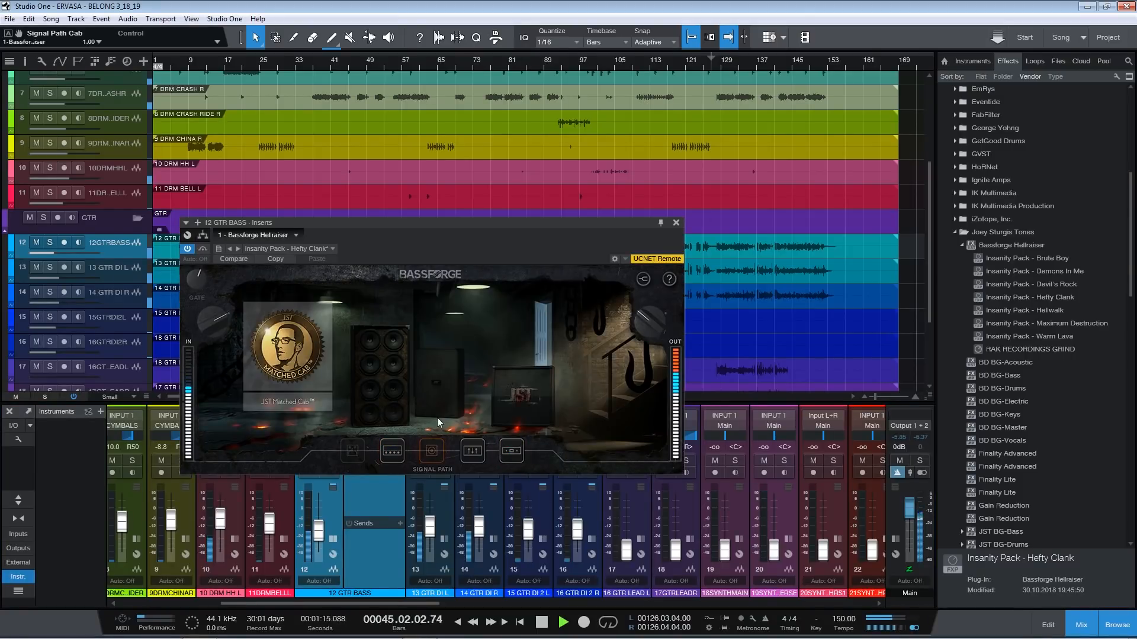
pyautogui.moveTo(391, 375)
pyautogui.click(323, 377)
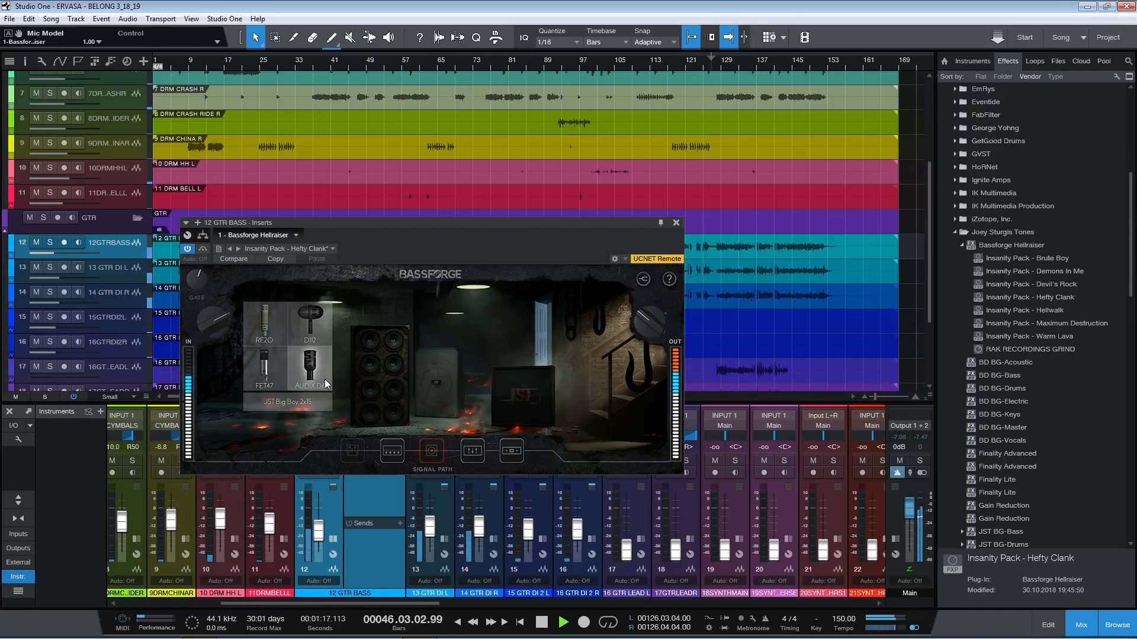
pyautogui.click(271, 329)
pyautogui.click(257, 364)
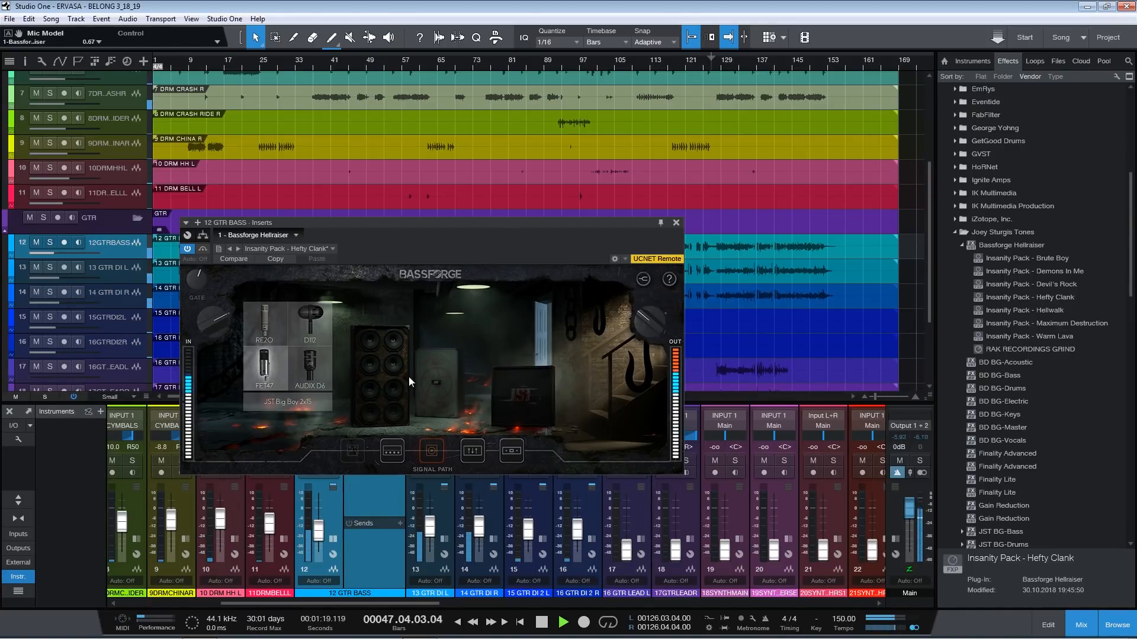
pyautogui.click(396, 376)
pyautogui.click(320, 371)
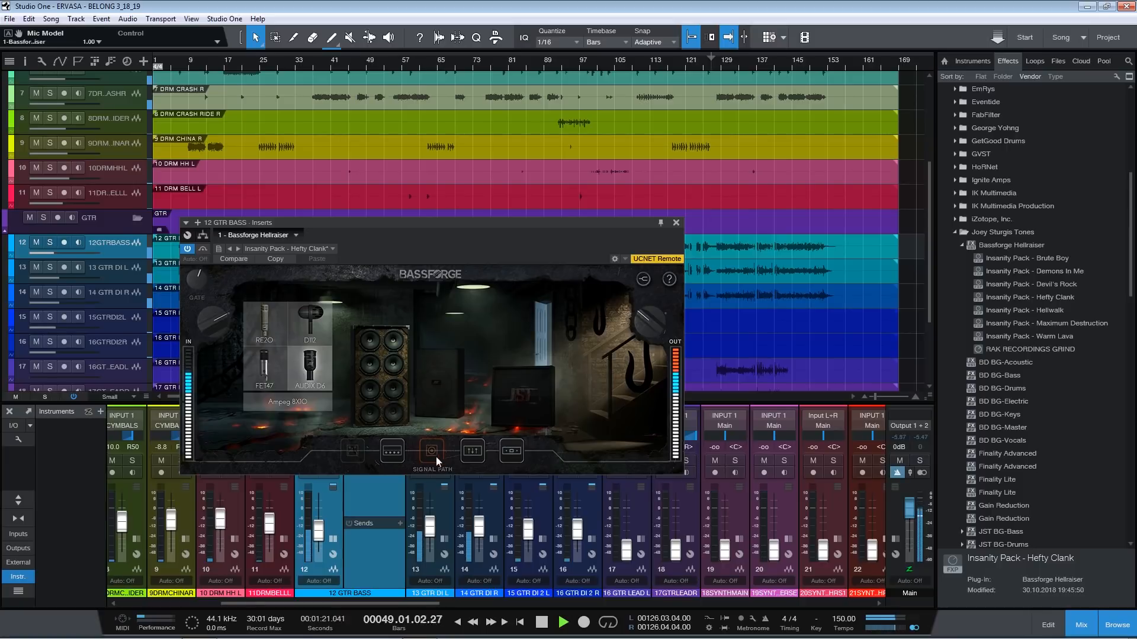
# - Set the Hellraiser amp's Clank to 0.74 % and show its two-bank compressor section
pyautogui.click(392, 452)
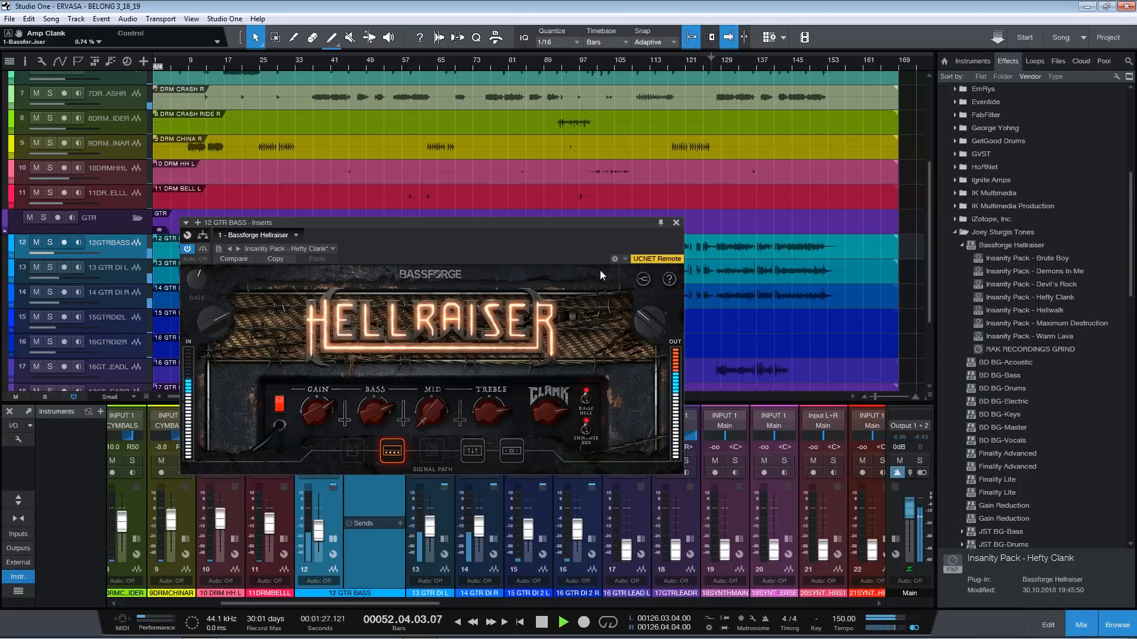
pyautogui.click(516, 442)
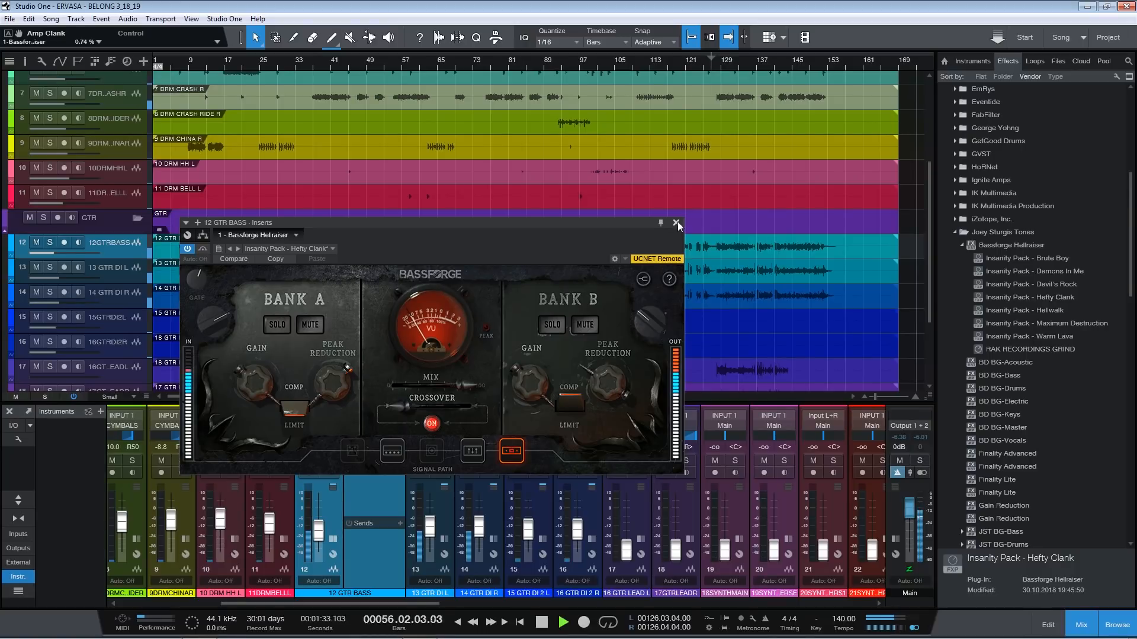
# - Move the Bassforge Hellraiser window clear of the mixer and solo the GTR DI L, GTR DI R and GTR BASS channels
pyautogui.moveTo(521, 222); pyautogui.dragTo(509, 126)
pyautogui.click(440, 461)
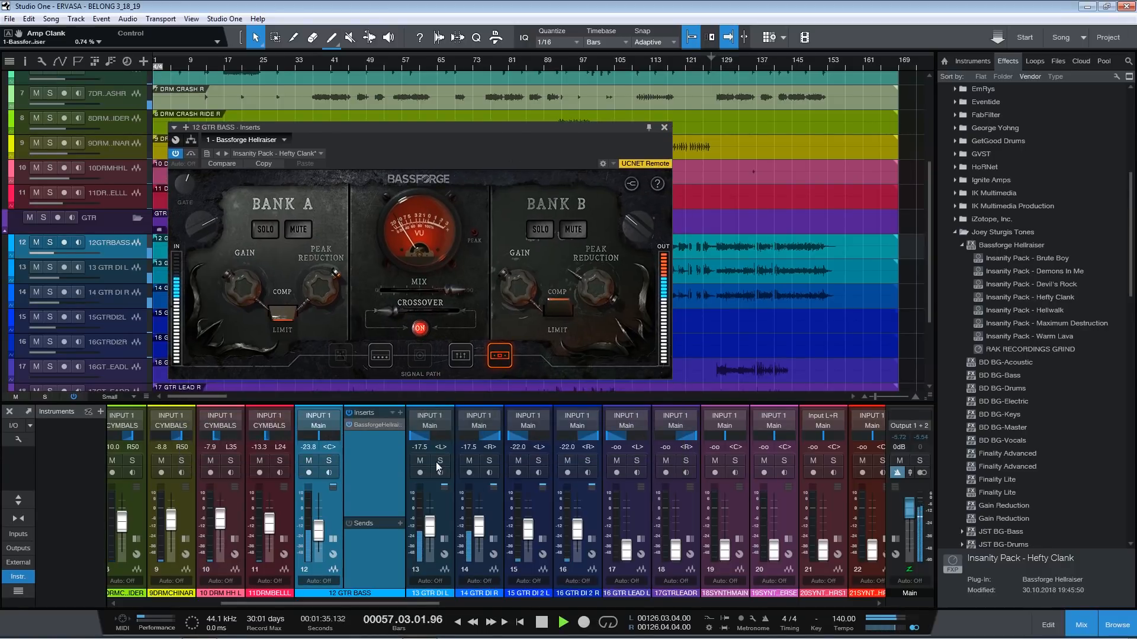
pyautogui.click(488, 461)
pyautogui.click(327, 461)
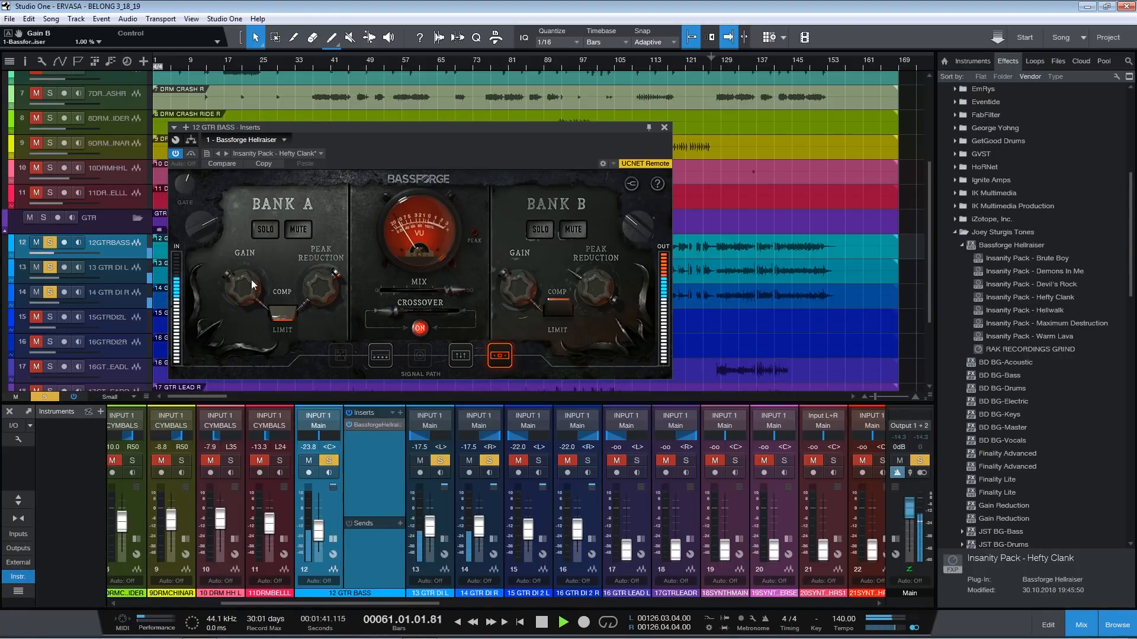
# - Adjust Hellraiser's compressor crossover with Bank A muted, unmute the bank and set its gain to 0.89 %
pyautogui.moveTo(250, 267); pyautogui.dragTo(248, 286)
pyautogui.click(299, 230)
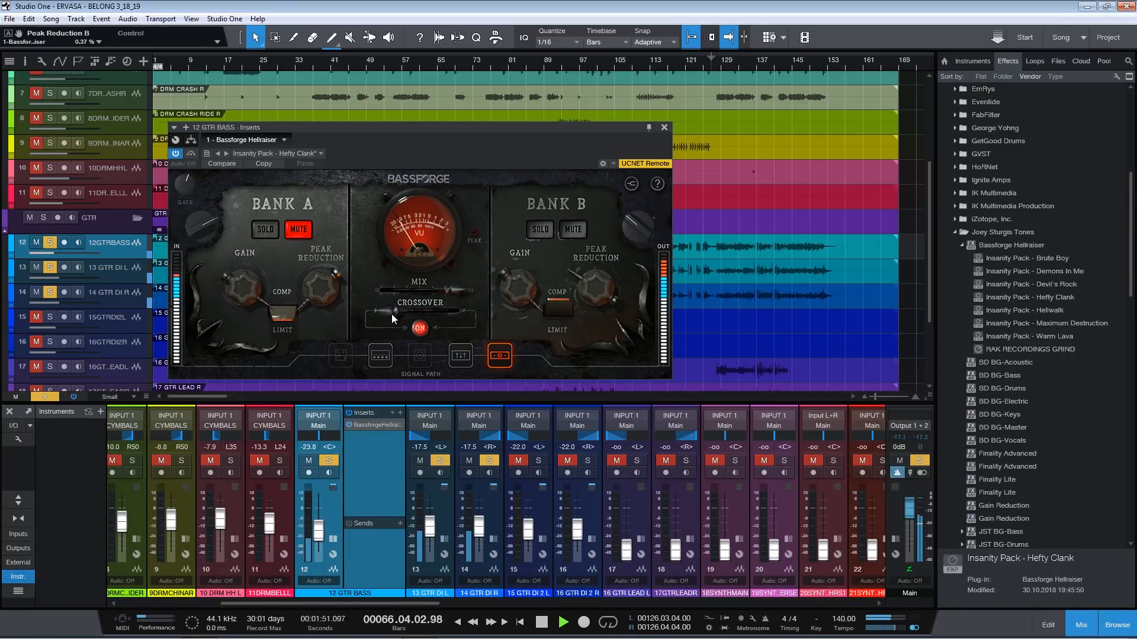
pyautogui.moveTo(393, 313); pyautogui.dragTo(415, 316)
pyautogui.click(305, 232)
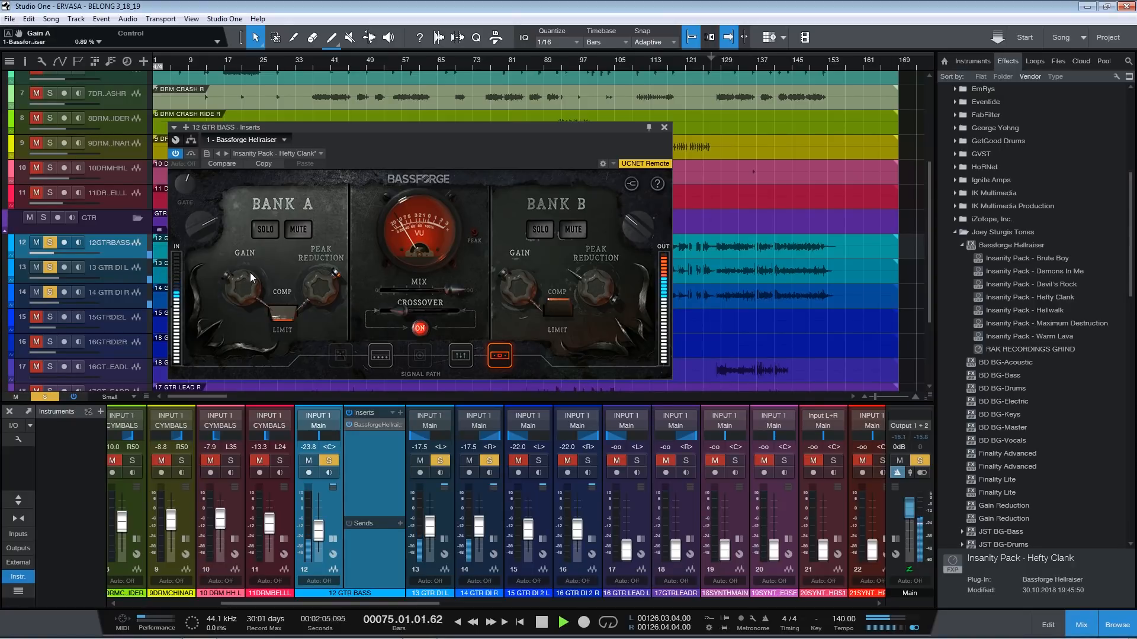
# - Close Hellraiser, clear all solos, collapse the GTR BASS channel's inserts and stop playback
pyautogui.click(665, 128)
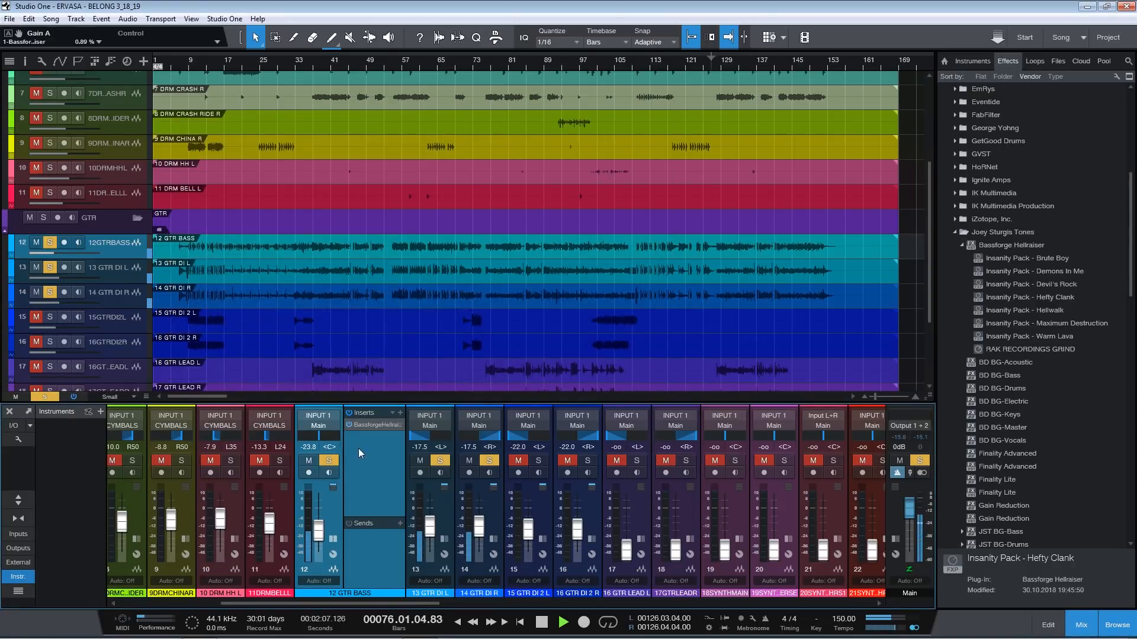
pyautogui.click(921, 462)
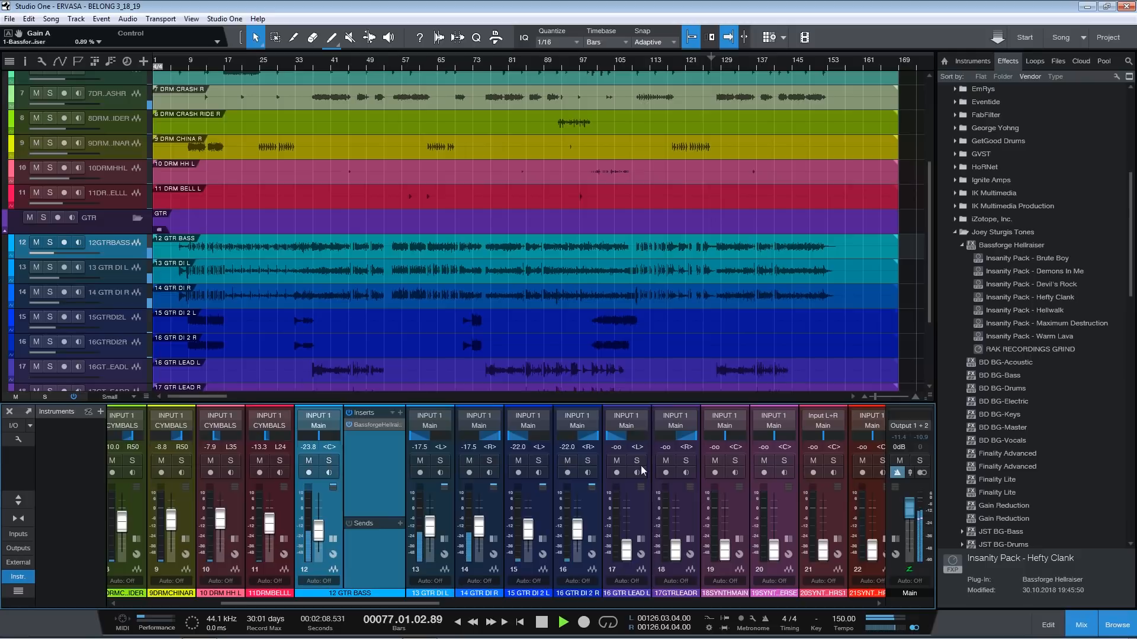
pyautogui.doubleClick(338, 518)
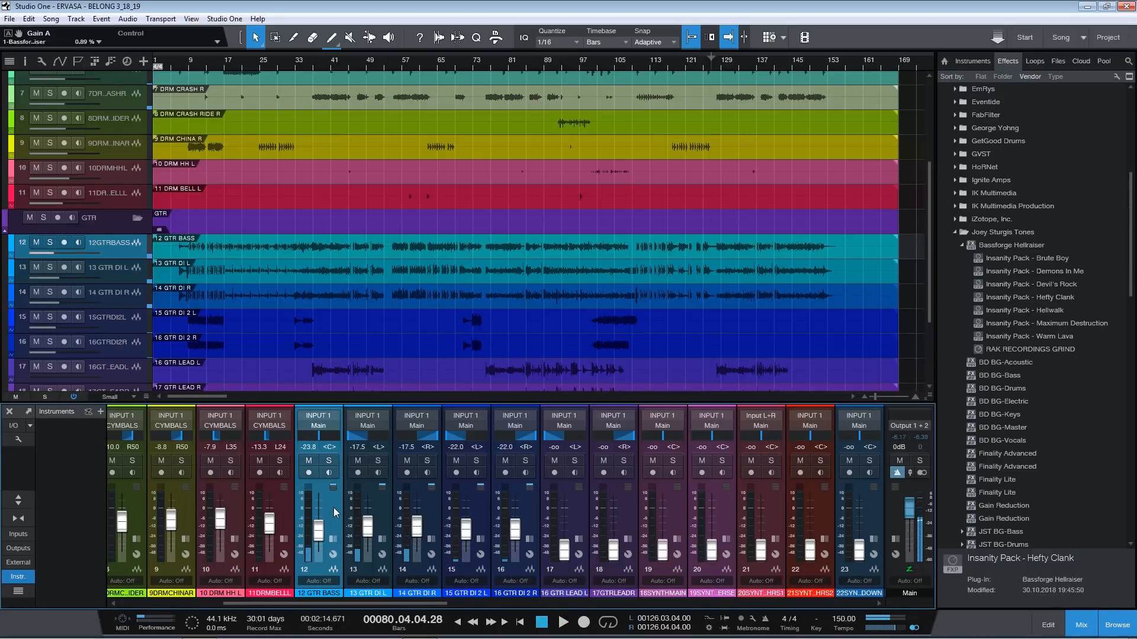
pyautogui.press('space')
# - Copy the TSC 1.0, legion and NadIR inserts from GTR DI 2 R to GTR LEAD L and open its legion and NadIR settings
pyautogui.click(579, 513)
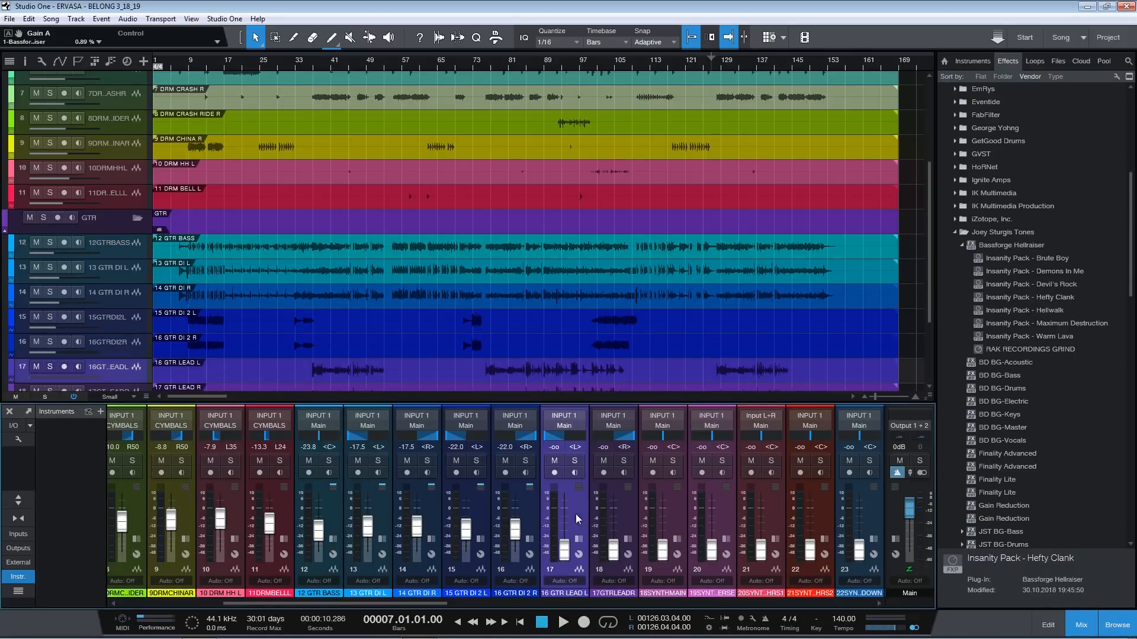
pyautogui.scroll(-2, 305, 339)
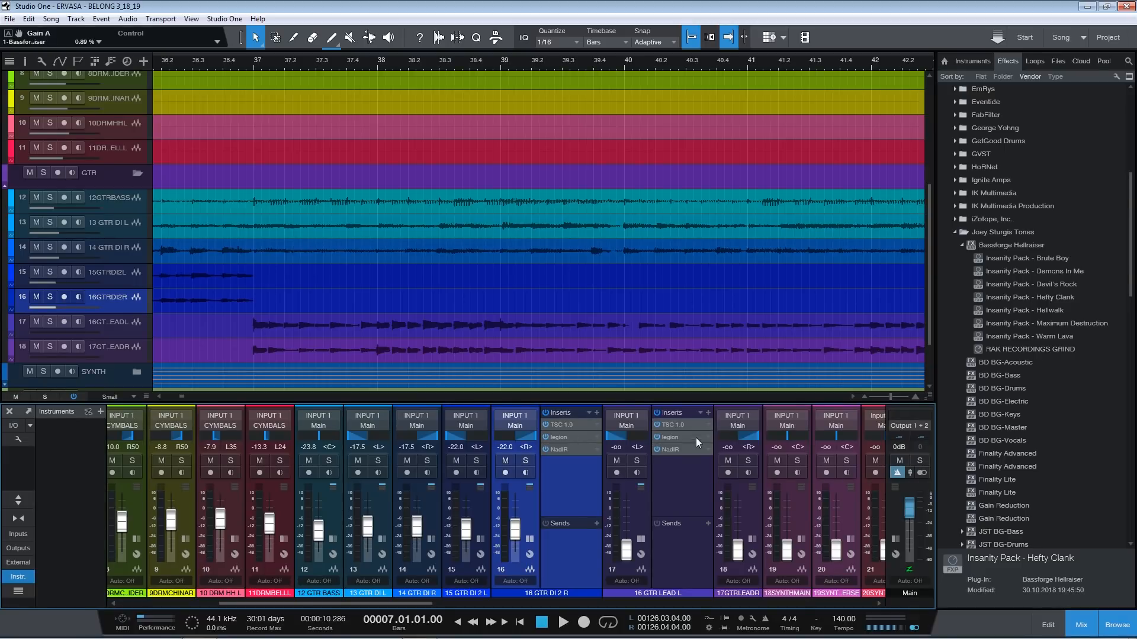
pyautogui.click(682, 436)
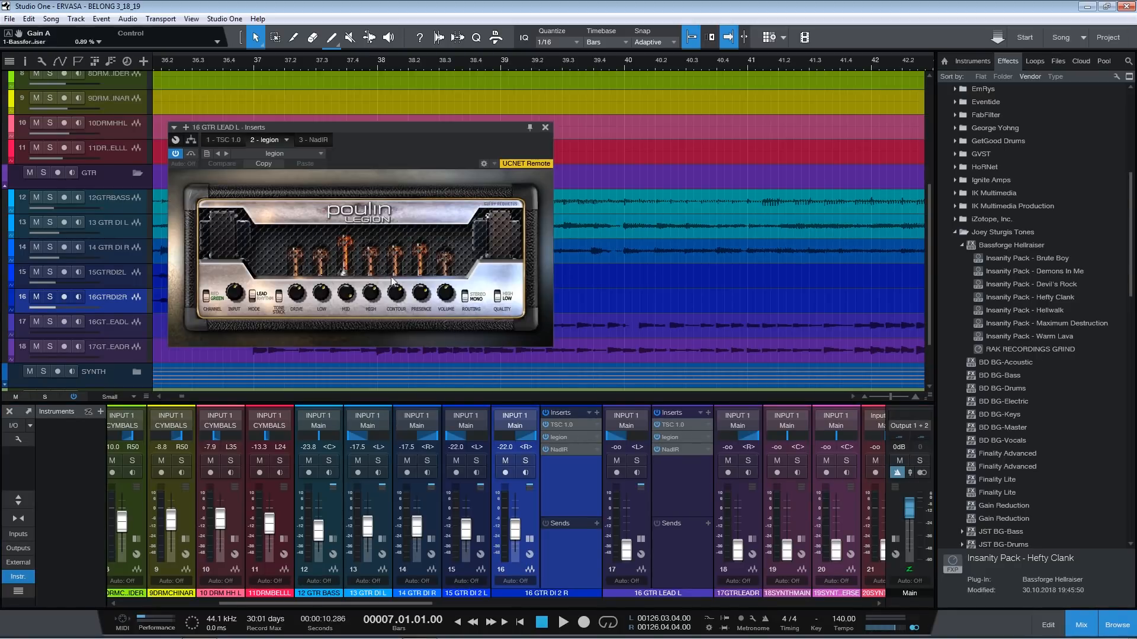
pyautogui.click(316, 141)
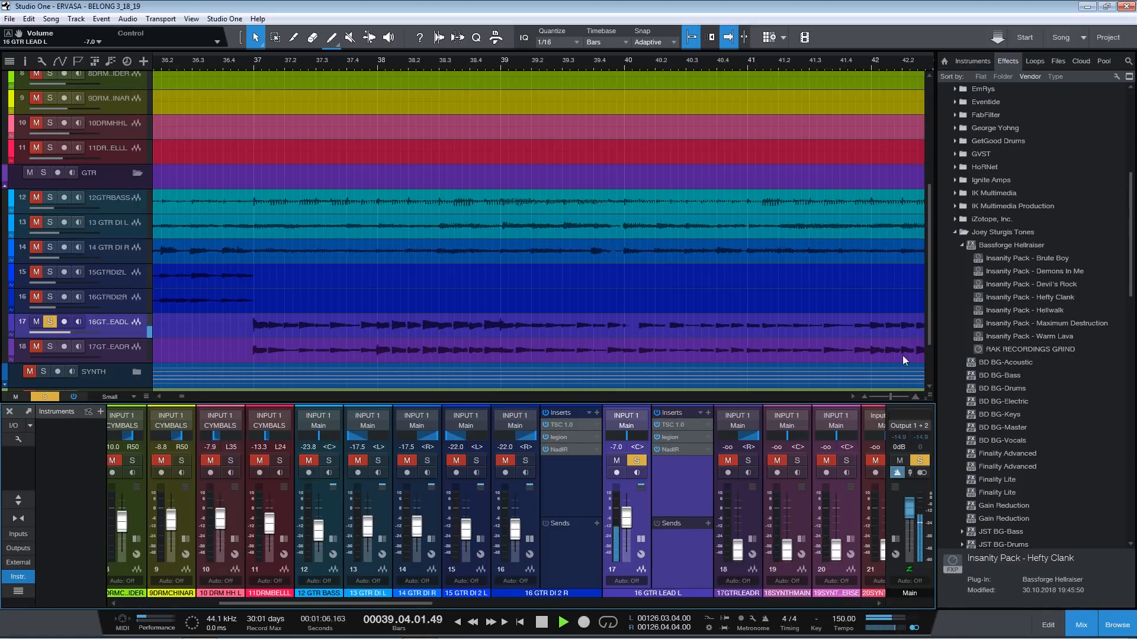
# - Insert POD Farm Dynamics as a noise gate with a -32 threshold first in GTR LEAD L's chain, auditioning it soloed at -7.0 dB
pyautogui.click(955, 231)
pyautogui.press('space')
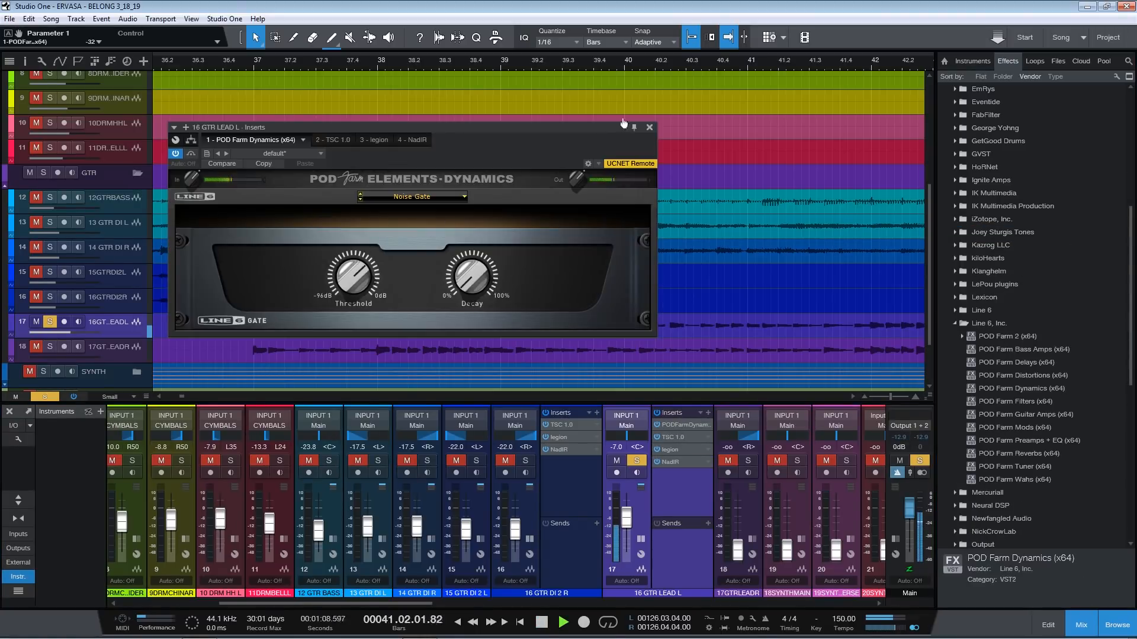
pyautogui.moveTo(747, 64); pyautogui.dragTo(581, 37)
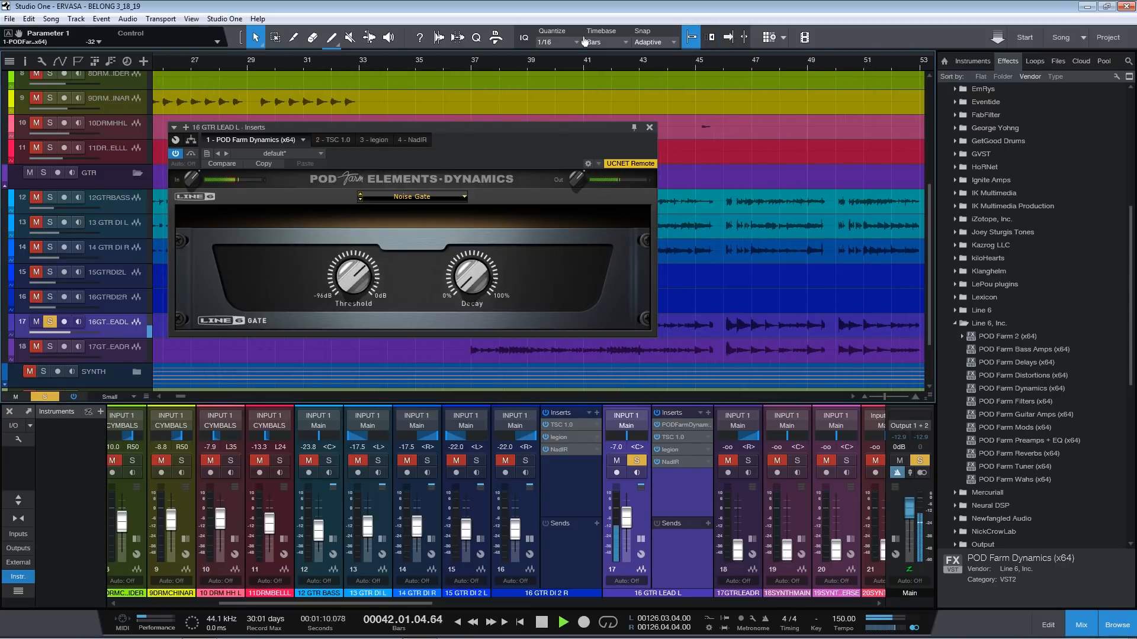
pyautogui.click(696, 64)
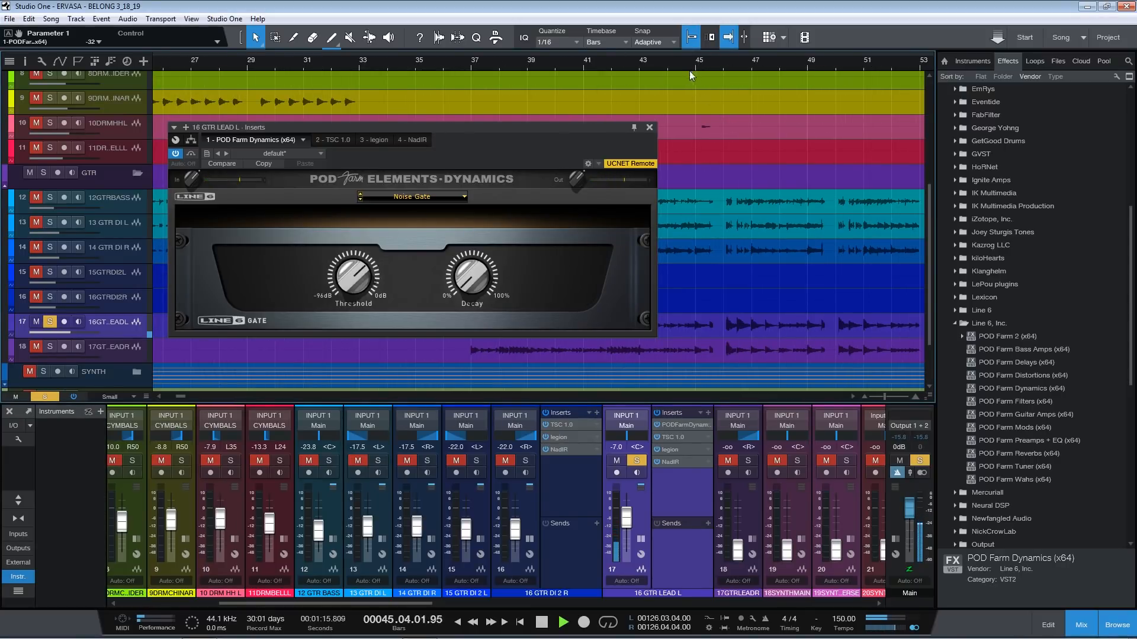
pyautogui.click(649, 127)
pyautogui.press('space')
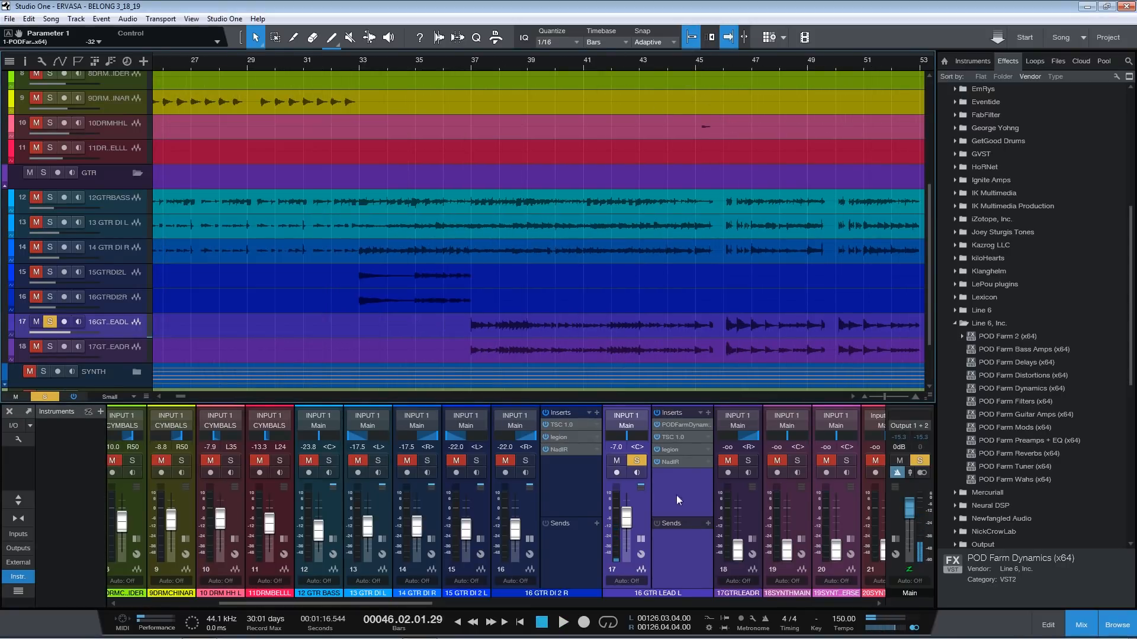
# - Open the legion amp on GTR LEAD L, unsolo the channel and play it in the full mix at -9.7 dB
pyautogui.doubleClick(683, 450)
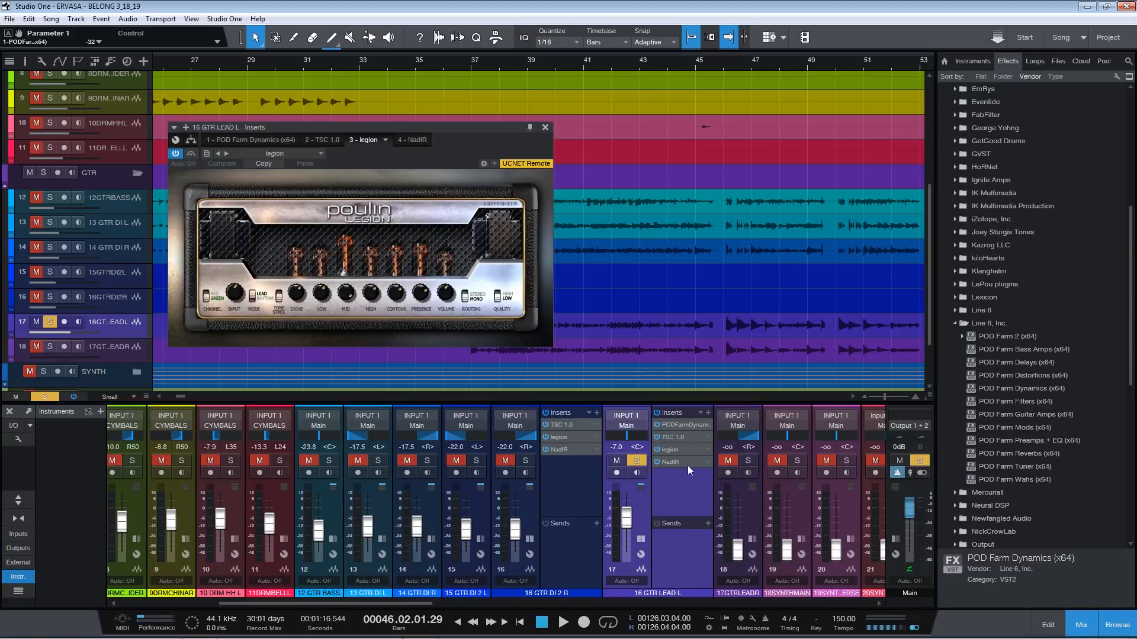
pyautogui.click(638, 461)
pyautogui.moveTo(498, 129); pyautogui.dragTo(545, 233)
pyautogui.press('space')
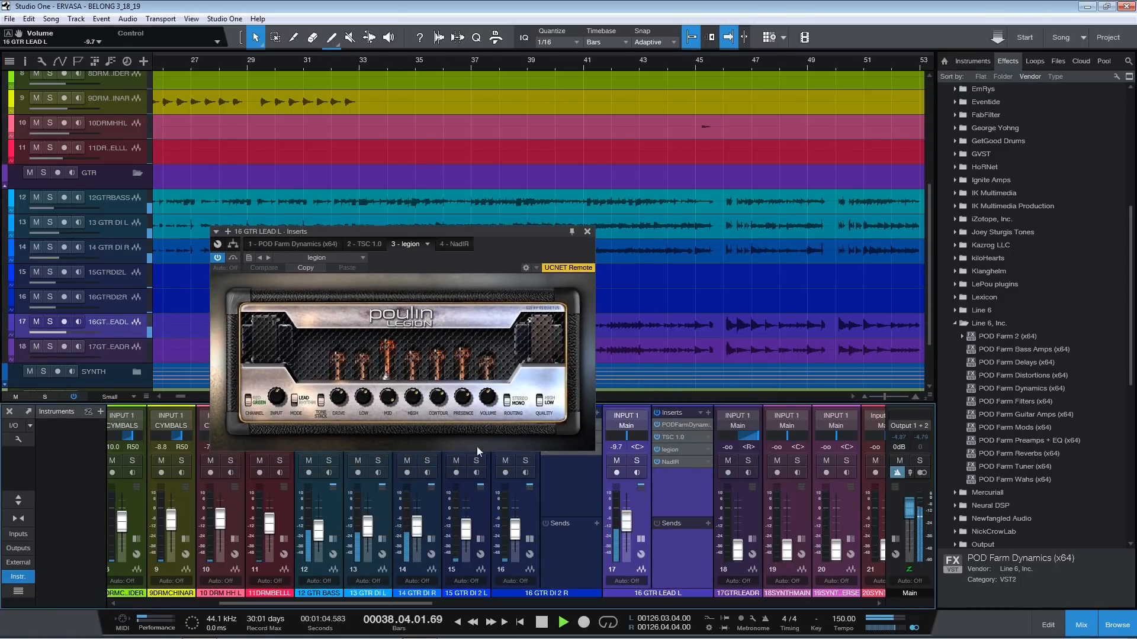
# - Set the legion amp's Mid to 1.000 and Presence to 0.760, adjust Drive and Contour, and copy the lead insert chain to GTR LEAD R
pyautogui.moveTo(385, 397); pyautogui.dragTo(376, 357)
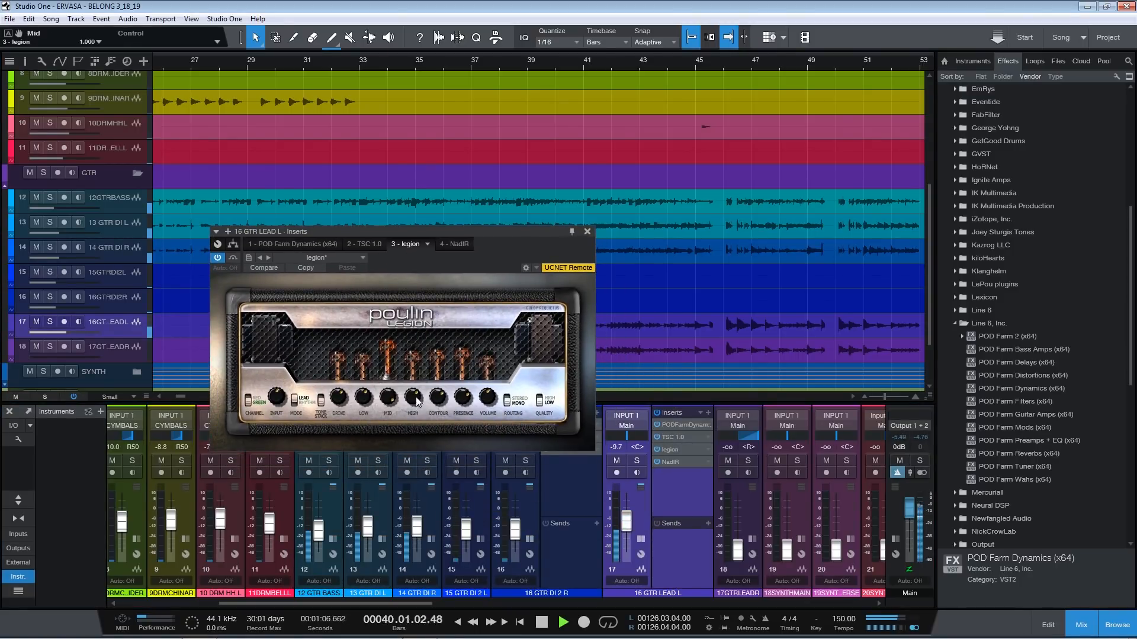
pyautogui.moveTo(438, 398); pyautogui.dragTo(424, 428)
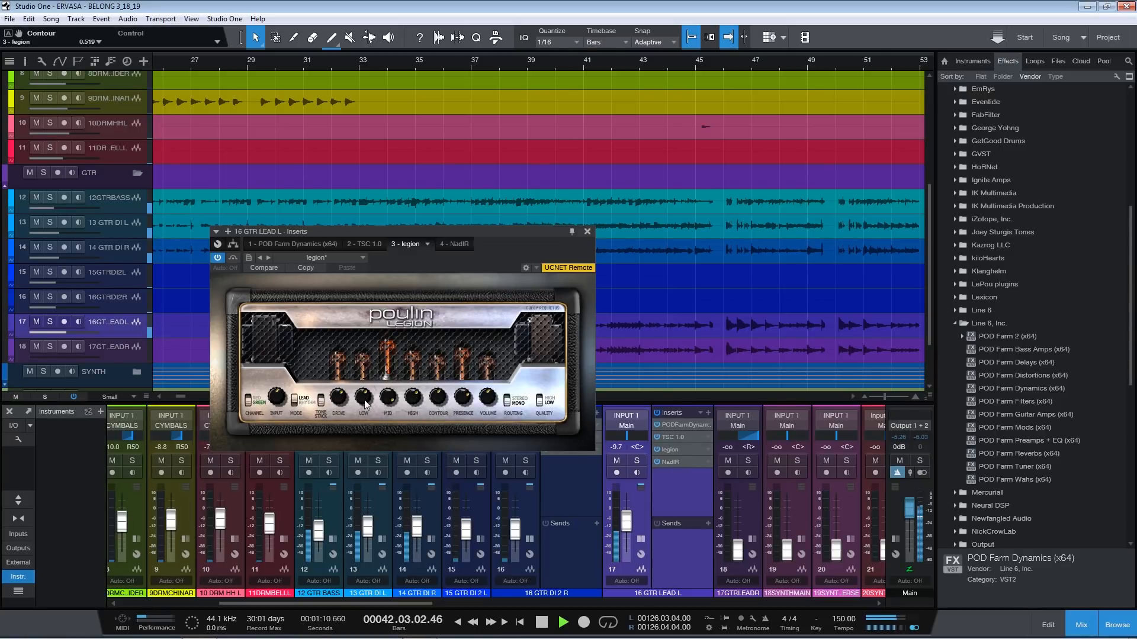
pyautogui.moveTo(339, 403); pyautogui.dragTo(341, 345)
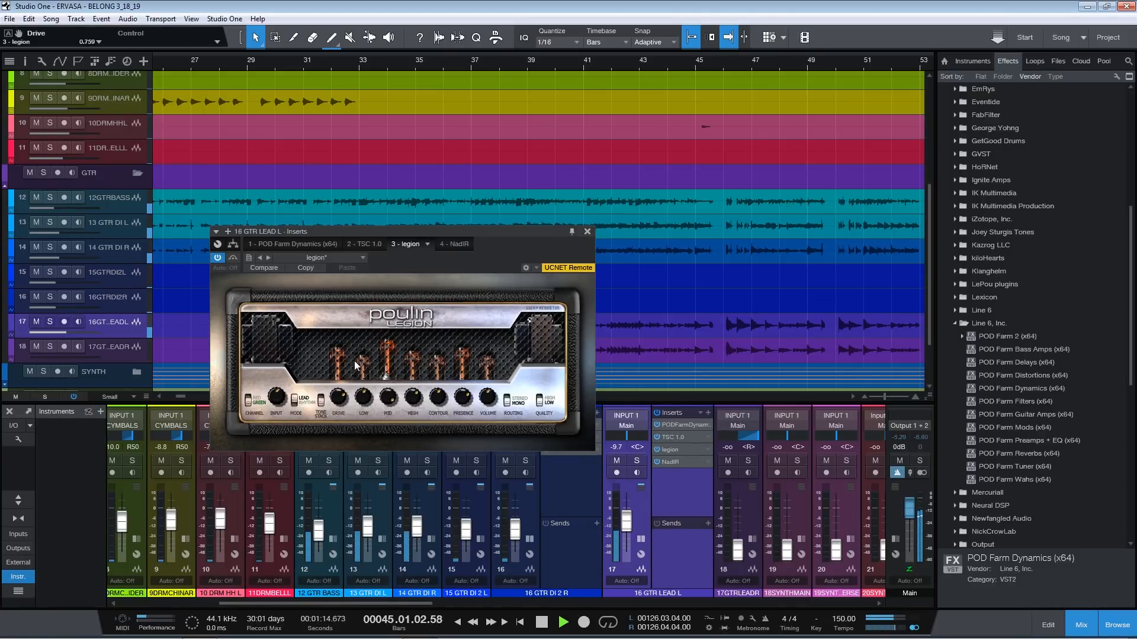
pyautogui.moveTo(438, 404); pyautogui.dragTo(452, 210)
pyautogui.moveTo(459, 256); pyautogui.dragTo(479, 445)
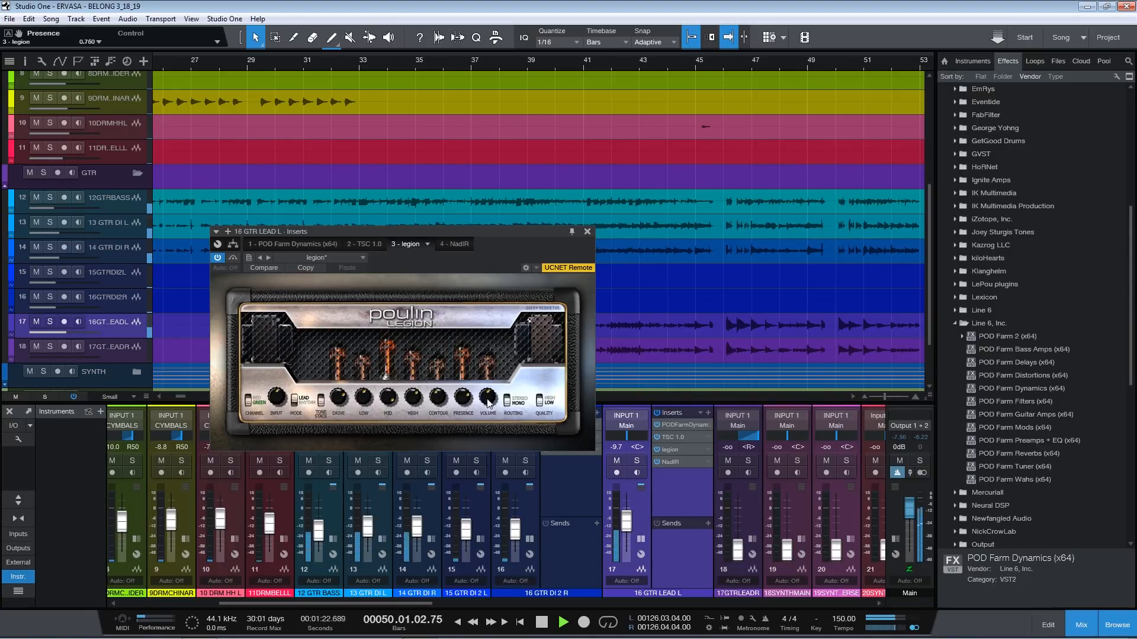
pyautogui.click(295, 402)
pyautogui.click(587, 232)
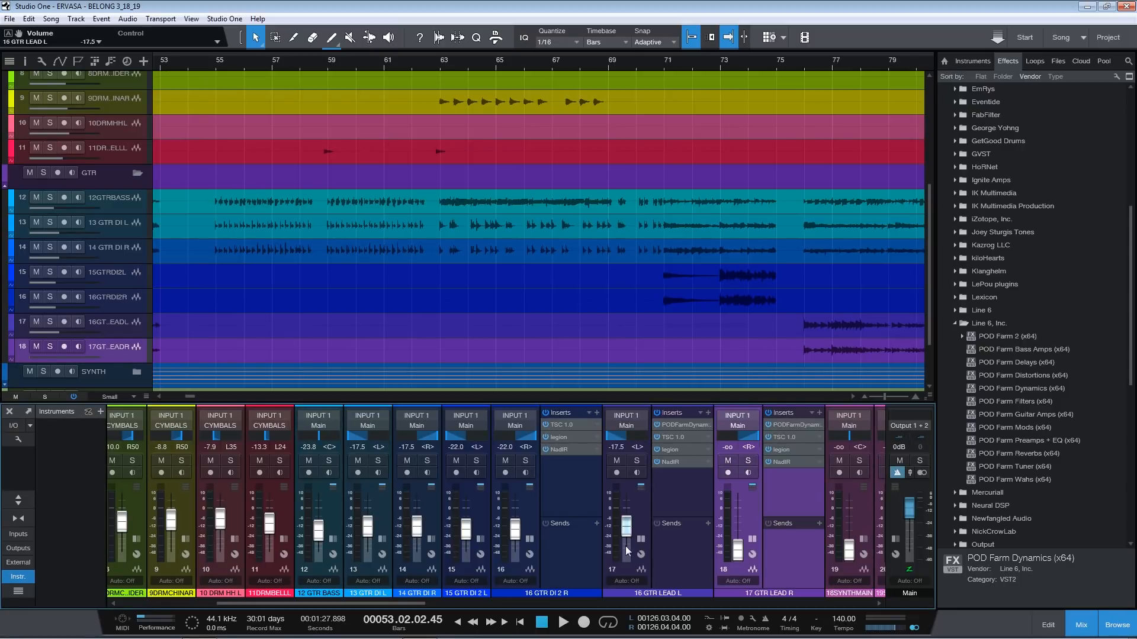
# - Pull GTR LEAD L fully down, play from about bar 36 and raise both lead guitar channels to -11.2 dB
pyautogui.moveTo(626, 521); pyautogui.dragTo(627, 560)
pyautogui.moveTo(361, 63); pyautogui.dragTo(393, 72)
pyautogui.click(286, 65)
pyautogui.press('space')
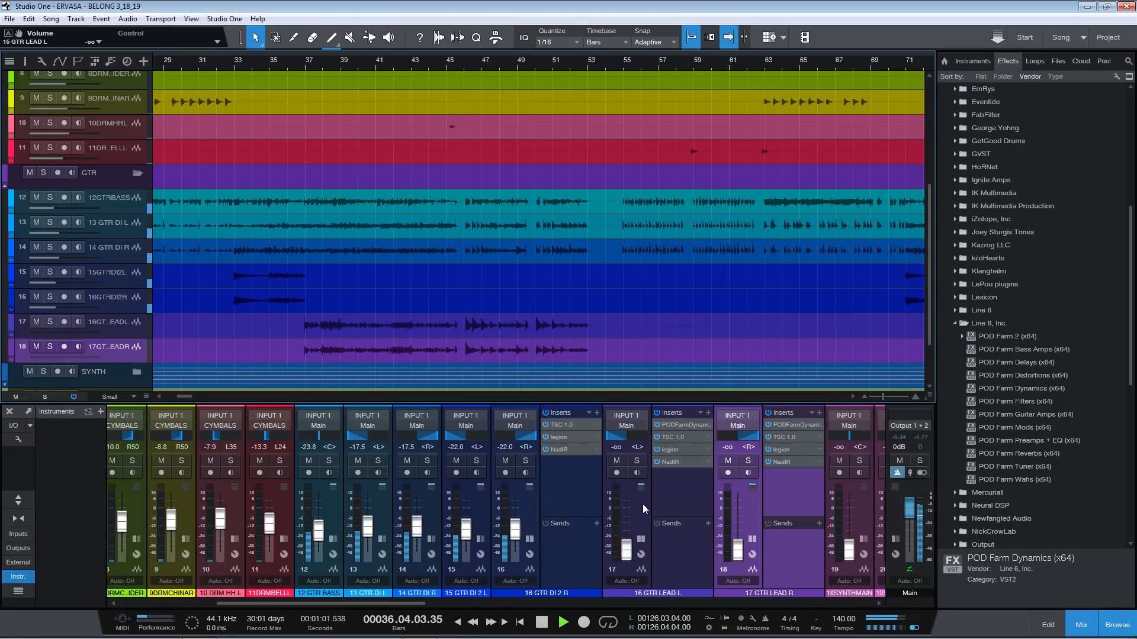
pyautogui.moveTo(742, 522); pyautogui.dragTo(745, 524)
# - Collapse the inserts of the GTR DI 2 R, GTR LEAD L and GTR LEAD R channels
pyautogui.click(533, 510)
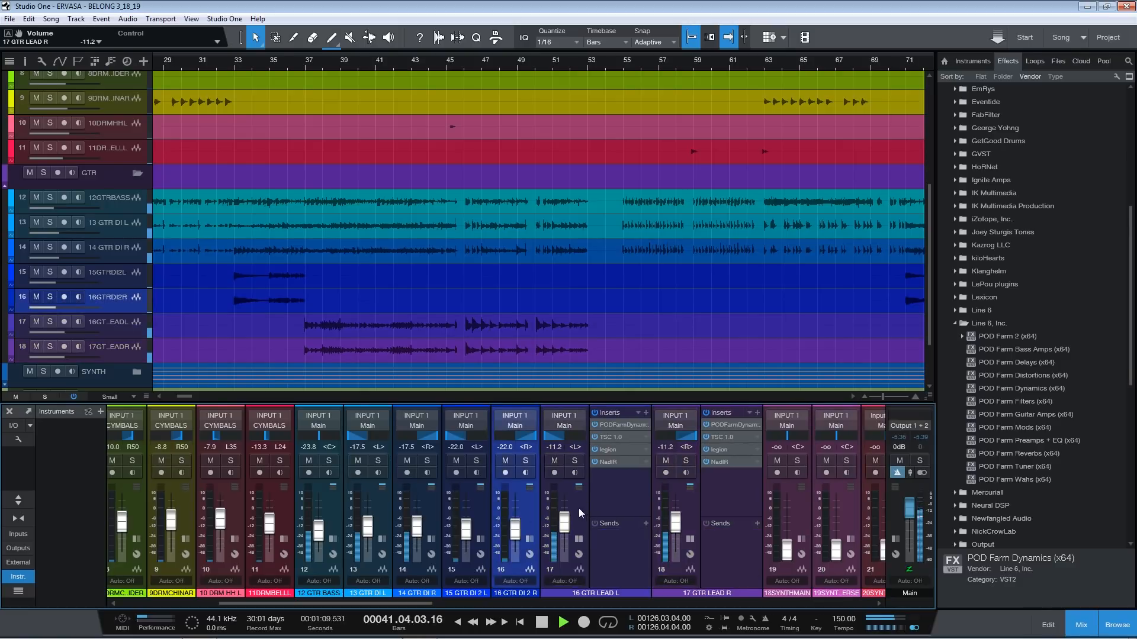
pyautogui.click(578, 508)
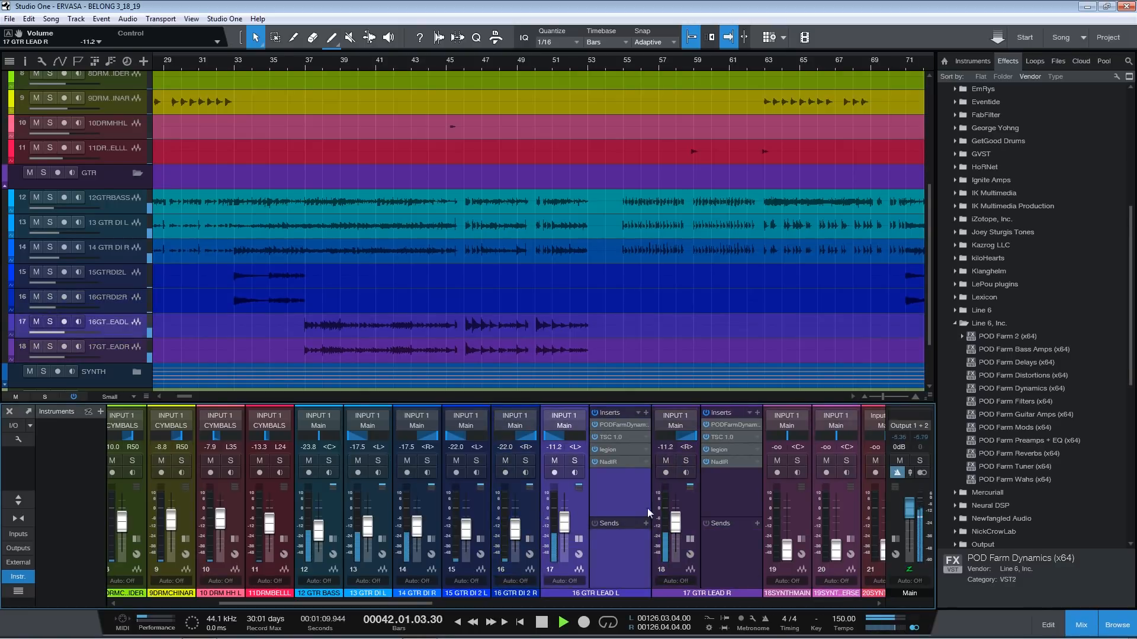
pyautogui.click(690, 508)
pyautogui.click(583, 515)
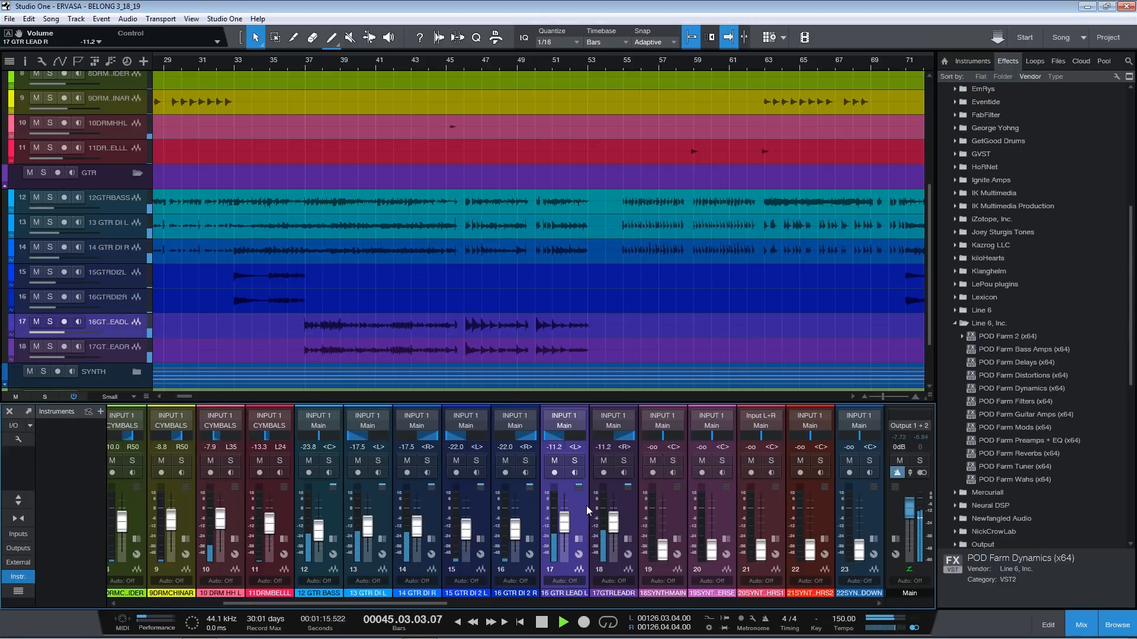
# - Save the song, stop playback and hide the browser
pyautogui.hotkey('ctrl', 's')
pyautogui.press('space')
pyautogui.press('F5')
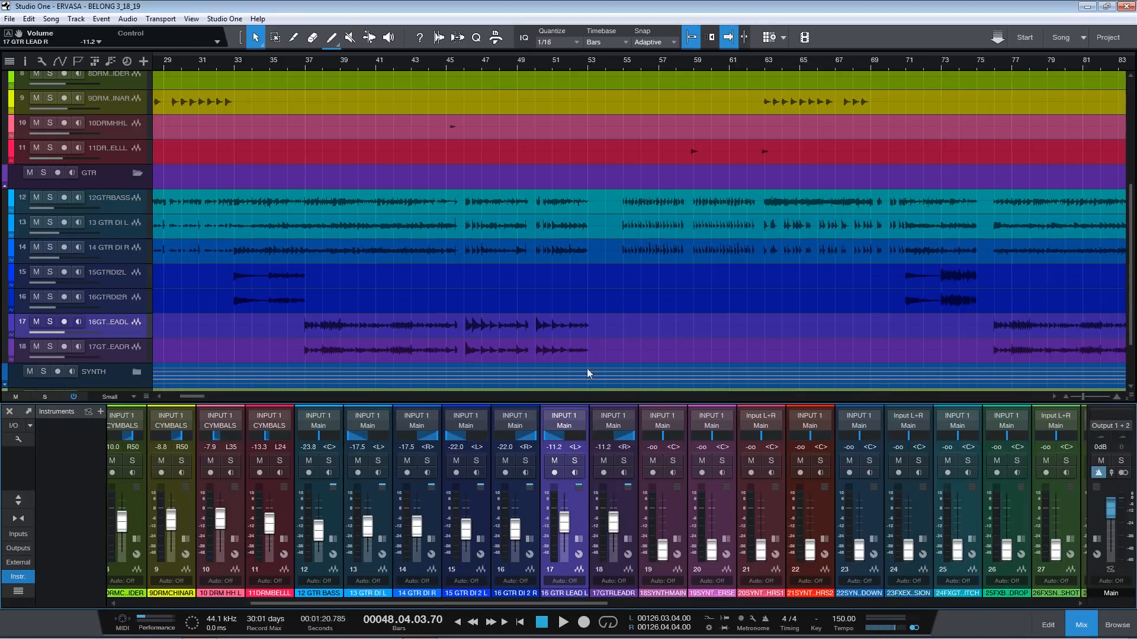
# - Select all the bass and guitar clips on tracks 12 to 18 and start playback from just before bar 7
pyautogui.moveTo(601, 62); pyautogui.dragTo(578, 36)
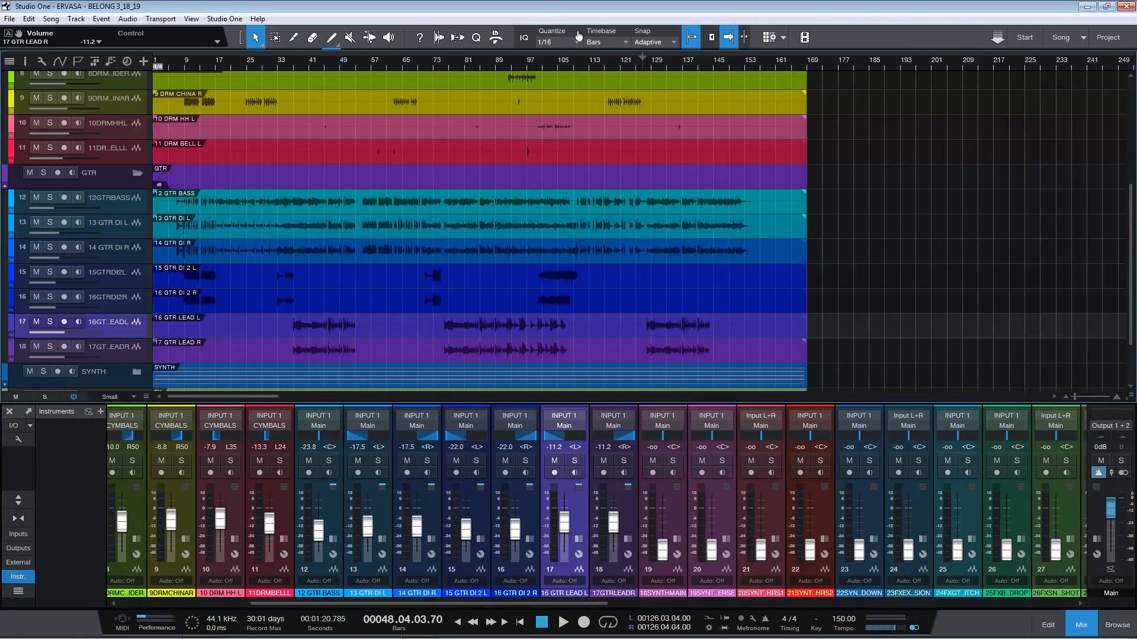
pyautogui.scroll(-2, 419, 228)
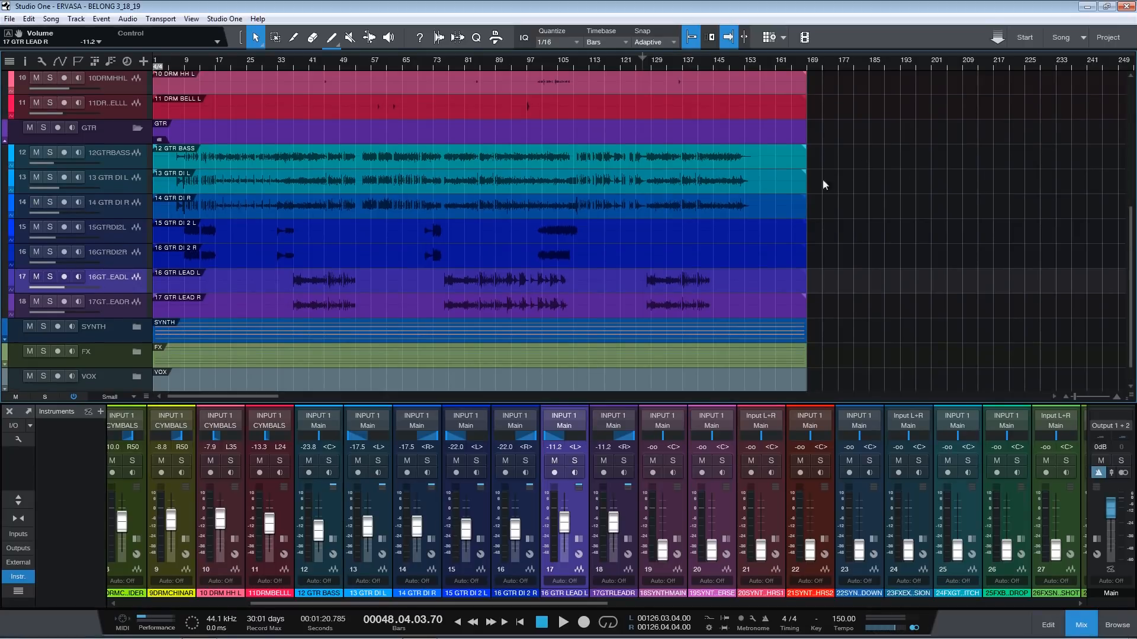
pyautogui.click(701, 292)
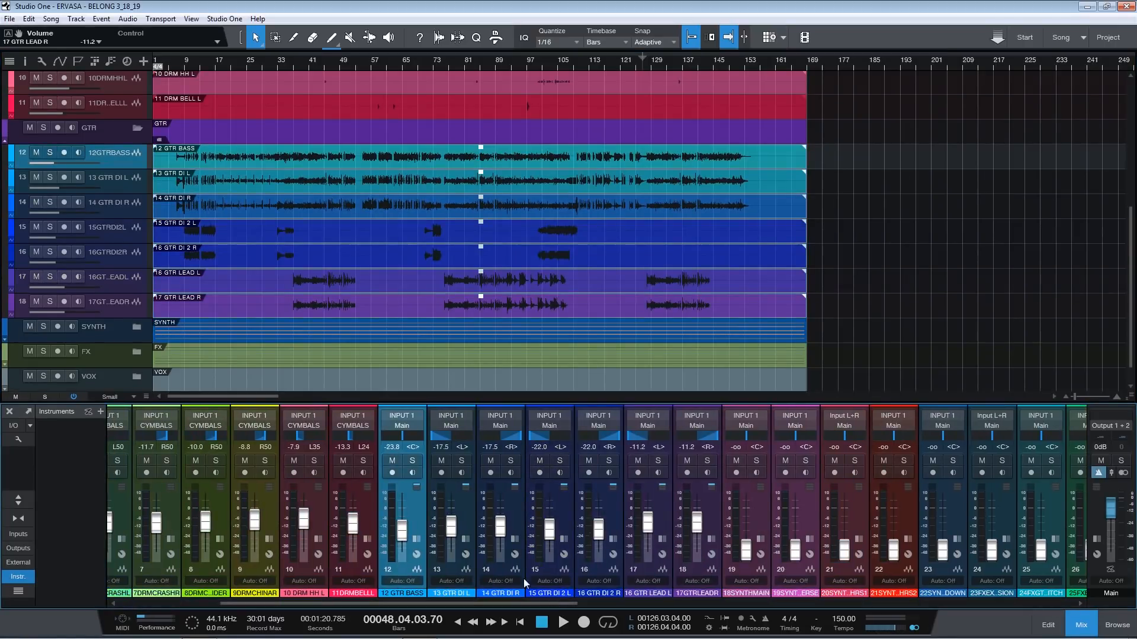
pyautogui.moveTo(179, 61); pyautogui.dragTo(250, 84)
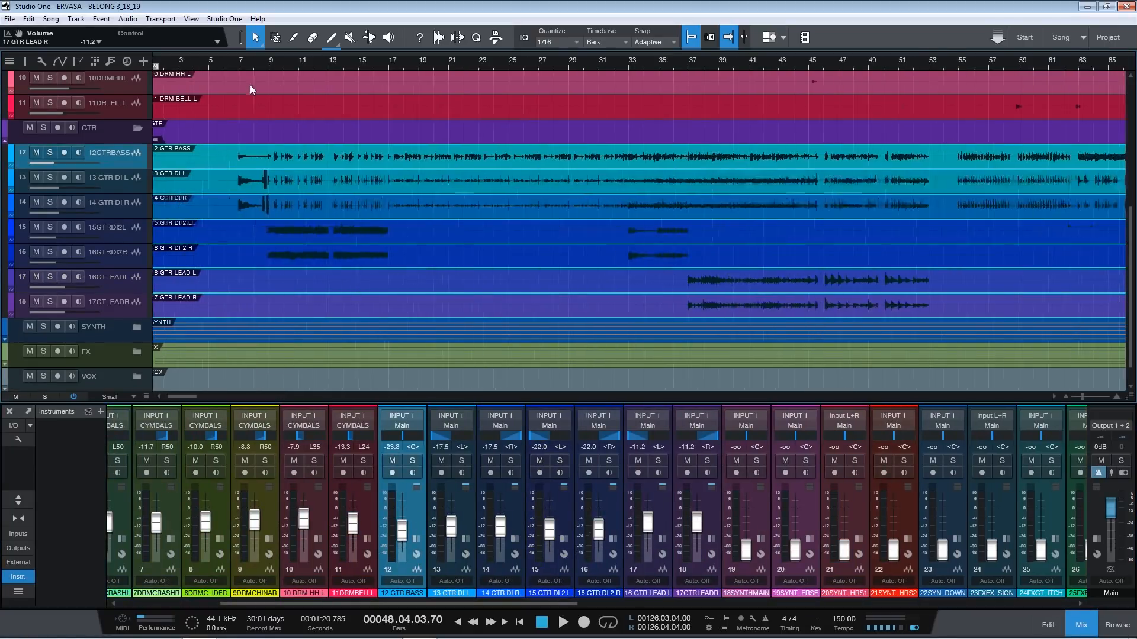
pyautogui.click(230, 61)
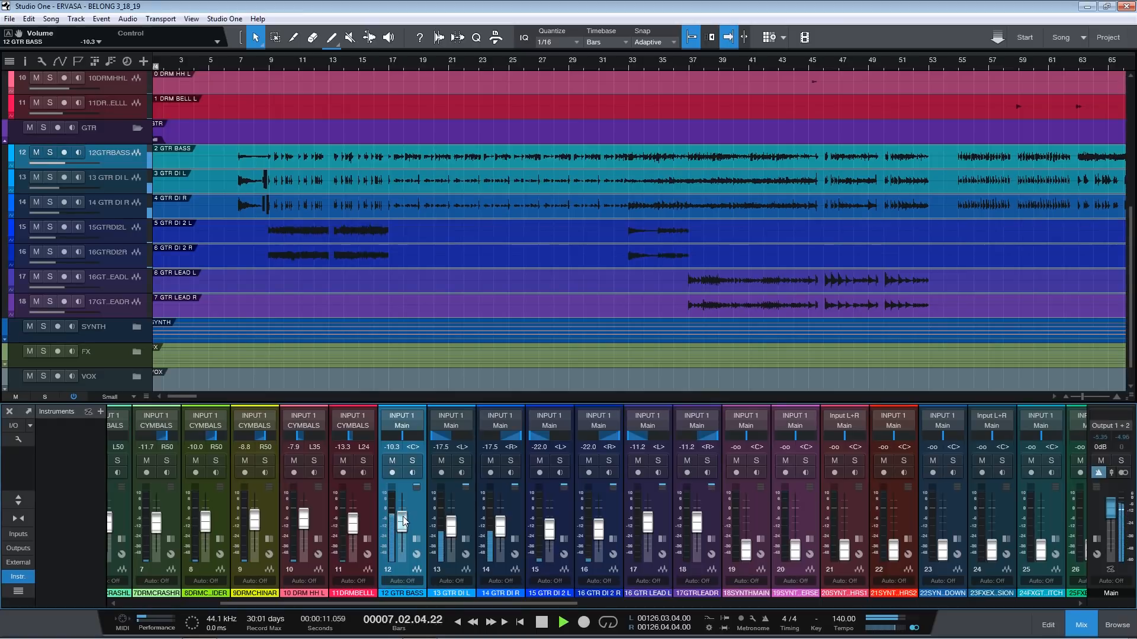
# - Set GTR BASS to -18.4 dB, both GTR DI channels to -11.2 dB and both GTR DI 2 channels to -12.1 dB
pyautogui.moveTo(403, 517); pyautogui.dragTo(404, 521)
pyautogui.click(412, 461)
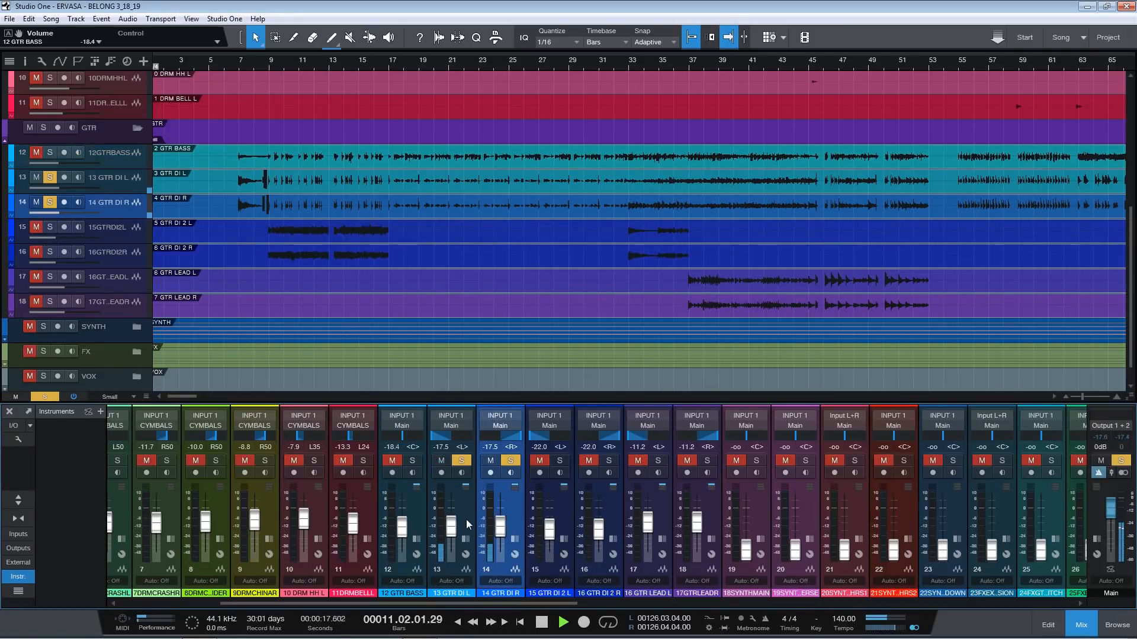
pyautogui.keyDown('shift'); pyautogui.click(466, 521); pyautogui.keyUp('shift')
pyautogui.moveTo(501, 526); pyautogui.dragTo(501, 521)
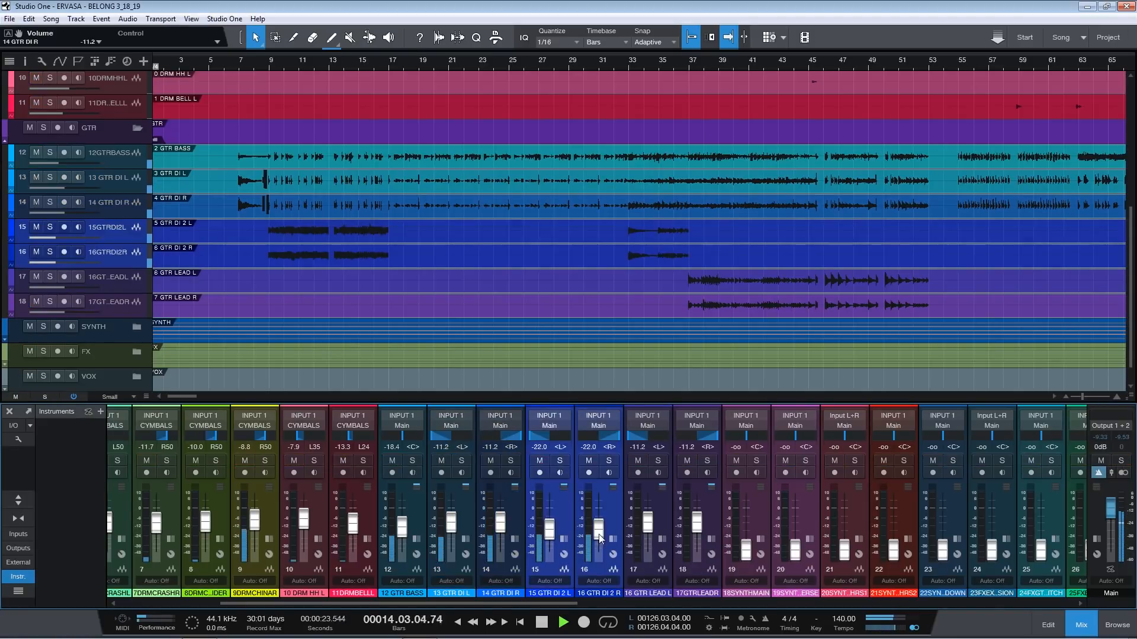
pyautogui.moveTo(599, 534); pyautogui.dragTo(599, 525)
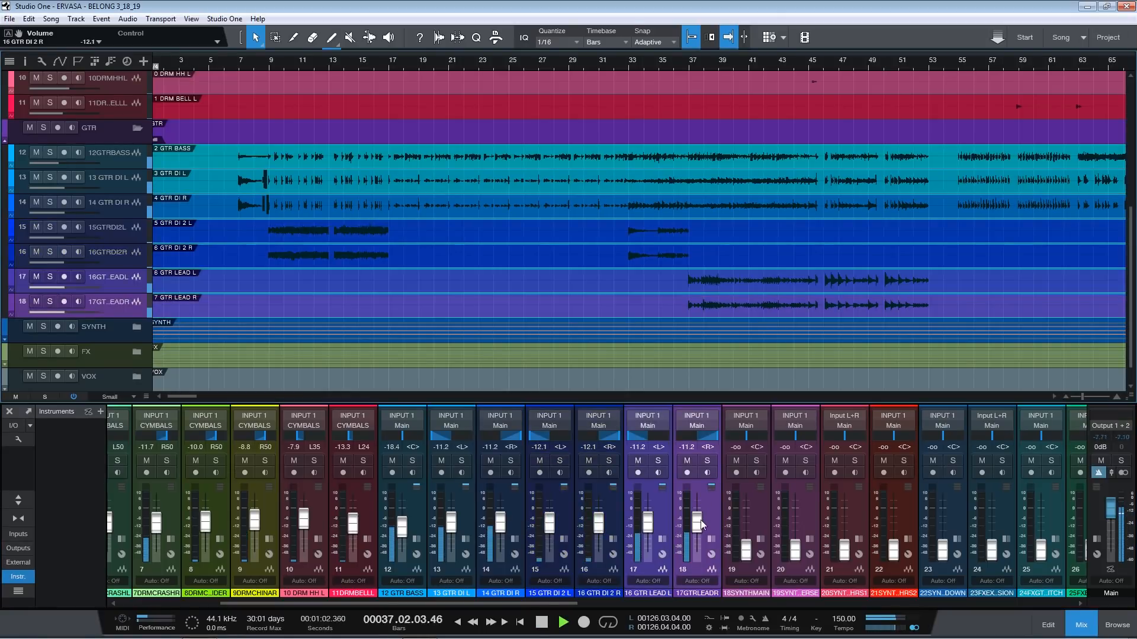
# - Set both GTR LEAD channels to -4.8 dB and select the bass and guitar tracks 12 to 18
pyautogui.moveTo(701, 520); pyautogui.dragTo(698, 513)
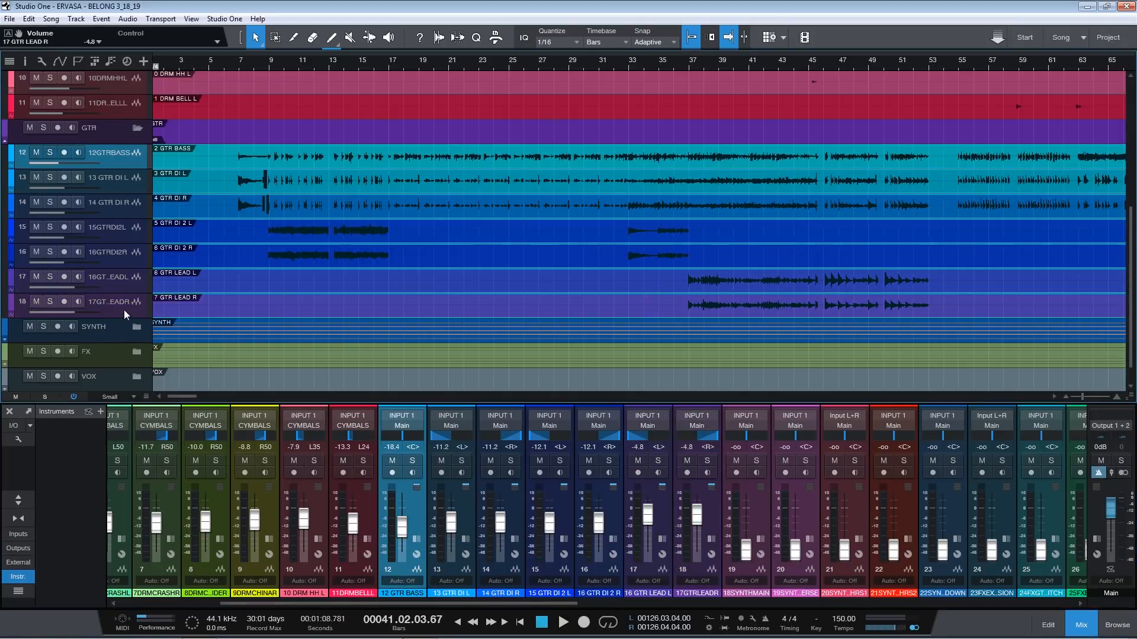
pyautogui.keyDown('shift'); pyautogui.click(124, 310); pyautogui.keyUp('shift')
pyautogui.moveTo(320, 61); pyautogui.dragTo(321, 13)
pyautogui.click(338, 163)
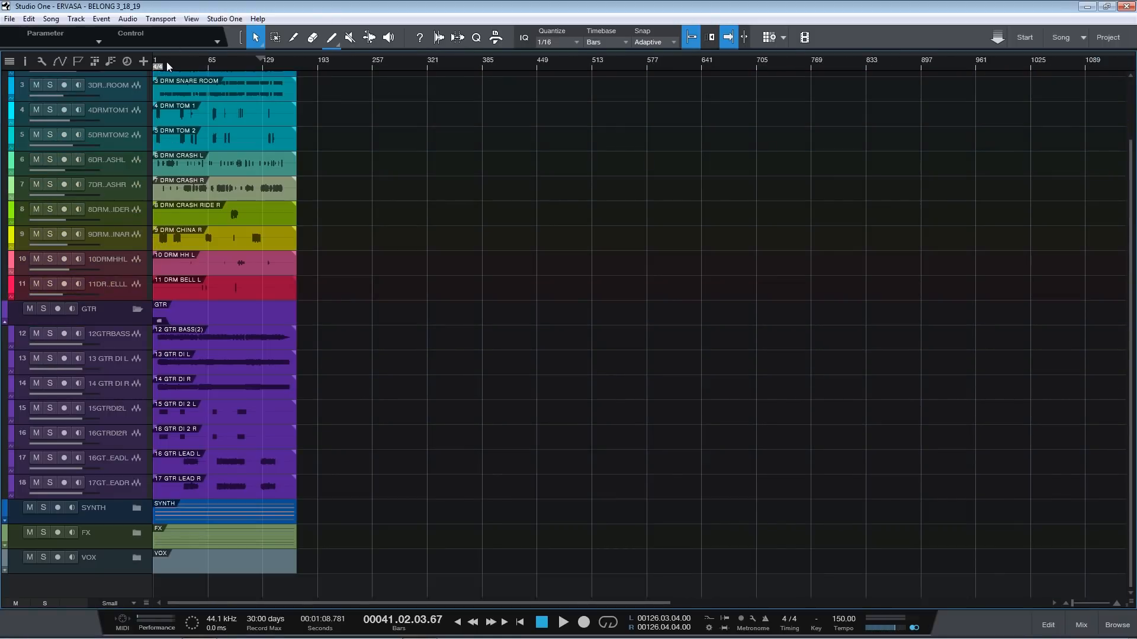
# - Pan the GTR DI, GTR DI 2 and GTR LEAD pairs so each L channel is hard left and each R channel hard right
pyautogui.moveTo(214, 67); pyautogui.dragTo(249, 107)
pyautogui.moveTo(198, 72); pyautogui.dragTo(215, 13)
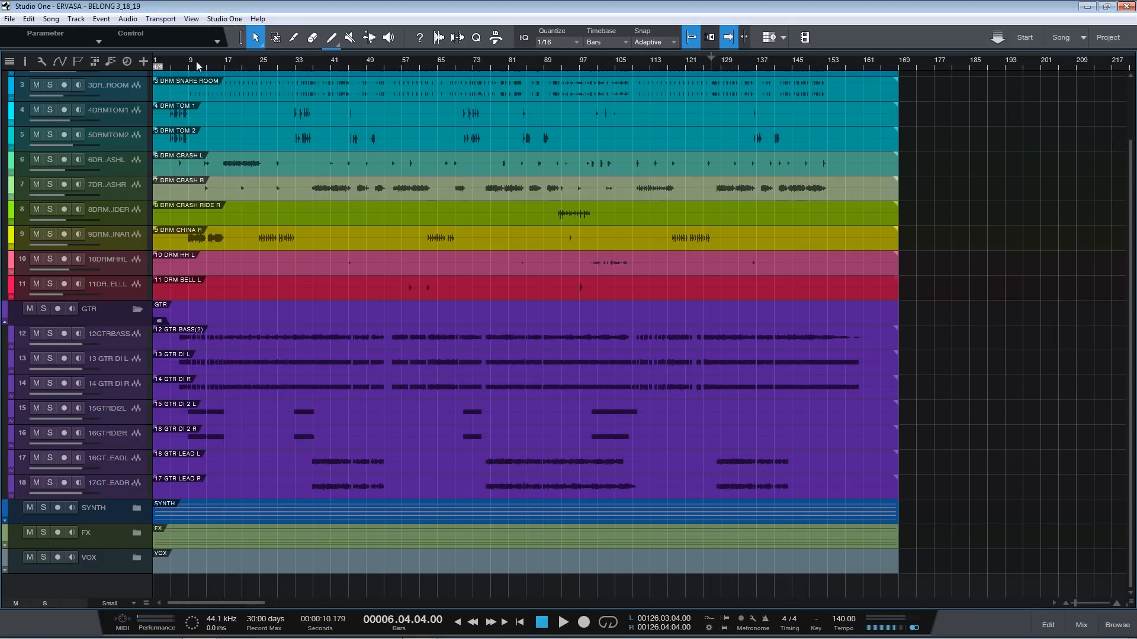
pyautogui.moveTo(202, 66); pyautogui.dragTo(284, 75)
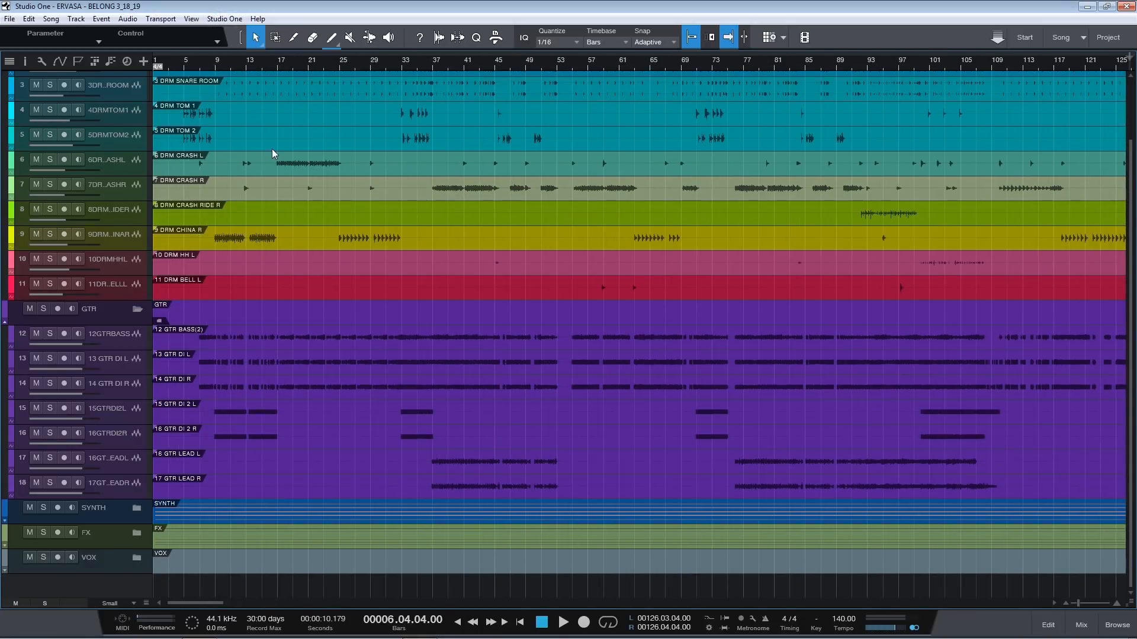
pyautogui.click(133, 345)
pyautogui.press('F3')
pyautogui.moveTo(513, 436); pyautogui.dragTo(492, 436)
pyautogui.moveTo(562, 436); pyautogui.dragTo(584, 437)
pyautogui.moveTo(611, 436); pyautogui.dragTo(590, 437)
pyautogui.moveTo(661, 436); pyautogui.dragTo(690, 437)
pyautogui.moveTo(759, 436); pyautogui.dragTo(780, 436)
# - Pull the faders of channels 12 to 18 fully down together and start playback
pyautogui.click(417, 487)
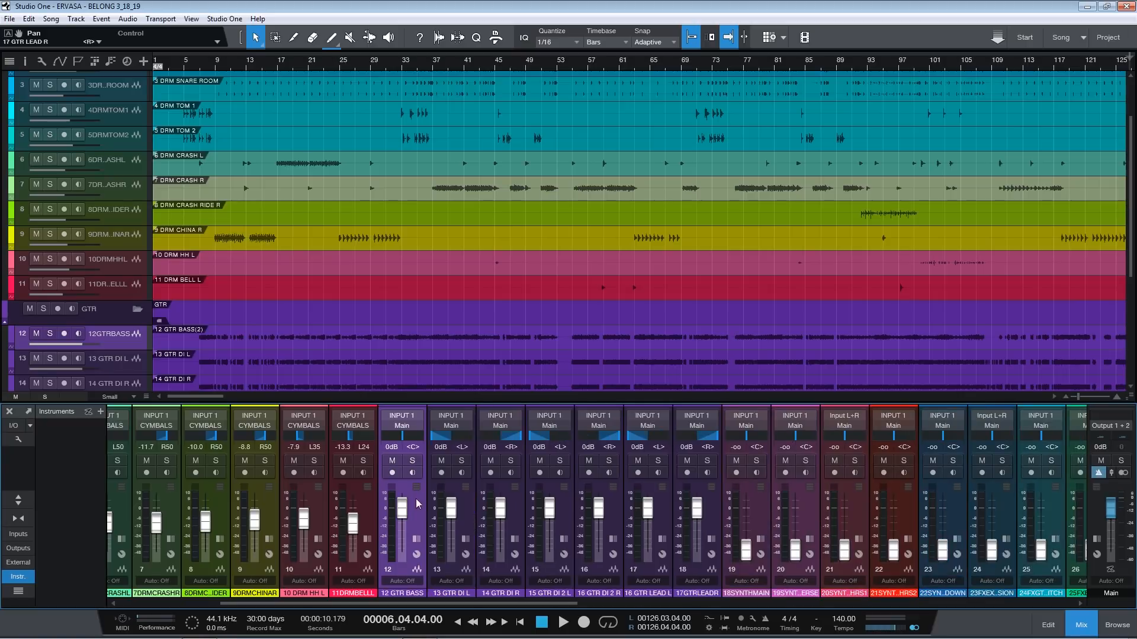
pyautogui.keyDown('shift'); pyautogui.click(713, 513); pyautogui.keyUp('shift')
pyautogui.moveTo(697, 511); pyautogui.dragTo(696, 573)
pyautogui.press('space')
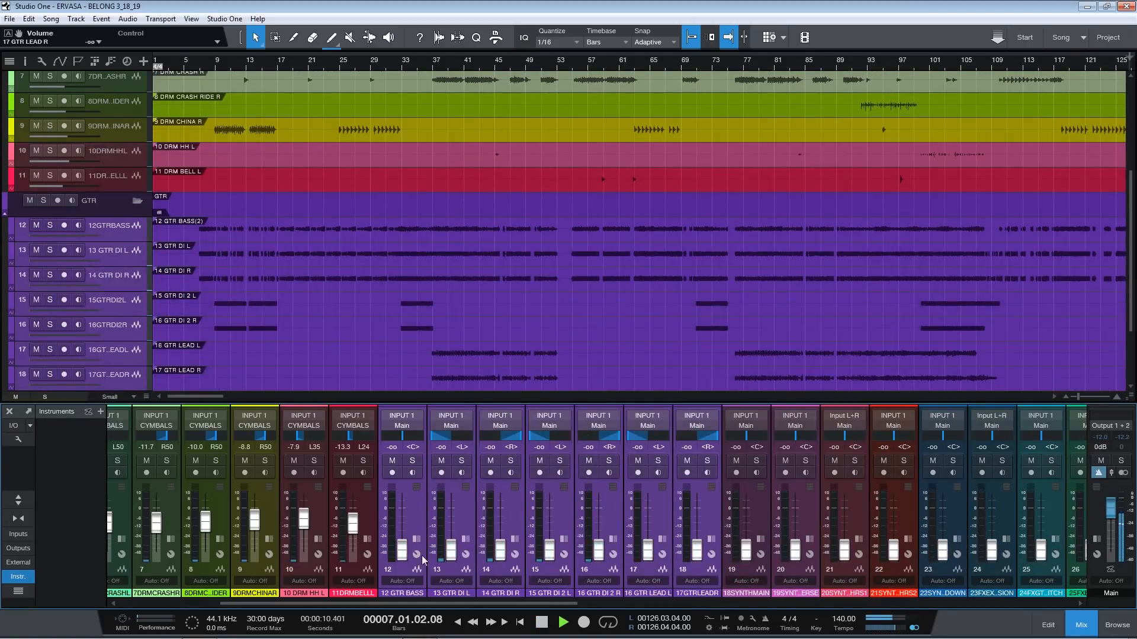
# - Set GTR DI L and GTR DI R to -7.5 dB and GTR BASS to -6.1 dB during playback
pyautogui.click(418, 524)
pyautogui.click(467, 515)
pyautogui.keyDown('shift'); pyautogui.click(516, 517); pyautogui.keyUp('shift')
pyautogui.moveTo(500, 552); pyautogui.dragTo(502, 520)
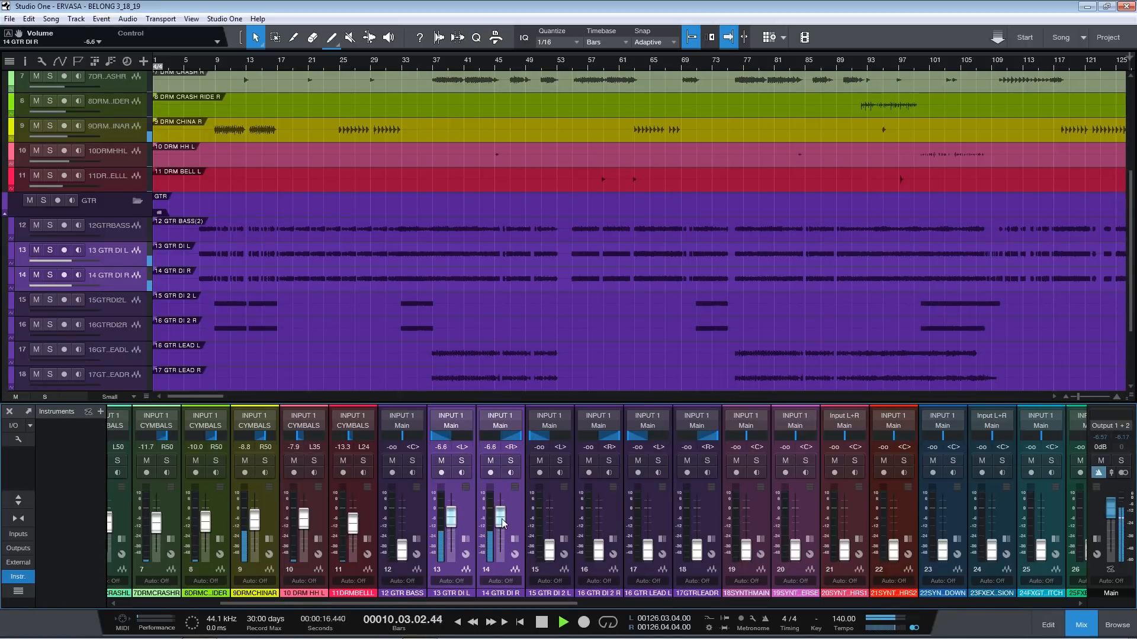
pyautogui.moveTo(406, 543); pyautogui.dragTo(411, 509)
# - Set the GTR DI 2 L and GTR DI 2 R channels together to -9.7 dB
pyautogui.click(567, 517)
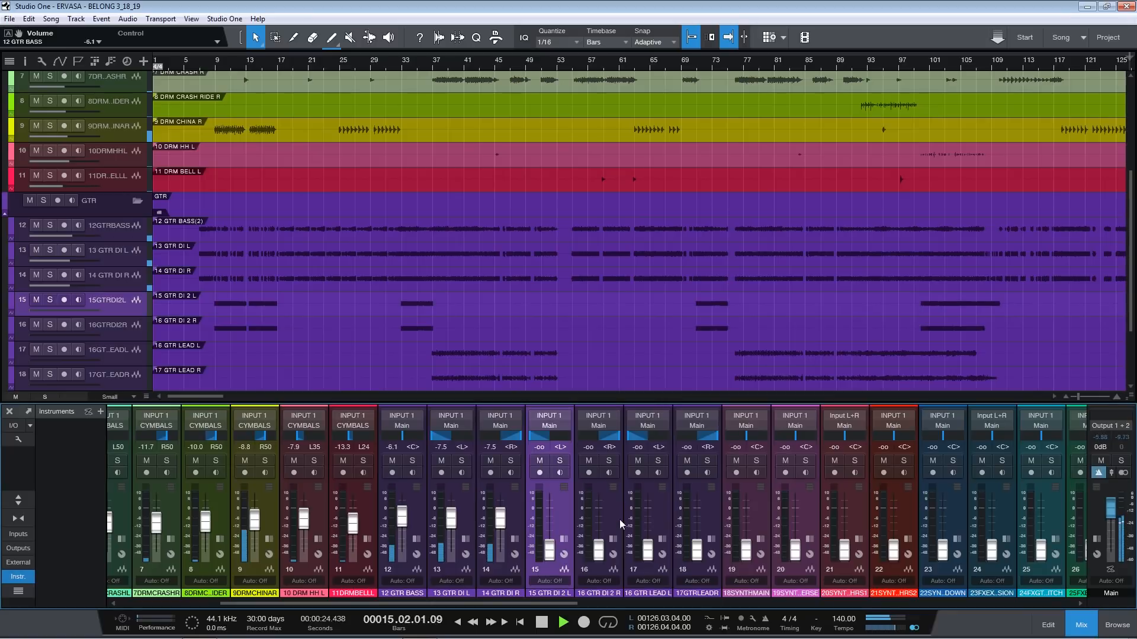
pyautogui.keyDown('shift'); pyautogui.click(613, 545); pyautogui.keyUp('shift')
pyautogui.moveTo(599, 550); pyautogui.dragTo(597, 526)
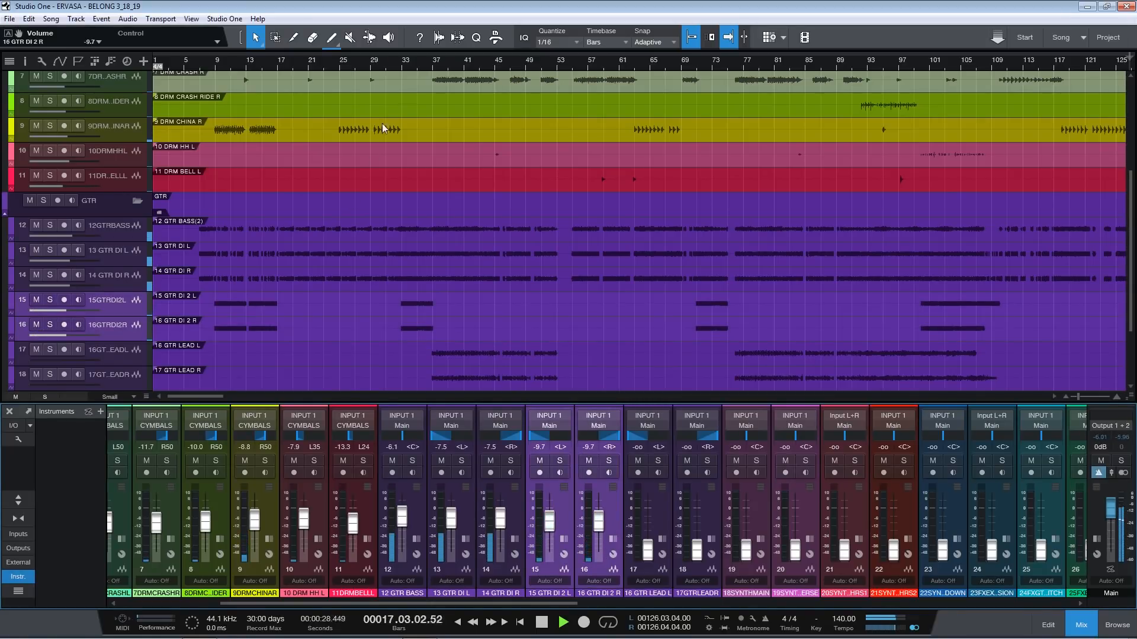
# - Continue playback from bar 32 and set both GTR LEAD channels to -8.8 dB
pyautogui.click(394, 65)
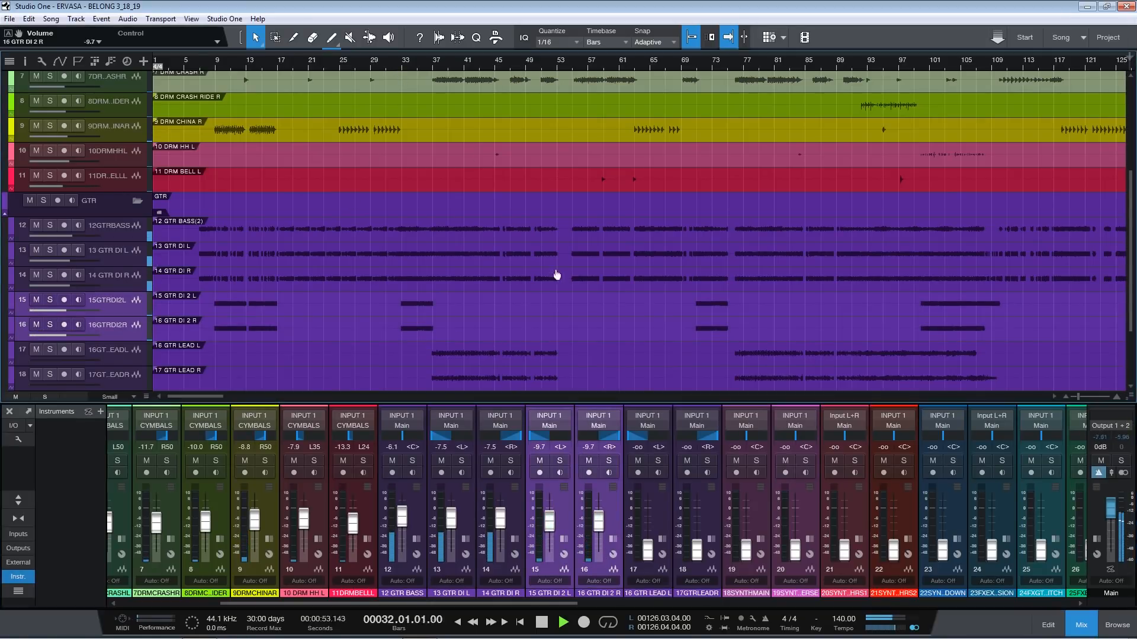
pyautogui.click(651, 515)
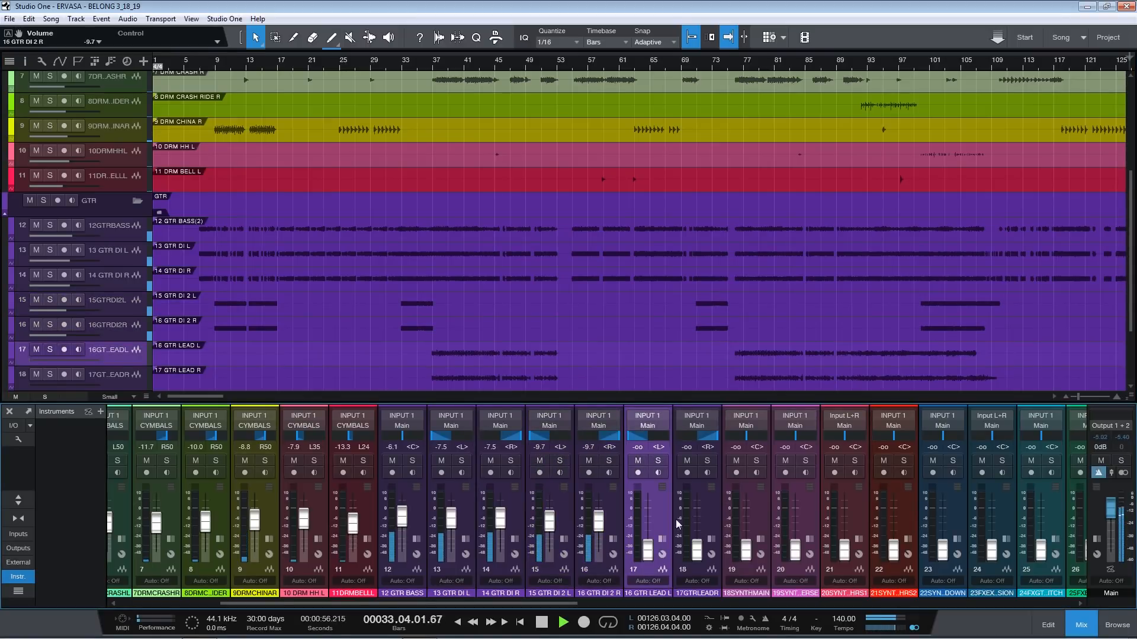
pyautogui.keyDown('shift'); pyautogui.click(706, 520); pyautogui.keyUp('shift')
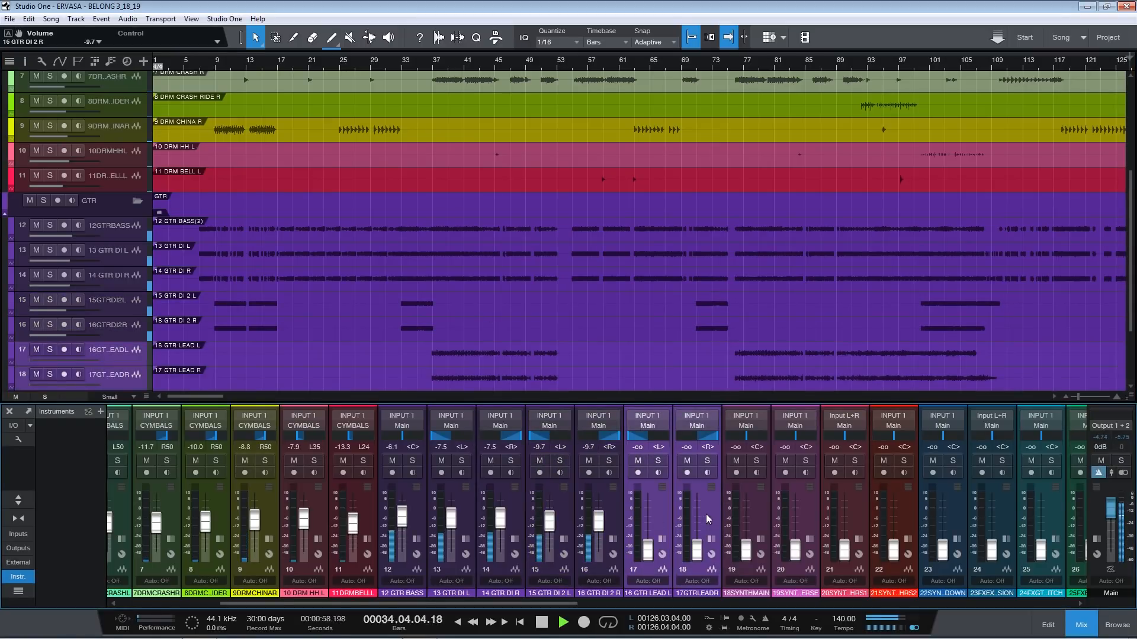
pyautogui.moveTo(700, 553); pyautogui.dragTo(701, 519)
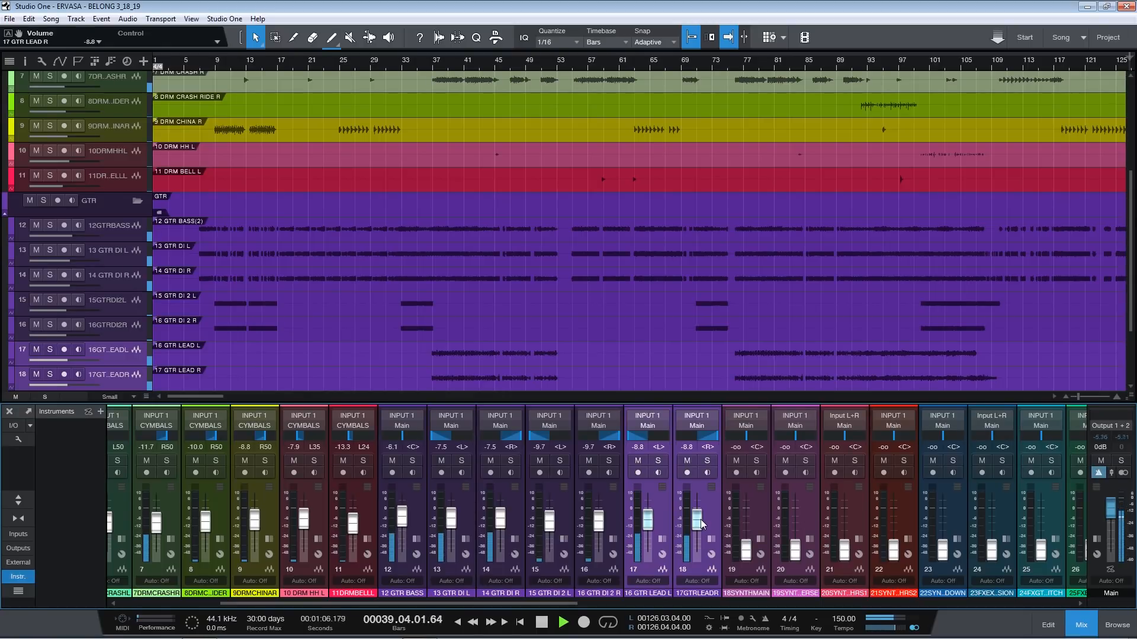
# - Stop playback, add a bus for the GTR BASS channel and name it BASS
pyautogui.press('F3')
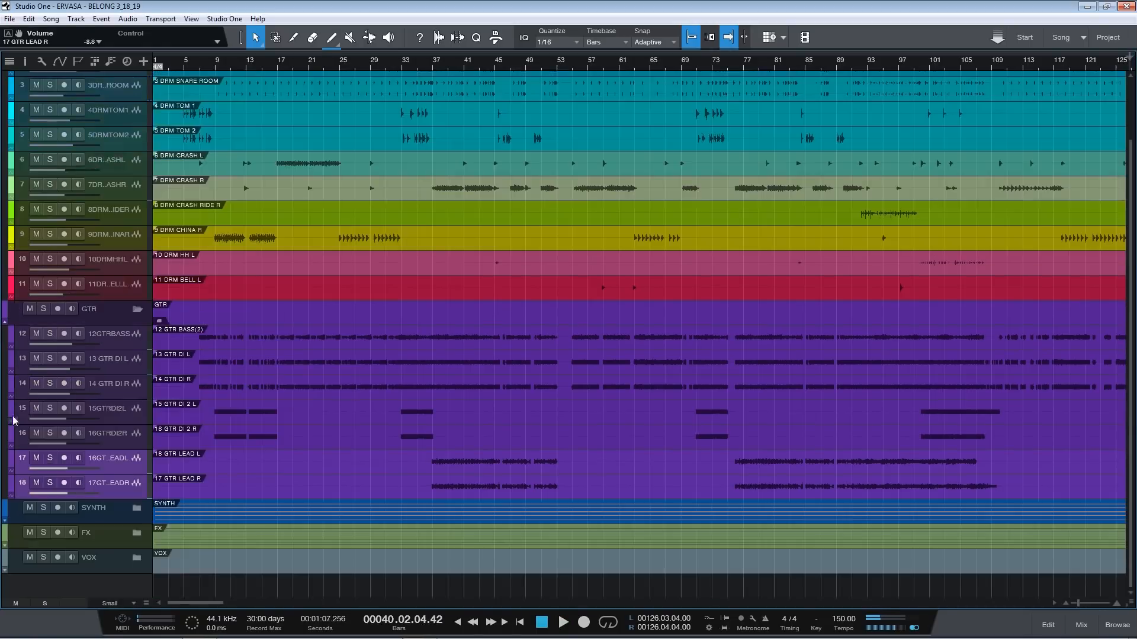
pyautogui.press('F3')
pyautogui.rightClick(418, 495)
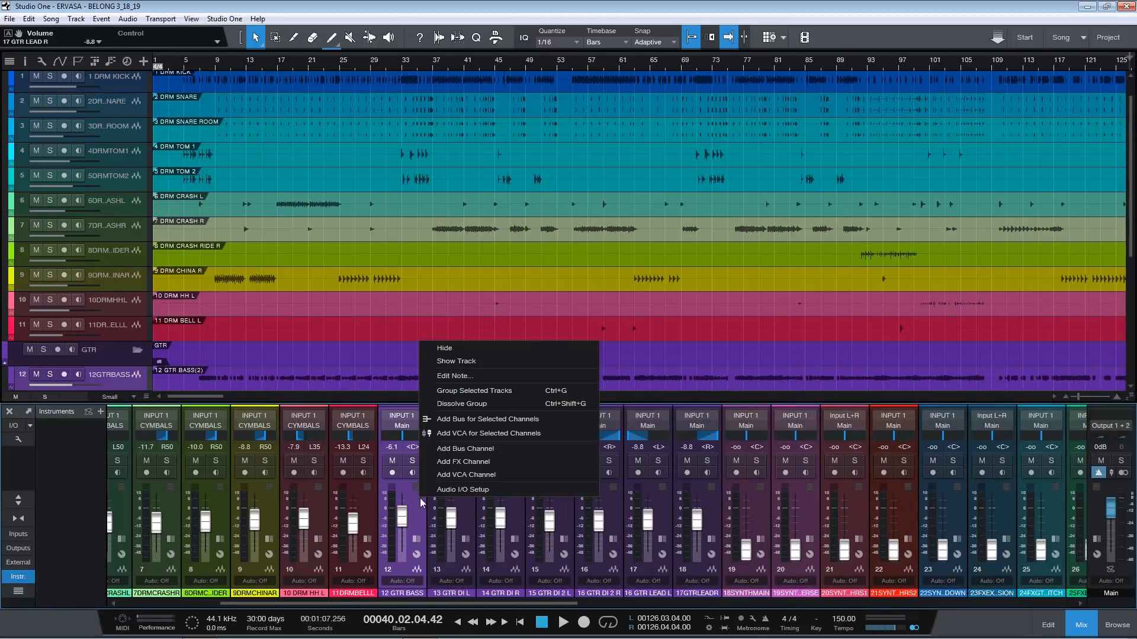
pyautogui.click(485, 419)
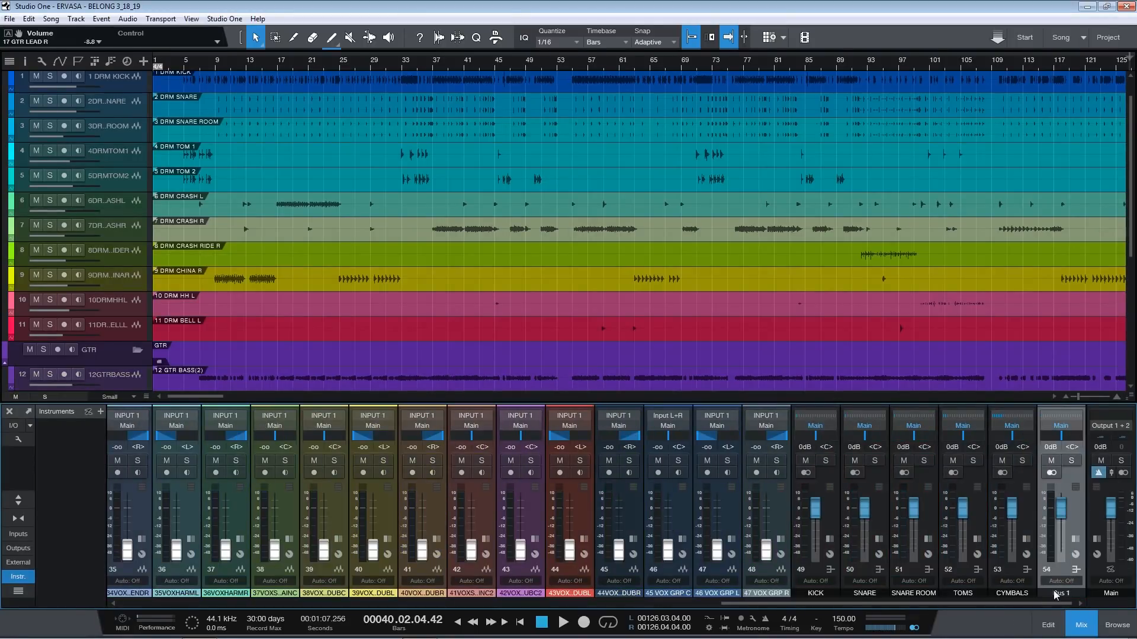
pyautogui.doubleClick(1055, 594)
pyautogui.write('BASS')
pyautogui.press('Return')
# - Add a bus for the GTR DI L and GTR DI R channels and name it GTR 1
pyautogui.scroll(10, 603, 506)
pyautogui.click(550, 507)
pyautogui.keyDown('shift'); pyautogui.click(603, 506); pyautogui.keyUp('shift')
pyautogui.rightClick(603, 506)
pyautogui.click(670, 431)
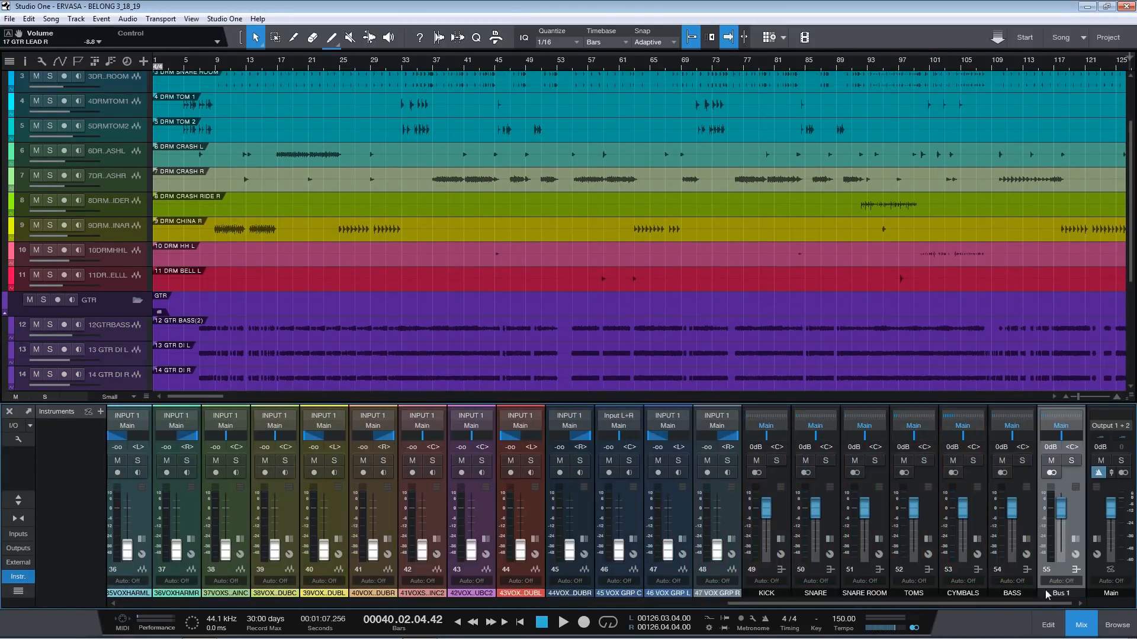
pyautogui.doubleClick(1057, 594)
# - Add a bus named GTR 2 for the GTR DI 2 pair and one named LEAD for the GTR LEAD pair
pyautogui.click(517, 423)
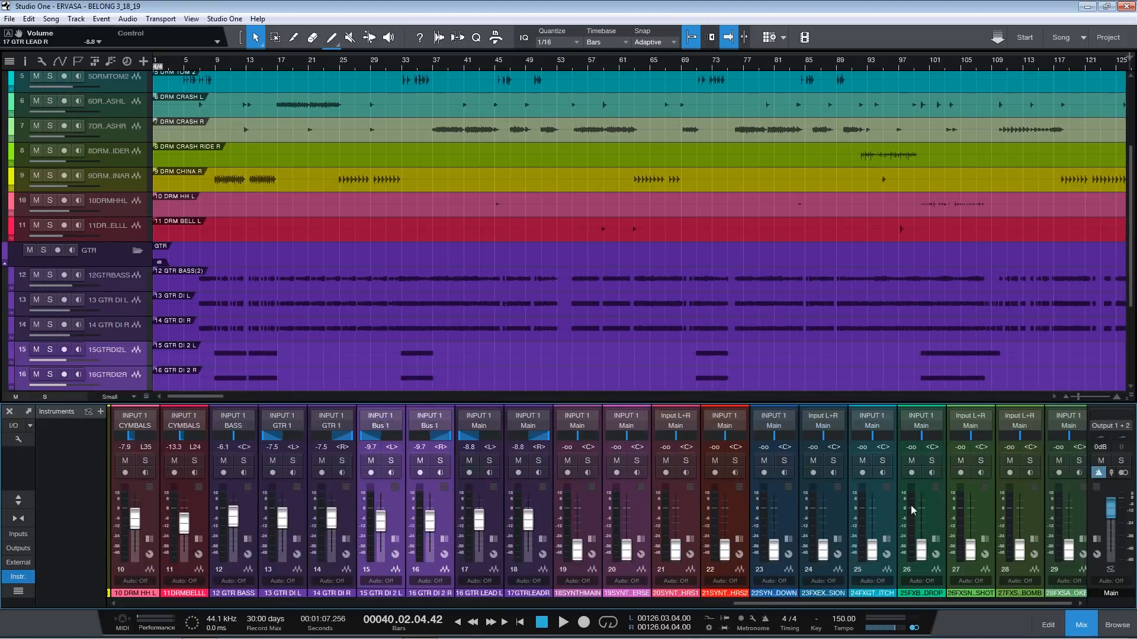
pyautogui.scroll(-10, 911, 506)
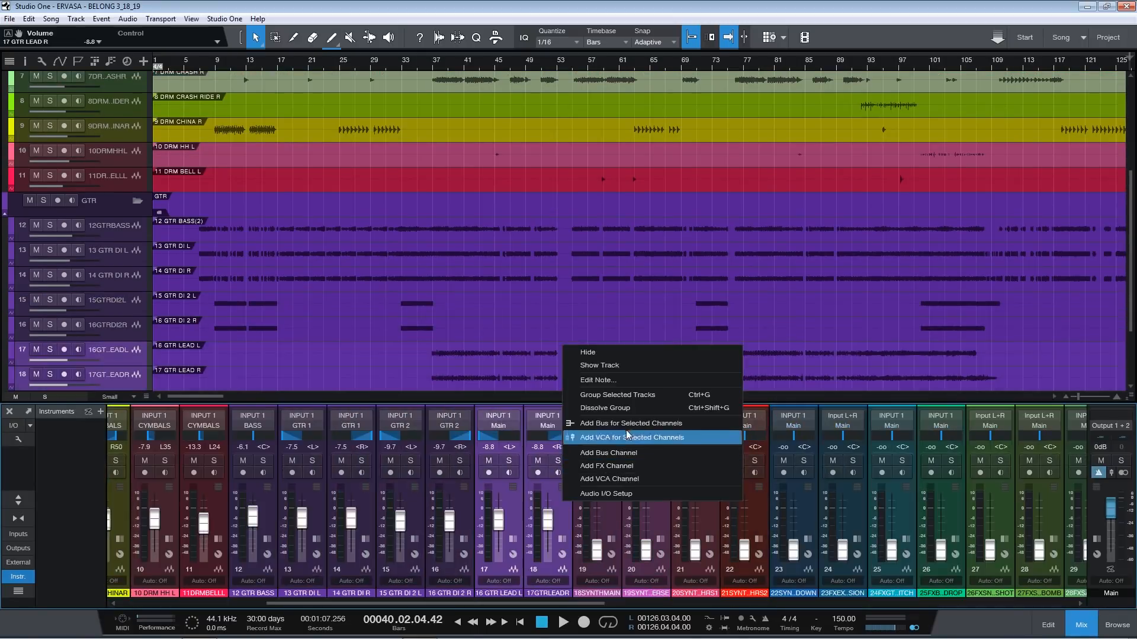
pyautogui.click(626, 428)
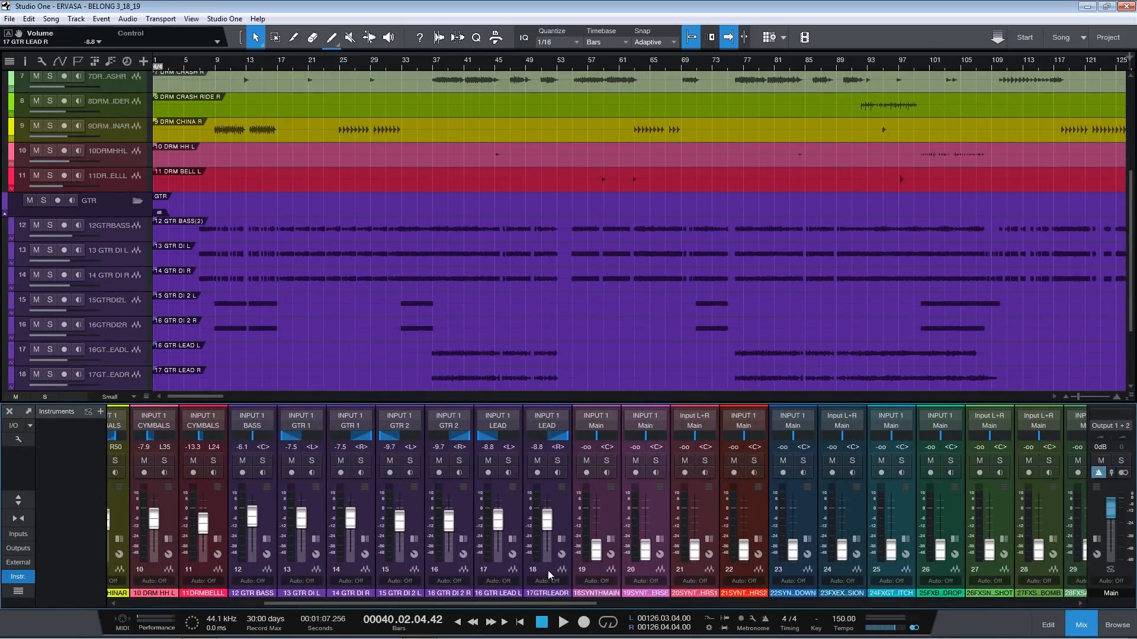
# - Hide the mixer, collapse the GTR and DRMS folders and expand the SYNTH folder
pyautogui.click(9, 412)
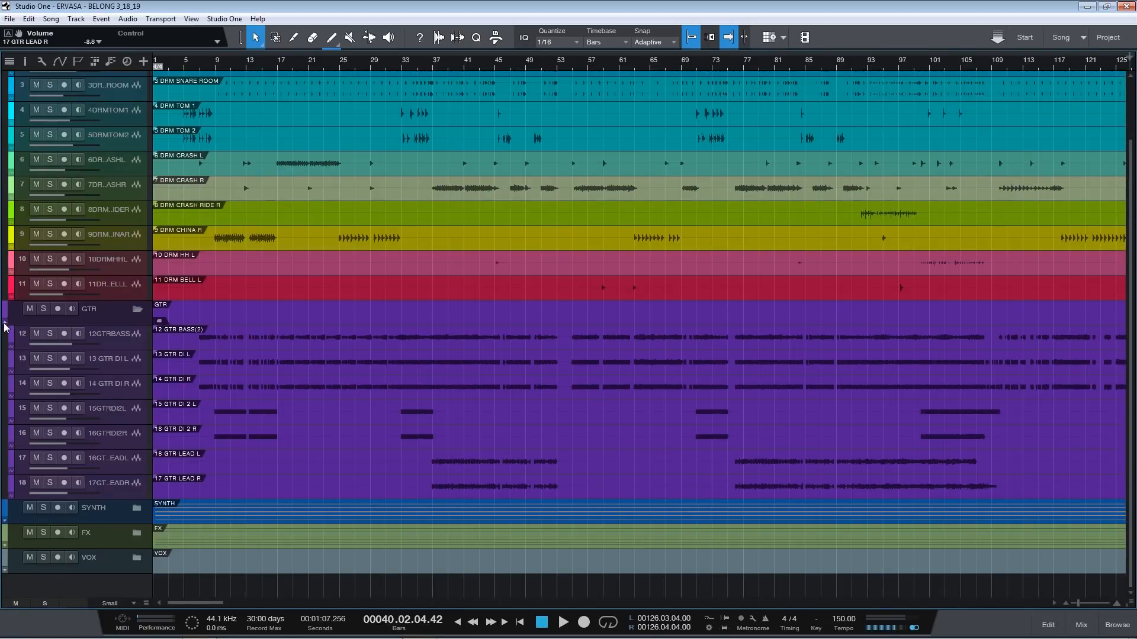
pyautogui.click(5, 321)
pyautogui.click(5, 92)
pyautogui.click(4, 142)
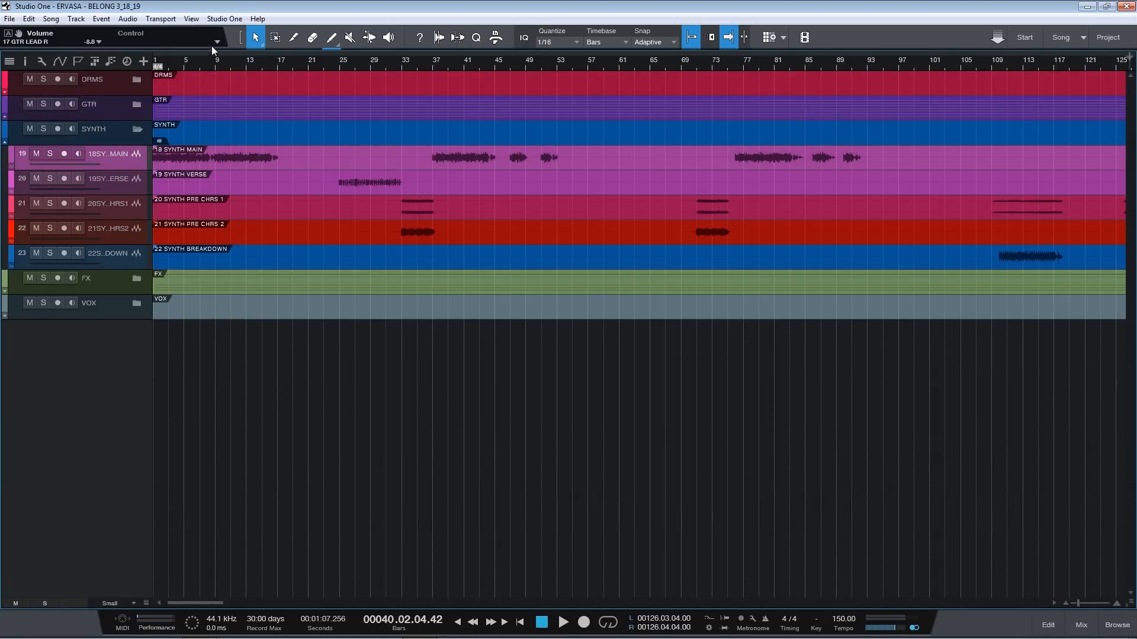
# - Play from just before bar 37 with the mixer shown, set SYNTH MAIN to -15.7 dB and stop playback
pyautogui.press('F3')
pyautogui.scroll(5, 439, 61)
pyautogui.click(389, 61)
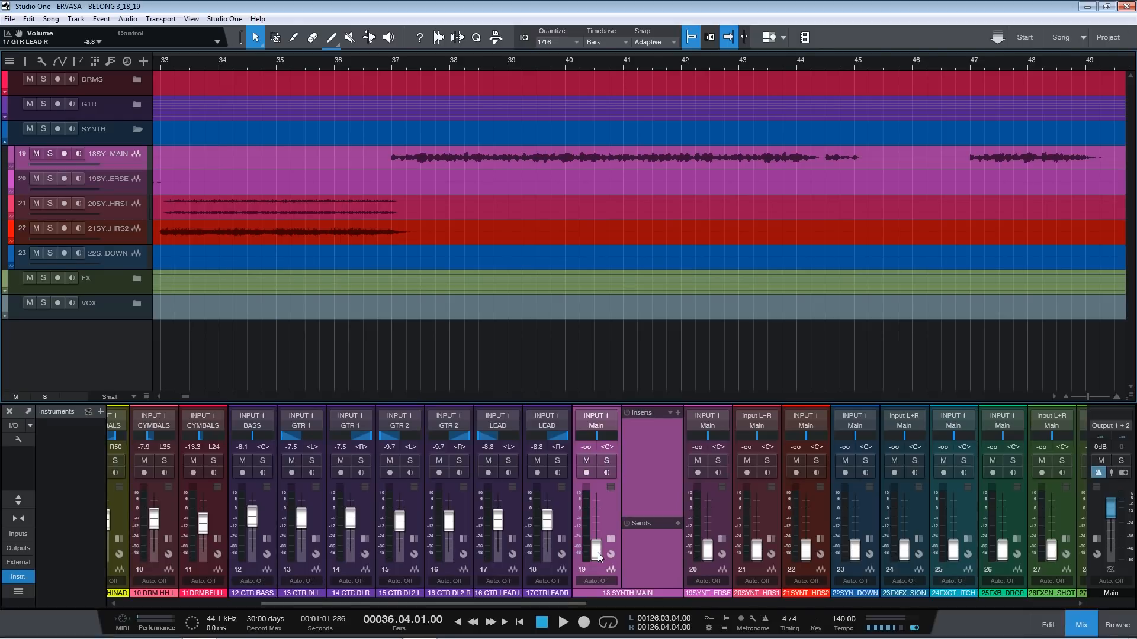
pyautogui.press('space')
pyautogui.moveTo(598, 556); pyautogui.dragTo(597, 524)
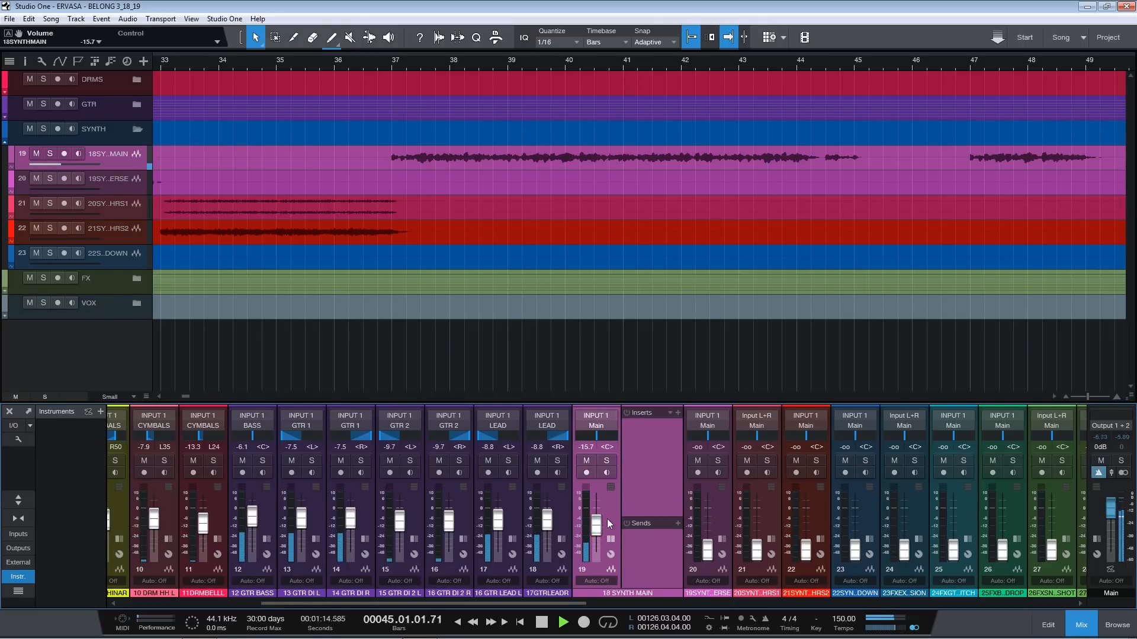
pyautogui.press('space')
# - Insert the Joey Sturgis Tones SideWidener effect on the SYNTH MAIN channel and solo that channel for playback
pyautogui.click(1117, 624)
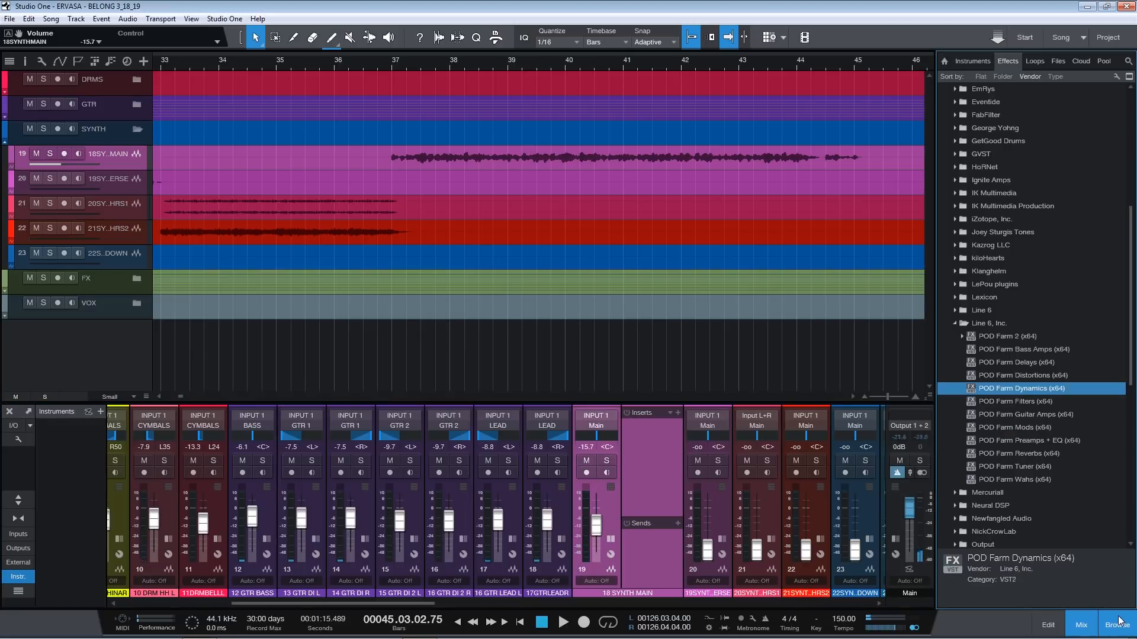
pyautogui.click(975, 324)
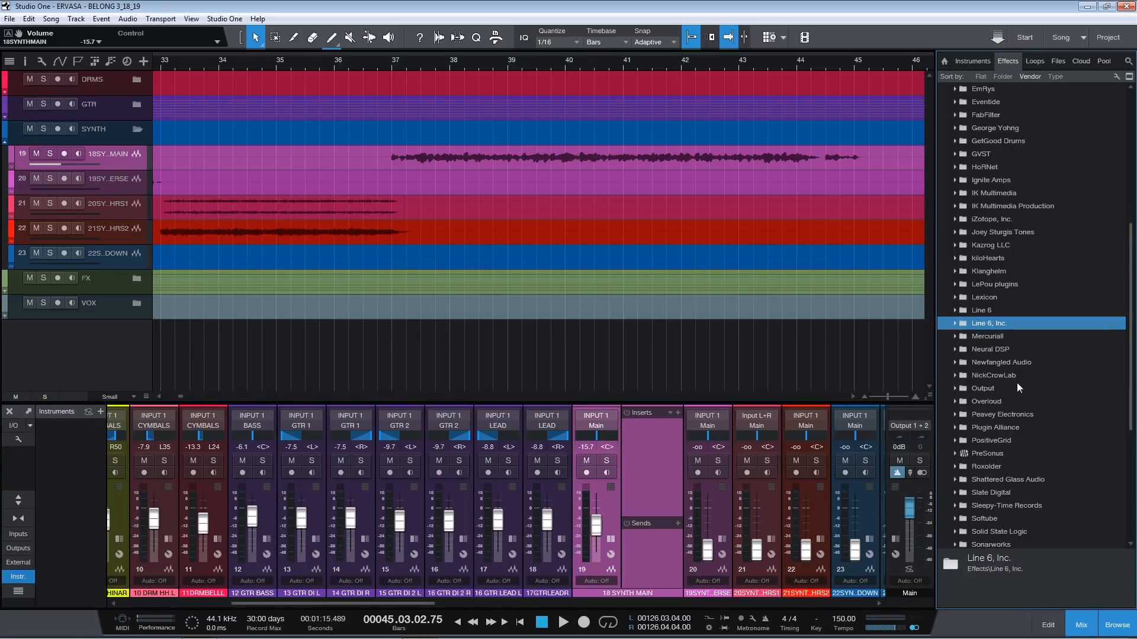
pyautogui.scroll(-3, 1041, 464)
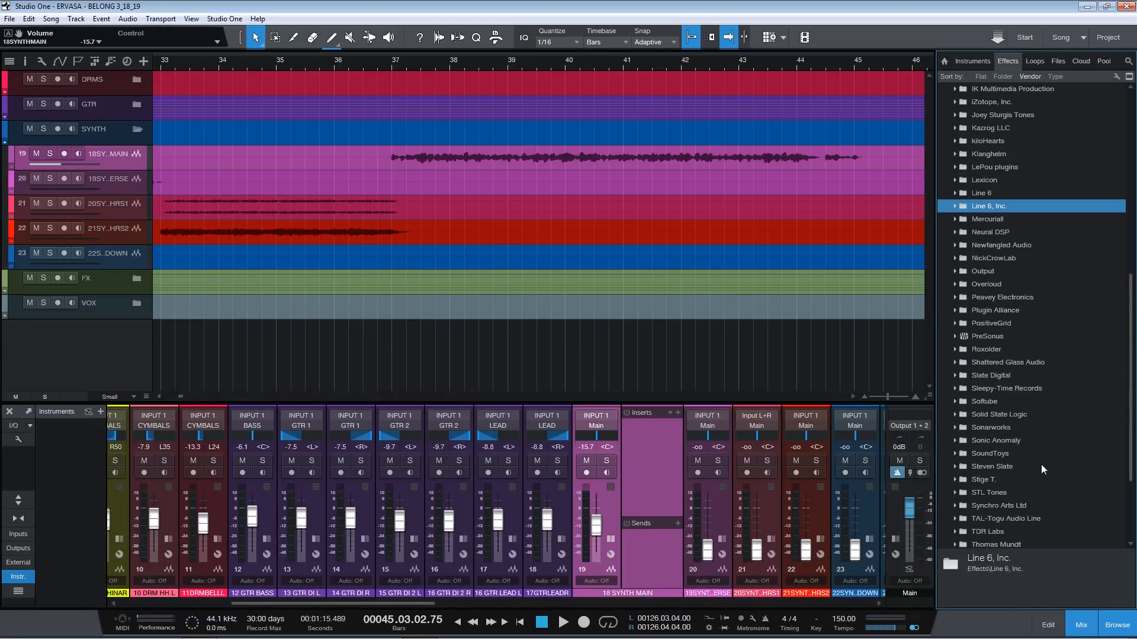
pyautogui.scroll(-3, 1042, 463)
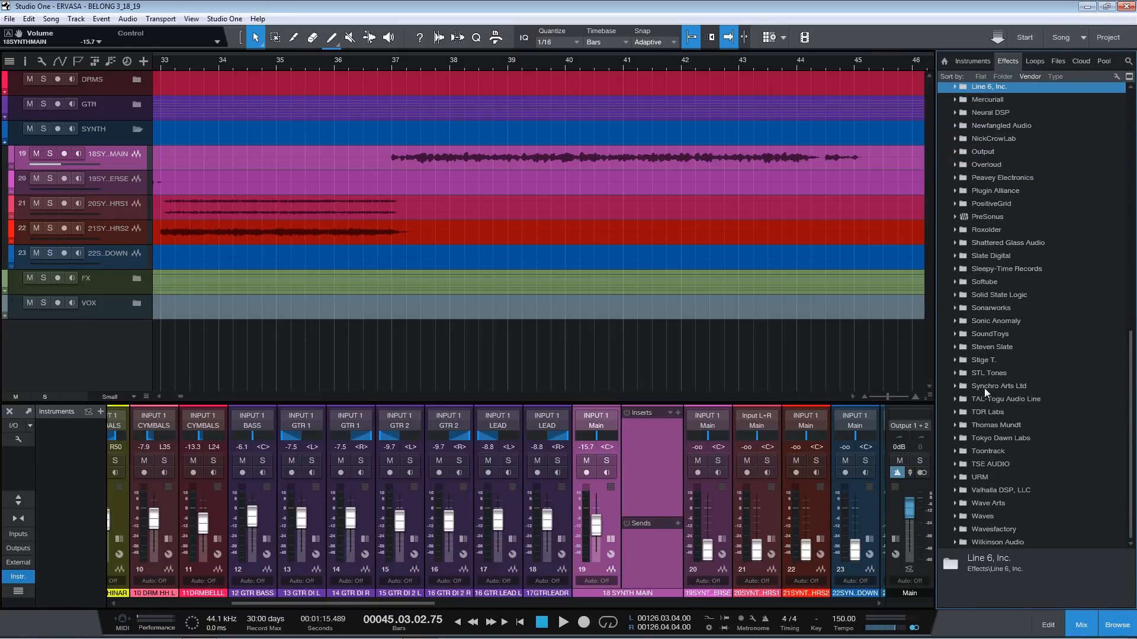
pyautogui.scroll(4, 982, 388)
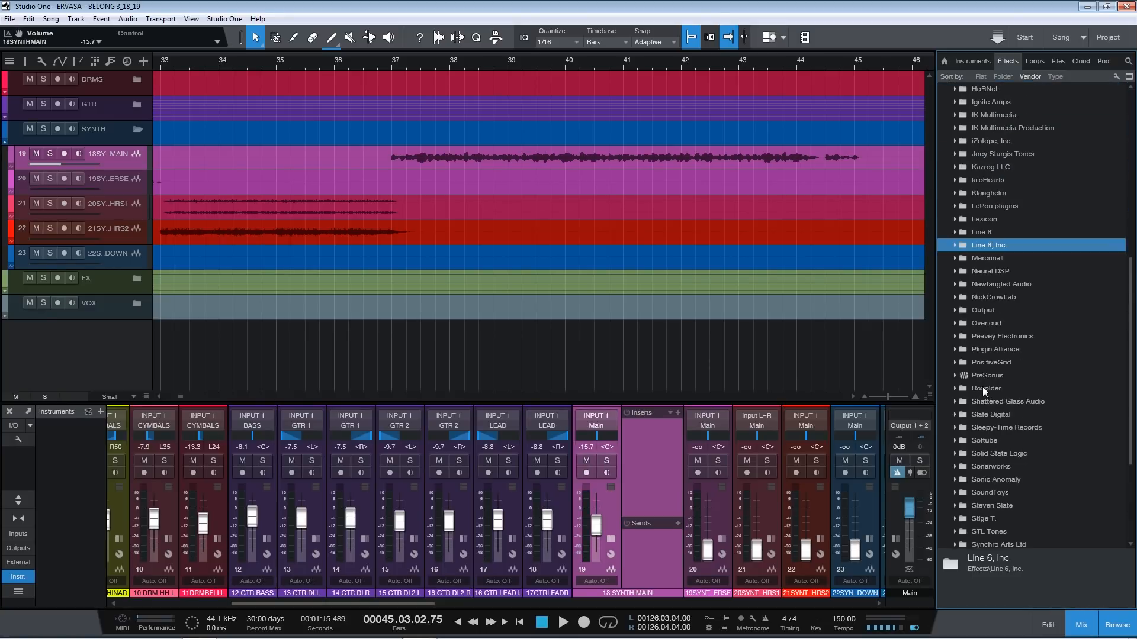
pyautogui.doubleClick(996, 154)
pyautogui.click(990, 168)
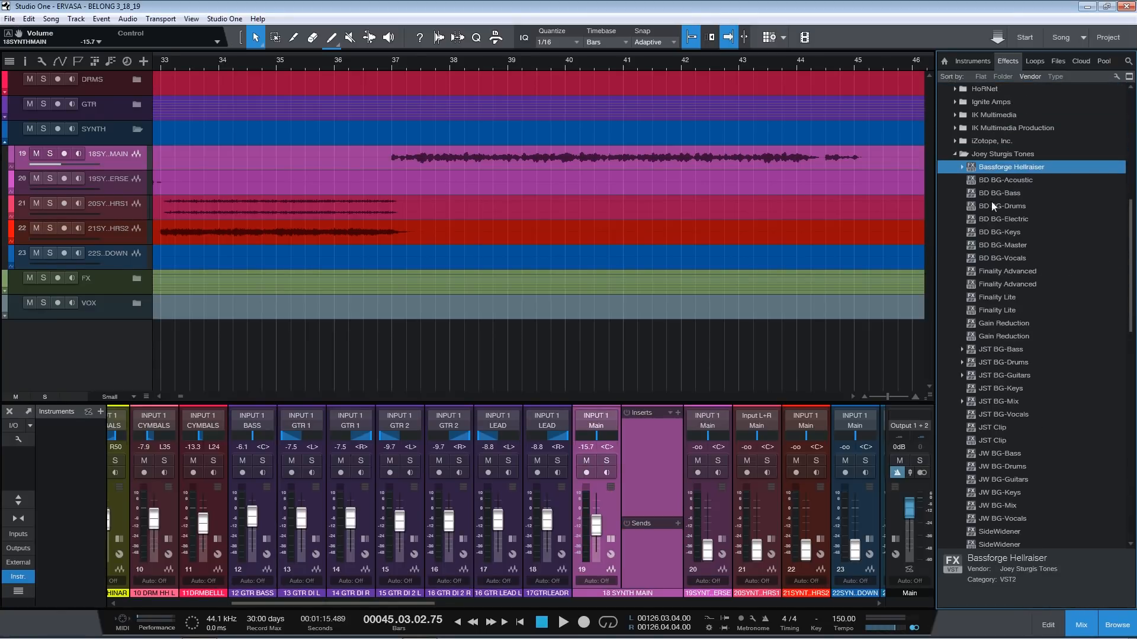
pyautogui.scroll(-1, 989, 197)
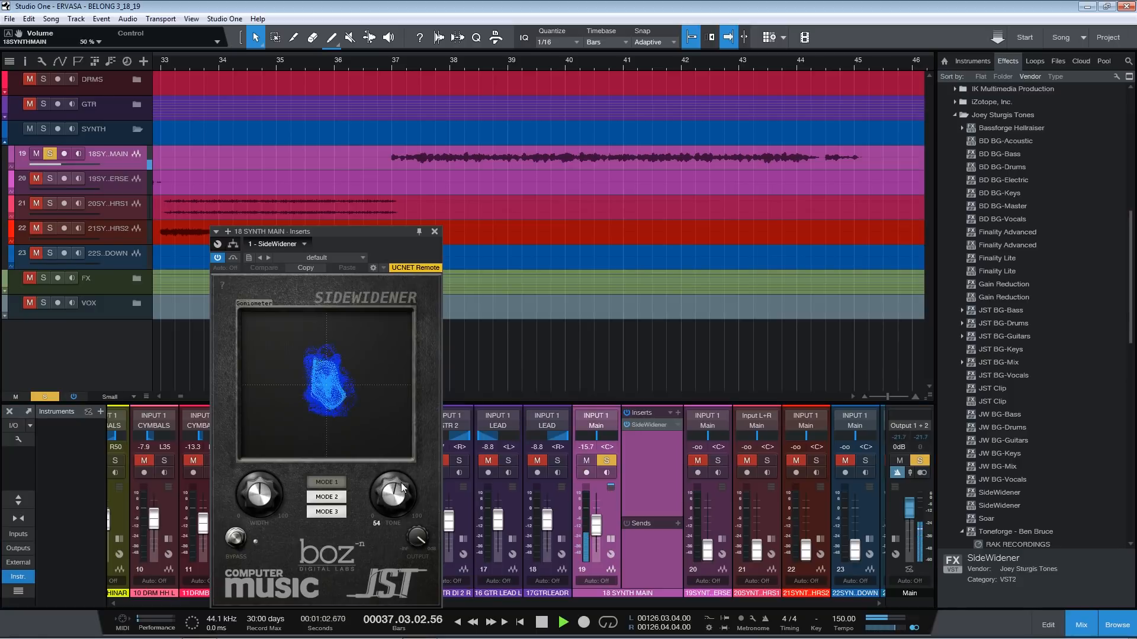
# - Set SideWidener's tone to 91 and width to 64, compare its modes and select Mode 3
pyautogui.moveTo(396, 496); pyautogui.dragTo(398, 393)
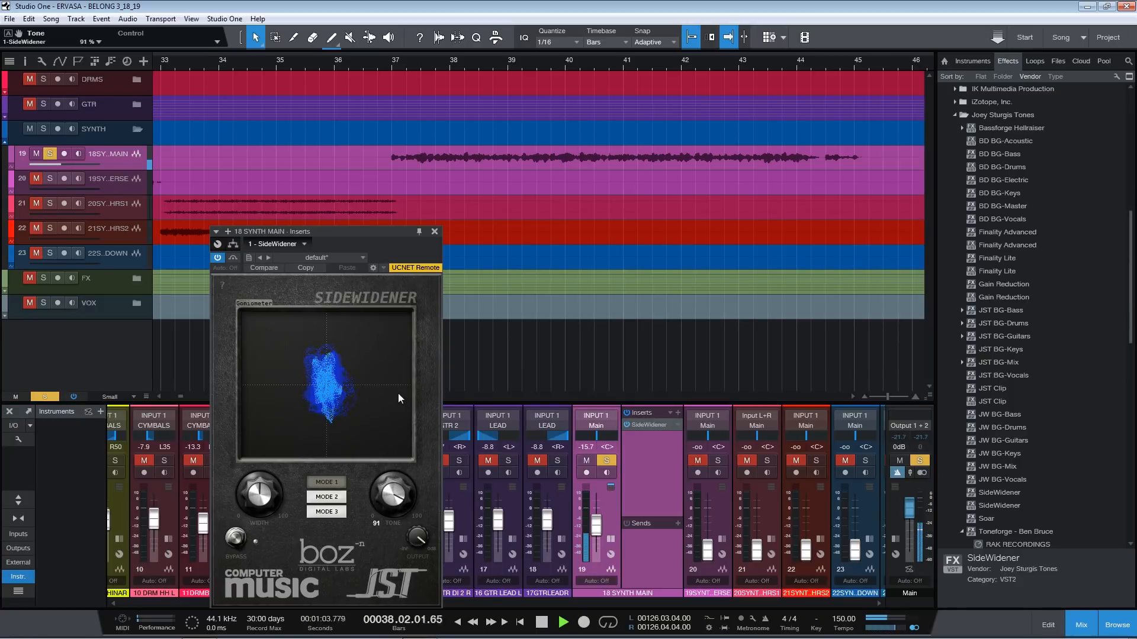
pyautogui.click(324, 512)
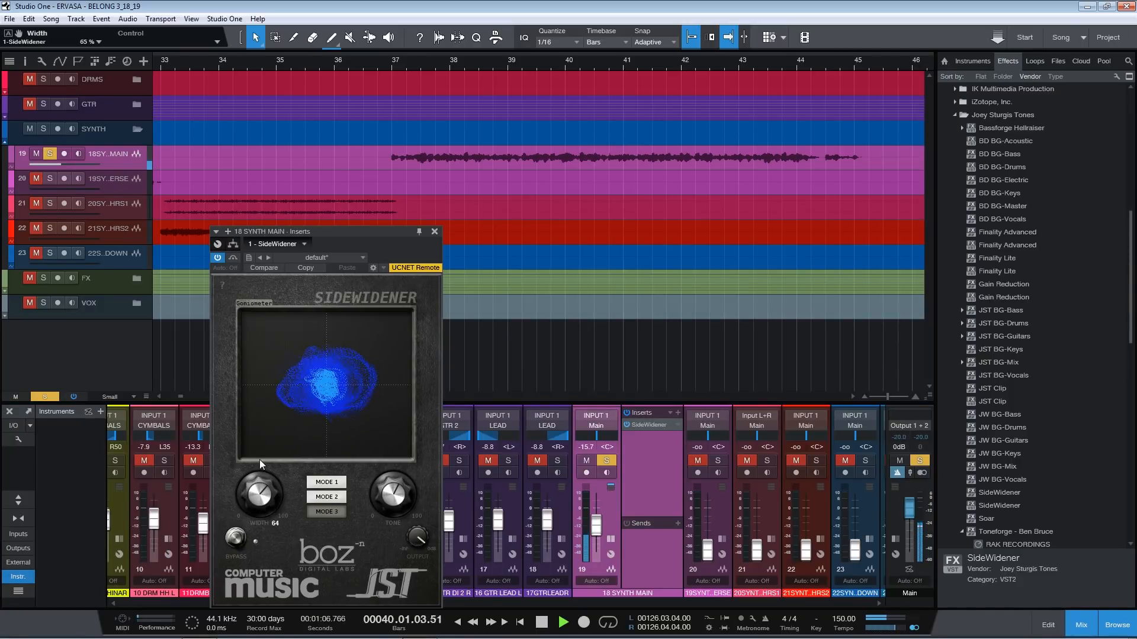
pyautogui.click(333, 496)
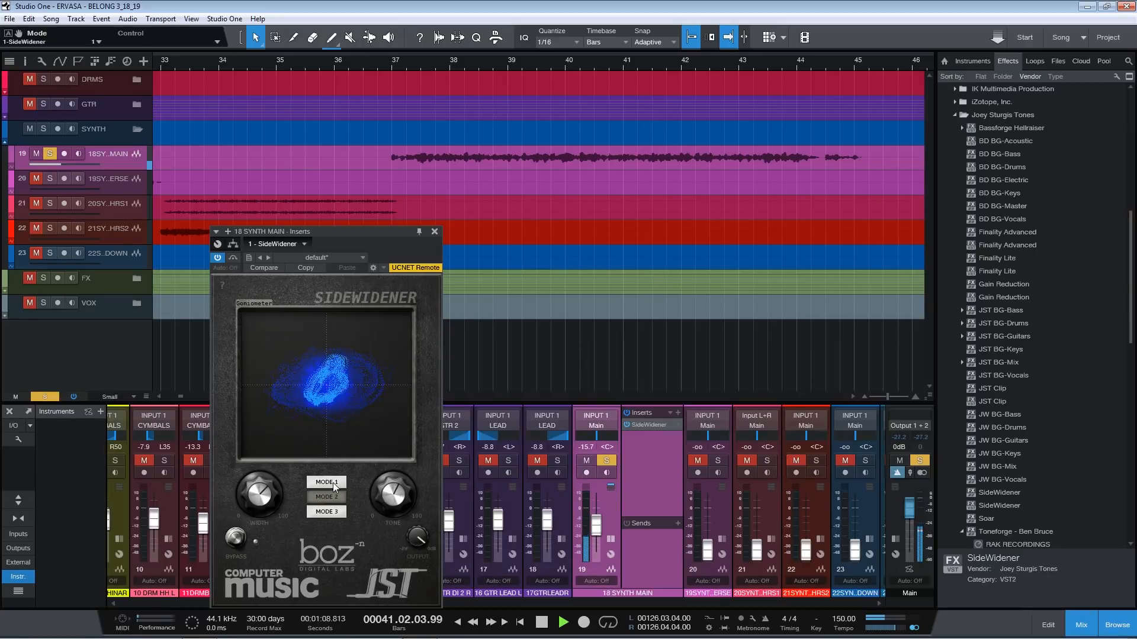
pyautogui.click(333, 482)
pyautogui.click(333, 513)
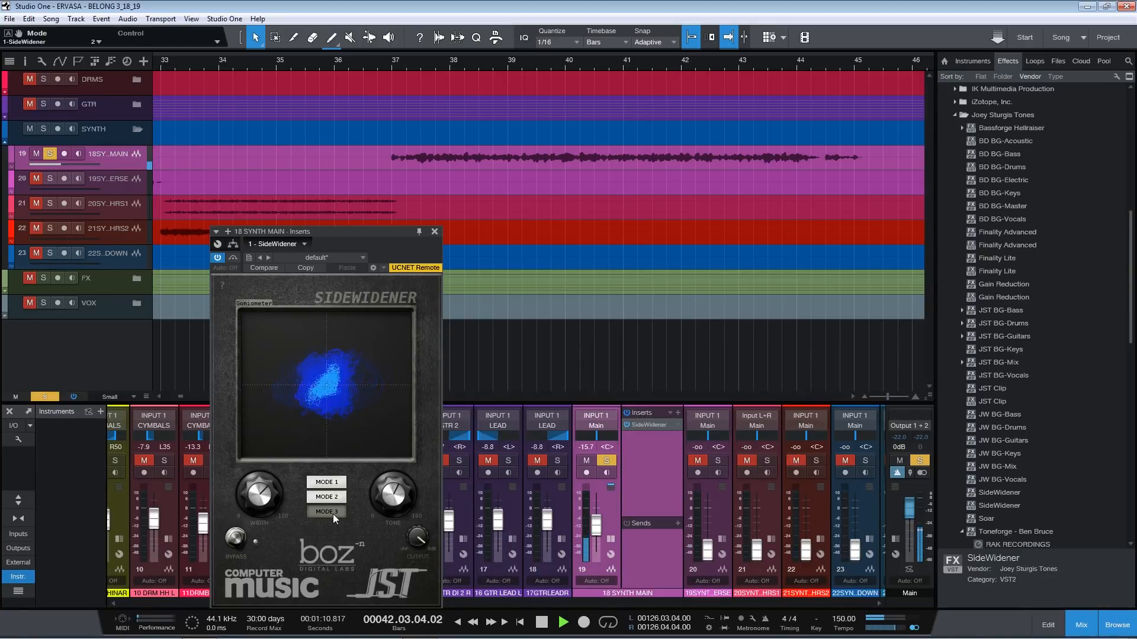
# - Stop playback, close SideWidener and unsolo the SYNTH MAIN channel
pyautogui.click(269, 493)
pyautogui.press('space')
pyautogui.click(420, 232)
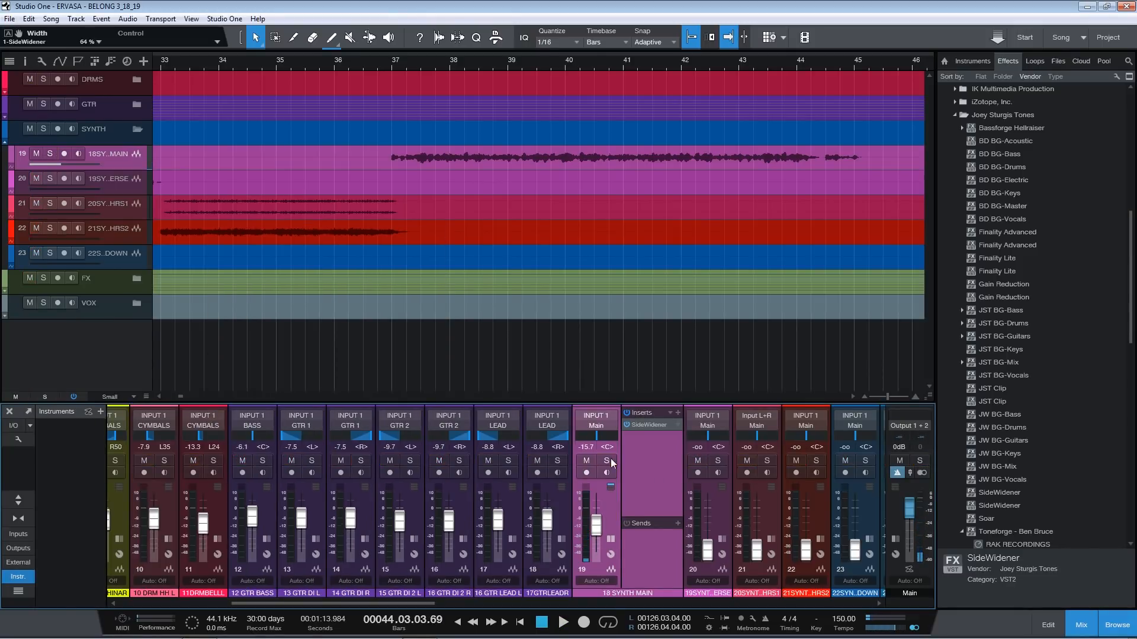
# - Play from just before bar 37, set SYNTH MAIN to -16.7 dB, and set its SideWidener to Mode 1 with width 69
pyautogui.click(381, 63)
pyautogui.press('space')
pyautogui.moveTo(598, 519); pyautogui.dragTo(594, 528)
pyautogui.click(644, 424)
pyautogui.click(326, 481)
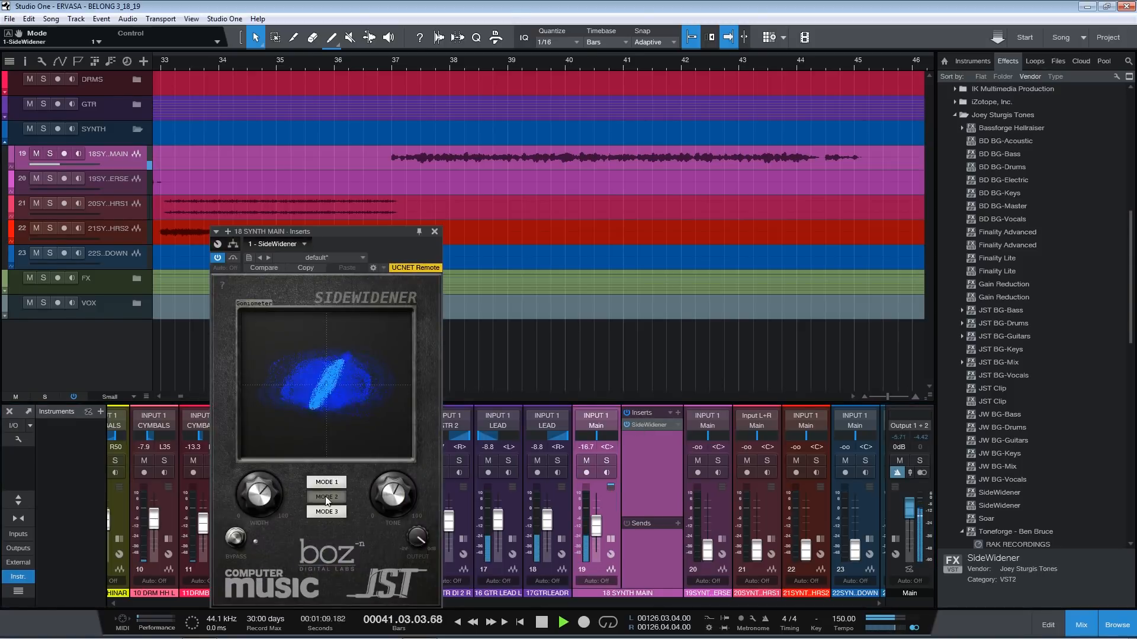
pyautogui.moveTo(262, 486); pyautogui.dragTo(261, 474)
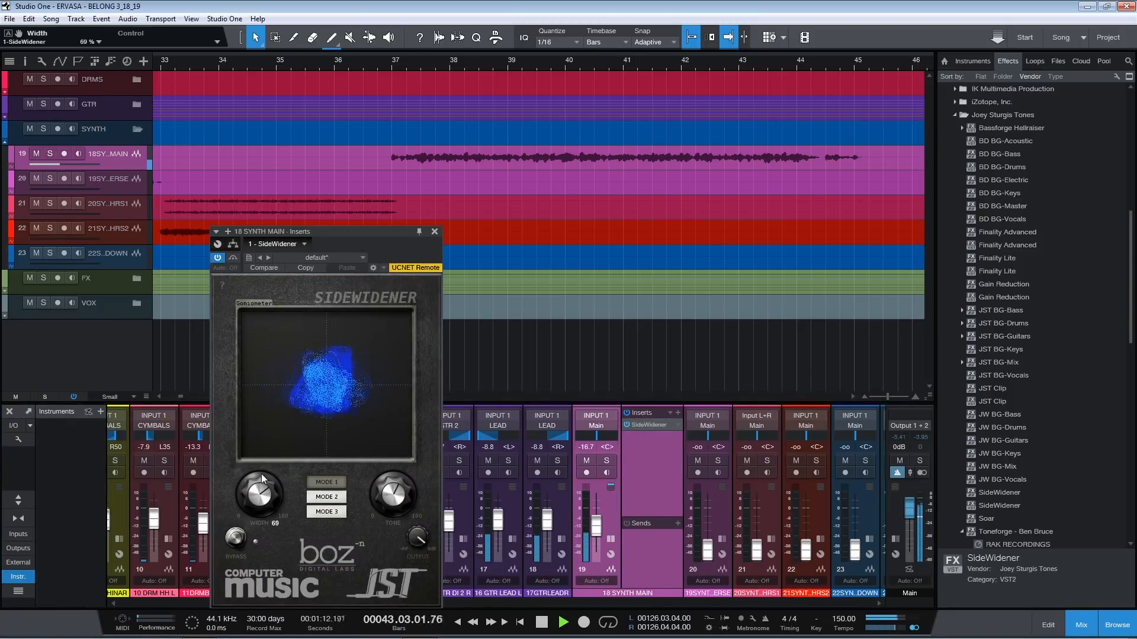
pyautogui.click(434, 231)
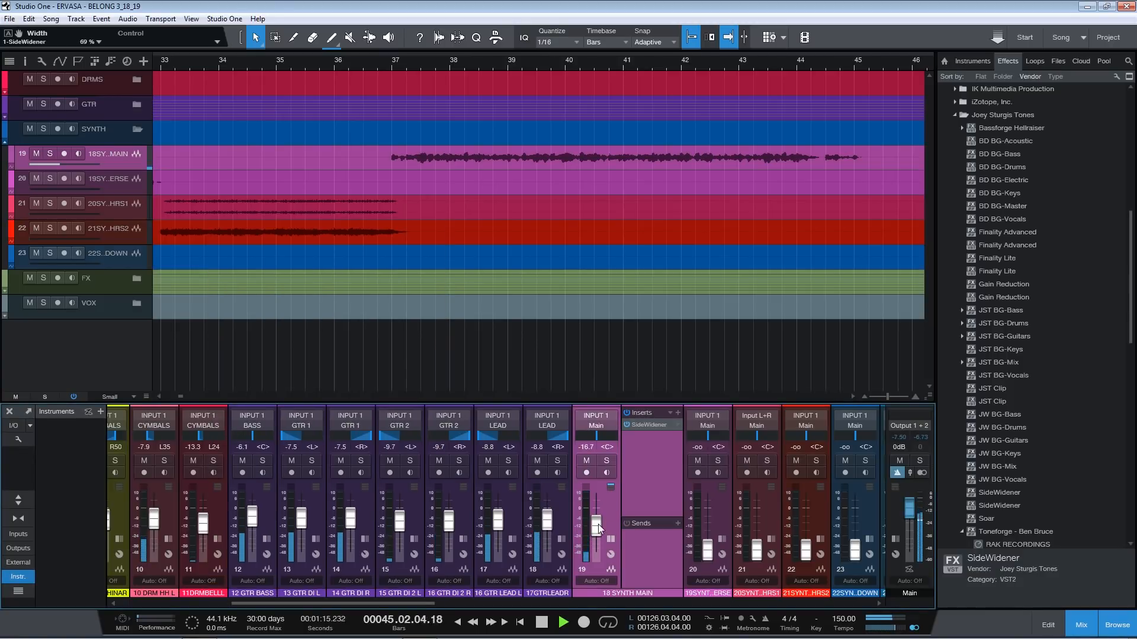
# - Stop playback and remove the SideWidener insert from the SYNTH MAIN channel
pyautogui.rightClick(650, 424)
pyautogui.press('space')
pyautogui.click(655, 537)
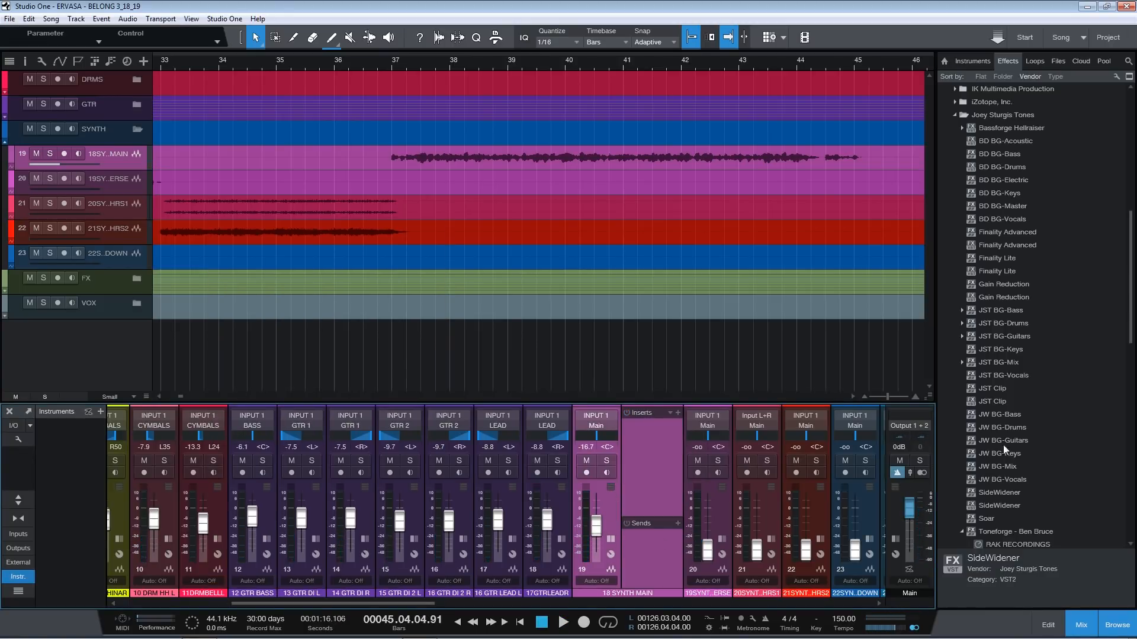
# - Browse the Waves effects, return to Joey Sturgis Tones and insert a fresh SideWidener on SYNTH MAIN
pyautogui.click(954, 116)
pyautogui.doubleClick(974, 514)
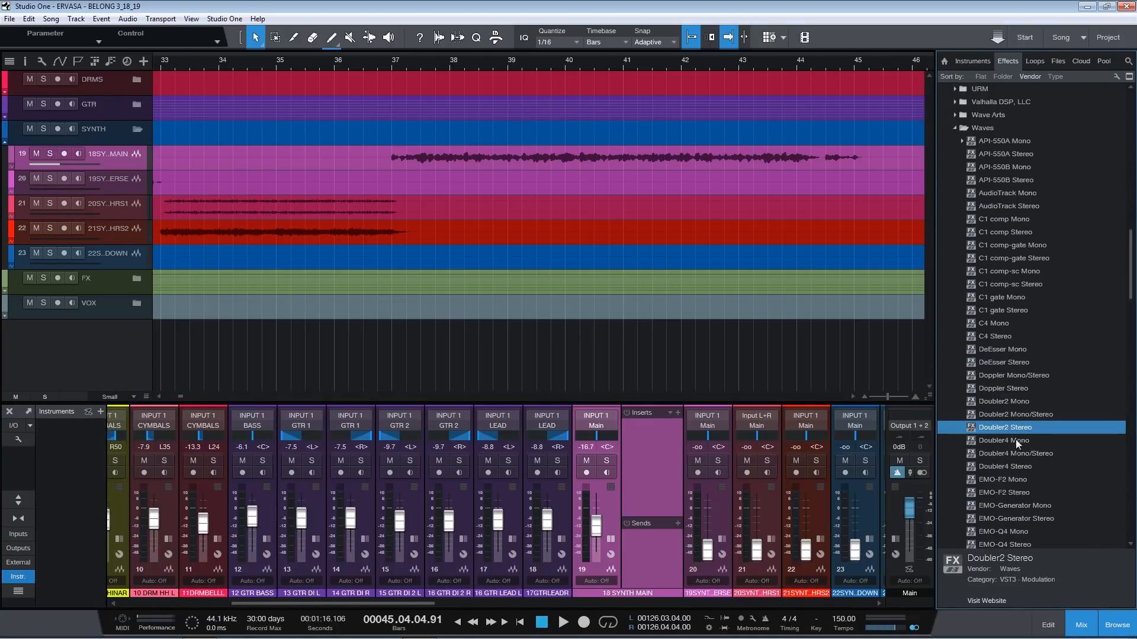
pyautogui.click(963, 130)
pyautogui.scroll(3, 989, 236)
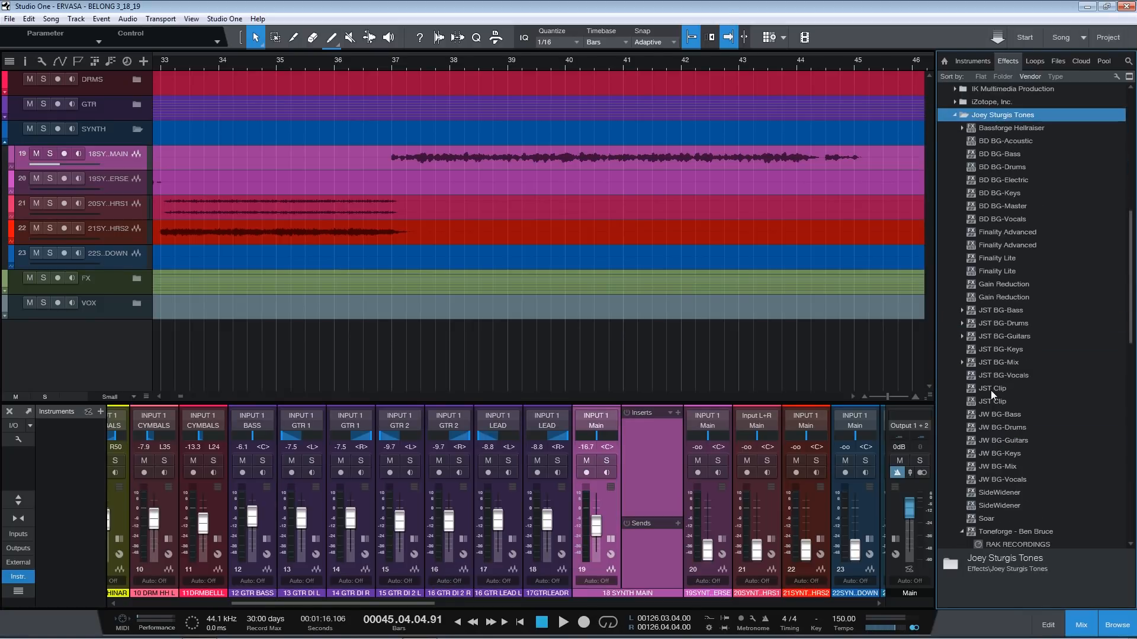
pyautogui.moveTo(990, 505); pyautogui.dragTo(609, 502)
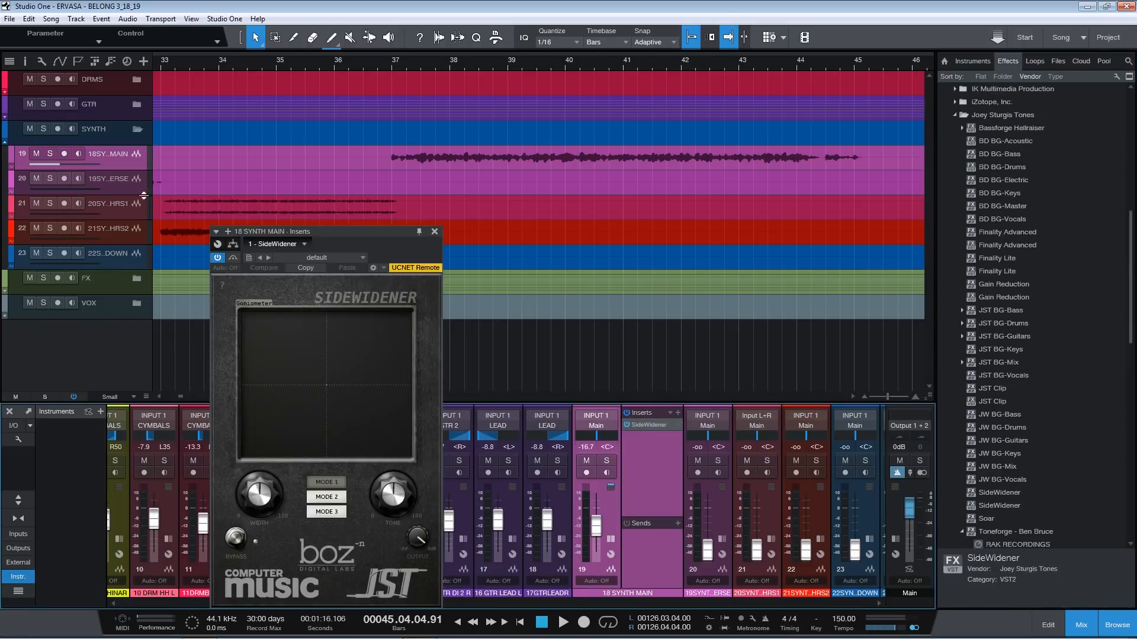
# - Switch the SYNTH MAIN track to stereo input L+R, solo it and play from just before bar 37
pyautogui.moveTo(125, 170)
pyautogui.mouseDown()
pyautogui.moveTo(125, 182)
pyautogui.moveTo(110, 170)
pyautogui.mouseUp()
pyautogui.click(381, 64)
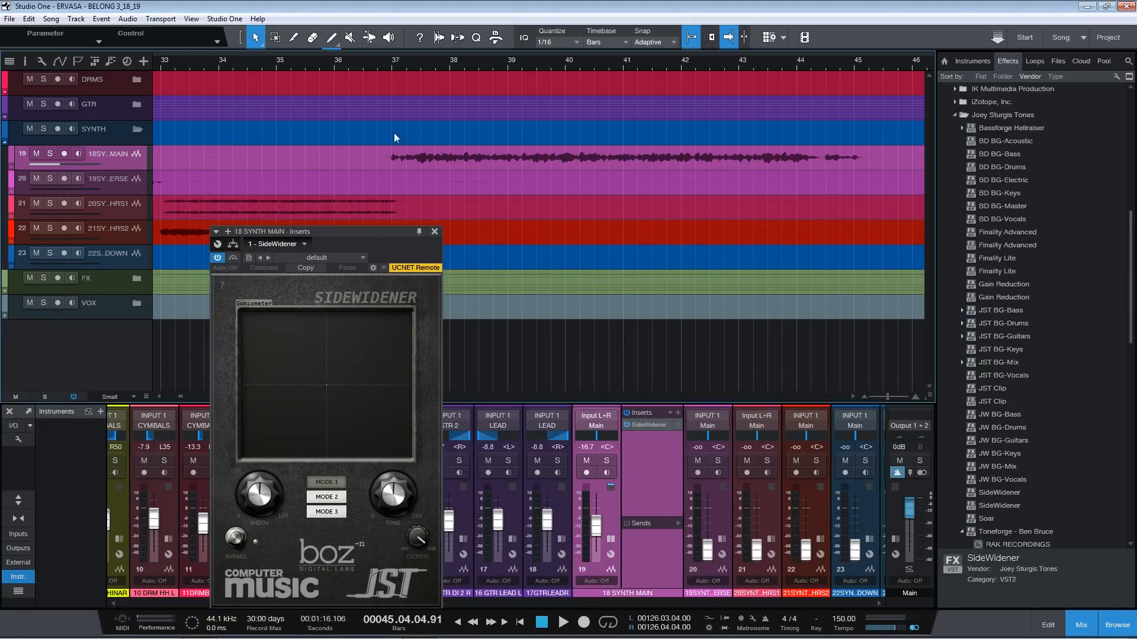
pyautogui.click(607, 461)
pyautogui.press('space')
# - Compare SideWidener's three modes on the soloed SYNTH MAIN and select Mode 1
pyautogui.click(333, 515)
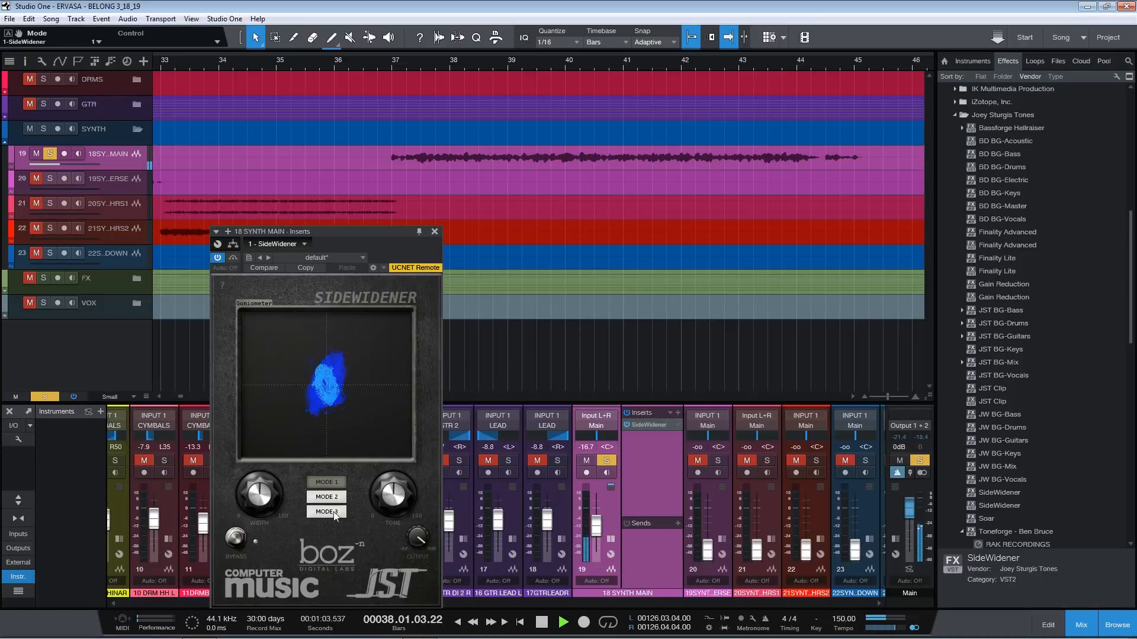
pyautogui.click(336, 499)
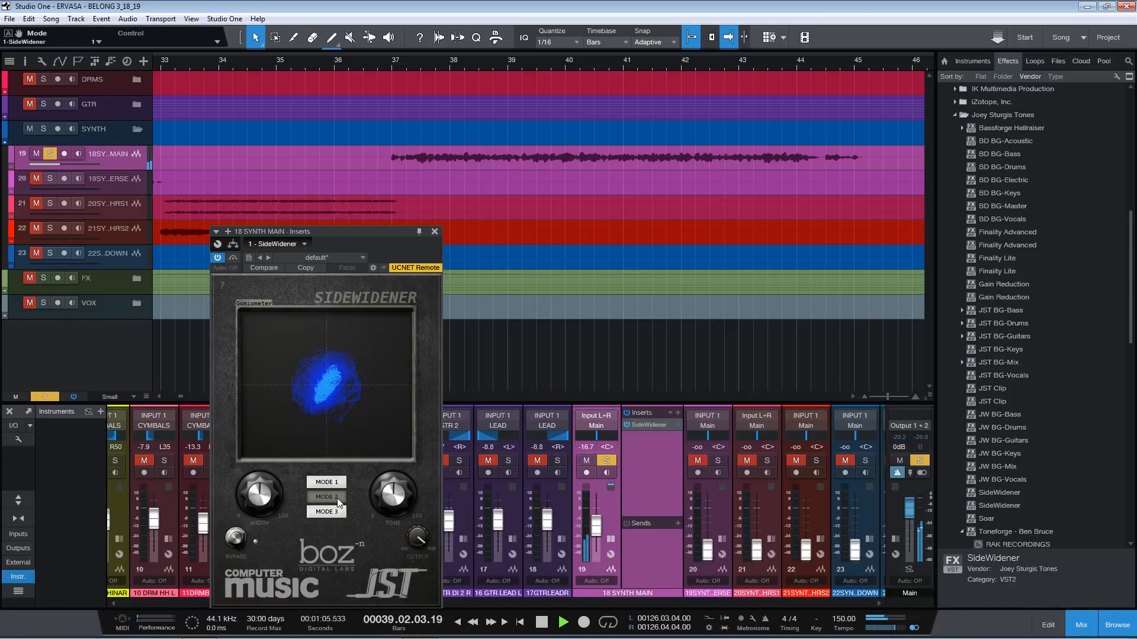
pyautogui.click(332, 481)
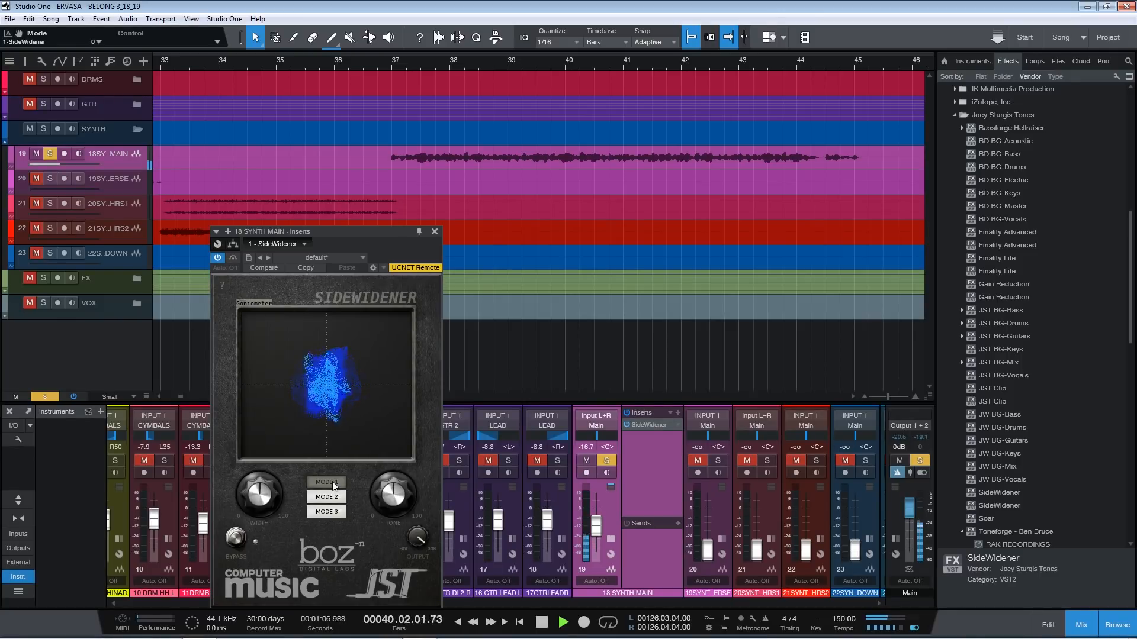
pyautogui.click(329, 511)
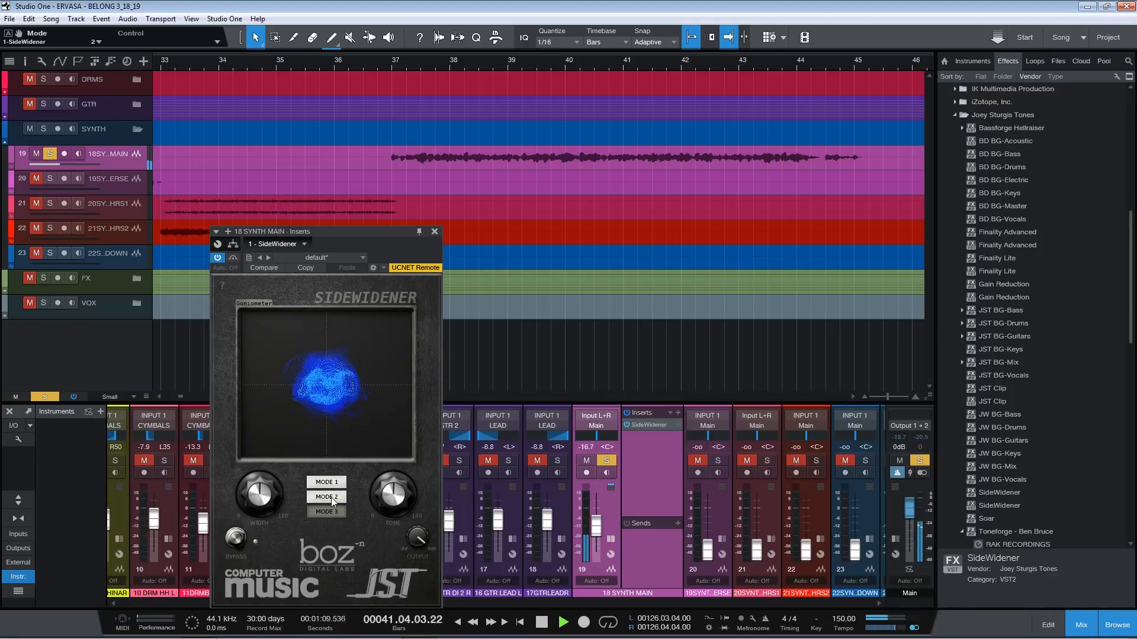
pyautogui.click(327, 482)
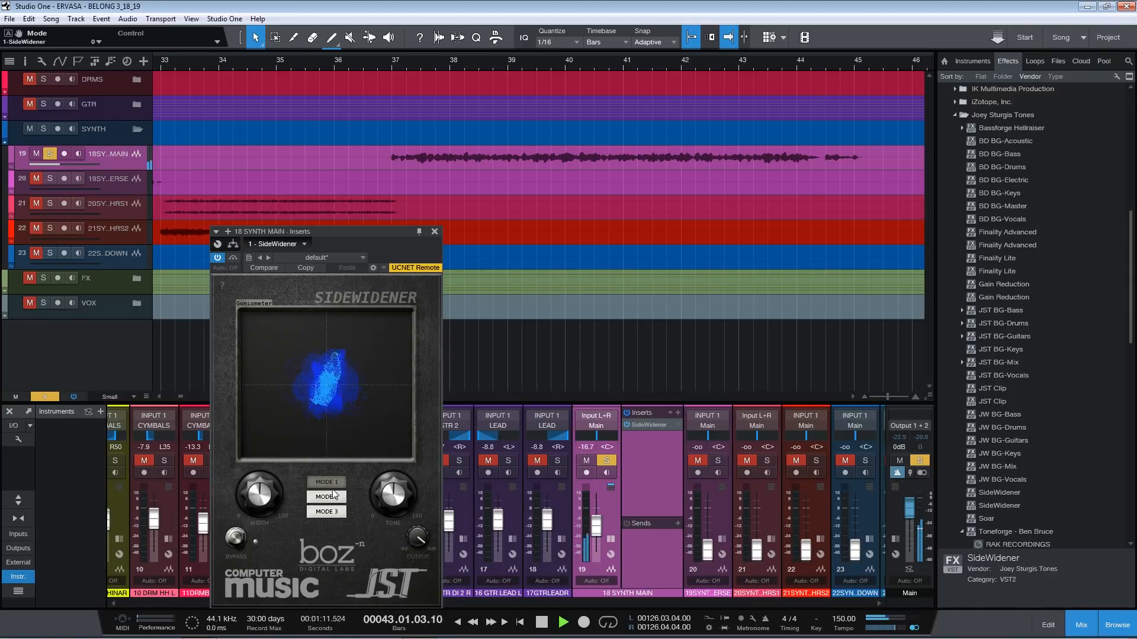
# - Close SideWidener, unsolo SYNTH MAIN and set its level to -17.5 dB while checking it in playback with the full mix
pyautogui.click(434, 231)
pyautogui.click(606, 461)
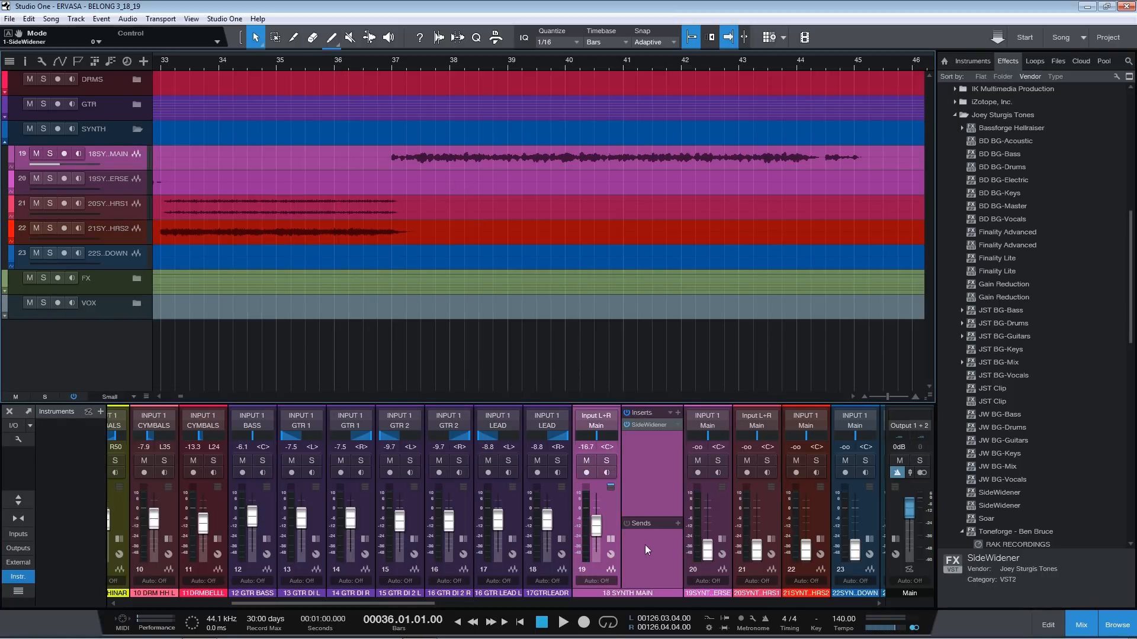
pyautogui.moveTo(599, 518)
pyautogui.mouseDown()
pyautogui.moveTo(598, 555)
pyautogui.moveTo(599, 531)
pyautogui.mouseUp()
pyautogui.press('space')
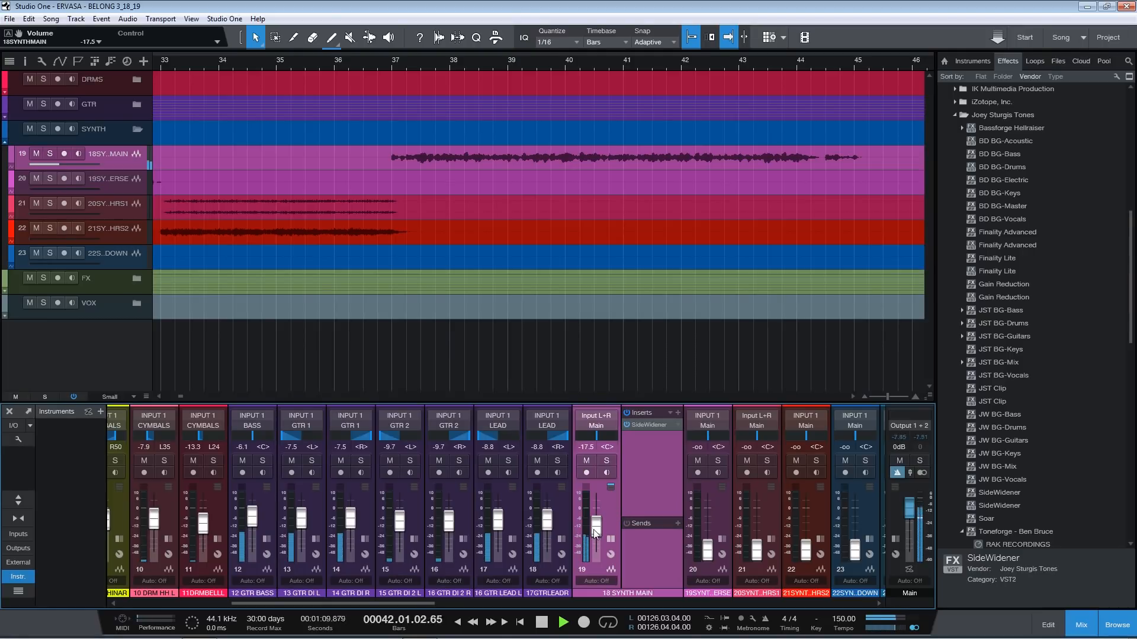
pyautogui.press('space')
# - Insert the Waves Renaissance Axx Mono compressor ahead of SideWidener on the SYNTH MAIN channel
pyautogui.click(959, 113)
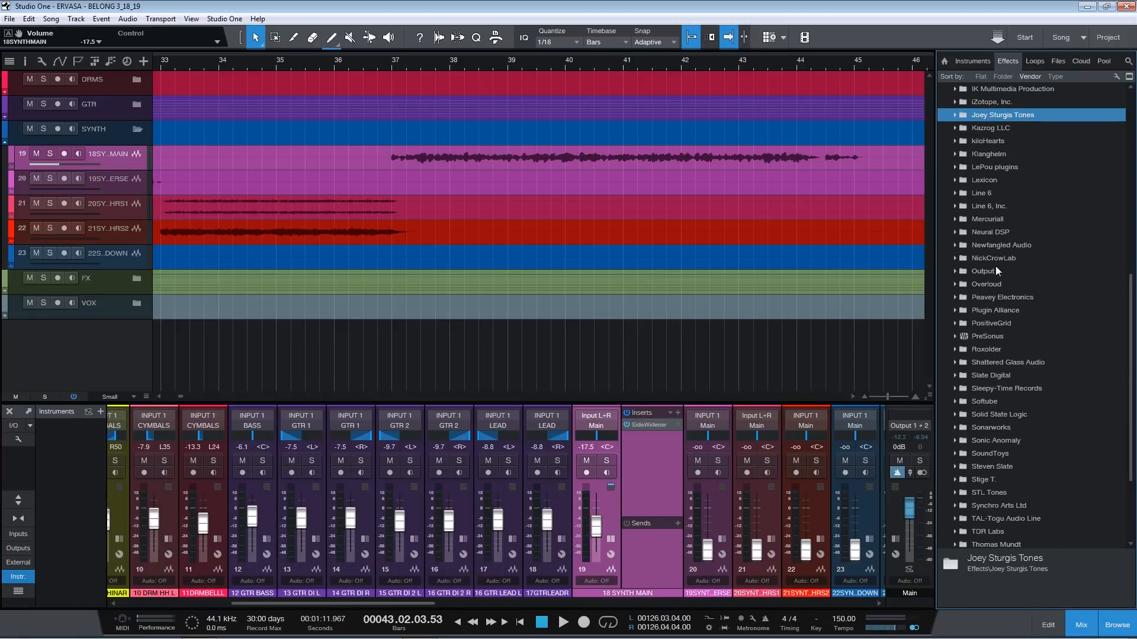
pyautogui.scroll(-3, 1008, 308)
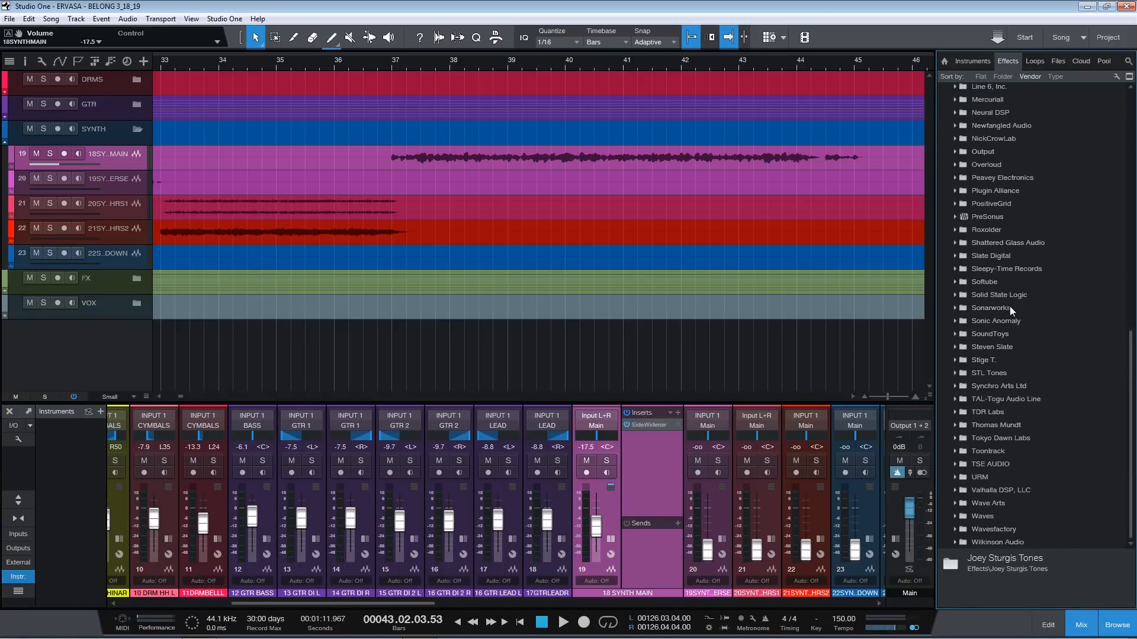
pyautogui.click(963, 515)
pyautogui.scroll(-20, 997, 500)
pyautogui.scroll(-10, 993, 505)
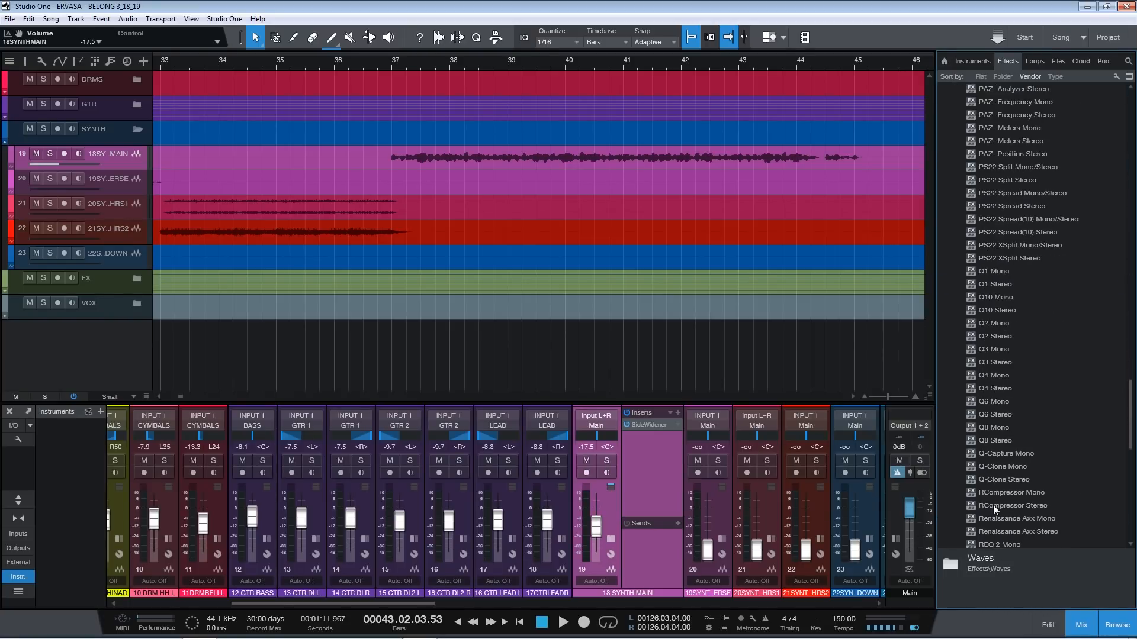
pyautogui.moveTo(1045, 338); pyautogui.dragTo(868, 378)
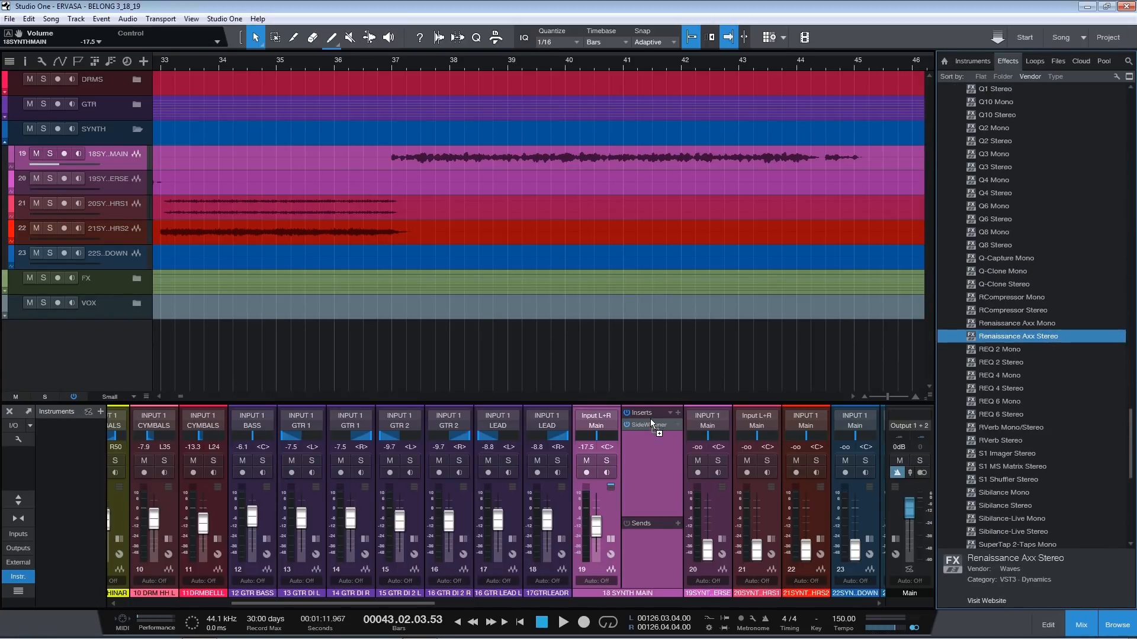
pyautogui.moveTo(1029, 329); pyautogui.dragTo(656, 418)
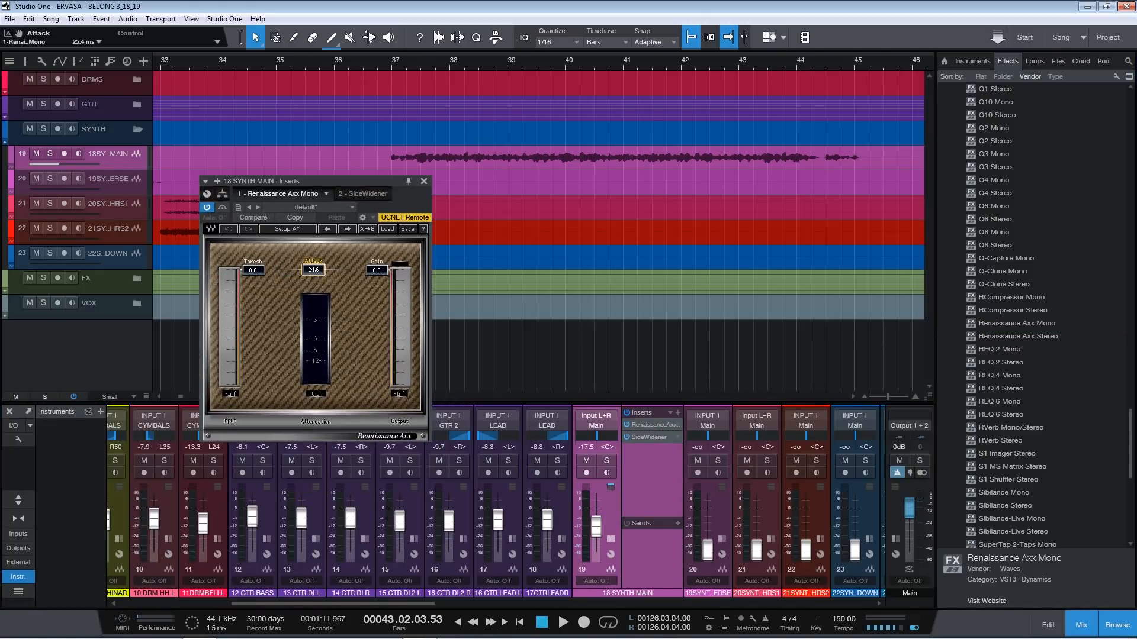
# - Set Renaissance Axx's attack to 31.7 and threshold to -11.8 during playback, close it and stop after checking the SYNTH MAIN level
pyautogui.moveTo(312, 270); pyautogui.dragTo(321, 270)
pyautogui.click(395, 275)
pyautogui.press('space')
pyautogui.moveTo(254, 269); pyautogui.dragTo(253, 294)
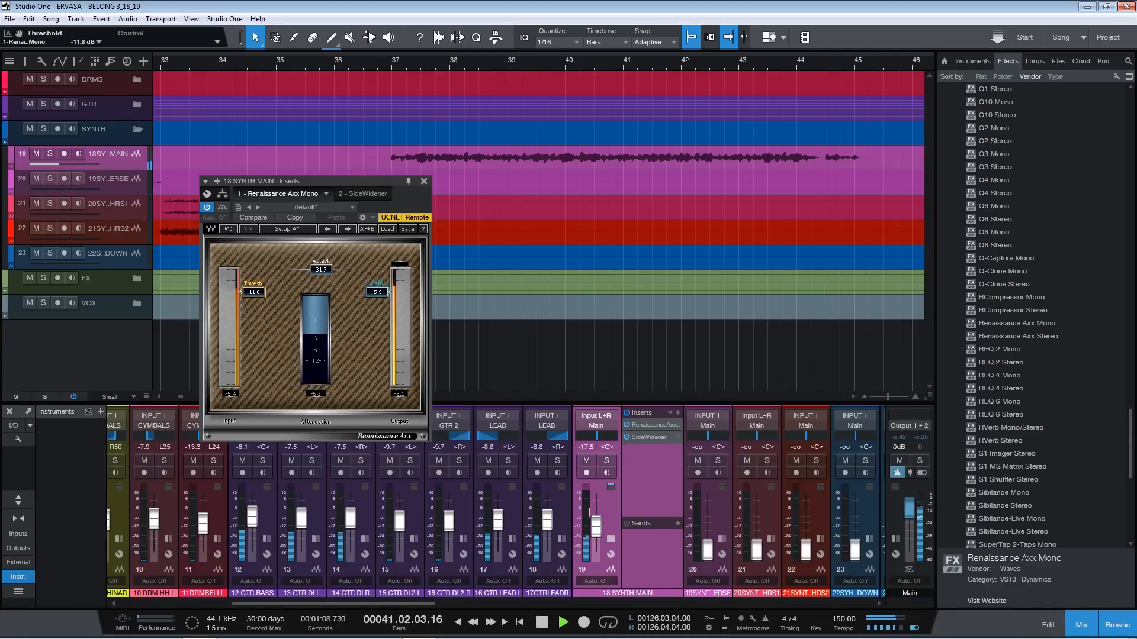
pyautogui.click(423, 181)
pyautogui.moveTo(595, 527); pyautogui.dragTo(596, 526)
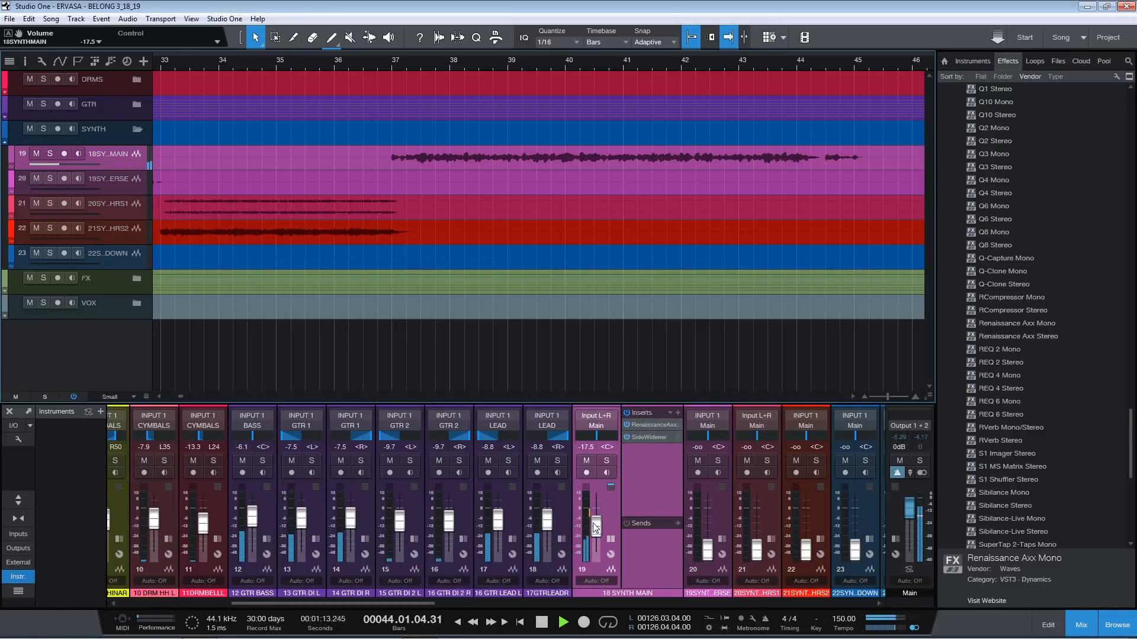
pyautogui.press('space')
# - Collapse SYNTH MAIN's inserts, play the SYNTH VERSE part starting around bar 25 and set that channel to -12.5 dB
pyautogui.doubleClick(611, 521)
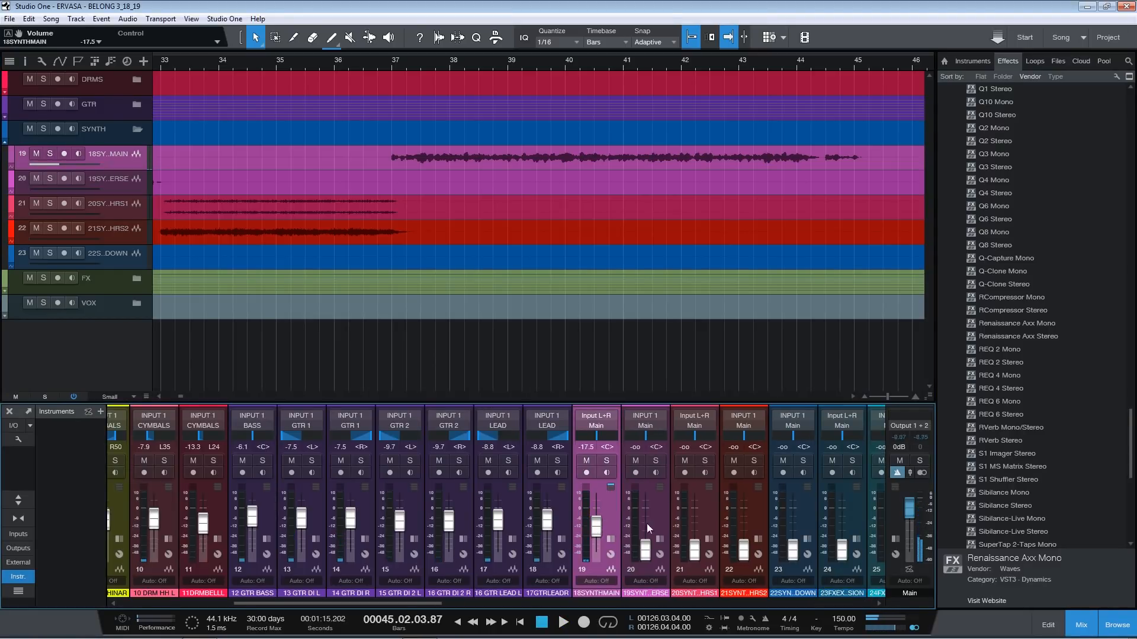
pyautogui.click(667, 515)
pyautogui.moveTo(225, 60); pyautogui.dragTo(297, 115)
pyautogui.hotkey('shift', 'f')
pyautogui.press('space')
pyautogui.moveTo(646, 551); pyautogui.dragTo(645, 520)
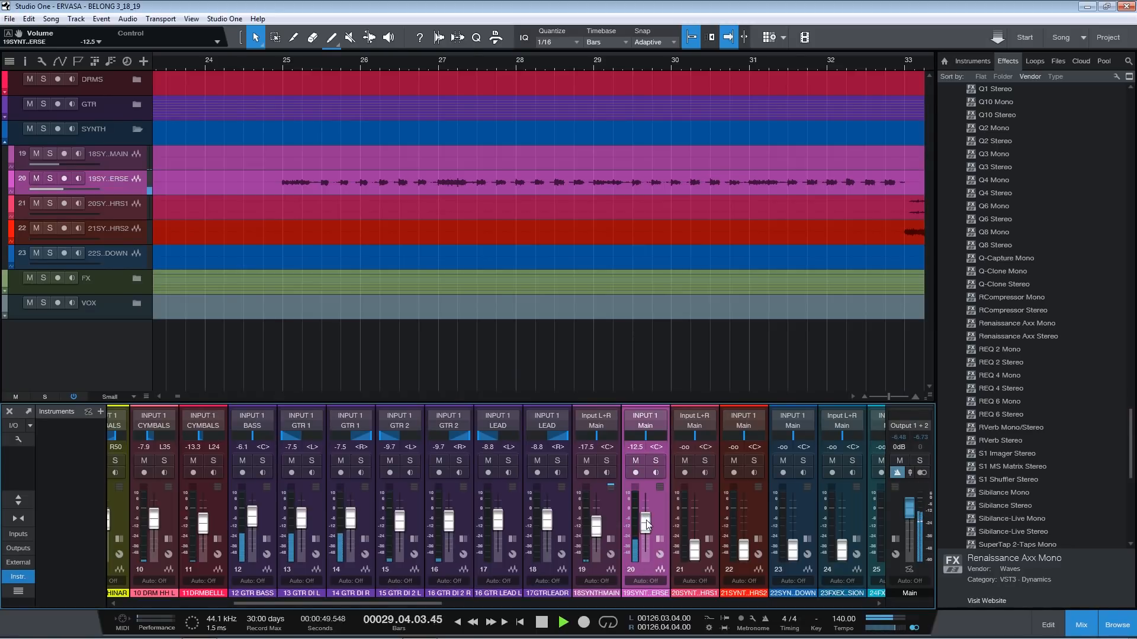
# - Copy the Renaissance Axx insert from SYNTH MAIN to SYNTH VERSE and restart playback from about bar 24
pyautogui.doubleClick(616, 509)
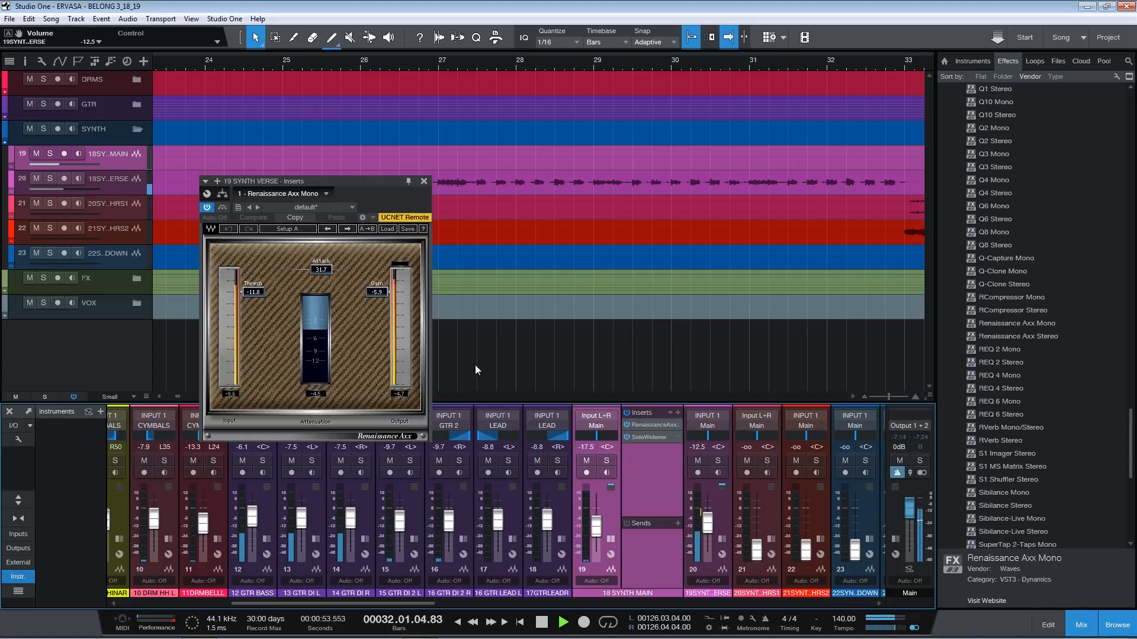
pyautogui.press('space')
pyautogui.moveTo(337, 61); pyautogui.dragTo(526, 41)
pyautogui.click(275, 65)
pyautogui.press('space')
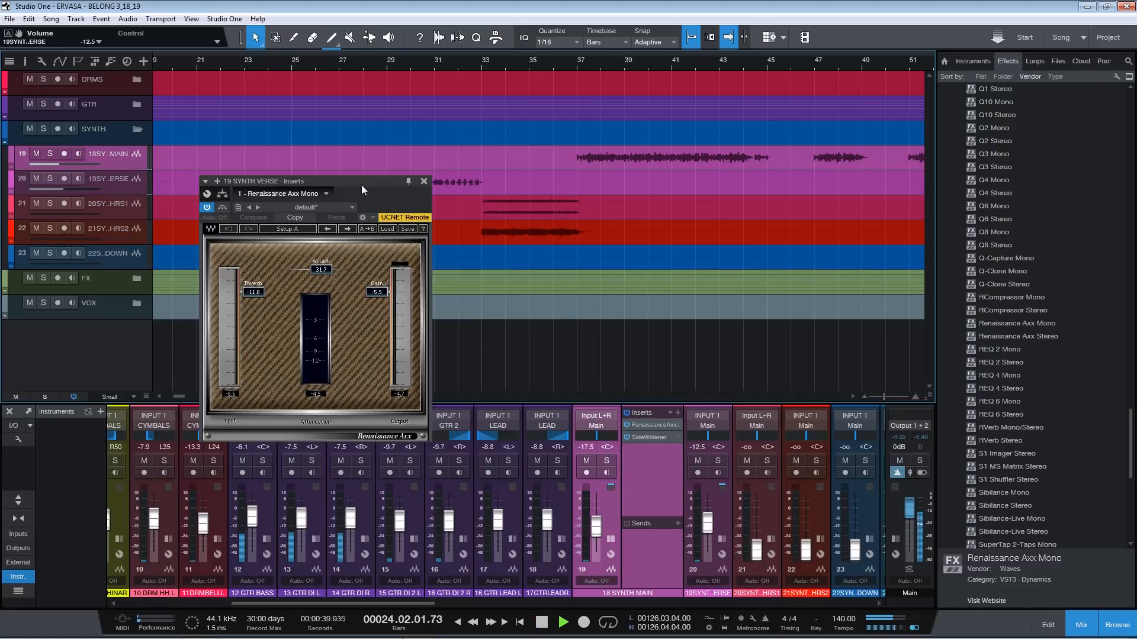
# - Set the SYNTH VERSE Renaissance Axx threshold to -16.4 and close the effect window
pyautogui.moveTo(367, 181); pyautogui.dragTo(351, 188)
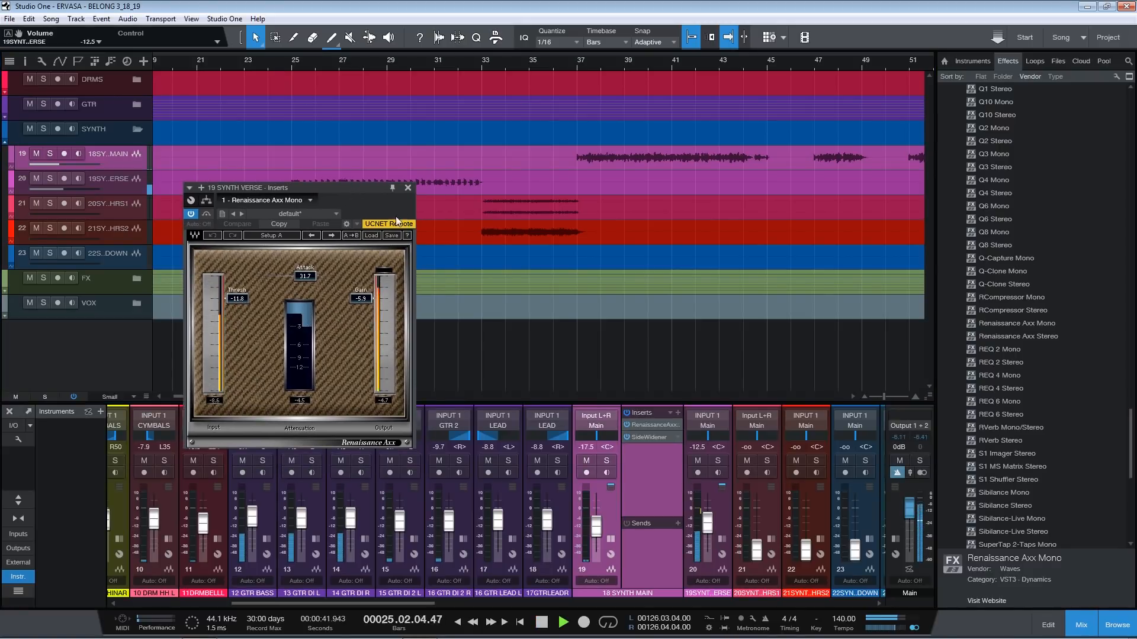
pyautogui.moveTo(237, 298); pyautogui.dragTo(237, 307)
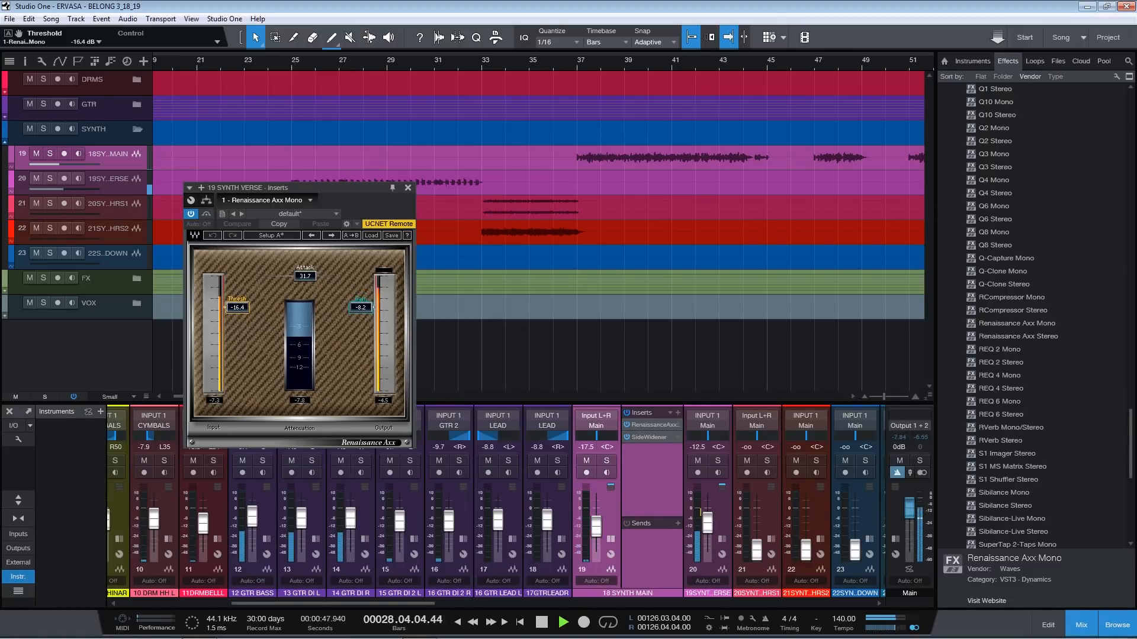
pyautogui.click(408, 187)
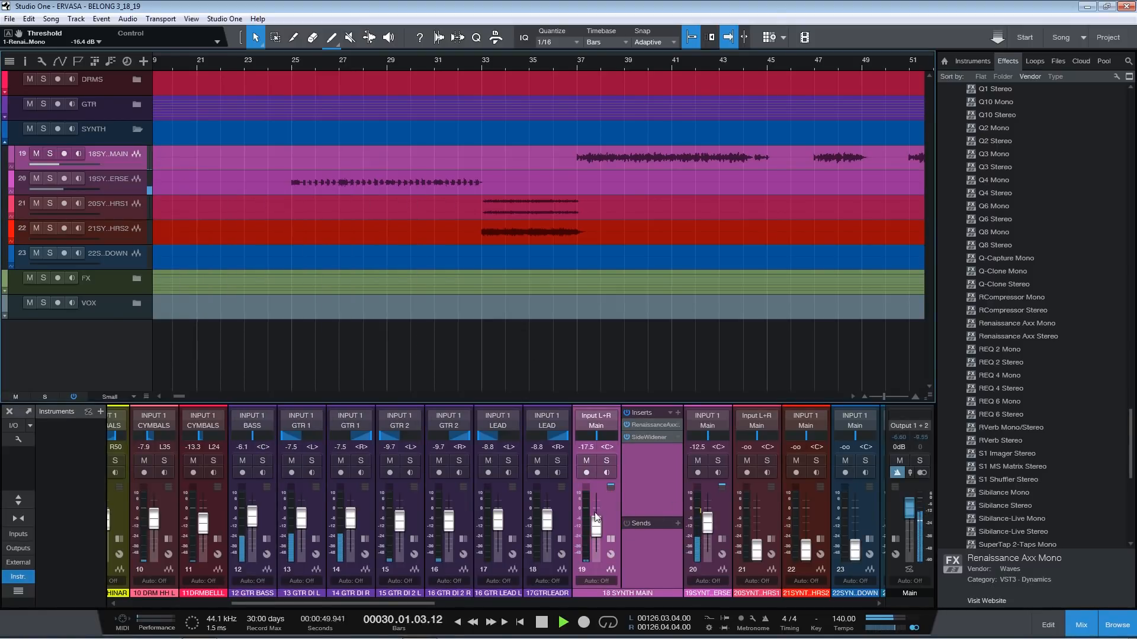
# - Collapse SYNTH MAIN's inserts, play from bar 37, raise its level to -16.7 dB and stop playback
pyautogui.click(610, 487)
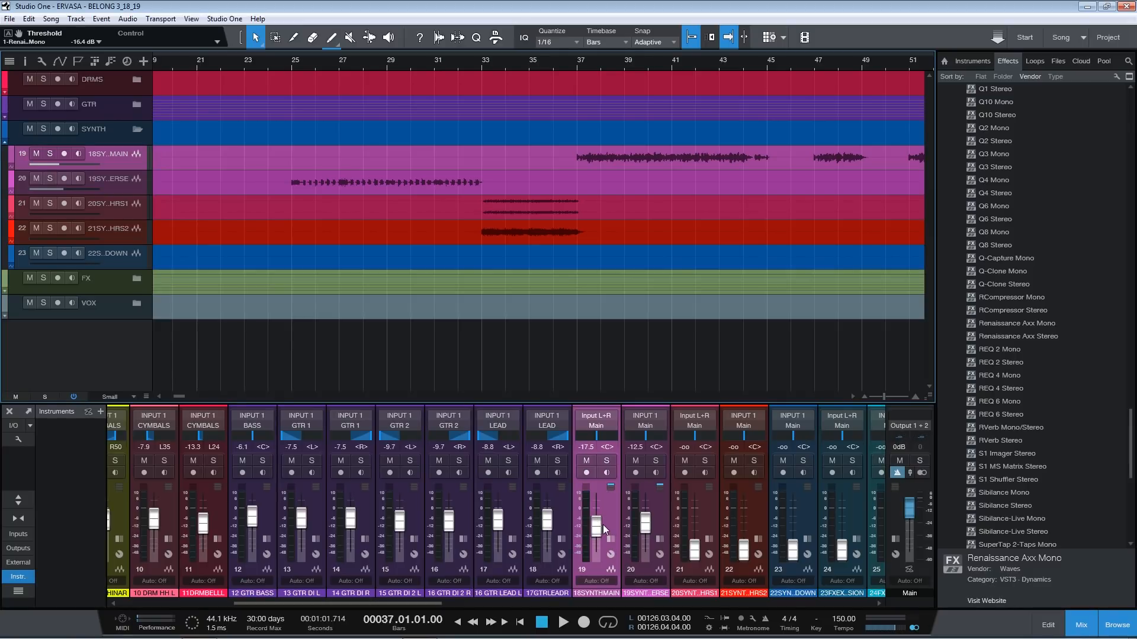
pyautogui.press('space')
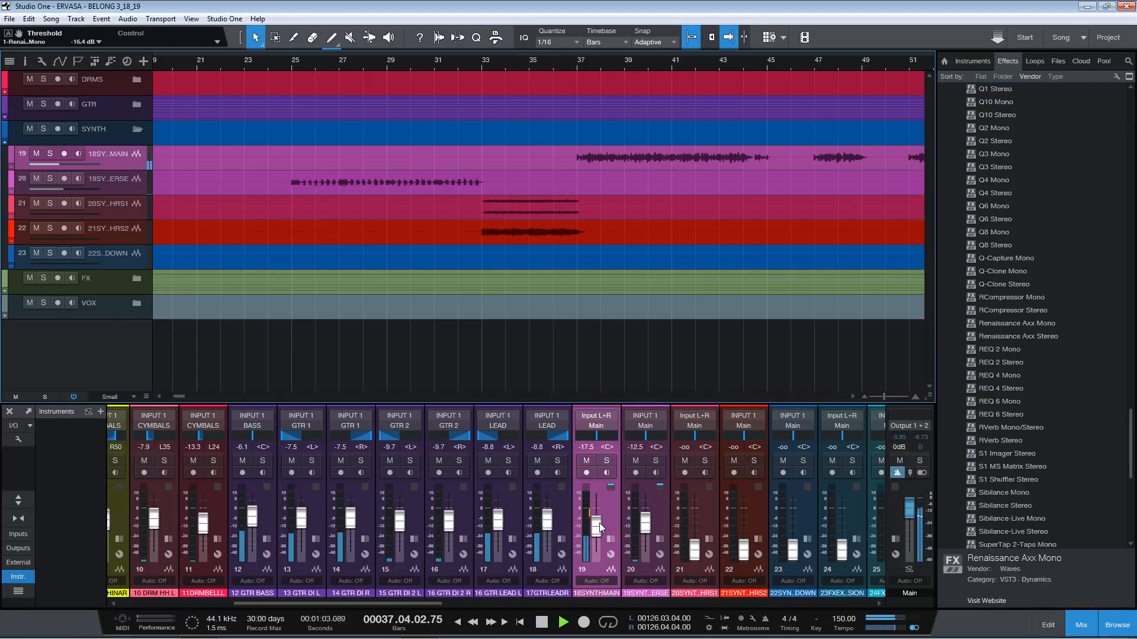
pyautogui.scroll(2, 599, 523)
pyautogui.press('space')
# - Audition SYNTH PRE CHRS 1 in solo from about bar 33 while trying a level of -13.9 dB, and end the solo
pyautogui.click(713, 508)
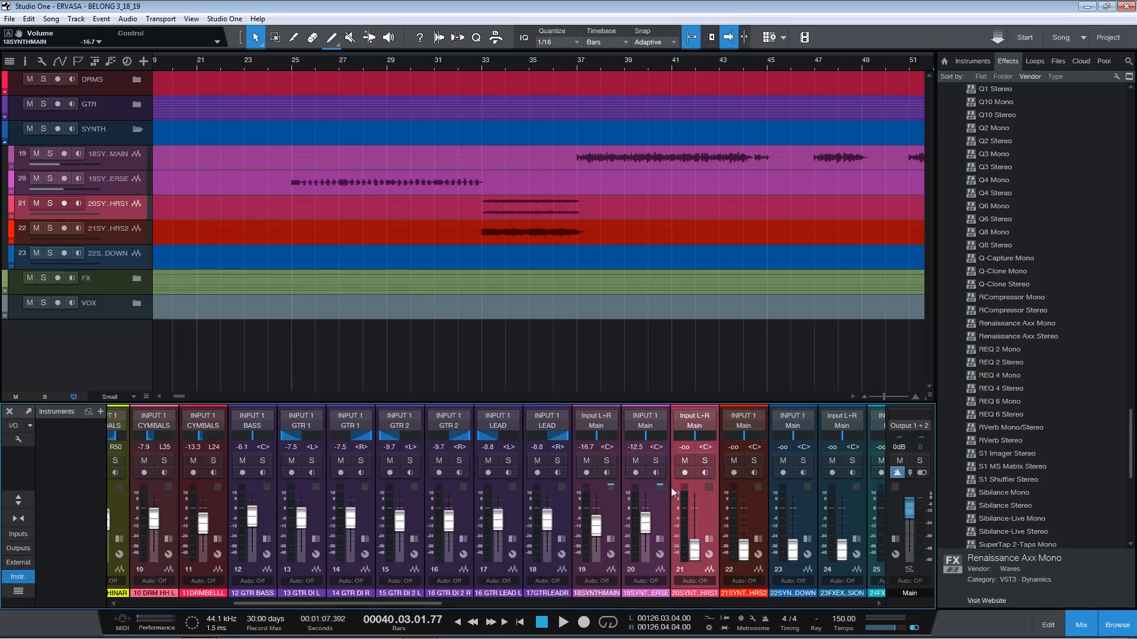
pyautogui.moveTo(153, 204); pyautogui.dragTo(169, 204)
pyautogui.moveTo(696, 549)
pyautogui.mouseDown()
pyautogui.moveTo(697, 516)
pyautogui.moveTo(696, 552)
pyautogui.mouseUp()
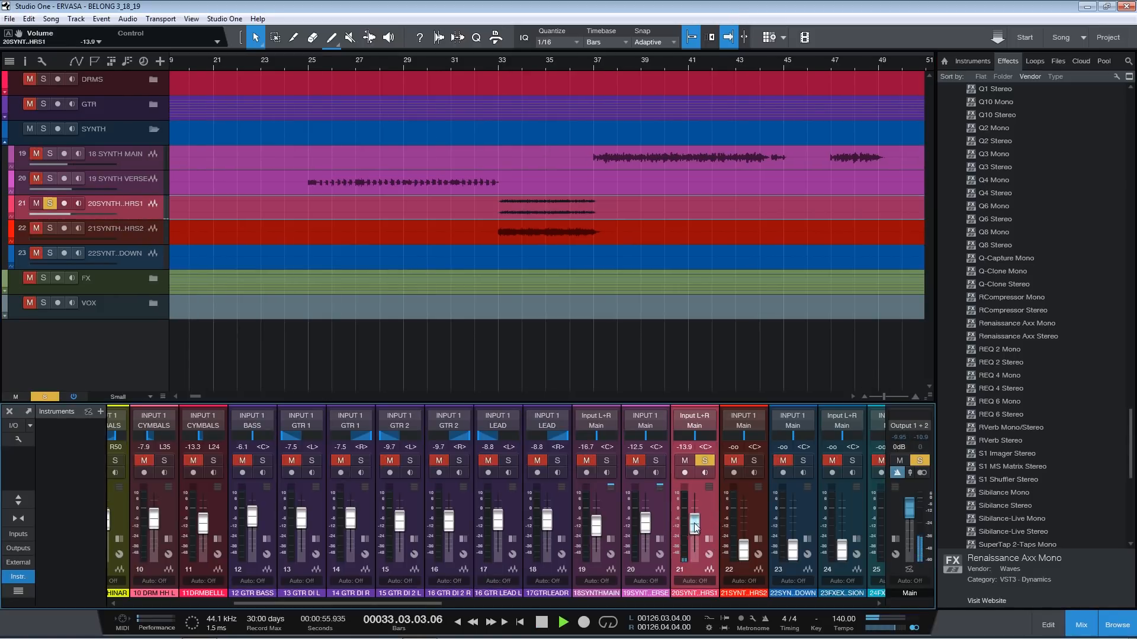
pyautogui.press('space')
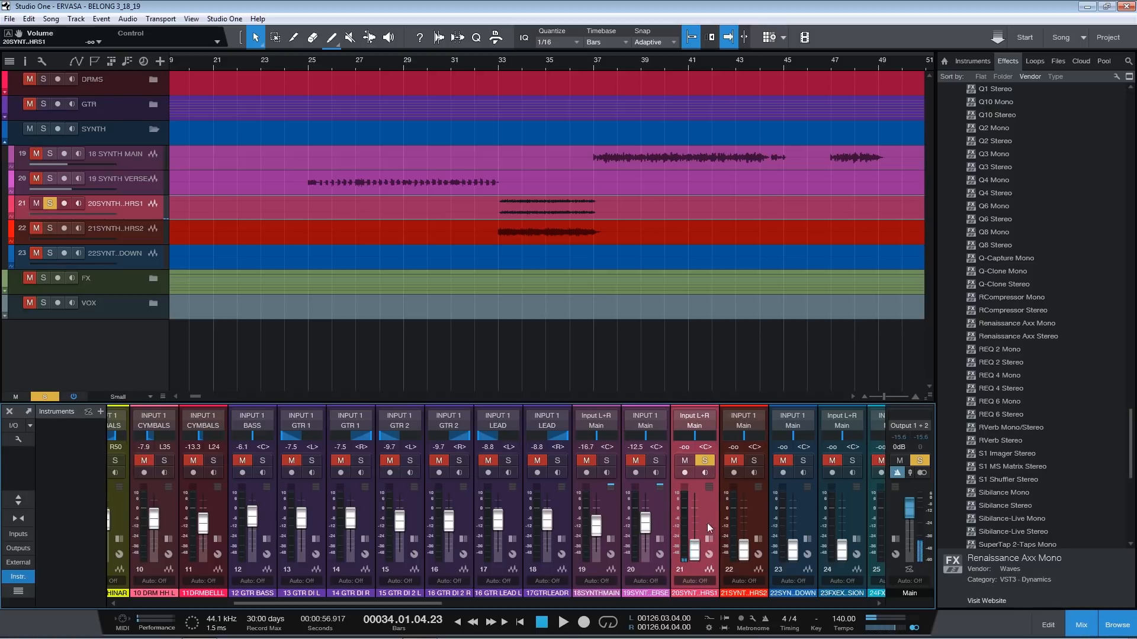
pyautogui.click(704, 462)
# - Play the pre-chorus from bar 33, set SYNTH PRE CHRS 2 to -12.1 dB and stop playback
pyautogui.click(755, 509)
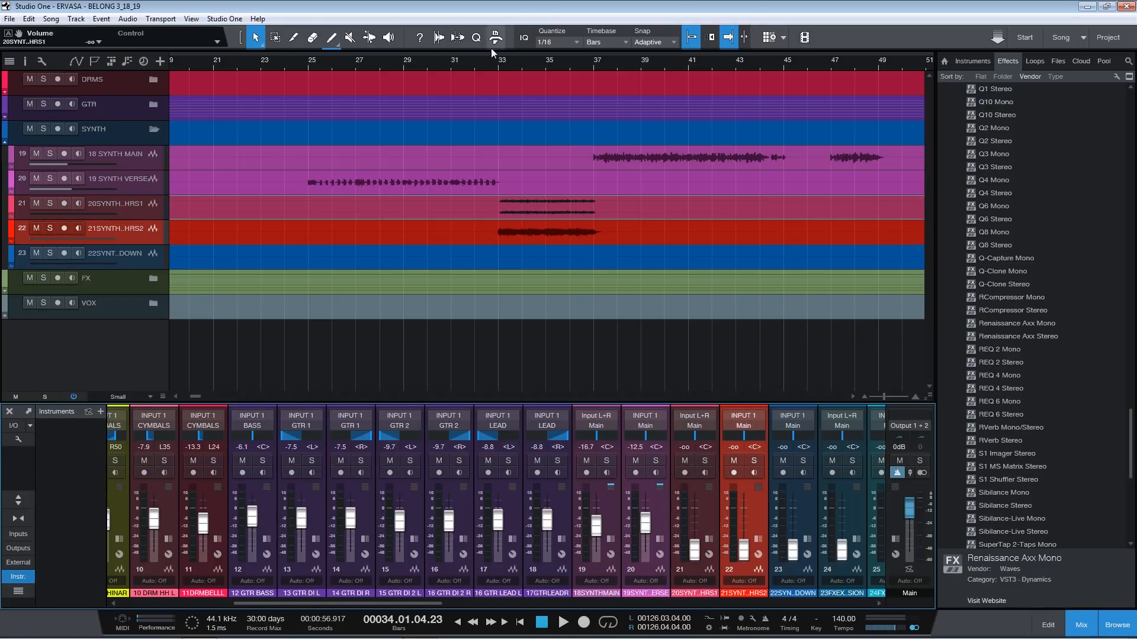
pyautogui.click(495, 64)
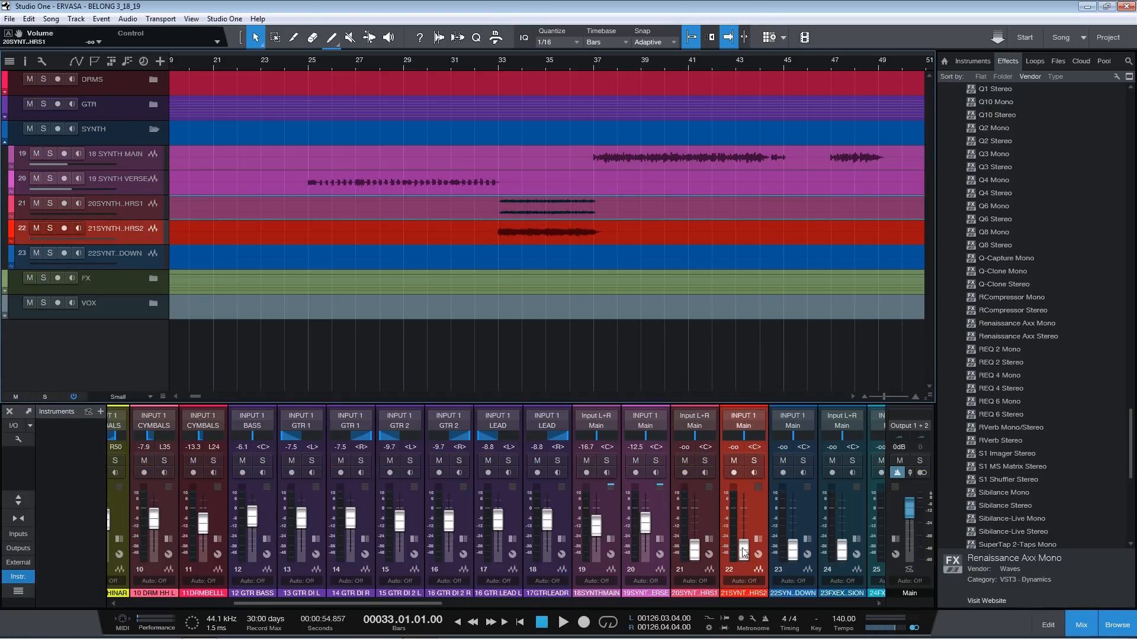
pyautogui.press('space')
pyautogui.moveTo(743, 551); pyautogui.dragTo(746, 526)
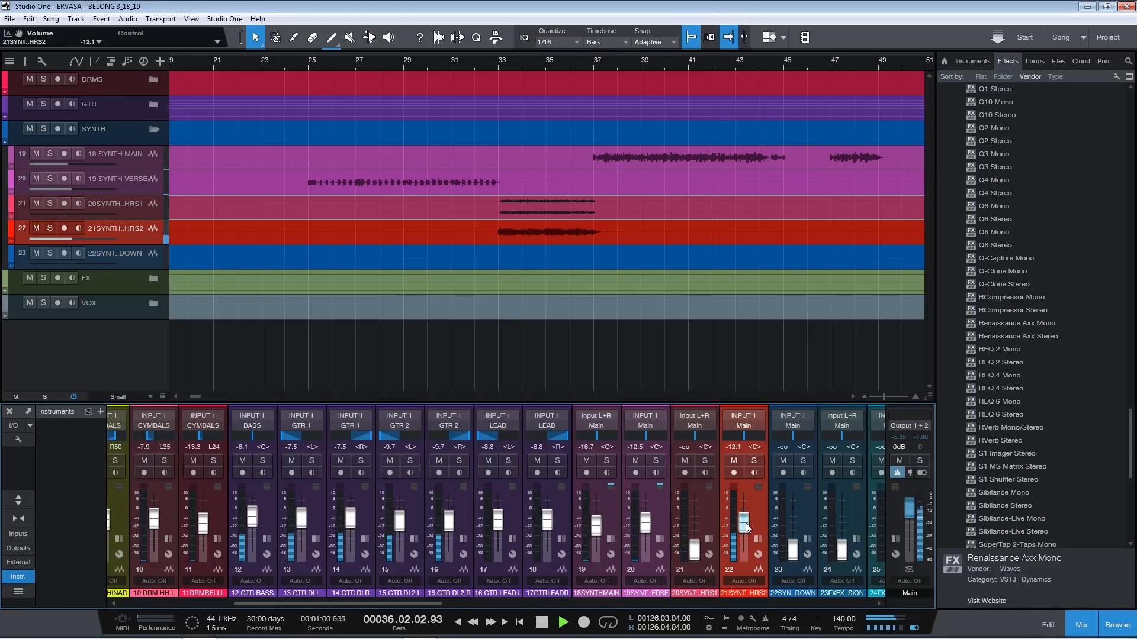
pyautogui.press('space')
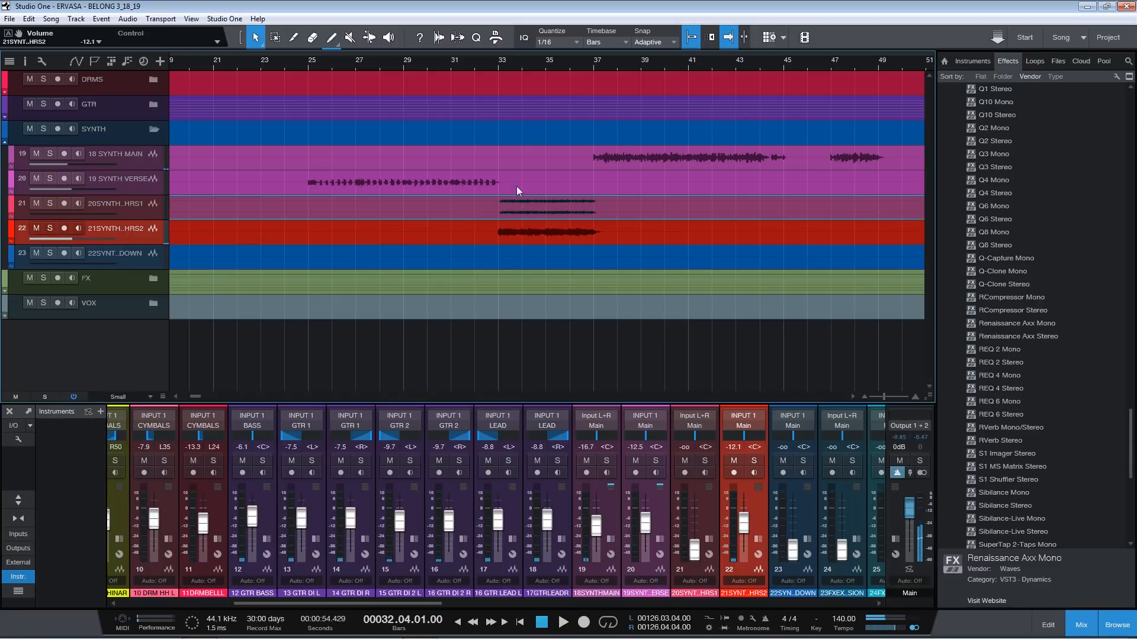
# - Play from bar 32, set SYNTH PRE CHRS 1 to -13.0 dB and stop playback
pyautogui.moveTo(687, 549); pyautogui.dragTo(702, 528)
pyautogui.press('space')
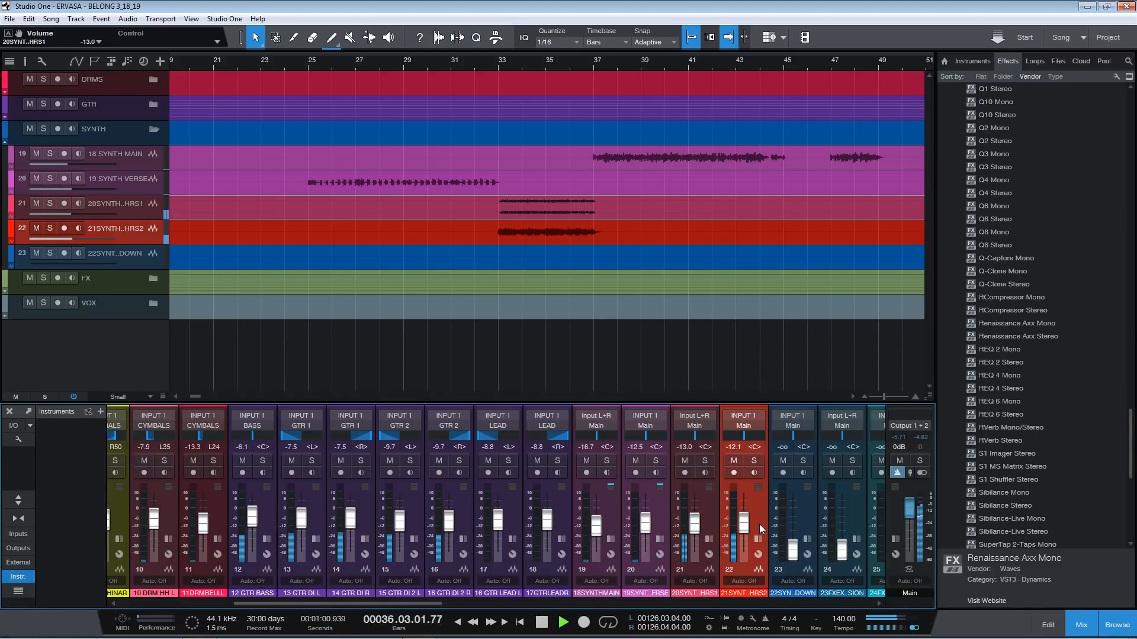
pyautogui.press('space')
# - Play the breakdown from bar 109, set SYNTH BREAKDOWN to -15.7 dB and stop playback
pyautogui.click(777, 518)
pyautogui.scroll(-6, 516, 60)
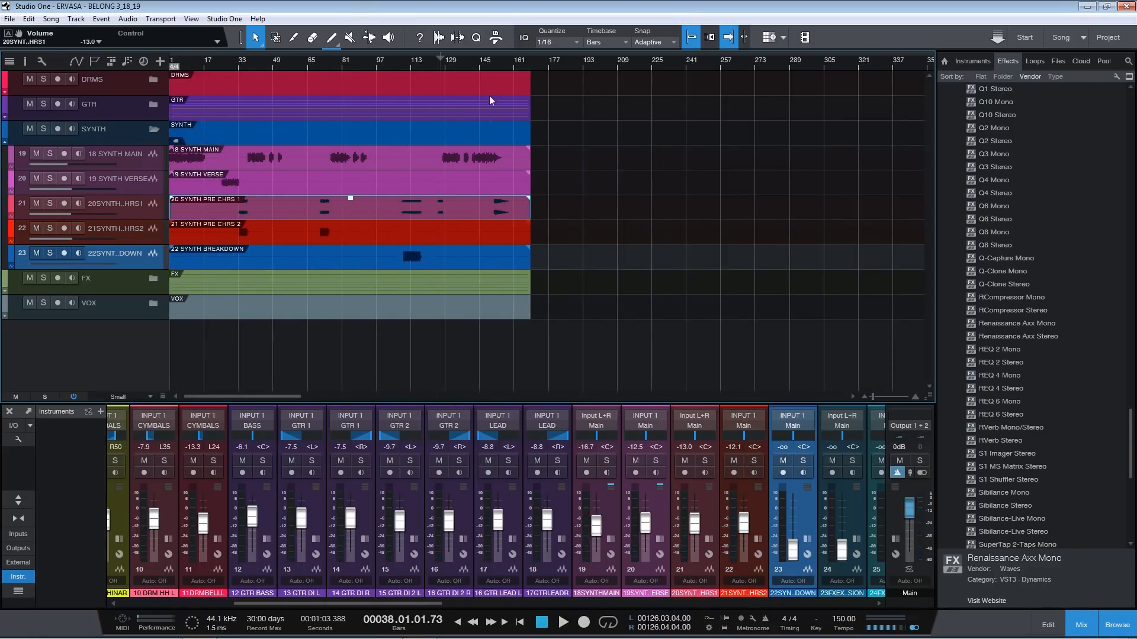
pyautogui.moveTo(402, 61); pyautogui.dragTo(444, 127)
pyautogui.click(406, 62)
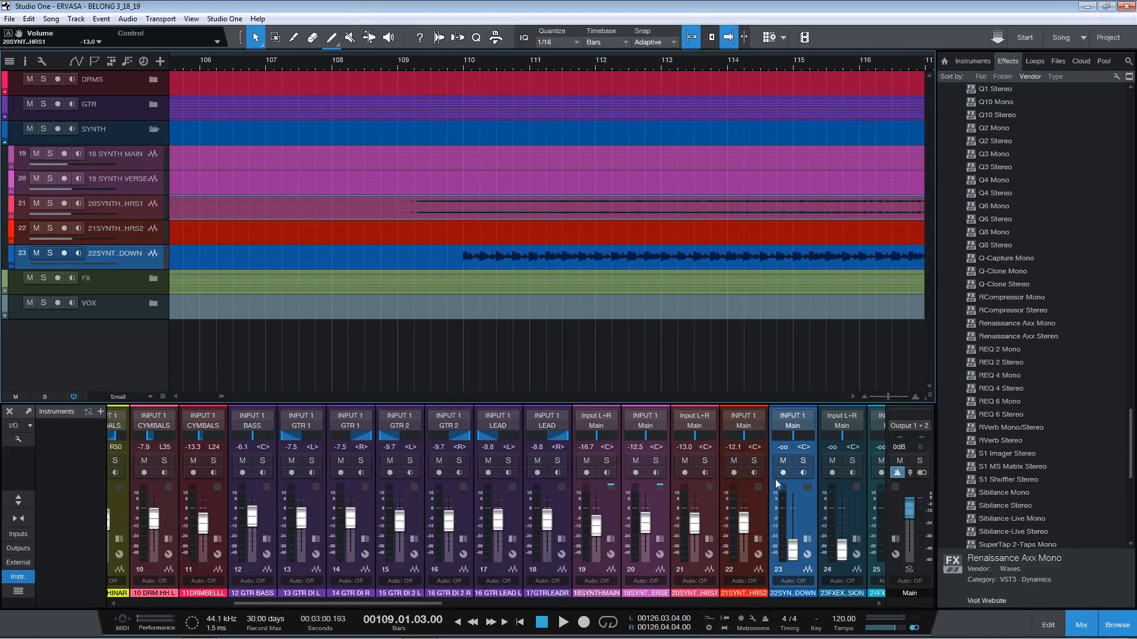
pyautogui.press('space')
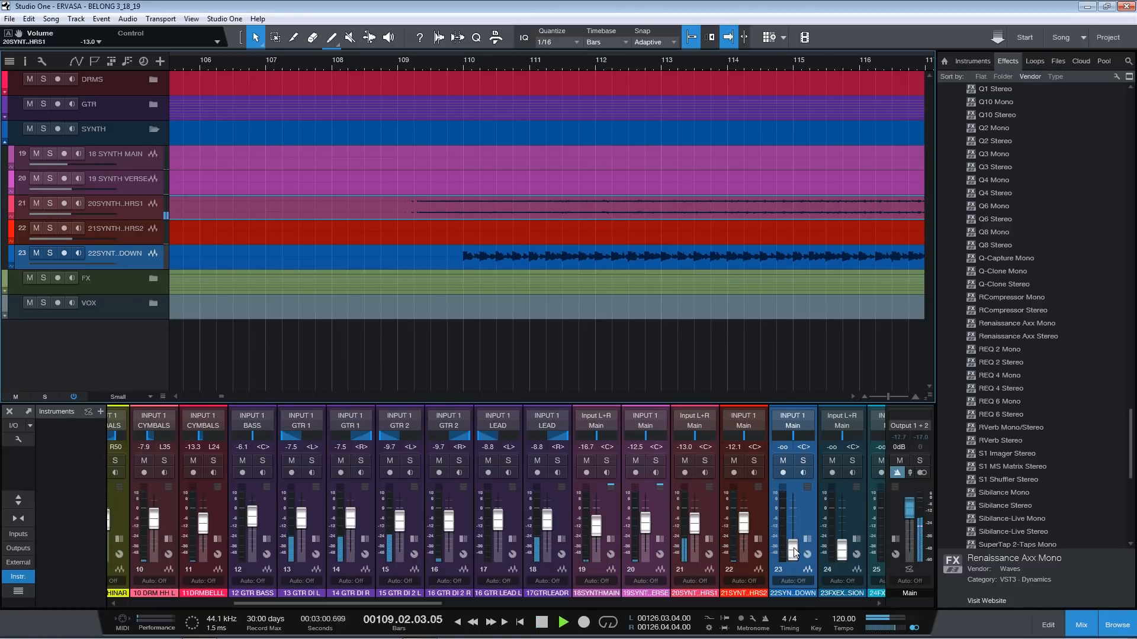
pyautogui.moveTo(794, 553); pyautogui.dragTo(794, 521)
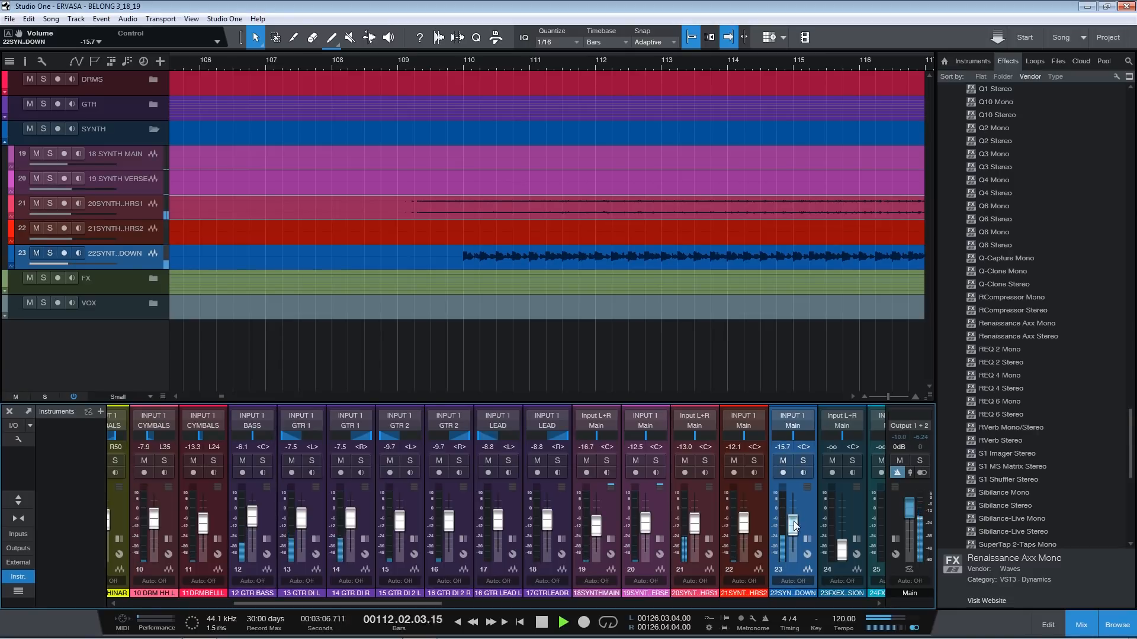
pyautogui.press('space')
# - Copy the Renaissance Axx and SideWidener inserts from SYNTH MAIN to SYNTH BREAKDOWN and play the breakdown
pyautogui.doubleClick(796, 517)
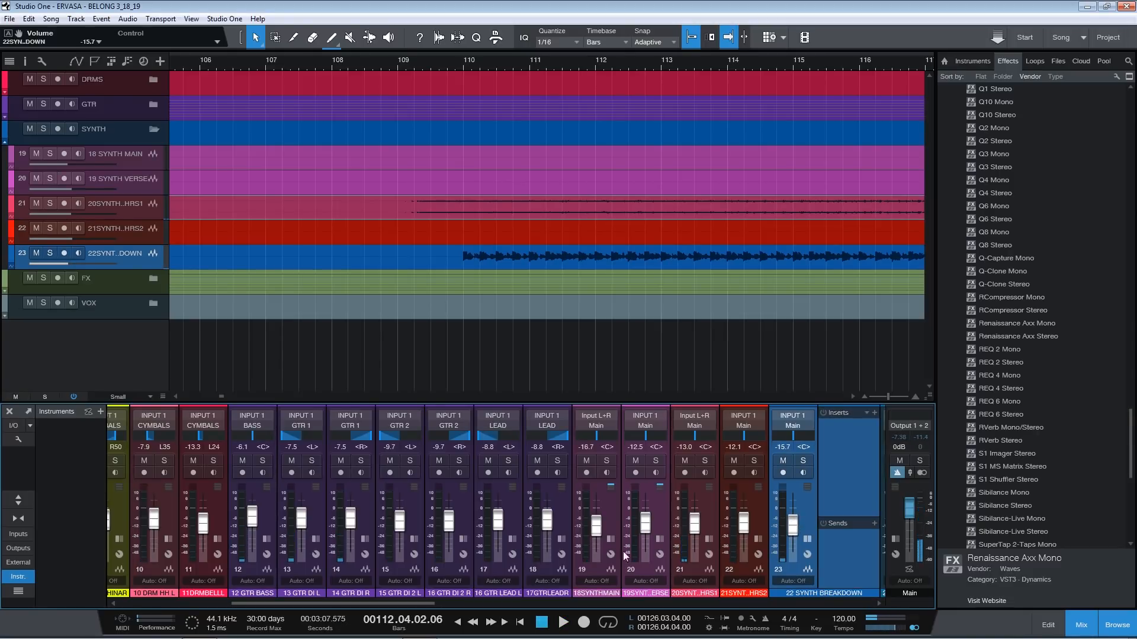
pyautogui.doubleClick(612, 520)
pyautogui.click(676, 601)
pyautogui.press('space')
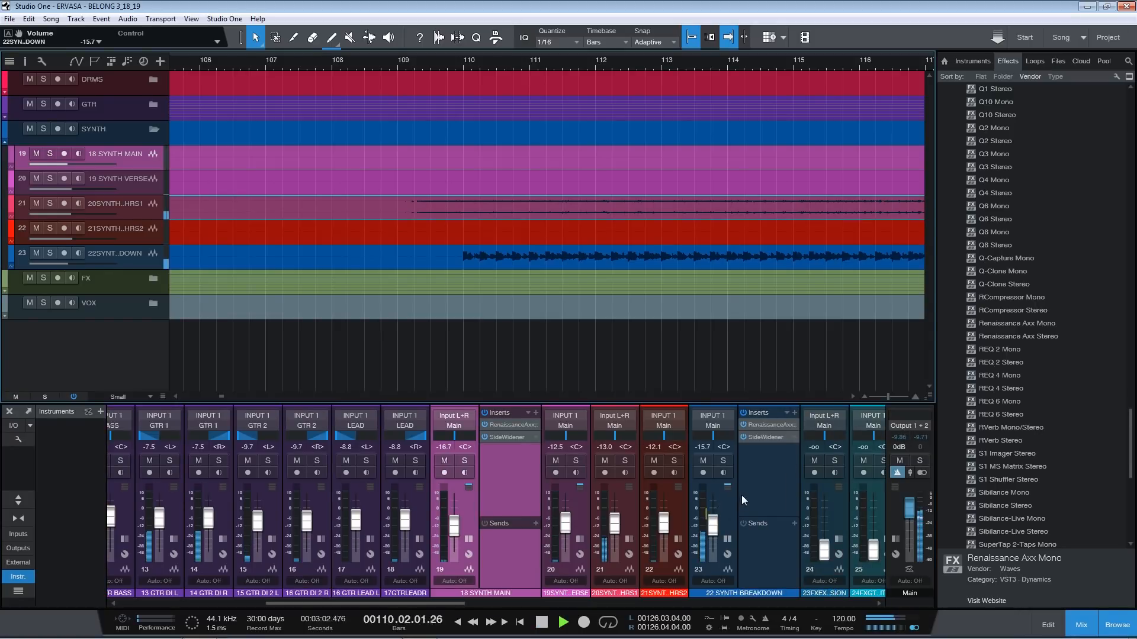
# - Switch the SYNTH BREAKDOWN track from mono to stereo and restart playback from about bar 109
pyautogui.press('space')
pyautogui.moveTo(148, 270)
pyautogui.mouseDown()
pyautogui.moveTo(101, 281)
pyautogui.moveTo(137, 270)
pyautogui.mouseUp()
pyautogui.click(110, 275)
pyautogui.press('space')
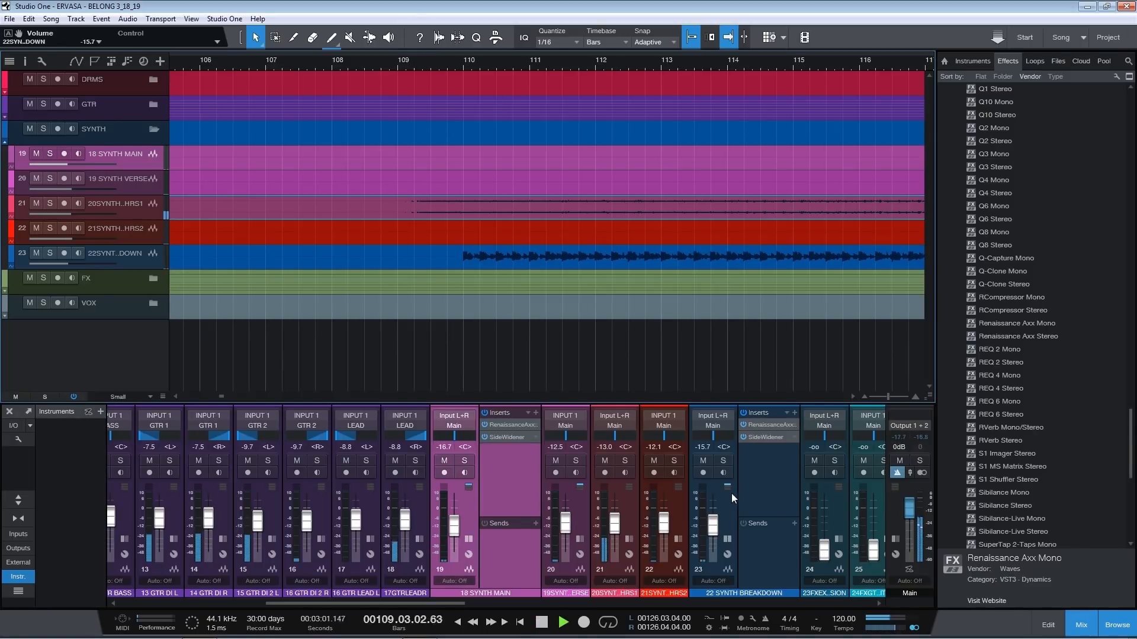
# - Set SYNTH BREAKDOWN to -18.3 dB, collapse the open insert racks on it and SYNTH MAIN, and save the song
pyautogui.doubleClick(471, 514)
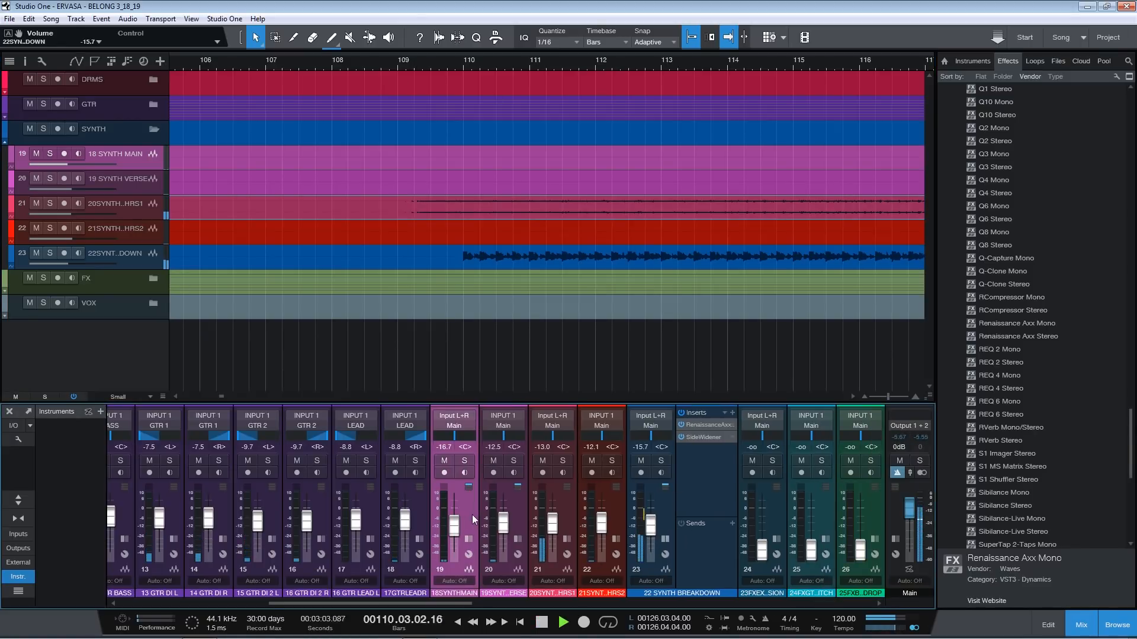
pyautogui.scroll(-3, 652, 527)
pyautogui.moveTo(651, 524); pyautogui.dragTo(651, 524)
pyautogui.doubleClick(669, 512)
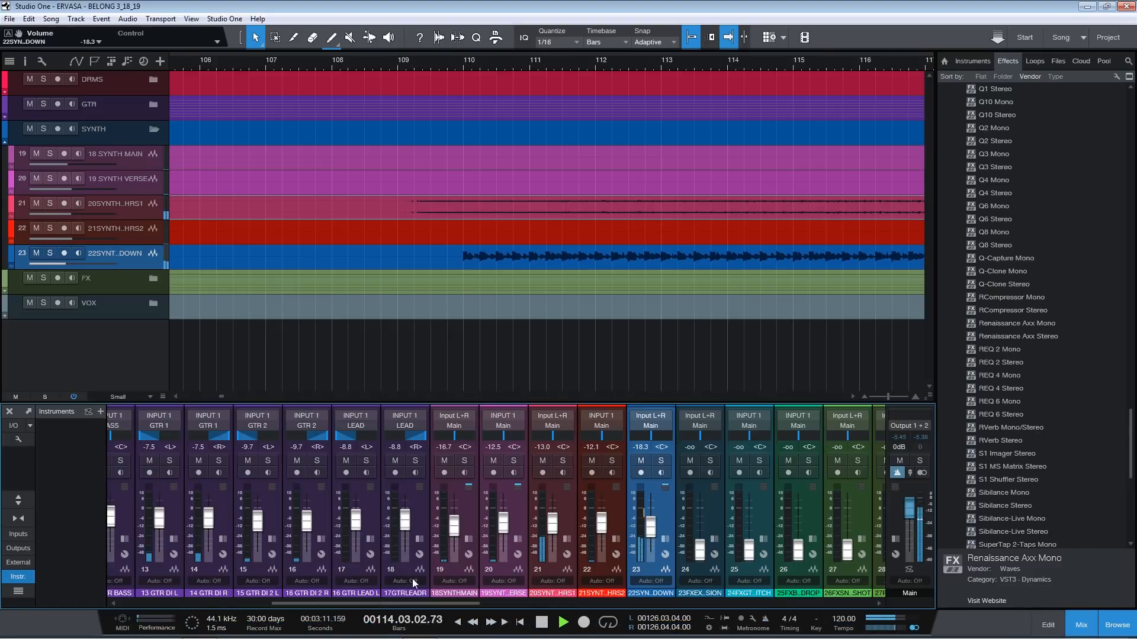
pyautogui.hotkey('ctrl', 's')
# - Stop playback, collapse the SYNTH folder and expand the FX folder to show its tracks
pyautogui.moveTo(473, 604); pyautogui.dragTo(489, 602)
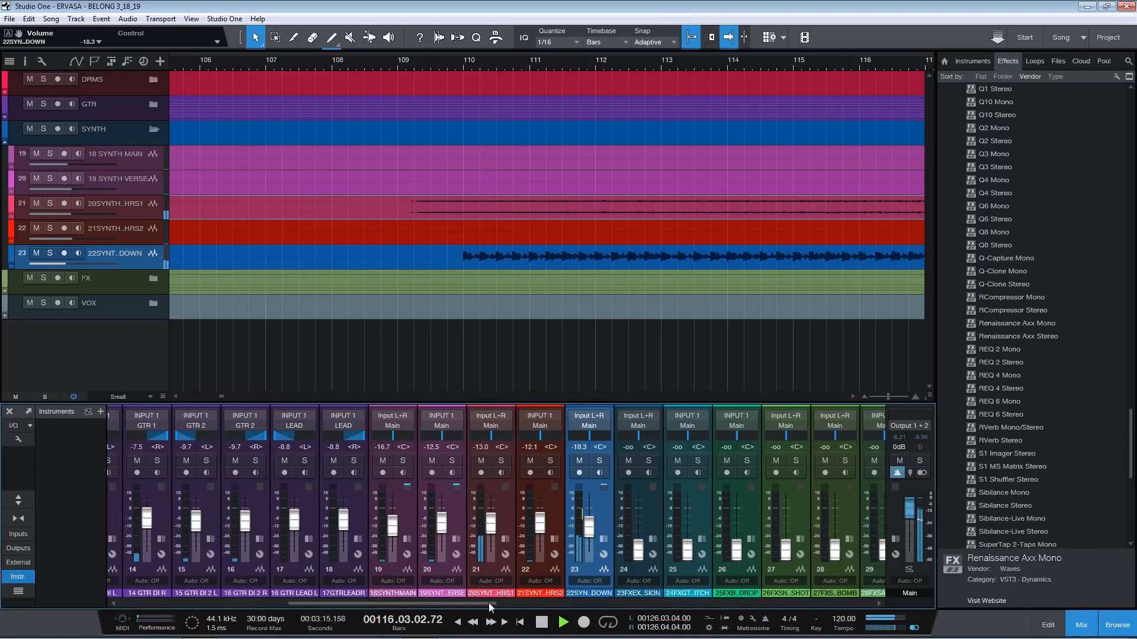
pyautogui.moveTo(478, 58); pyautogui.dragTo(610, 32)
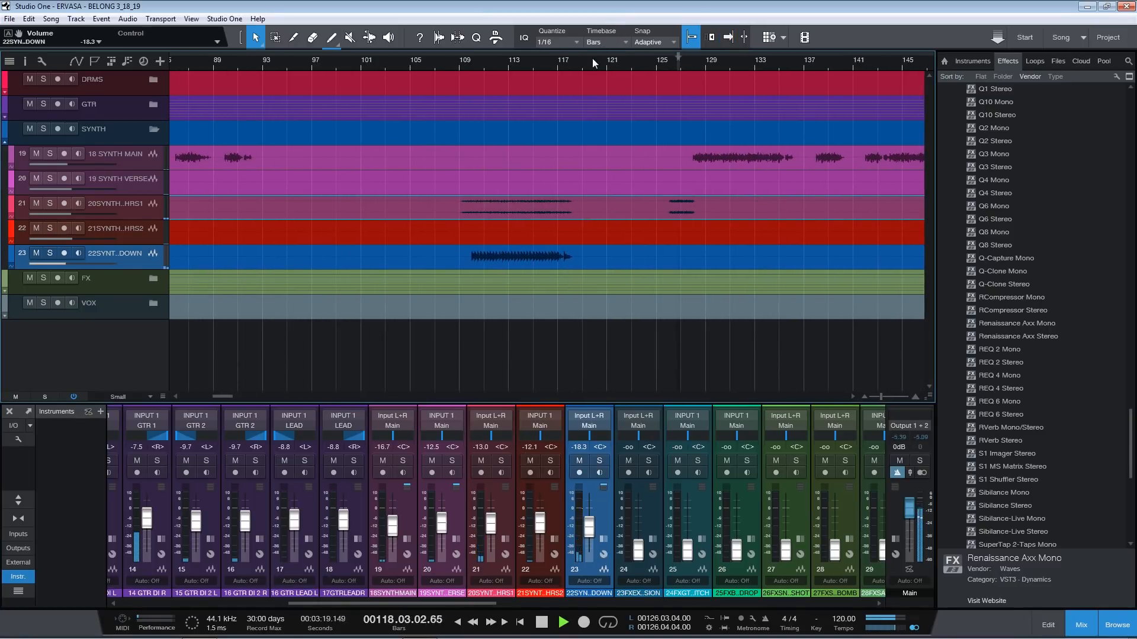
pyautogui.press('f')
pyautogui.press('space')
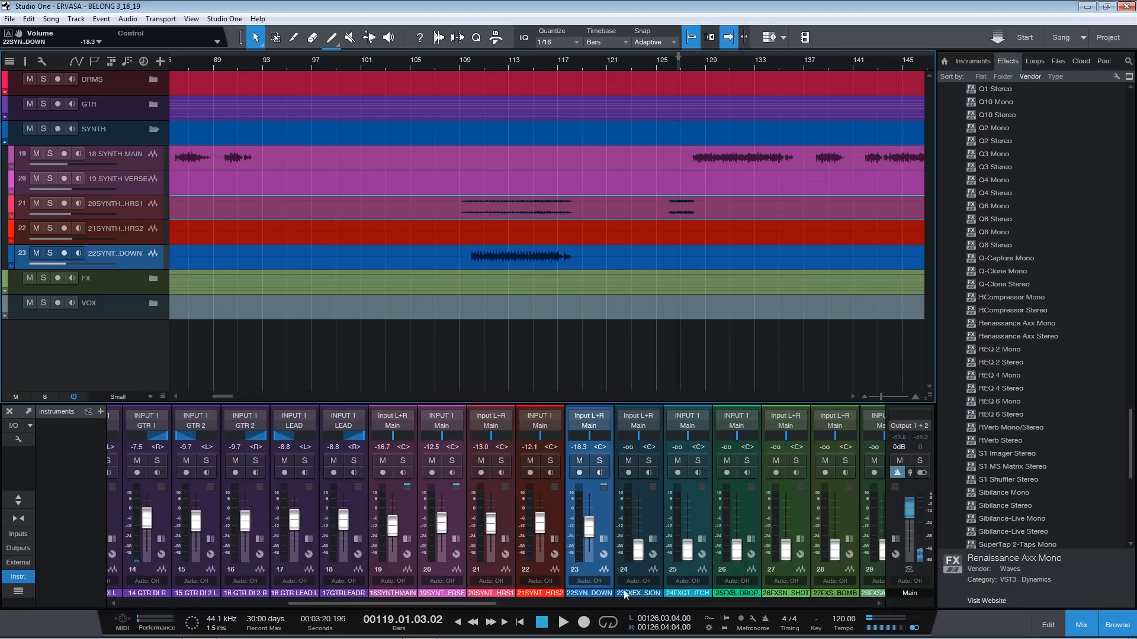
pyautogui.rightClick(403, 519)
pyautogui.click(469, 436)
pyautogui.doubleClick(860, 593)
pyautogui.write('SYNTH')
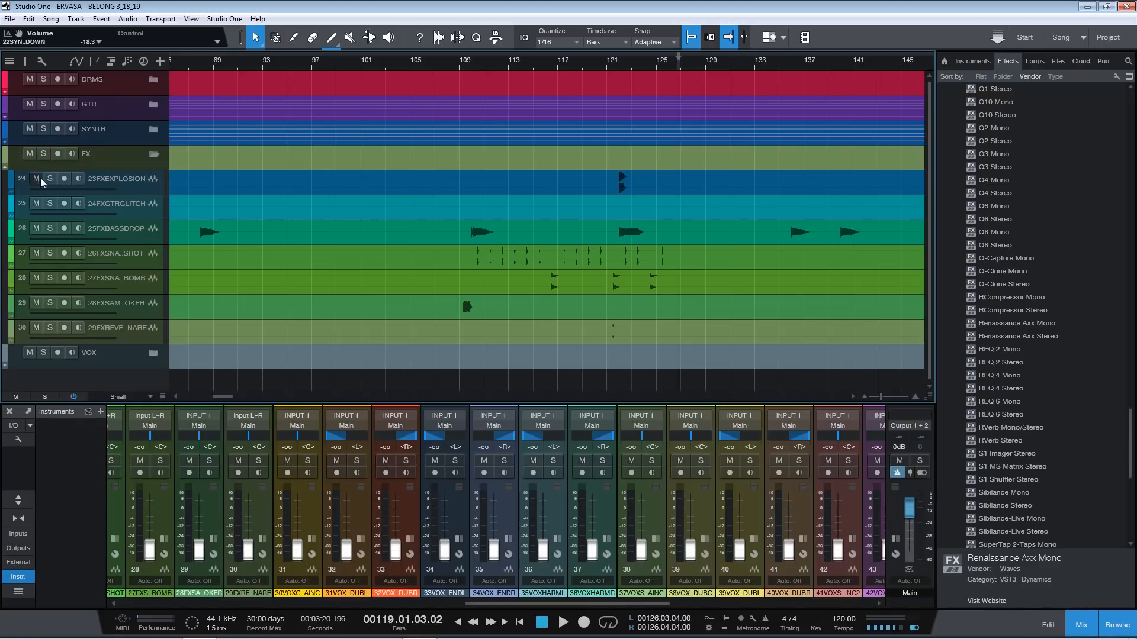
# - Play from bar 7, set FX EXPLOSION to -11.2 dB and replay the explosion from about bar 8
pyautogui.moveTo(284, 63); pyautogui.dragTo(452, 21)
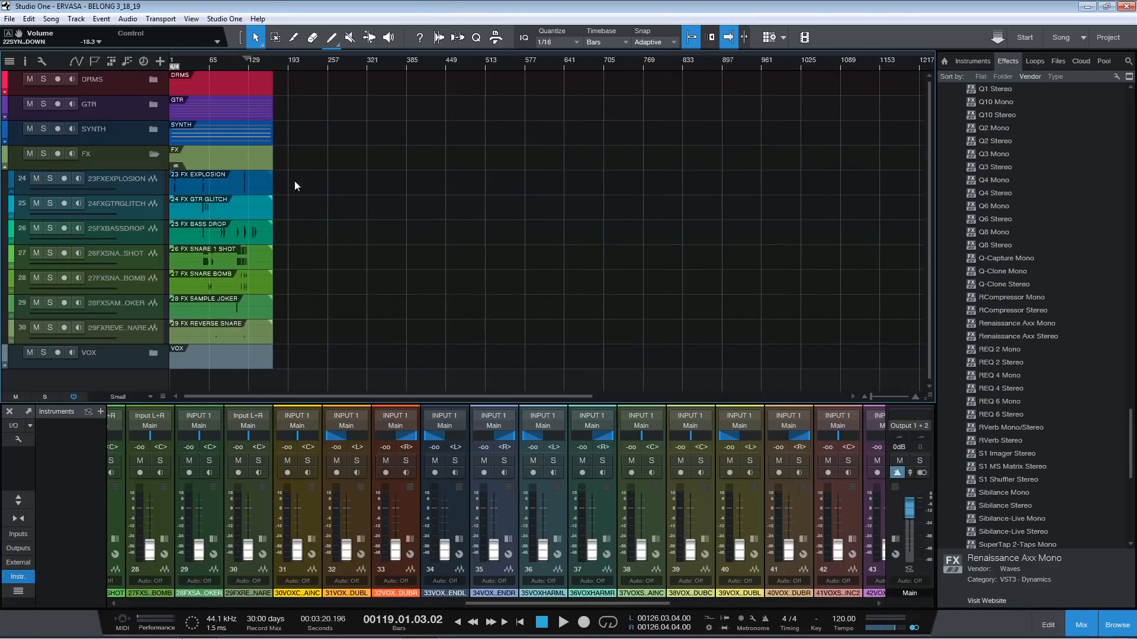
pyautogui.moveTo(266, 62); pyautogui.dragTo(558, 114)
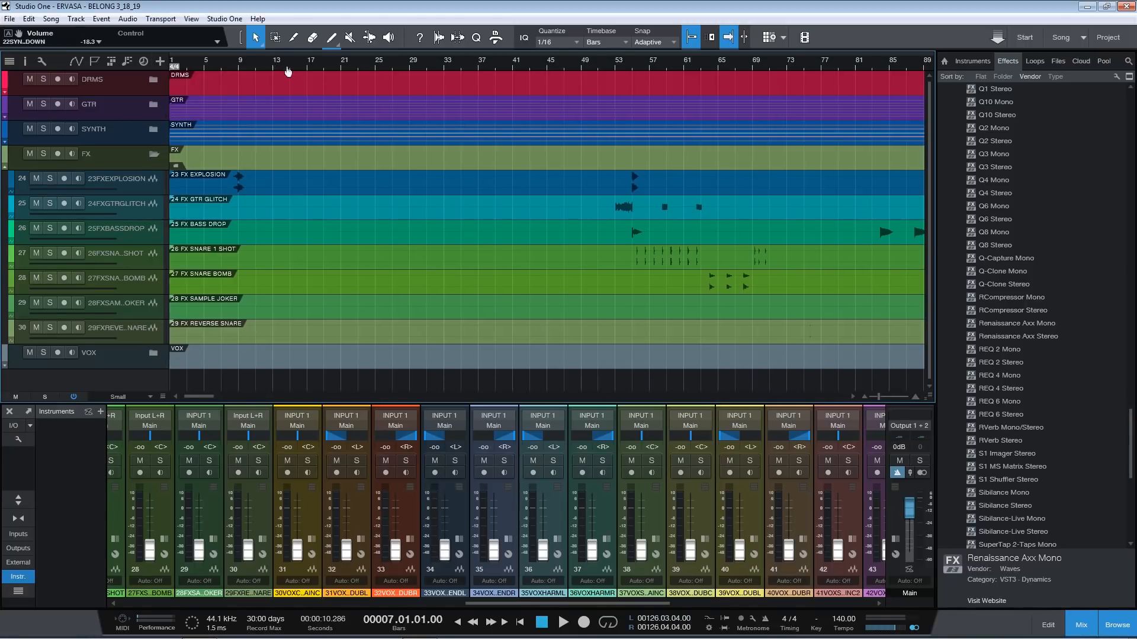
pyautogui.moveTo(276, 66); pyautogui.dragTo(330, 80)
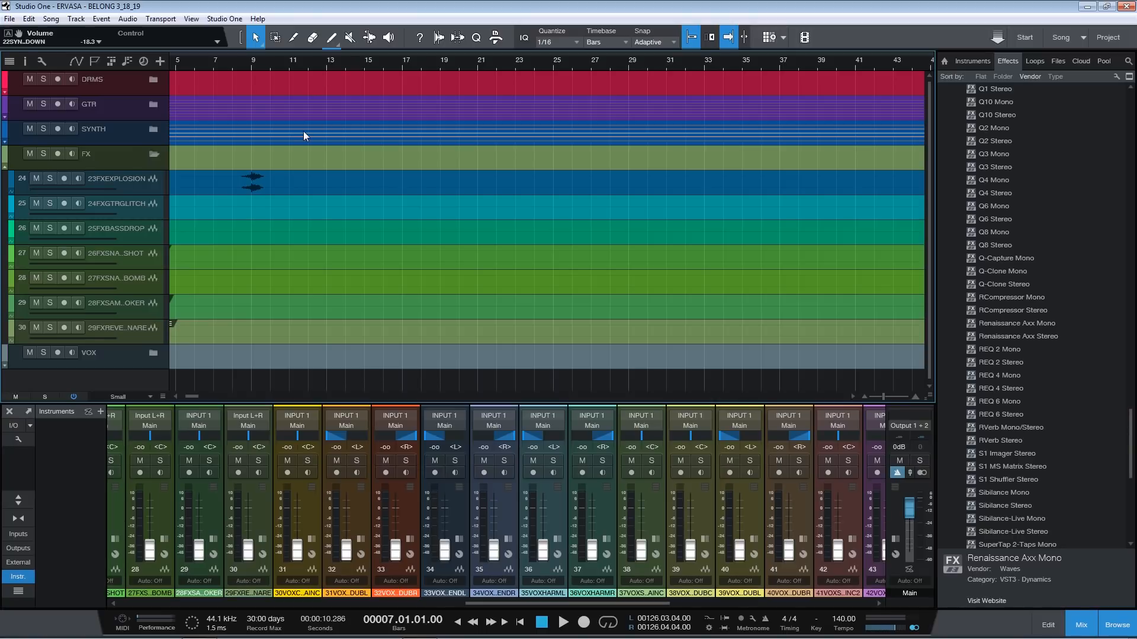
pyautogui.press('space')
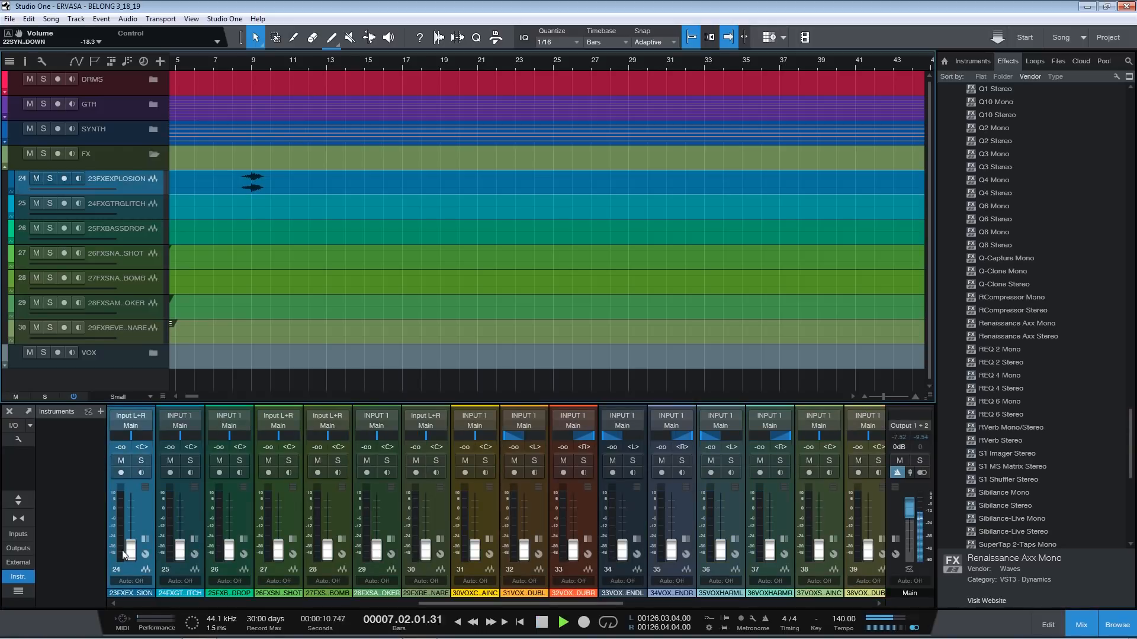
pyautogui.moveTo(131, 552); pyautogui.dragTo(140, 525)
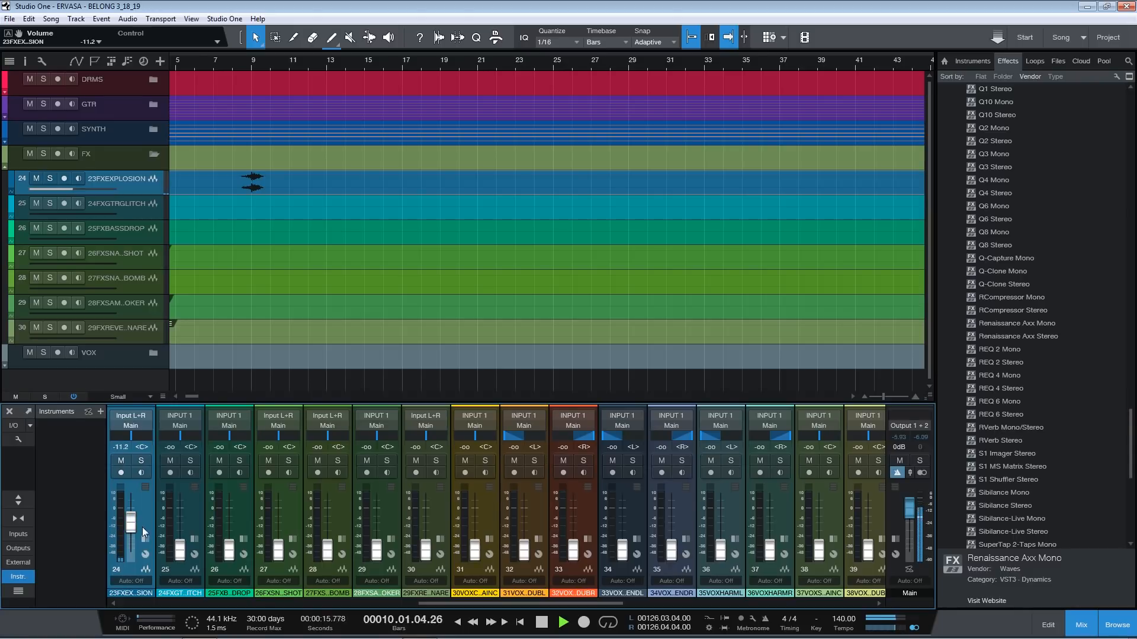
pyautogui.click(231, 65)
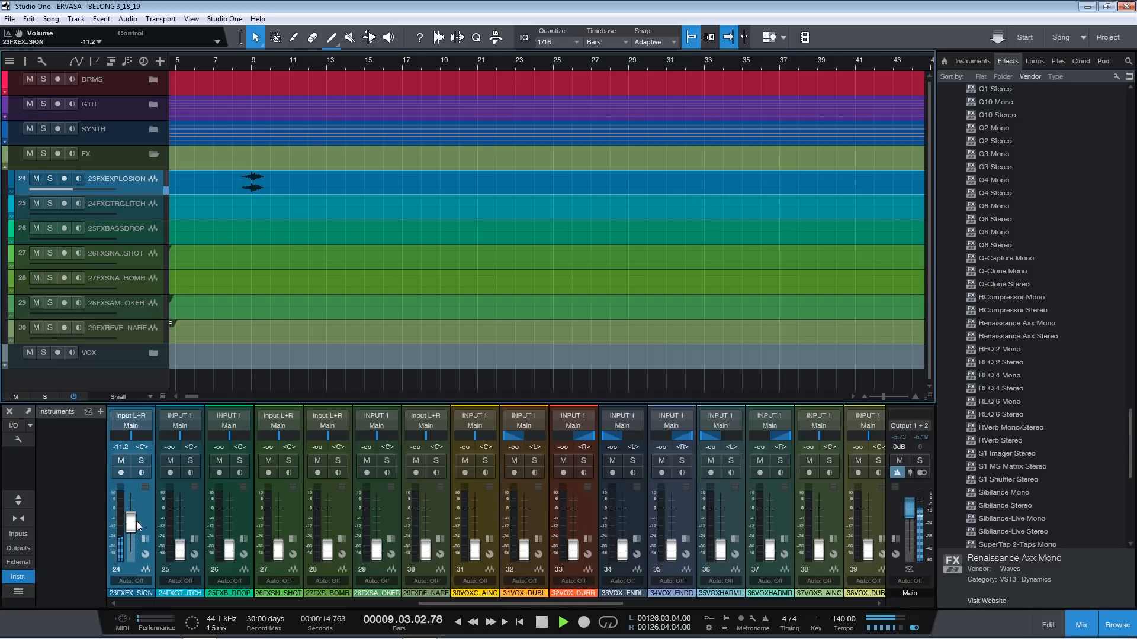
# - Play the guitar glitch from just before bar 53 and set FX GTR GLITCH to -13.3 dB
pyautogui.click(190, 514)
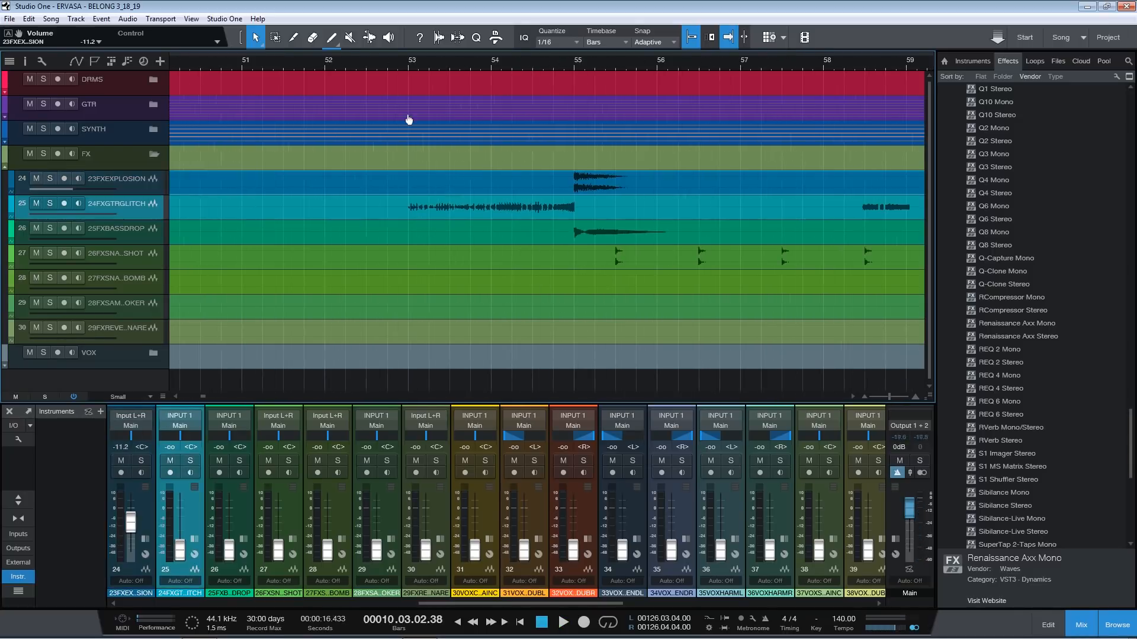
pyautogui.moveTo(180, 551); pyautogui.dragTo(181, 525)
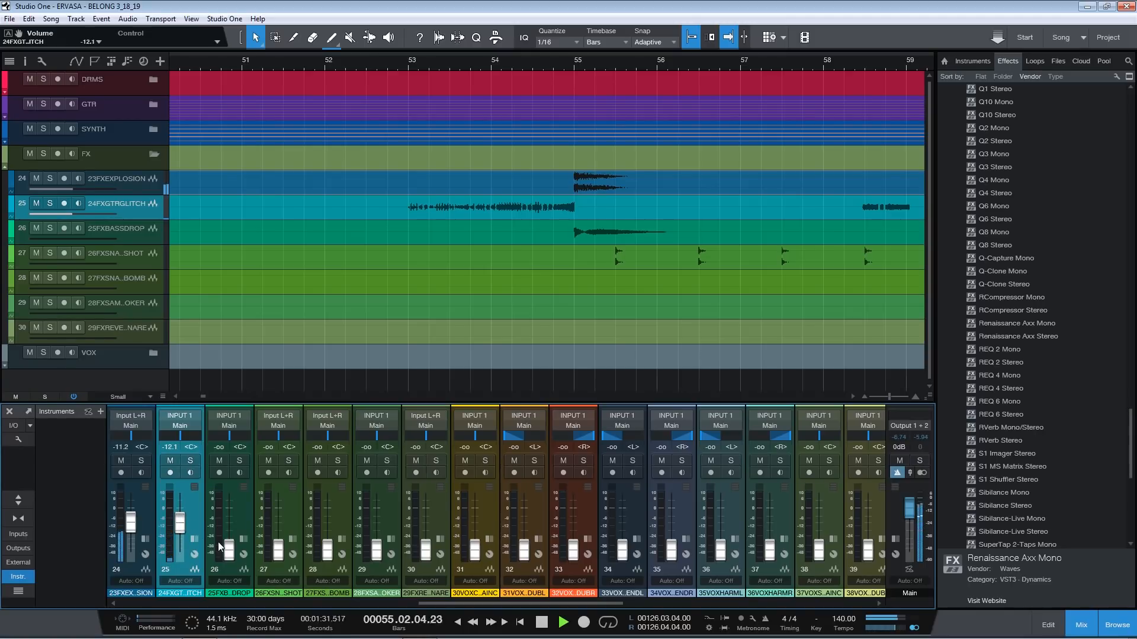
pyautogui.press('space')
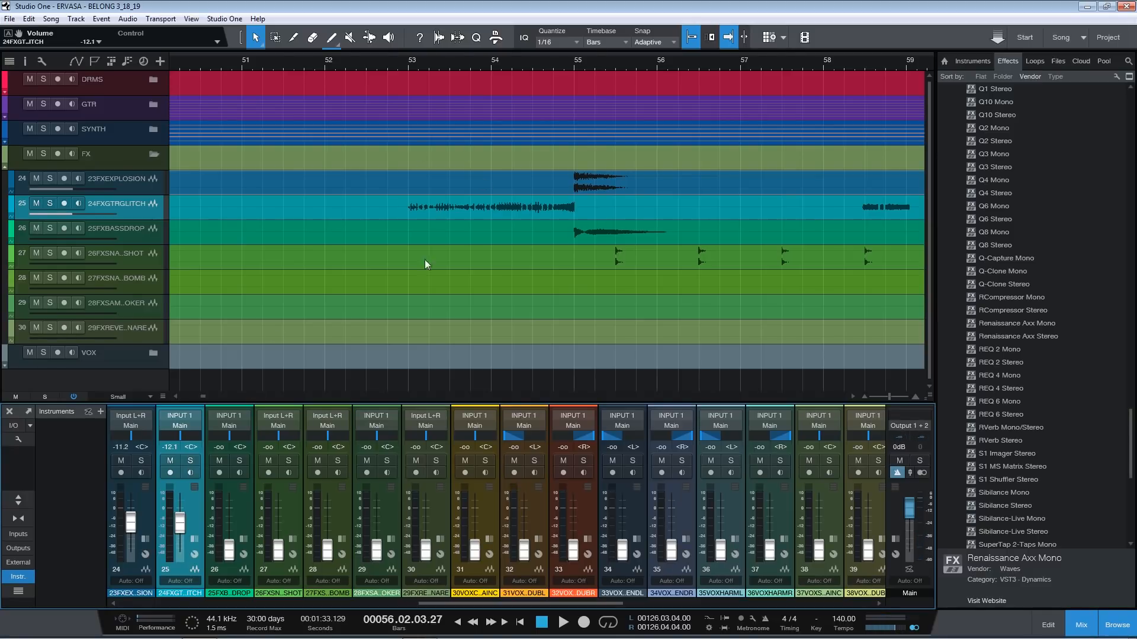
pyautogui.click(403, 65)
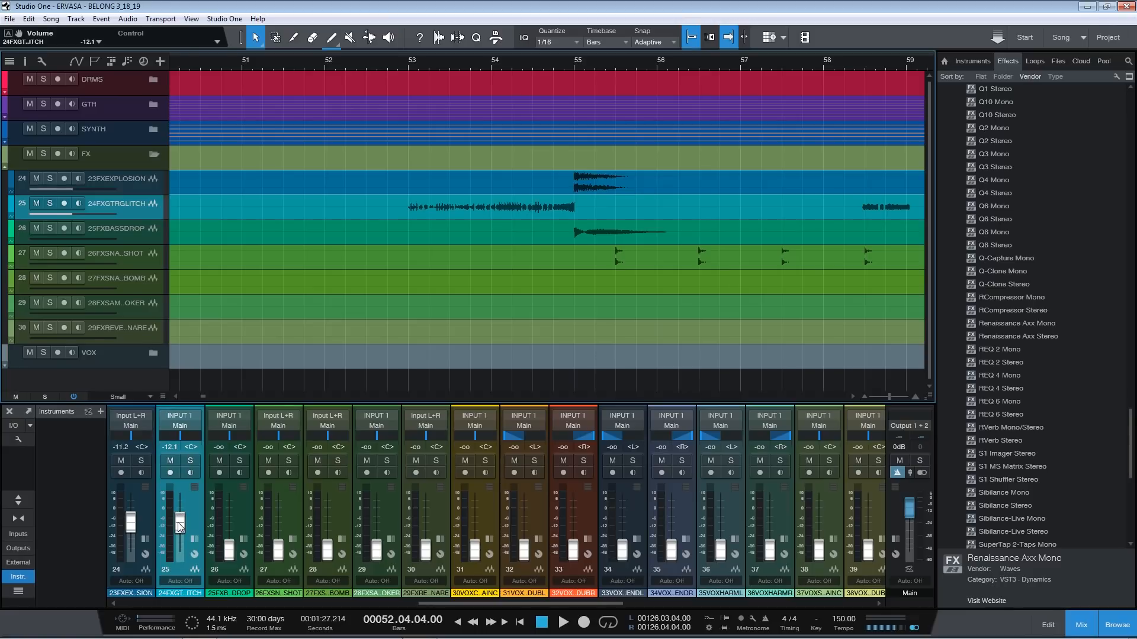
pyautogui.press('space')
pyautogui.moveTo(179, 526); pyautogui.dragTo(179, 527)
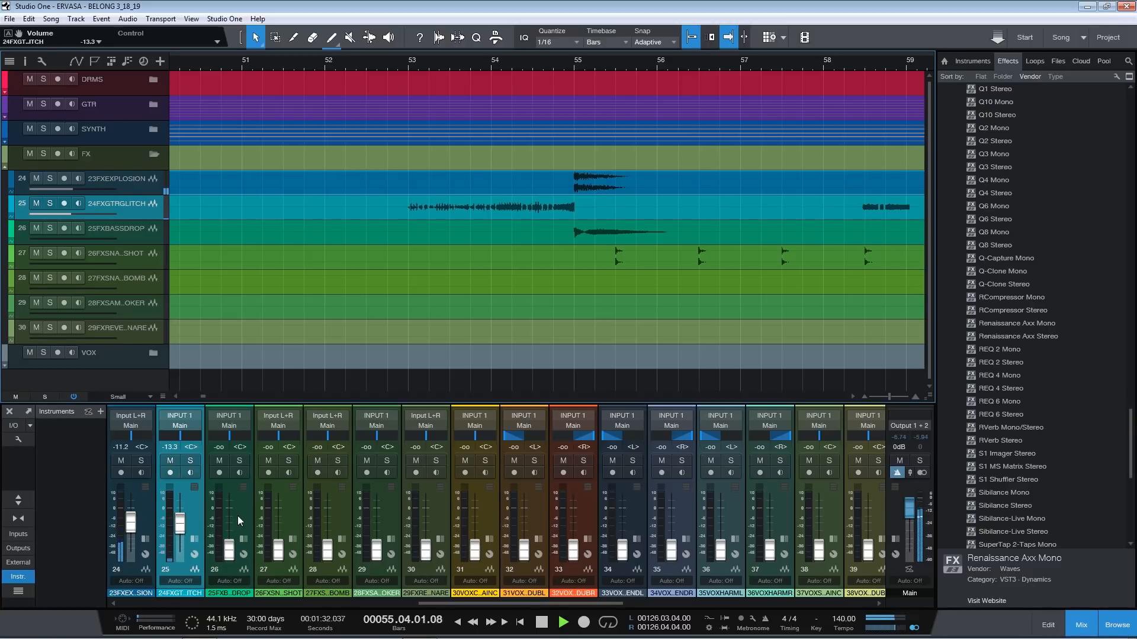
# - Set FX BASS DROP to -5.4 dB while playing through bar 55, and stop playback
pyautogui.click(229, 549)
pyautogui.press('space')
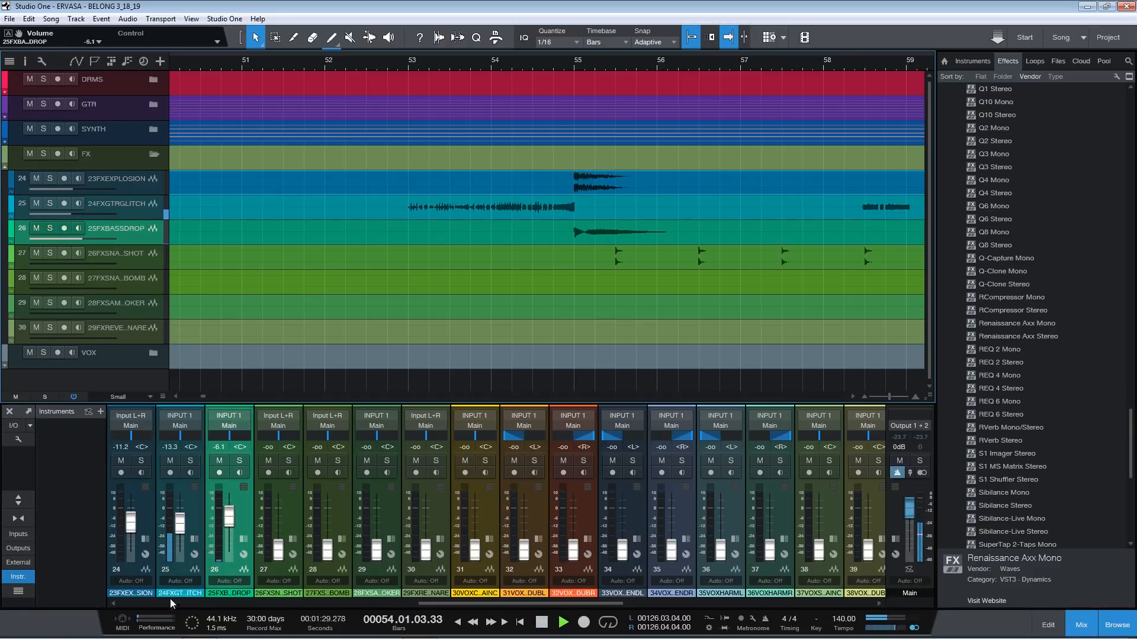
pyautogui.scroll(1, 229, 518)
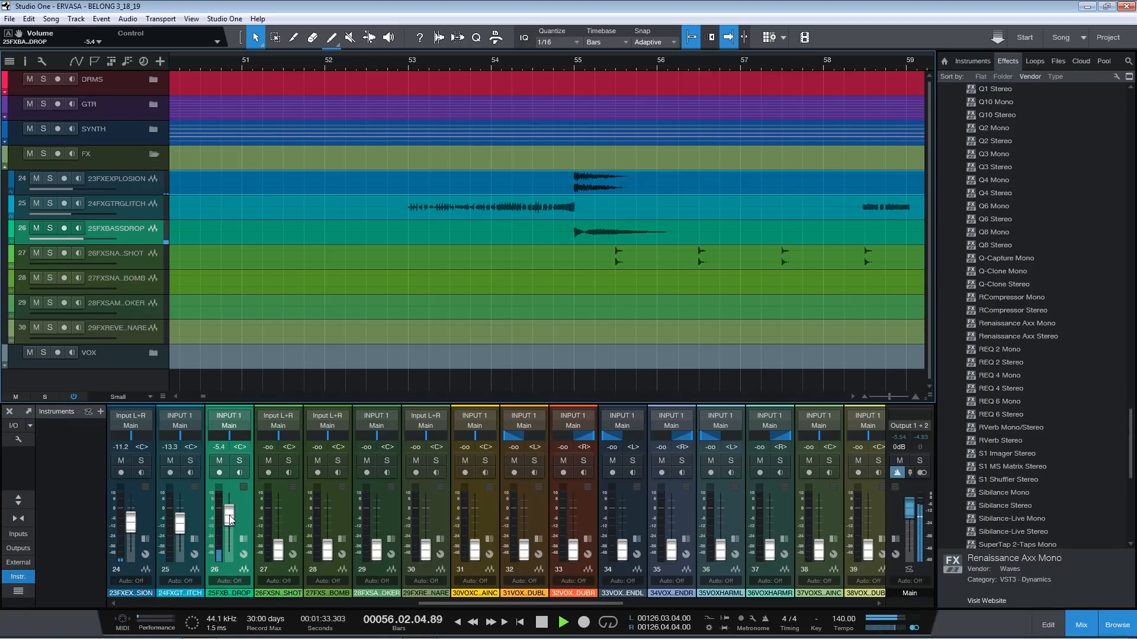
pyautogui.press('space')
# - Play the snare one-shot section, set FX SNARE 1 SHOT to -17.5 dB and select the FX SNARE BOMB channel
pyautogui.press('Down')
pyautogui.press('space')
pyautogui.moveTo(278, 550); pyautogui.dragTo(280, 530)
pyautogui.click(341, 524)
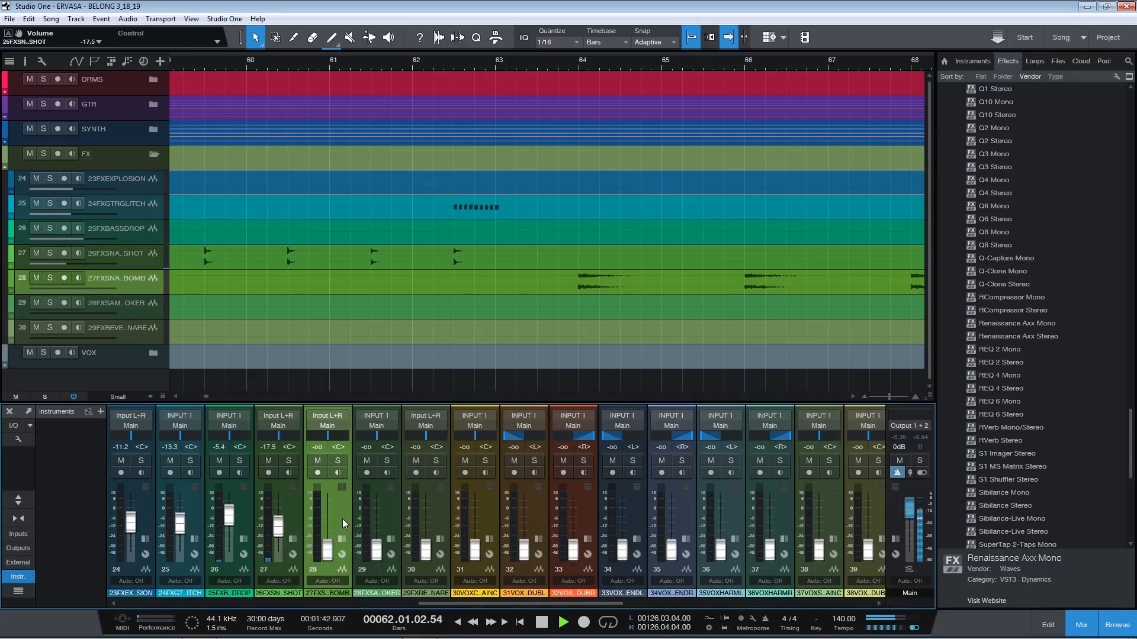
# - Set FX SNARE BOMB to -9.7 dB and replay the passage from midway through bar 57 into bar 64
pyautogui.moveTo(327, 549); pyautogui.dragTo(326, 521)
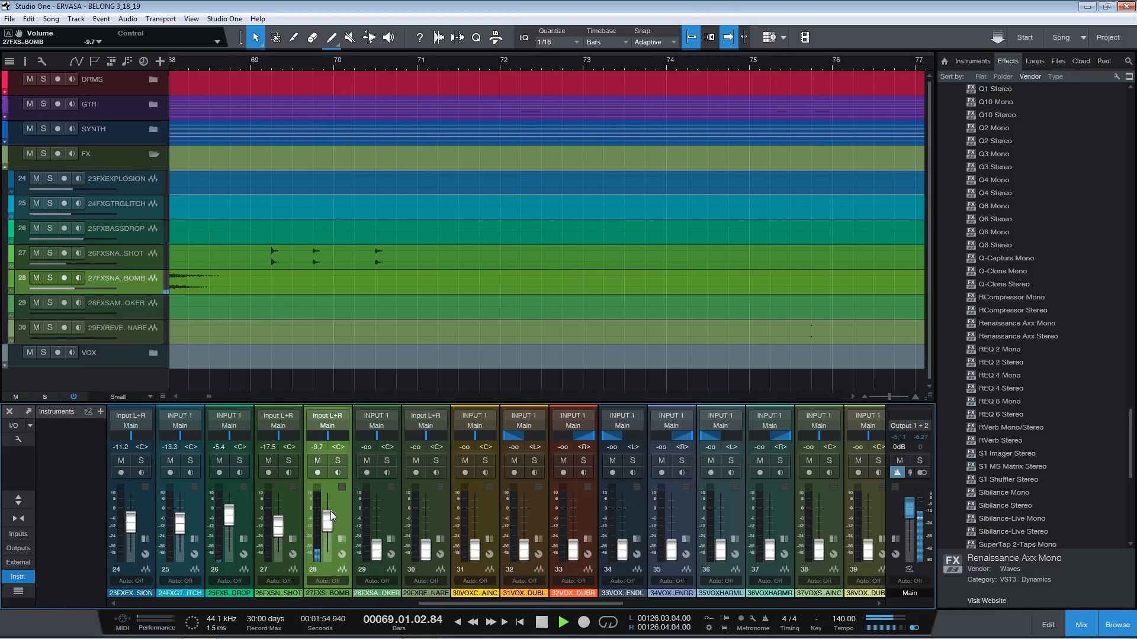
pyautogui.press('space')
pyautogui.hscroll(-2, 284, 450)
pyautogui.hscroll(-3, 251, 396)
pyautogui.hscroll(-1, 249, 393)
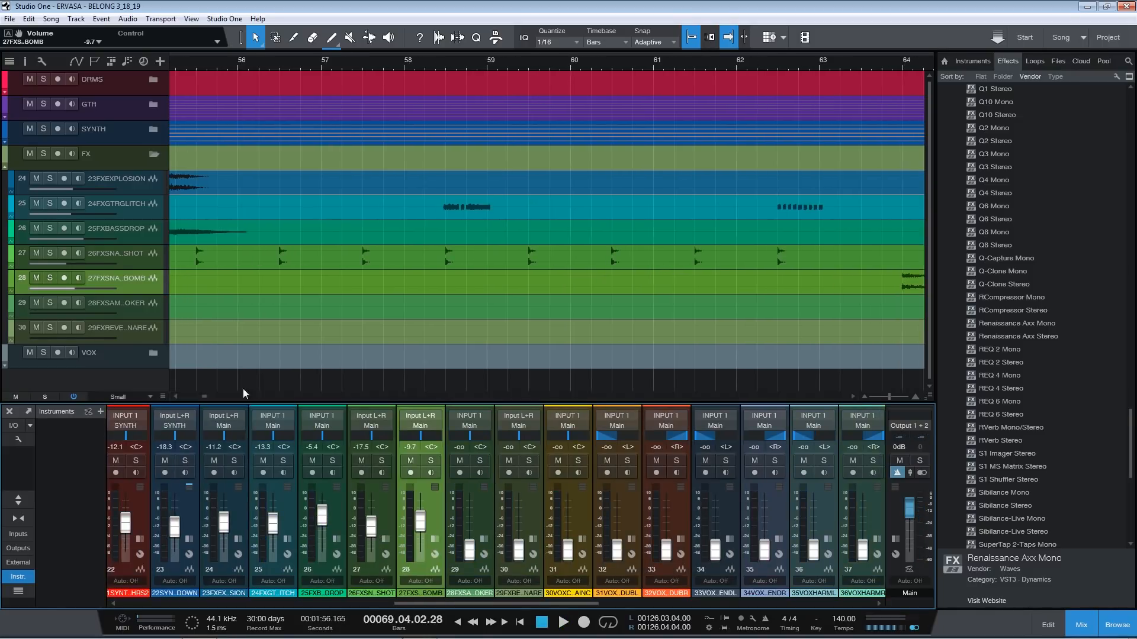
pyautogui.click(371, 64)
pyautogui.press('space')
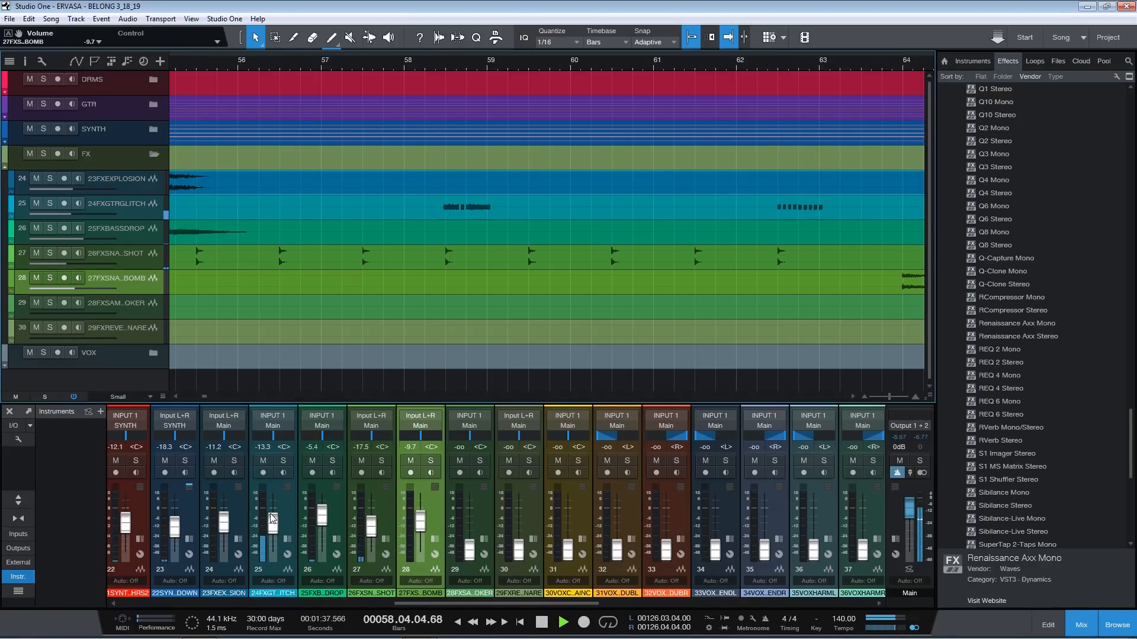
pyautogui.moveTo(451, 62)
pyautogui.mouseDown()
pyautogui.moveTo(500, 62)
pyautogui.moveTo(445, 67)
pyautogui.mouseUp()
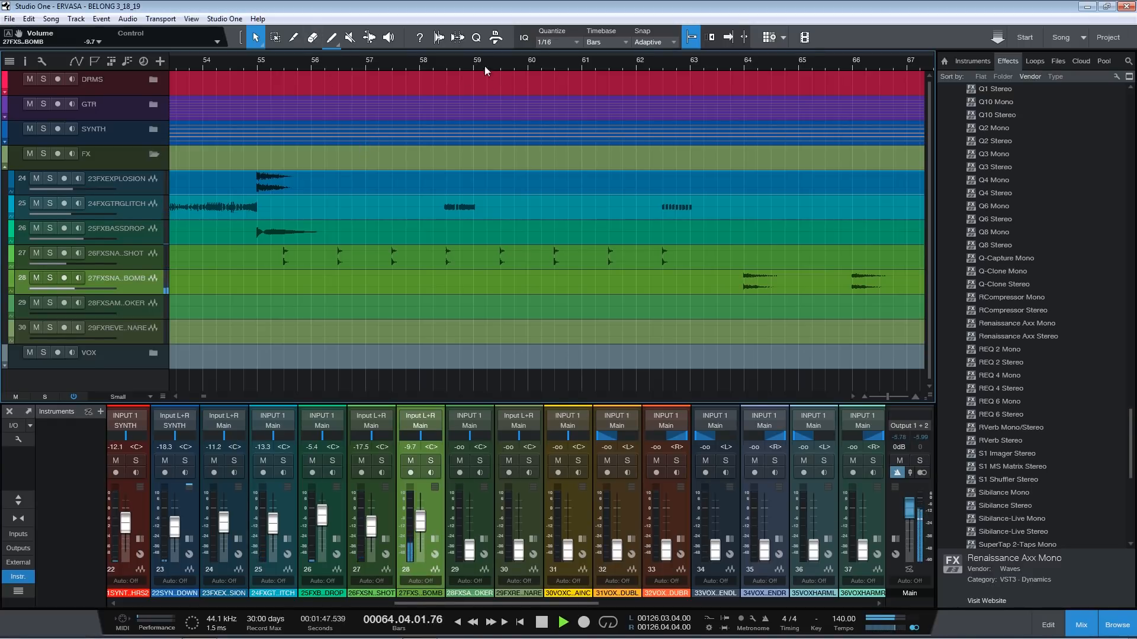
# - Split the FX GTR GLITCH event just after bar 58 and midway through bar 63, and replay the section from bar 57
pyautogui.press('space')
pyautogui.press('3')
pyautogui.click(433, 203)
pyautogui.click(716, 204)
pyautogui.press('1')
pyautogui.click(392, 63)
pyautogui.press('space')
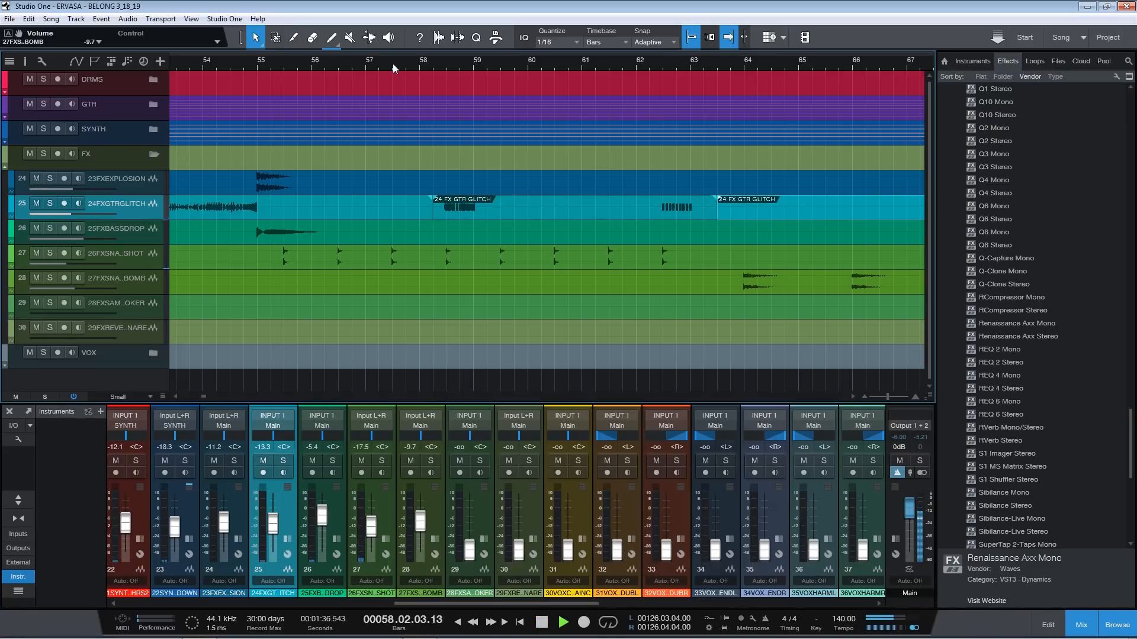
pyautogui.moveTo(646, 64); pyautogui.dragTo(490, 71)
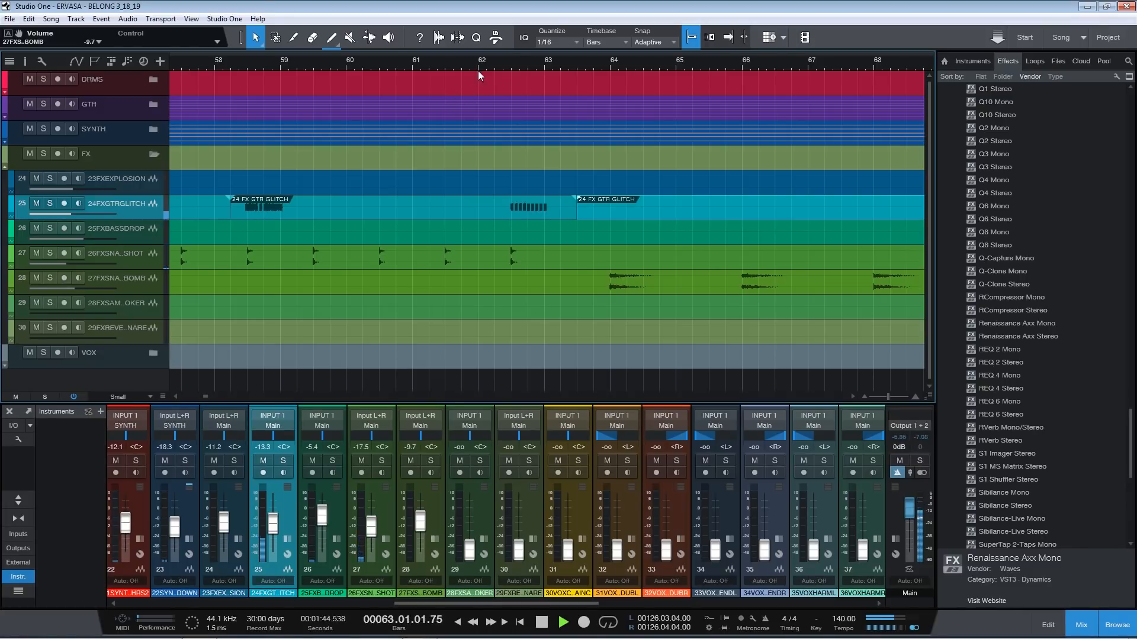
pyautogui.moveTo(506, 66); pyautogui.dragTo(324, 36)
pyautogui.press('space')
# - Set FX SAMPLE JOKER to -10.8 dB, playing its sample around bar 109 to check the level
pyautogui.click(477, 496)
pyautogui.moveTo(601, 67); pyautogui.dragTo(466, 118)
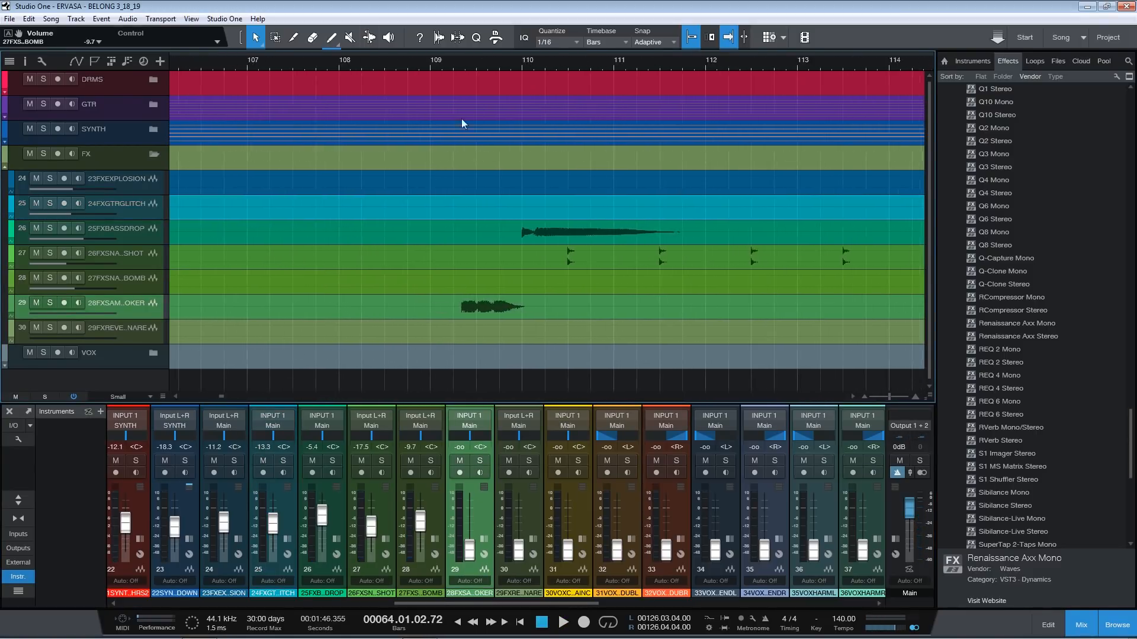
pyautogui.click(339, 67)
pyautogui.moveTo(469, 550); pyautogui.dragTo(470, 530)
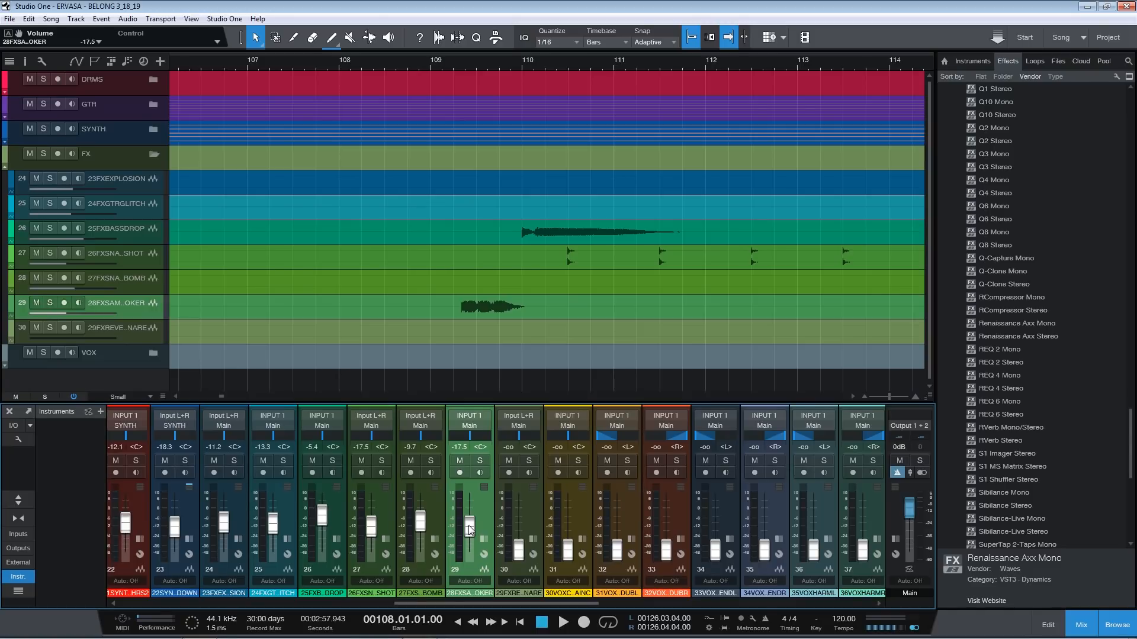
pyautogui.press('space')
pyautogui.moveTo(470, 529); pyautogui.dragTo(467, 525)
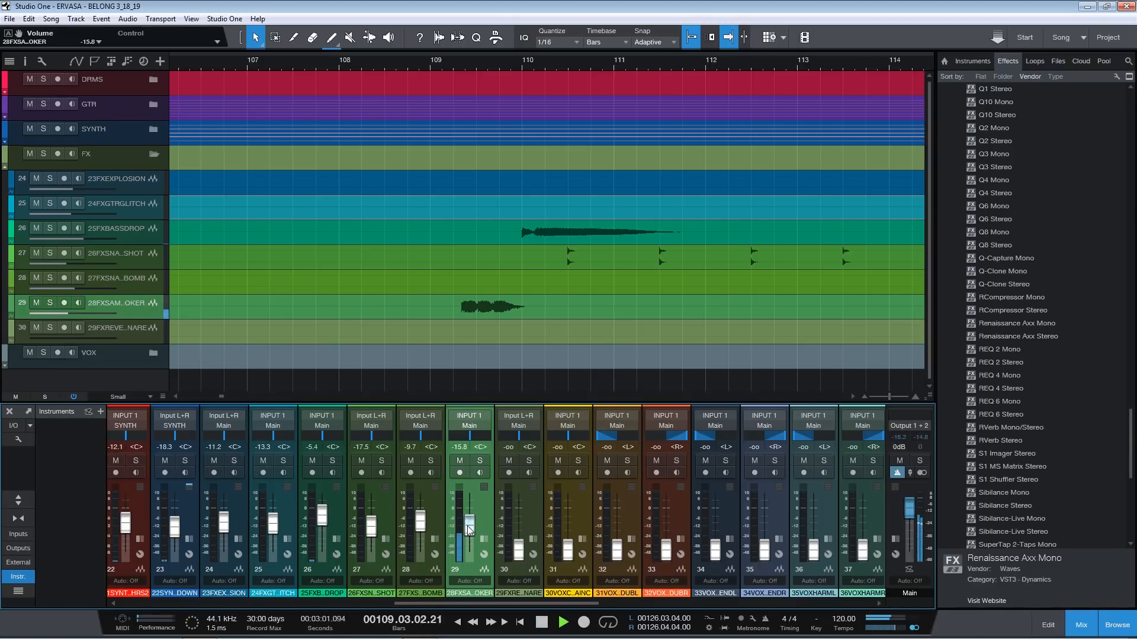
pyautogui.click(413, 66)
pyautogui.moveTo(473, 532); pyautogui.dragTo(474, 531)
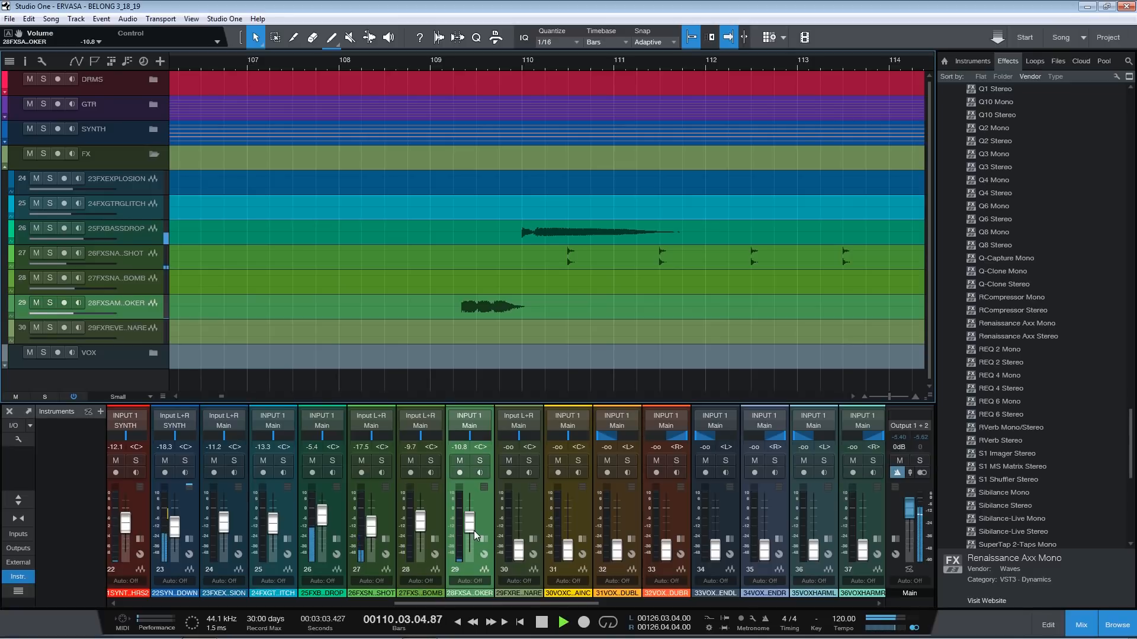
pyautogui.press('space')
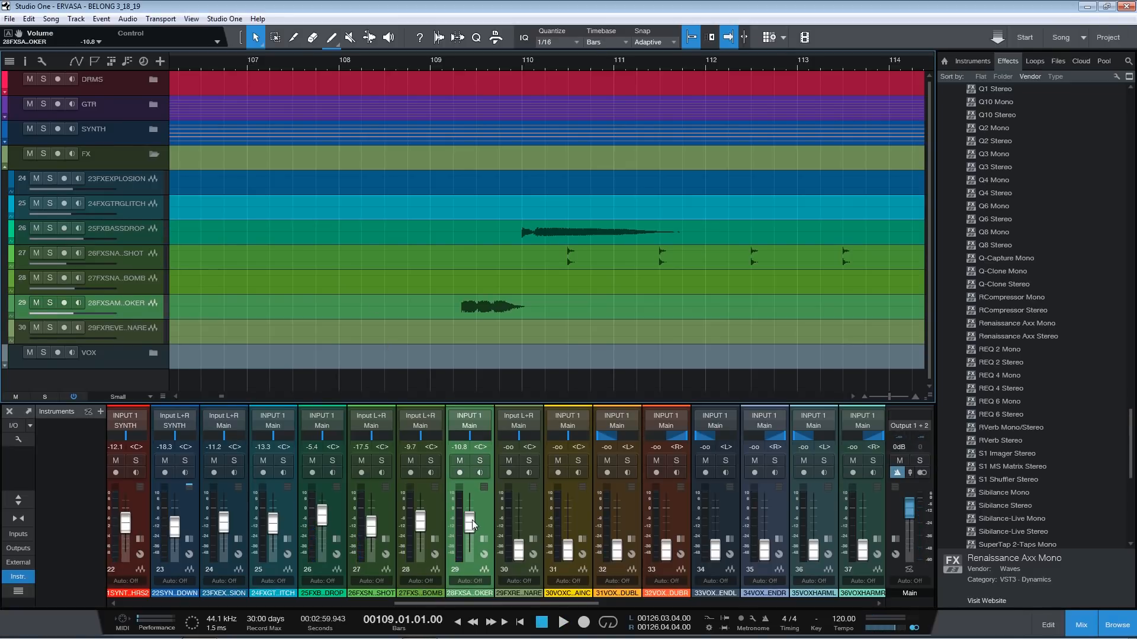
pyautogui.press('space')
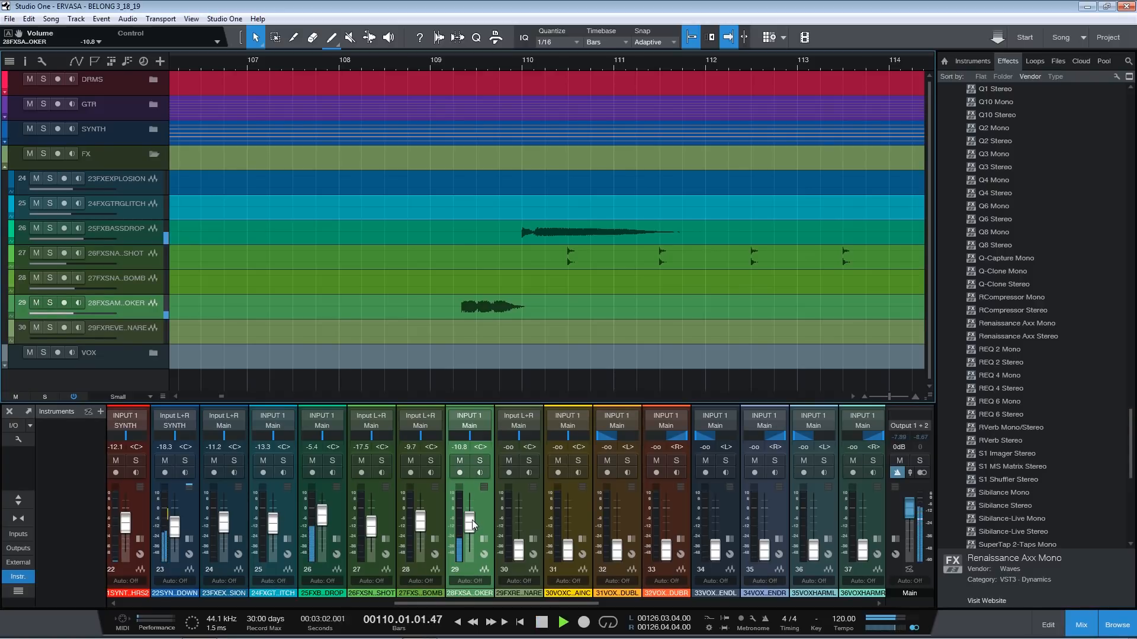
pyautogui.press('space')
# - Set the FX reverse snare channel to -4.2 dB while replaying the hit in bar 121
pyautogui.press('Down')
pyautogui.moveTo(433, 62); pyautogui.dragTo(489, 24)
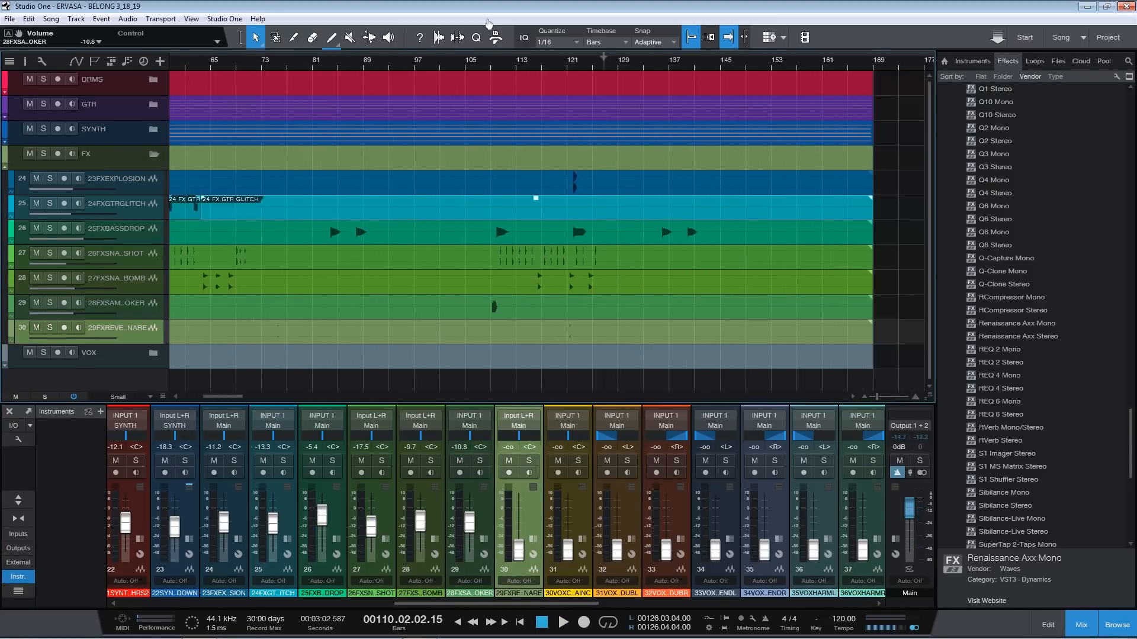
pyautogui.moveTo(551, 64); pyautogui.dragTo(543, 119)
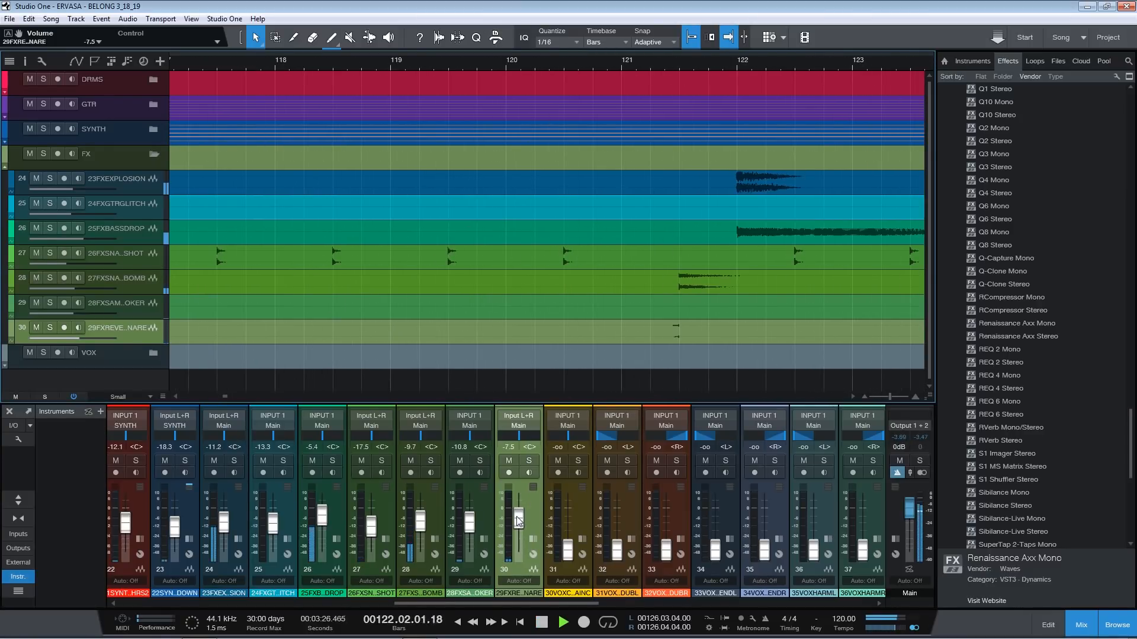
pyautogui.moveTo(517, 519); pyautogui.dragTo(517, 516)
pyautogui.press('space')
pyautogui.click(588, 63)
pyautogui.press('space')
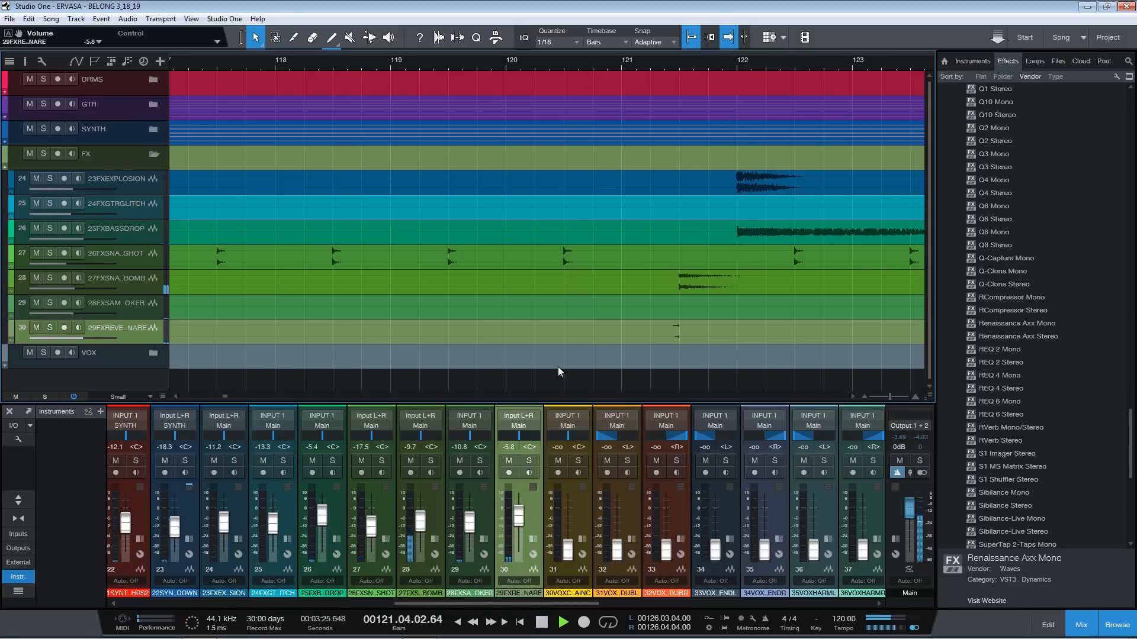
pyautogui.press('space')
pyautogui.moveTo(520, 514); pyautogui.dragTo(520, 512)
pyautogui.click(600, 62)
pyautogui.press('space')
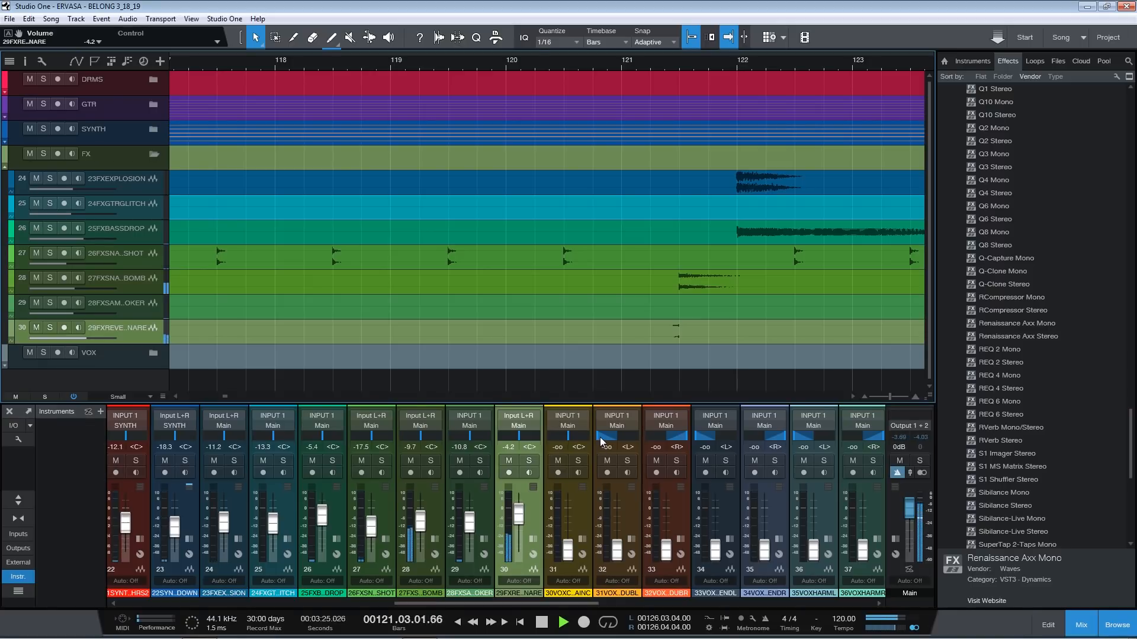
# - Set FX EXPLOSION to -14.2 dB while replaying the explosion at bar 122
pyautogui.moveTo(737, 60); pyautogui.dragTo(508, 54)
pyautogui.click(146, 189)
pyautogui.press('space')
pyautogui.moveTo(222, 525); pyautogui.dragTo(223, 525)
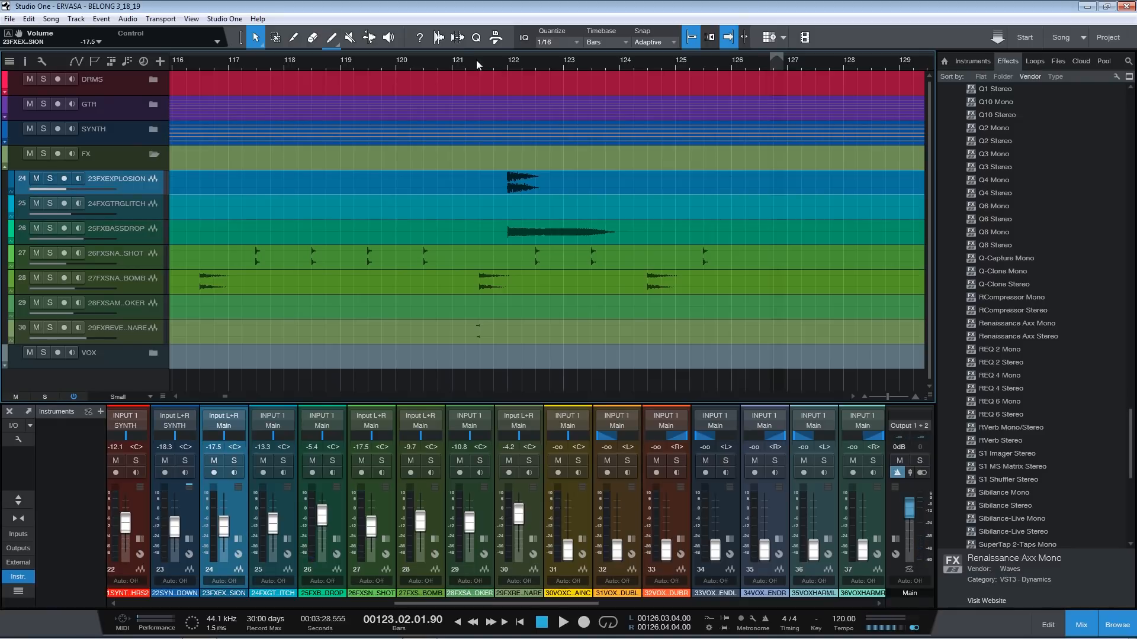
pyautogui.press('space')
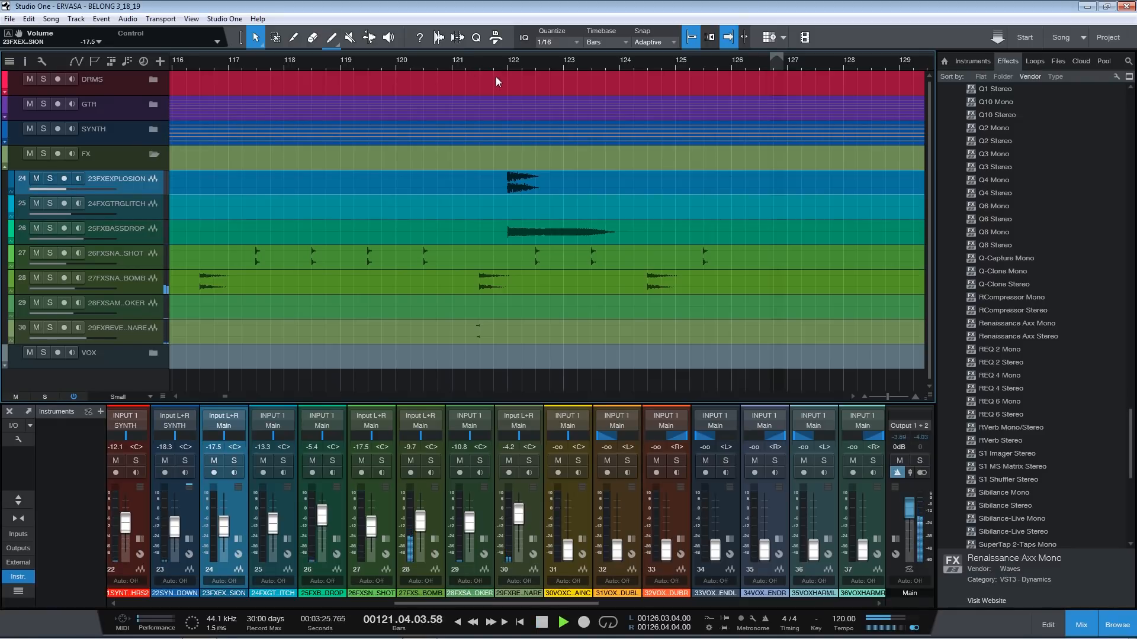
pyautogui.press('space')
pyautogui.moveTo(223, 529); pyautogui.dragTo(224, 527)
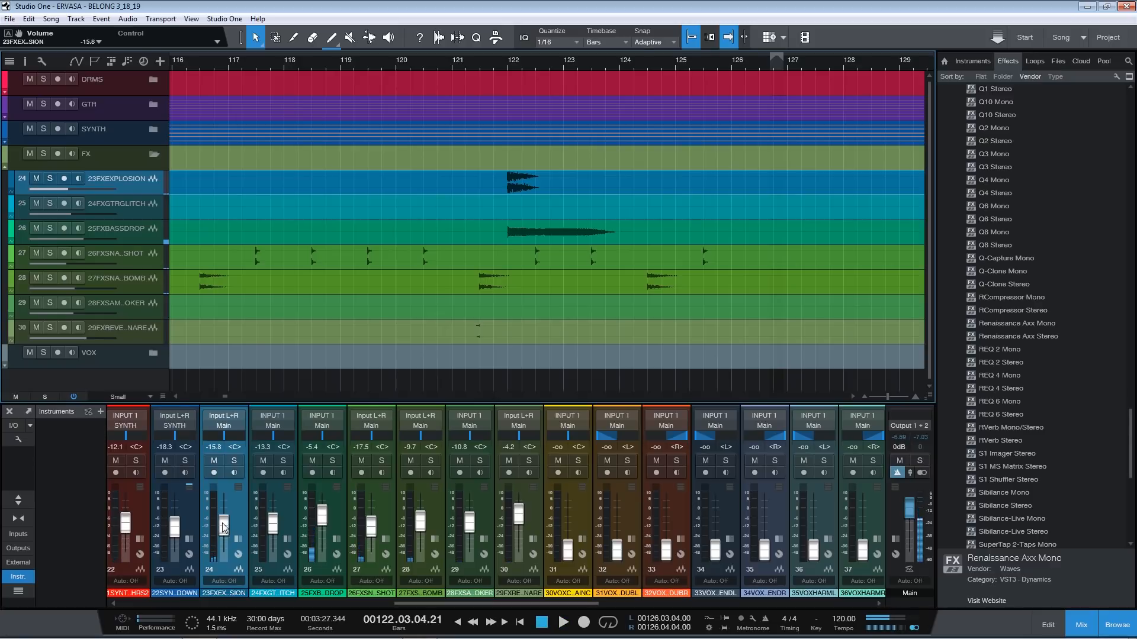
pyautogui.press('space')
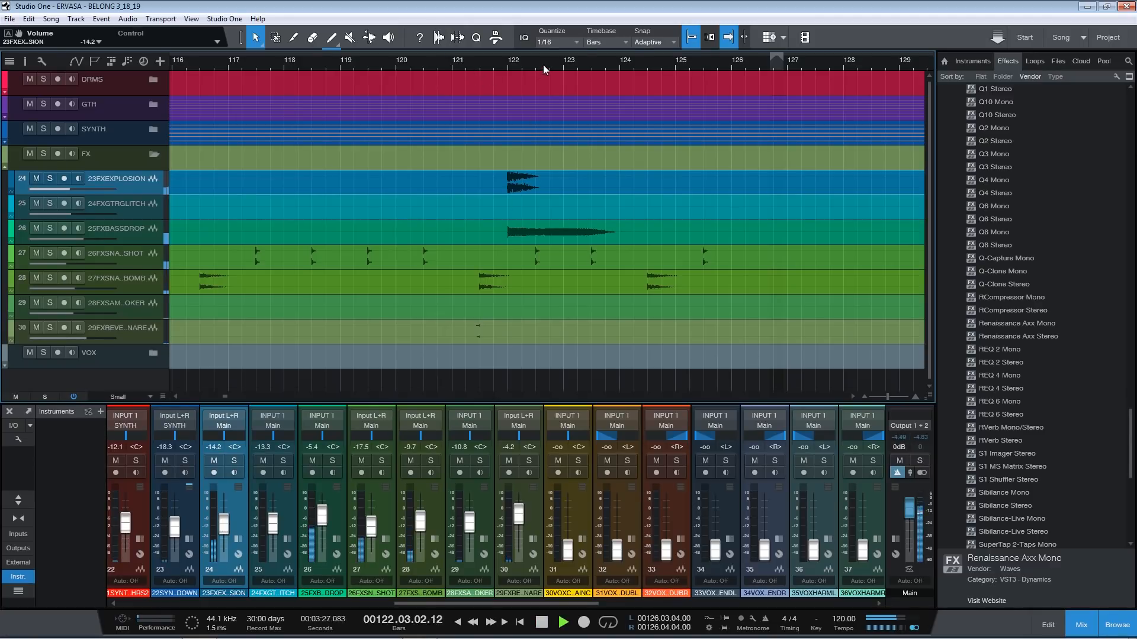
pyautogui.moveTo(358, 70); pyautogui.dragTo(381, 84)
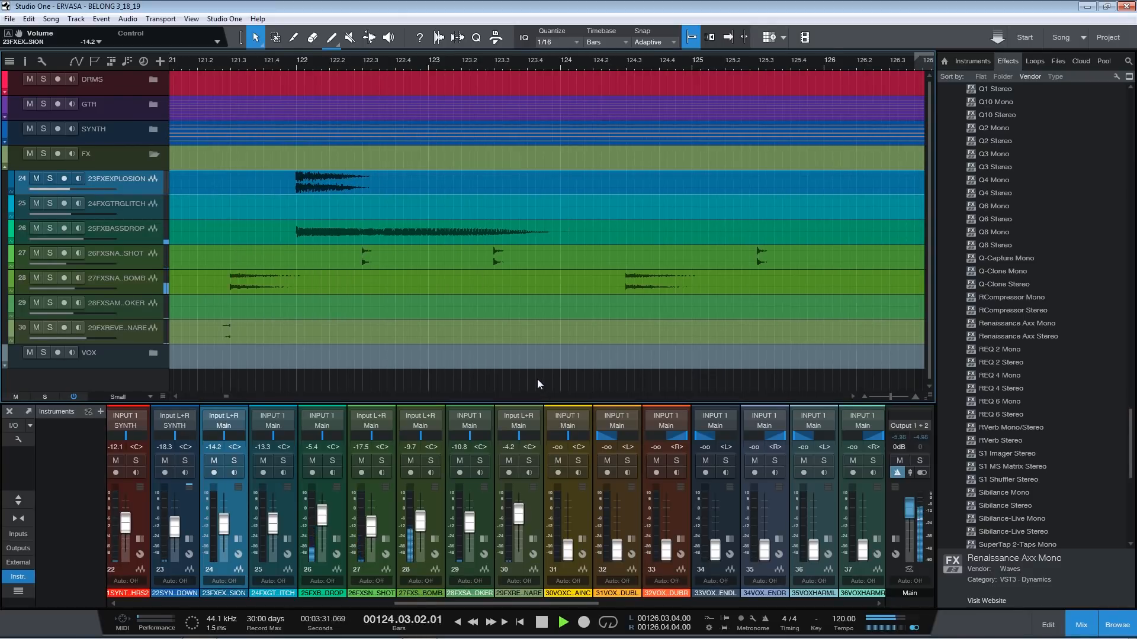
pyautogui.press('space')
# - Expand the FX SAMPLE JOKER channel, solo it and insert a Pro EQ
pyautogui.click(514, 569)
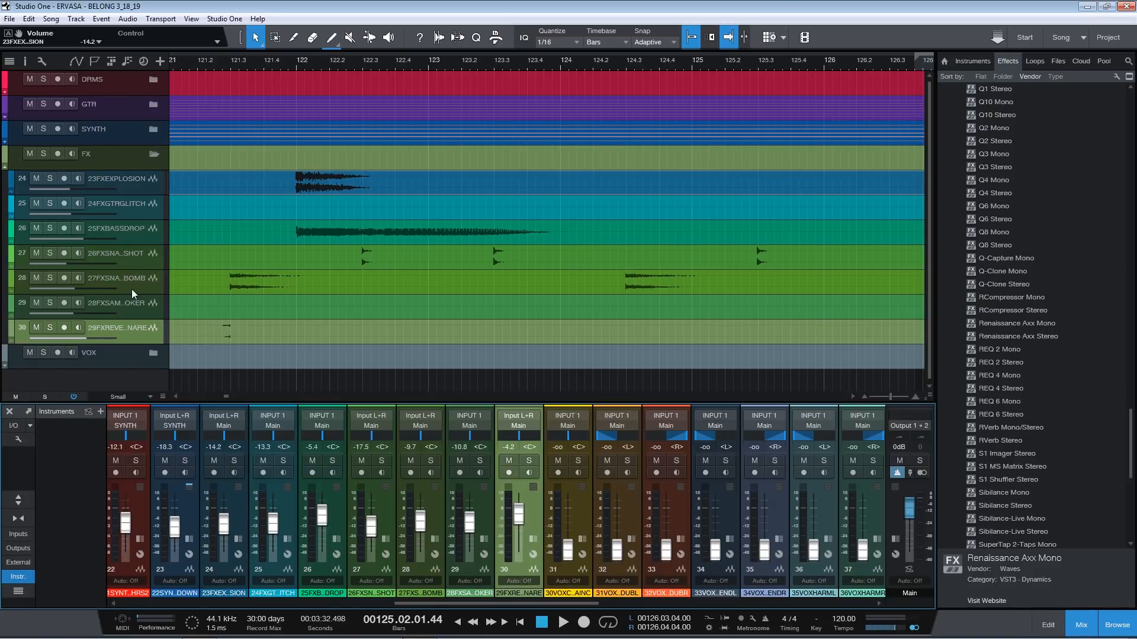
pyautogui.click(141, 312)
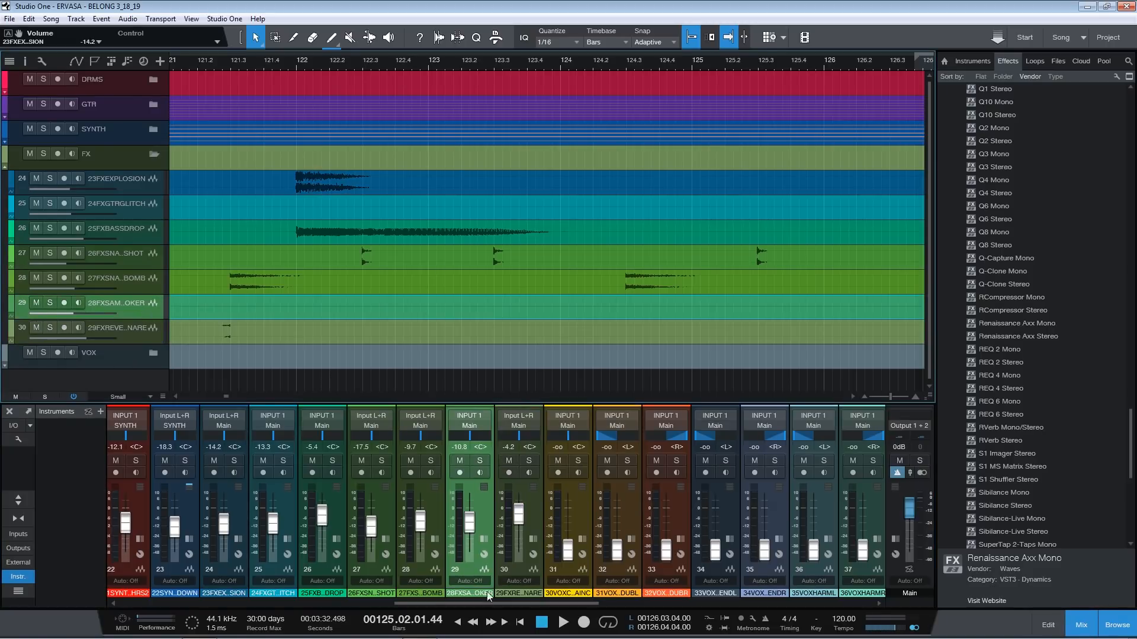
pyautogui.doubleClick(479, 507)
pyautogui.moveTo(228, 60); pyautogui.dragTo(464, 26)
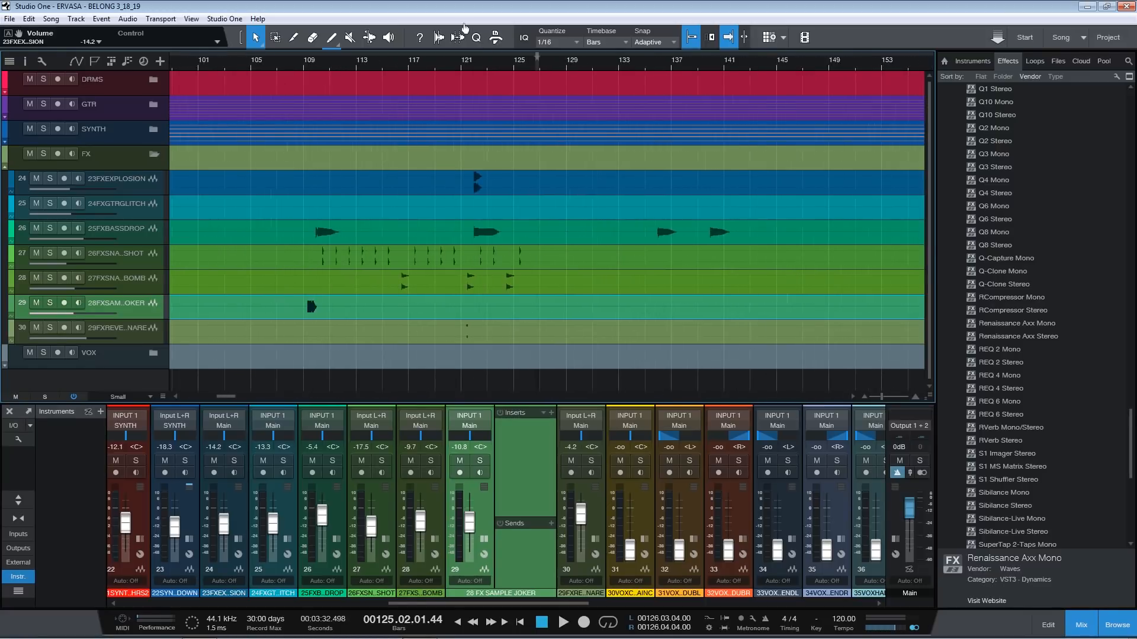
pyautogui.moveTo(287, 68); pyautogui.dragTo(384, 330)
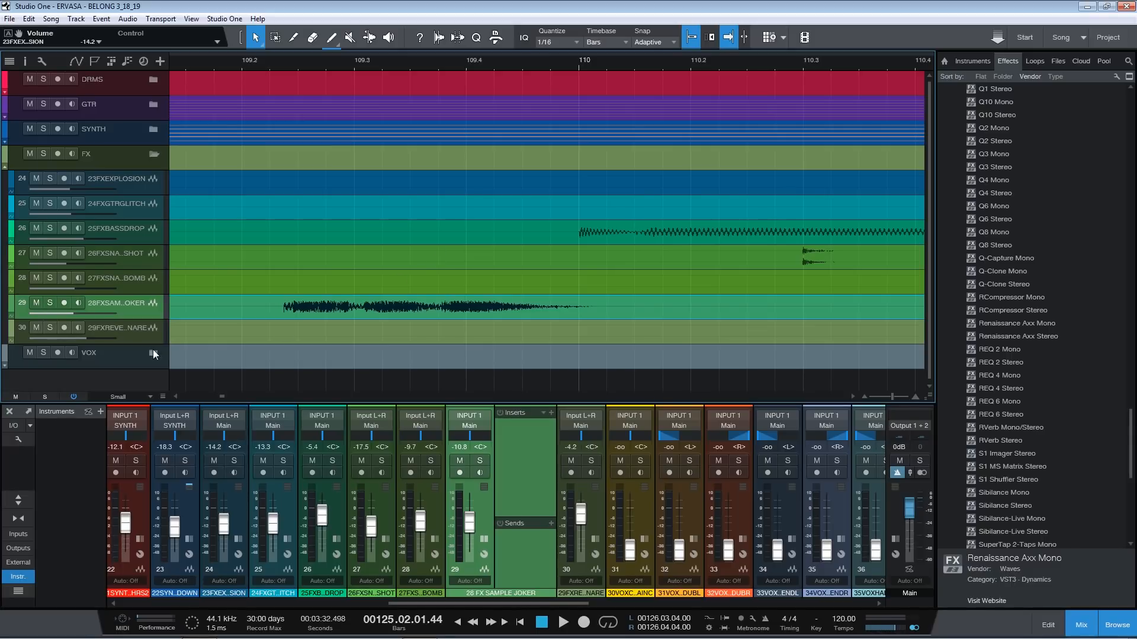
pyautogui.click(250, 107)
pyautogui.scroll(20, 982, 279)
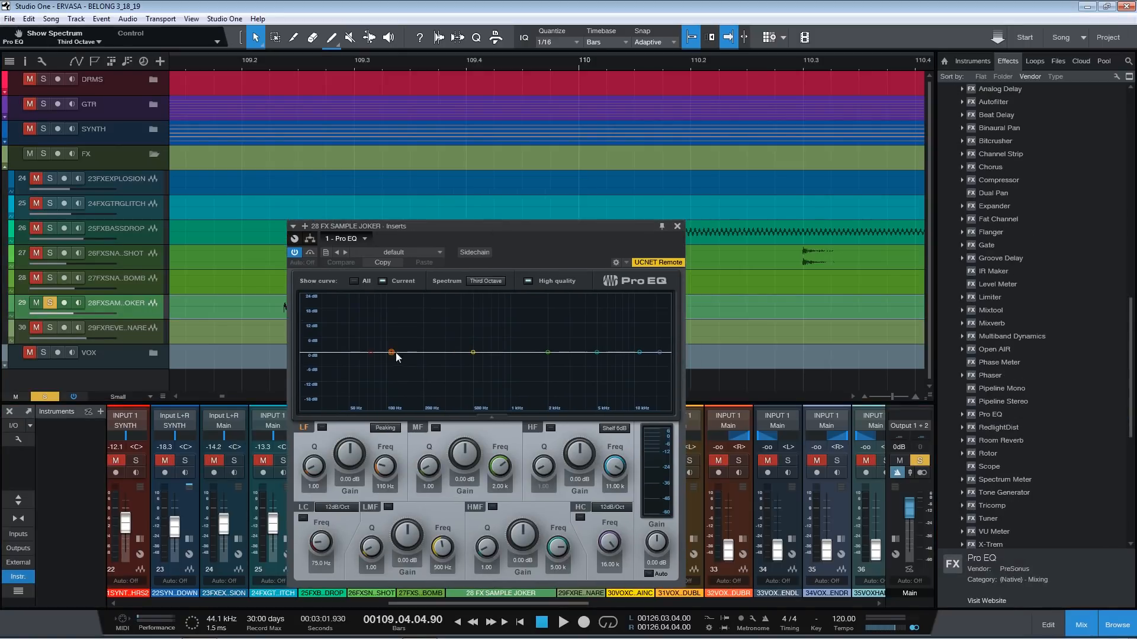
# - Set the Pro EQ low cut on FX SAMPLE JOKER to 1.12 kHz while playing the soloed sample
pyautogui.moveTo(370, 353); pyautogui.dragTo(541, 372)
pyautogui.moveTo(503, 224); pyautogui.dragTo(756, 204)
pyautogui.press('space')
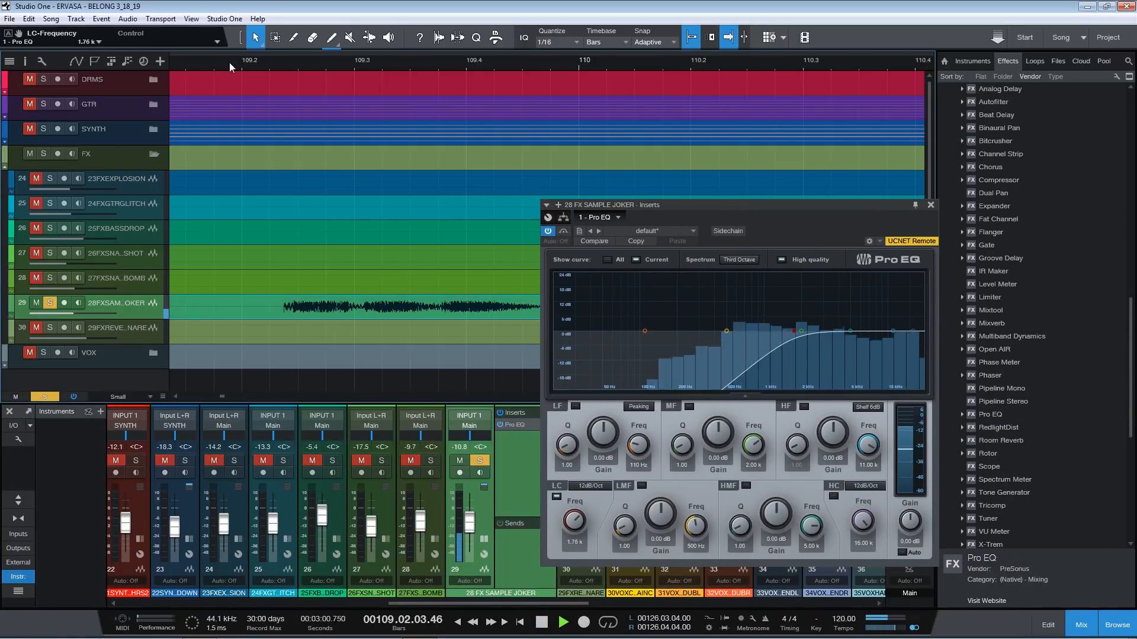
pyautogui.press('space')
pyautogui.moveTo(793, 332); pyautogui.dragTo(739, 331)
pyautogui.press('space')
pyautogui.press('space')
# - Boost the Pro EQ's MF band by 7.53 dB at 3.40 kHz while replaying the joker sample
pyautogui.moveTo(759, 332); pyautogui.dragTo(814, 311)
pyautogui.click(249, 65)
pyautogui.press('space')
pyautogui.press('space')
pyautogui.click(262, 59)
pyautogui.press('space')
pyautogui.press('space')
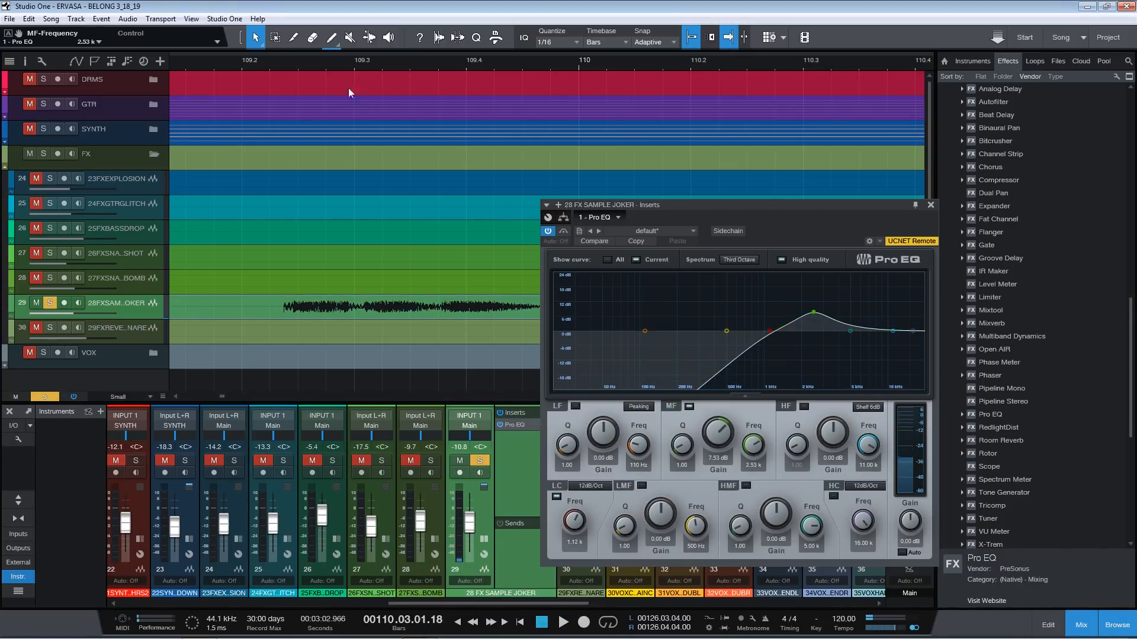
pyautogui.click(254, 69)
pyautogui.moveTo(815, 312); pyautogui.dragTo(833, 322)
pyautogui.press('space')
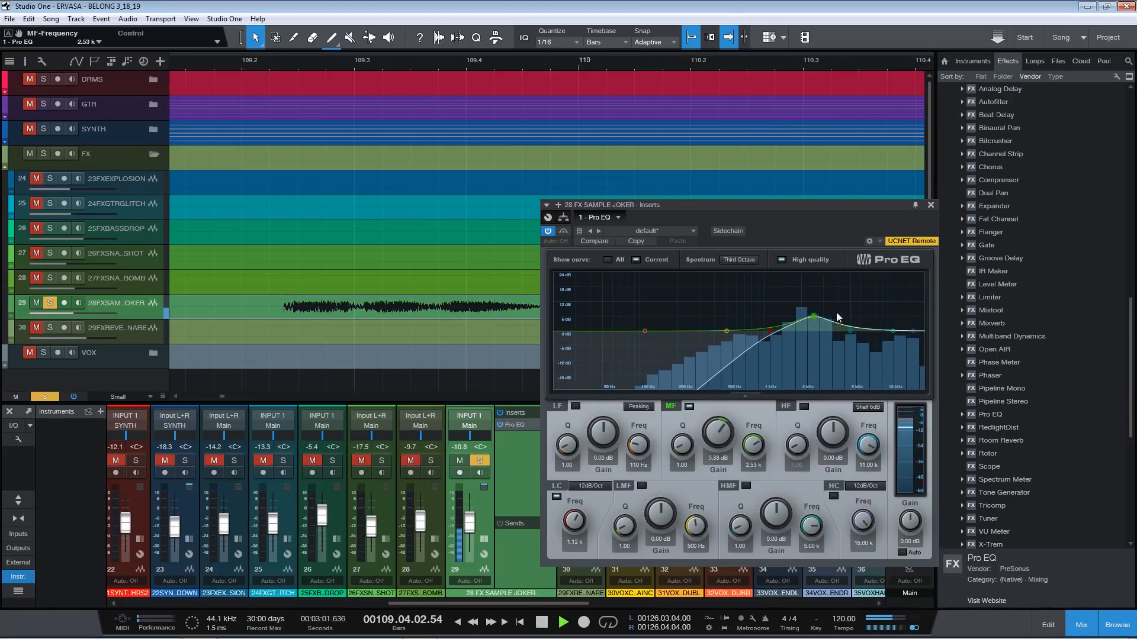
pyautogui.click(246, 62)
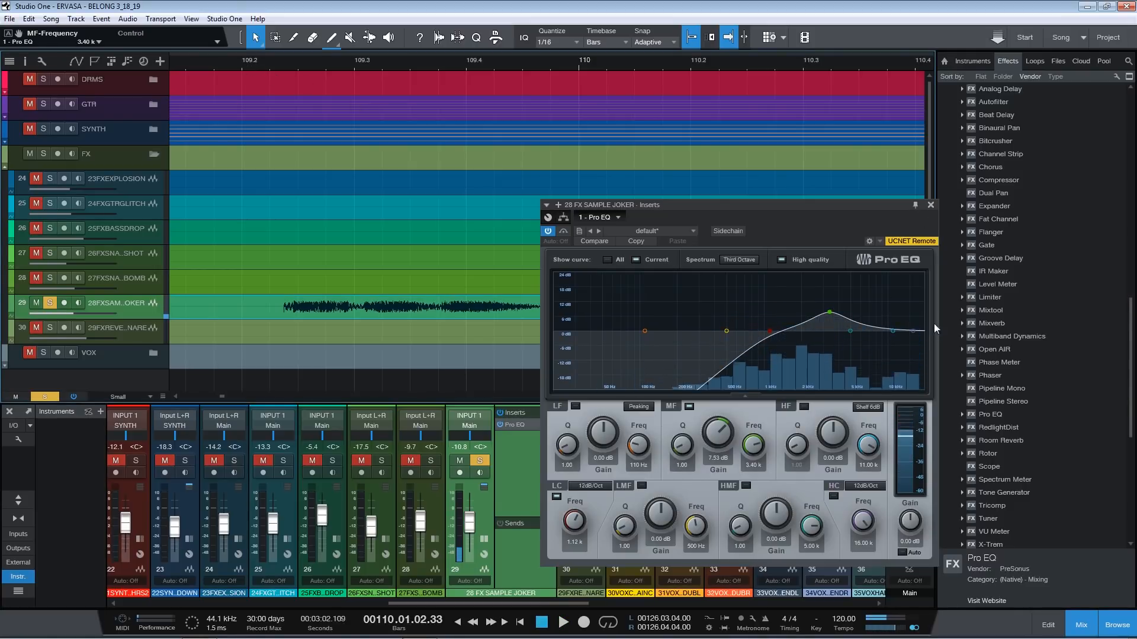
# - Set the Pro EQ high cut to 11.41 kHz and replay the sample from bar 109.2
pyautogui.press('space')
pyautogui.moveTo(914, 331); pyautogui.dragTo(892, 331)
pyautogui.click(254, 66)
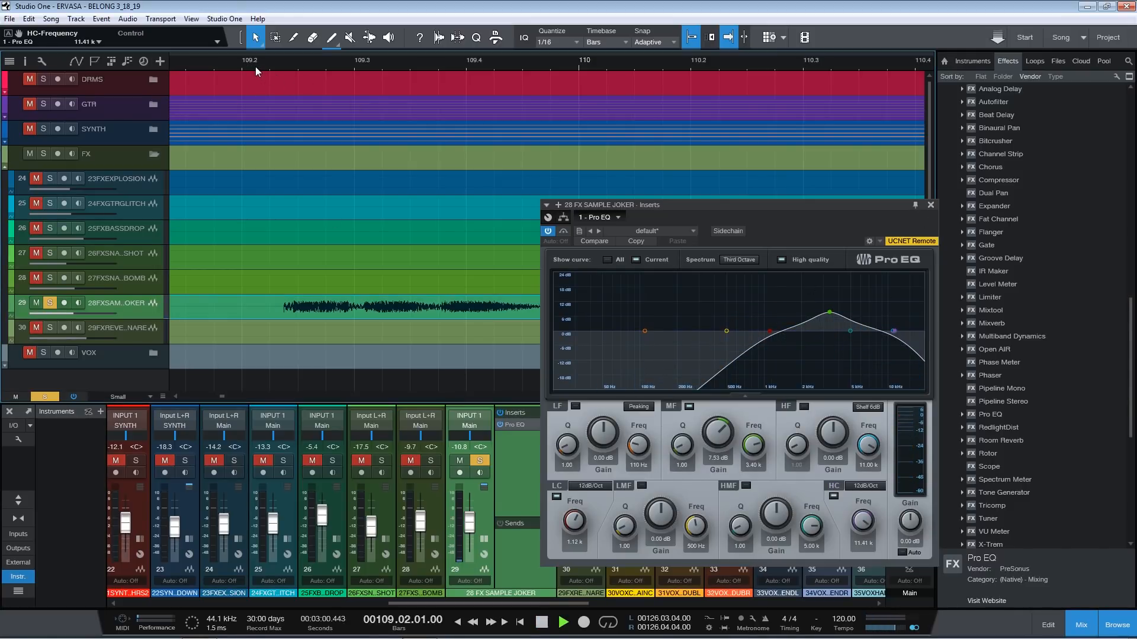
pyautogui.press('space')
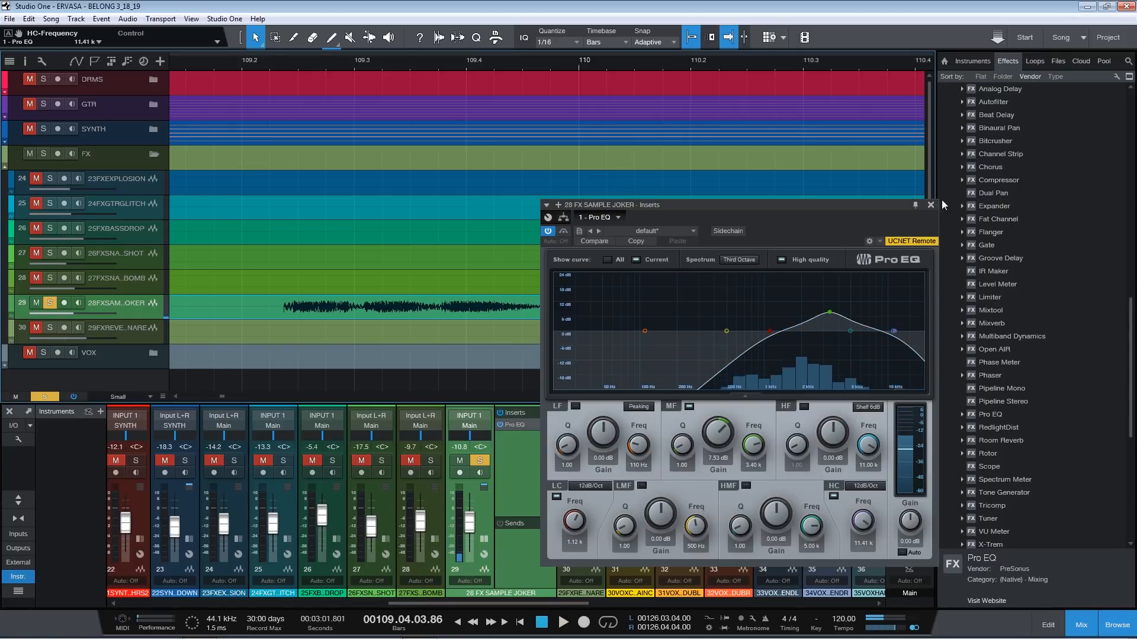
# - Close the Pro EQ, unsolo FX SAMPLE JOKER, replay it in the full mix and collapse its channel
pyautogui.click(931, 205)
pyautogui.click(481, 461)
pyautogui.click(194, 61)
pyautogui.press('space')
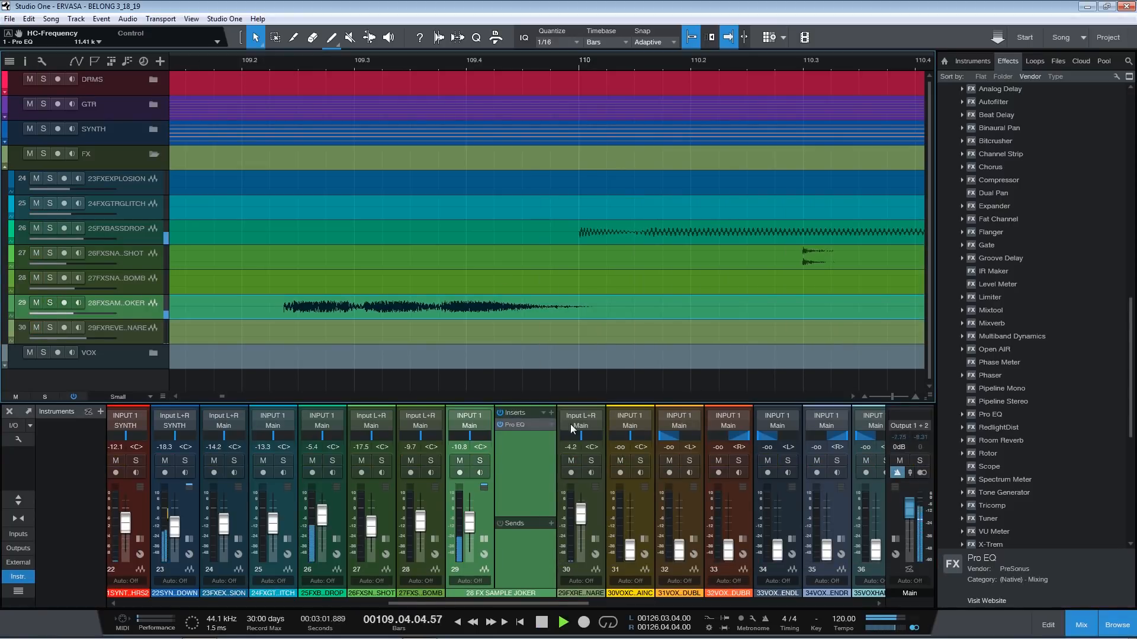
pyautogui.press('space')
pyautogui.click(486, 511)
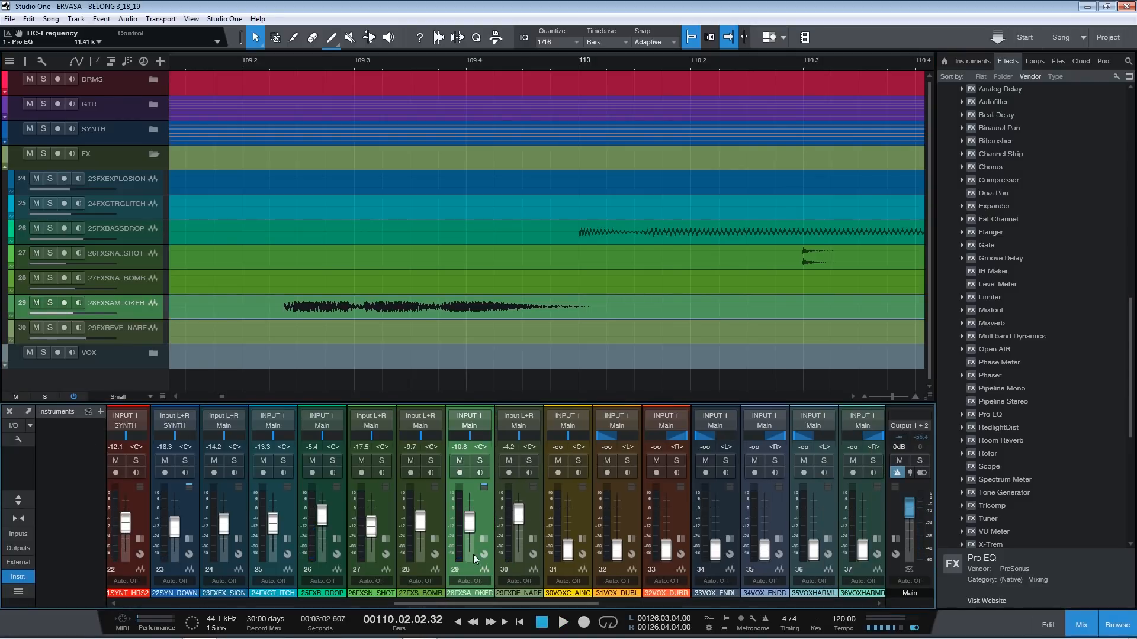
# - Create a bus for the FX channels and rename it FX
pyautogui.click(538, 508)
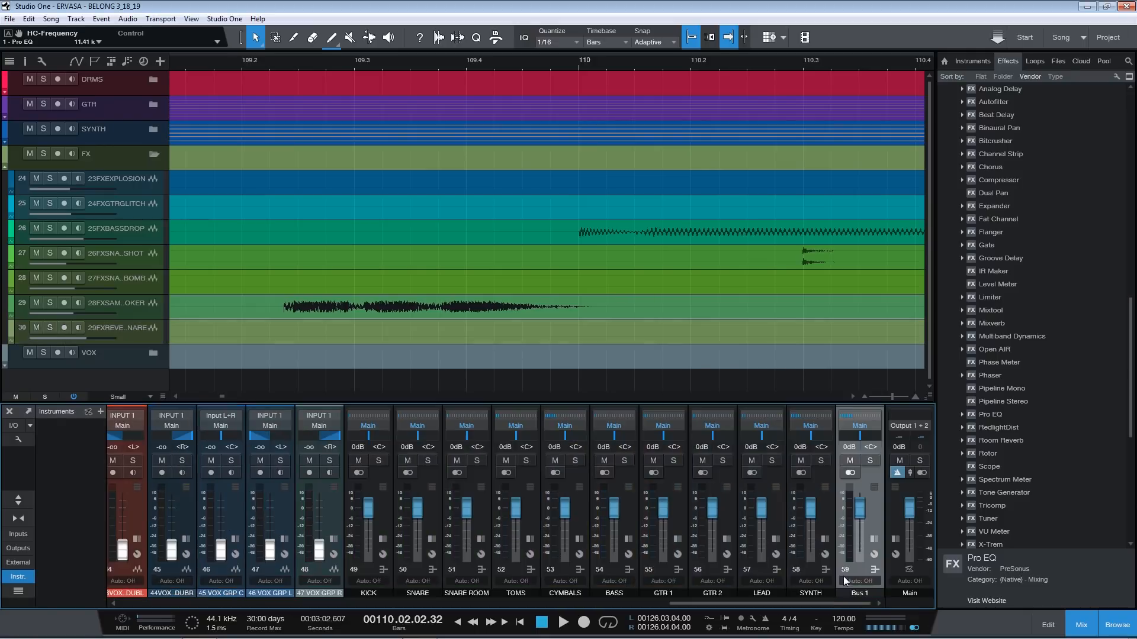
pyautogui.doubleClick(863, 593)
pyautogui.press('Return')
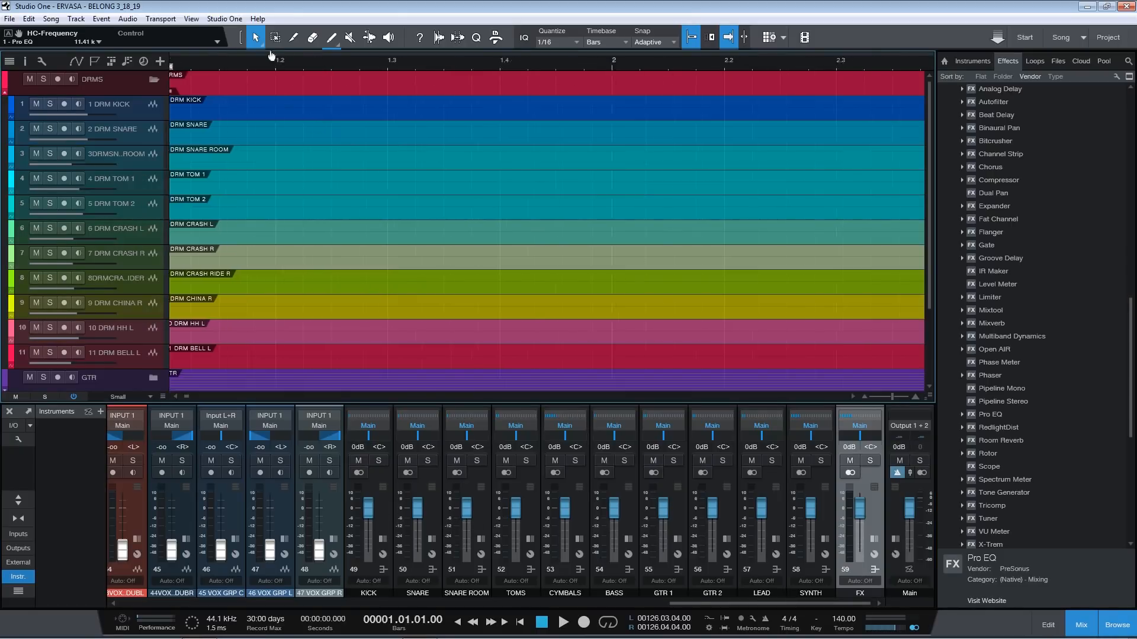
# - Insert GGD Smash and Grab on the KICK bus and set it to Grab with Extreme mode and Hard saturation
pyautogui.click(480, 62)
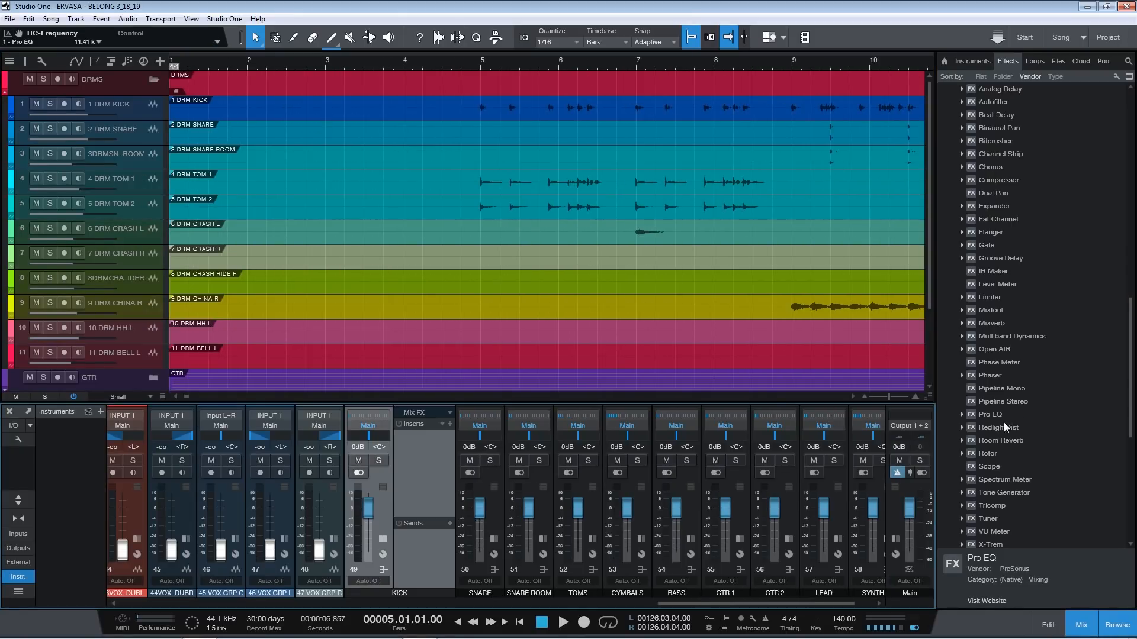
pyautogui.scroll(6, 1005, 424)
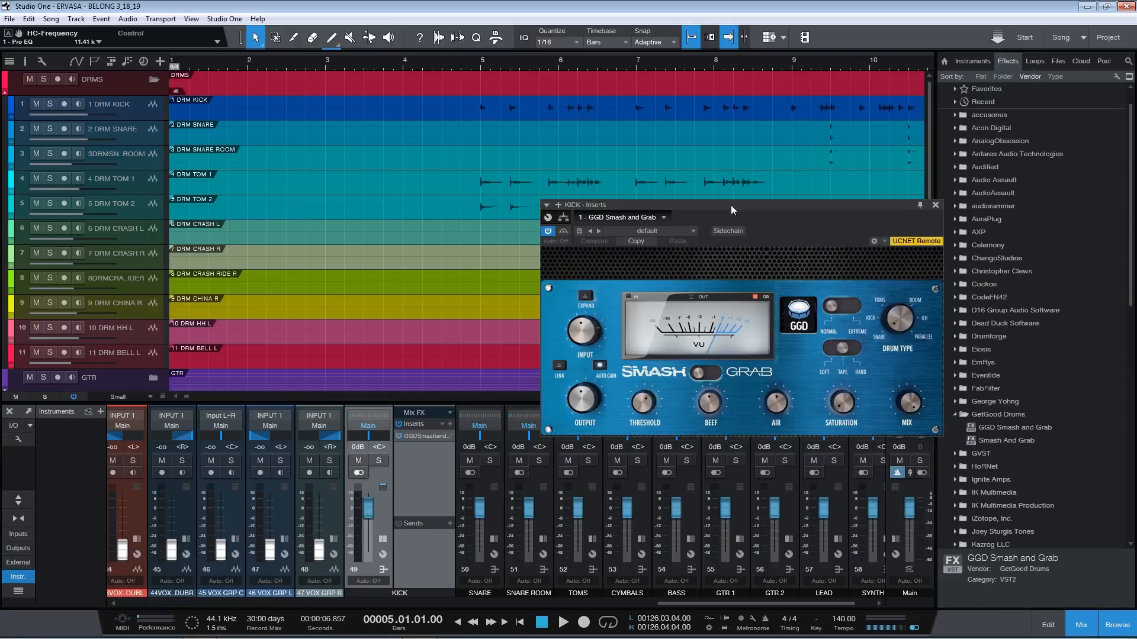
pyautogui.moveTo(731, 205); pyautogui.dragTo(490, 238)
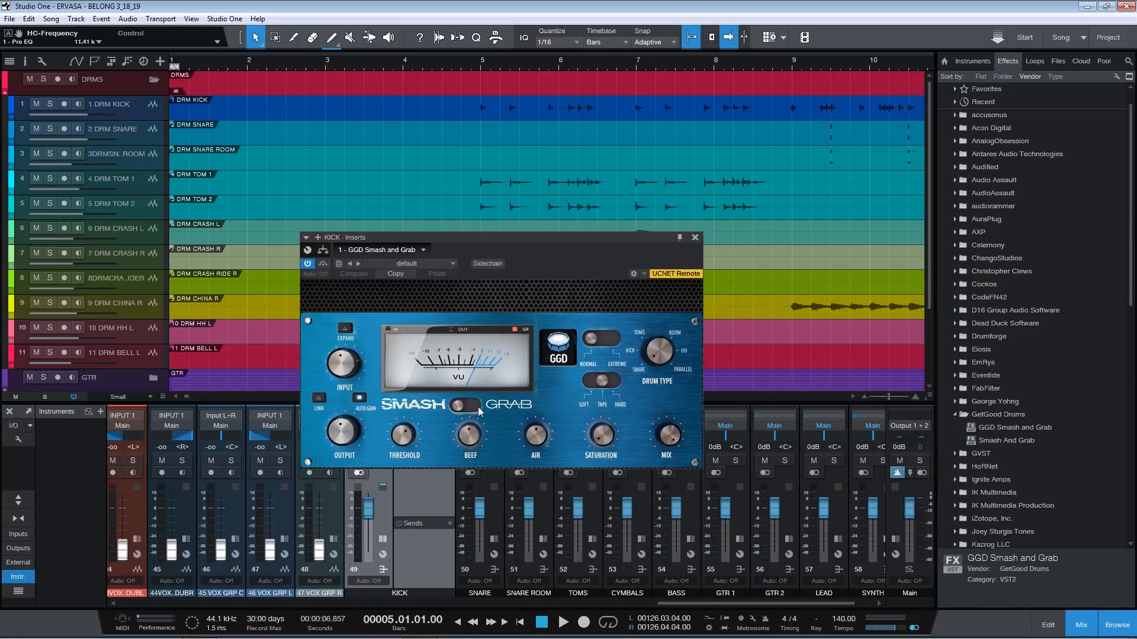
pyautogui.click(467, 405)
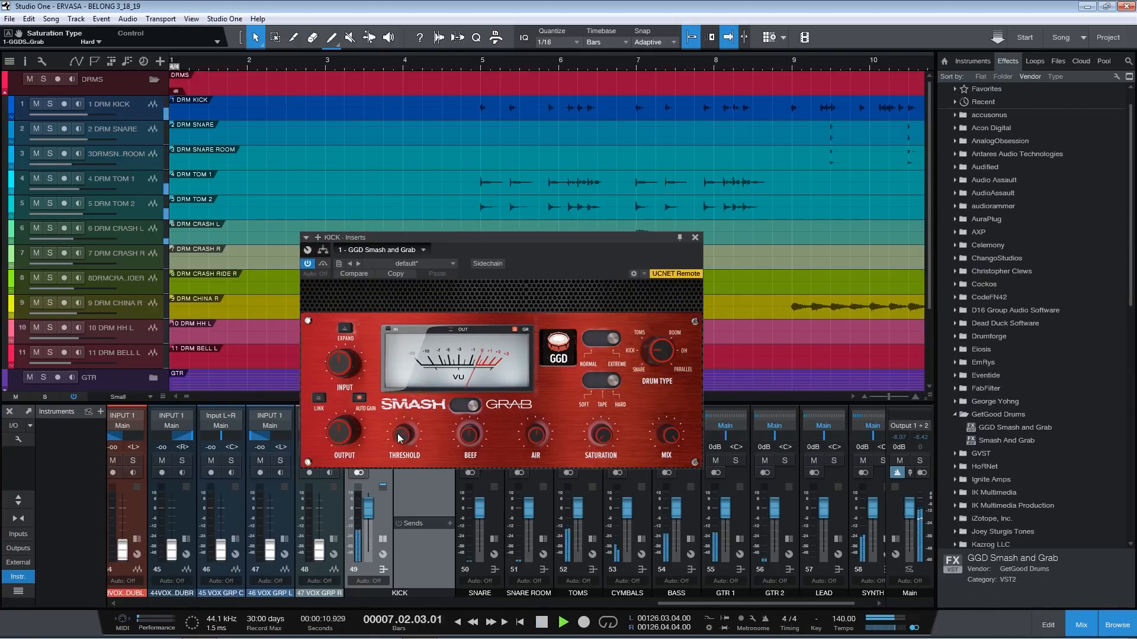
# - Set the kick compressor's threshold to about -33.9 dB, Air to 3.4 dB and Beef to 1.6 dB
pyautogui.moveTo(400, 438); pyautogui.dragTo(395, 470)
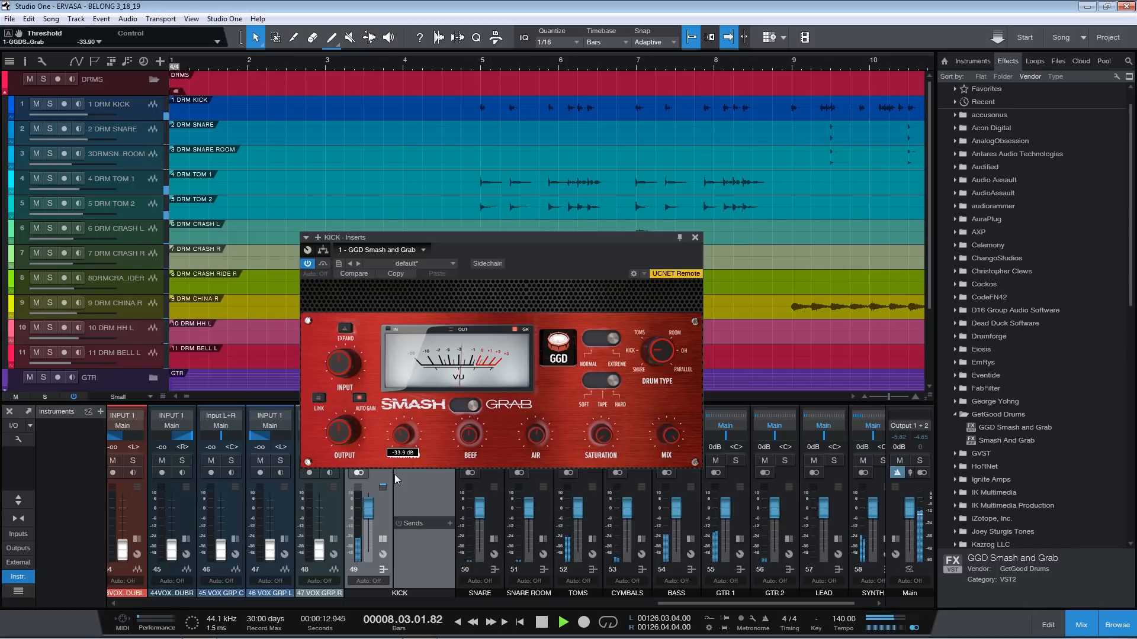
pyautogui.moveTo(536, 436); pyautogui.dragTo(539, 422)
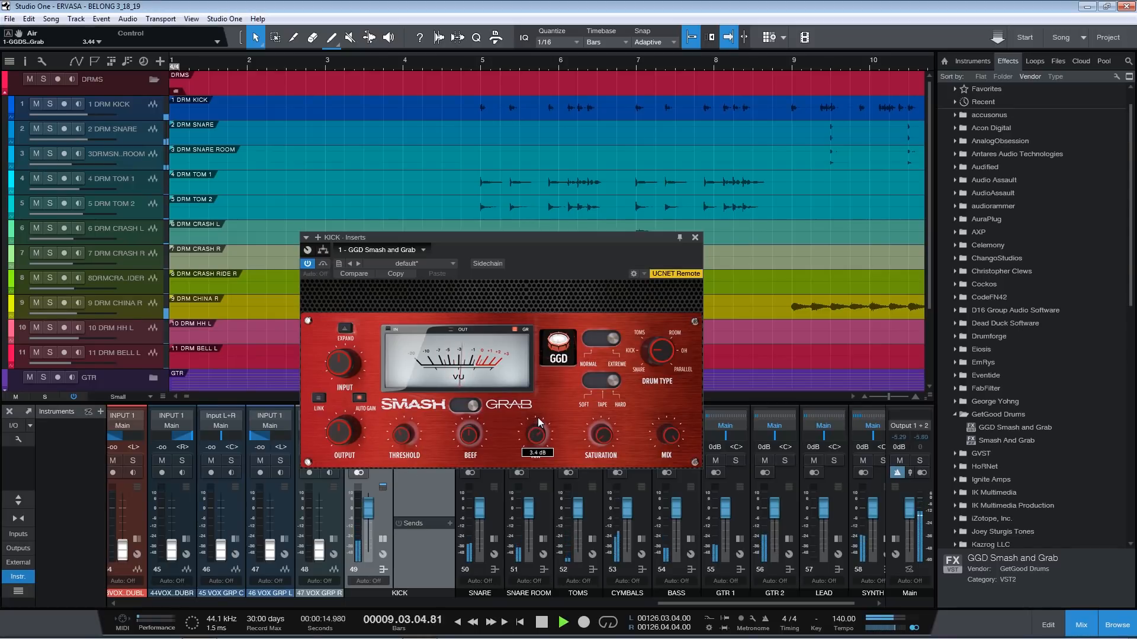
pyautogui.moveTo(470, 436); pyautogui.dragTo(471, 431)
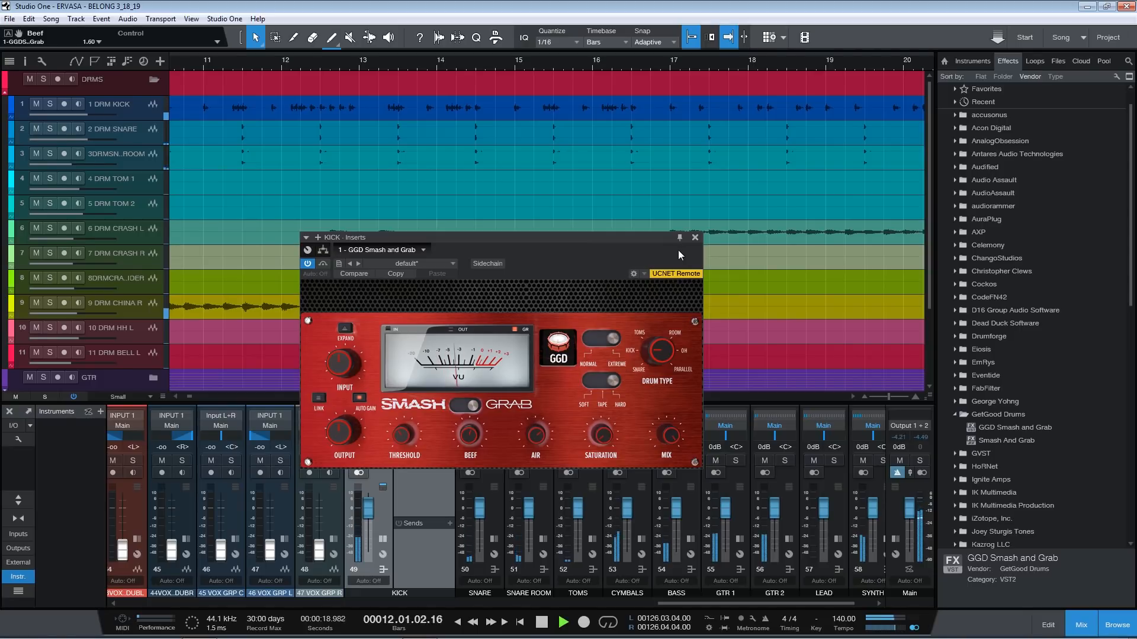
pyautogui.click(693, 238)
# - Insert GGD Smash and Grab on the SNARE bus and set it to Grab, Extreme mode and Hard saturation
pyautogui.press('Down')
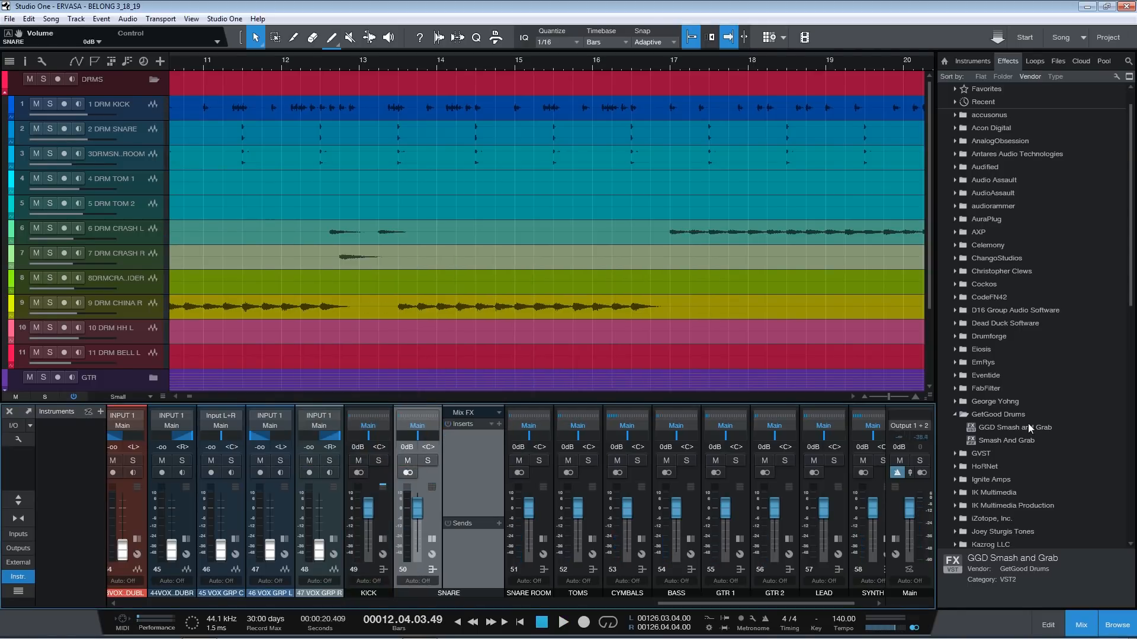
pyautogui.moveTo(1028, 425); pyautogui.dragTo(495, 477)
pyautogui.click(472, 406)
# - Set the snare compressor's threshold to about -36 dB, raise Air, and set Beef to 2.2 dB and saturation to 9.6
pyautogui.moveTo(403, 437); pyautogui.dragTo(399, 487)
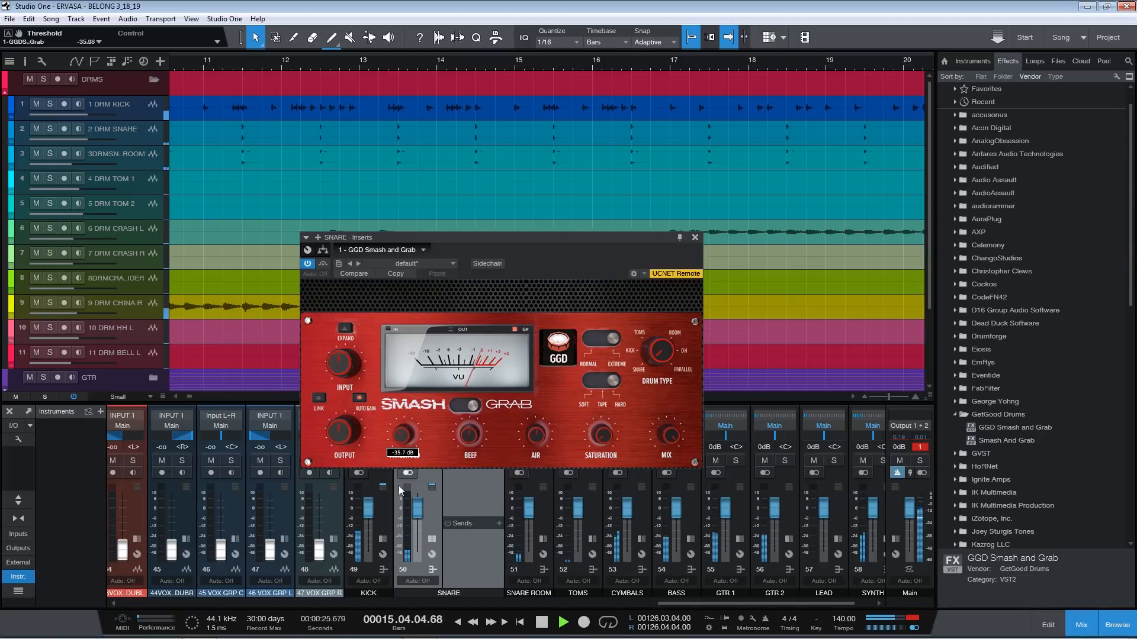
pyautogui.moveTo(542, 425); pyautogui.dragTo(545, 411)
pyautogui.moveTo(478, 429); pyautogui.dragTo(477, 419)
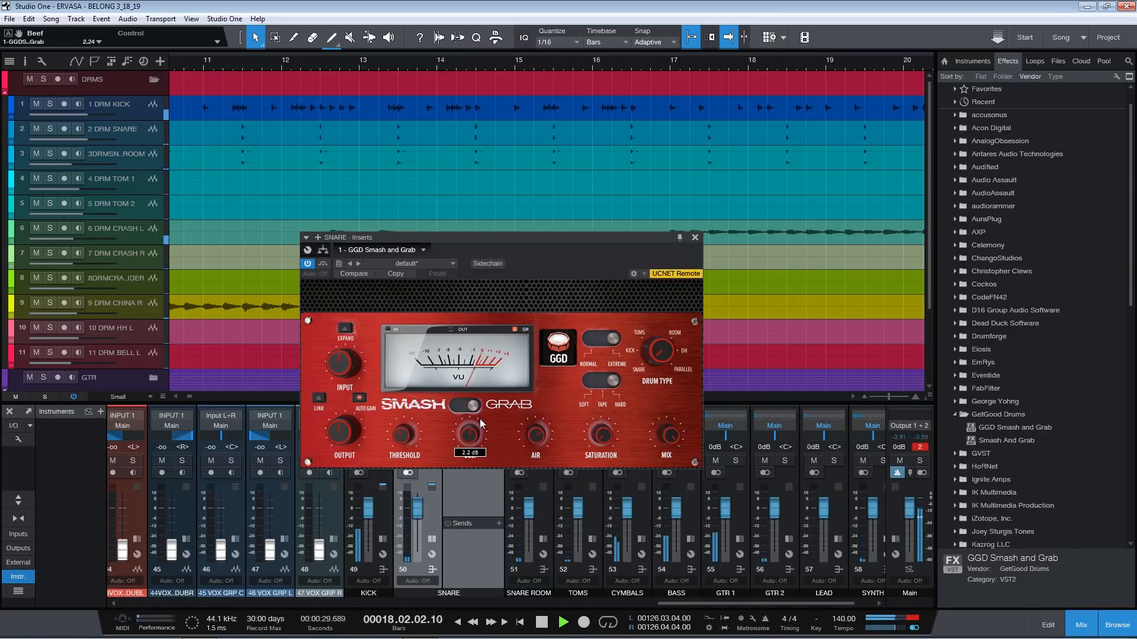
pyautogui.moveTo(600, 435); pyautogui.dragTo(600, 431)
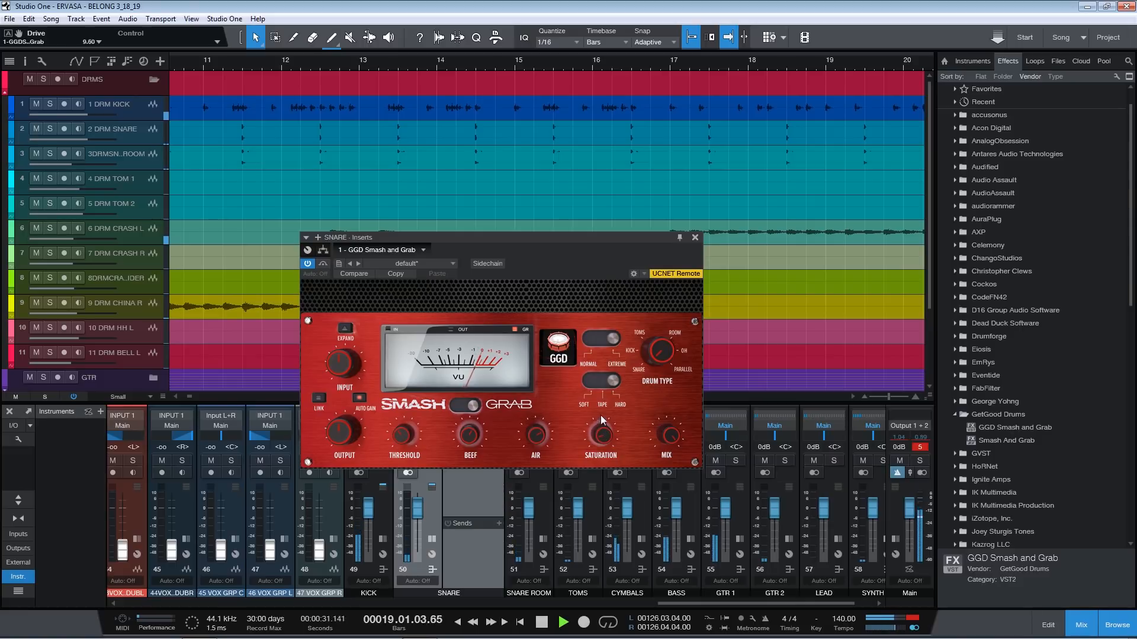
pyautogui.click(695, 238)
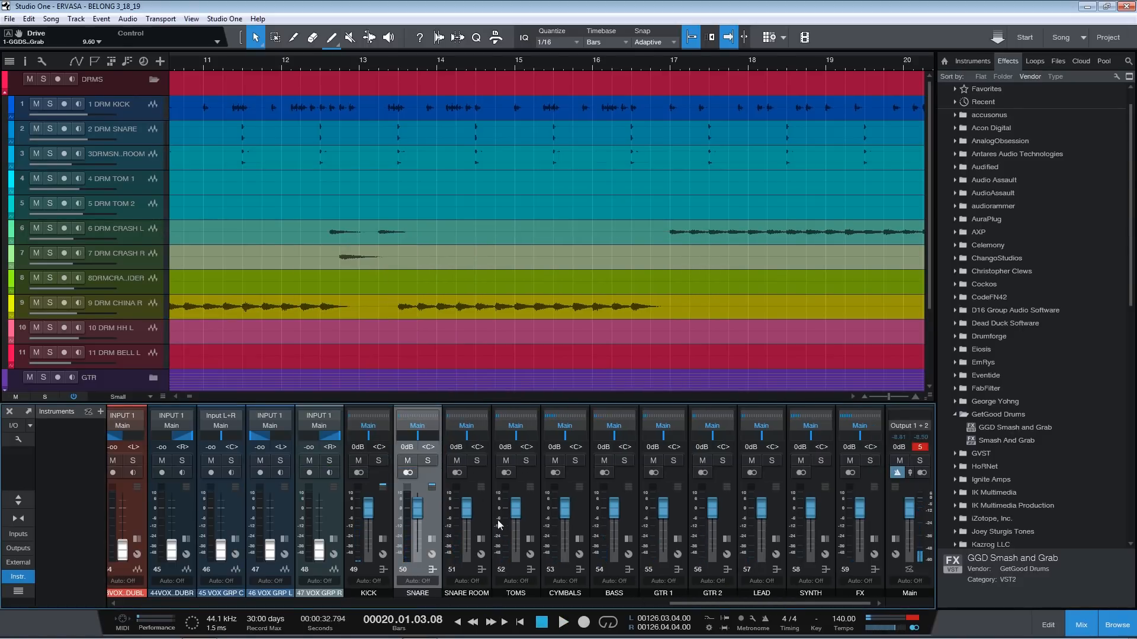
# - Insert the accusonus ERA-R effect on the DRM TOM 2 track
pyautogui.click(527, 508)
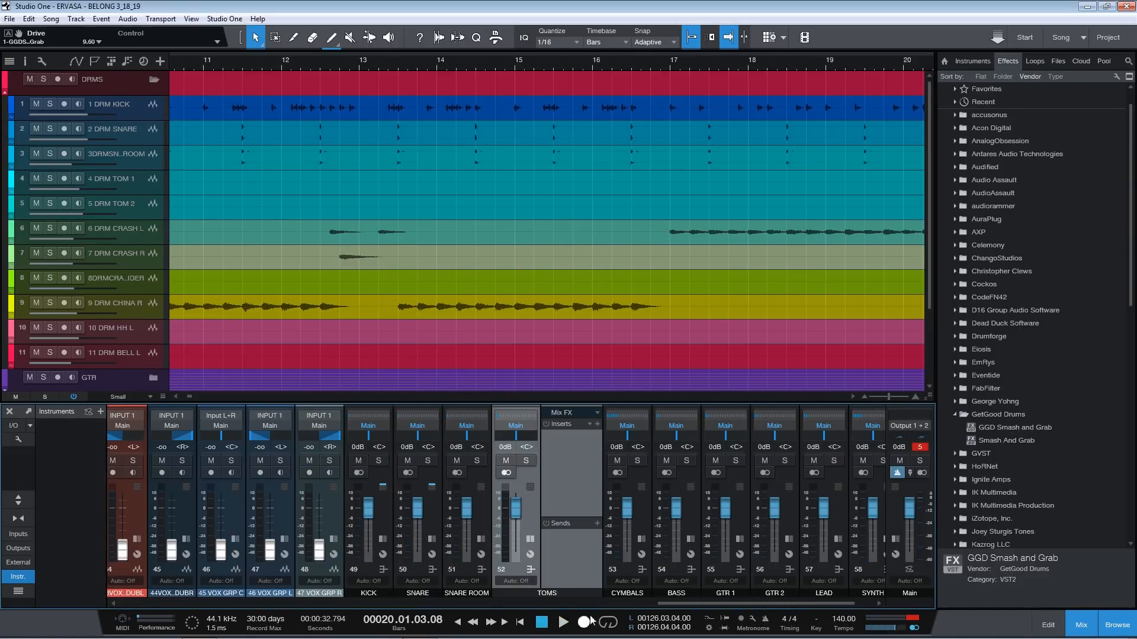
pyautogui.moveTo(705, 610); pyautogui.dragTo(178, 610)
pyautogui.click(340, 513)
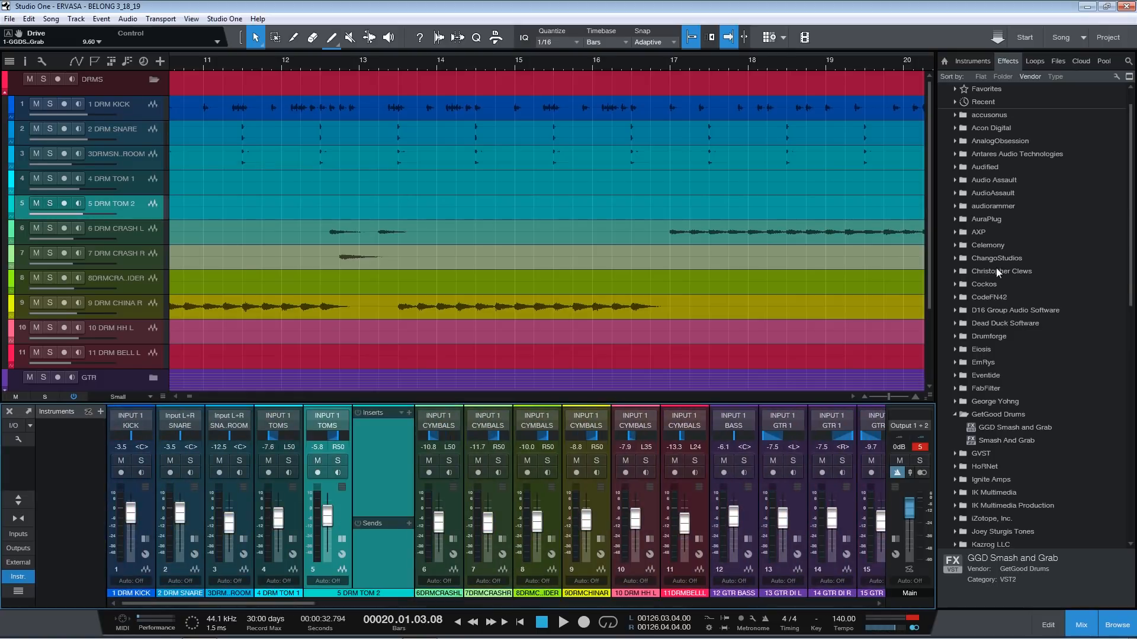
pyautogui.click(968, 115)
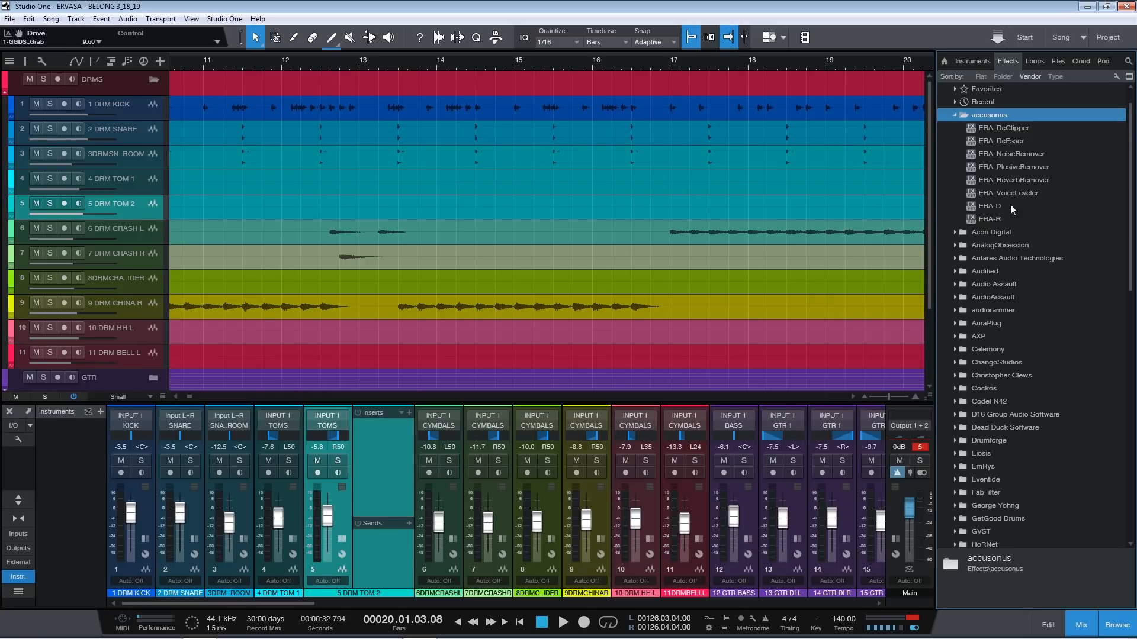
pyautogui.moveTo(1003, 218); pyautogui.dragTo(394, 455)
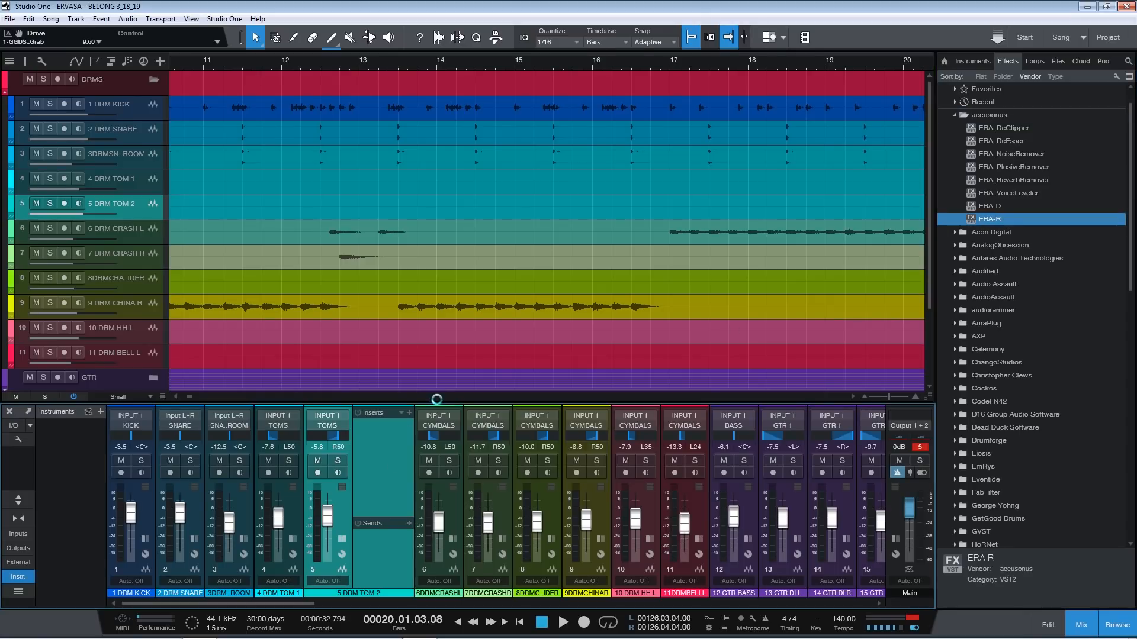
# - Solo DRM TOM 2 and set the ERA-R processing amount to about 15% while playing the tom hits from just before bar 5
pyautogui.click(338, 460)
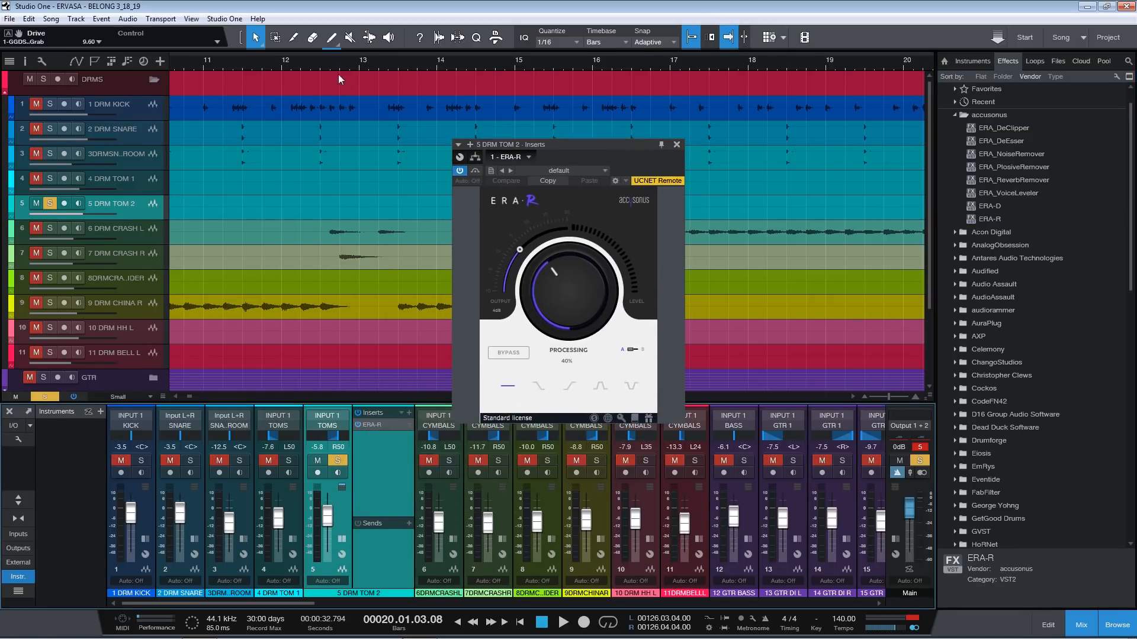
pyautogui.moveTo(321, 61); pyautogui.dragTo(179, 77)
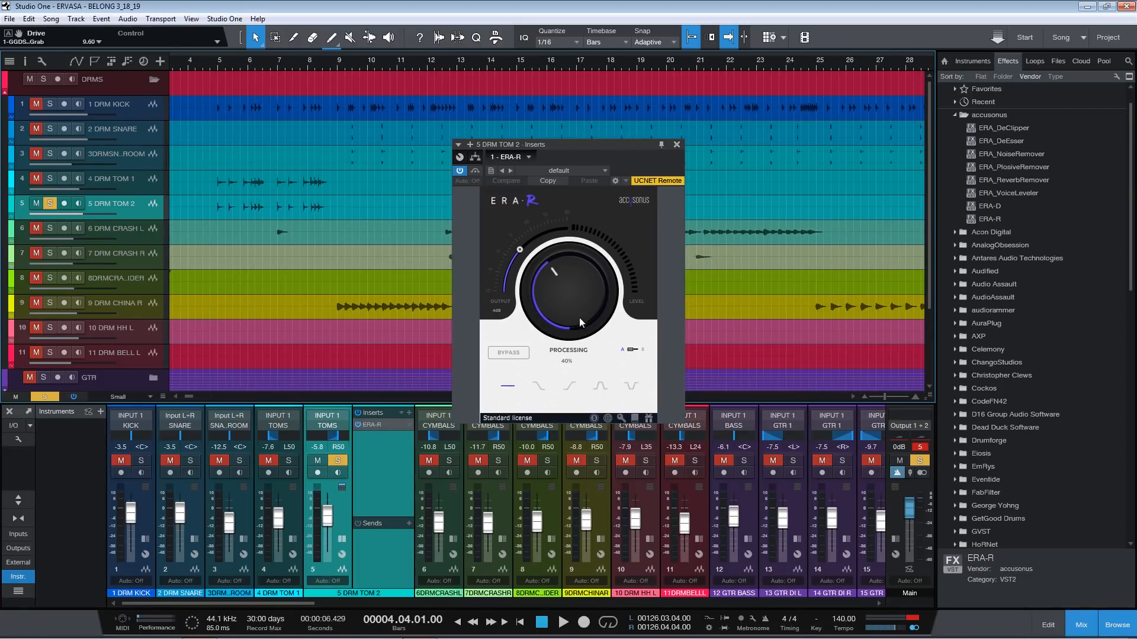
pyautogui.moveTo(573, 280); pyautogui.dragTo(591, 475)
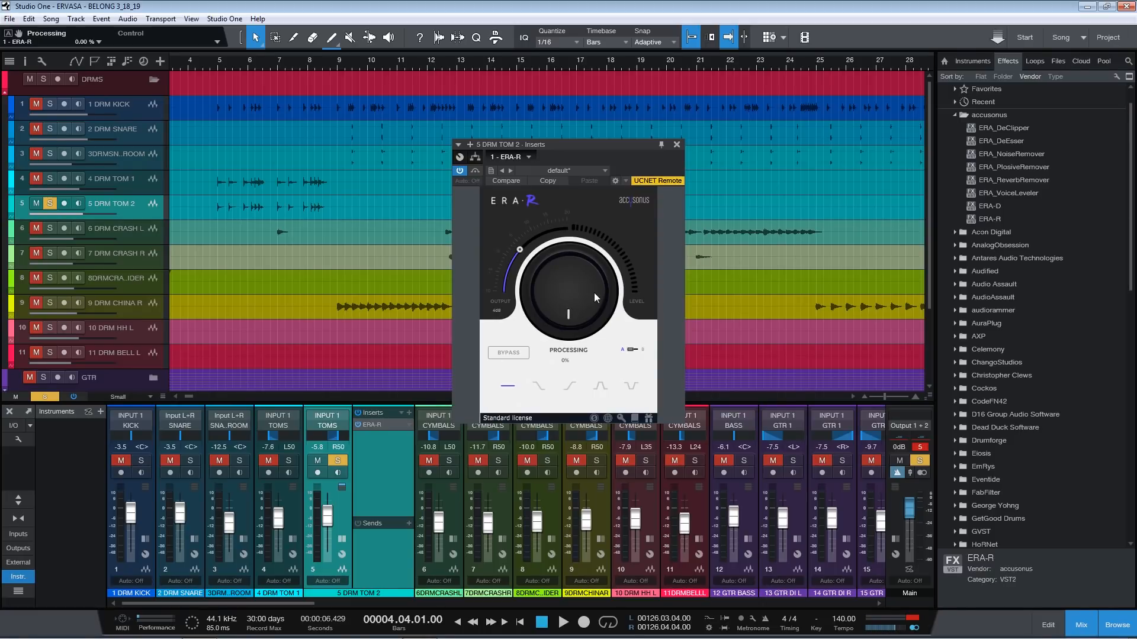
pyautogui.press('space')
pyautogui.moveTo(568, 304); pyautogui.dragTo(570, 282)
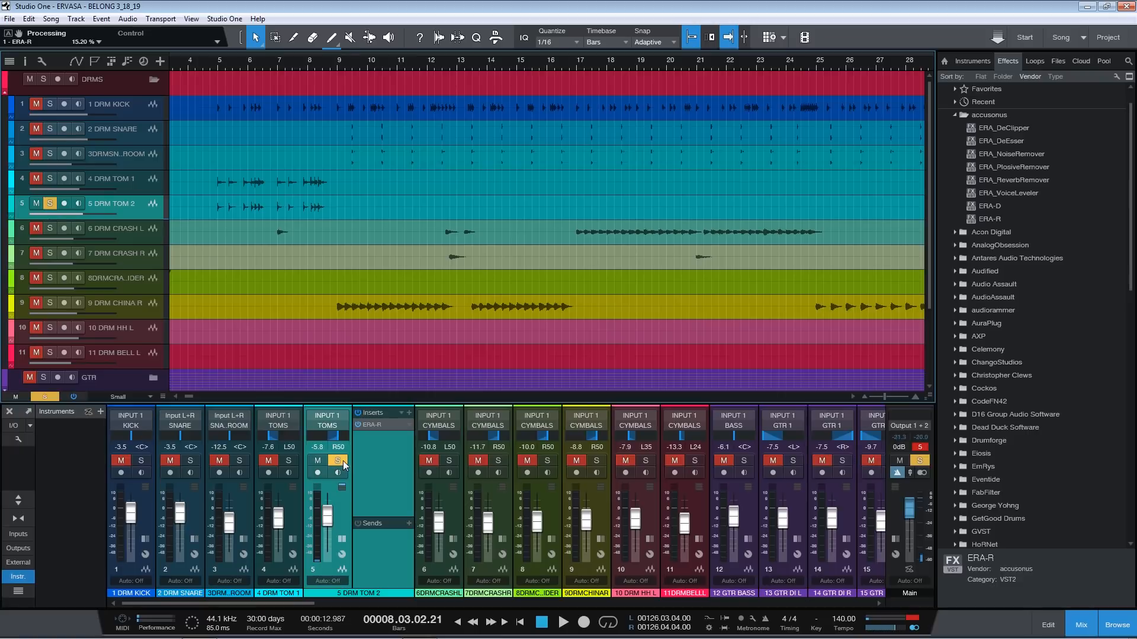
# - Unsolo DRM TOM 2 and raise its volume to -4.2 dB during playback of the full mix
pyautogui.click(341, 461)
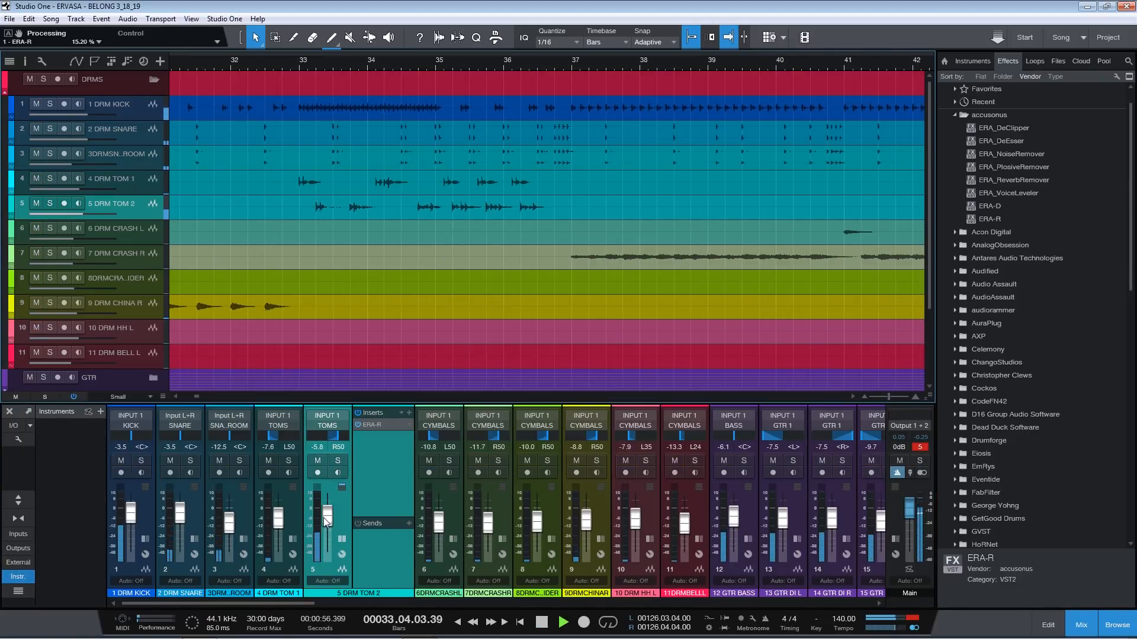
pyautogui.scroll(3, 324, 518)
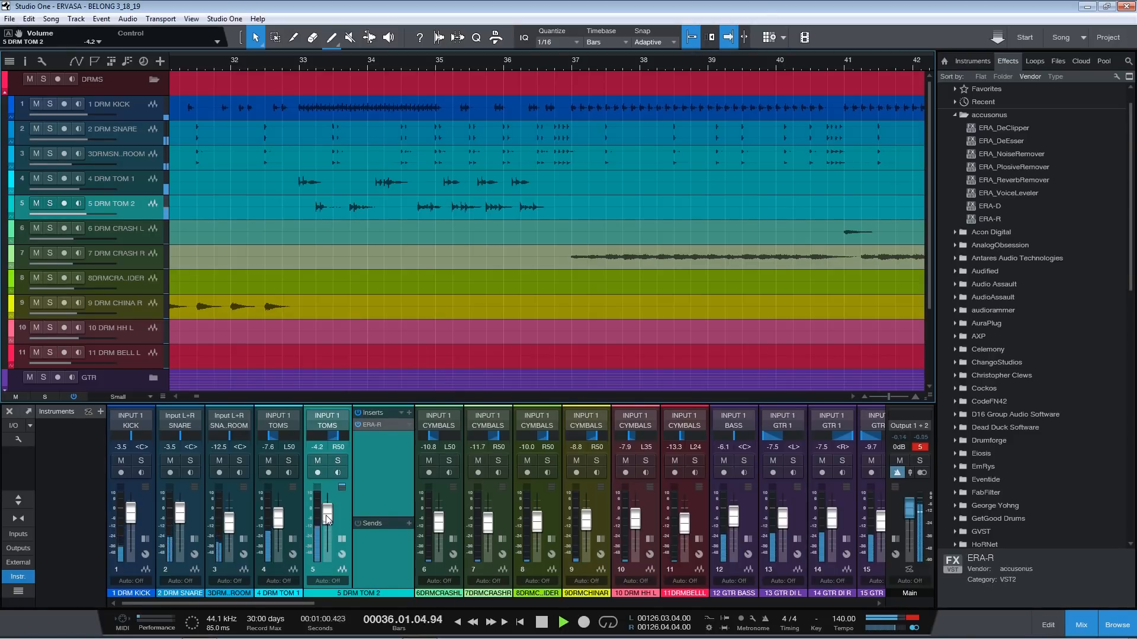
pyautogui.press('space')
# - Insert GGD Smash and Grab on the TOMS bus in Grab and Extreme mode, lower its threshold and set Air to 6.4 dB
pyautogui.moveTo(296, 603); pyautogui.dragTo(846, 583)
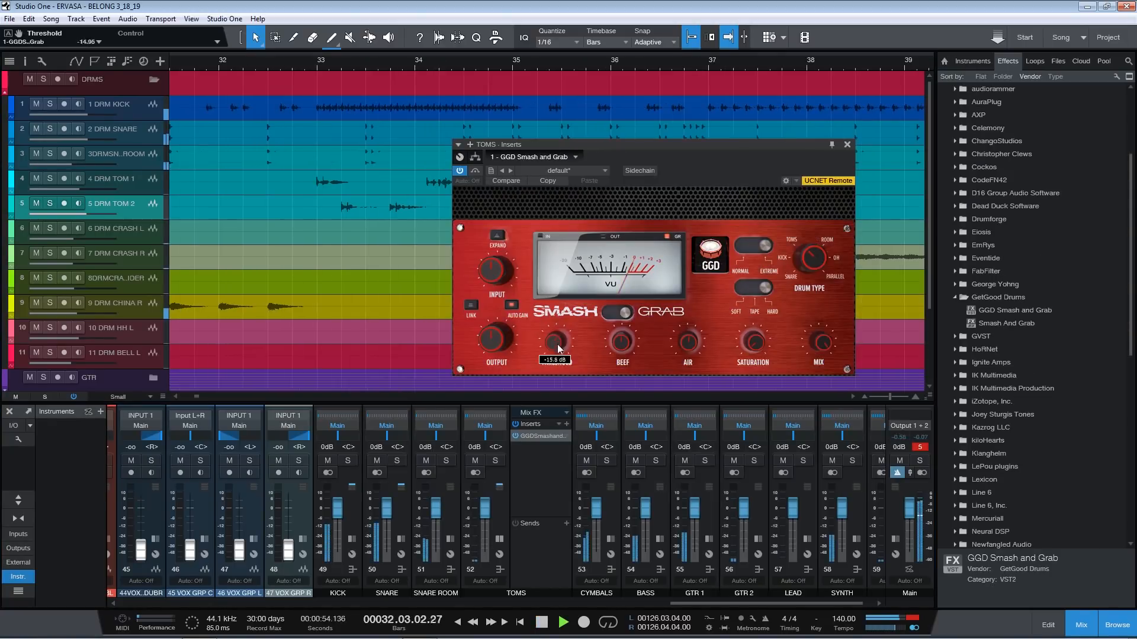
pyautogui.moveTo(554, 359); pyautogui.dragTo(552, 374)
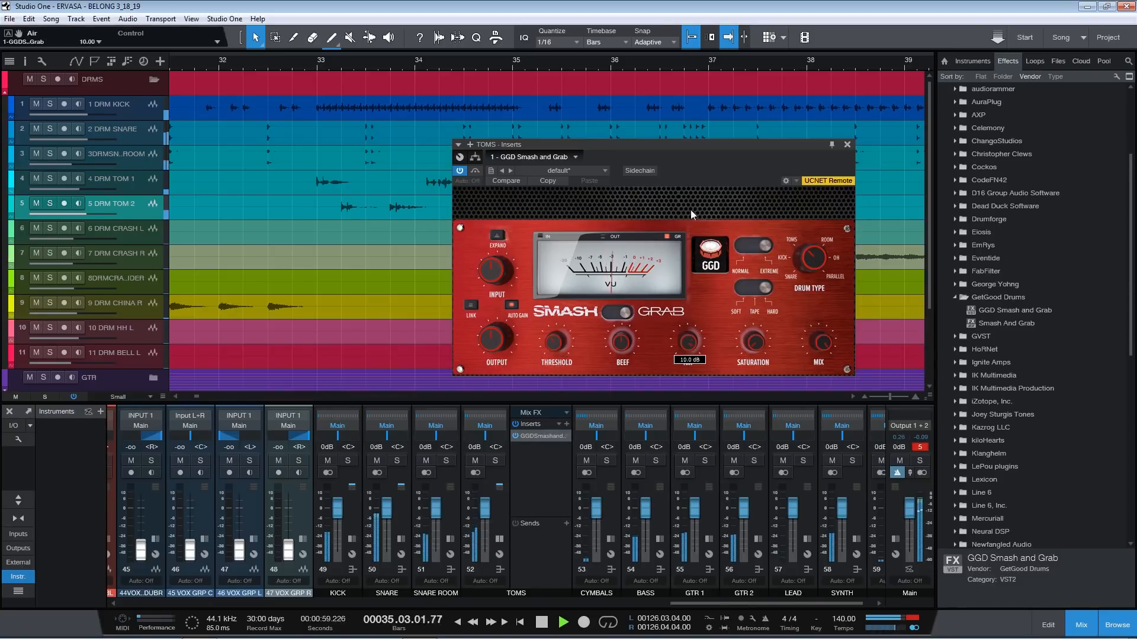
pyautogui.moveTo(689, 344); pyautogui.dragTo(696, 371)
# - Replay the tom section from bar 32, fine-tune Beef and set the toms compressor's saturation to 19.2
pyautogui.click(281, 69)
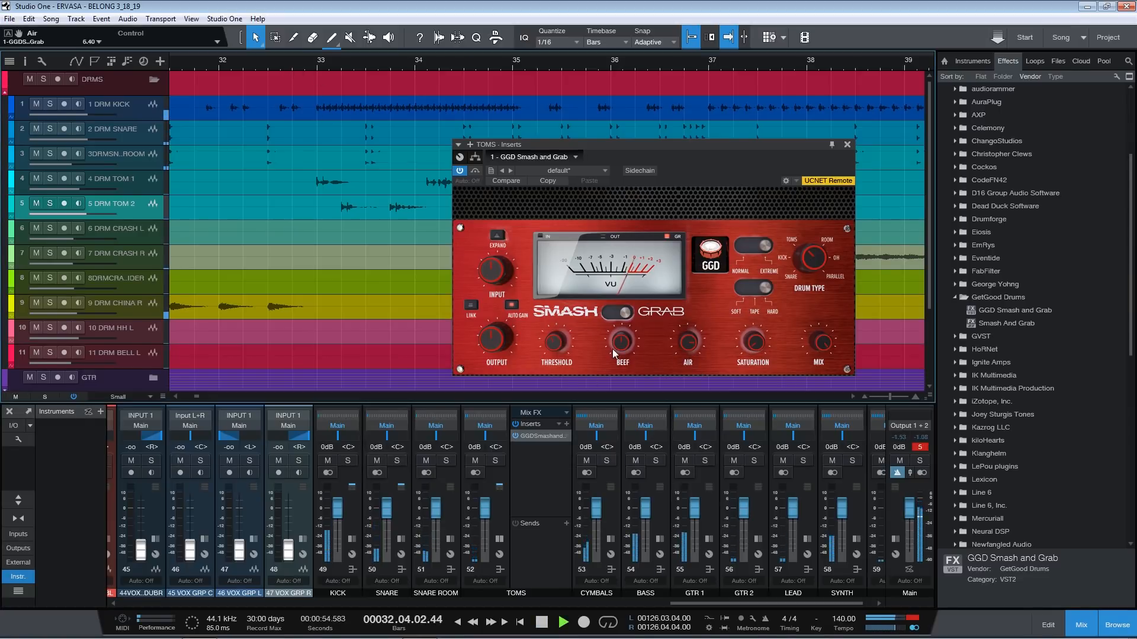
pyautogui.moveTo(625, 346); pyautogui.dragTo(624, 344)
pyautogui.moveTo(758, 342); pyautogui.dragTo(757, 306)
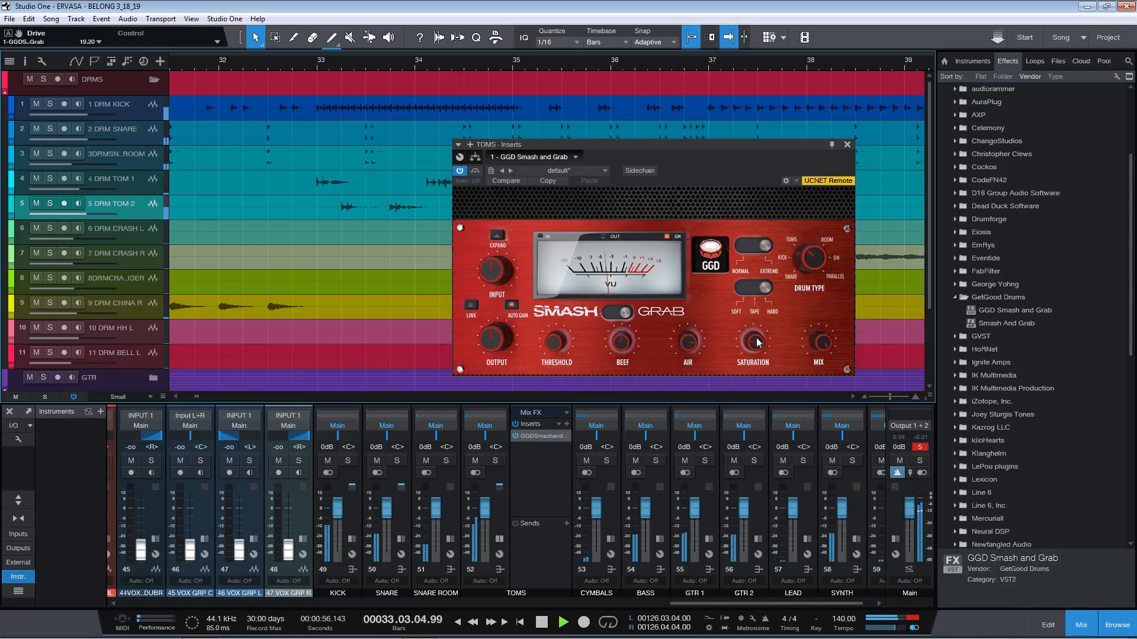
pyautogui.click(847, 144)
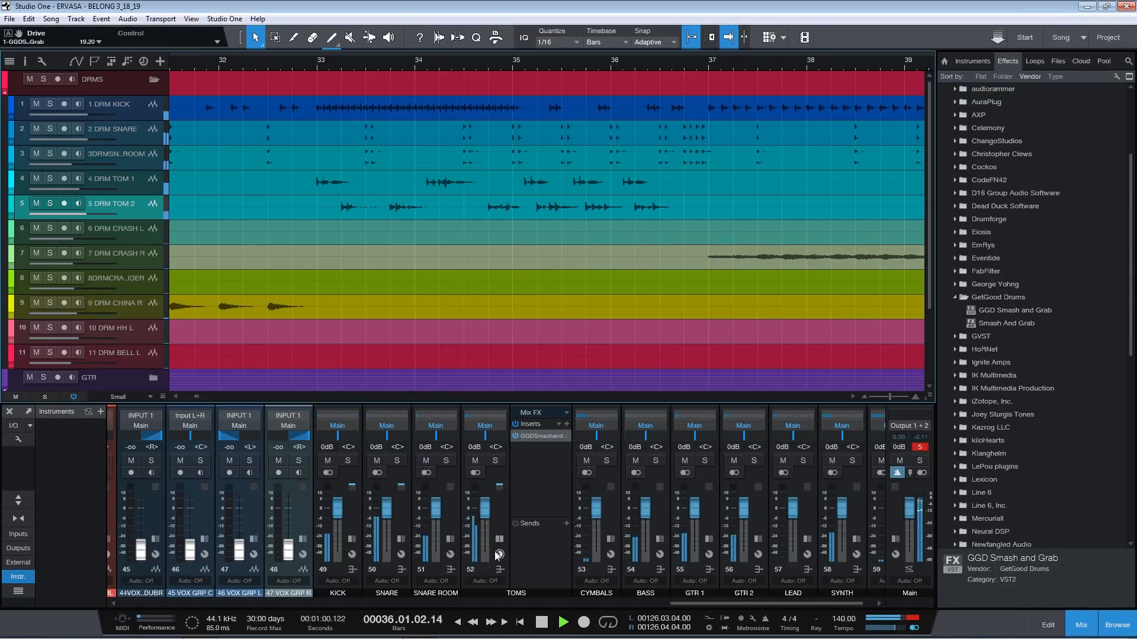
pyautogui.doubleClick(504, 510)
pyautogui.press('space')
# - Insert GGD Smash and Grab on the CYMBALS bus with Normal mode and the Overheads drum type
pyautogui.click(576, 513)
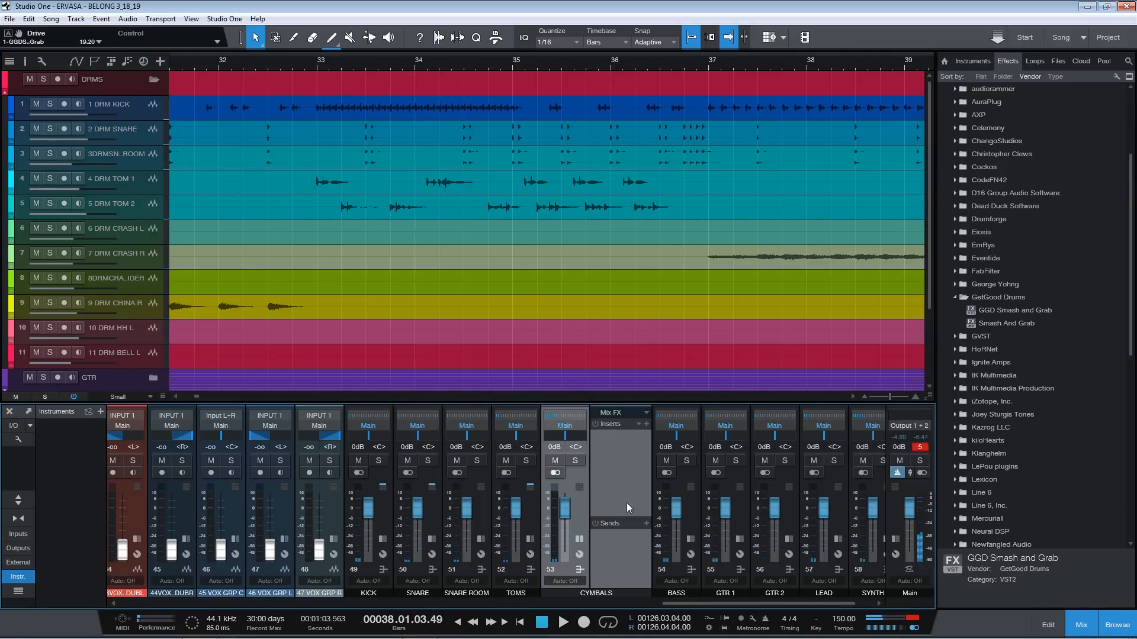
pyautogui.moveTo(1006, 311); pyautogui.dragTo(619, 436)
pyautogui.click(745, 245)
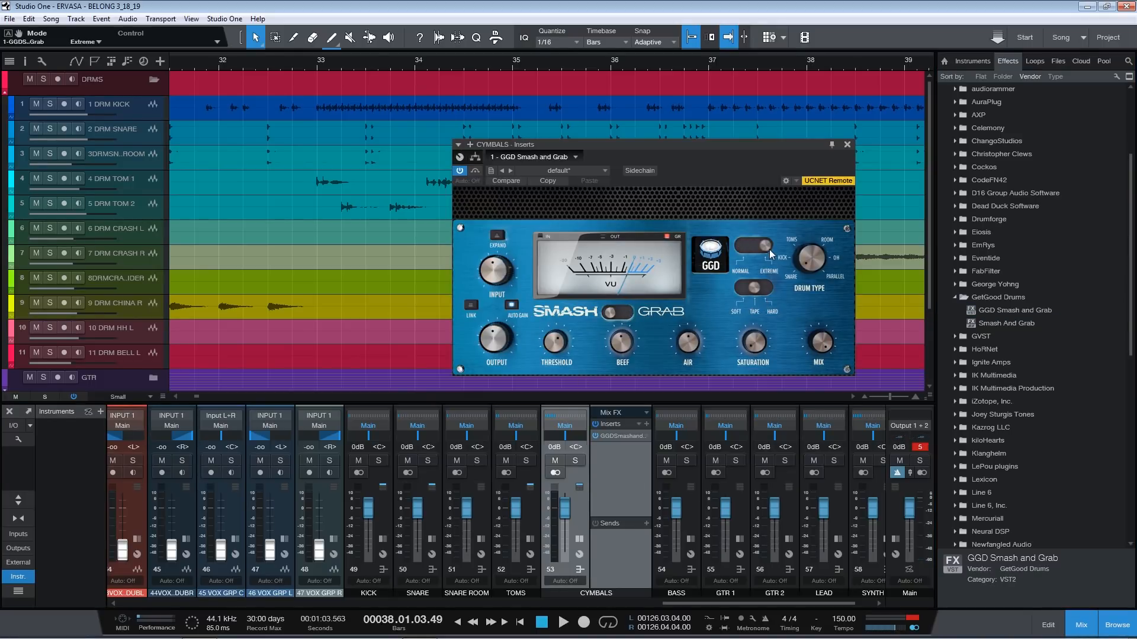
pyautogui.click(764, 248)
pyautogui.press('space')
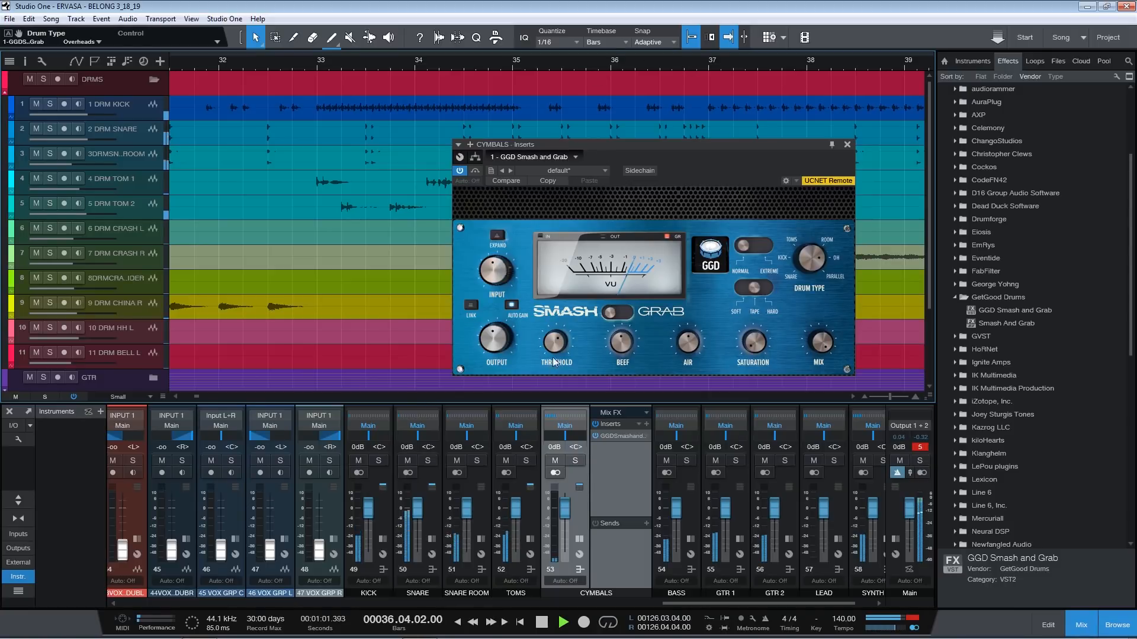
# - Set the cymbals compressor's threshold to about -27.7 dB and Beef to -6.8 dB, adjust Air, and switch it from Smash to Grab
pyautogui.moveTo(562, 344); pyautogui.dragTo(556, 384)
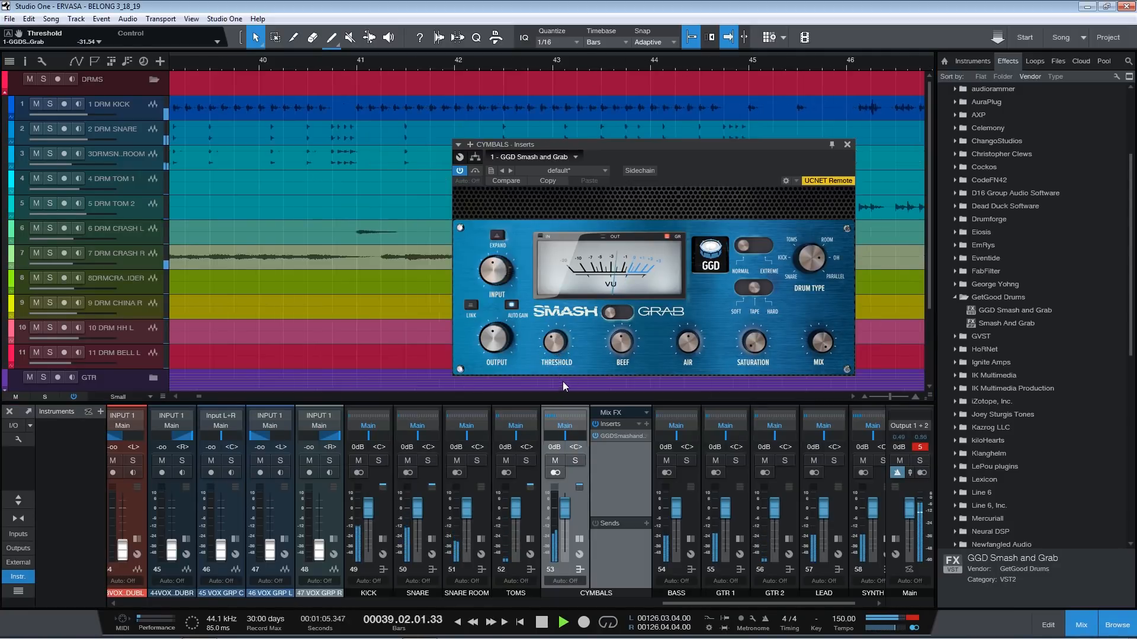
pyautogui.moveTo(684, 345); pyautogui.dragTo(697, 308)
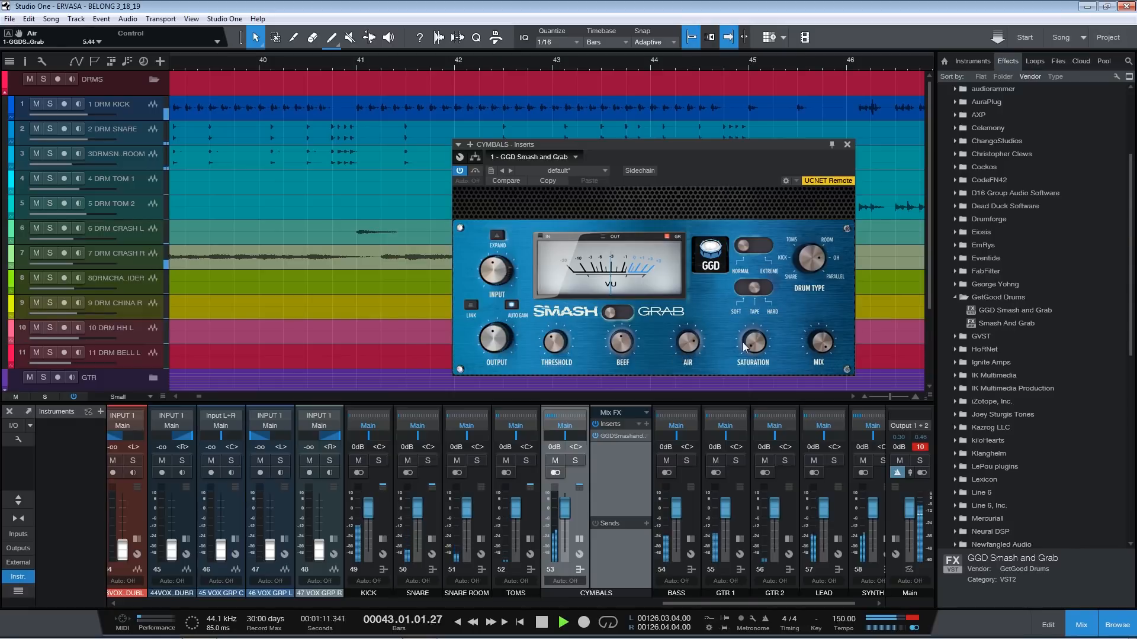
pyautogui.moveTo(626, 350); pyautogui.dragTo(619, 391)
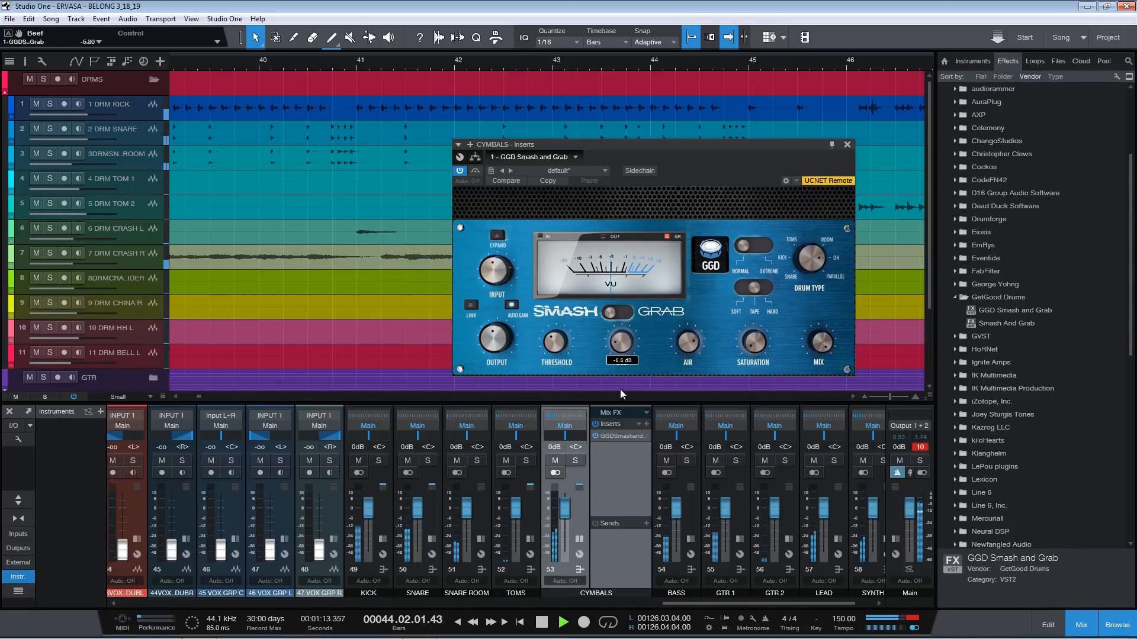
pyautogui.moveTo(687, 343); pyautogui.dragTo(687, 351)
pyautogui.moveTo(557, 344); pyautogui.dragTo(559, 343)
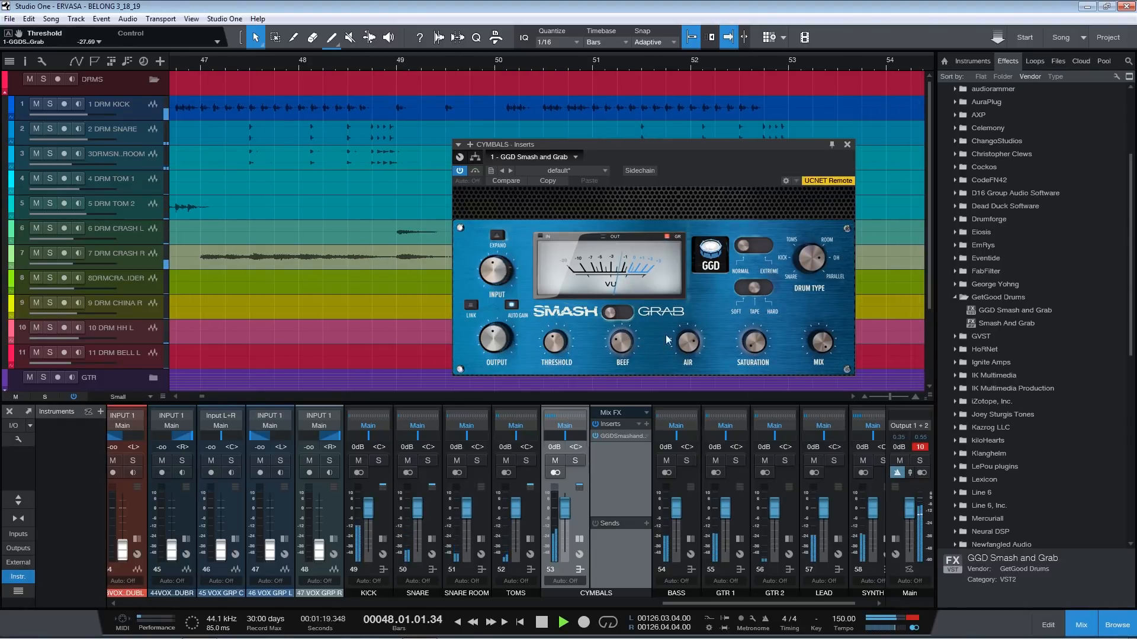
pyautogui.click(624, 313)
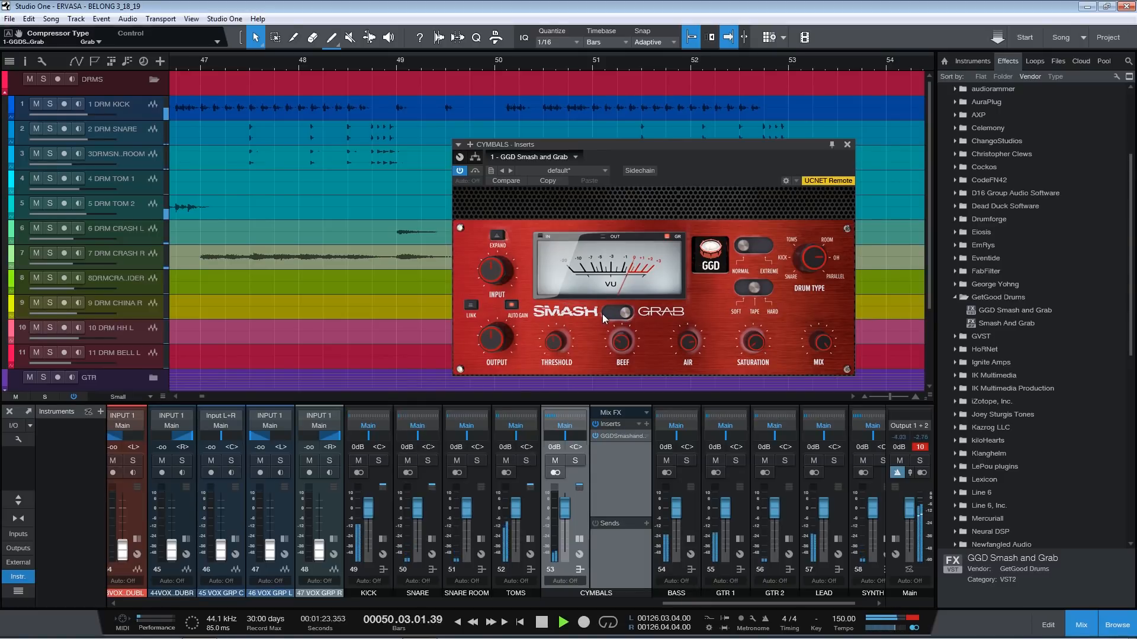
# - Lower the cymbals compressor's threshold to about -29.8 and close the plug-in window
pyautogui.moveTo(554, 342)
pyautogui.mouseDown()
pyautogui.moveTo(554, 354)
pyautogui.moveTo(562, 349)
pyautogui.mouseUp()
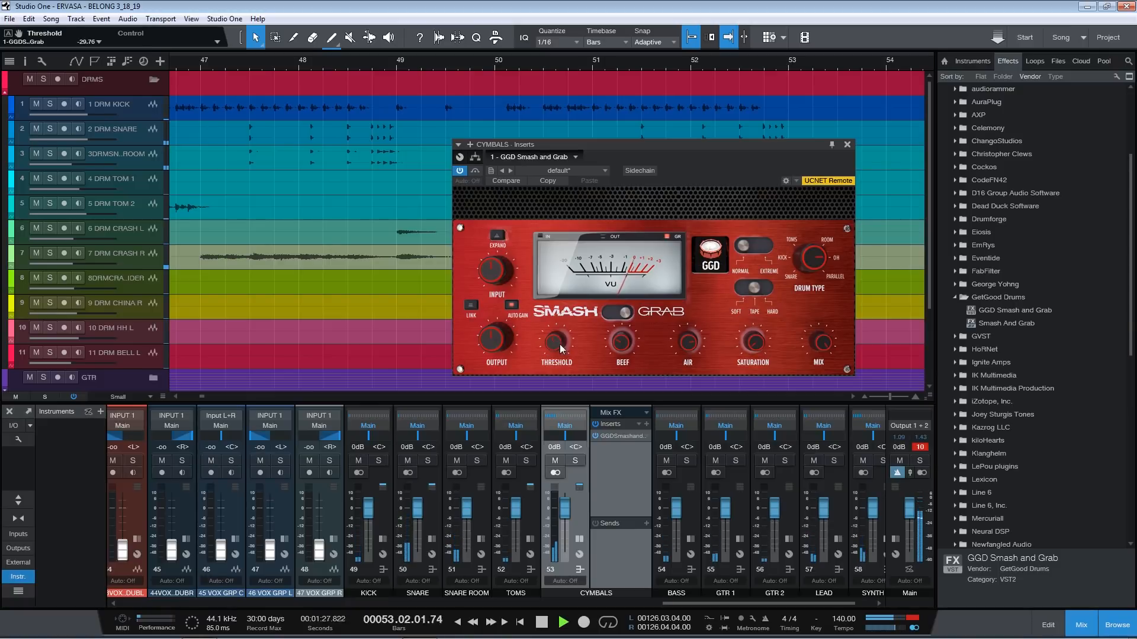
pyautogui.click(847, 145)
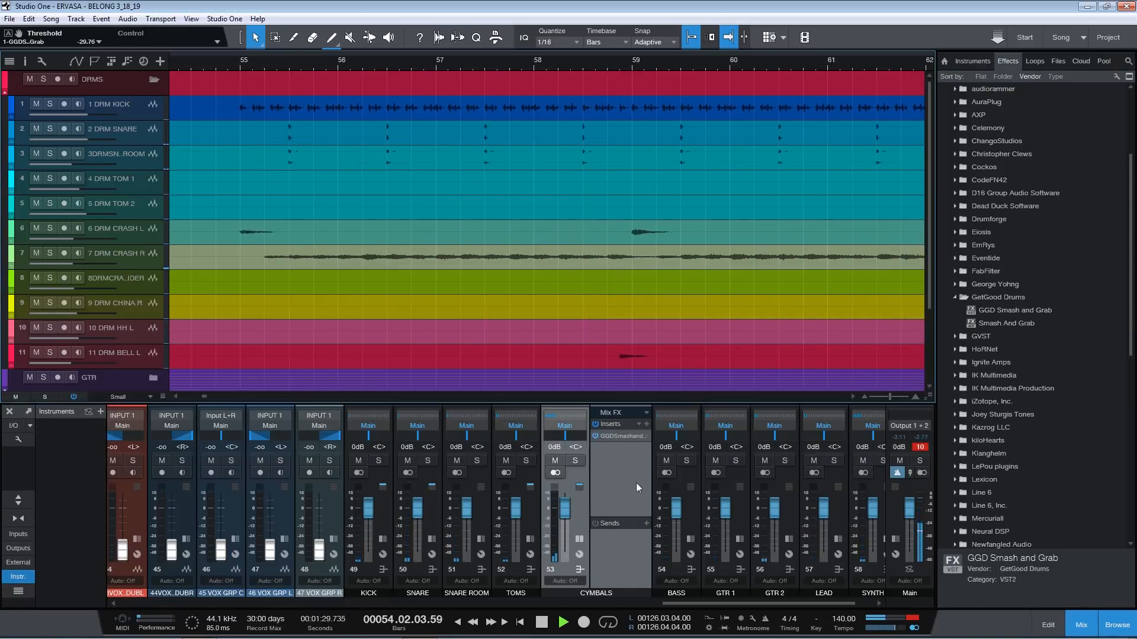
# - Route the KICK, SNARE, SNARE ROOM, TOMS and CYMBALS buses to a new bus named DRUMS
pyautogui.keyDown('shift'); pyautogui.click(381, 511); pyautogui.keyUp('shift')
pyautogui.rightClick(381, 510)
pyautogui.click(467, 422)
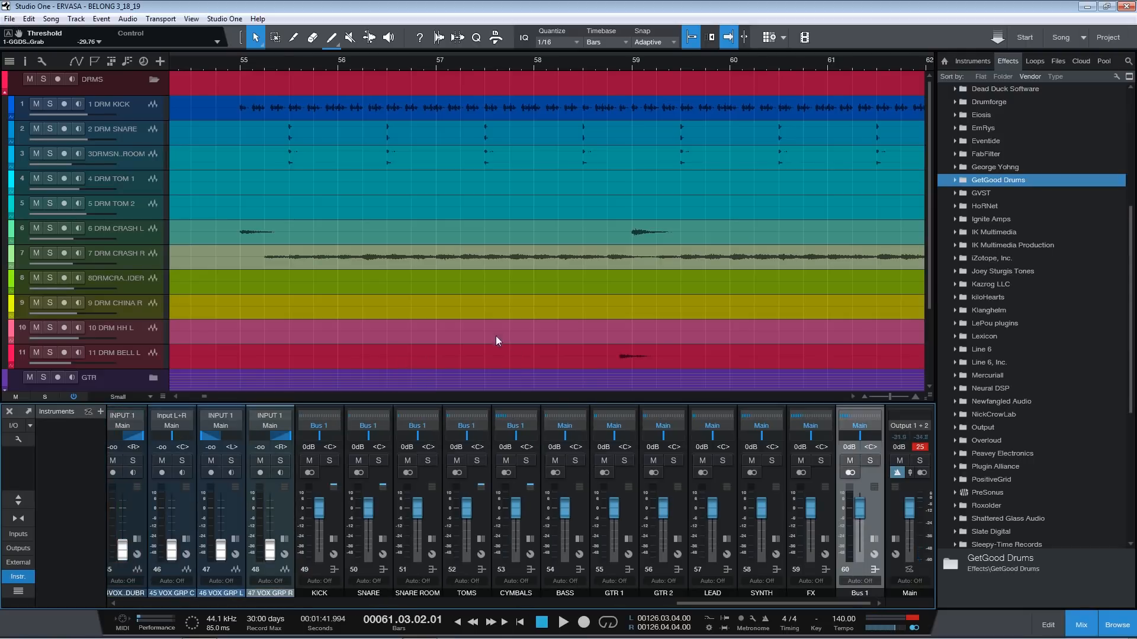
pyautogui.write('DRUMS')
pyautogui.press('Return')
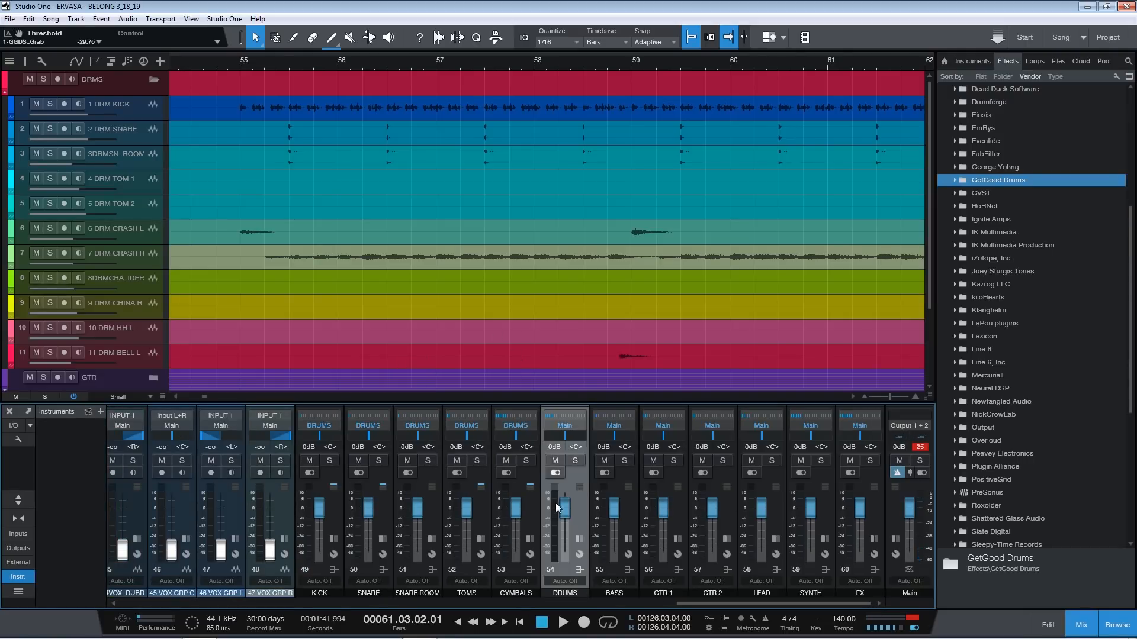
# - Solo the drum buses and rebuild their balance, with KICK at -1.6 dB, SNARE at -5.4 dB and SNARE ROOM at -8.4 dB
pyautogui.keyDown('shift'); pyautogui.click(333, 509); pyautogui.keyUp('shift')
pyautogui.click(330, 461)
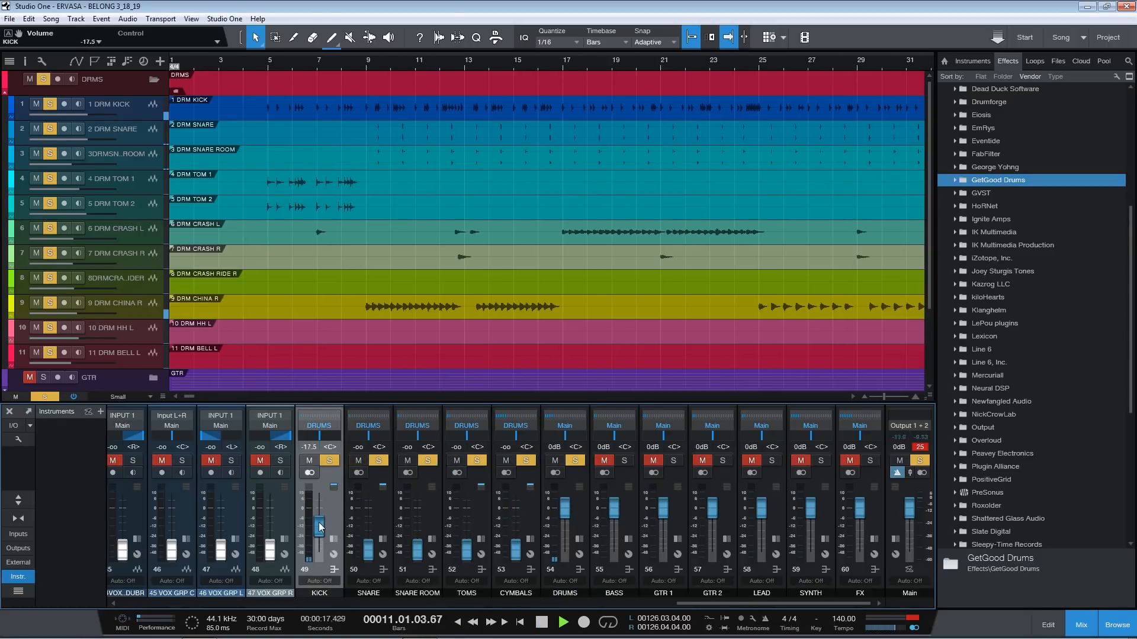
pyautogui.moveTo(320, 530); pyautogui.dragTo(319, 507)
pyautogui.moveTo(368, 548); pyautogui.dragTo(368, 517)
pyautogui.moveTo(417, 548); pyautogui.dragTo(416, 530)
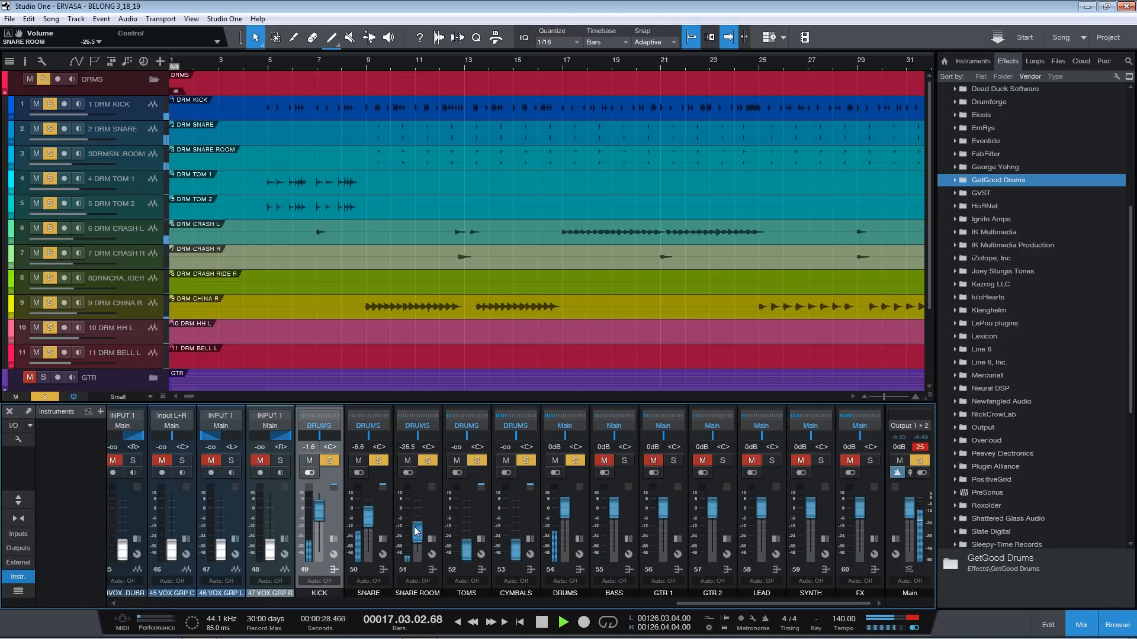
pyautogui.moveTo(416, 531); pyautogui.dragTo(418, 514)
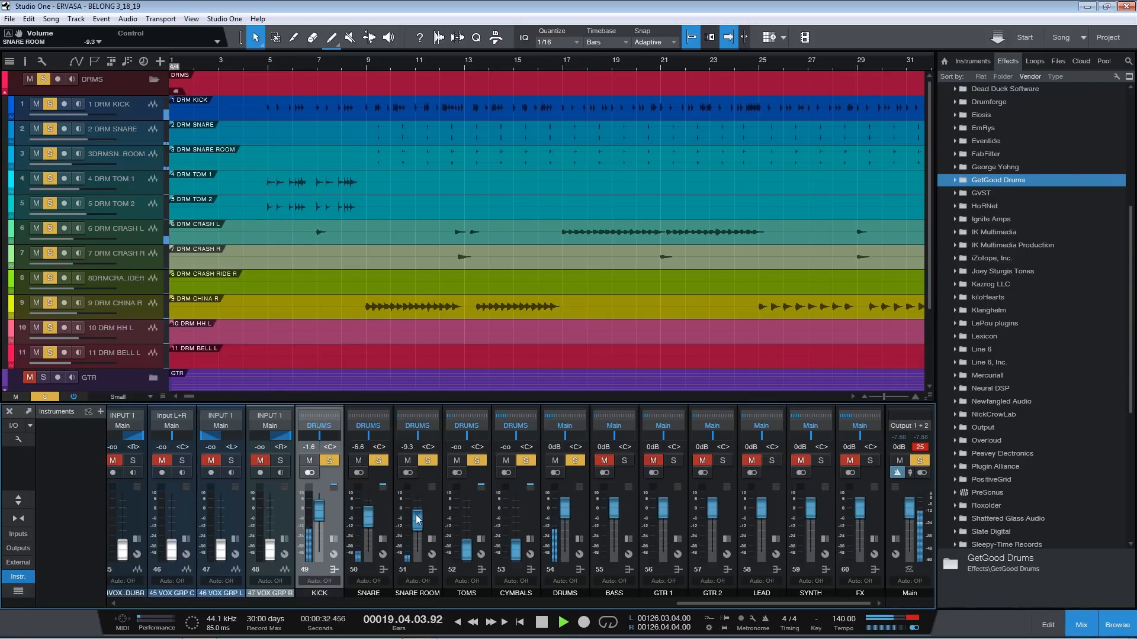
pyautogui.moveTo(419, 519); pyautogui.dragTo(419, 515)
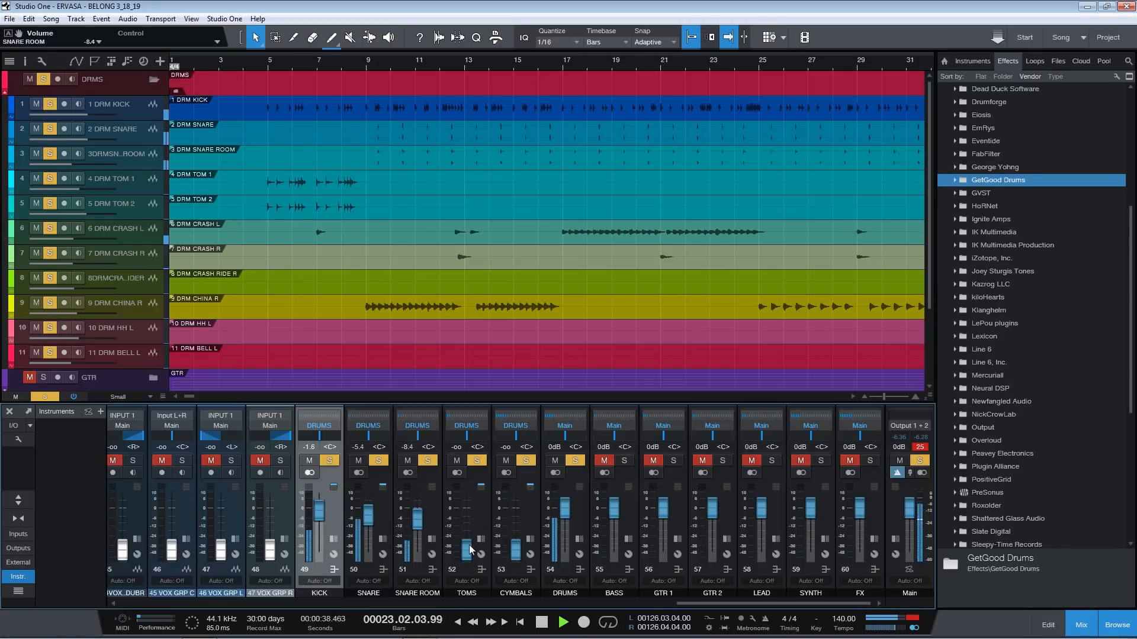
# - Replay from around bar 5 and set the TOMS bus to -9.3 dB and the CYMBALS bus to -12.1 dB
pyautogui.click(265, 66)
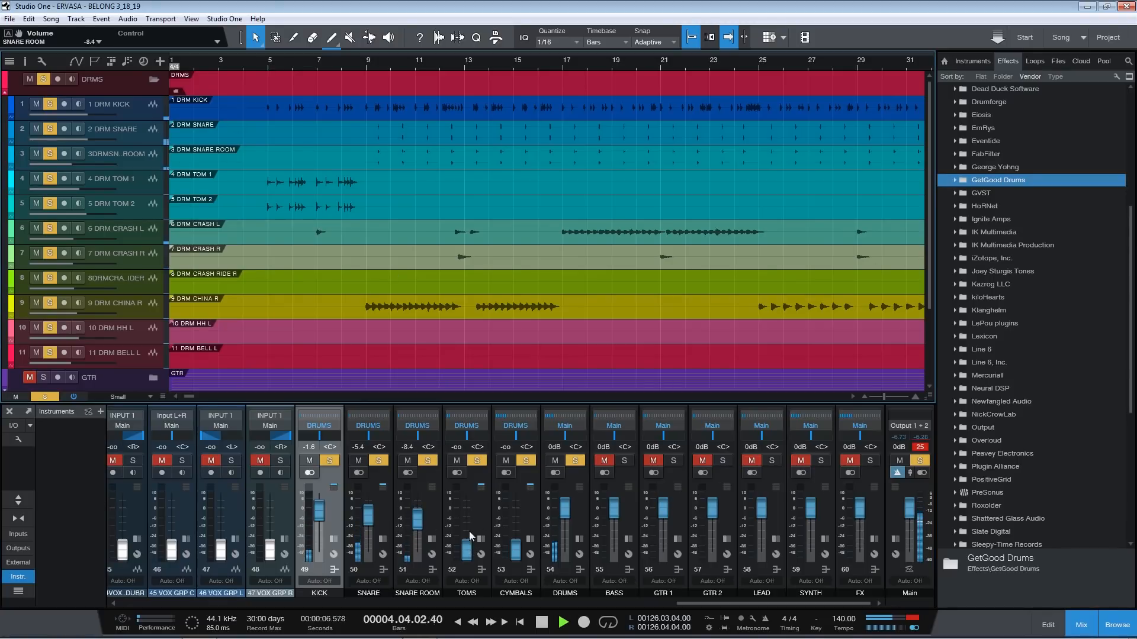
pyautogui.moveTo(473, 520); pyautogui.dragTo(471, 510)
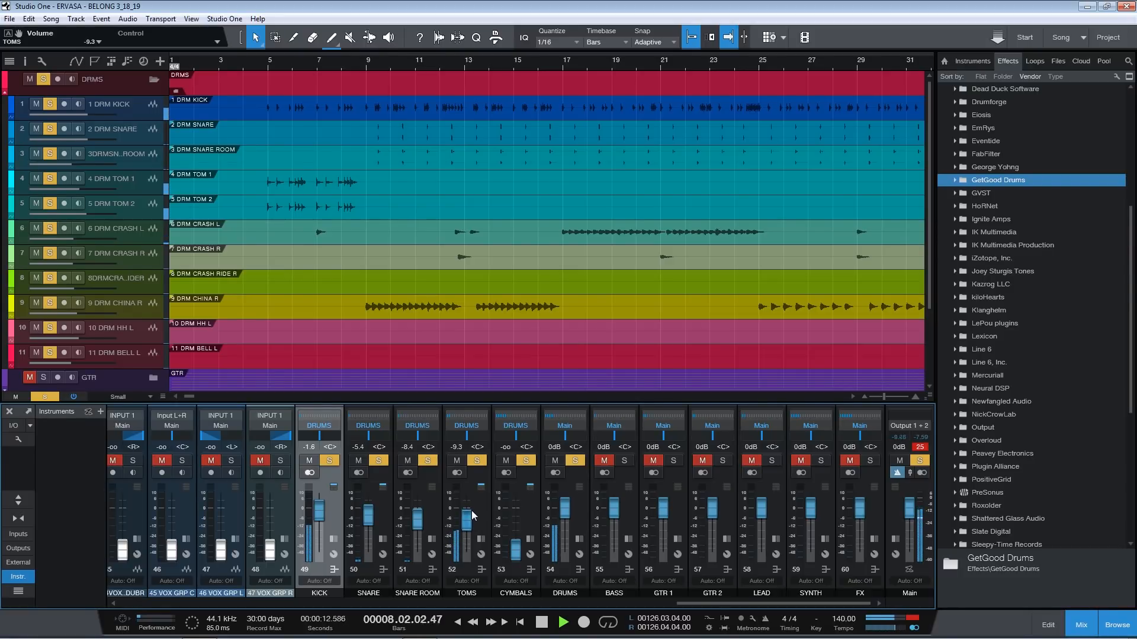
pyautogui.moveTo(516, 548); pyautogui.dragTo(517, 524)
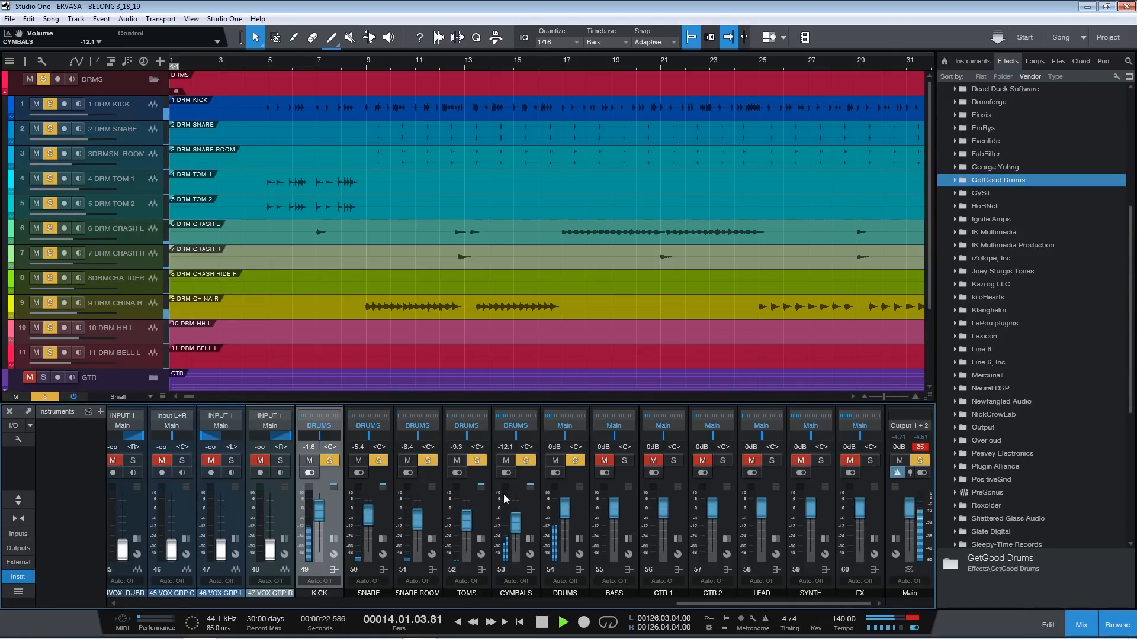
# - Raise the left and right crash channels together to -8.8 dB and -9.6 dB during playback
pyautogui.click(182, 310)
pyautogui.press('space')
pyautogui.moveTo(310, 605); pyautogui.dragTo(235, 604)
pyautogui.press('space')
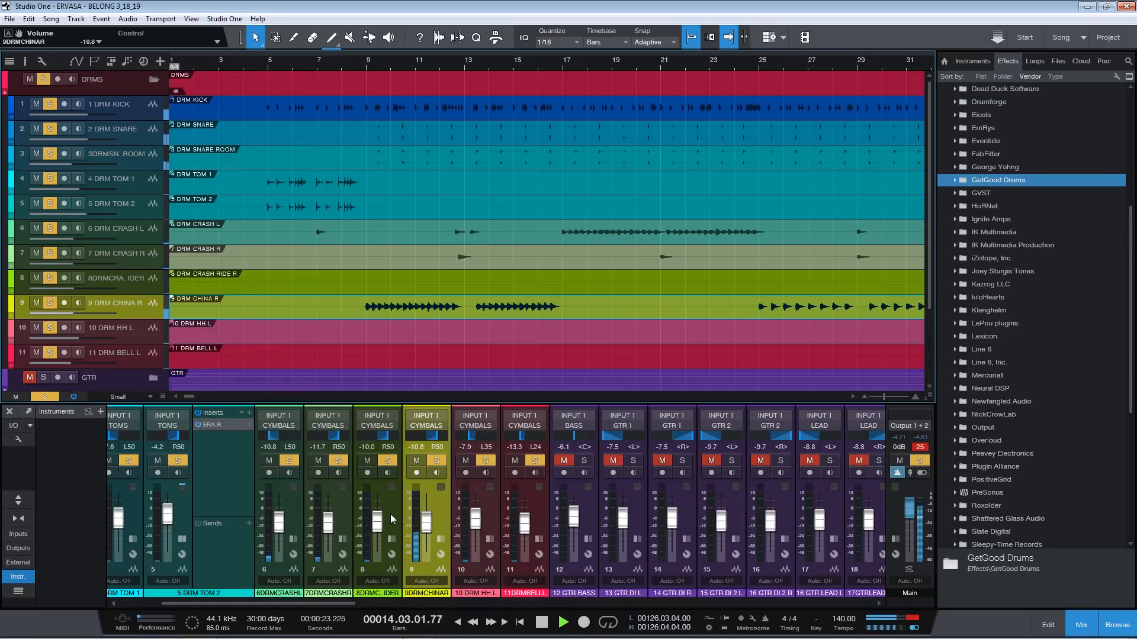
pyautogui.click(343, 514)
pyautogui.keyDown('shift'); pyautogui.click(289, 523); pyautogui.keyUp('shift')
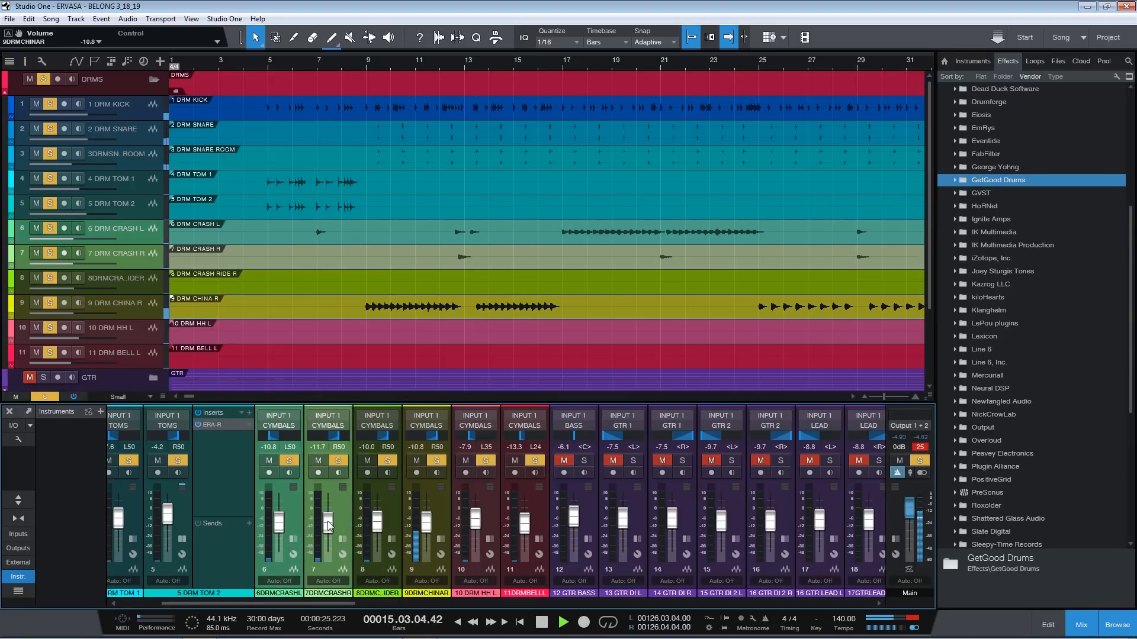
pyautogui.moveTo(328, 525); pyautogui.dragTo(327, 521)
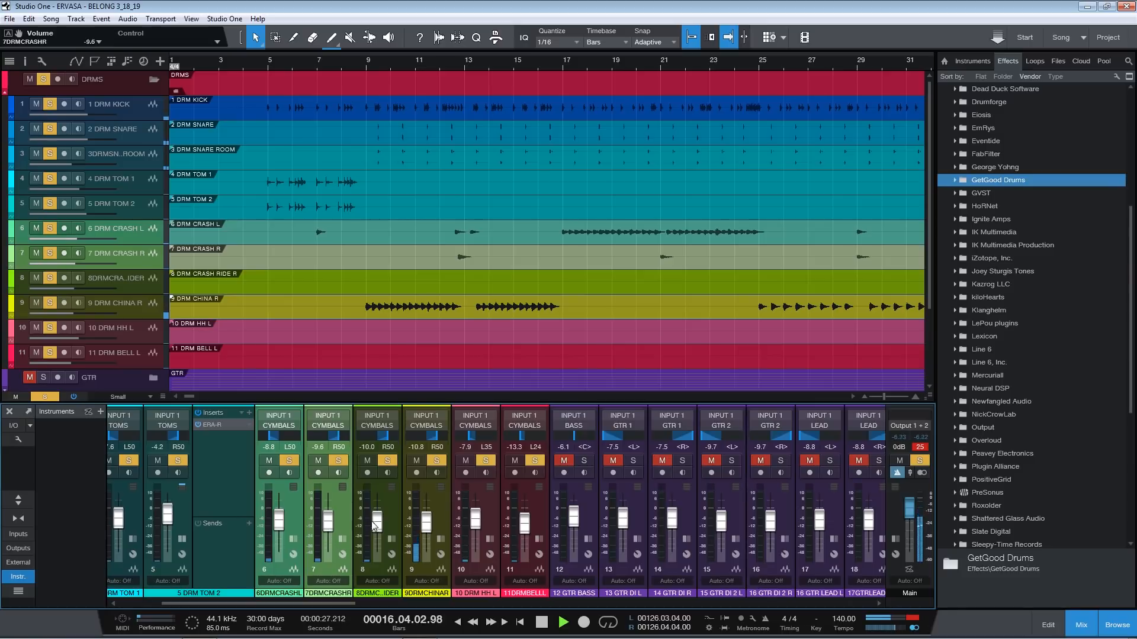
pyautogui.press('space')
# - Insert the Joey Sturgis Tones JW BG-Drums plug-in on the DRUMS bus
pyautogui.hscroll(15, 733, 584)
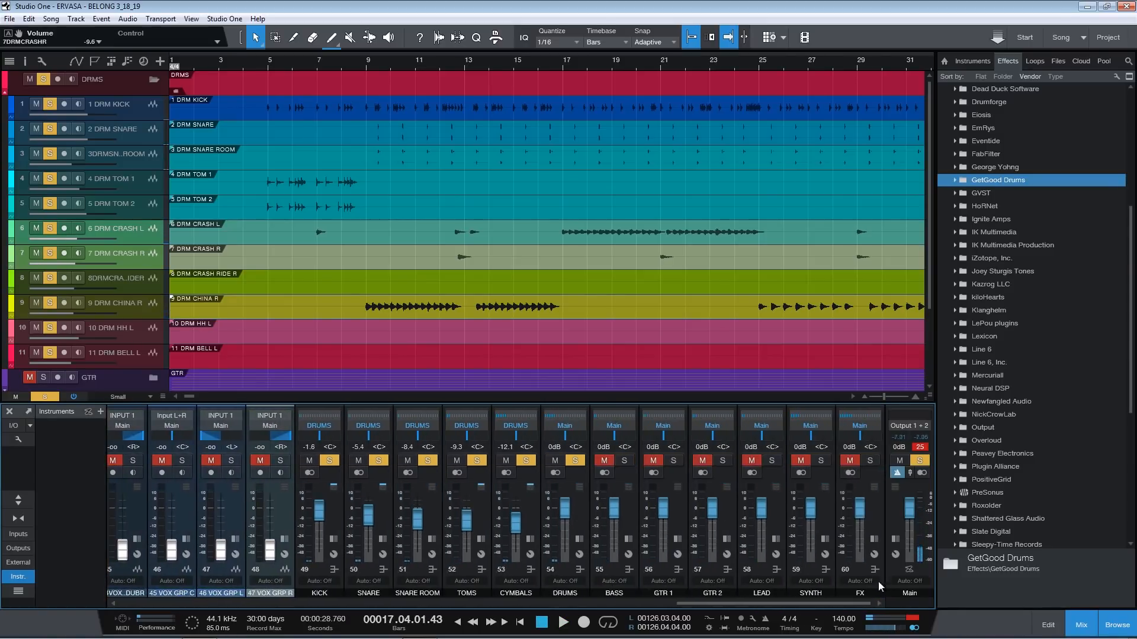
pyautogui.doubleClick(578, 520)
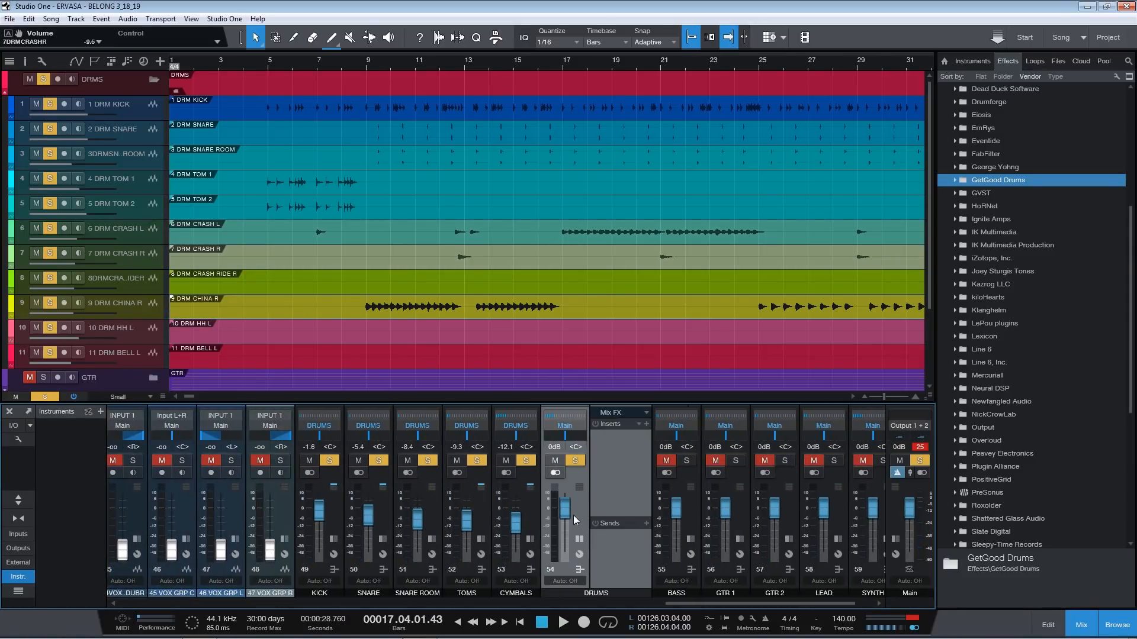
pyautogui.doubleClick(995, 273)
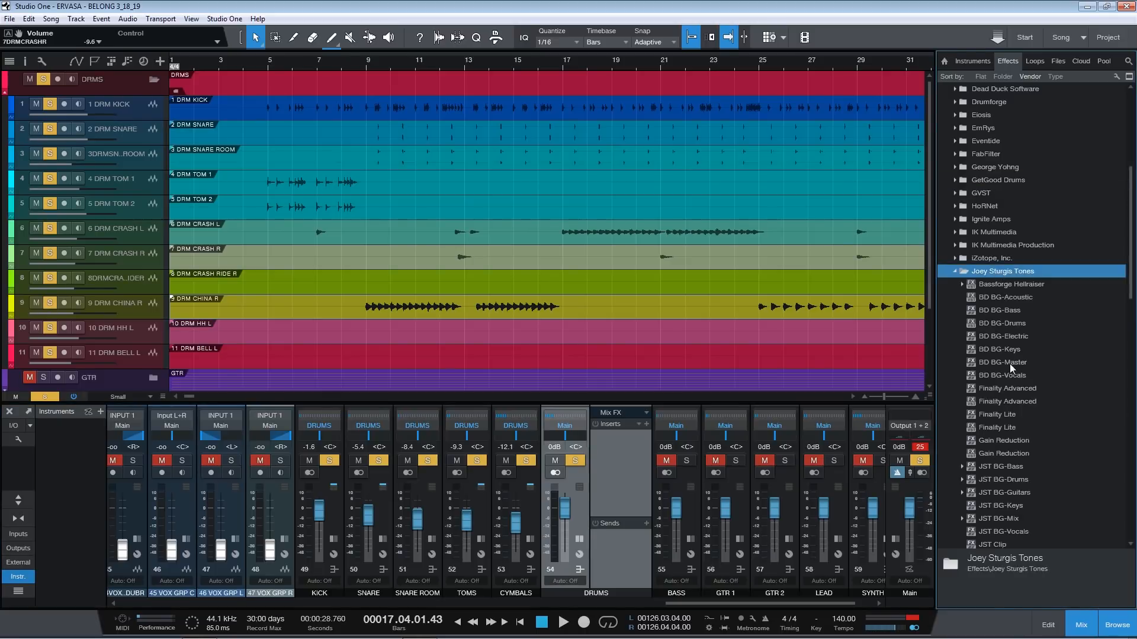
pyautogui.scroll(-2, 1011, 366)
pyautogui.scroll(-2, 1024, 386)
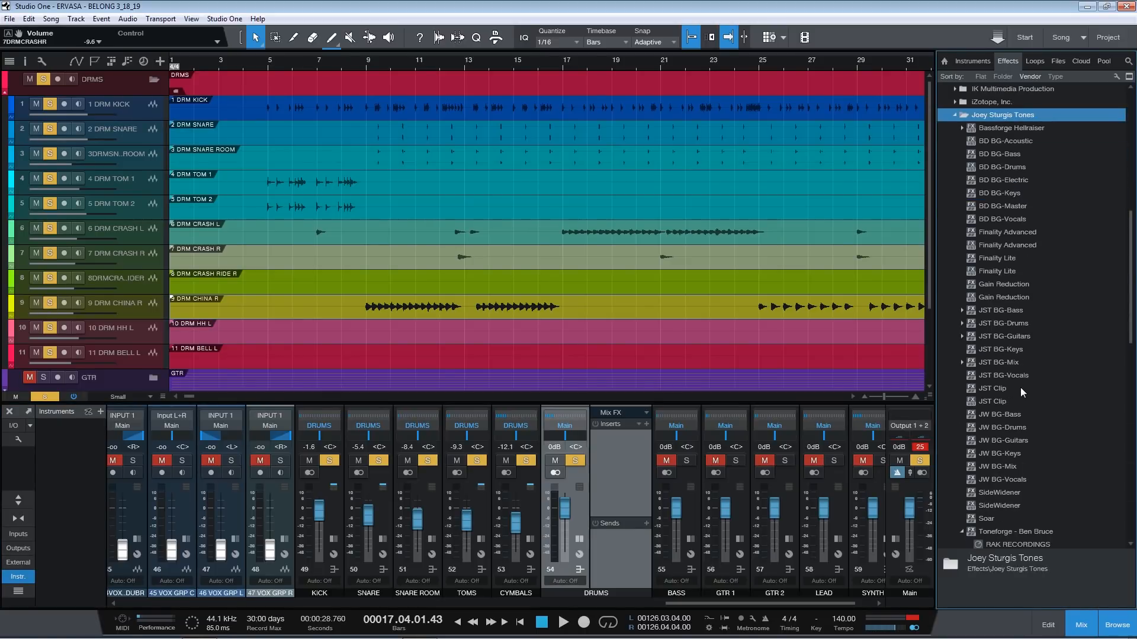
pyautogui.click(1007, 467)
pyautogui.moveTo(1016, 423); pyautogui.dragTo(560, 473)
# - Play from bar 9, unlink BG-Drums' sliders, set Crush to about -24 and Loud to -2.8 dB, and close the plug-in
pyautogui.click(368, 61)
pyautogui.click(543, 437)
pyautogui.press('space')
pyautogui.moveTo(546, 265); pyautogui.dragTo(595, 289)
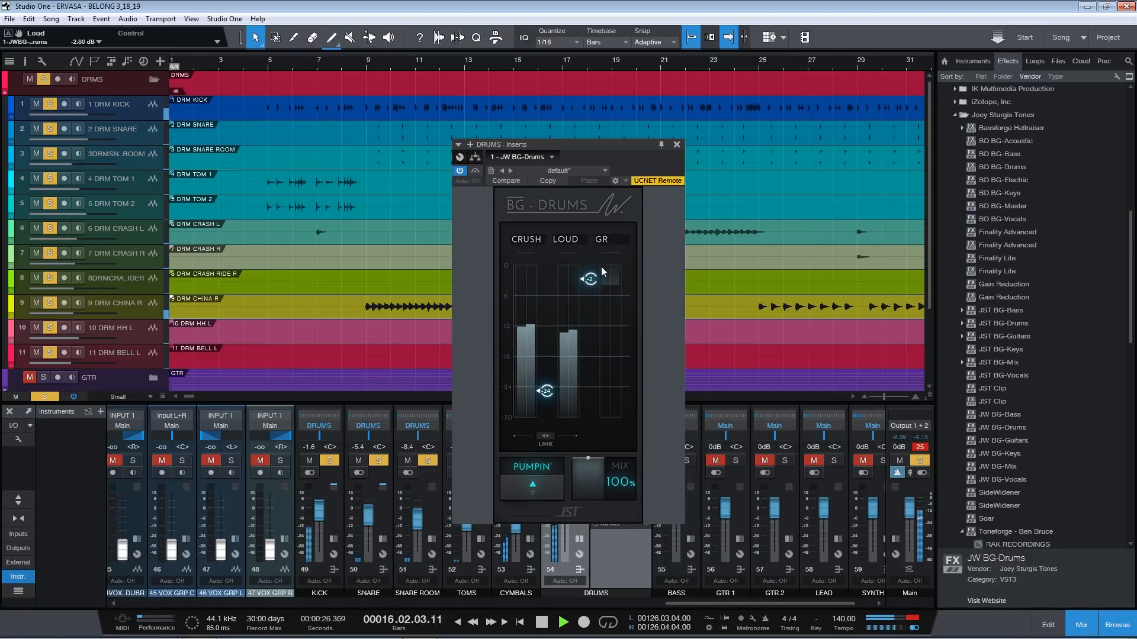
pyautogui.click(676, 144)
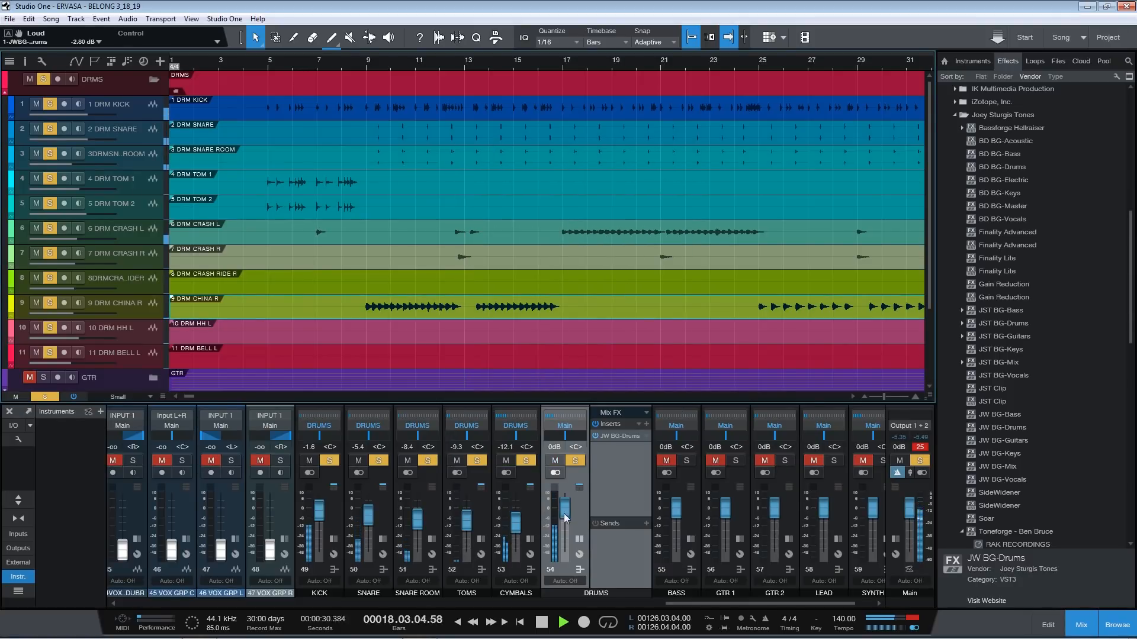
# - Pull the BASS bus fader fully down, solo GTR 1 with the drums and set its level to +1.2 dB
pyautogui.doubleClick(581, 507)
pyautogui.press('space')
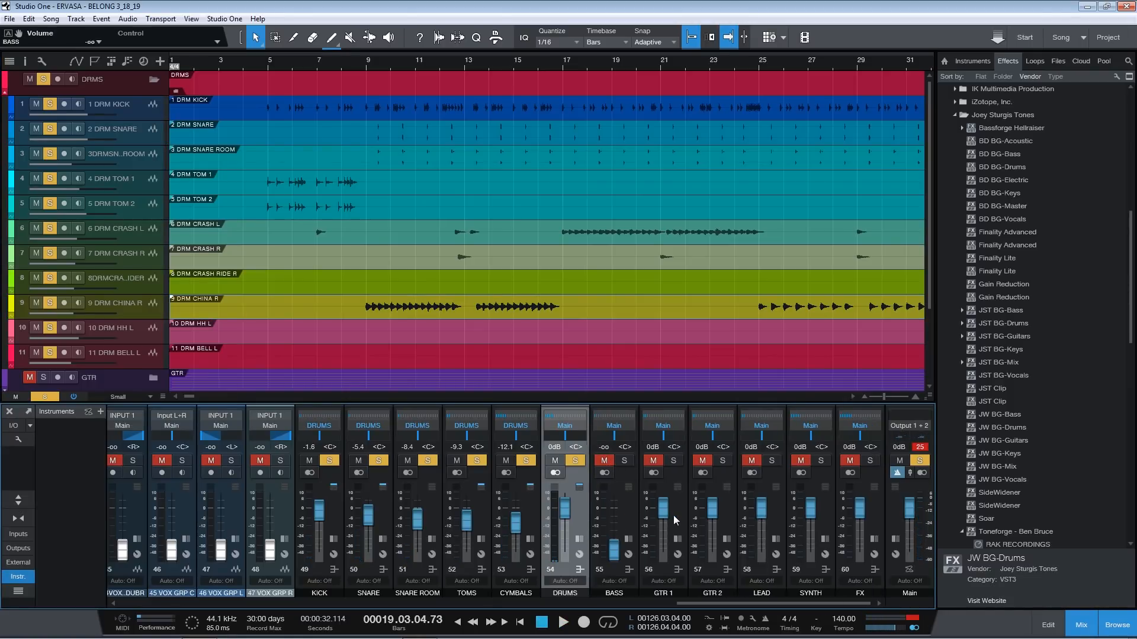
pyautogui.click(673, 461)
pyautogui.moveTo(663, 504)
pyautogui.mouseDown()
pyautogui.moveTo(669, 587)
pyautogui.moveTo(665, 510)
pyautogui.mouseUp()
pyautogui.press('space')
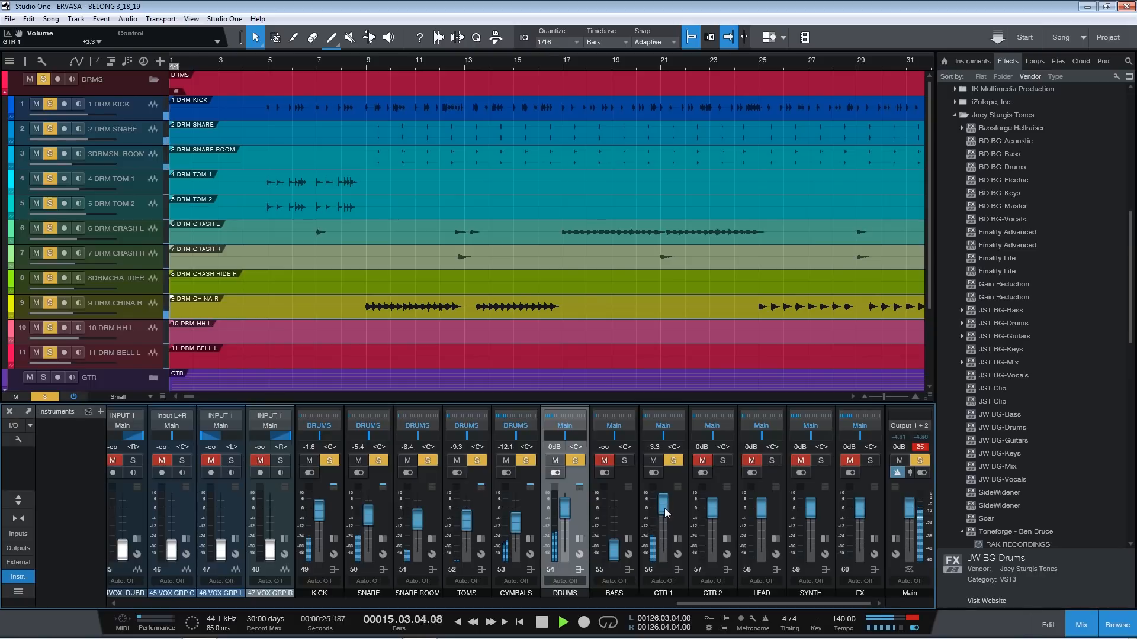
pyautogui.moveTo(665, 508); pyautogui.dragTo(663, 509)
pyautogui.press('space')
# - Insert the Waves Renaissance Axx Stereo compressor on the GTR 1 bus
pyautogui.click(670, 523)
pyautogui.click(959, 117)
pyautogui.scroll(-3, 1002, 439)
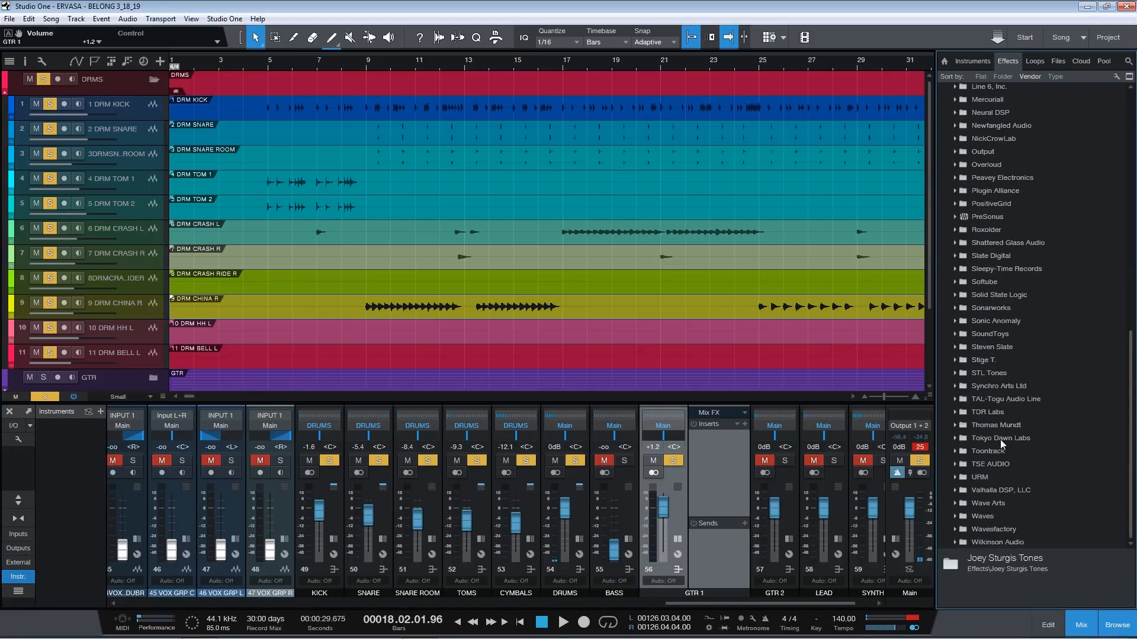
pyautogui.doubleClick(980, 514)
pyautogui.scroll(-8, 1000, 492)
pyautogui.scroll(-15, 1006, 474)
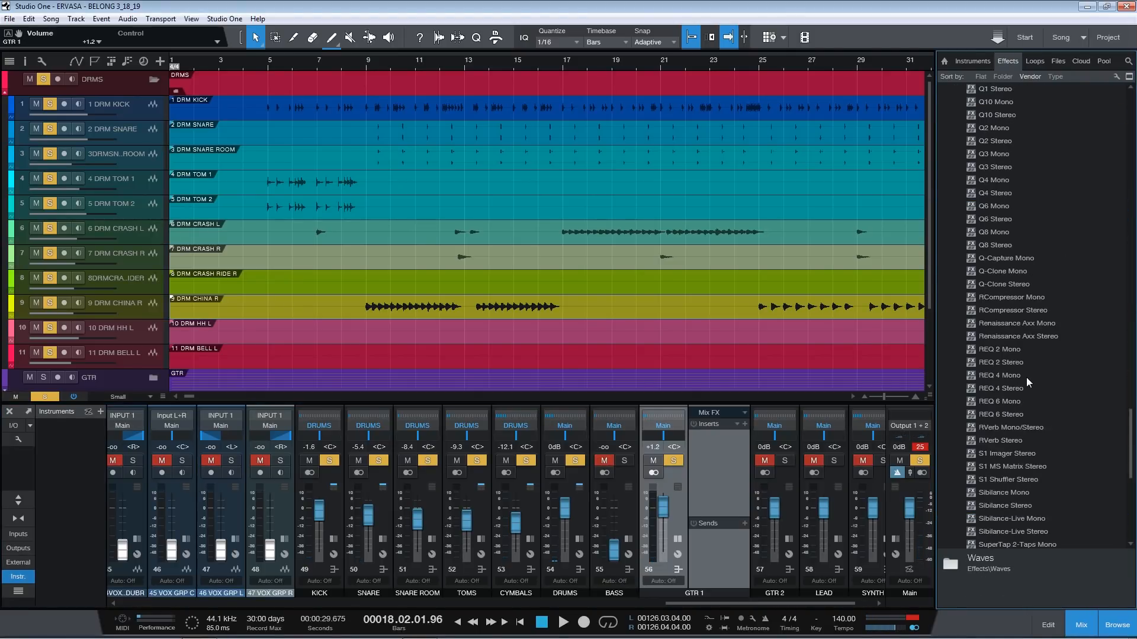
pyautogui.moveTo(1014, 336); pyautogui.dragTo(743, 441)
# - Set the Renaissance Axx threshold to -22.8 dB during playback and close the plug-in
pyautogui.moveTo(550, 237); pyautogui.dragTo(551, 278)
pyautogui.press('space')
pyautogui.moveTo(497, 238); pyautogui.dragTo(500, 276)
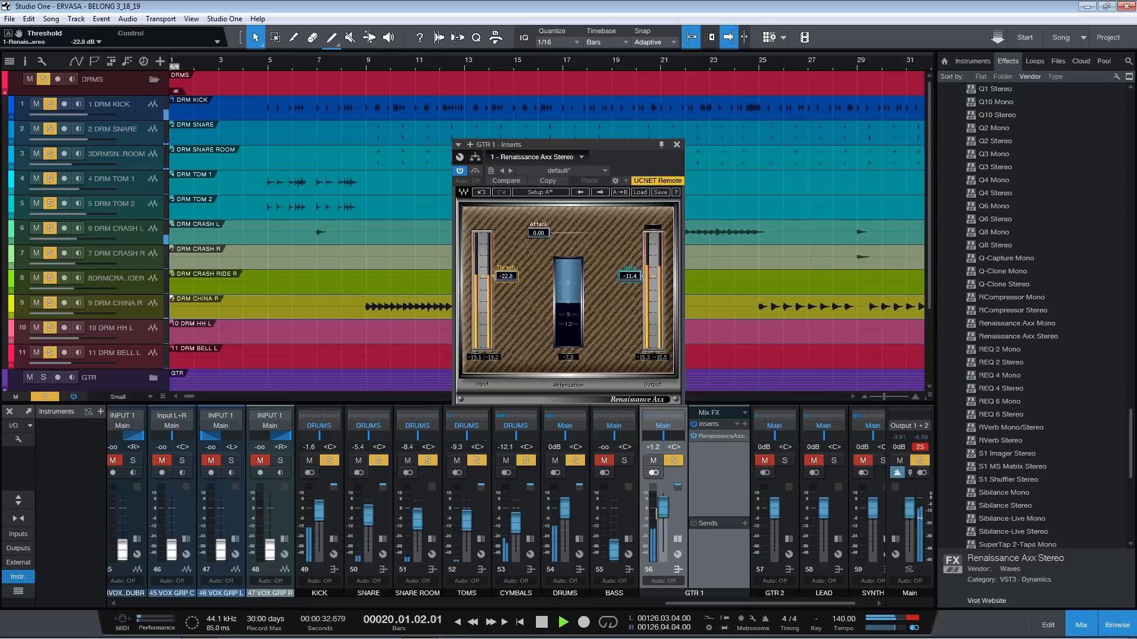
pyautogui.click(676, 144)
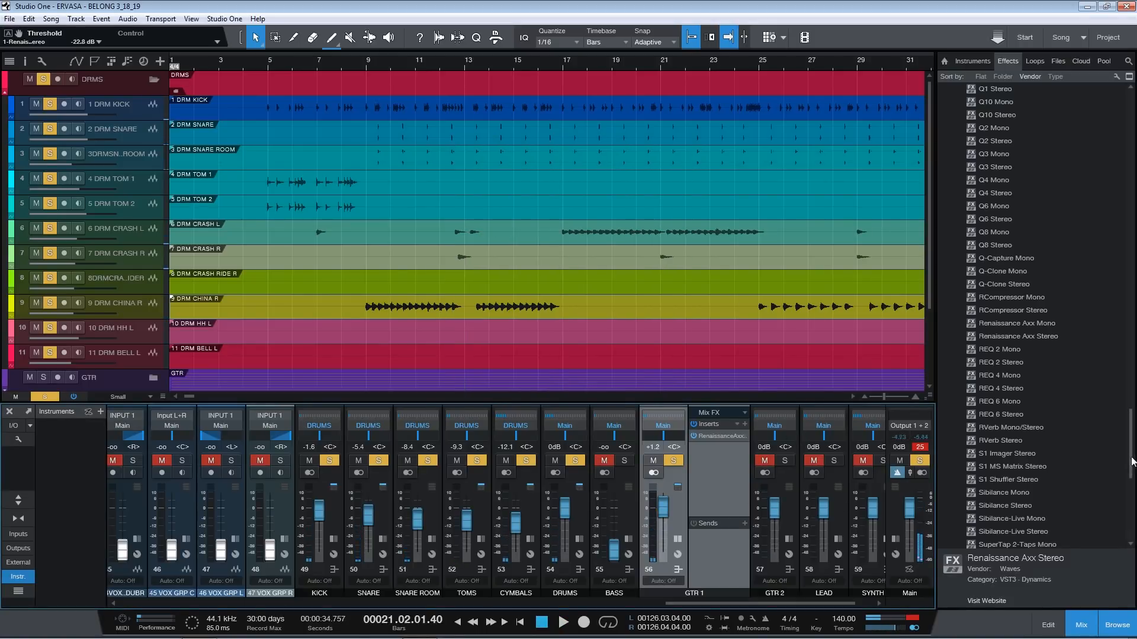
# - Insert the PreSonus Pro EQ after Renaissance Axx on the GTR 1 bus
pyautogui.scroll(15, 970, 245)
pyautogui.click(960, 220)
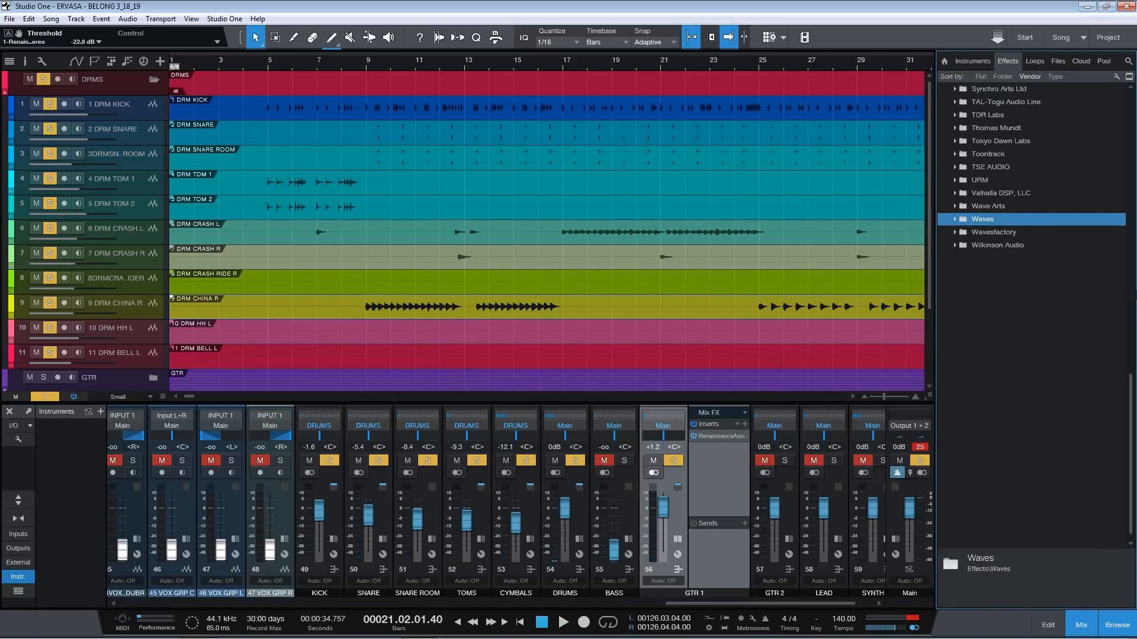
pyautogui.moveTo(1135, 395); pyautogui.dragTo(1131, 283)
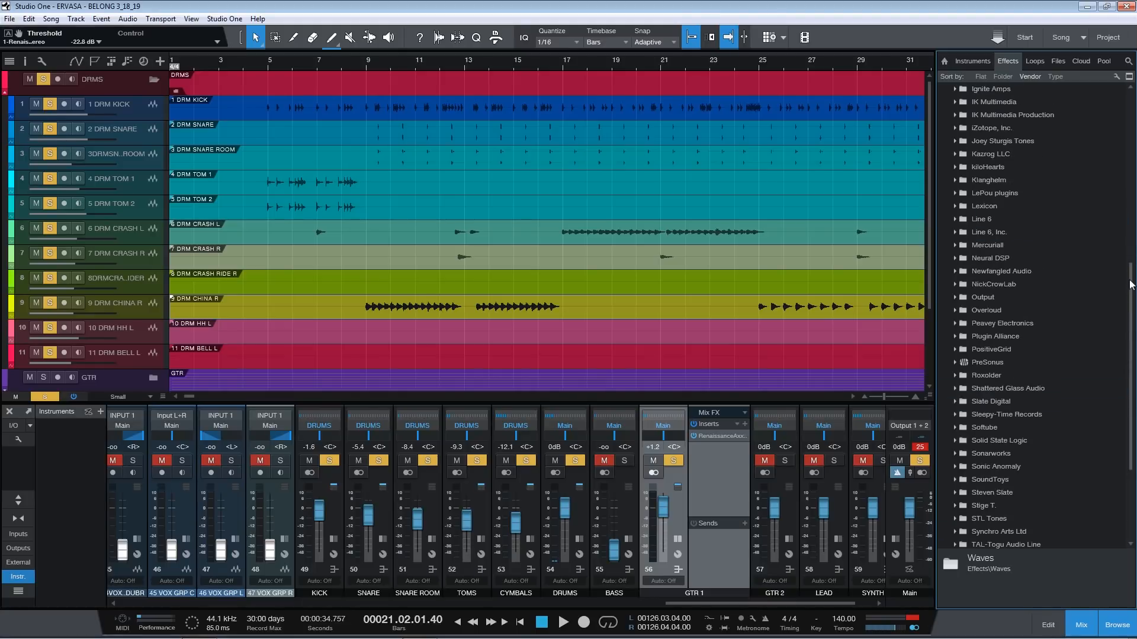
pyautogui.click(976, 364)
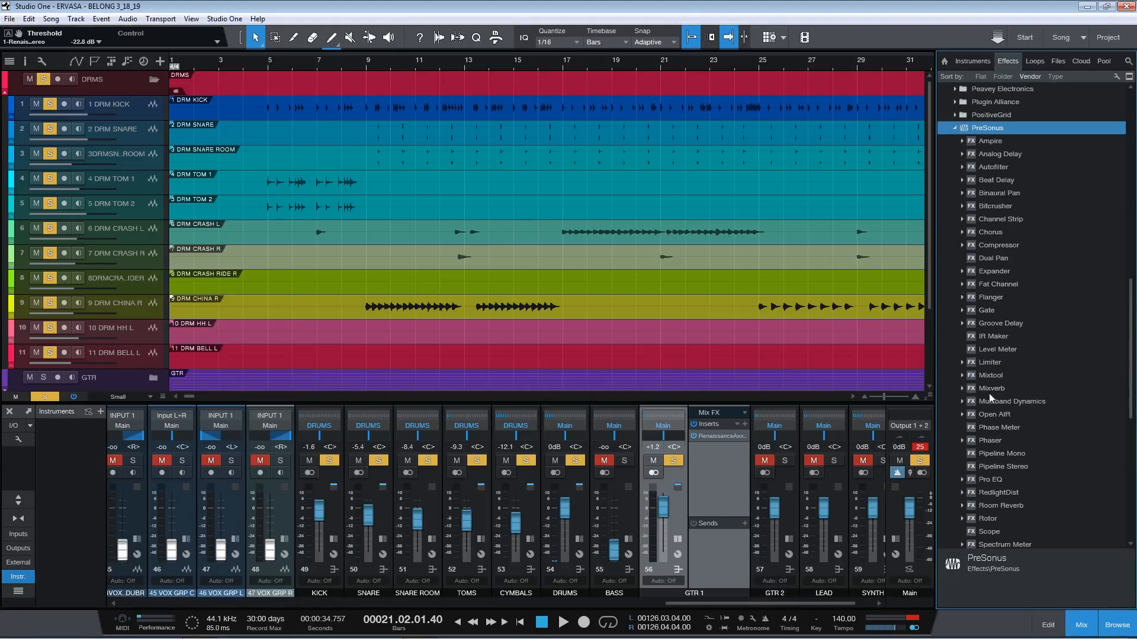
pyautogui.moveTo(990, 480); pyautogui.dragTo(665, 466)
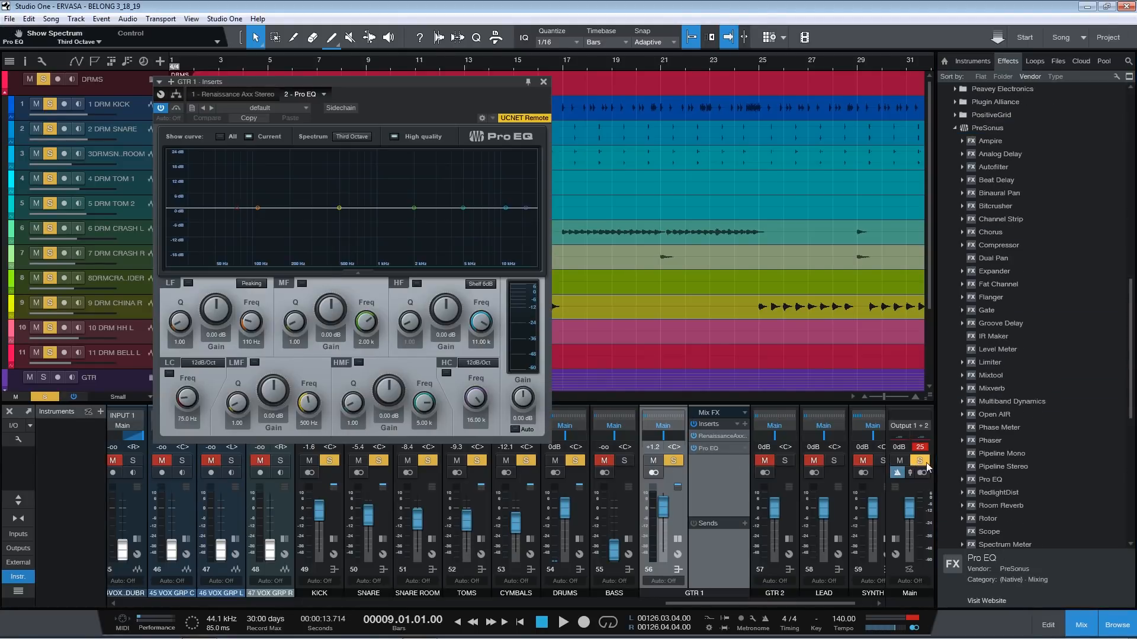
# - Solo only GTR 1, start playback and enable the Pro EQ low cut with a 24 dB/Oct slope
pyautogui.keyDown('alt'); pyautogui.click(673, 461); pyautogui.keyUp('alt')
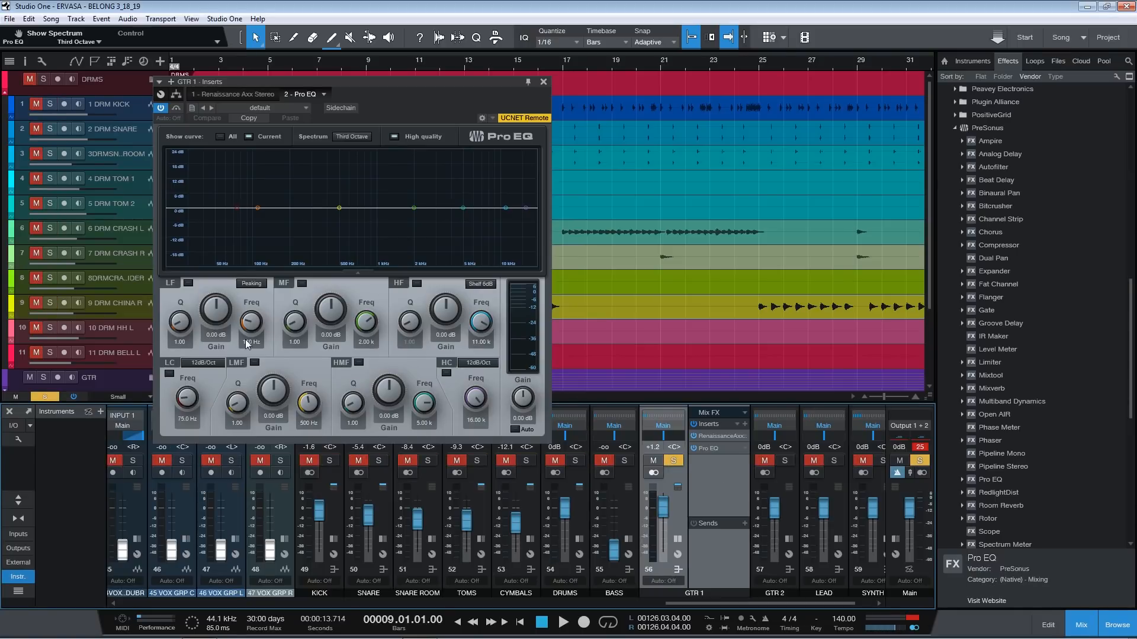
pyautogui.press('space')
pyautogui.click(236, 208)
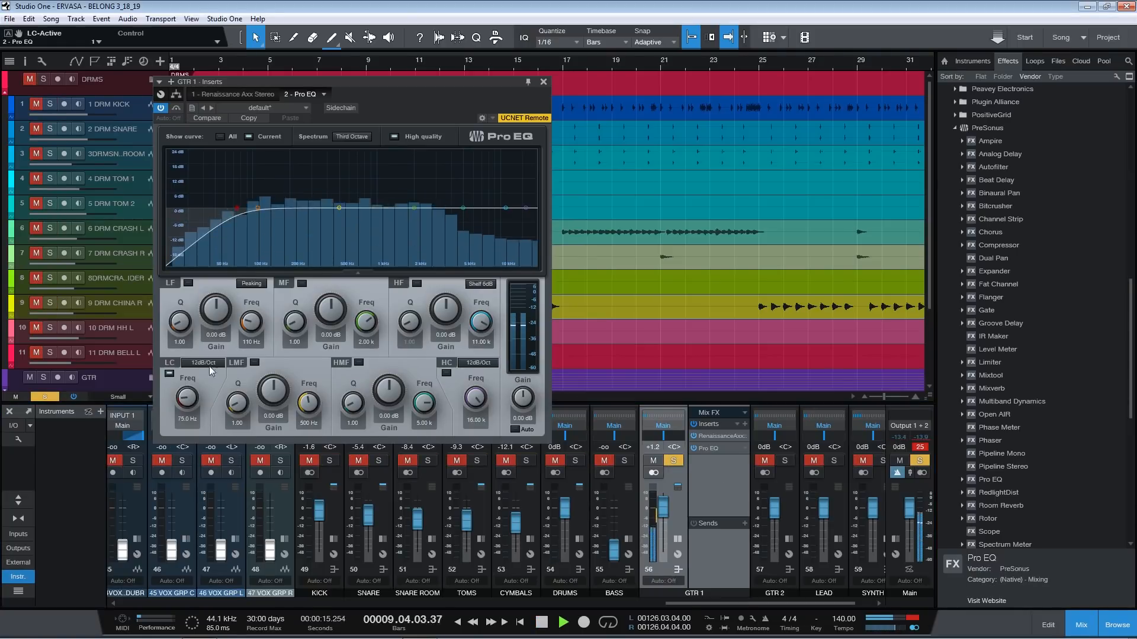
pyautogui.click(204, 362)
pyautogui.click(216, 411)
# - Set the low cut to 109 Hz, sweep a boosted LF band to 254 Hz, and turn it into a -7.44 dB cut with a narrow Q
pyautogui.moveTo(235, 208); pyautogui.dragTo(303, 150)
pyautogui.click(258, 208)
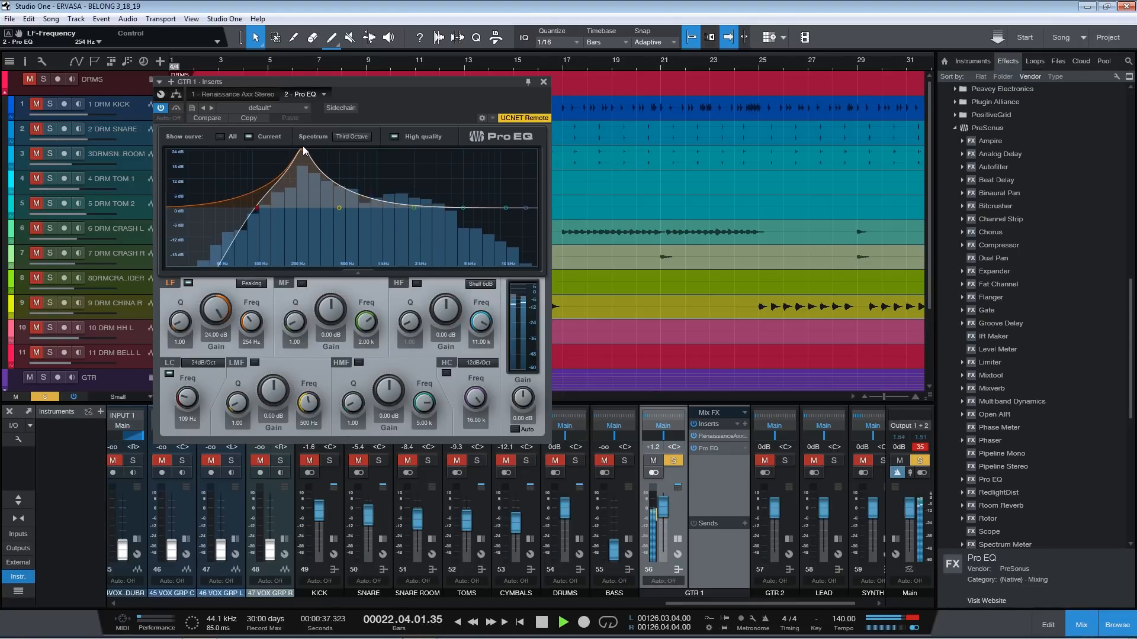
pyautogui.moveTo(184, 324); pyautogui.dragTo(195, 368)
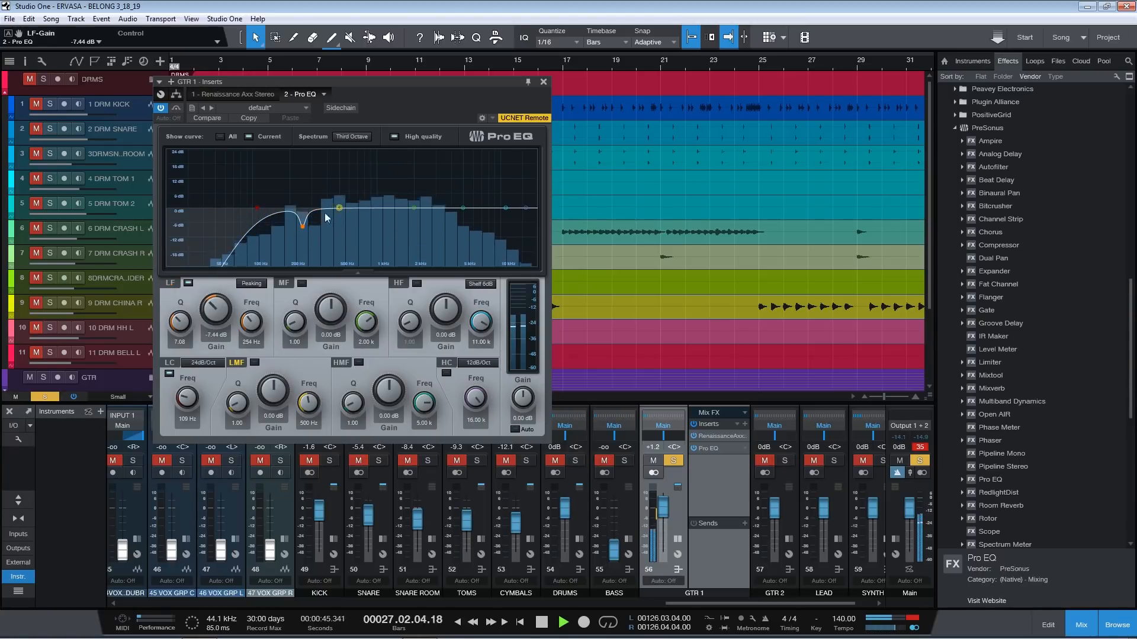
# - Sweep a boosted, narrow LMF band in the Pro EQ to 365 Hz and turn it into a -7.44 dB cut
pyautogui.moveTo(339, 208); pyautogui.dragTo(332, 156)
pyautogui.moveTo(237, 403); pyautogui.dragTo(240, 346)
pyautogui.moveTo(329, 154); pyautogui.dragTo(322, 149)
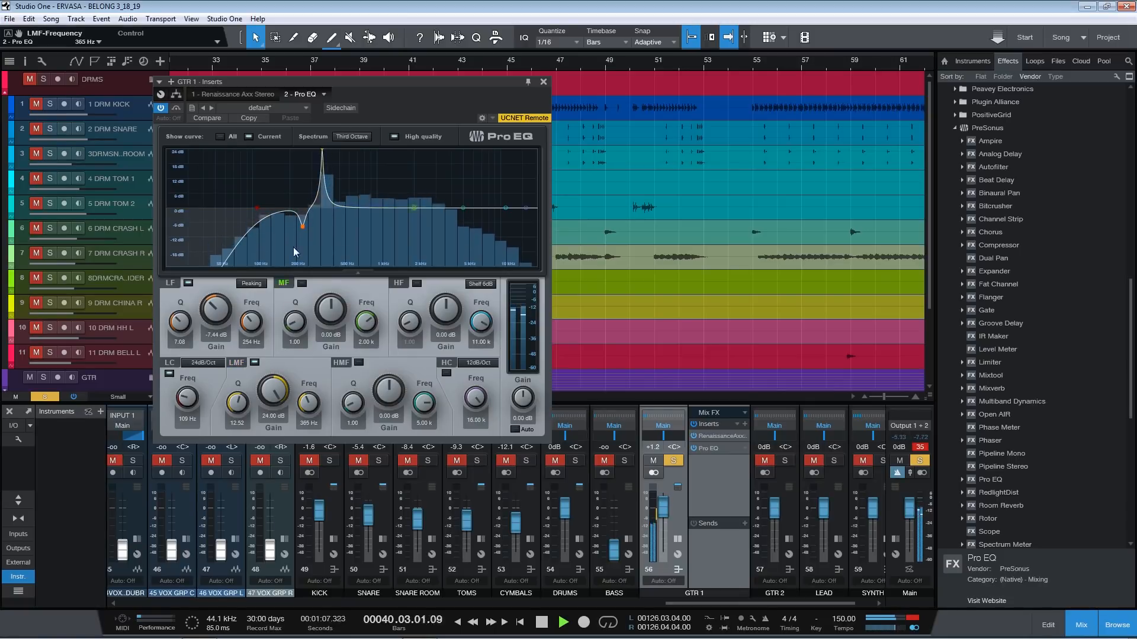
pyautogui.moveTo(280, 398); pyautogui.dragTo(281, 478)
# - Sweep a boosted MF band to 4.00 kHz, narrow its Q to 24.00, and turn it into a -6.45 dB cut
pyautogui.moveTo(414, 209); pyautogui.dragTo(440, 189)
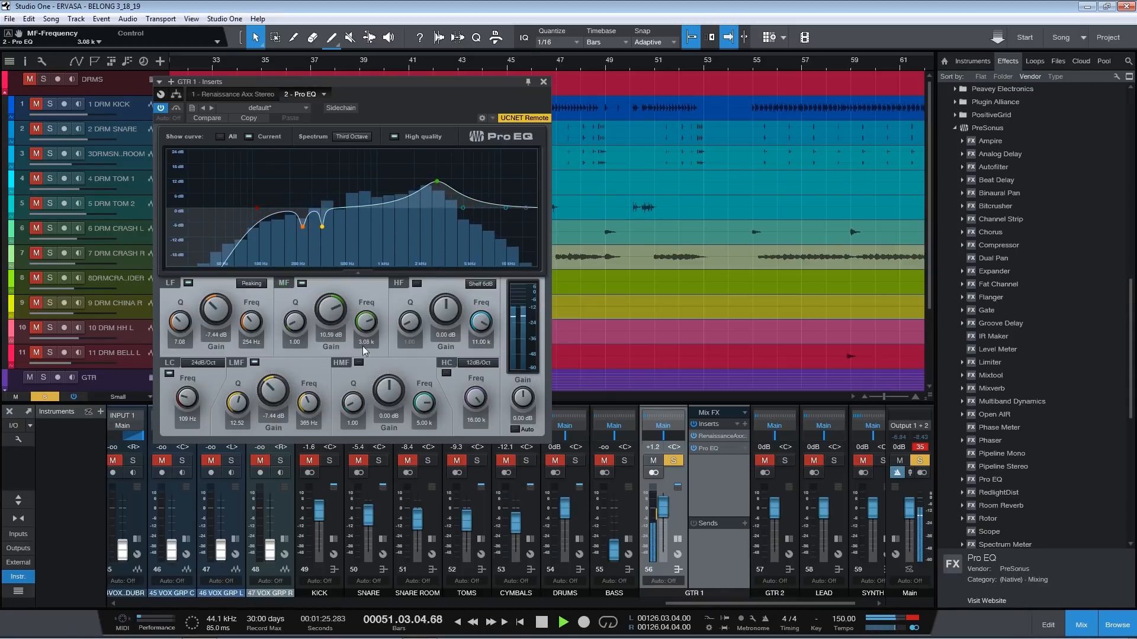
pyautogui.doubleClick(369, 343)
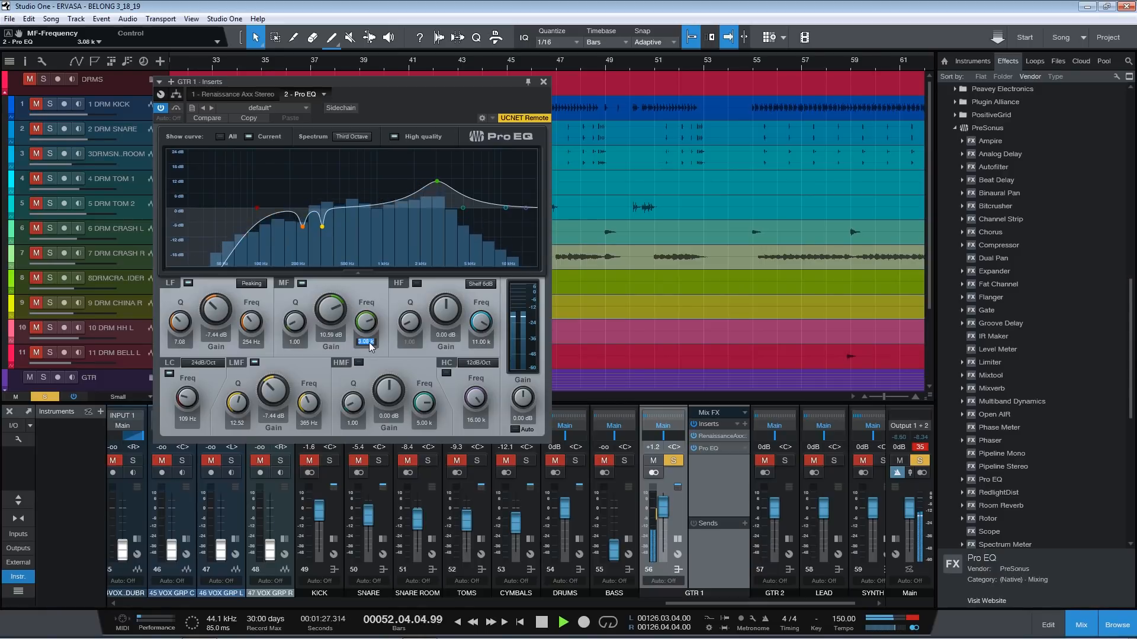
pyautogui.write('9.64k')
pyautogui.press('Return')
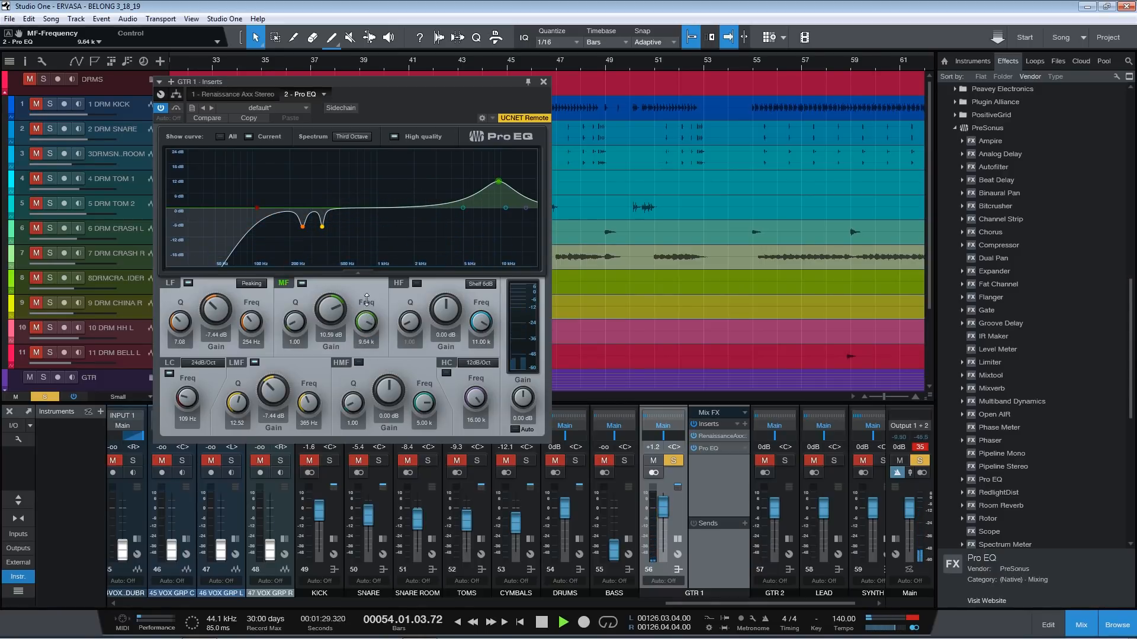
pyautogui.scroll(-3, 366, 319)
pyautogui.scroll(-2, 367, 323)
pyautogui.moveTo(367, 324); pyautogui.dragTo(370, 330)
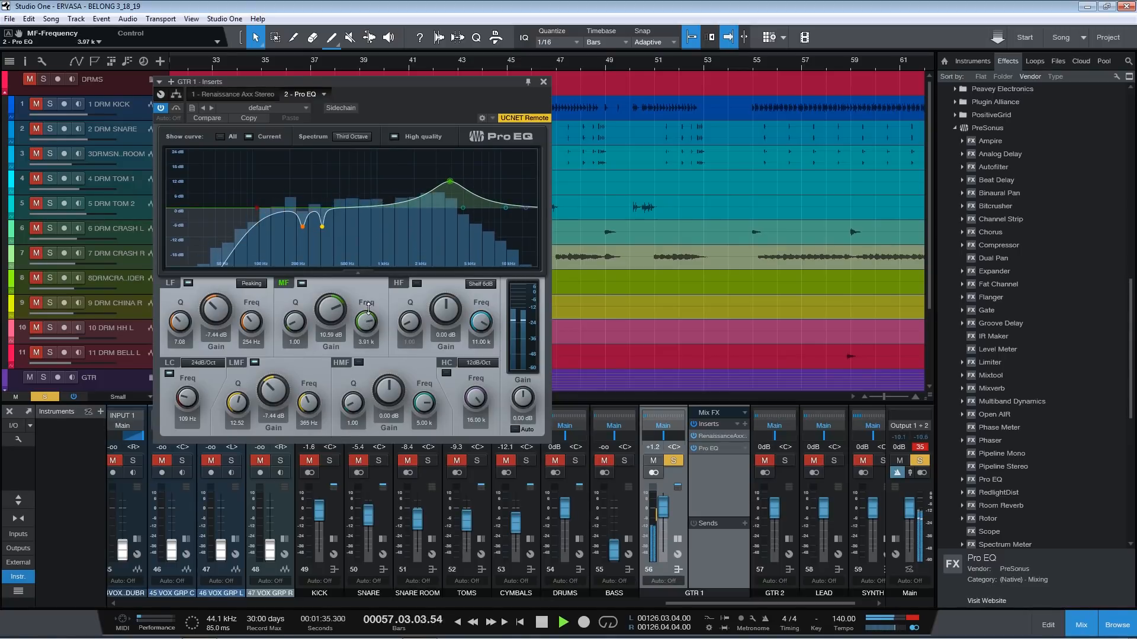
pyautogui.moveTo(368, 306); pyautogui.dragTo(368, 305)
pyautogui.moveTo(296, 321); pyautogui.dragTo(319, 143)
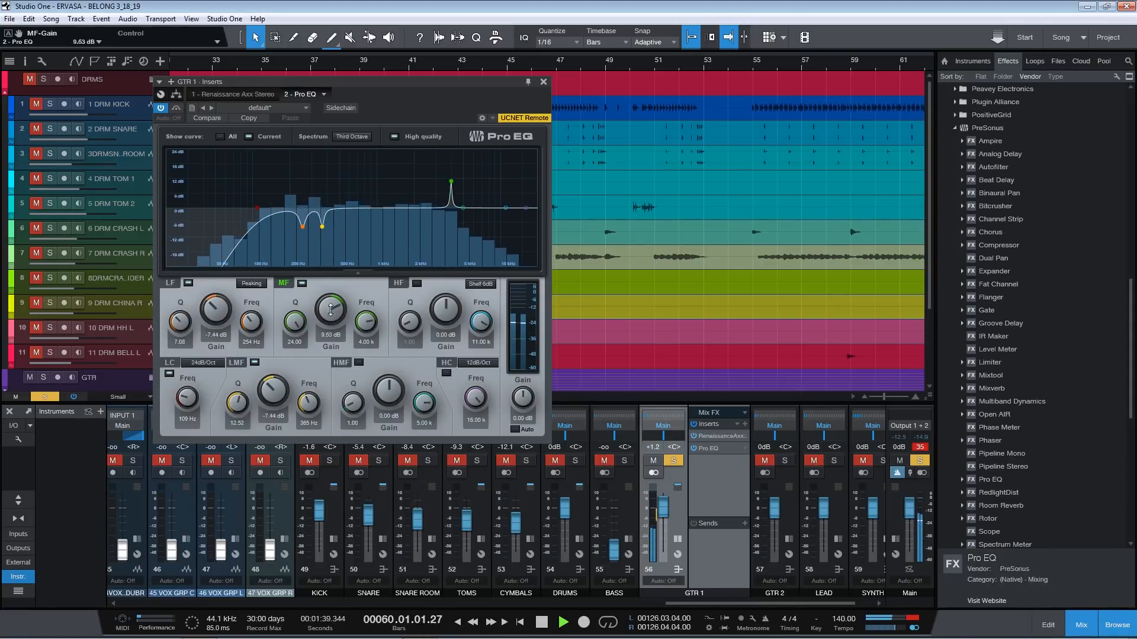
pyautogui.moveTo(333, 337); pyautogui.dragTo(335, 352)
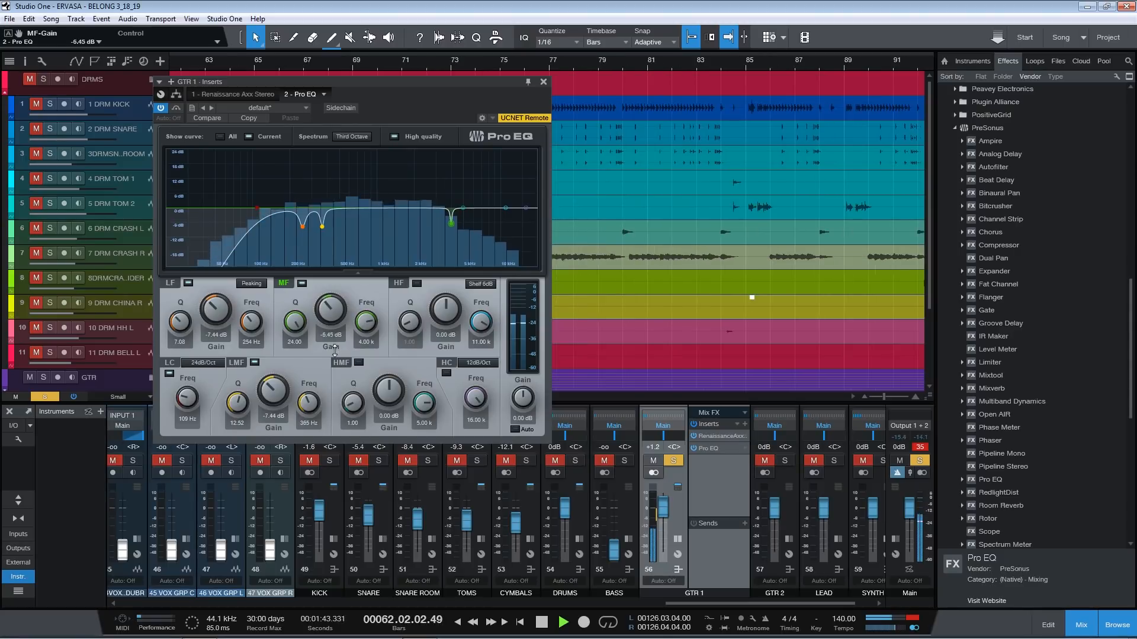
# - Enable the high cut at 9.78 kHz and make the HMF band a -5.52 dB cut at 4.58 kHz with a Q of 24.00
pyautogui.click(525, 210)
pyautogui.moveTo(526, 215); pyautogui.dragTo(458, 149)
pyautogui.moveTo(357, 403); pyautogui.dragTo(369, 330)
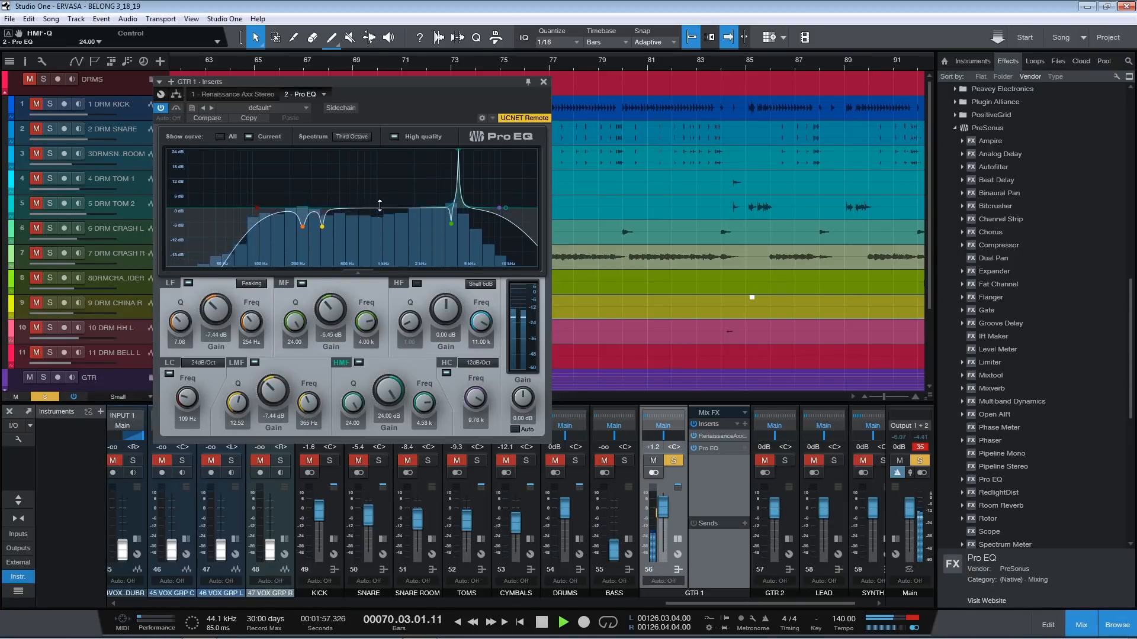
pyautogui.moveTo(388, 392); pyautogui.dragTo(376, 445)
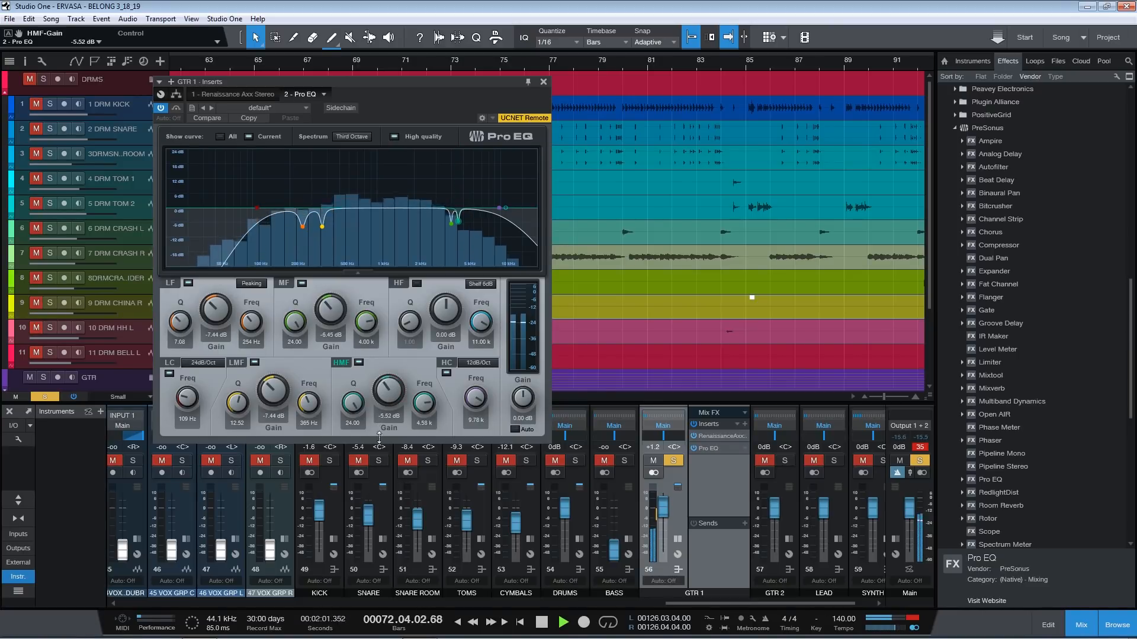
# - Switch the HF band to Peaking, sweep it boosted to 564 Hz with a Q of 10.96, and cut it by 8.40 dB
pyautogui.click(481, 285)
pyautogui.click(492, 298)
pyautogui.click(505, 208)
pyautogui.moveTo(417, 188); pyautogui.dragTo(353, 156)
pyautogui.moveTo(412, 324); pyautogui.dragTo(412, 262)
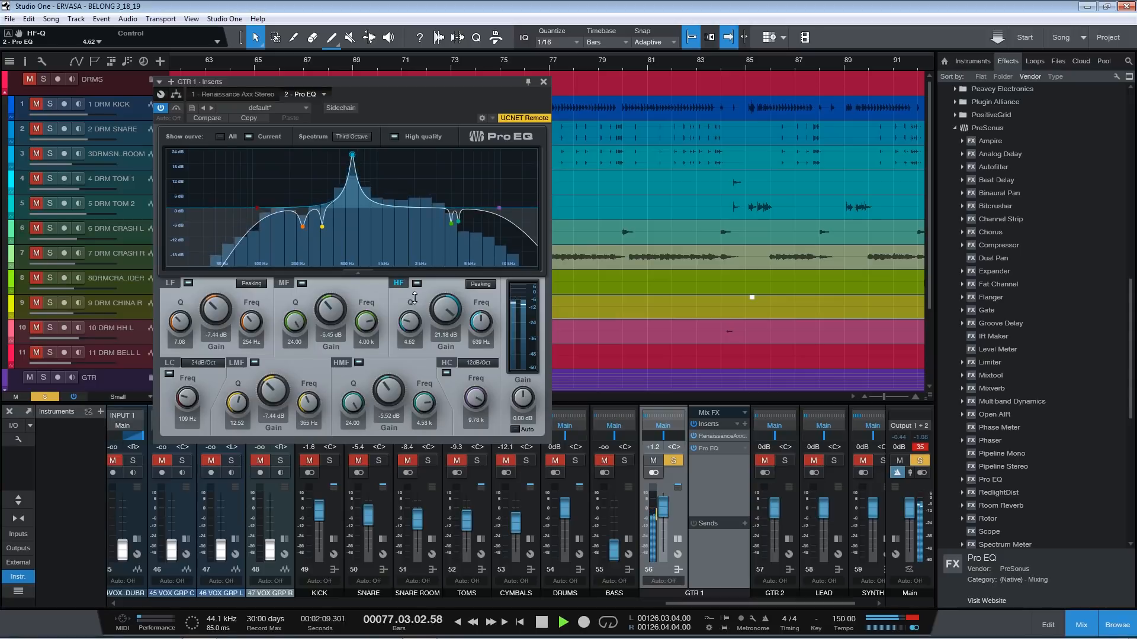
pyautogui.moveTo(352, 155); pyautogui.dragTo(345, 148)
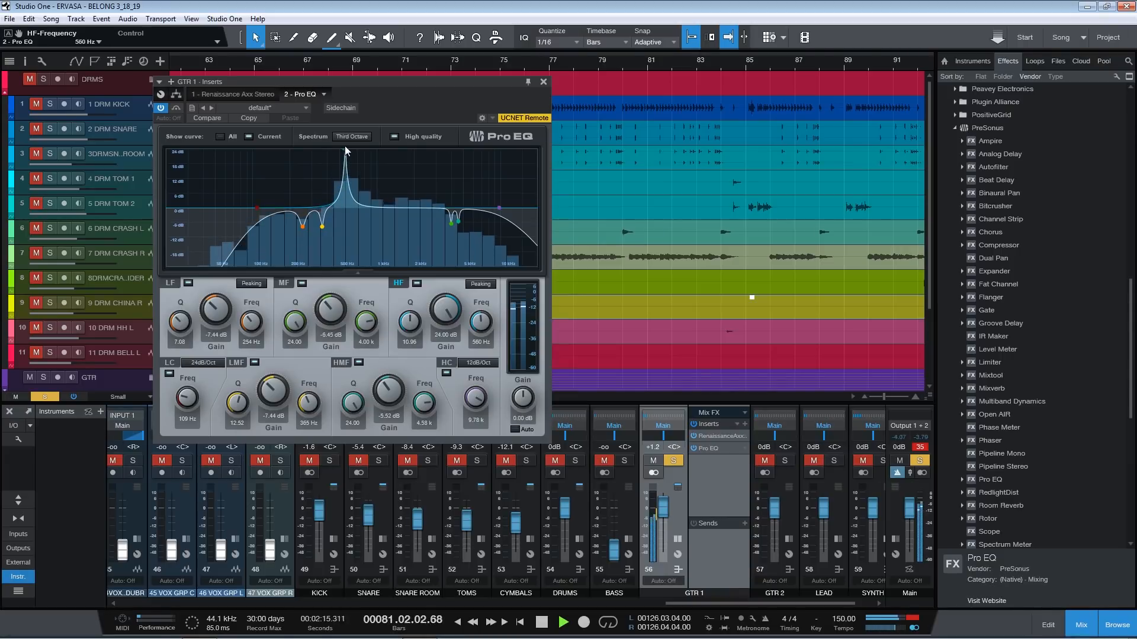
pyautogui.moveTo(447, 309); pyautogui.dragTo(455, 389)
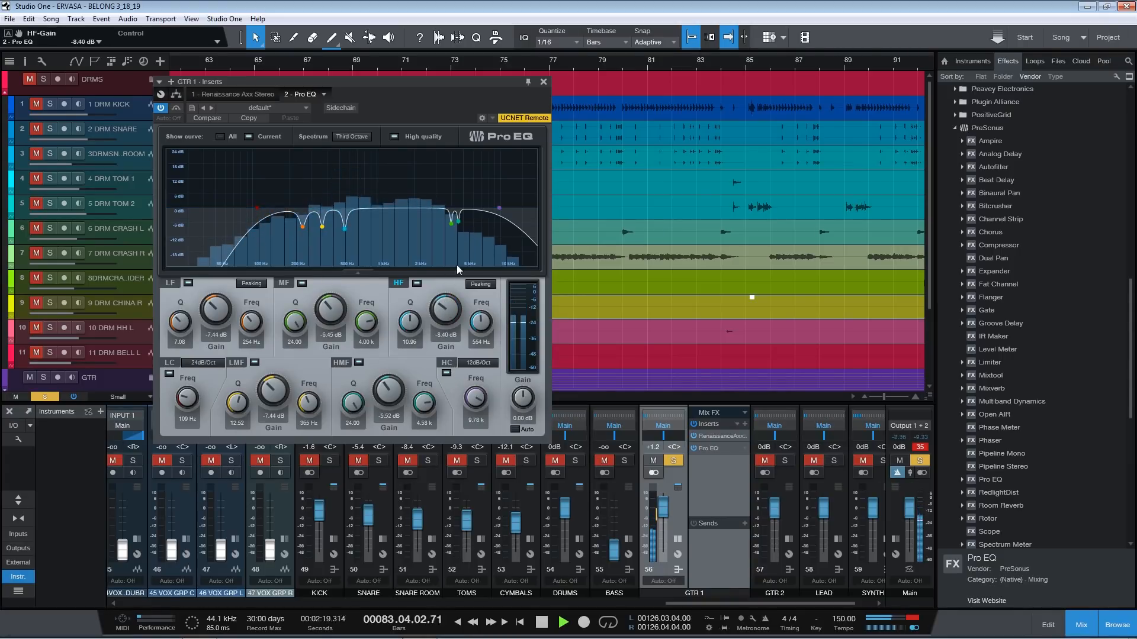
# - Close the Pro EQ, audition the soloed GTR 1 bus from bar 76, and save the song
pyautogui.click(543, 82)
pyautogui.click(537, 59)
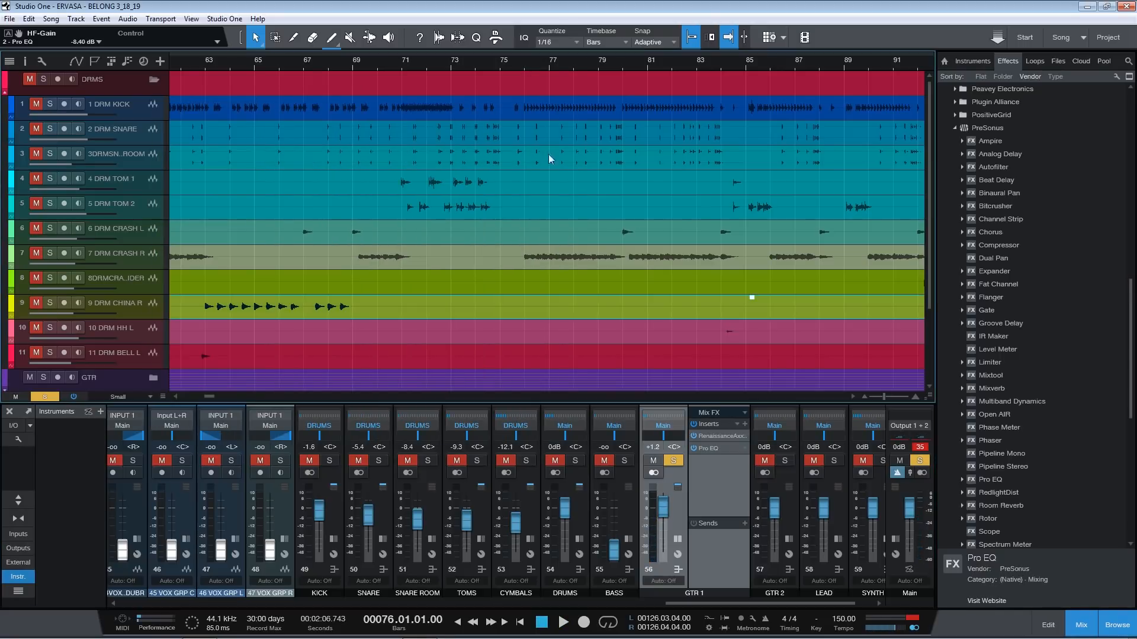
pyautogui.press('space')
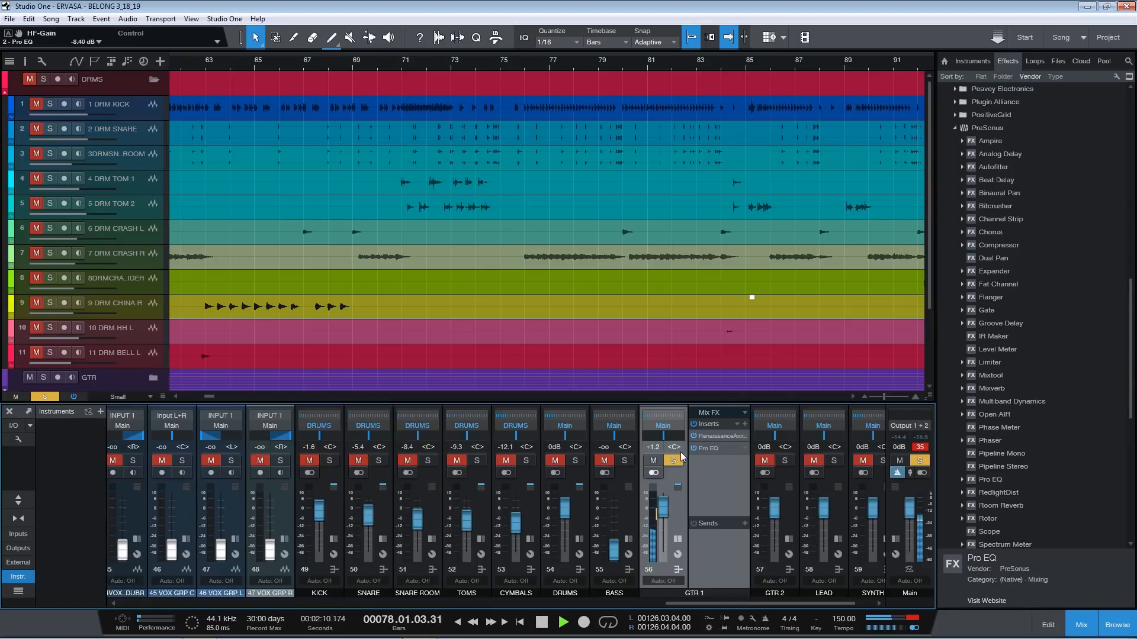
pyautogui.press('space')
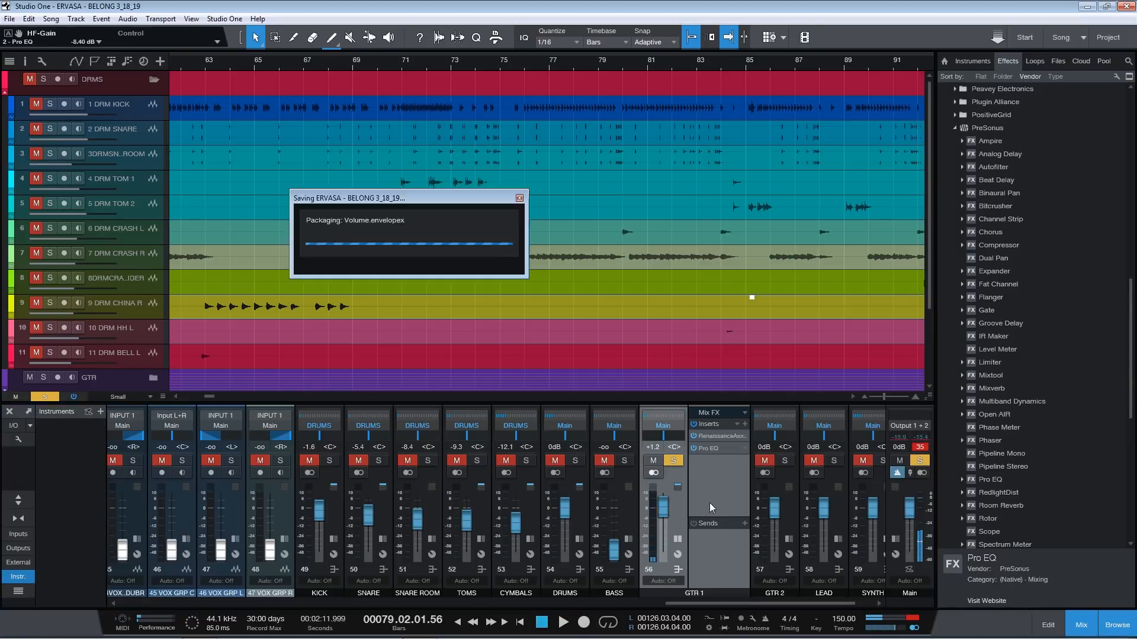
# - Unsolo GTR 1, play the full mix from bar 76, and raise the GTR 1 fader to +3.3 dB
pyautogui.click(673, 461)
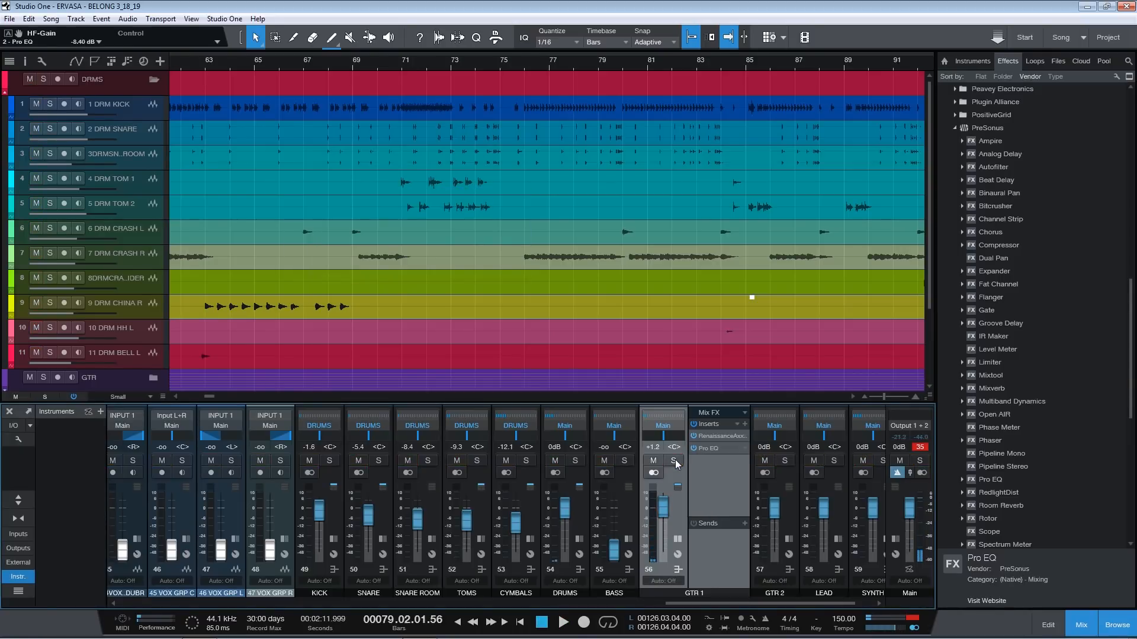
pyautogui.click(514, 66)
pyautogui.press('space')
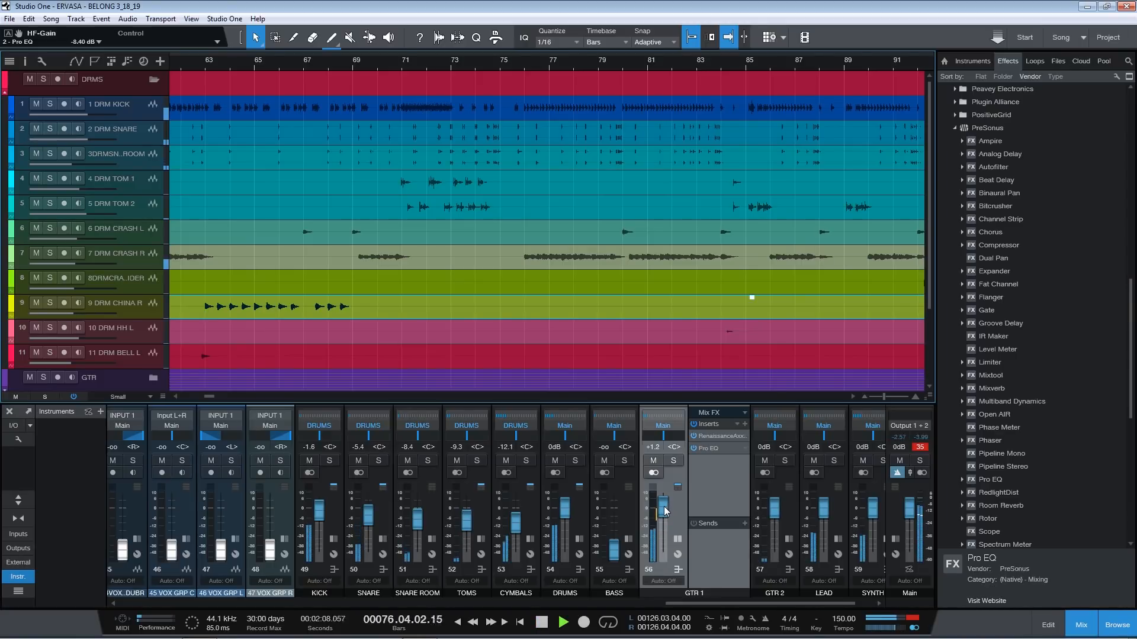
pyautogui.scroll(3, 663, 507)
pyautogui.scroll(-1, 663, 507)
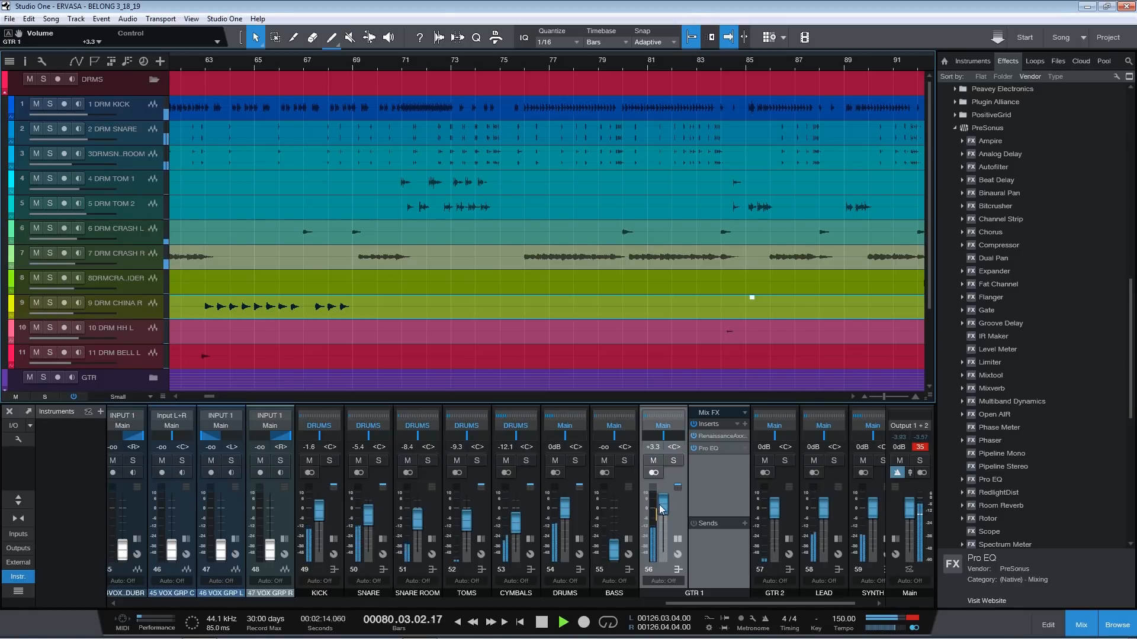
pyautogui.press('space')
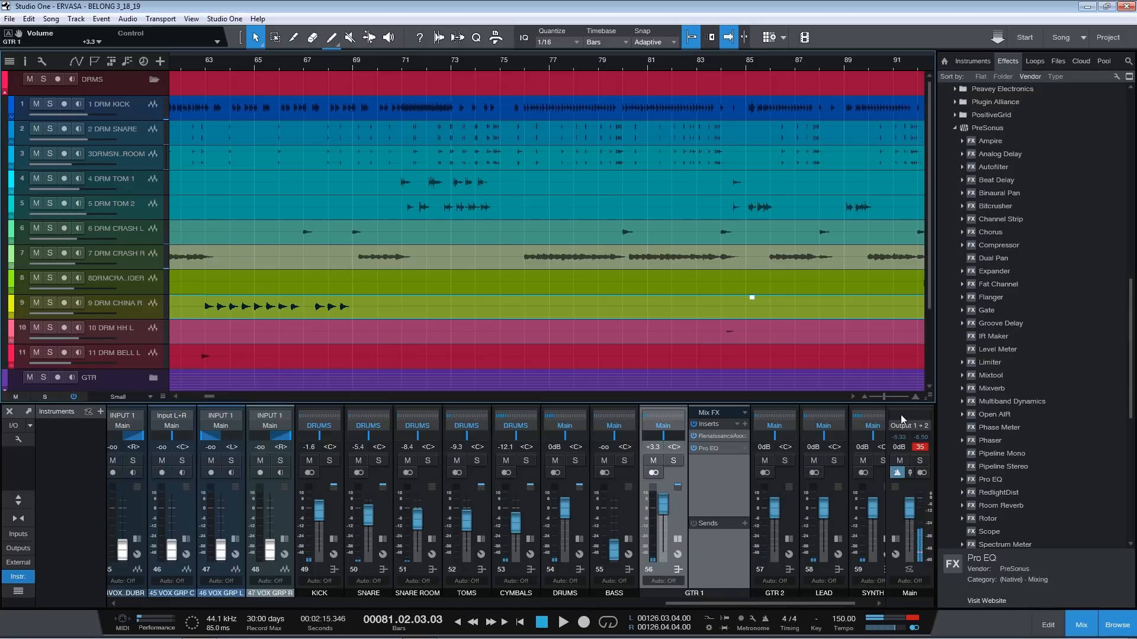
# - Insert the Line 6 POD Farm Preamps + EQ after the Pro EQ on GTR 1 and raise its third band's gain slightly
pyautogui.click(959, 131)
pyautogui.scroll(5, 997, 256)
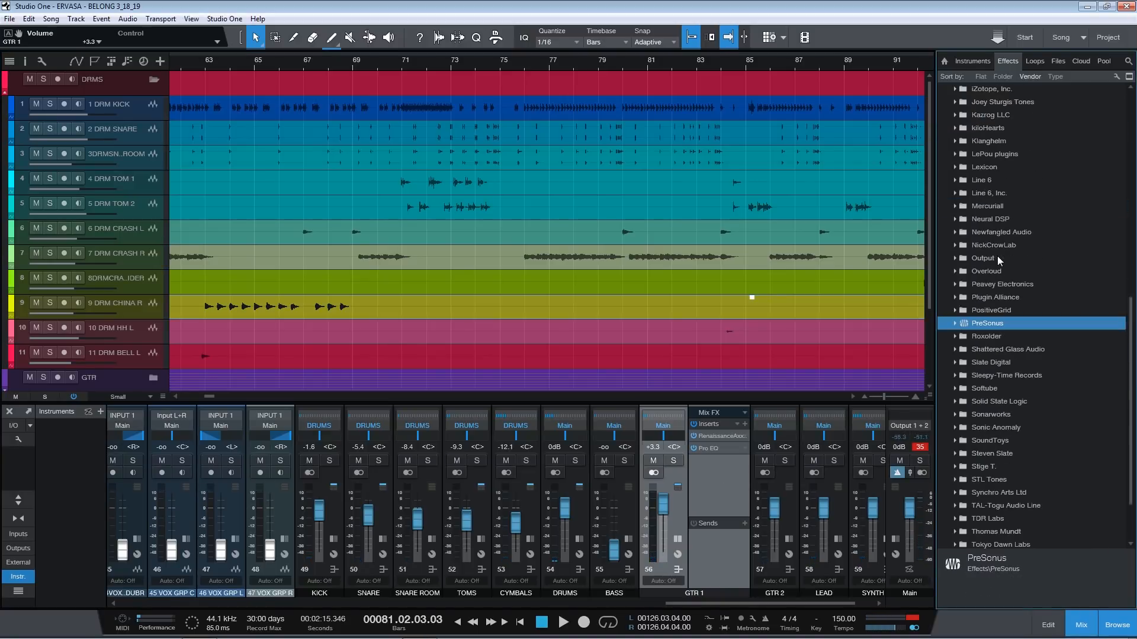
pyautogui.doubleClick(992, 195)
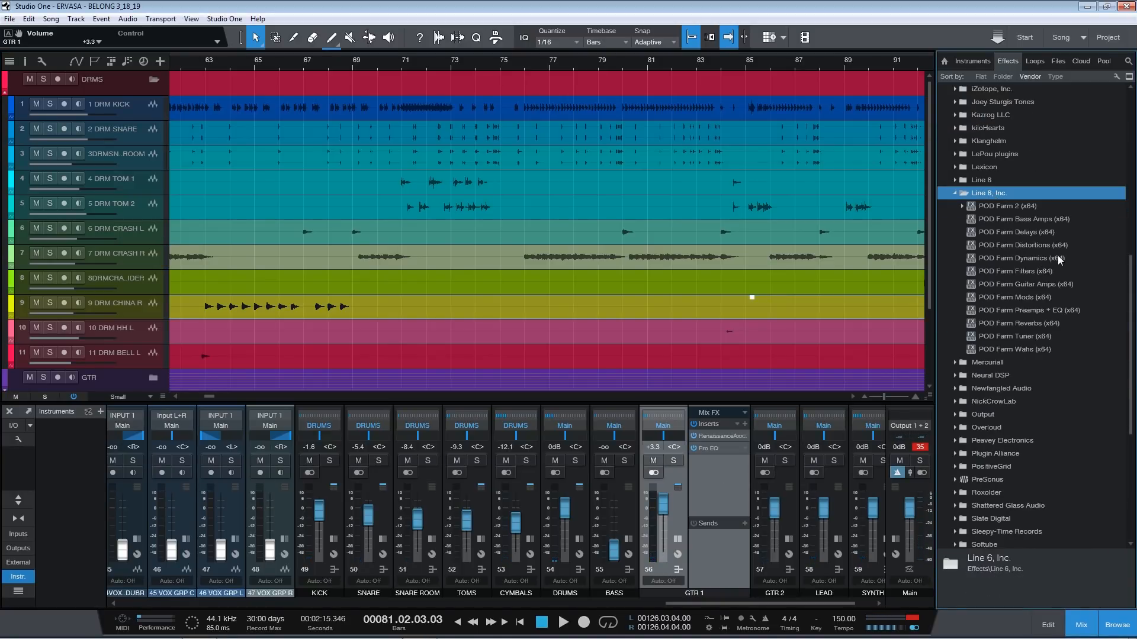
pyautogui.moveTo(1018, 310); pyautogui.dragTo(714, 459)
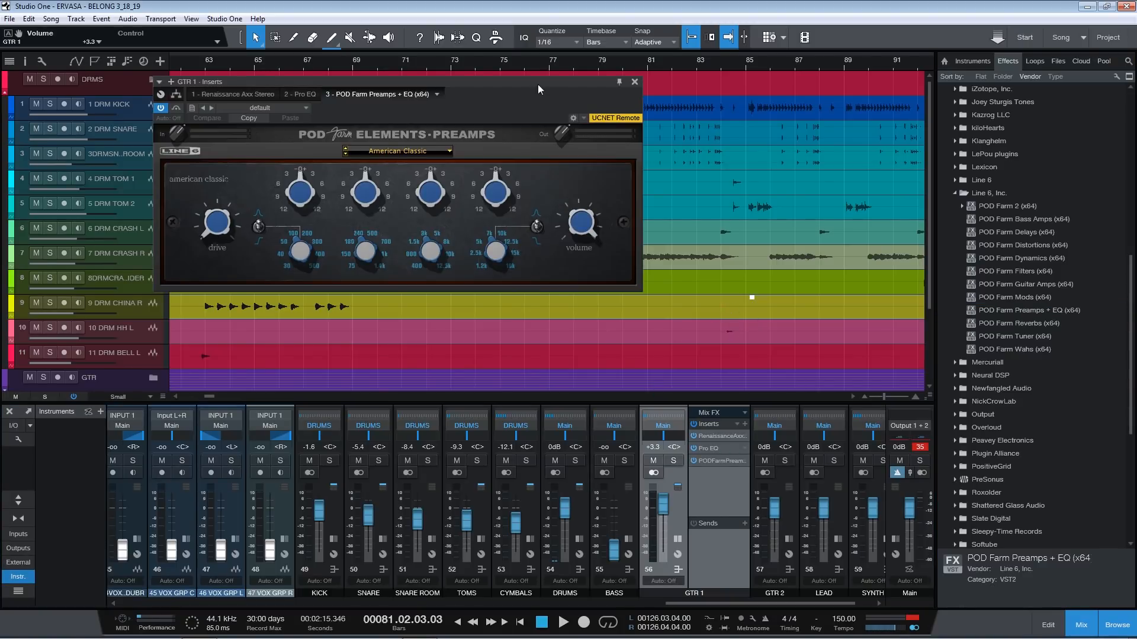
pyautogui.moveTo(431, 200); pyautogui.dragTo(432, 194)
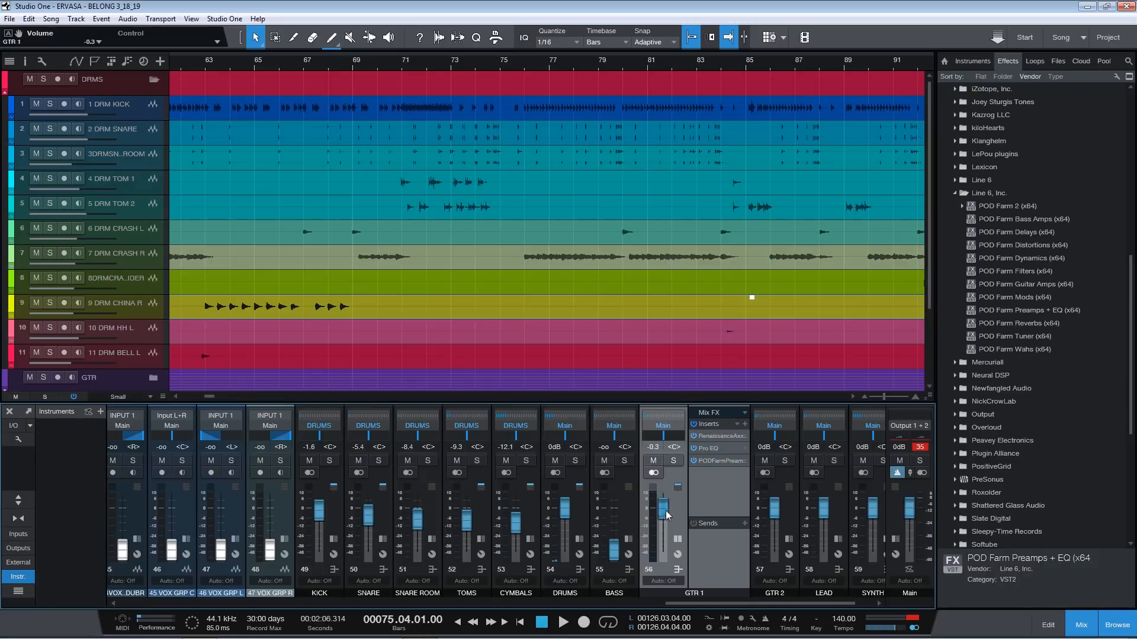
# - Play the mix with the GTR 1 fader at -0.3 dB and raise the BASS fader to +6.4 dB
pyautogui.moveTo(665, 510)
pyautogui.mouseDown()
pyautogui.moveTo(665, 521)
pyautogui.moveTo(662, 506)
pyautogui.mouseUp()
pyautogui.press('space')
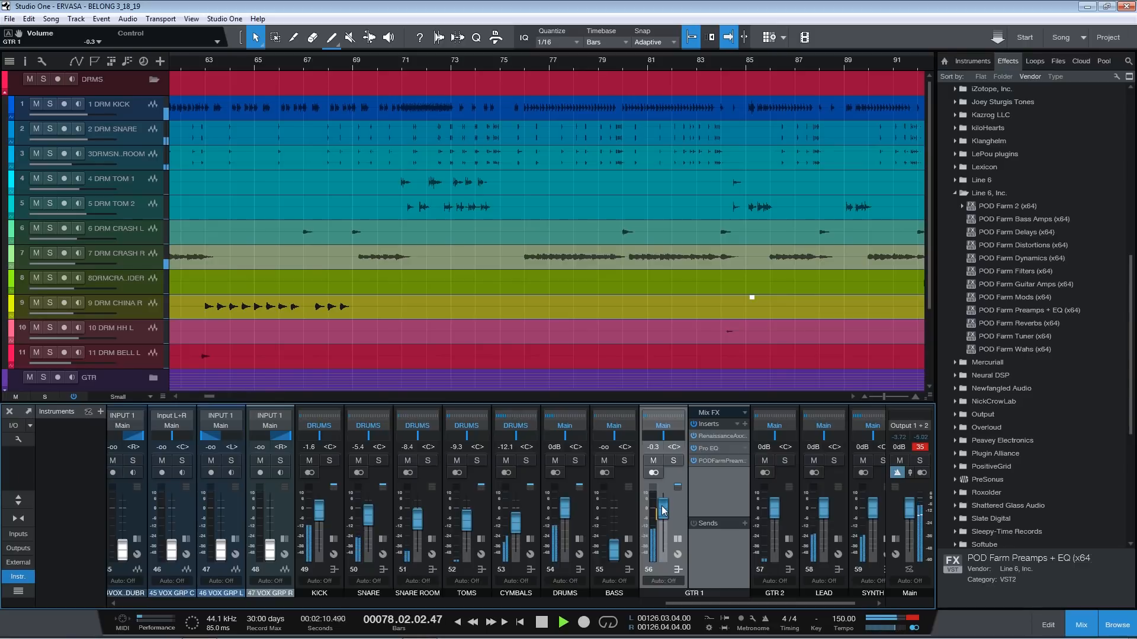
pyautogui.moveTo(614, 548); pyautogui.dragTo(620, 504)
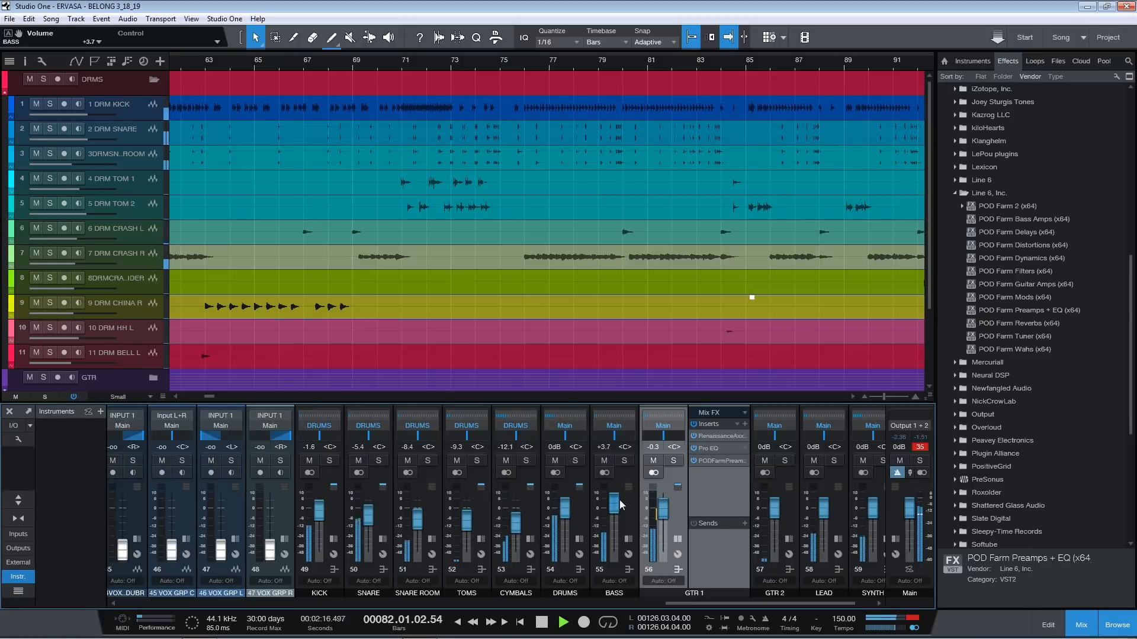
pyautogui.moveTo(620, 503); pyautogui.dragTo(620, 501)
# - Reopen the POD Farm preamp on GTR 1 and set its second band's frequency to 500 Hz
pyautogui.click(713, 461)
pyautogui.moveTo(370, 364); pyautogui.dragTo(371, 295)
pyautogui.moveTo(366, 359)
pyautogui.mouseDown()
pyautogui.moveTo(367, 347)
pyautogui.moveTo(366, 370)
pyautogui.mouseUp()
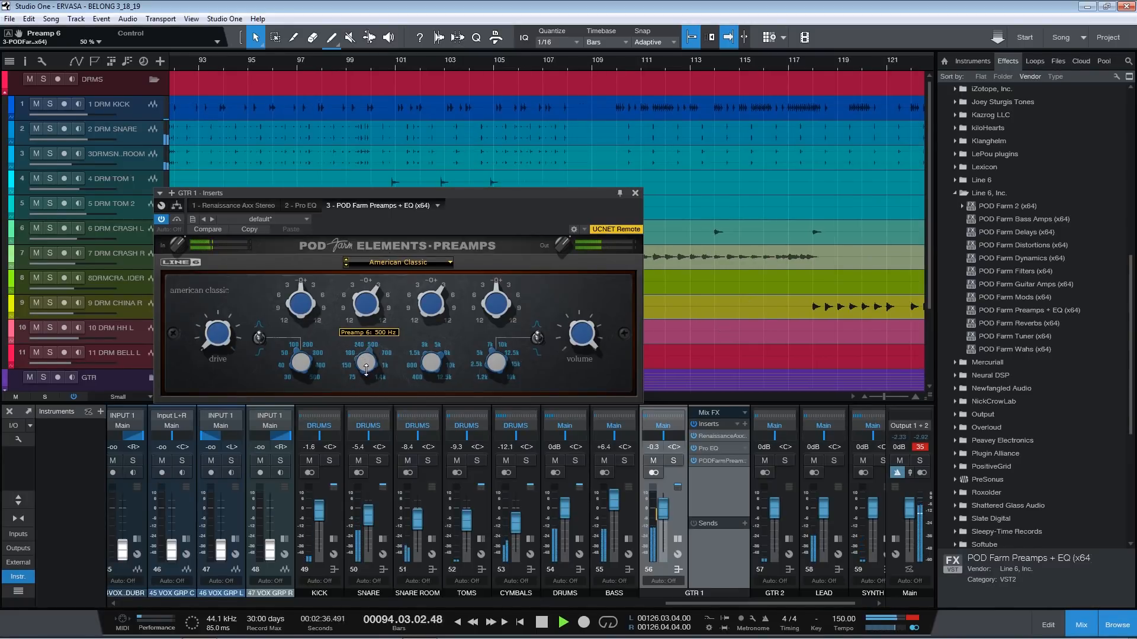
# - Try a 3 dB boost on the GTR 1 preamp's fourth band, with its frequency lowered to 1.5 kHz
pyautogui.moveTo(496, 368); pyautogui.dragTo(478, 384)
pyautogui.moveTo(496, 329); pyautogui.dragTo(490, 378)
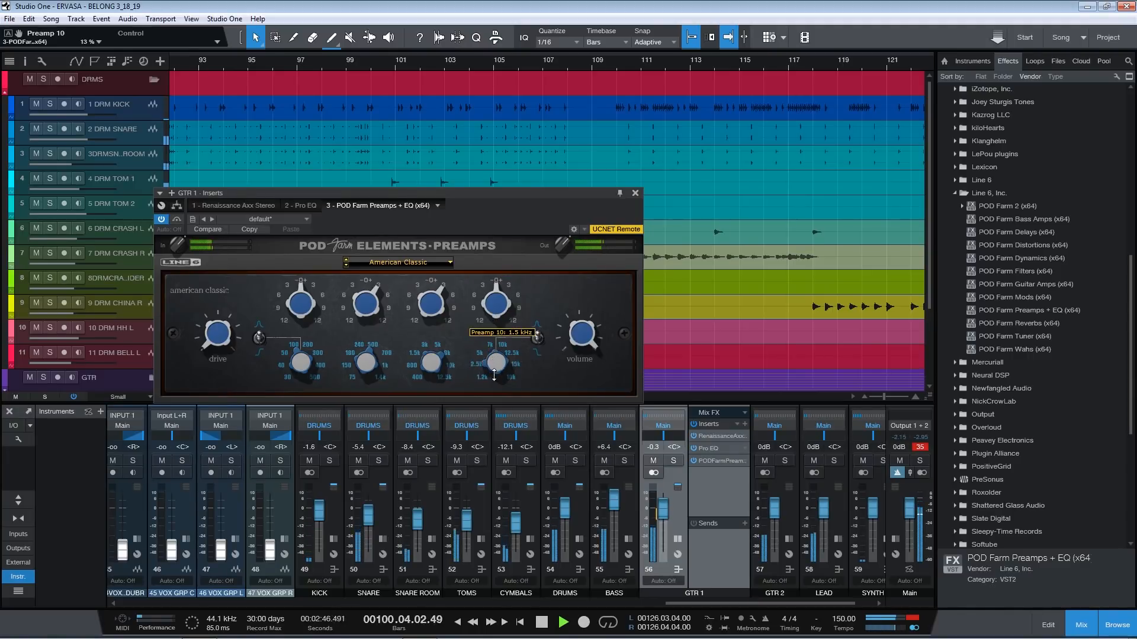
pyautogui.moveTo(491, 310); pyautogui.dragTo(491, 296)
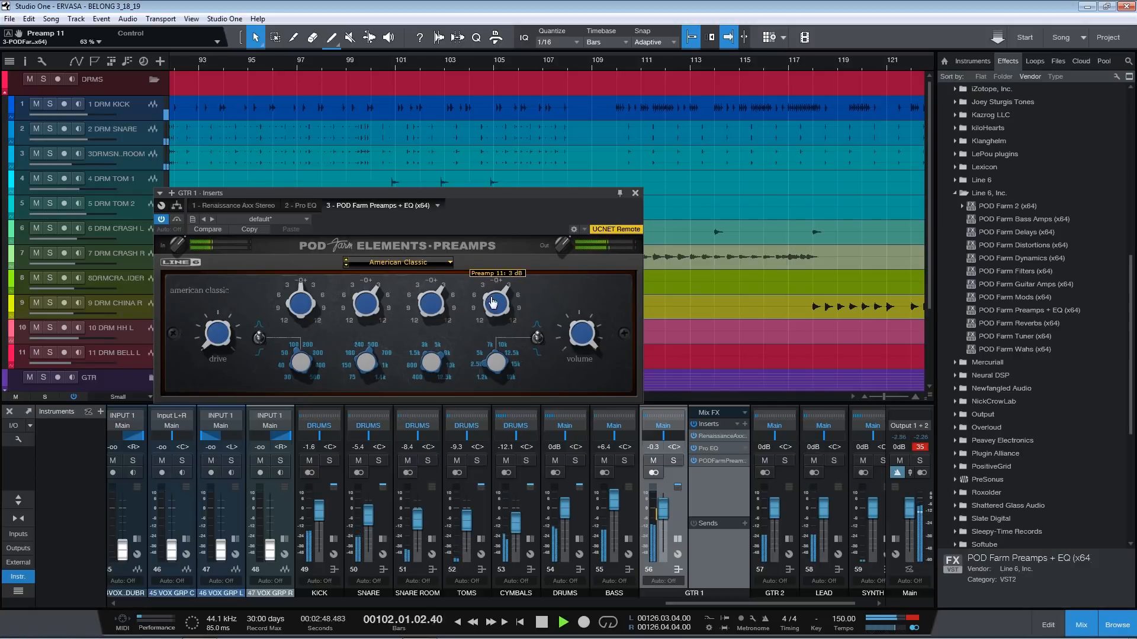
pyautogui.moveTo(491, 366); pyautogui.dragTo(492, 316)
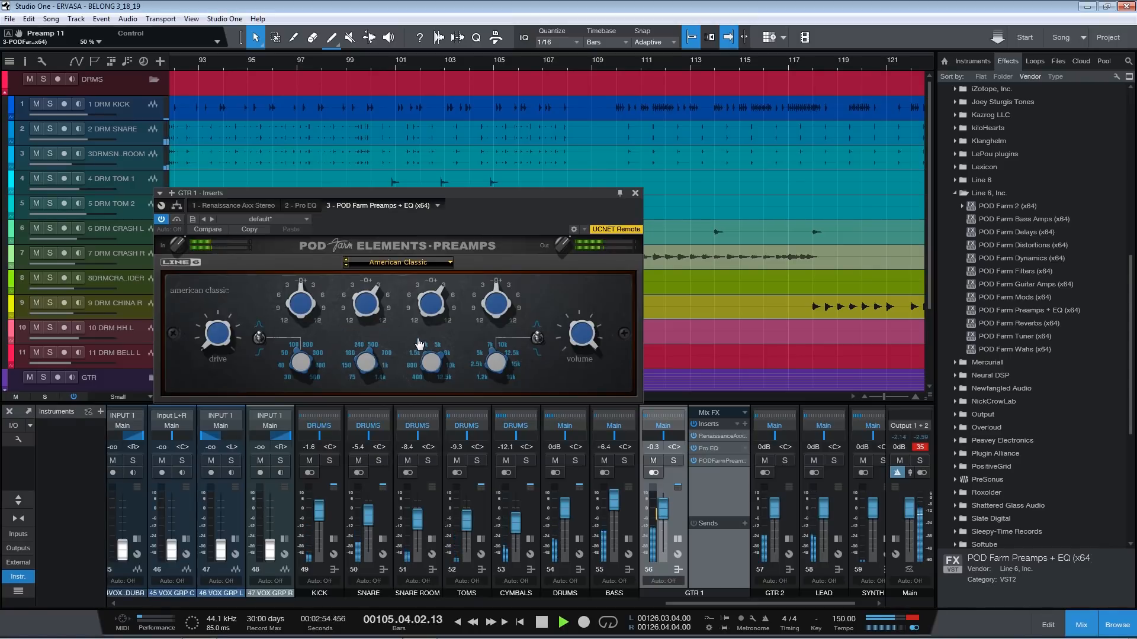
# - Close the preamp, solo the BASS and GTR 1 buses, and set the GTR 1 fader to -1.7 dB
pyautogui.click(635, 193)
pyautogui.press('s')
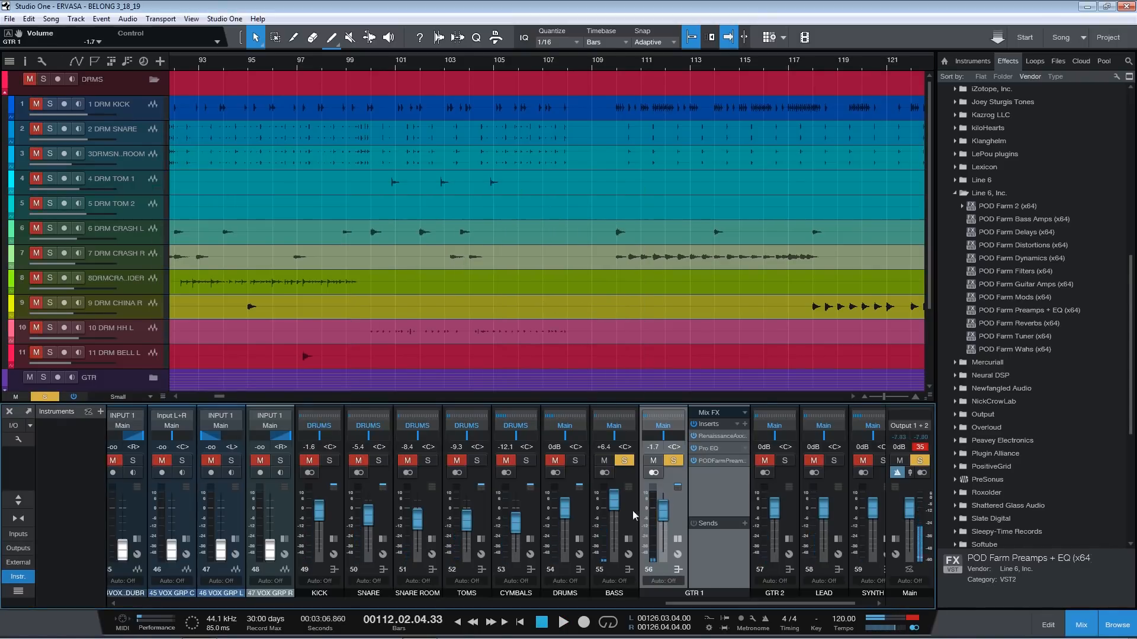
# - Insert the POD Farm Preamps + EQ on the BASS bus, switch it to the Console model, and place the playhead at bar 109
pyautogui.click(628, 507)
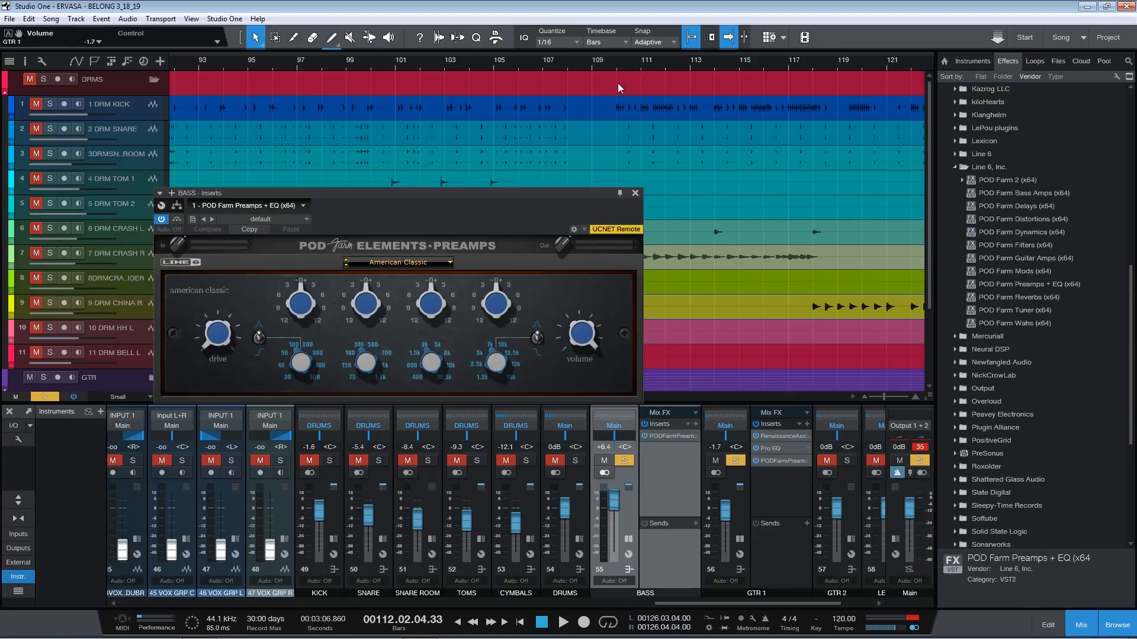
pyautogui.click(612, 64)
pyautogui.click(416, 264)
pyautogui.click(365, 295)
pyautogui.moveTo(555, 194); pyautogui.dragTo(506, 232)
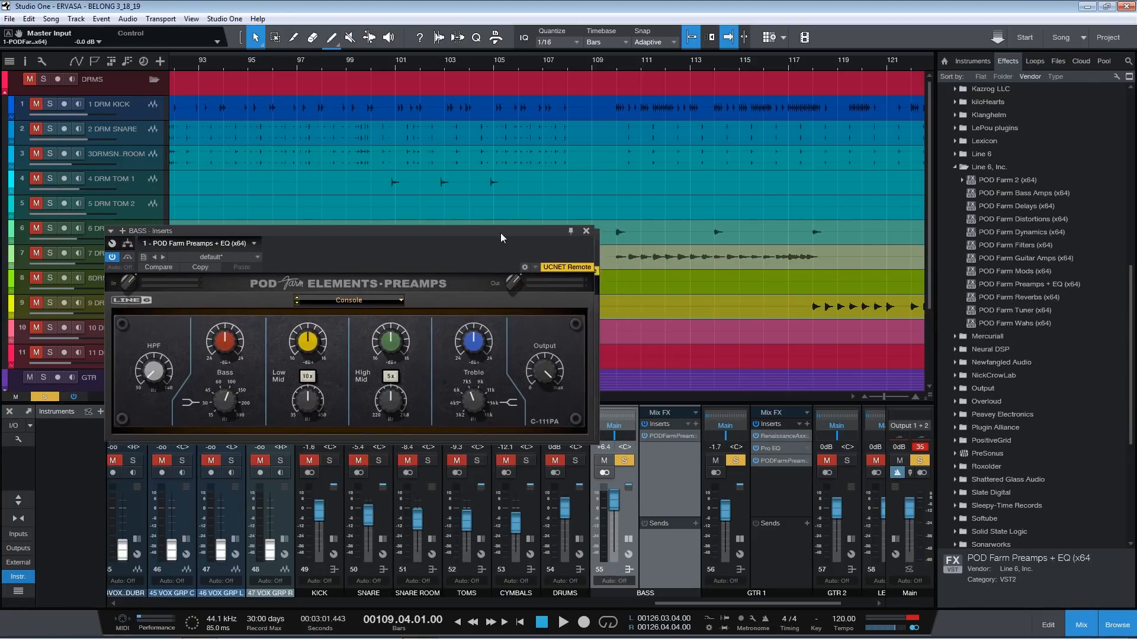
# - Play from bar 109, lower the treble frequency on the BASS preamp, and boost the treble by 2 dB
pyautogui.press('space')
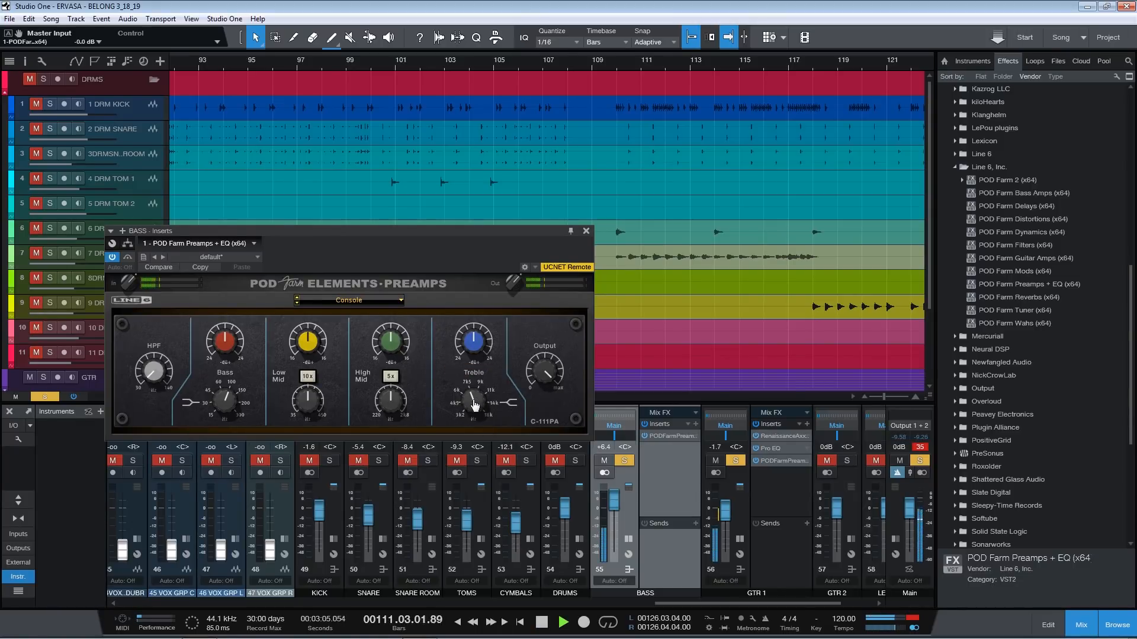
pyautogui.moveTo(474, 409); pyautogui.dragTo(473, 438)
pyautogui.moveTo(475, 334)
pyautogui.mouseDown()
pyautogui.moveTo(478, 297)
pyautogui.moveTo(485, 327)
pyautogui.mouseUp()
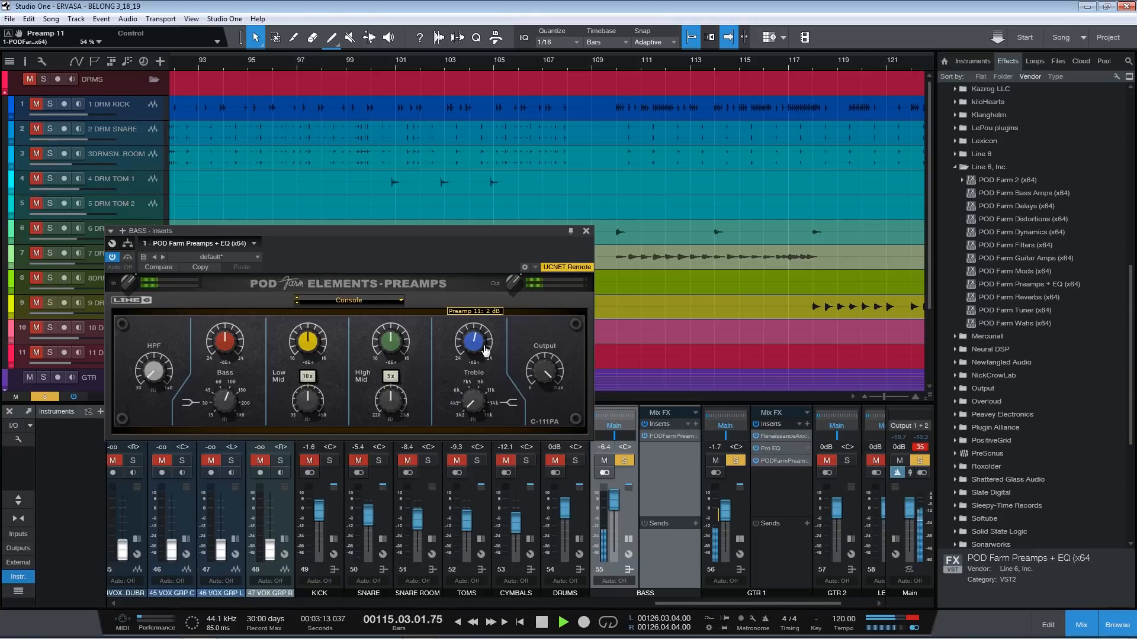
pyautogui.moveTo(477, 388); pyautogui.dragTo(477, 419)
# - Set the BASS preamp's high-mid frequency to 2.0 kHz and its gain to 1 dB, after trying a 6 dB boost
pyautogui.moveTo(395, 409); pyautogui.dragTo(392, 386)
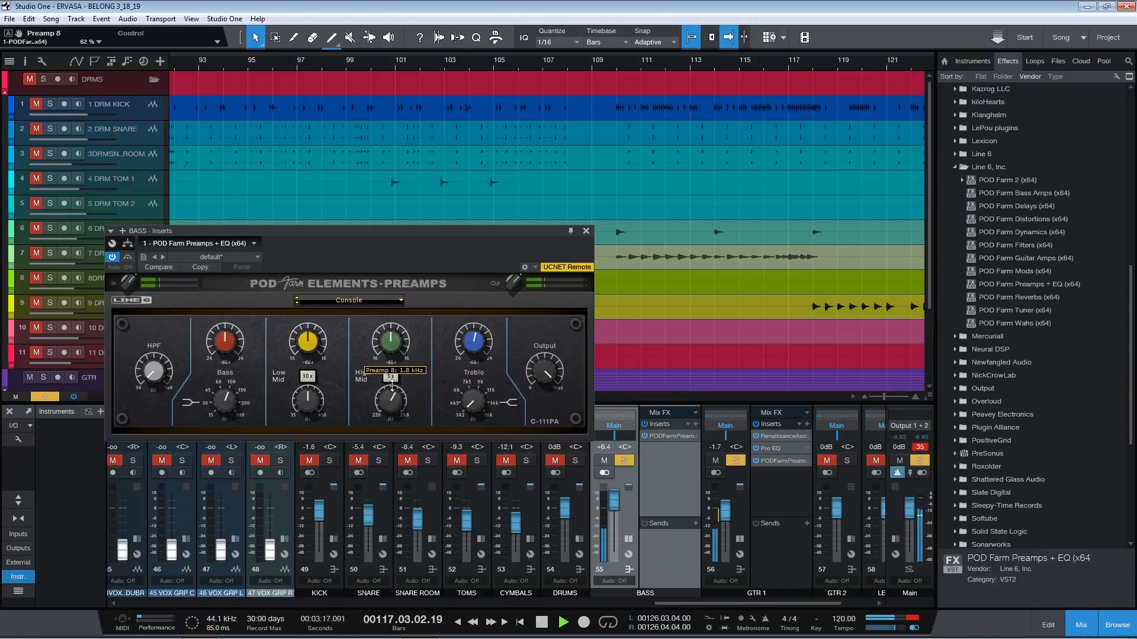
pyautogui.moveTo(396, 338); pyautogui.dragTo(395, 333)
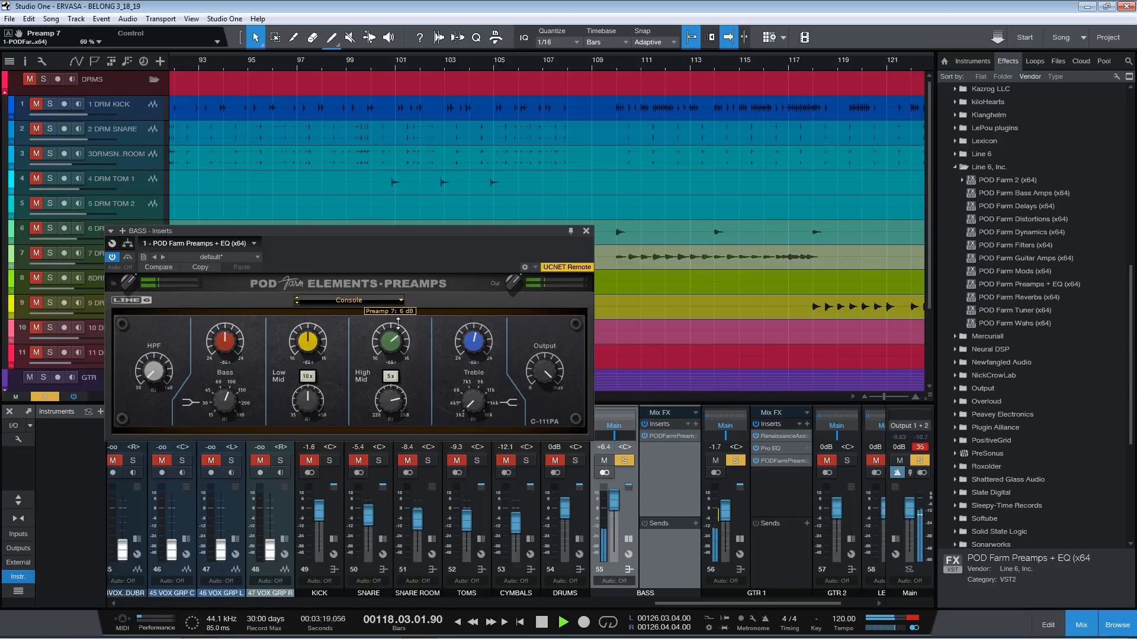
pyautogui.moveTo(388, 422); pyautogui.dragTo(393, 391)
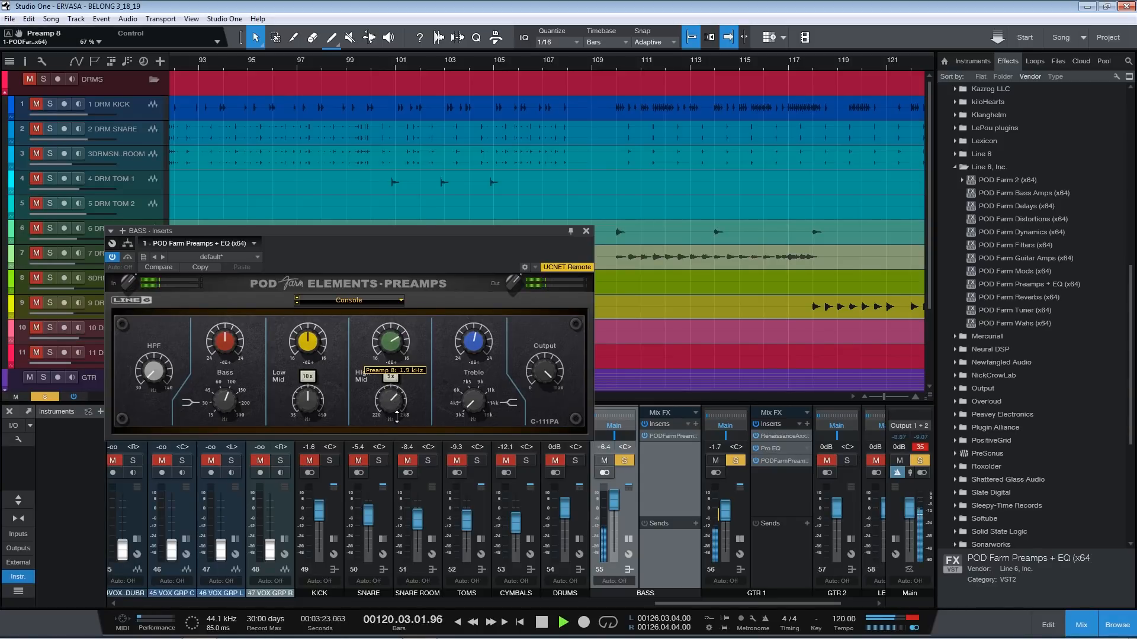
pyautogui.moveTo(397, 437); pyautogui.dragTo(396, 407)
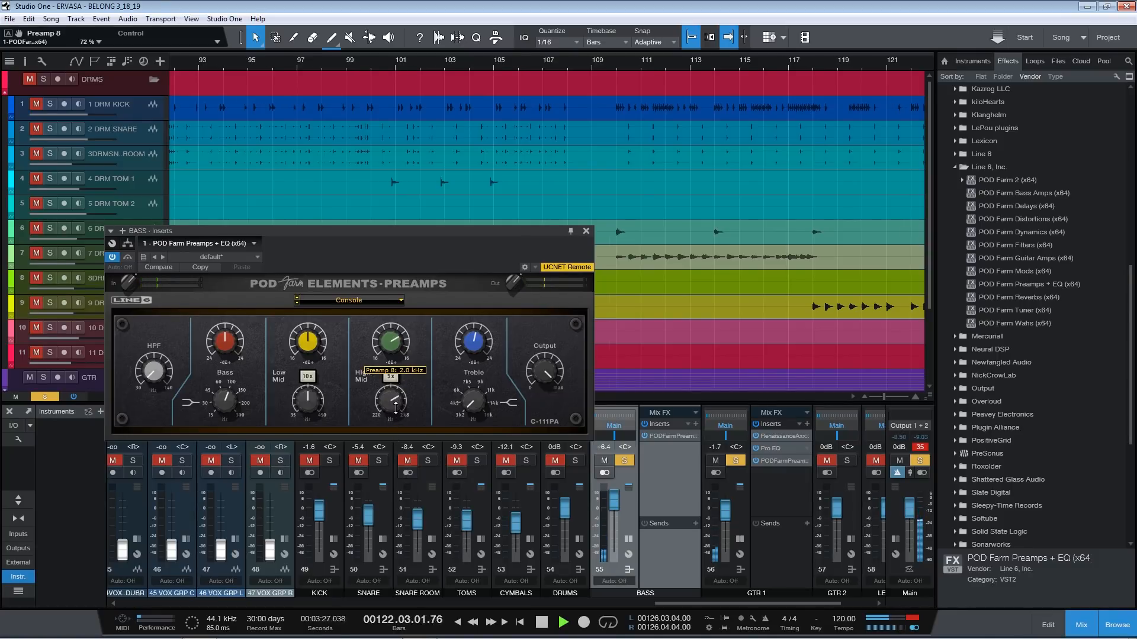
pyautogui.moveTo(385, 337); pyautogui.dragTo(384, 355)
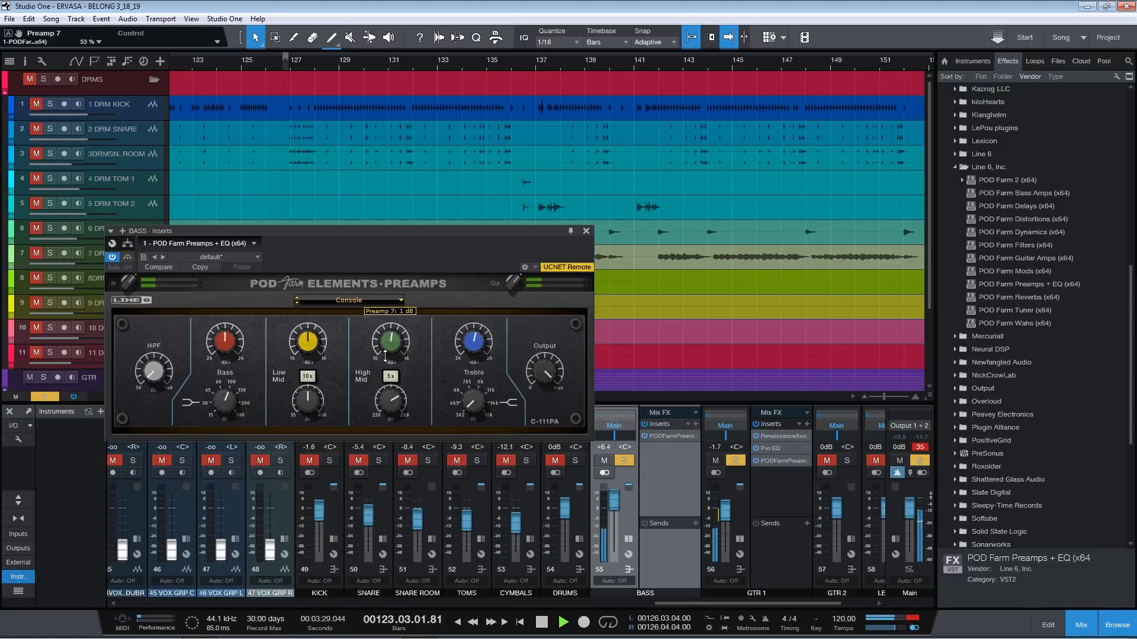
# - Boost the BASS preamp's low-mid band slightly in its 10x range and sweep its frequency around 1.3 kHz
pyautogui.moveTo(308, 397)
pyautogui.mouseDown()
pyautogui.moveTo(311, 362)
pyautogui.moveTo(308, 404)
pyautogui.mouseUp()
pyautogui.moveTo(313, 488); pyautogui.dragTo(318, 506)
pyautogui.moveTo(314, 348); pyautogui.dragTo(314, 340)
pyautogui.moveTo(309, 404); pyautogui.dragTo(308, 327)
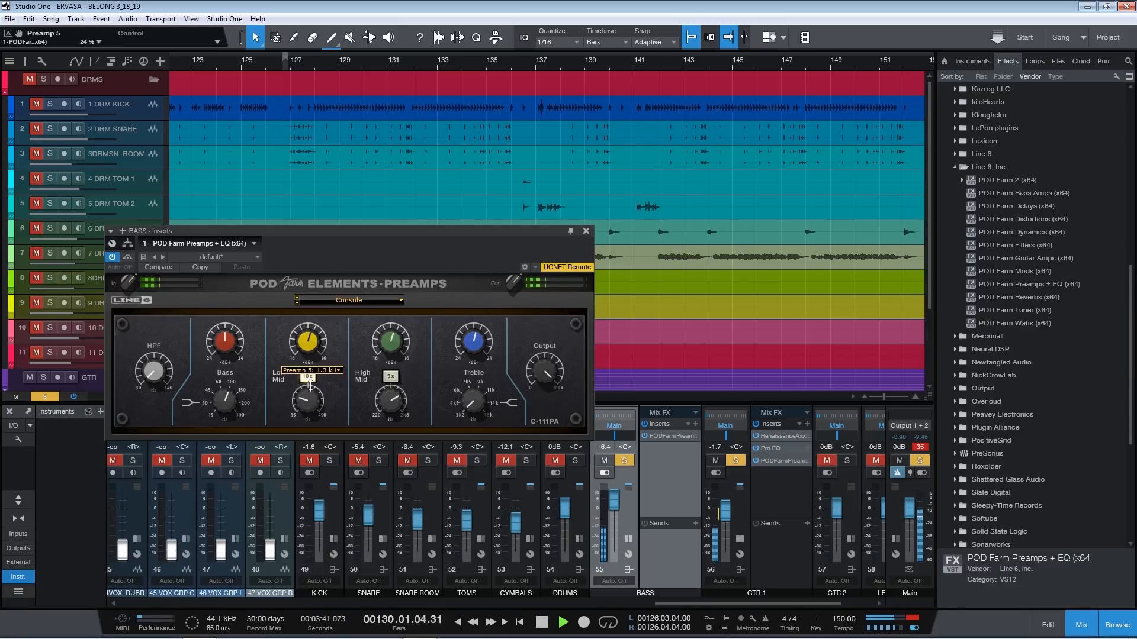
# - Touch up the BASS preamp's treble and low-mid gains, close the plug-in, and lower the BASS fader to +5.4 dB
pyautogui.moveTo(473, 350); pyautogui.dragTo(471, 374)
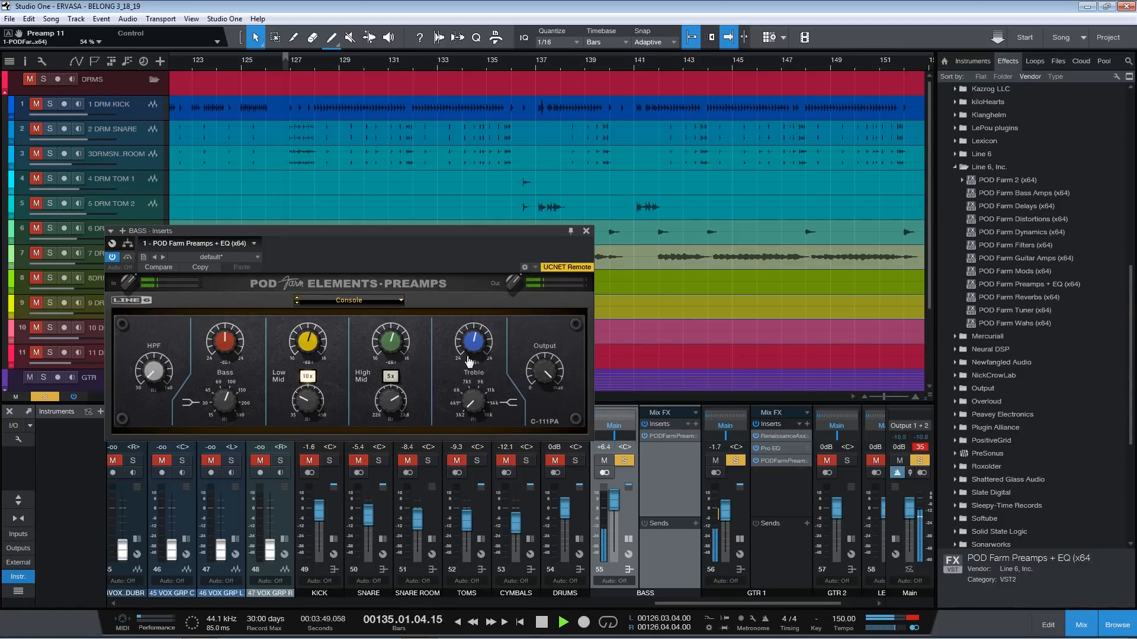
pyautogui.moveTo(314, 342); pyautogui.dragTo(315, 347)
pyautogui.click(586, 232)
pyautogui.scroll(-2, 620, 505)
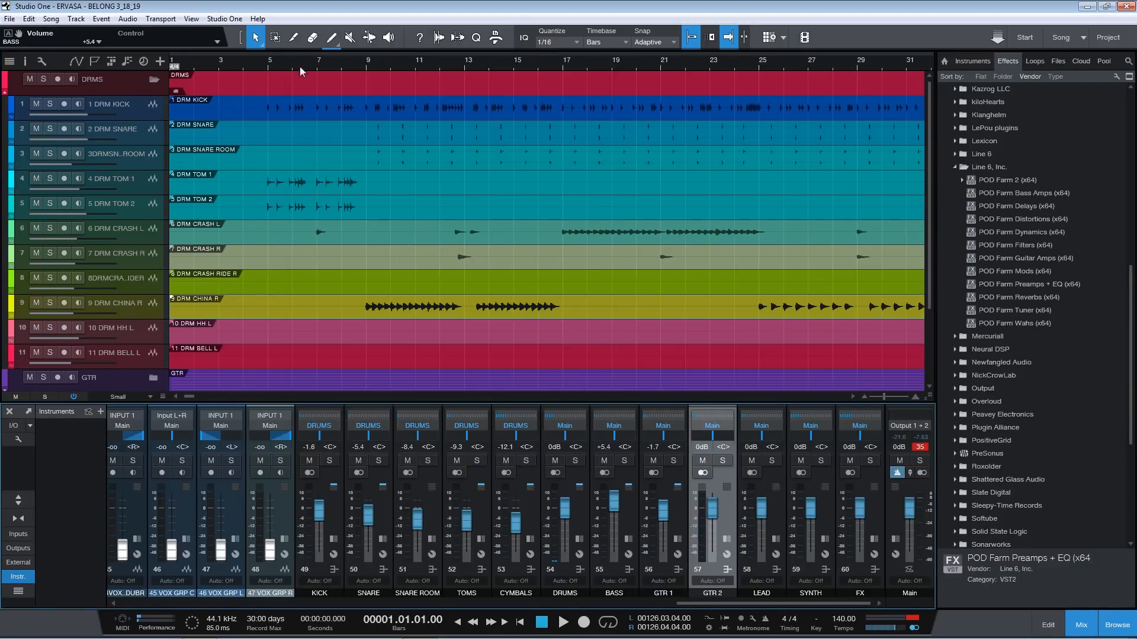
# - Show the guitar tracks in the arrangement and raise the GTR 2 fader to +3.7 dB during playback from the start
pyautogui.scroll(-4, 352, 278)
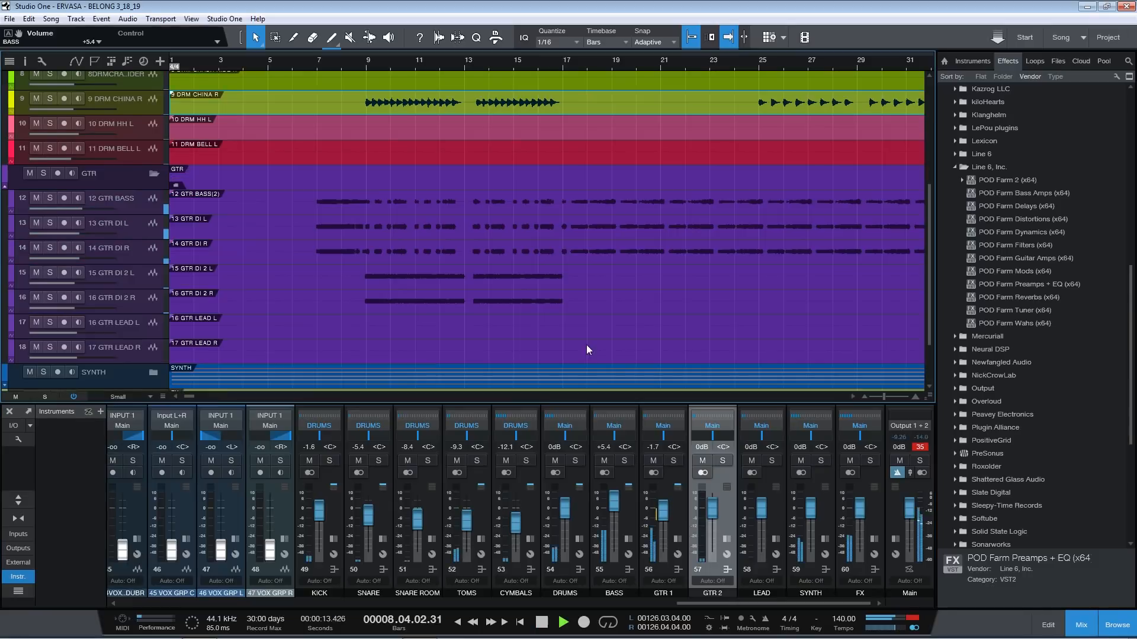
pyautogui.scroll(4, 709, 514)
pyautogui.scroll(3, 709, 514)
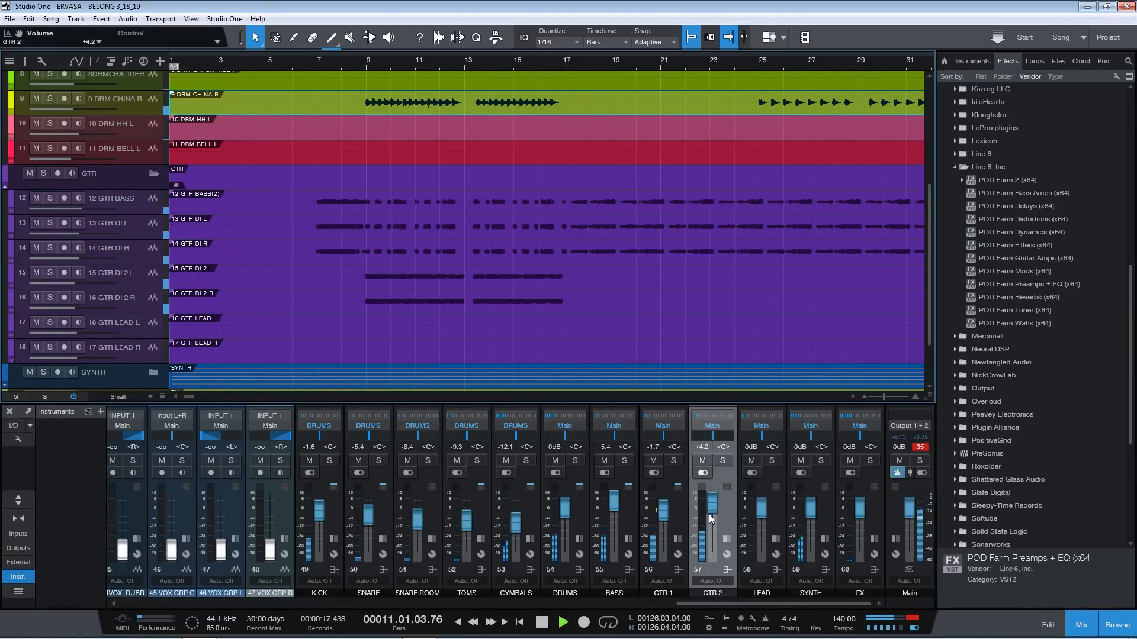
pyautogui.scroll(-1, 709, 516)
# - Select the GTR 1 and BASS buses together and lower their faders to -3.3 dB and +3.7 dB
pyautogui.click(679, 517)
pyautogui.keyDown('shift'); pyautogui.click(612, 502); pyautogui.keyUp('shift')
pyautogui.scroll(-3, 613, 504)
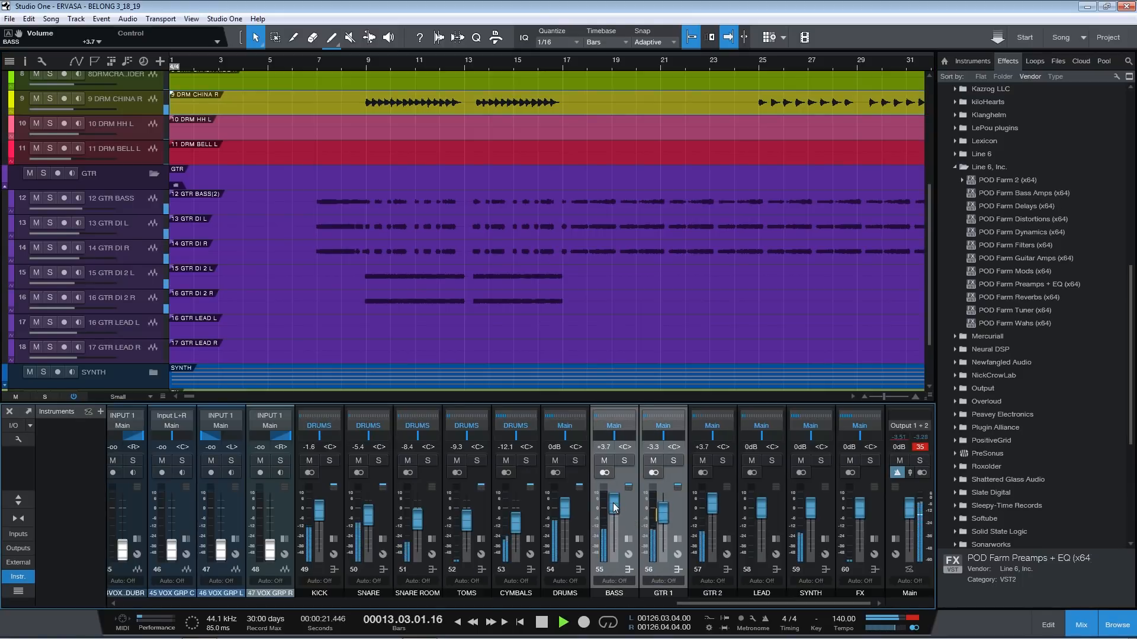
# - Fine-tune the faders to +2.9 dB on BASS, -2.9 dB on GTR 1 and +3.3 dB on GTR 2
pyautogui.scroll(-1, 614, 507)
pyautogui.click(612, 508)
pyautogui.moveTo(662, 511); pyautogui.dragTo(714, 510)
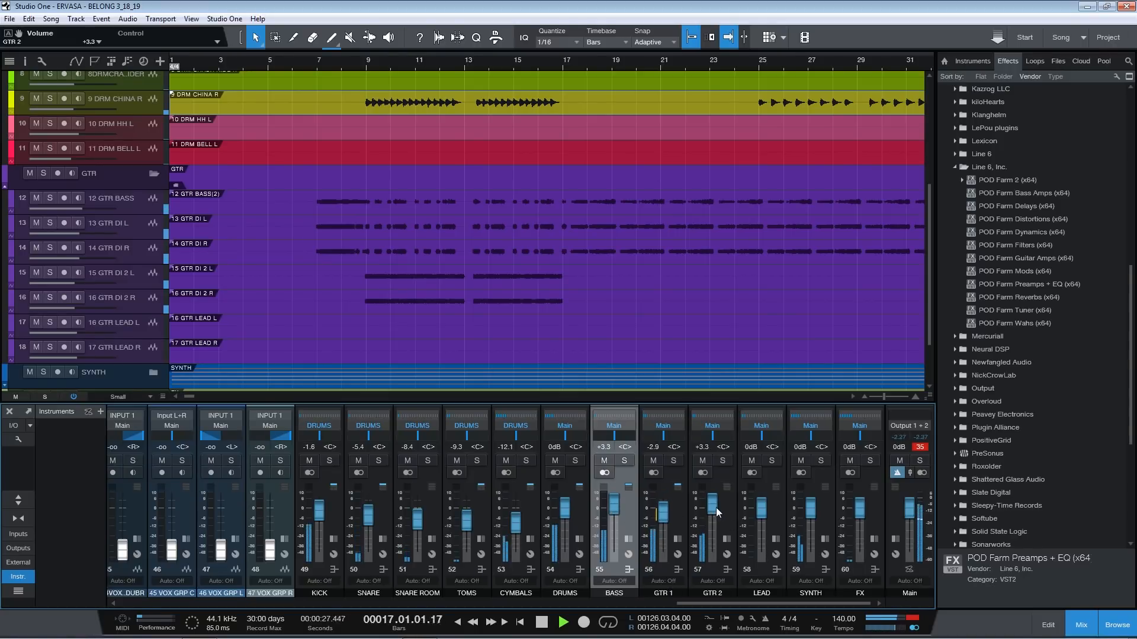
pyautogui.click(780, 510)
pyautogui.moveTo(614, 508); pyautogui.dragTo(614, 510)
pyautogui.click(631, 509)
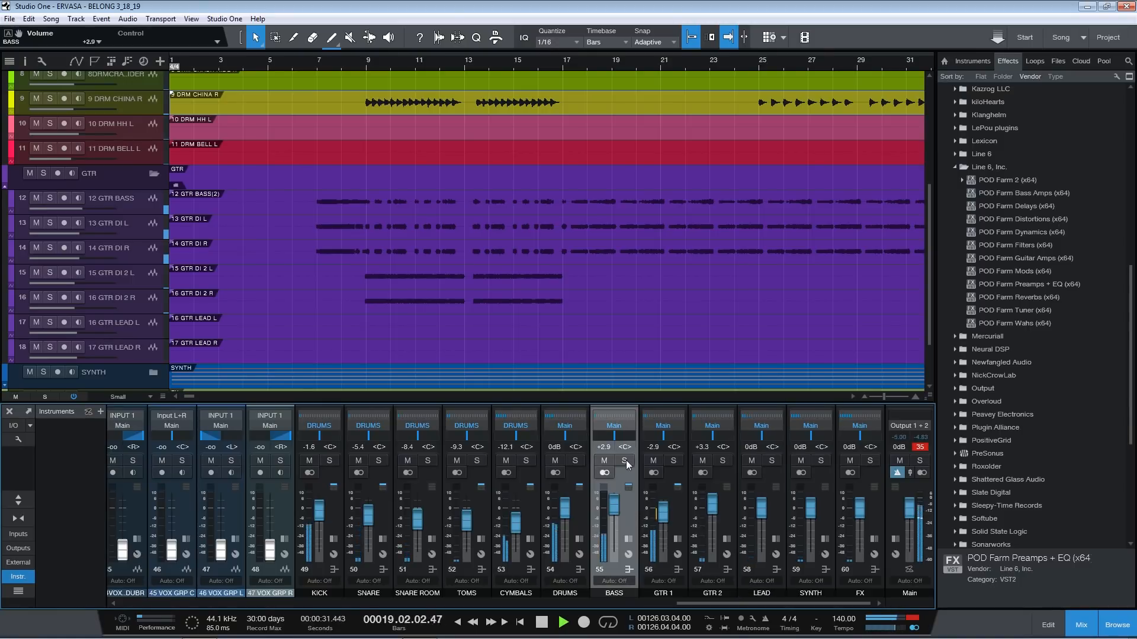
# - Reopen the BASS preamp, return its treble gain to the 50 % centre setting, close it, and save the song
pyautogui.click(628, 539)
pyautogui.click(662, 435)
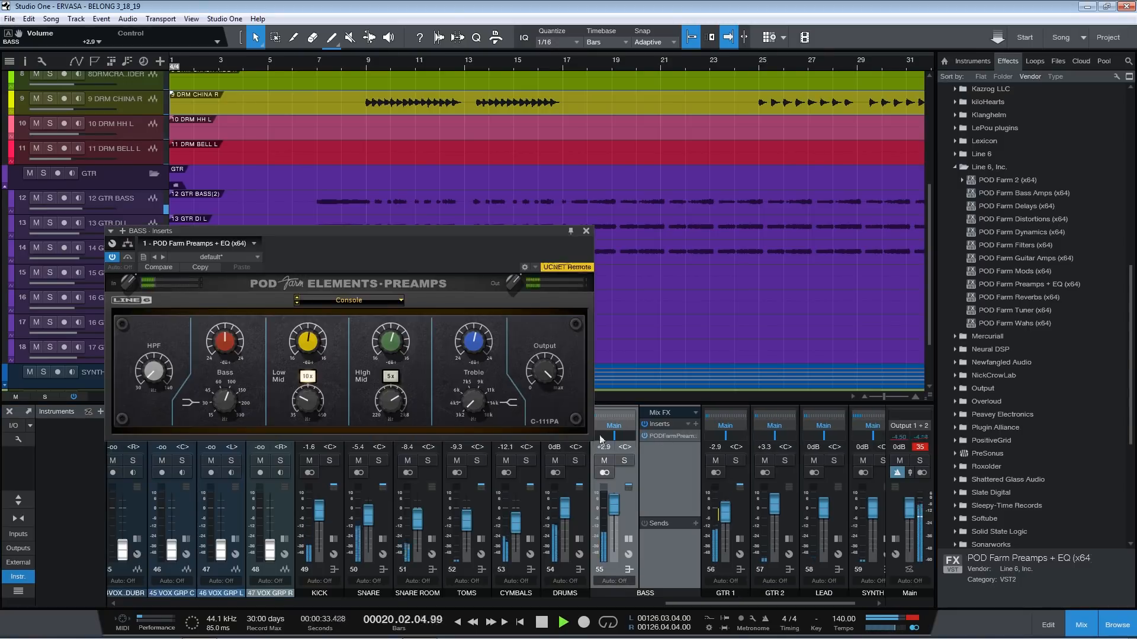
pyautogui.moveTo(480, 342); pyautogui.dragTo(478, 345)
pyautogui.click(586, 231)
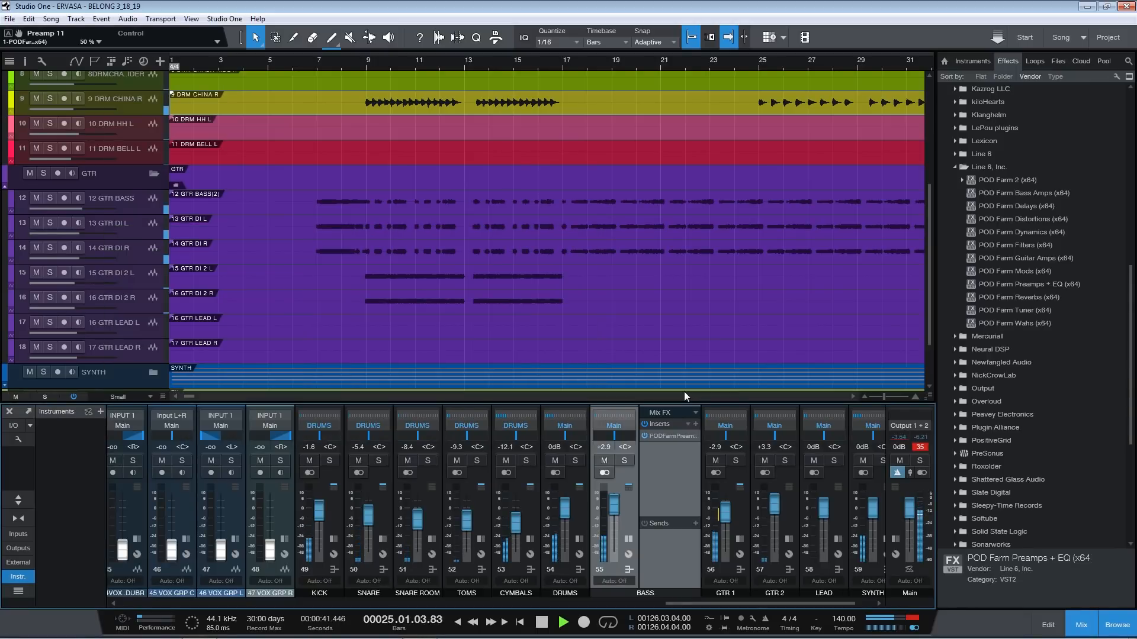
pyautogui.doubleClick(631, 501)
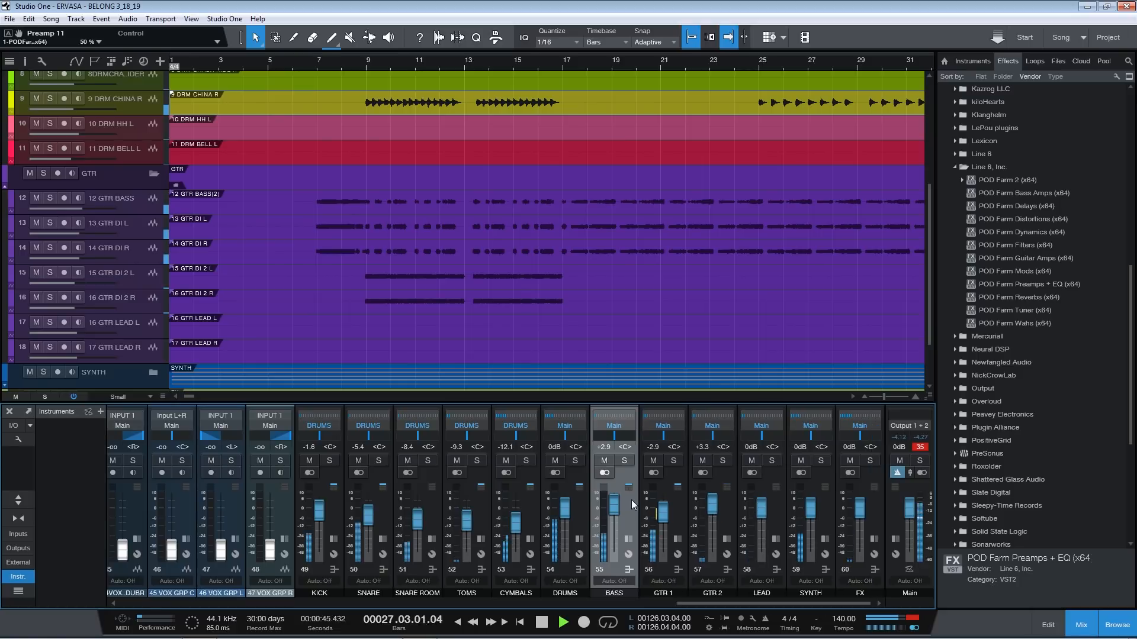
pyautogui.hotkey('ctrl', 's')
# - Expand the GTR 1 and GTR 2 channels and copy the Renaissance Axx compressor from GTR 1 to GTR 2
pyautogui.doubleClick(731, 503)
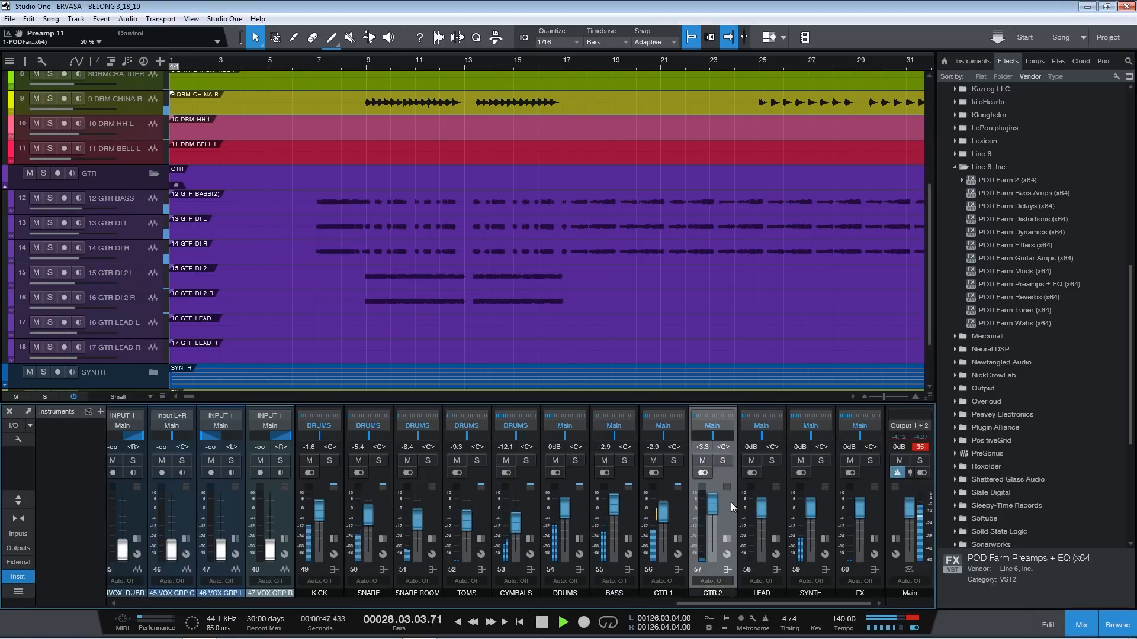
pyautogui.click(674, 503)
pyautogui.doubleClick(679, 502)
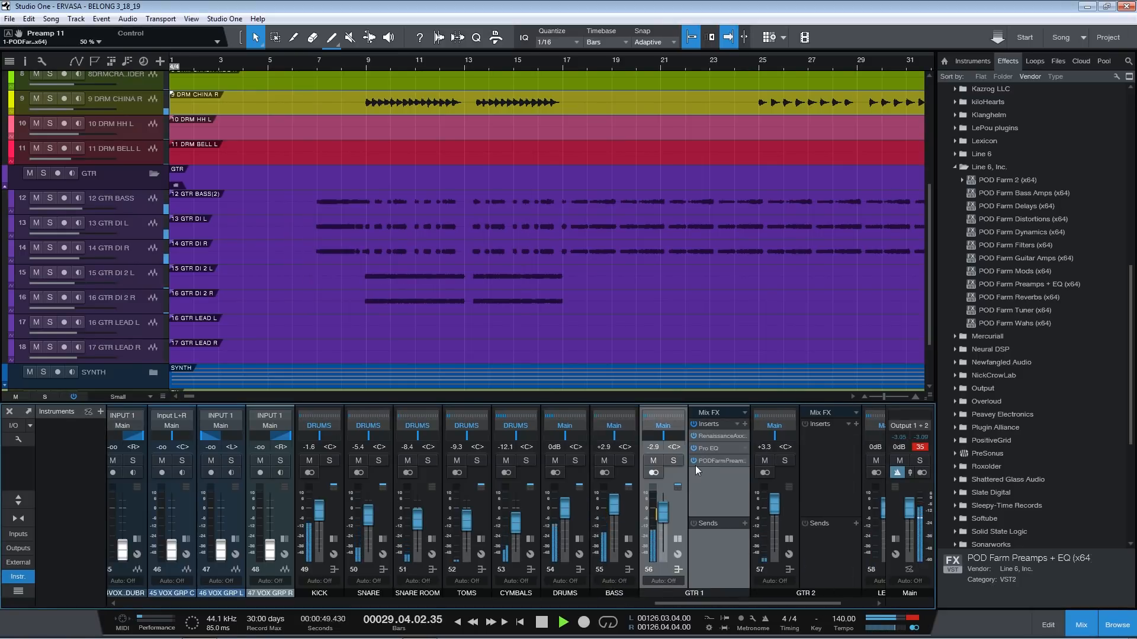
pyautogui.moveTo(815, 447); pyautogui.dragTo(812, 446)
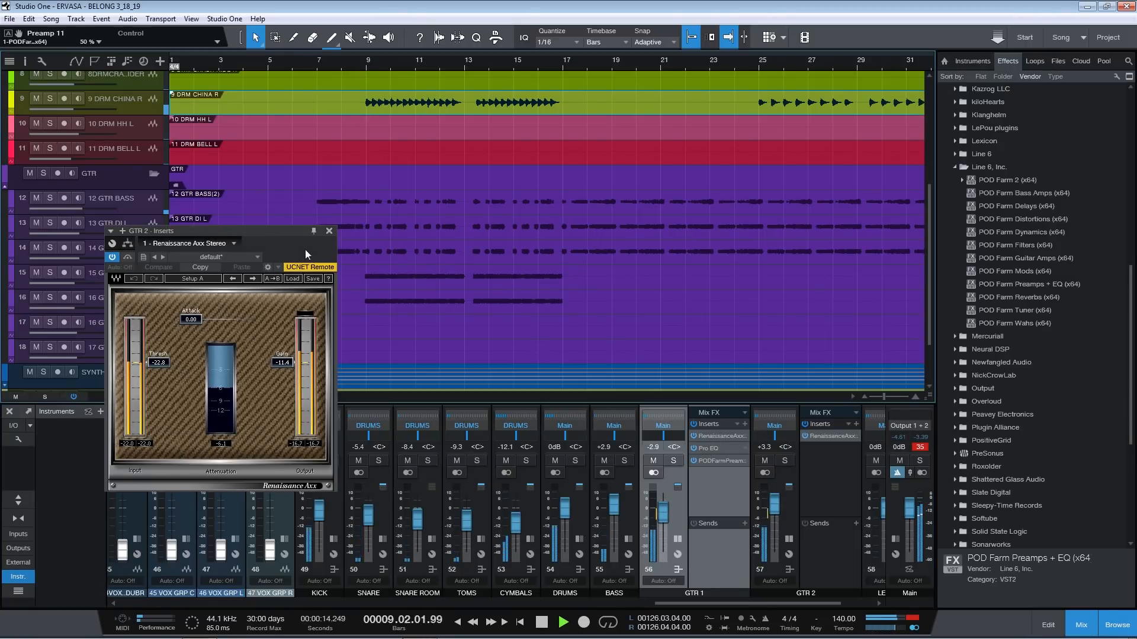
# - Close the GTR 2 compressor and lower the GTR 2 fader to -1.6 dB
pyautogui.click(330, 231)
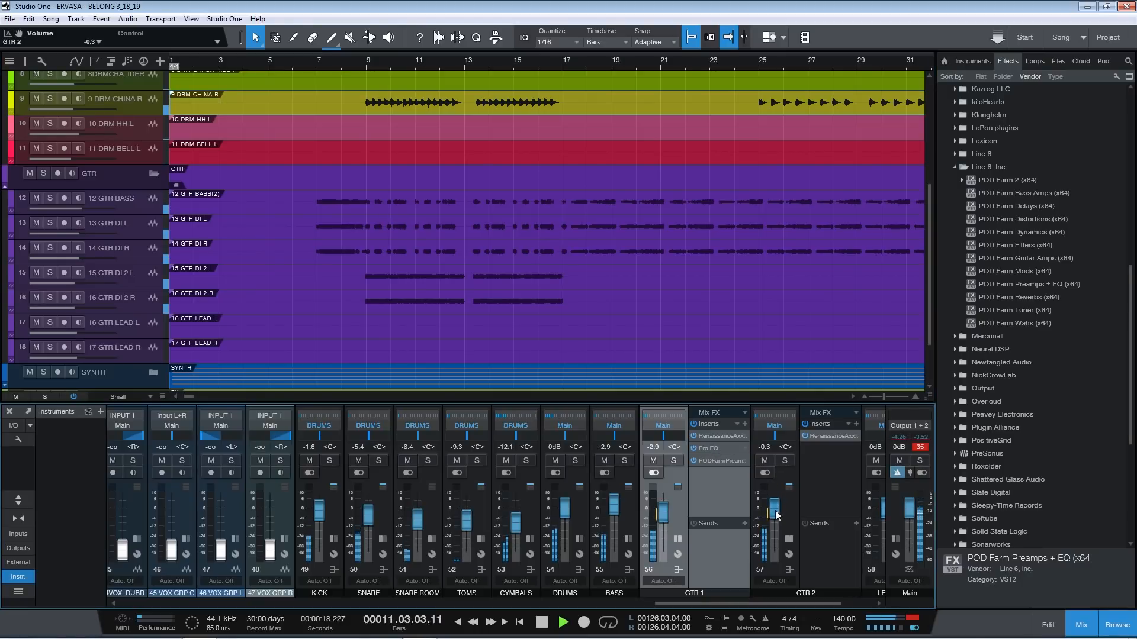
pyautogui.moveTo(775, 510); pyautogui.dragTo(778, 517)
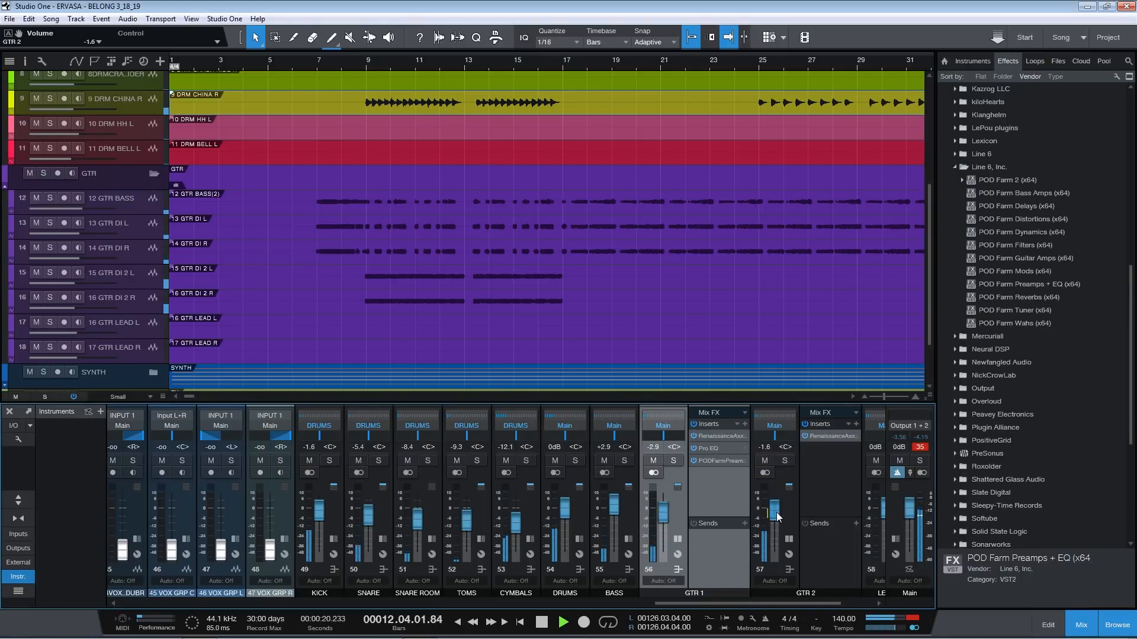
pyautogui.scroll(2, 778, 516)
pyautogui.moveTo(776, 512); pyautogui.dragTo(776, 512)
# - Collapse GTR 1, expand the LEAD channel, and copy the Renaissance Axx compressor from GTR 2 to LEAD
pyautogui.doubleClick(678, 507)
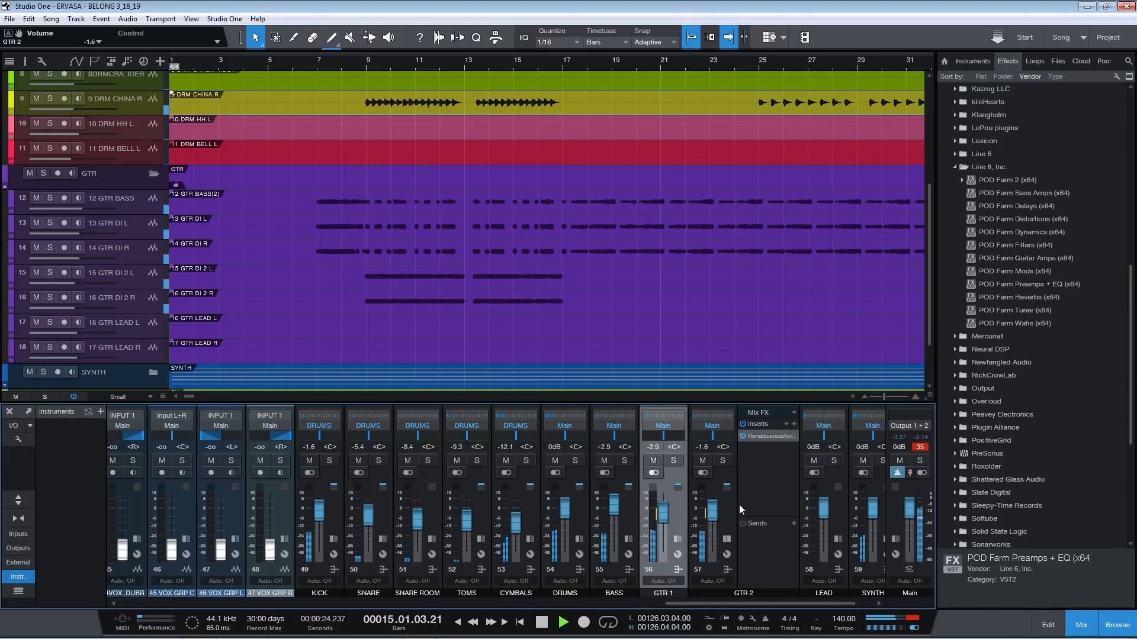
pyautogui.click(729, 509)
pyautogui.doubleClick(728, 509)
pyautogui.doubleClick(778, 508)
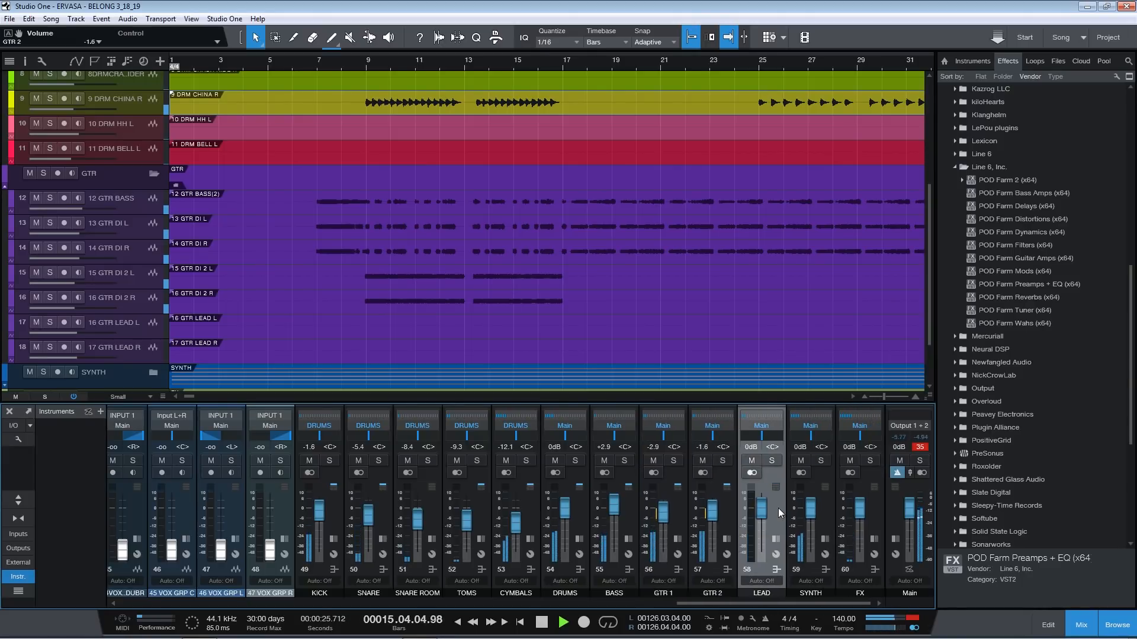
pyautogui.doubleClick(732, 504)
pyautogui.moveTo(758, 437); pyautogui.dragTo(854, 447)
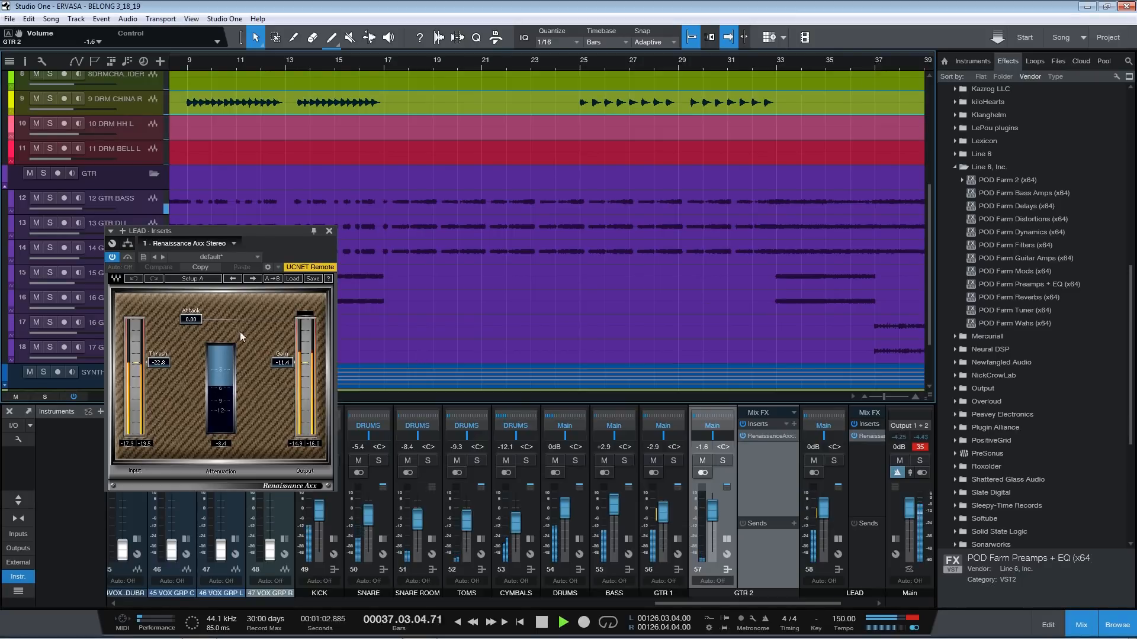
# - Close the LEAD compressor and set the LEAD fader to -2.5 dB
pyautogui.click(329, 231)
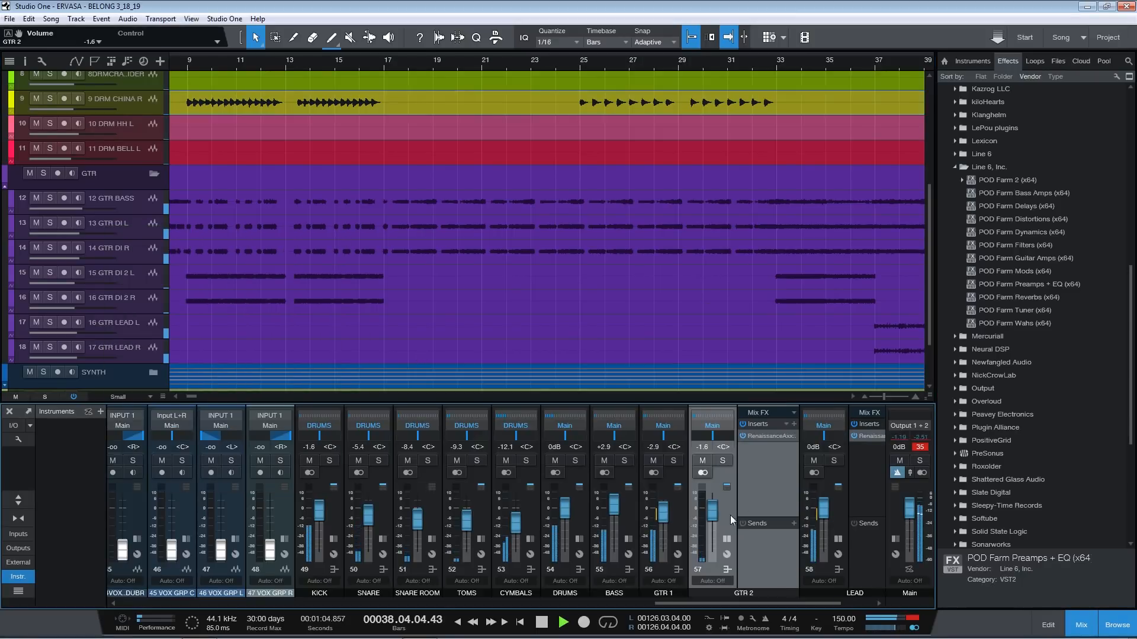
pyautogui.moveTo(759, 515); pyautogui.dragTo(764, 518)
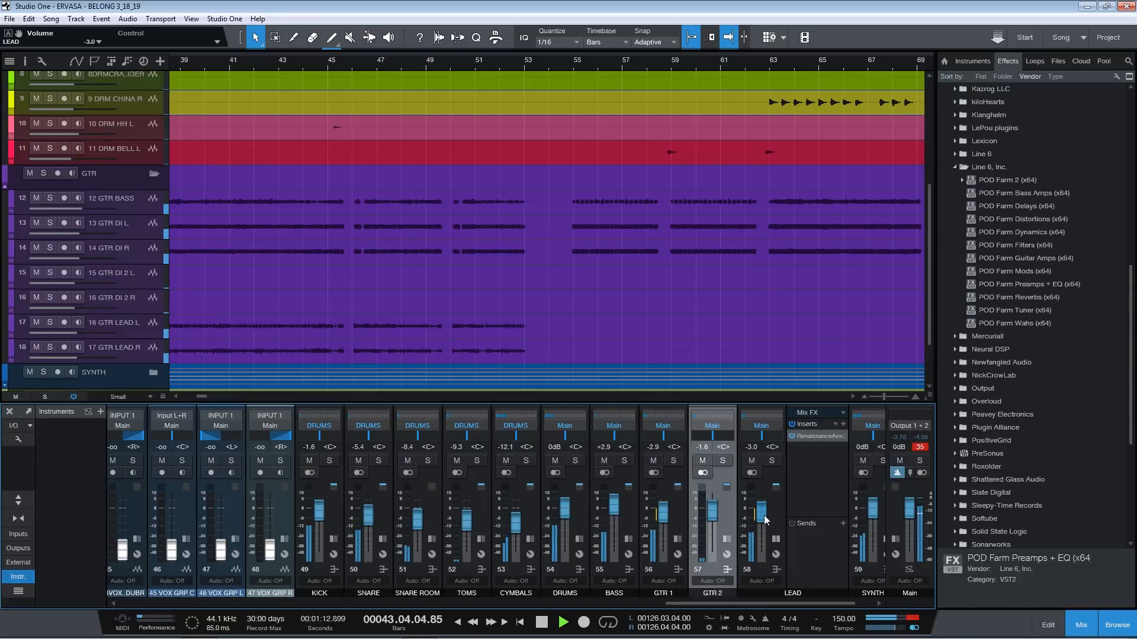
pyautogui.moveTo(764, 516); pyautogui.dragTo(763, 516)
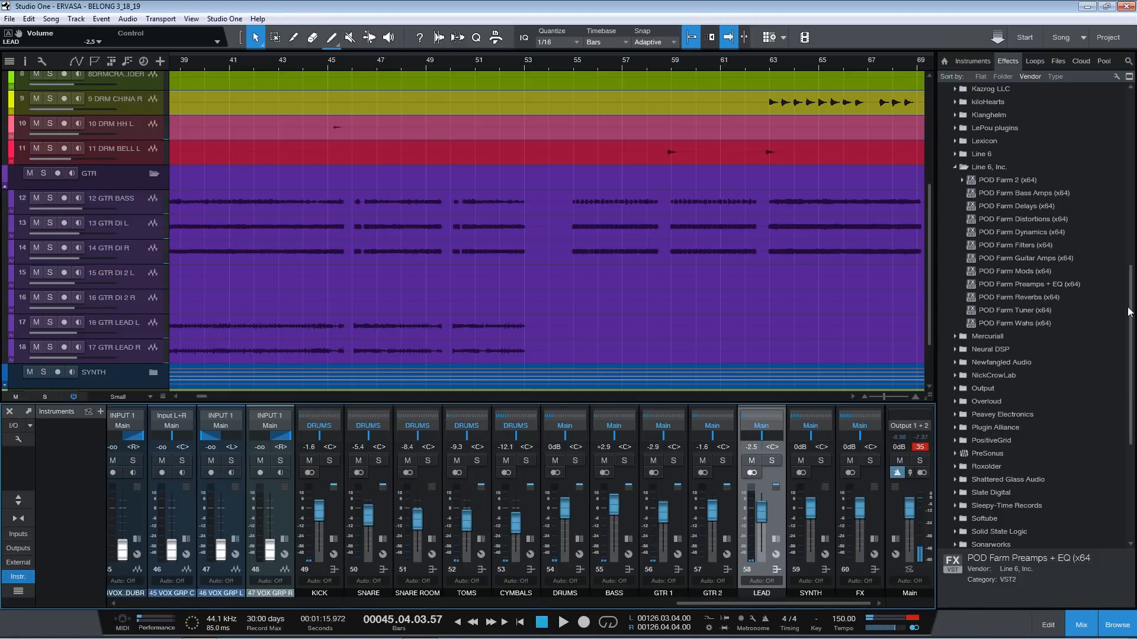
# - Add H-Delay Stereo from the Waves effects as a send on the LEAD bus with its own FX channel
pyautogui.moveTo(1131, 313); pyautogui.dragTo(1131, 420)
pyautogui.doubleClick(986, 516)
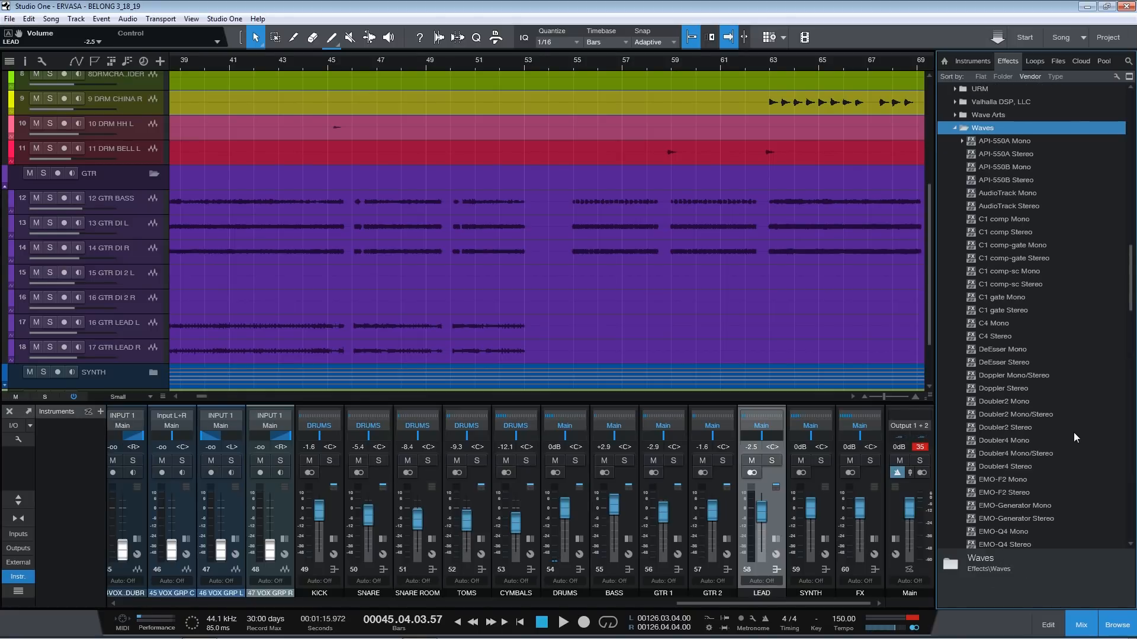
pyautogui.scroll(-7, 1059, 431)
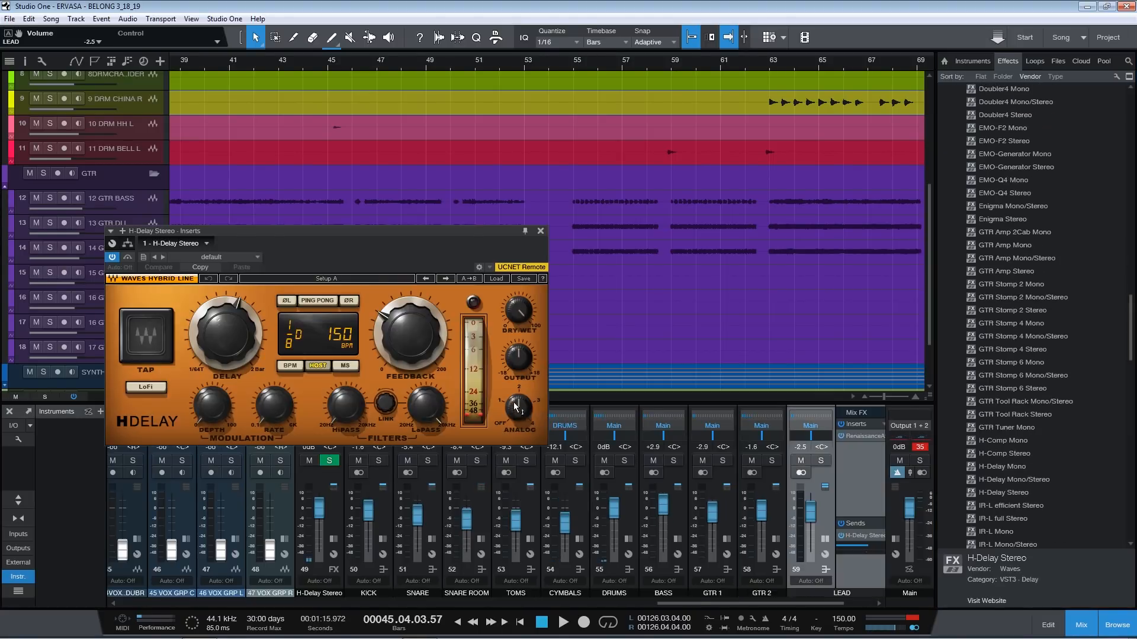
# - Adjust H-Delay's analog setting, set the delay time to 1/4, enable Ping Pong, and close the plug-in
pyautogui.moveTo(514, 404); pyautogui.dragTo(503, 401)
pyautogui.moveTo(208, 331); pyautogui.dragTo(210, 319)
pyautogui.click(317, 300)
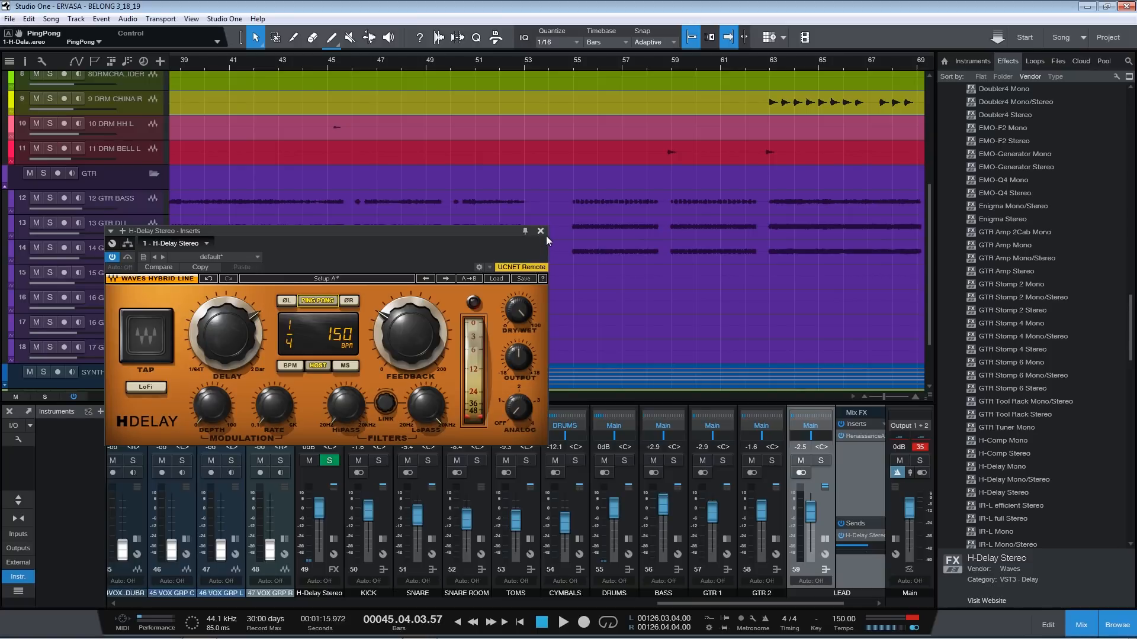
pyautogui.click(540, 231)
# - Add RVerb Stereo as a second send on LEAD and load its Hedges Singing Guitar preset
pyautogui.scroll(-15, 1018, 355)
pyautogui.moveTo(1000, 466); pyautogui.dragTo(864, 562)
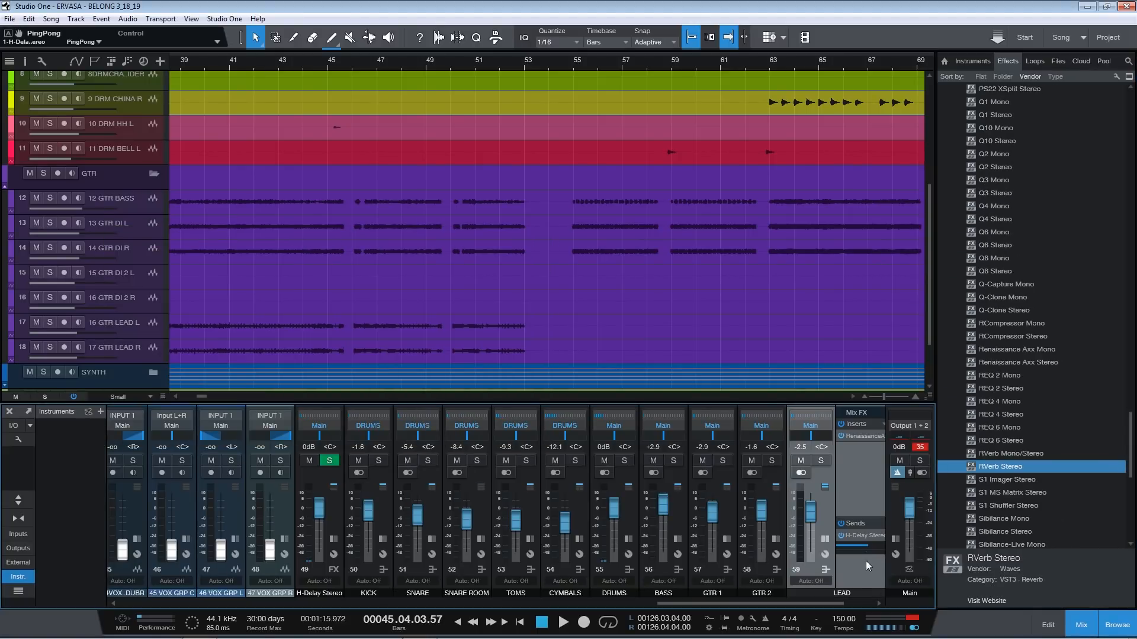
pyautogui.click(428, 278)
pyautogui.moveTo(479, 493)
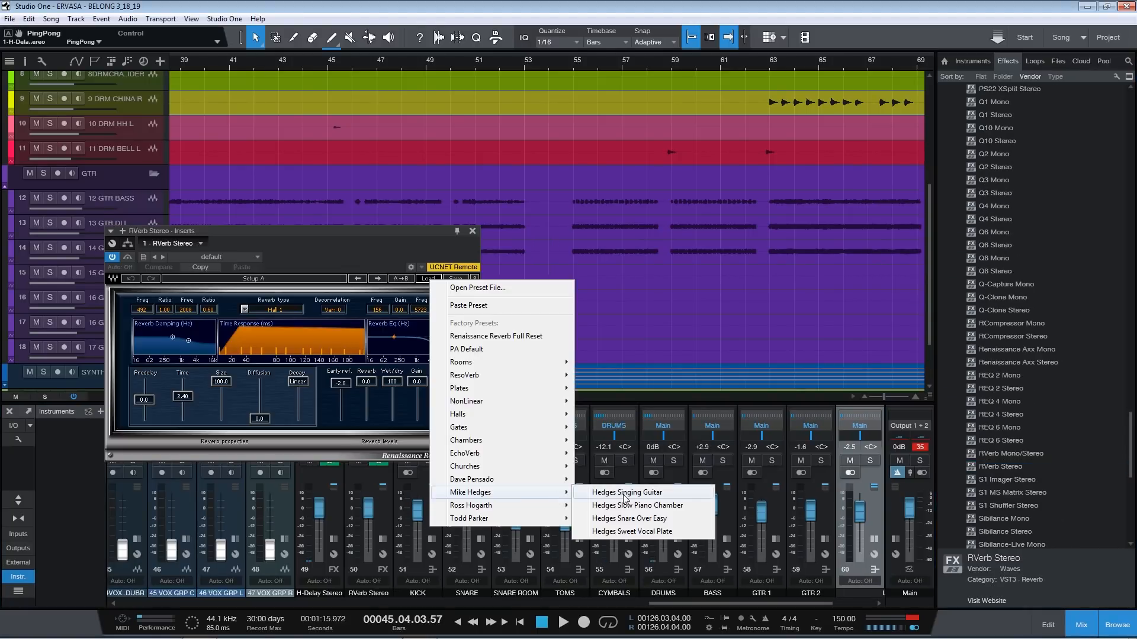
pyautogui.click(624, 494)
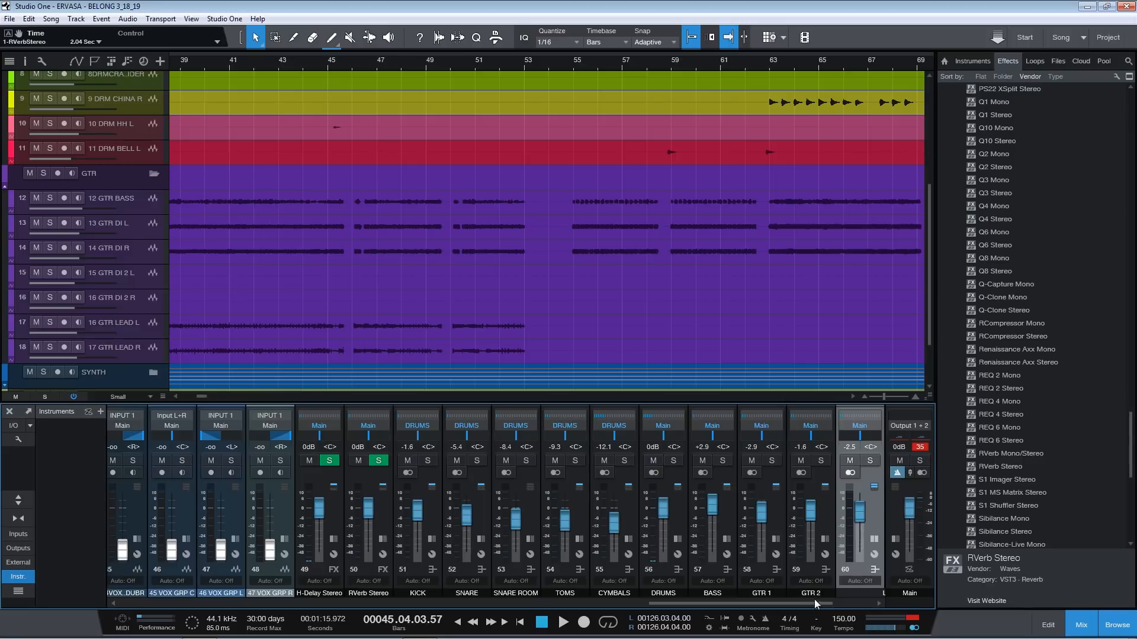
# - Solo the LEAD bus during playback, set its H-Delay send to -10.7 dB and adjust its RVerb send level
pyautogui.moveTo(815, 603); pyautogui.dragTo(898, 600)
pyautogui.moveTo(757, 546); pyautogui.dragTo(421, 364)
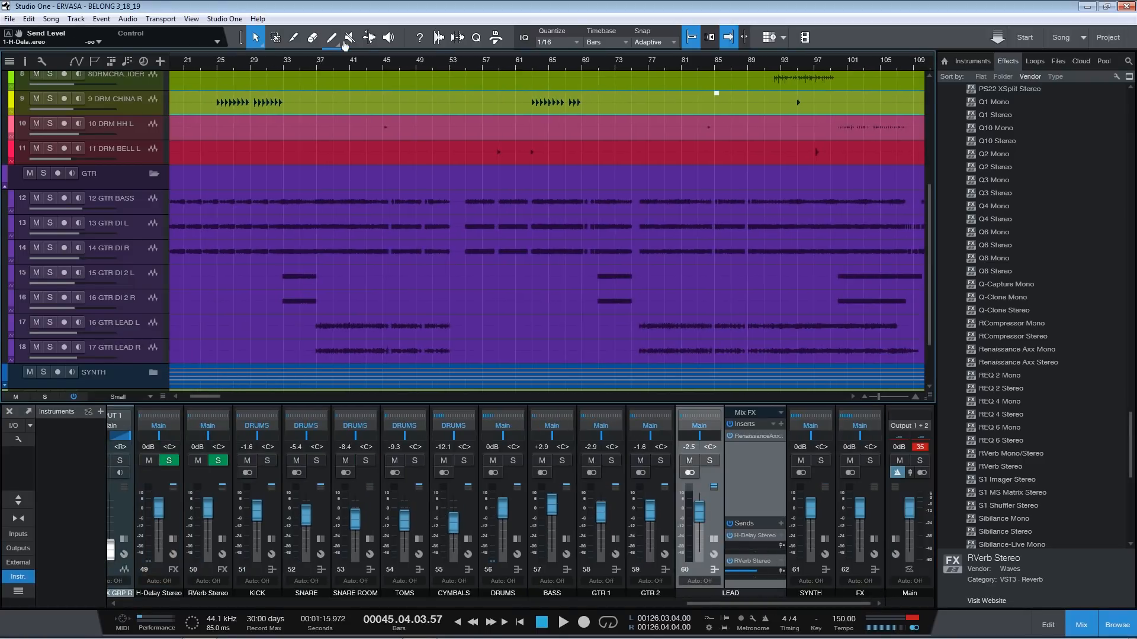
pyautogui.press('s')
pyautogui.press('space')
pyautogui.moveTo(753, 571); pyautogui.dragTo(760, 574)
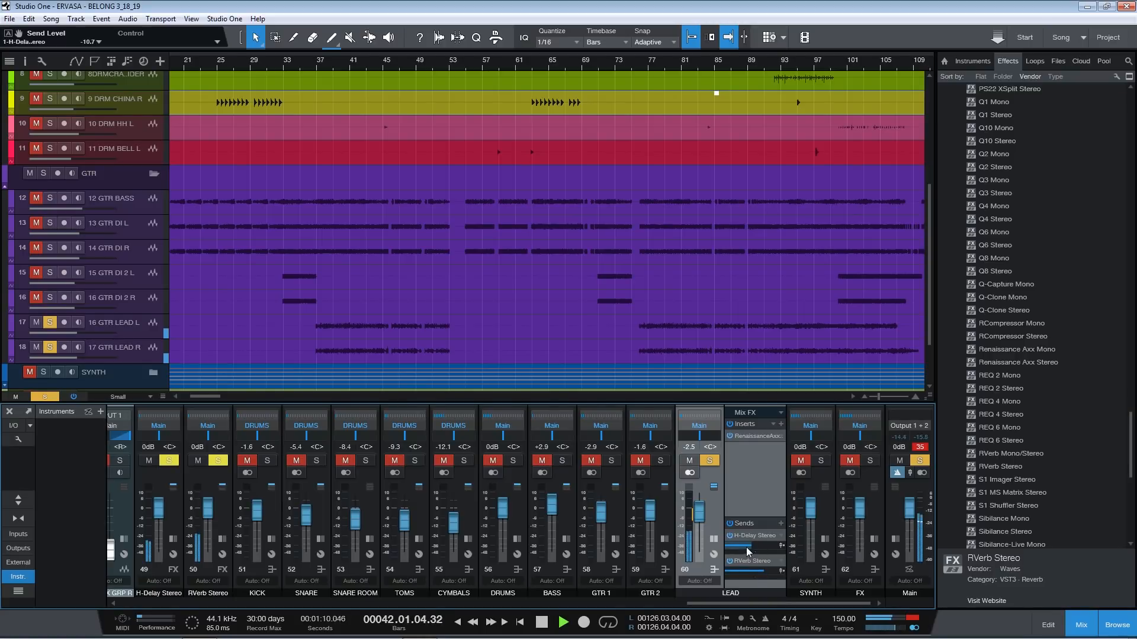
# - Unsolo LEAD, replay the full mix and set the BASS bus fader to +4.6 dB
pyautogui.click(710, 461)
pyautogui.press('space')
pyautogui.press('space')
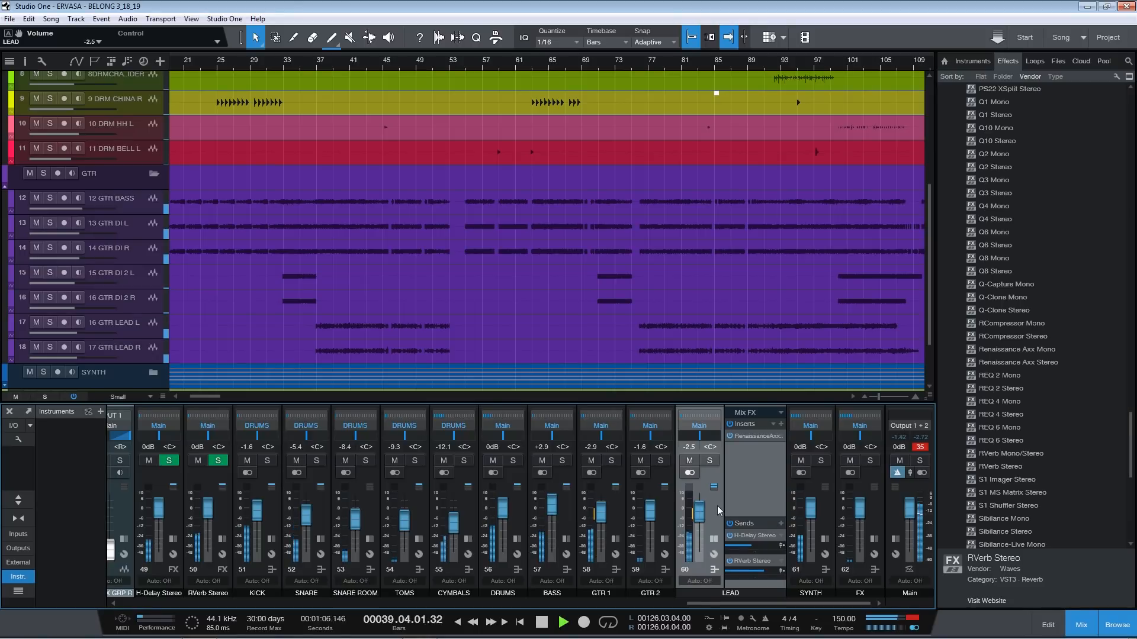
pyautogui.doubleClick(718, 509)
pyautogui.moveTo(712, 603)
pyautogui.mouseDown()
pyautogui.moveTo(687, 603)
pyautogui.moveTo(701, 600)
pyautogui.mouseUp()
pyautogui.moveTo(662, 513); pyautogui.dragTo(661, 509)
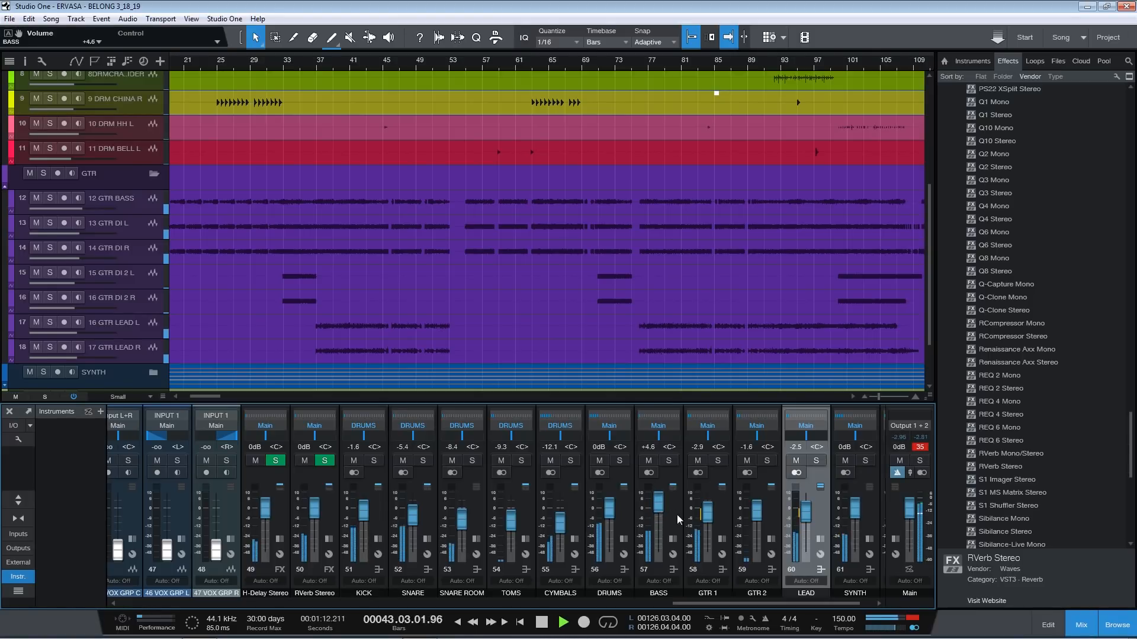
# - Set the Bass frequency in the BASS bus's POD Farm Preamps + EQ insert to 54 %, and close the plug-in
pyautogui.click(676, 514)
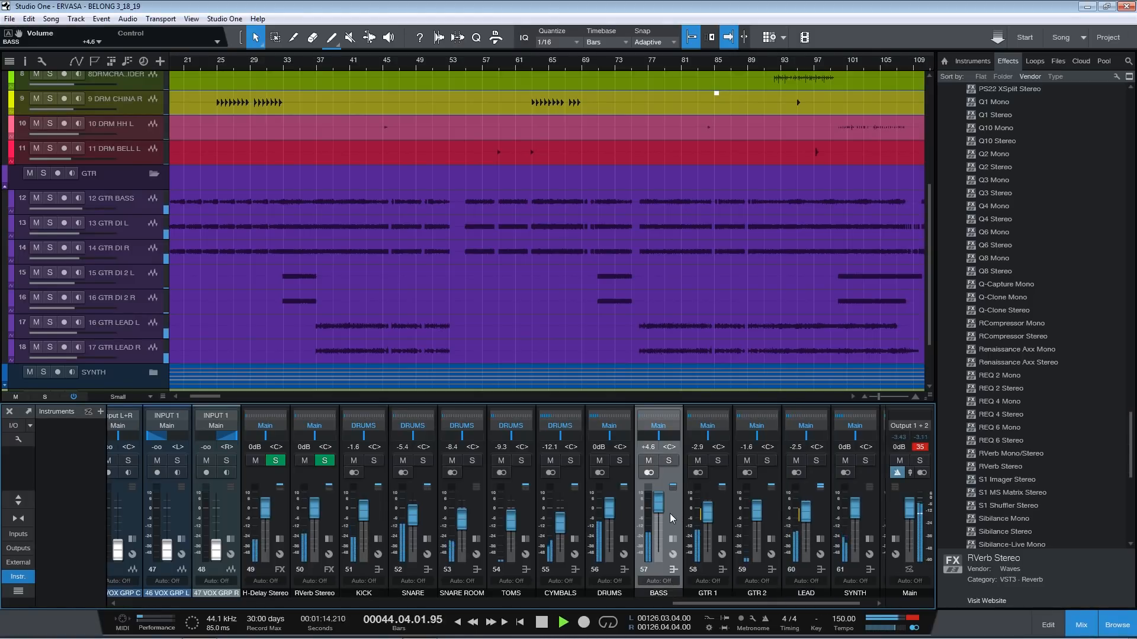
pyautogui.click(673, 569)
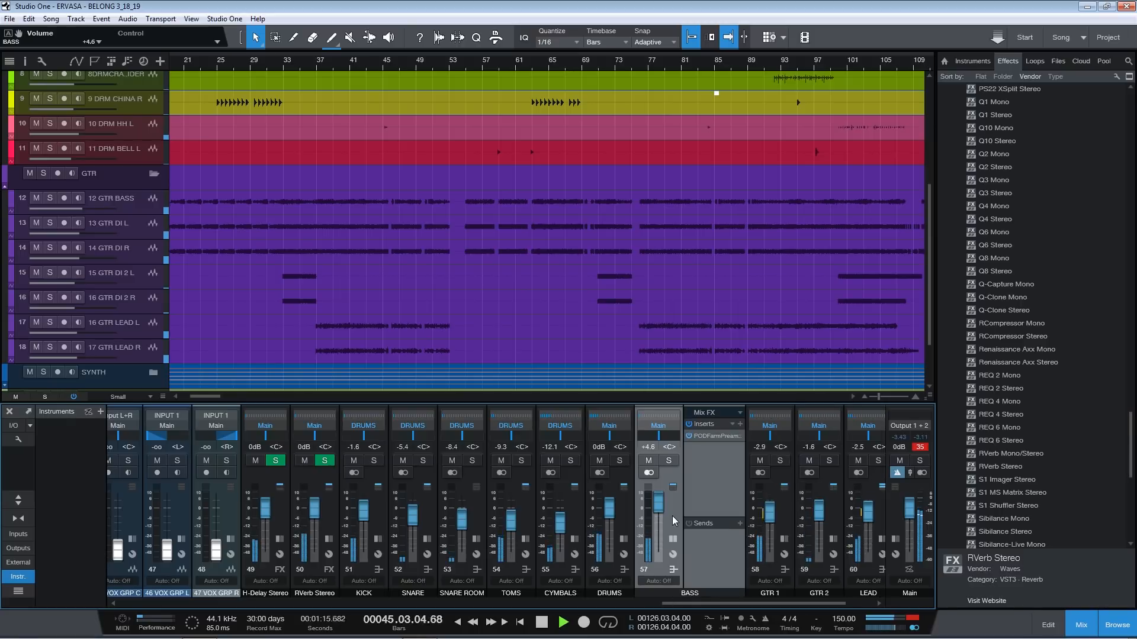
pyautogui.click(711, 436)
pyautogui.moveTo(235, 398); pyautogui.dragTo(235, 387)
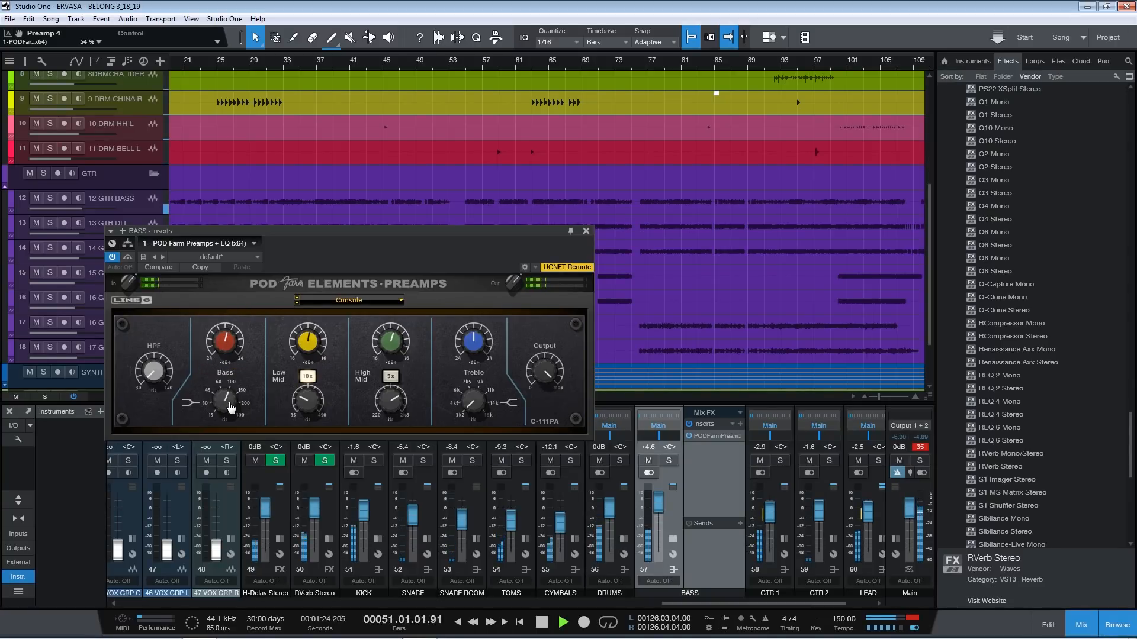
pyautogui.click(586, 233)
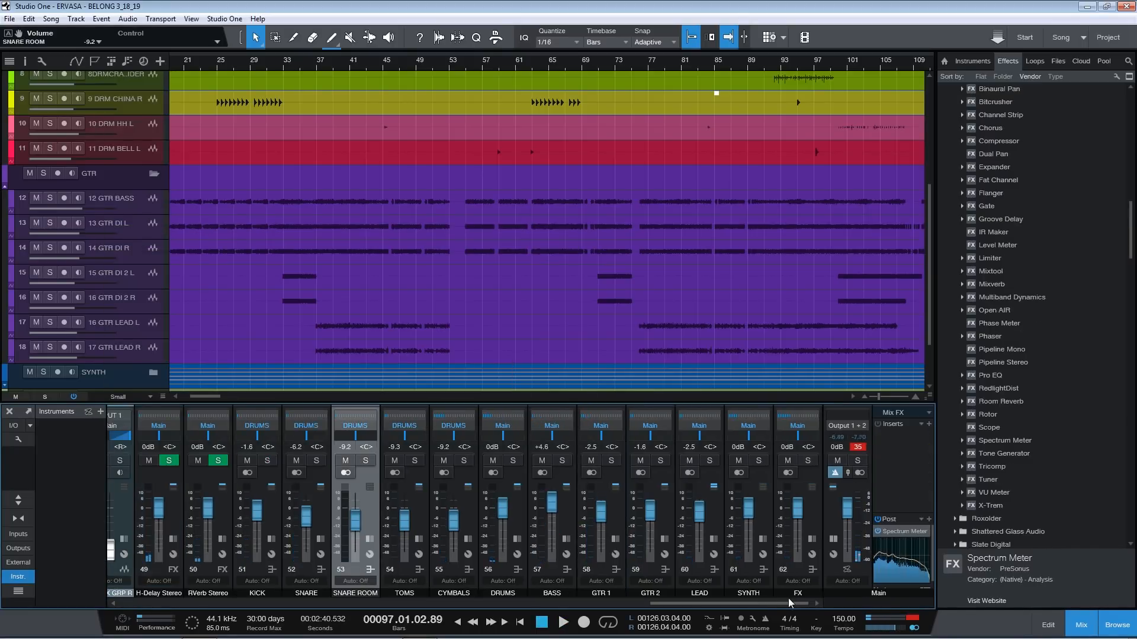
# - Collapse the GTR folder, expand VOX and CLN, and select the 30 VOX CLN MAIN C channel in the mixer
pyautogui.press('F3')
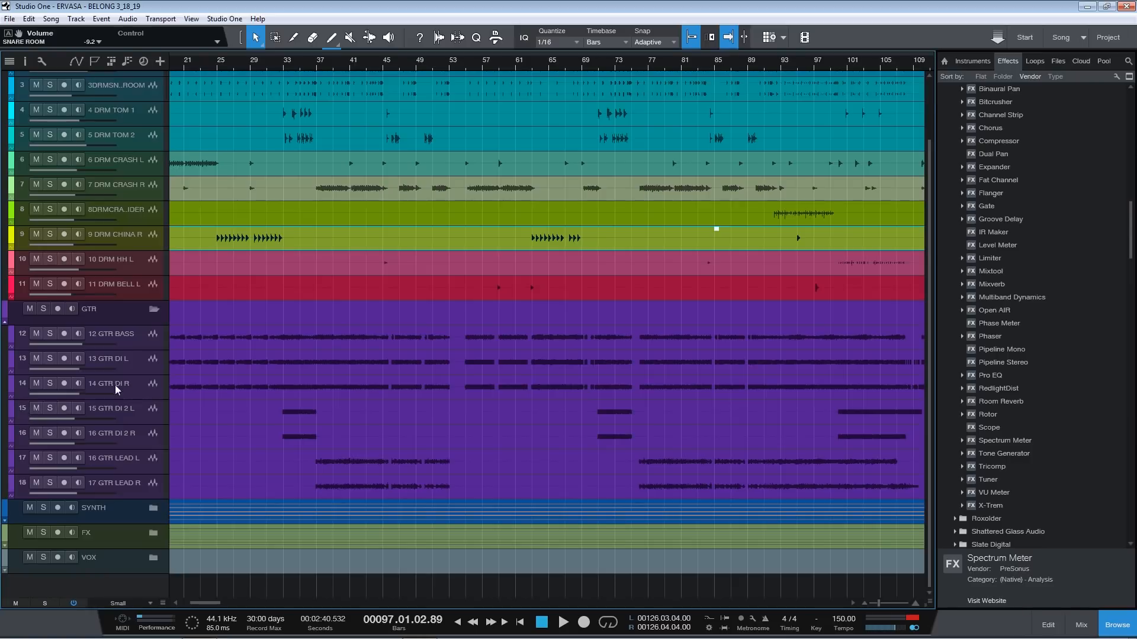
pyautogui.click(6, 323)
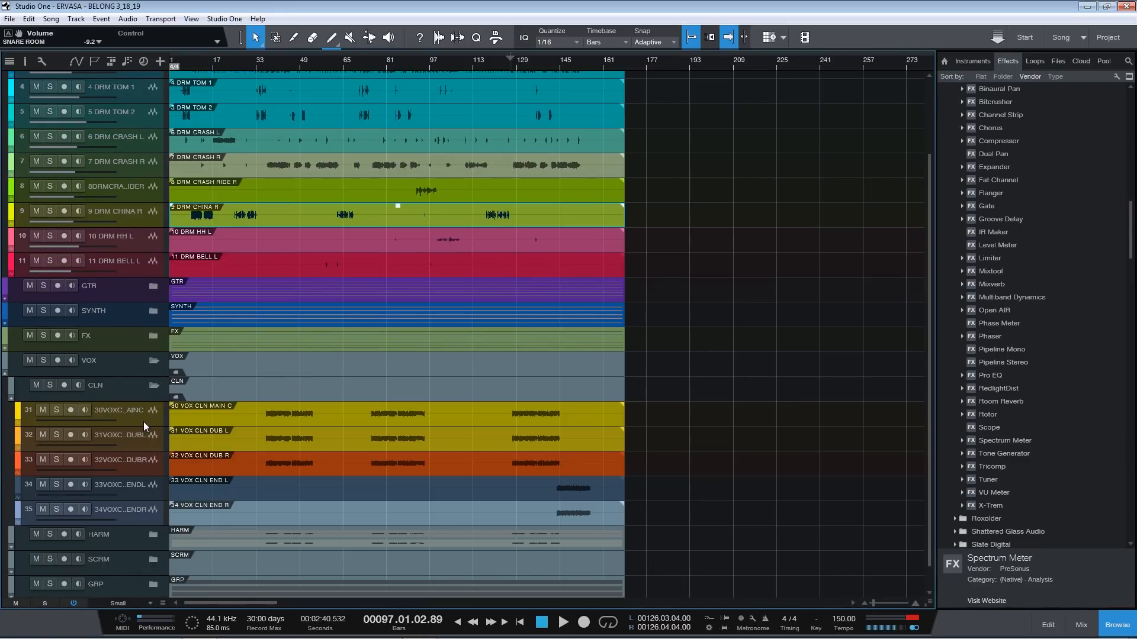
pyautogui.click(140, 422)
pyautogui.press('F3')
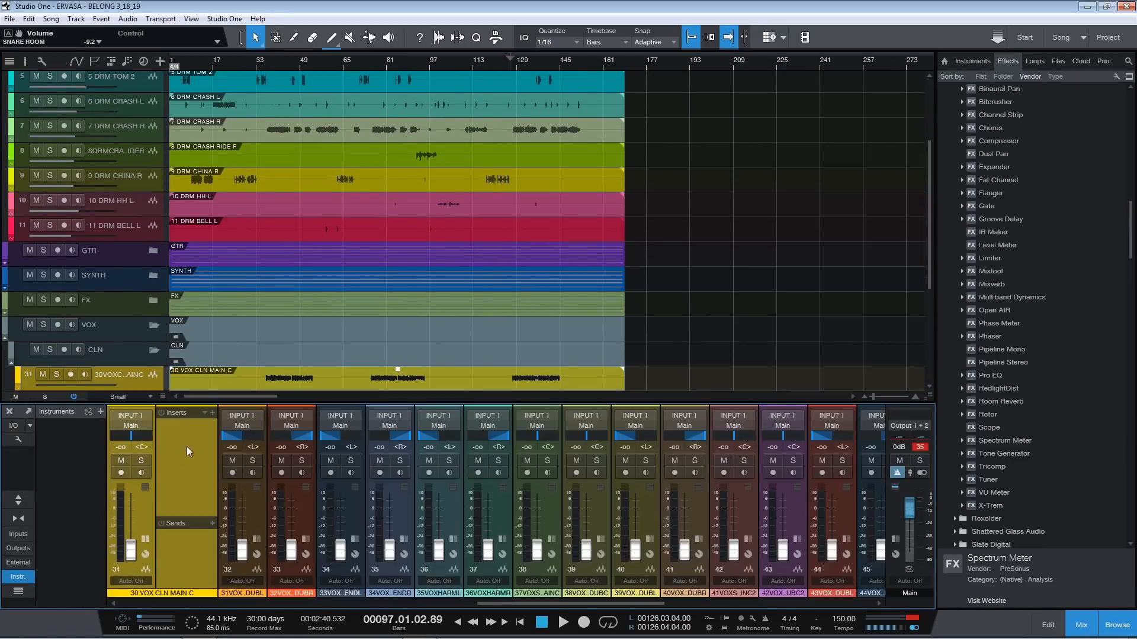
pyautogui.doubleClick(149, 522)
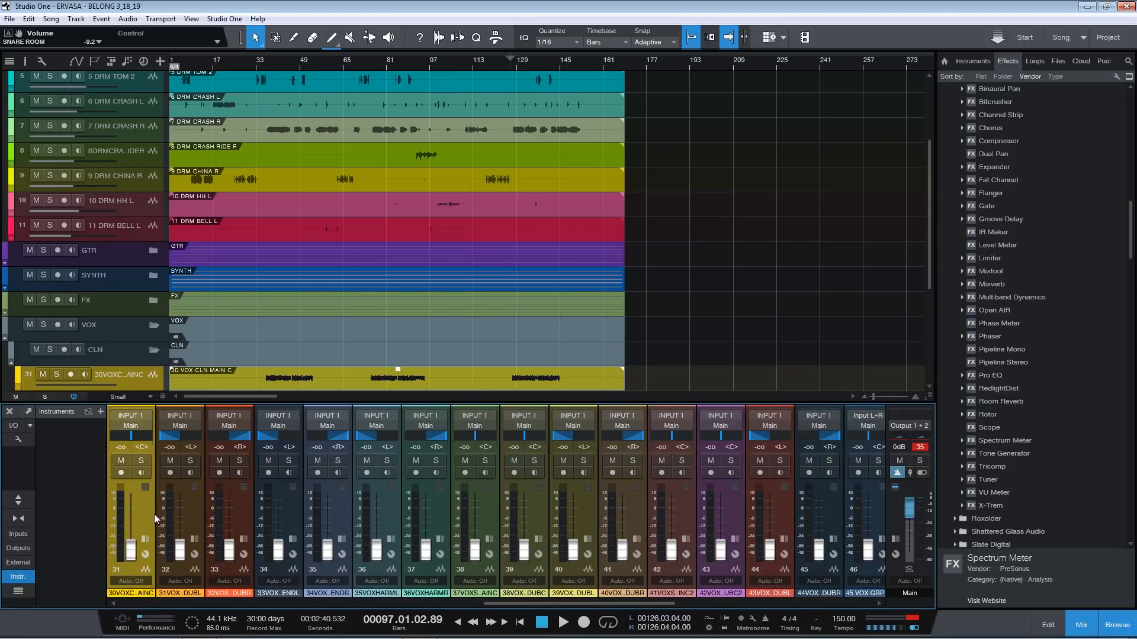
# - Play the first clean vocal section and set the 30 VOX CLN MAIN C fader to +0.6 dB
pyautogui.scroll(-2, 275, 355)
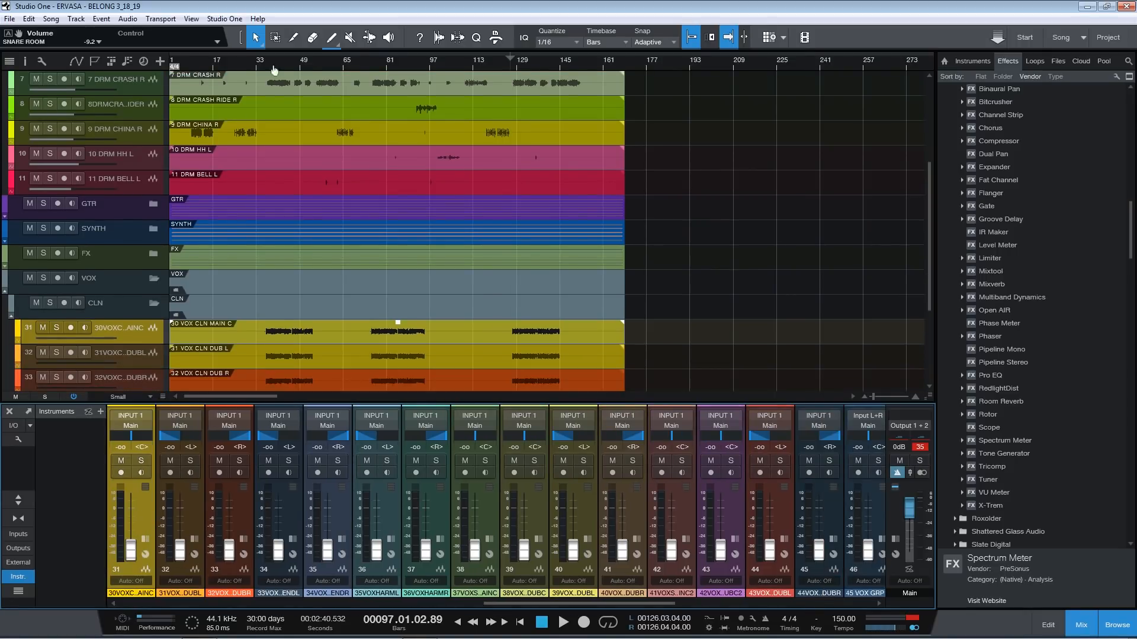
pyautogui.moveTo(269, 62); pyautogui.dragTo(373, 116)
pyautogui.click(315, 66)
pyautogui.press('space')
pyautogui.moveTo(133, 556); pyautogui.dragTo(138, 513)
# - Set the faders of the 31 and 32 clean vocal doubles and the 35 and 36 harmony vocals to -7.5 dB
pyautogui.click(192, 517)
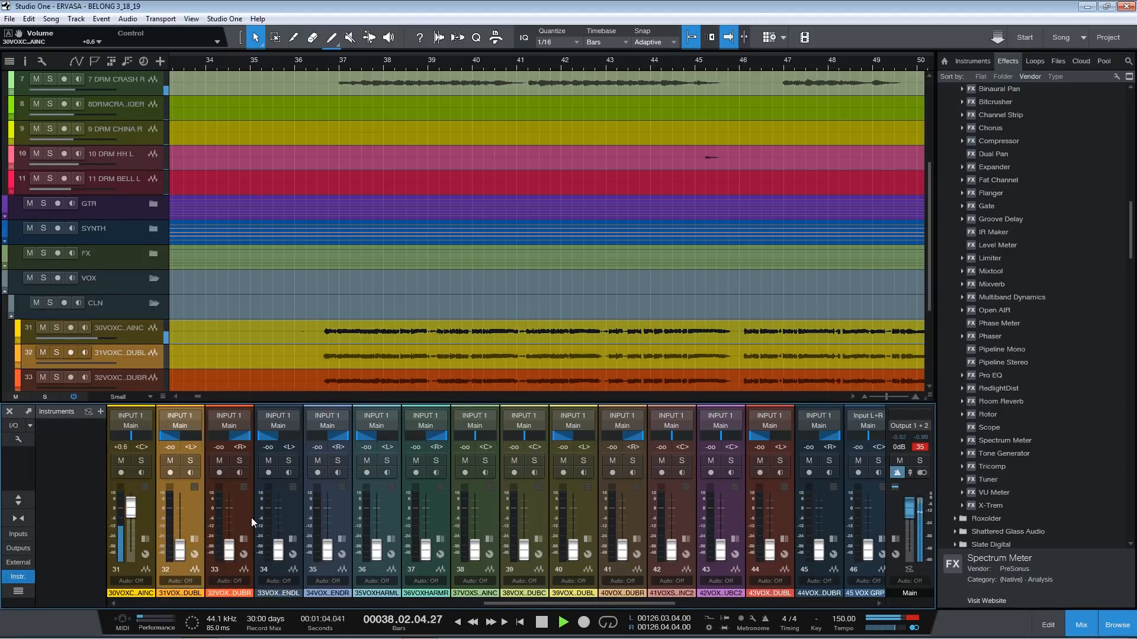
pyautogui.moveTo(230, 550); pyautogui.dragTo(230, 517)
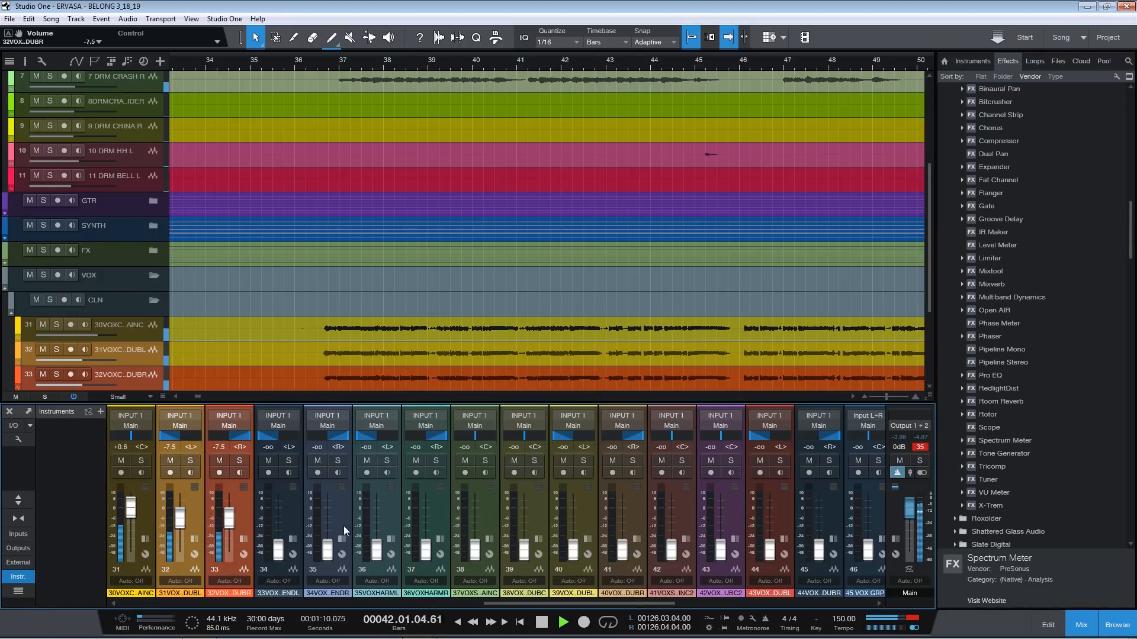
pyautogui.click(377, 520)
pyautogui.keyDown('shift'); pyautogui.click(433, 516); pyautogui.keyUp('shift')
pyautogui.moveTo(428, 546); pyautogui.dragTo(428, 513)
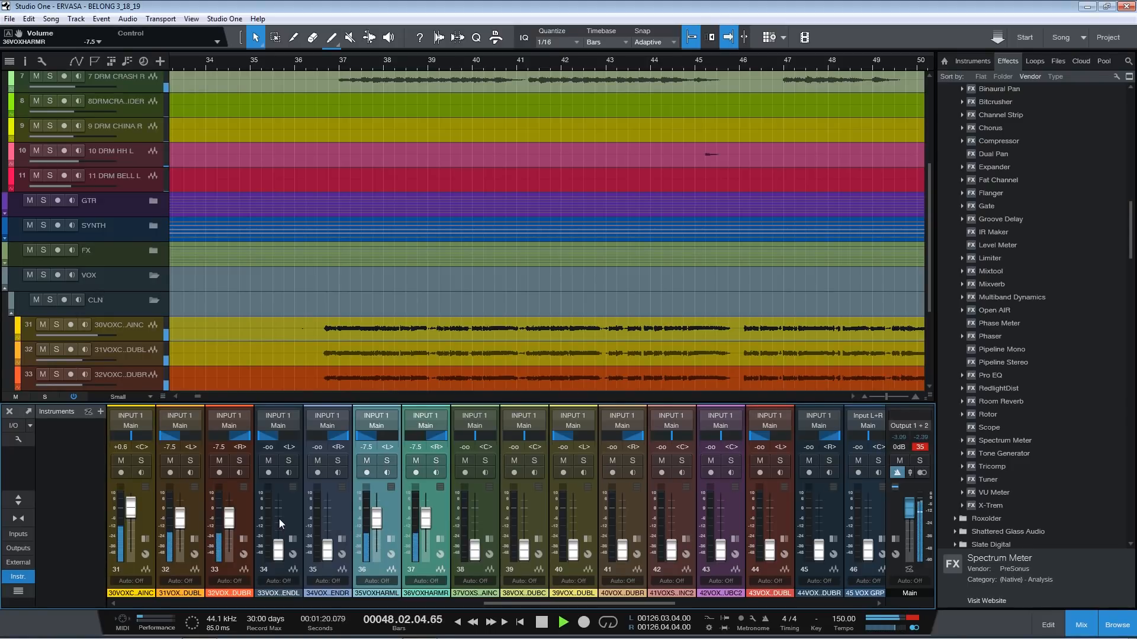
# - Set the 33 and 34 VOX CLN END left and right tracks to -7.5 dB
pyautogui.click(295, 509)
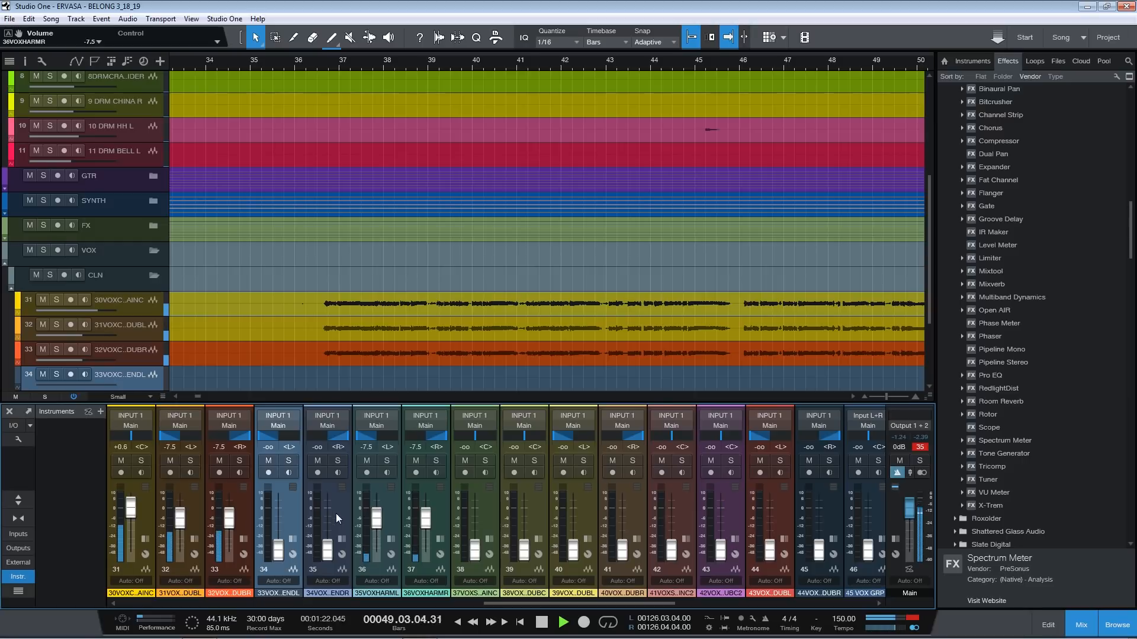
pyautogui.click(270, 446)
pyautogui.write('-7.5')
pyautogui.press('Return')
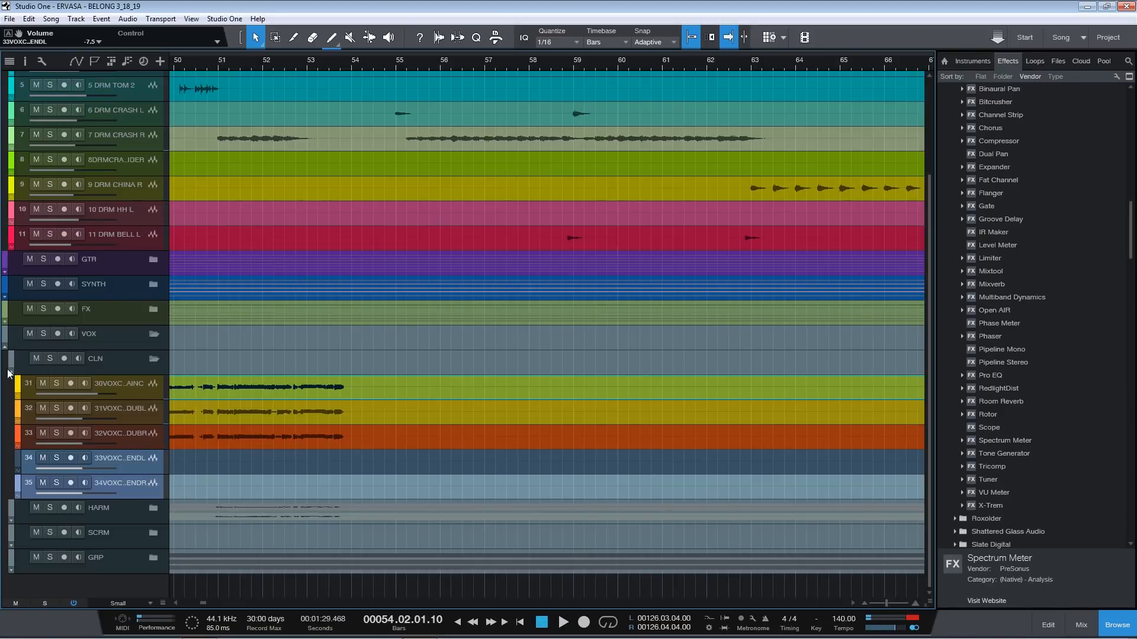
# - Collapse the CLN folder, expand SCRM, and select the 37 VOX SCRM MAIN C channel in the mixer
pyautogui.click(11, 372)
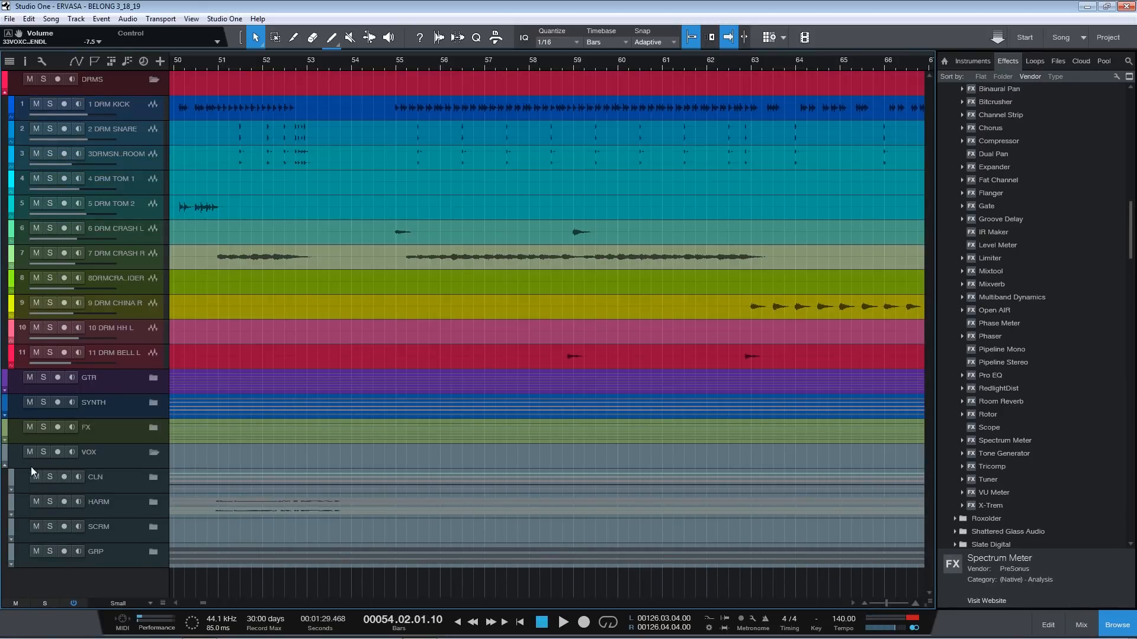
pyautogui.click(11, 544)
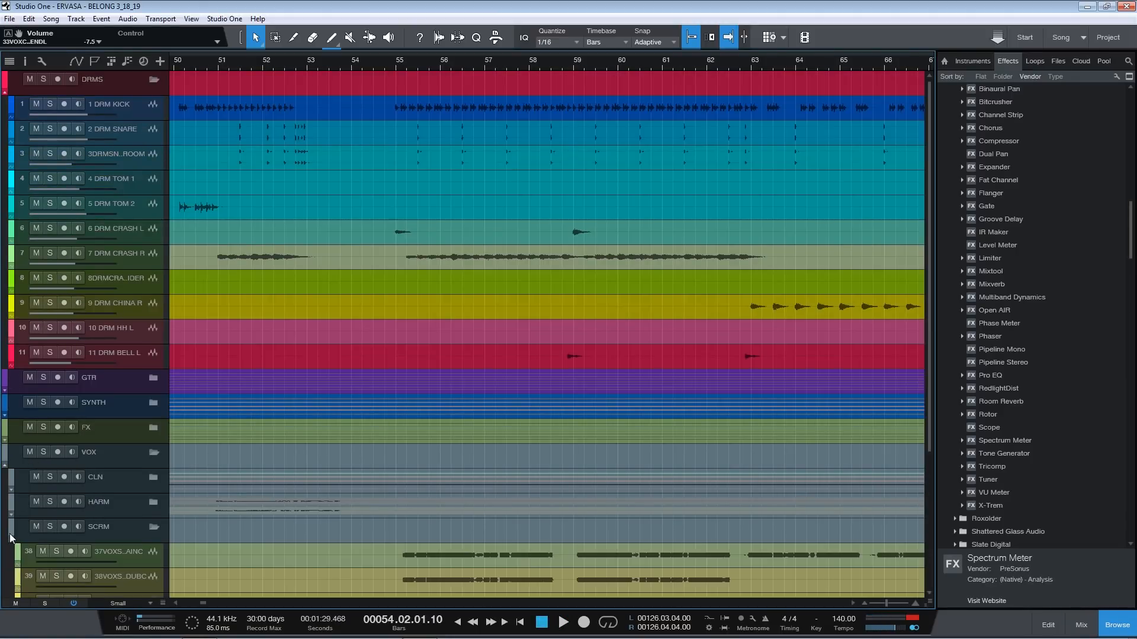
pyautogui.scroll(-3, 361, 502)
pyautogui.click(140, 463)
pyautogui.press('F3')
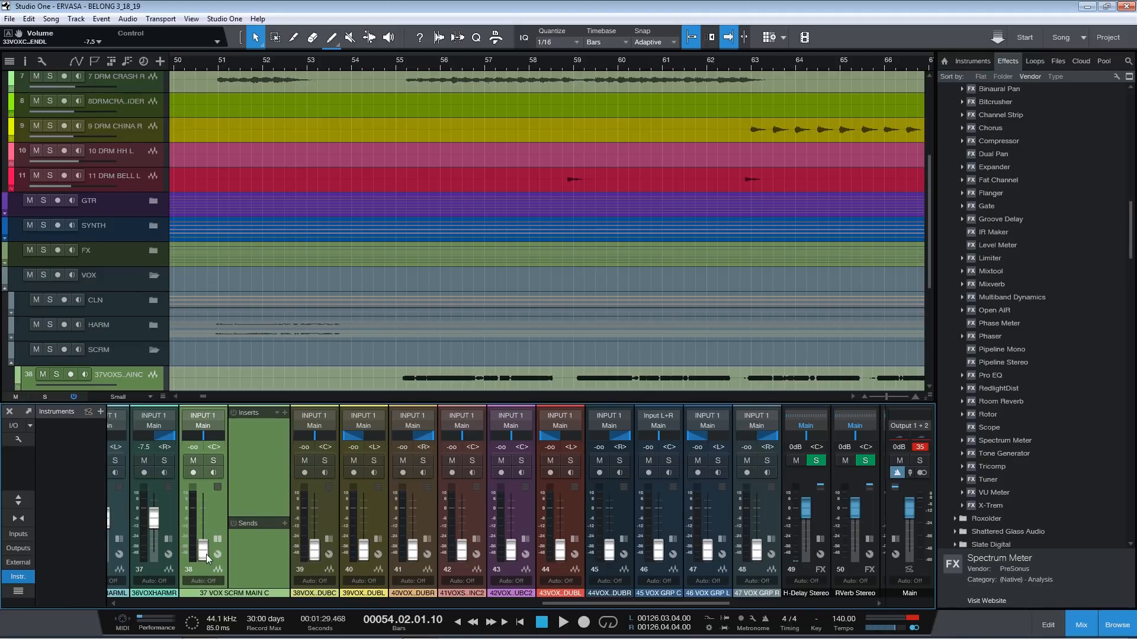
# - During playback, set the 37 VOX SCRM MAIN C fader to -2.1 dB and the 38 centre scream double to -8.4 dB
pyautogui.press('space')
pyautogui.moveTo(203, 554); pyautogui.dragTo(207, 515)
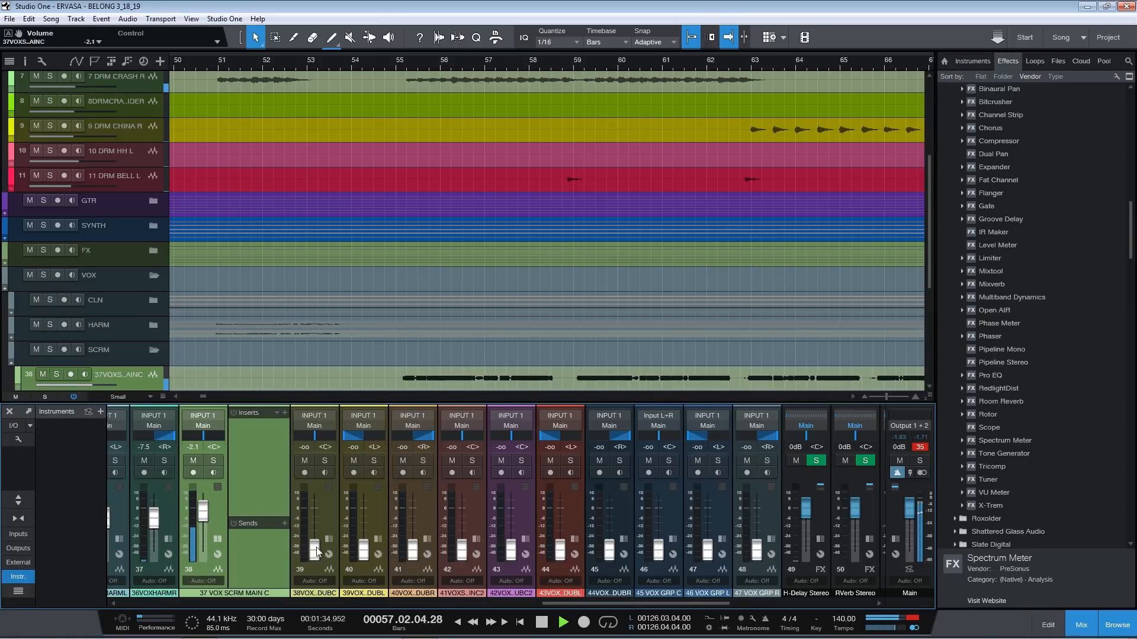
pyautogui.moveTo(314, 550); pyautogui.dragTo(315, 516)
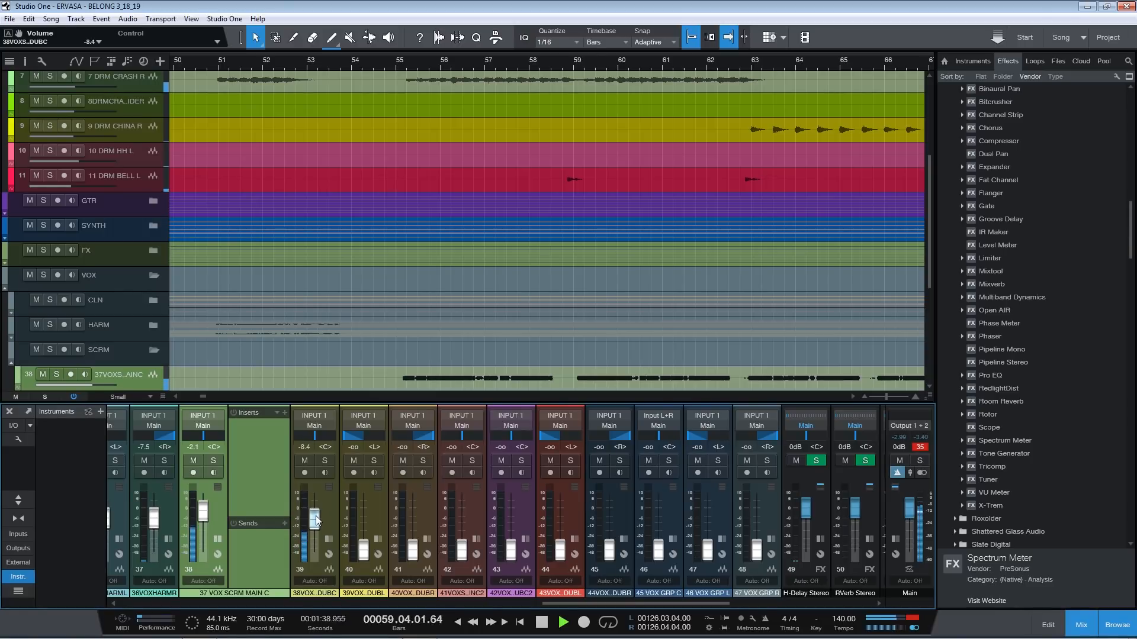
# - Set the 39 and 40 left and right scream doubles to -11.7 dB, replaying the passage from around bar 61 to judge the balance
pyautogui.click(371, 513)
pyautogui.keyDown('shift'); pyautogui.click(421, 509); pyautogui.keyUp('shift')
pyautogui.moveTo(412, 551); pyautogui.dragTo(414, 512)
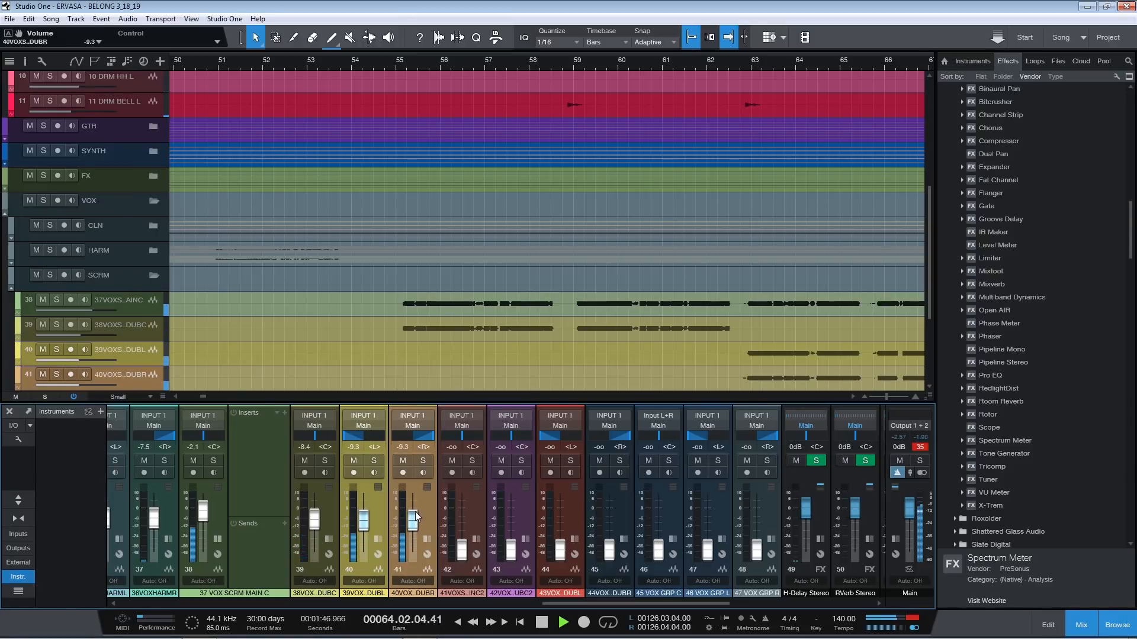
pyautogui.click(683, 68)
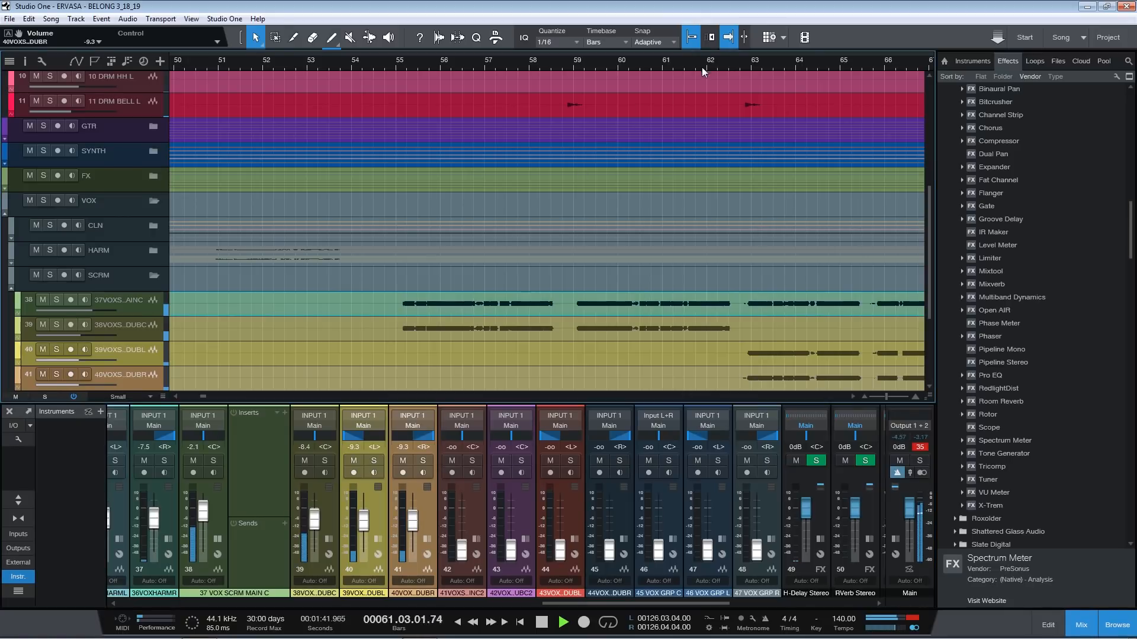
pyautogui.press('e')
pyautogui.press('e')
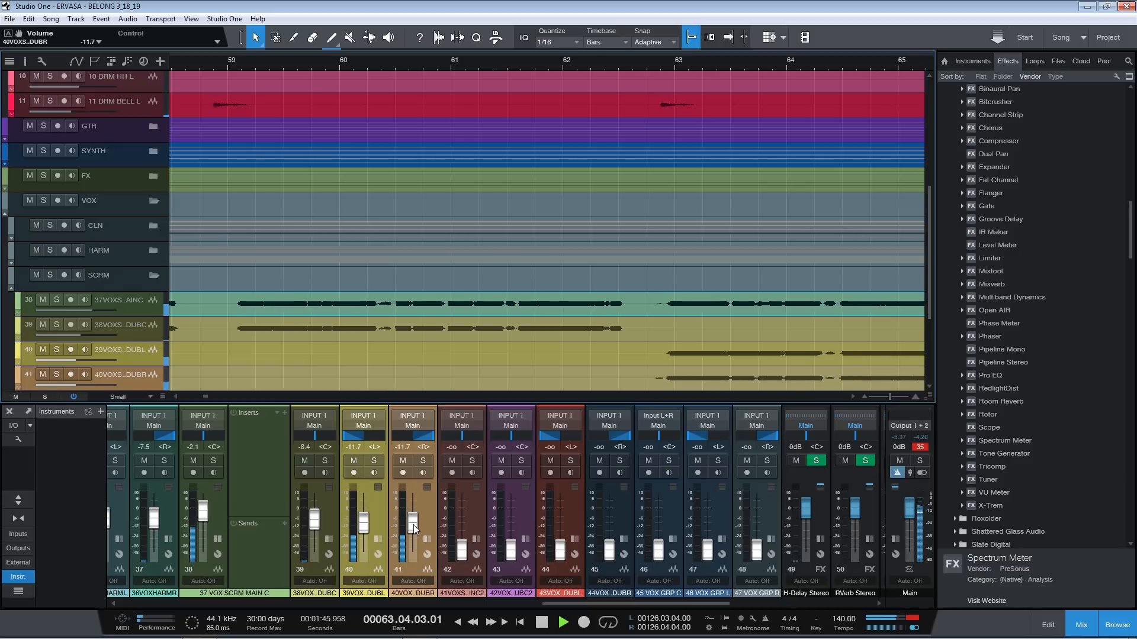
pyautogui.scroll(-2, 413, 525)
pyautogui.press('space')
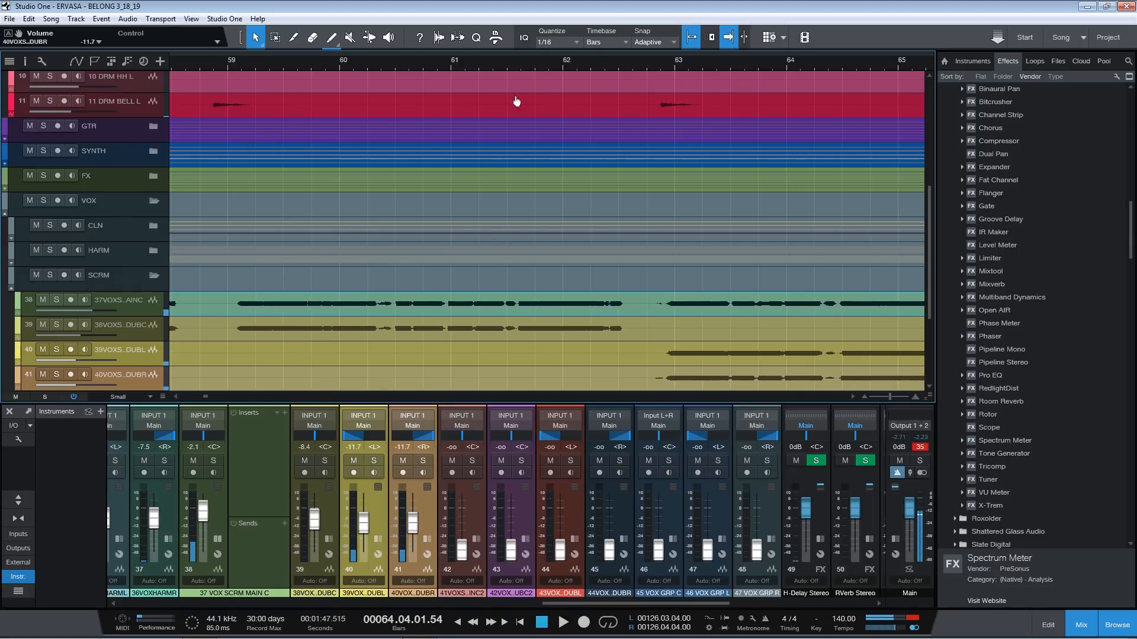
pyautogui.click(496, 62)
pyautogui.press('space')
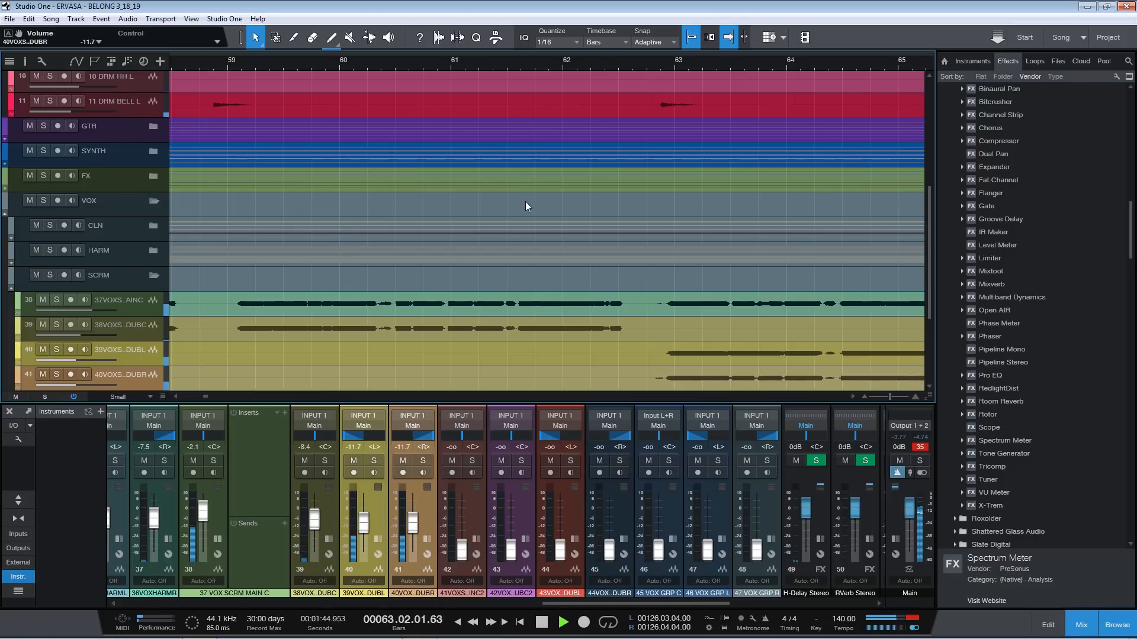
pyautogui.click(215, 500)
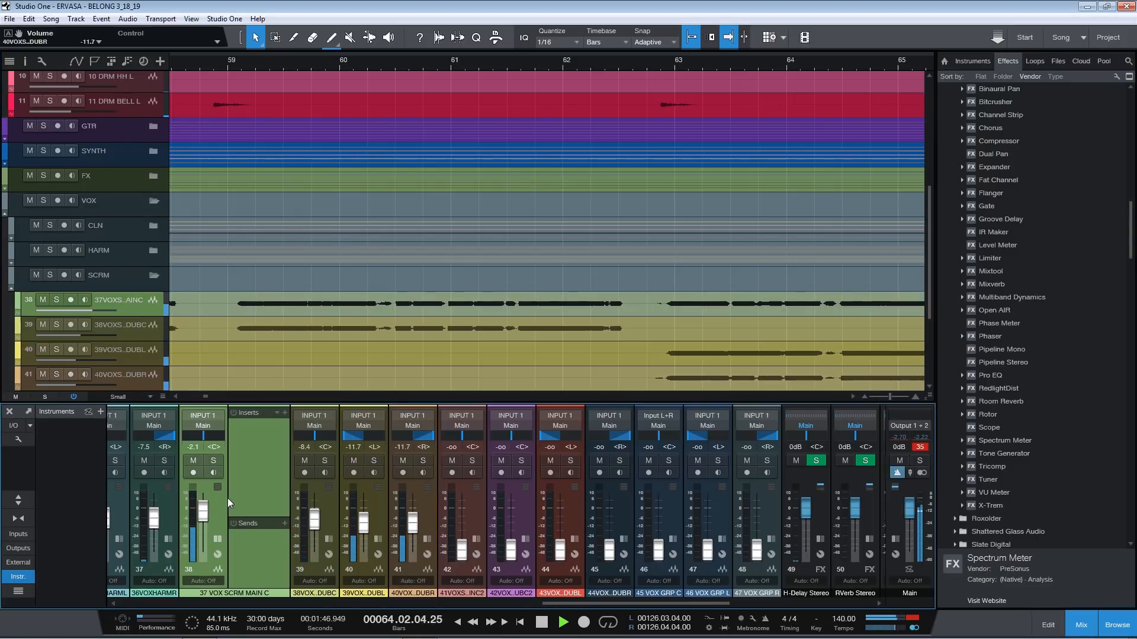
pyautogui.doubleClick(223, 514)
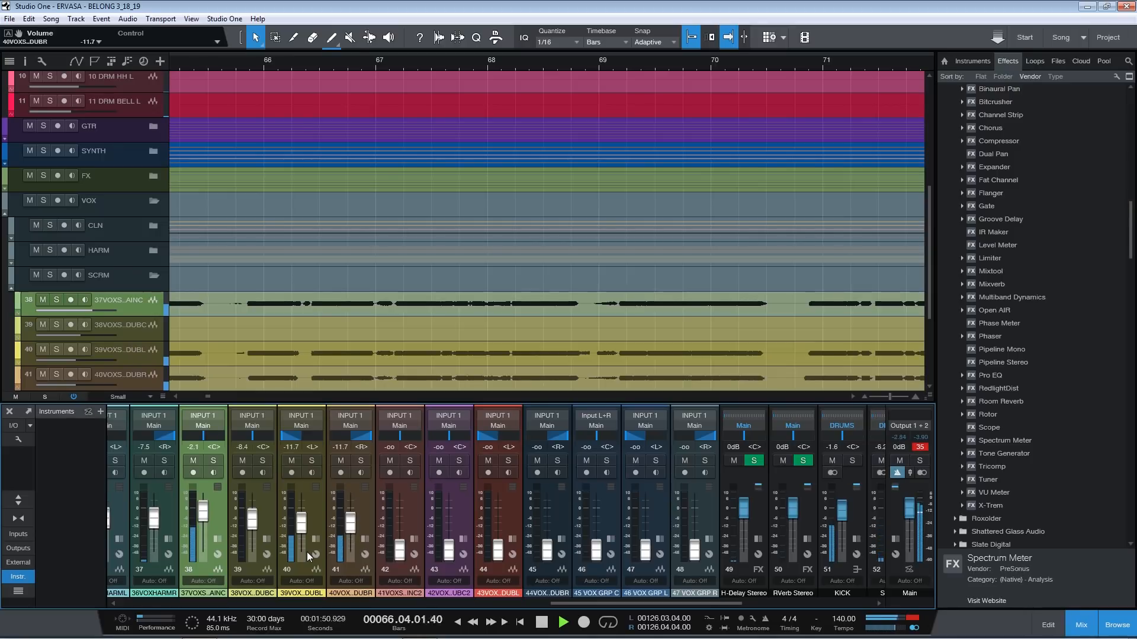
# - Set the second scream set's faders: track 41 to -2.1 dB, 42 to -8.4 dB, and doubles 43 and 44 to -11.7 dB
pyautogui.press('space')
pyautogui.click(414, 510)
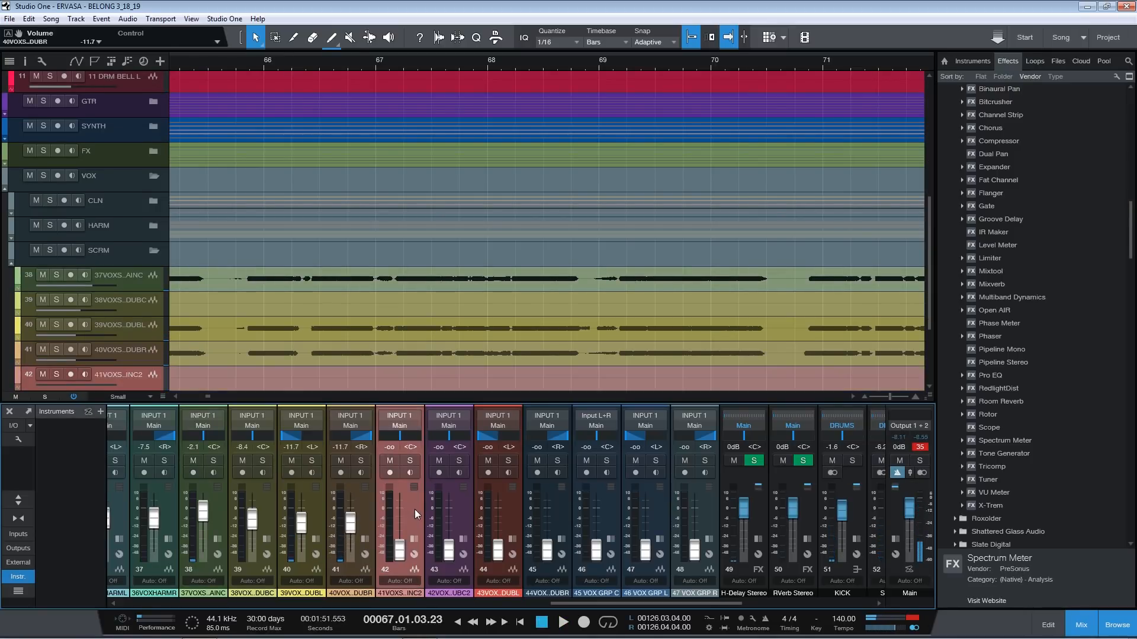
pyautogui.click(394, 447)
pyautogui.write('-2.1')
pyautogui.click(438, 447)
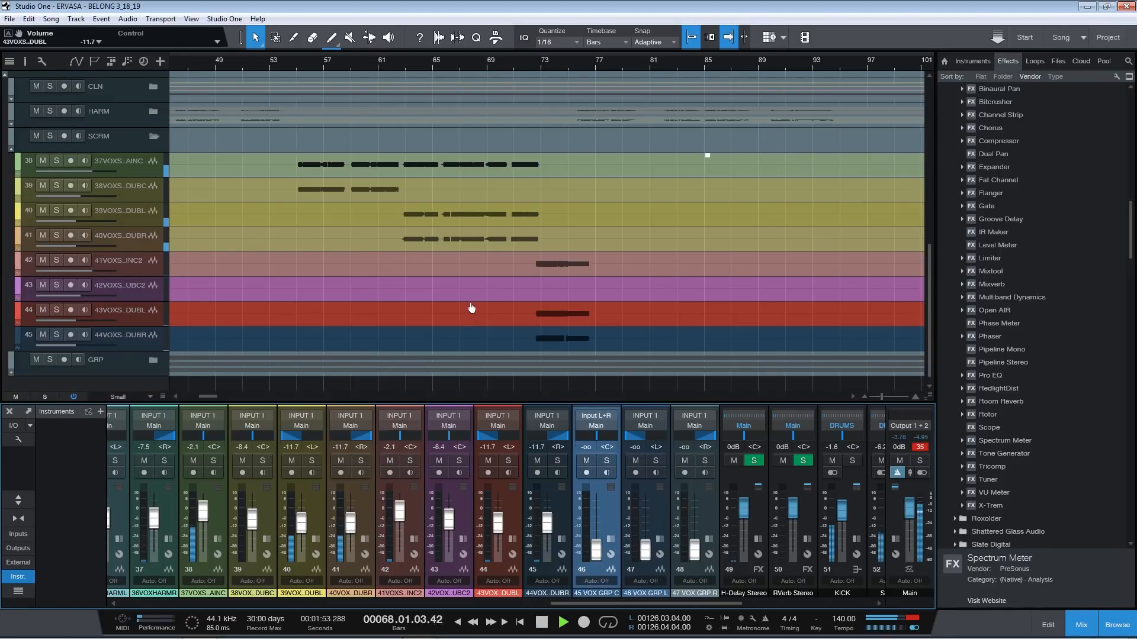
# - Save the song and swap the open vocal folder from SCRM to GRP to show the group vocal tracks
pyautogui.hotkey('ctrl', 's')
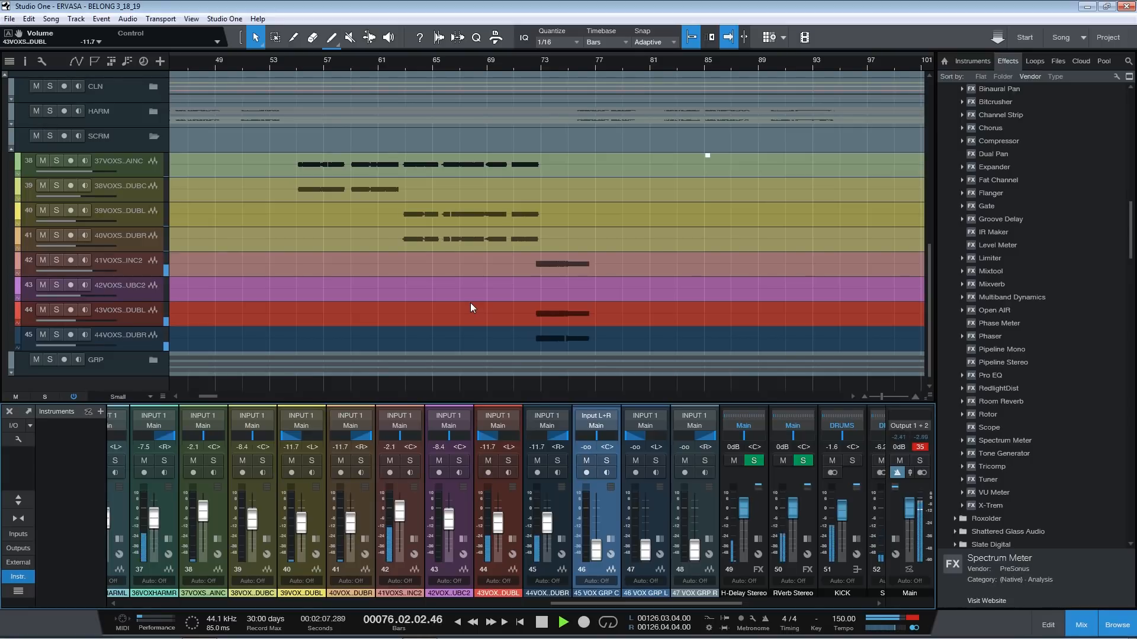
pyautogui.press('space')
pyautogui.click(11, 148)
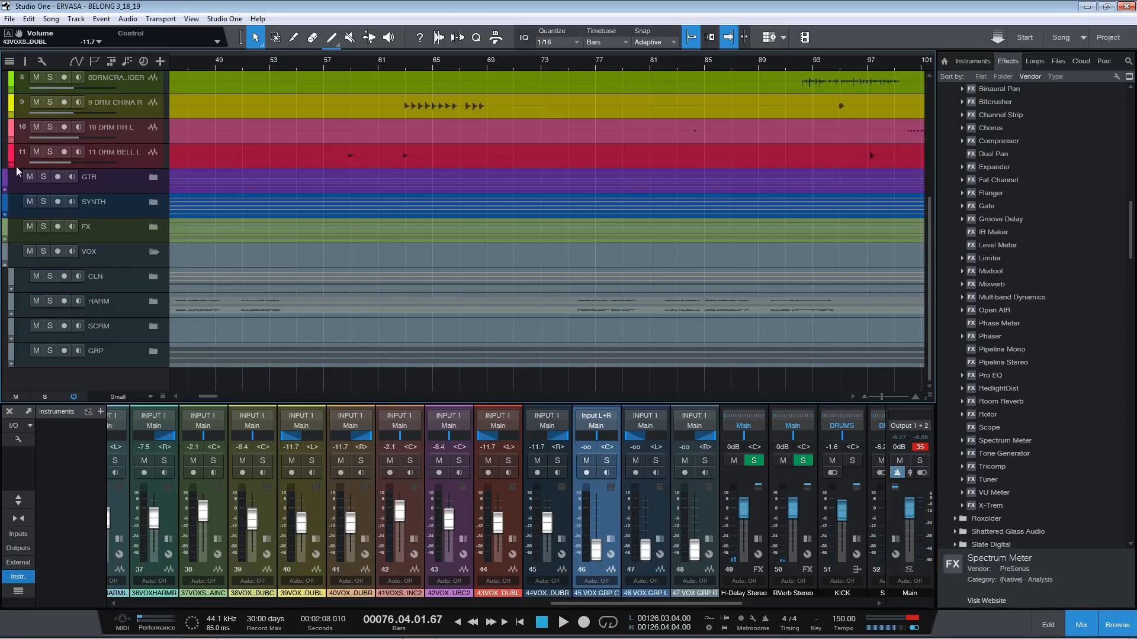
pyautogui.click(10, 362)
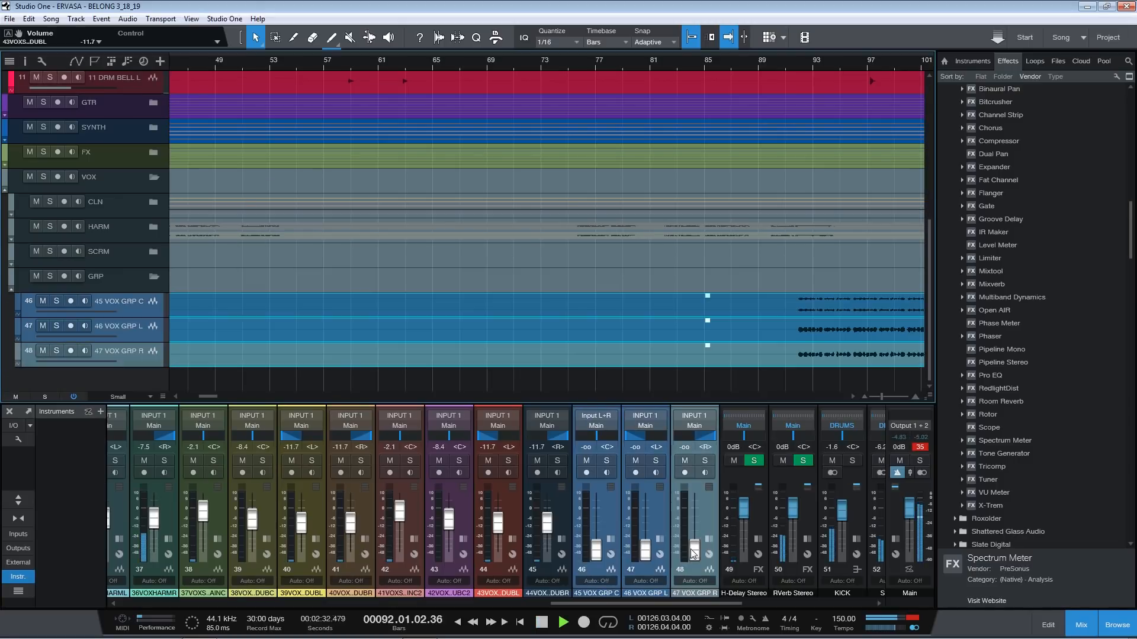
# - Set the three VOX GRP track faders (C, L and R) to -2.1 dB during playback and stop the song
pyautogui.moveTo(697, 545); pyautogui.dragTo(698, 507)
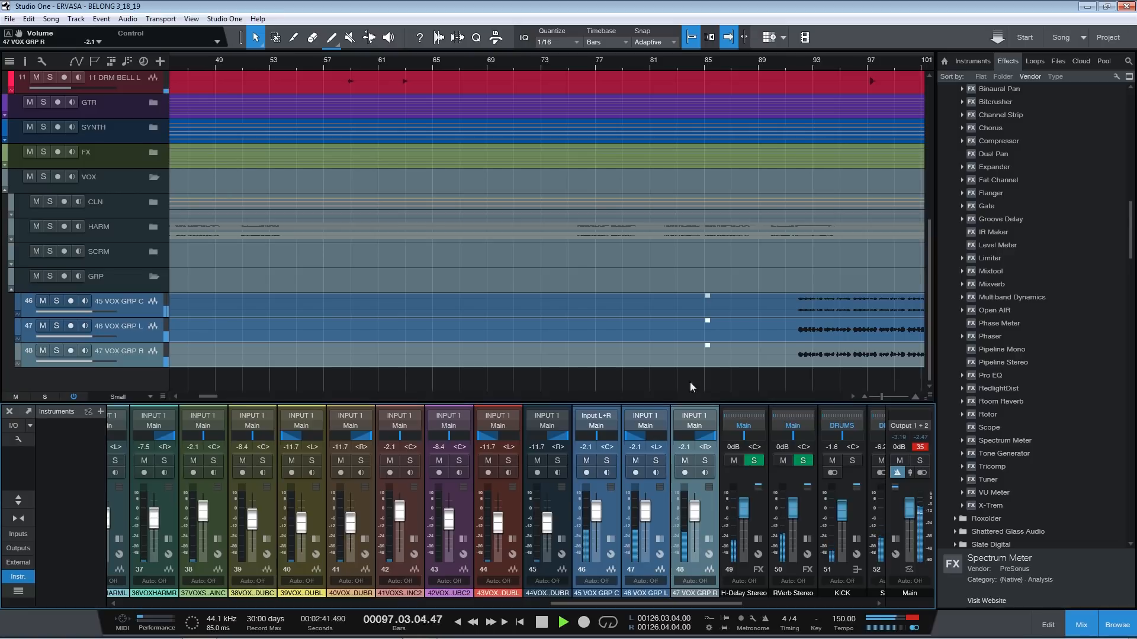
pyautogui.moveTo(779, 66); pyautogui.dragTo(721, 55)
pyautogui.press('space')
# - Route the clean vocal tracks to a new bus channel and name it VOX CLN
pyautogui.moveTo(630, 611); pyautogui.dragTo(525, 599)
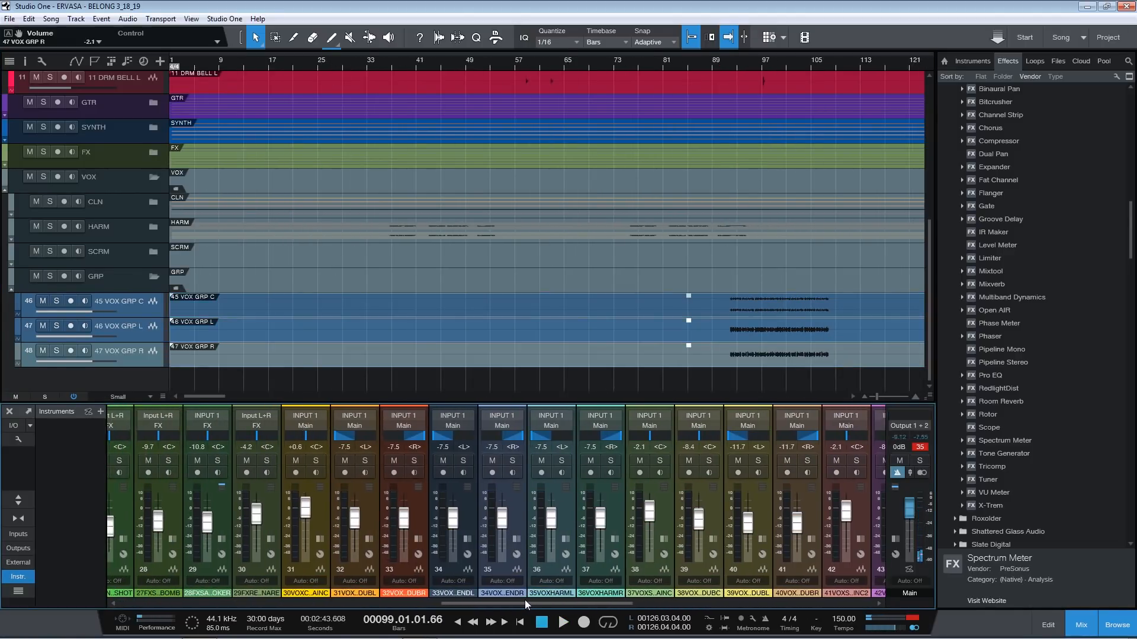
pyautogui.click(322, 504)
pyautogui.keyDown('shift'); pyautogui.click(419, 507); pyautogui.keyUp('shift')
pyautogui.rightClick(423, 508)
pyautogui.click(459, 430)
pyautogui.doubleClick(855, 593)
pyautogui.write('VOX CLN')
pyautogui.press('Return')
# - Create bus channels HARM, SCRM 1, SCRM 2 and GRP for the harmony, two scream sets and group vocal tracks
pyautogui.doubleClick(852, 594)
pyautogui.write('HARM')
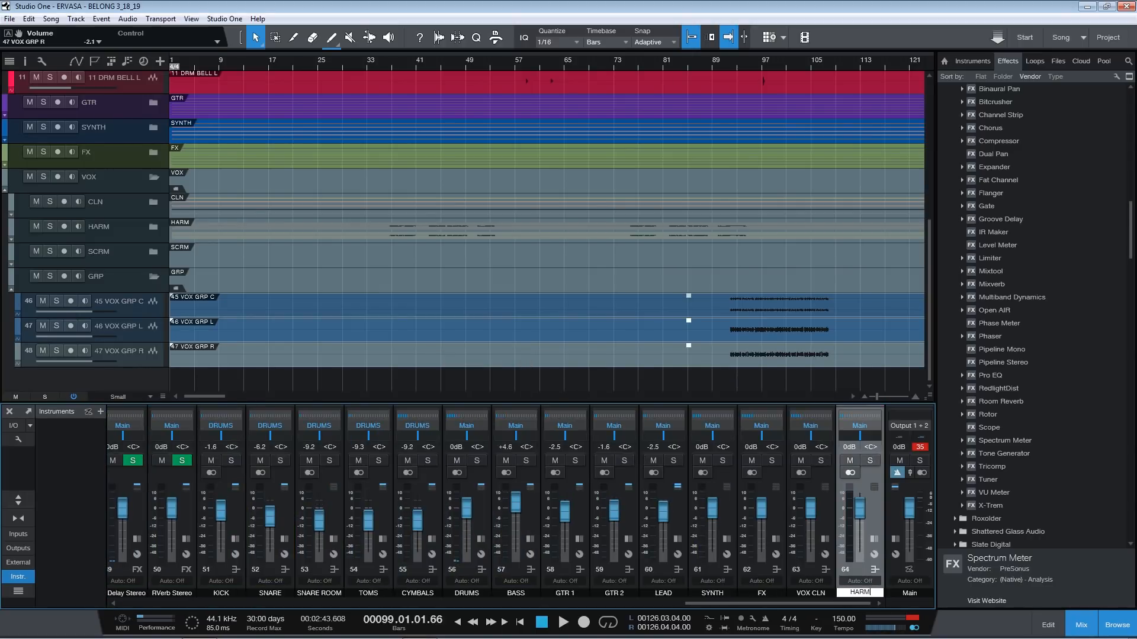
pyautogui.press('Return')
pyautogui.doubleClick(857, 594)
pyautogui.write('SCRM 1')
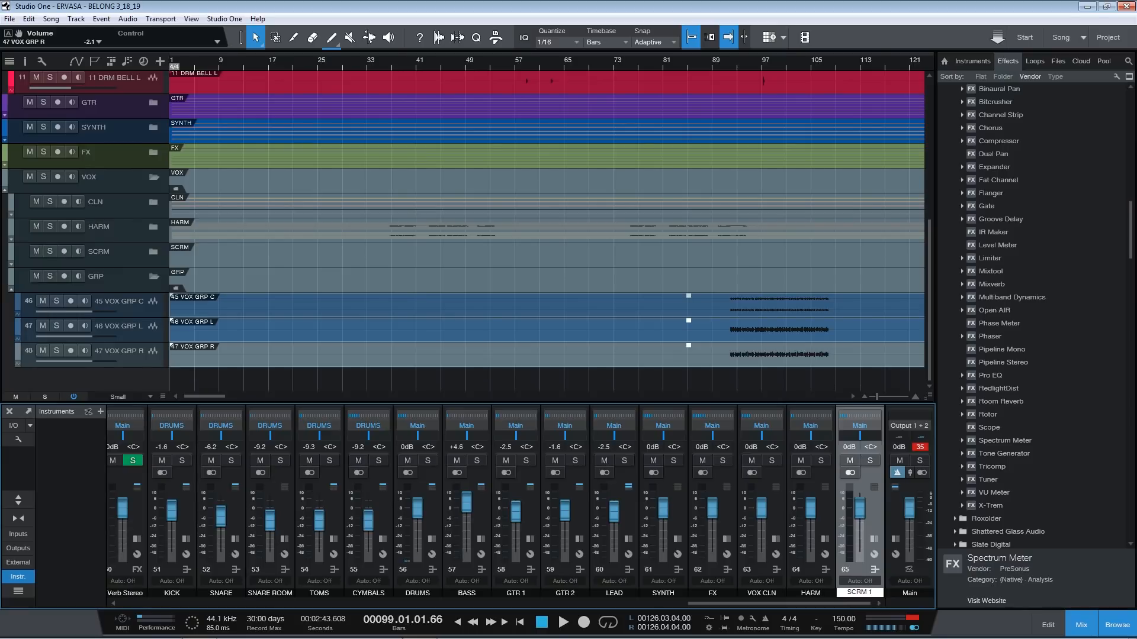
pyautogui.press('Return')
pyautogui.write('SCRM 2')
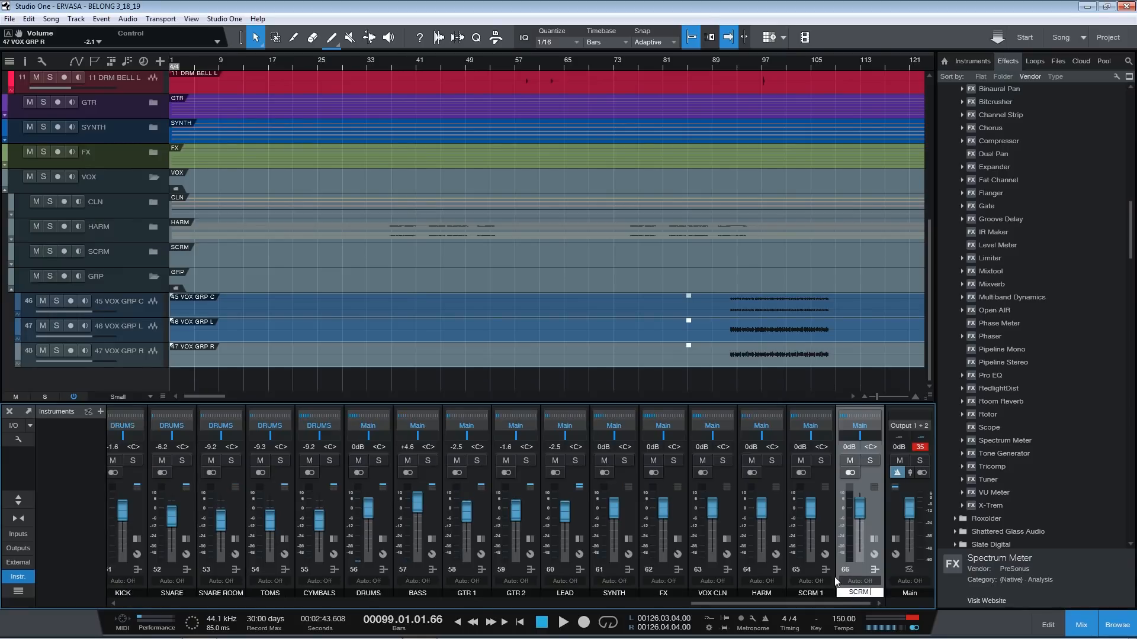
pyautogui.press('Return')
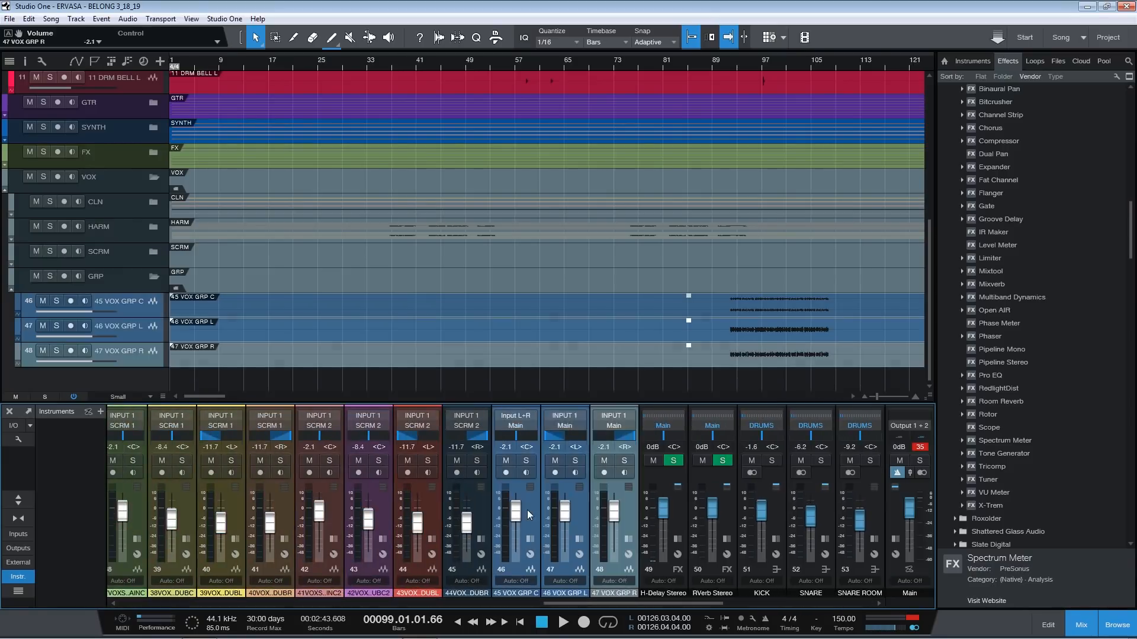
pyautogui.rightClick(527, 510)
pyautogui.click(592, 432)
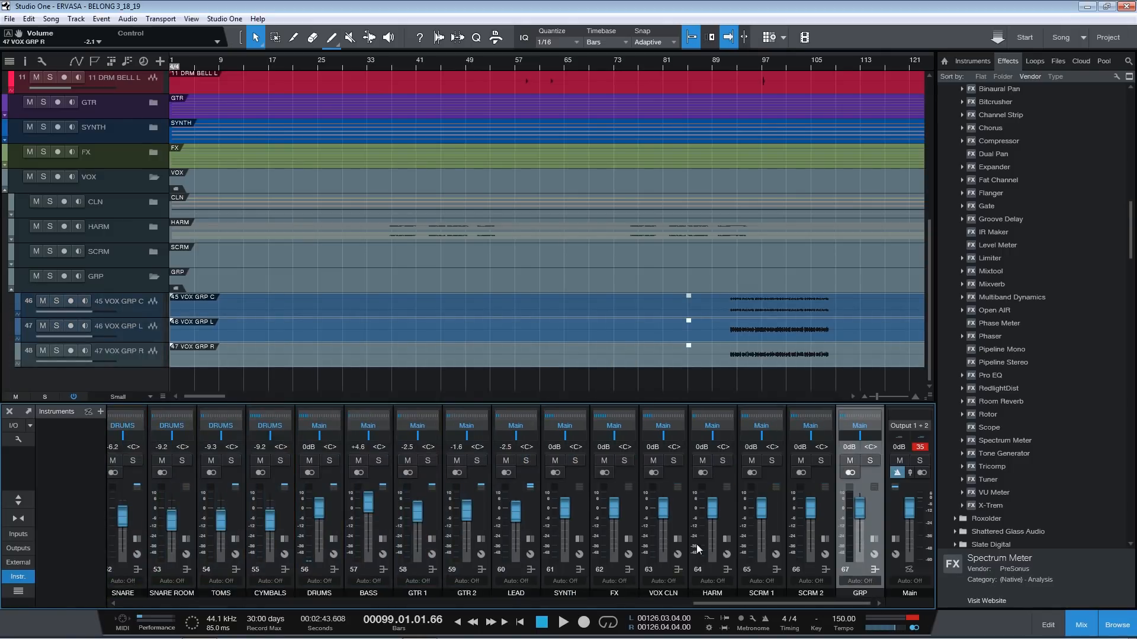
# - Load the saved insert chain with DeEssers, Q10 EQs, MaxxBass and L1 limiter onto the VOX CLN bus
pyautogui.doubleClick(674, 505)
pyautogui.click(737, 424)
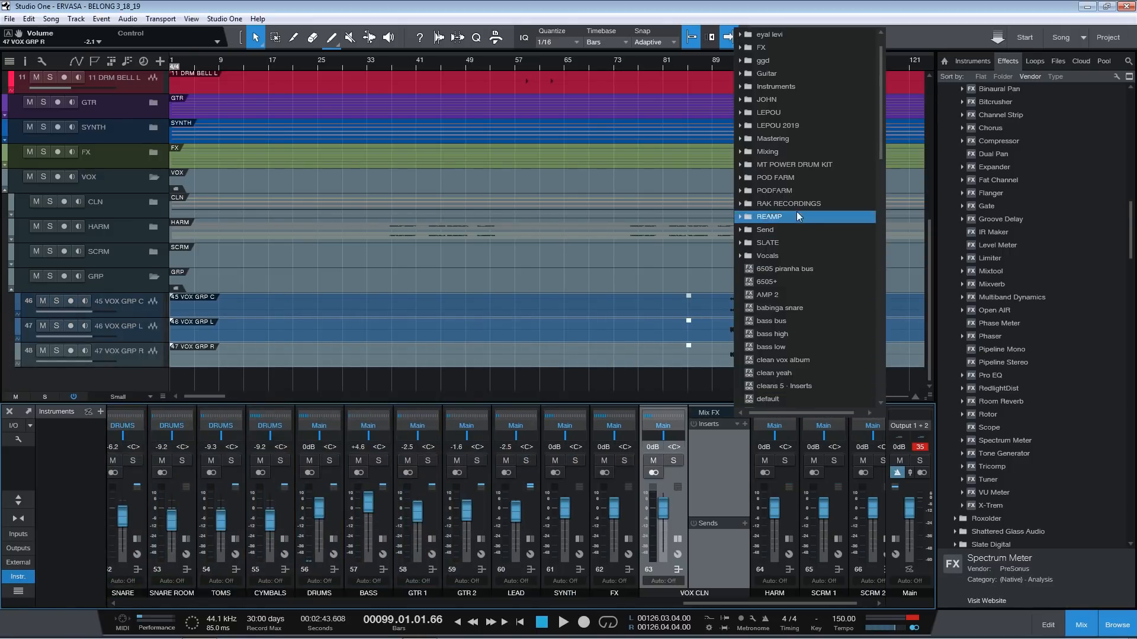
pyautogui.scroll(-5, 817, 320)
pyautogui.click(802, 360)
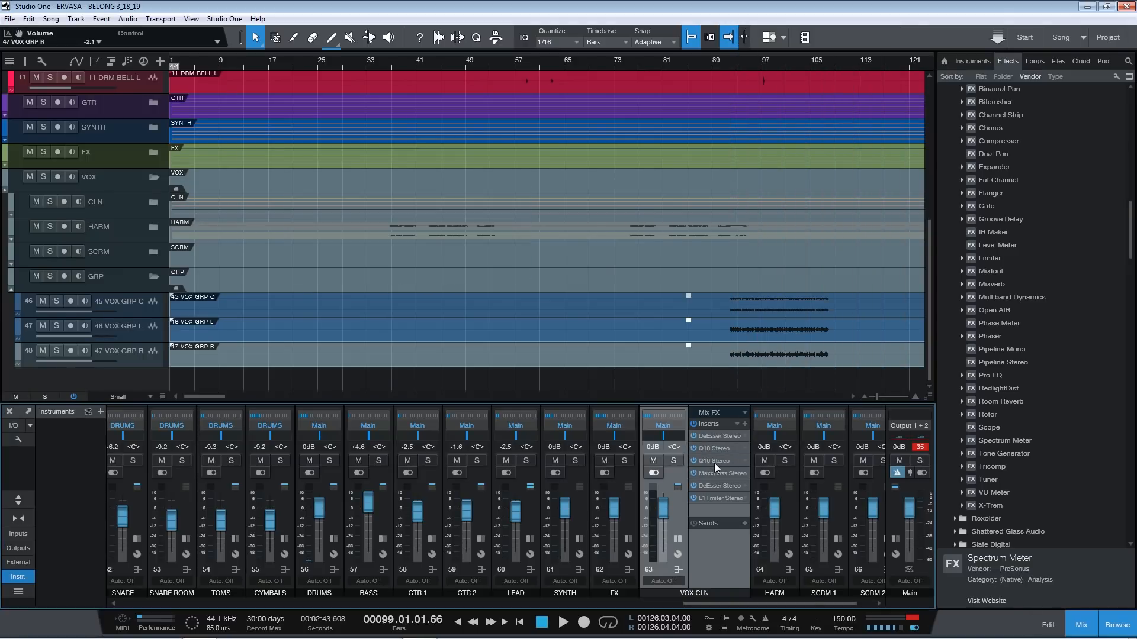
# - Mute the HARM bus, play from bar 35 and set the first VOX CLN DeEsser's threshold to -22.6 dB
pyautogui.click(718, 436)
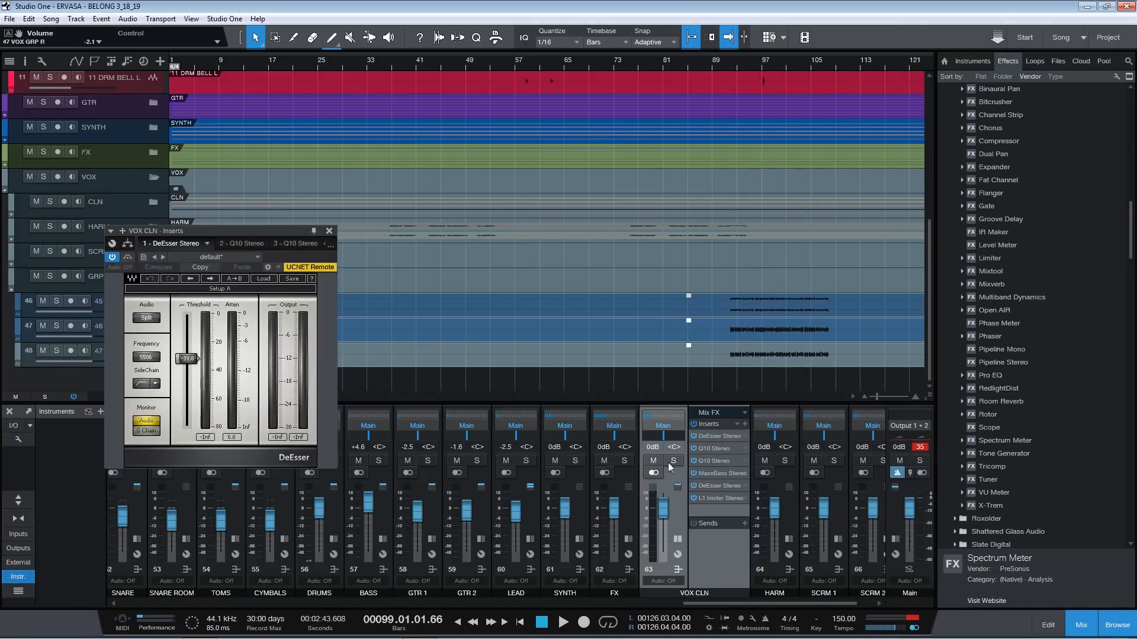
pyautogui.click(12, 214)
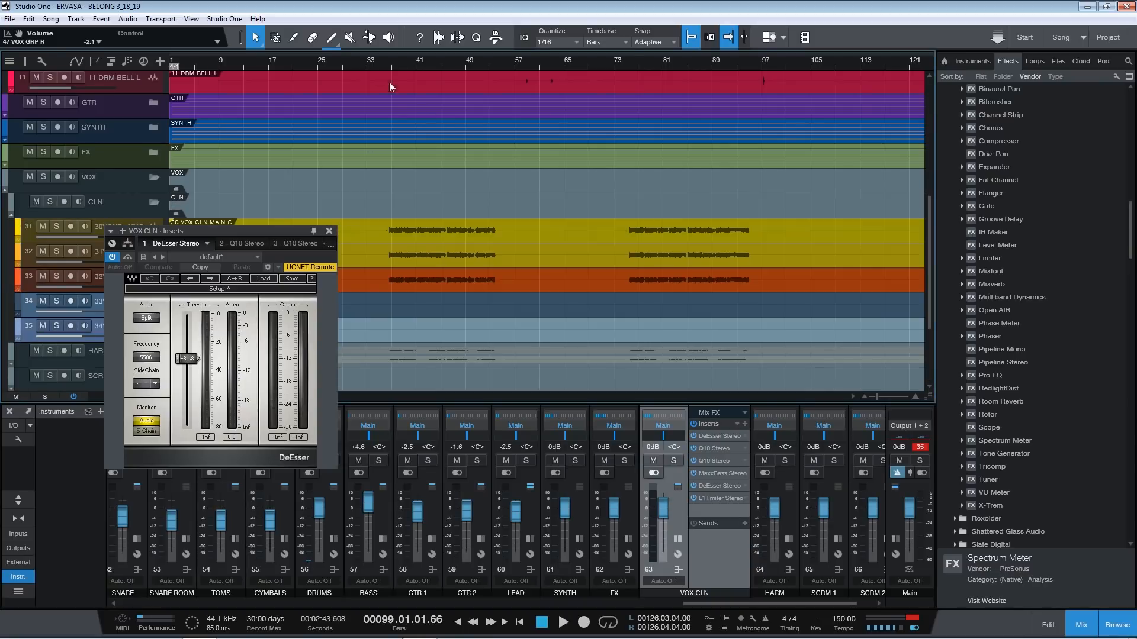
pyautogui.click(380, 62)
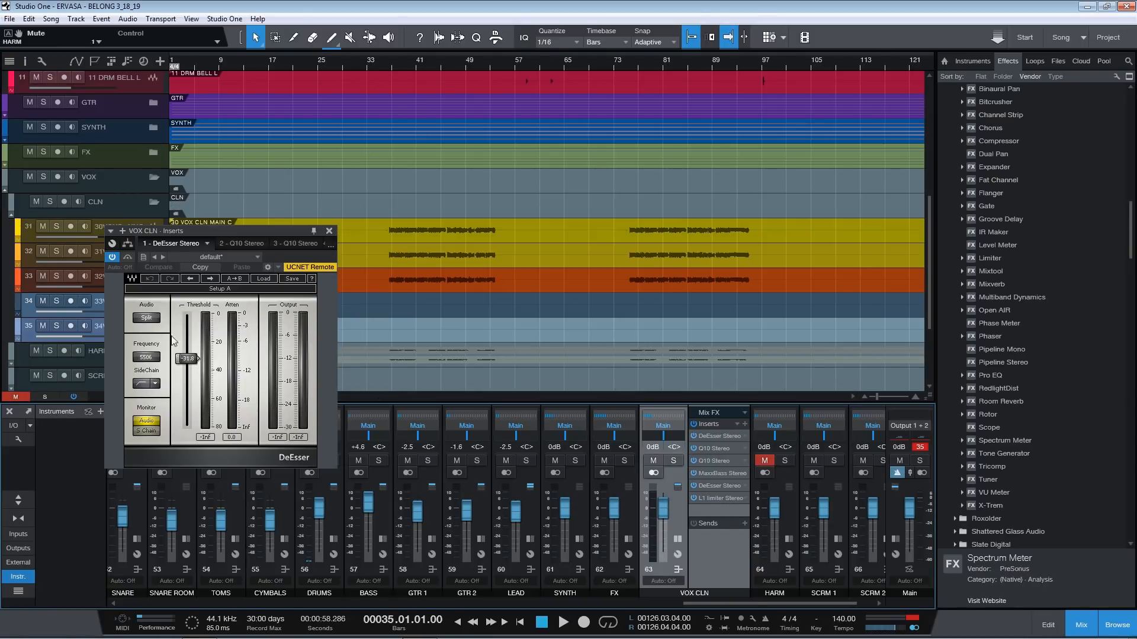
pyautogui.press('space')
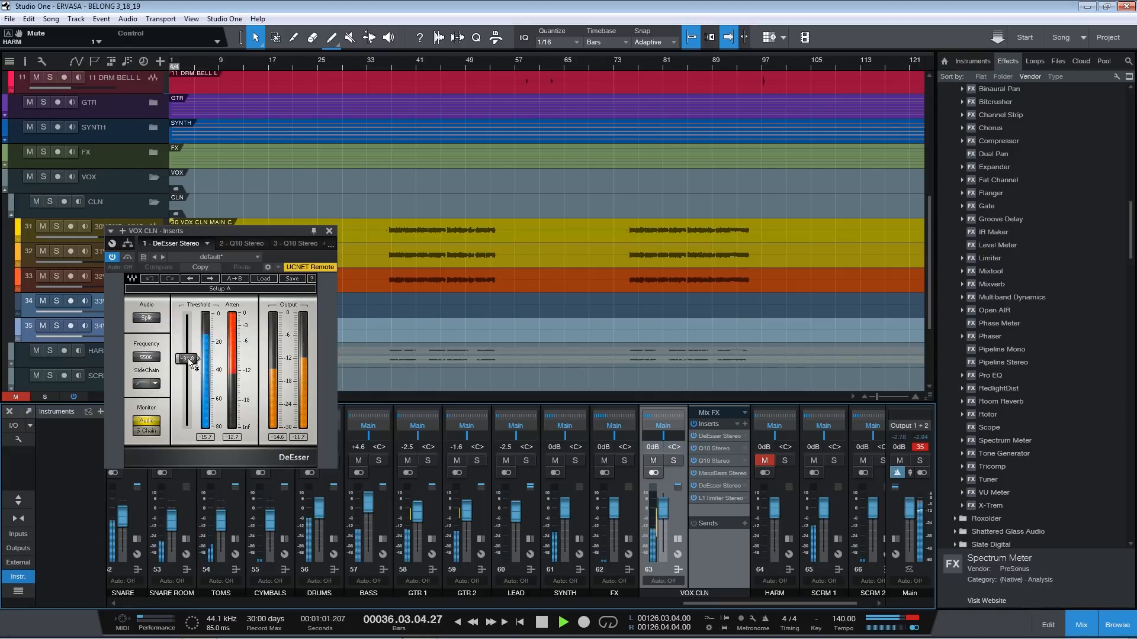
pyautogui.moveTo(189, 359); pyautogui.dragTo(187, 345)
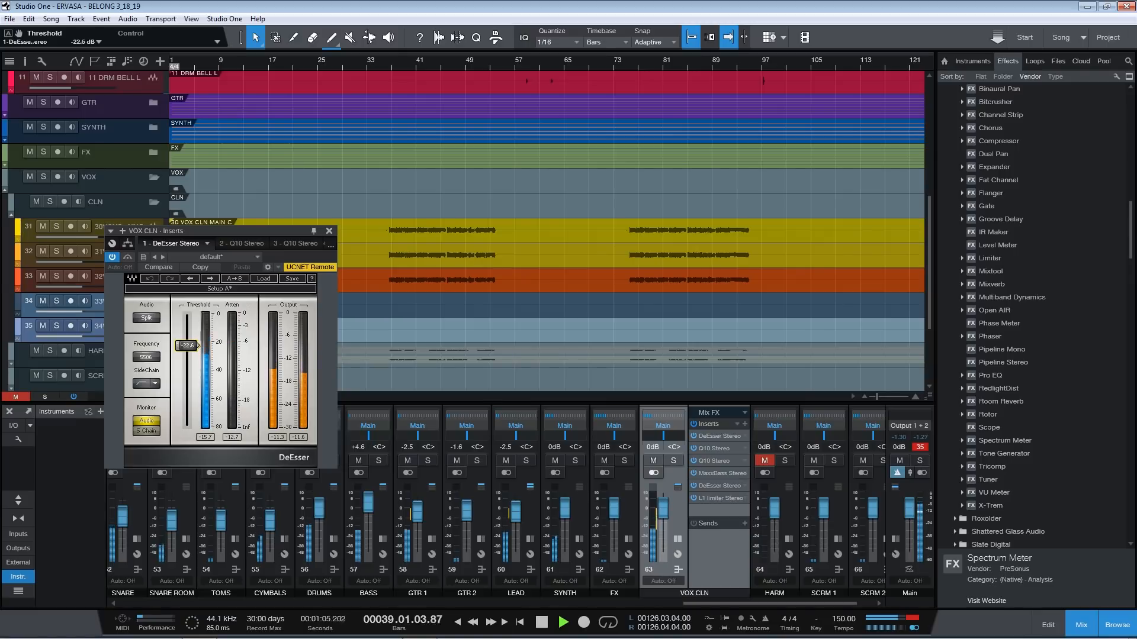
pyautogui.press('space')
pyautogui.click(329, 231)
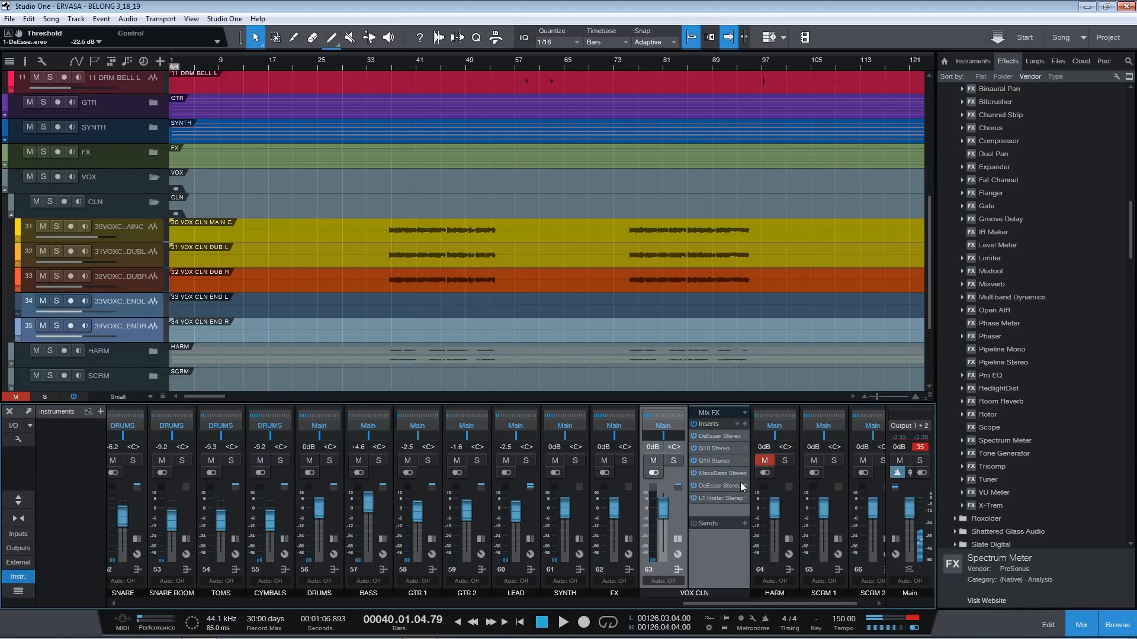
# - Set the second DeEsser's threshold on VOX CLN to -22.2 dB while listening to the clean vocals
pyautogui.doubleClick(732, 485)
pyautogui.moveTo(189, 351)
pyautogui.mouseDown()
pyautogui.moveTo(189, 313)
pyautogui.moveTo(198, 345)
pyautogui.mouseUp()
pyautogui.press('space')
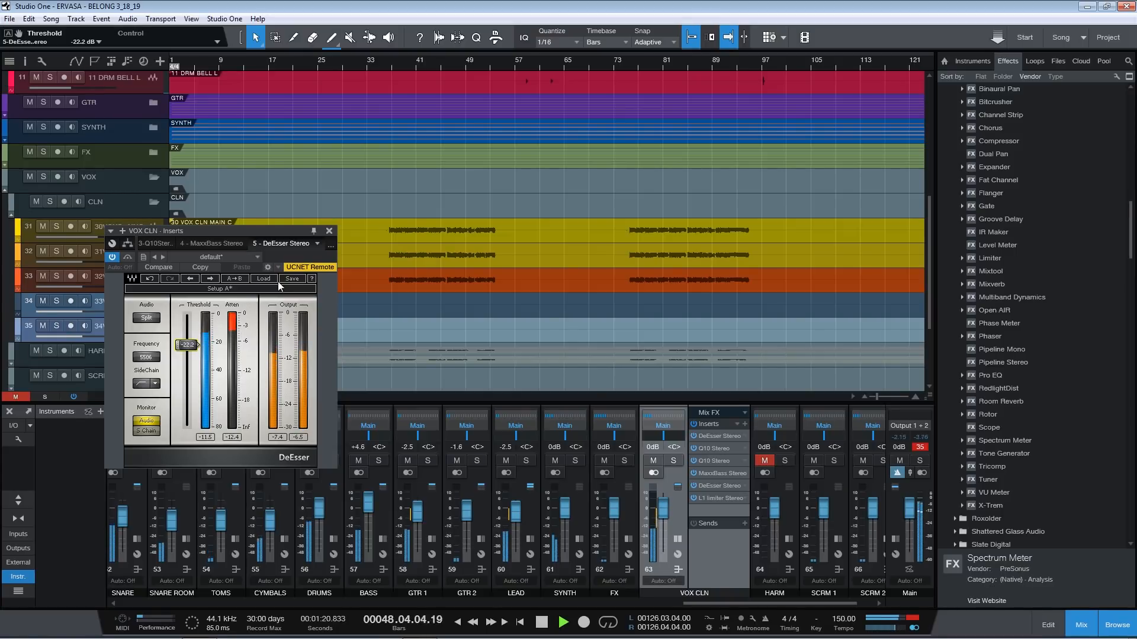
pyautogui.click(329, 232)
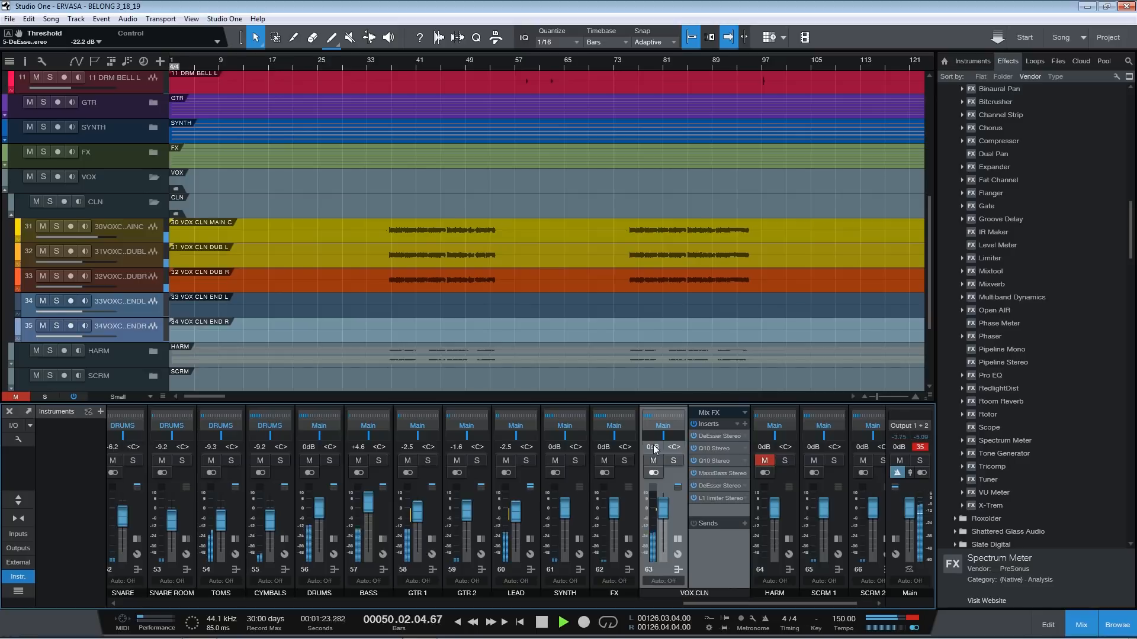
# - Review the settings of both Q10 EQs, MaxxBass, the second DeEsser and the L1 limiter on VOX CLN
pyautogui.doubleClick(721, 450)
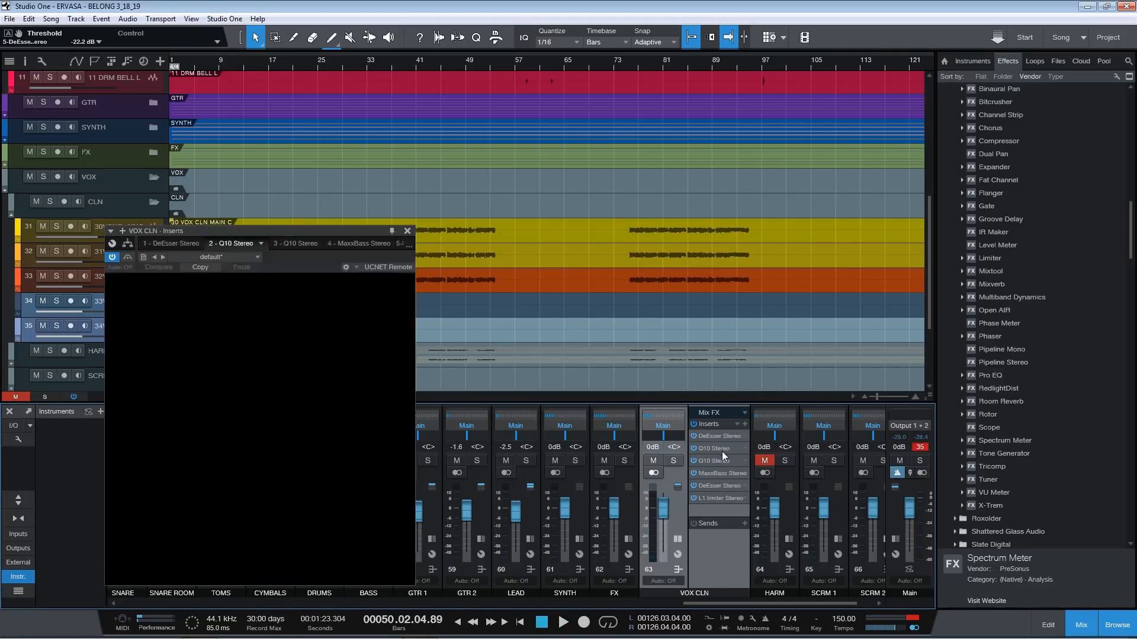
pyautogui.moveTo(347, 233); pyautogui.dragTo(360, 211)
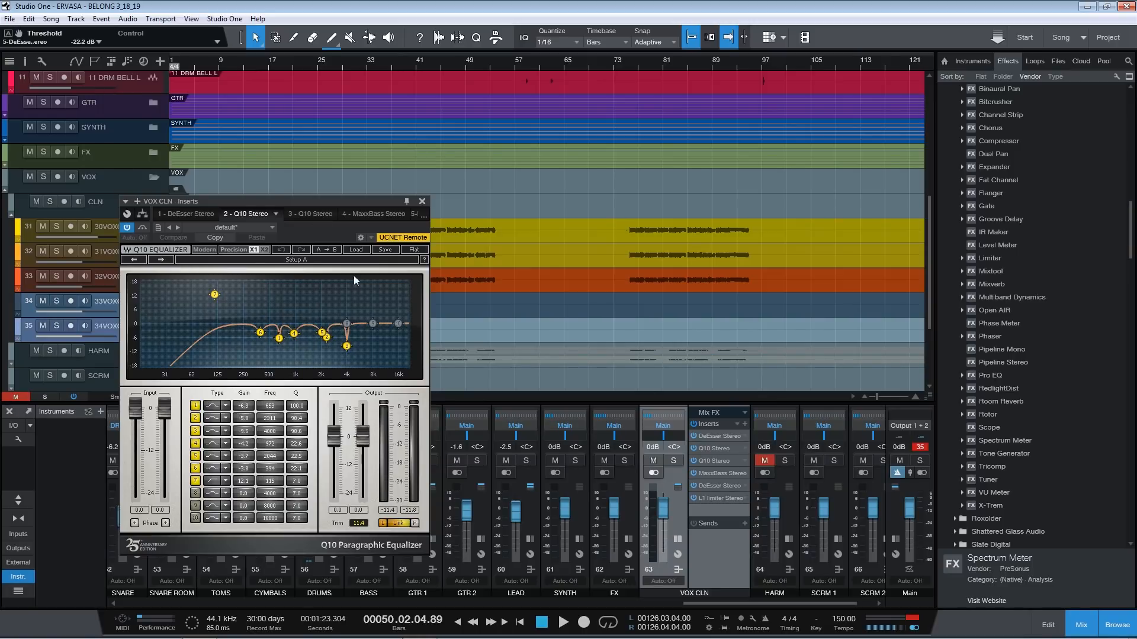
pyautogui.click(304, 215)
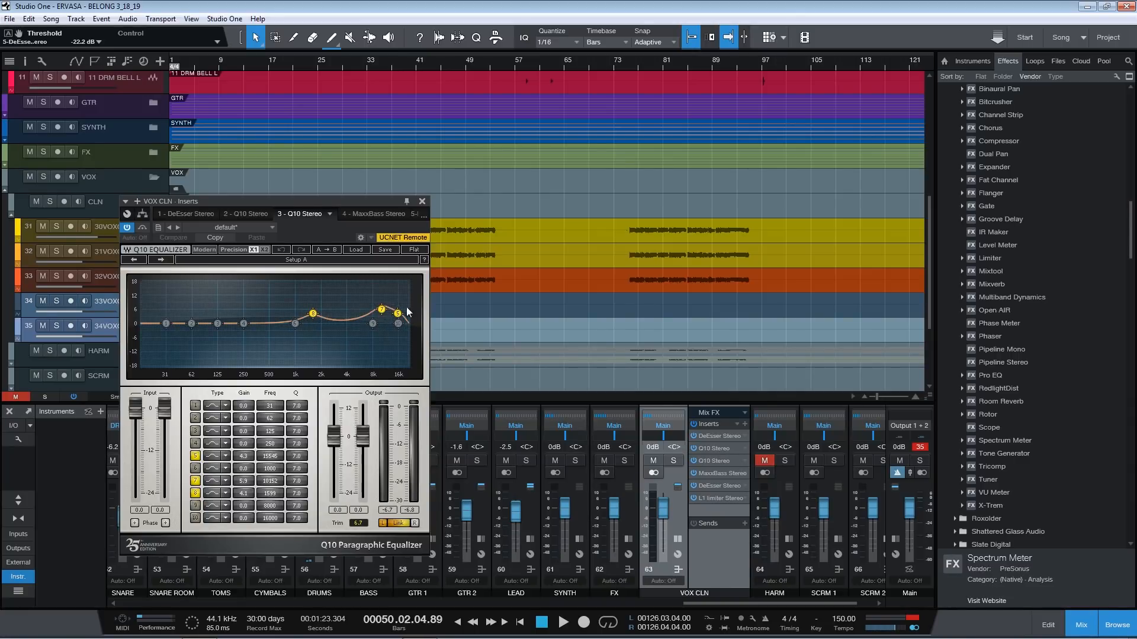
pyautogui.click(369, 212)
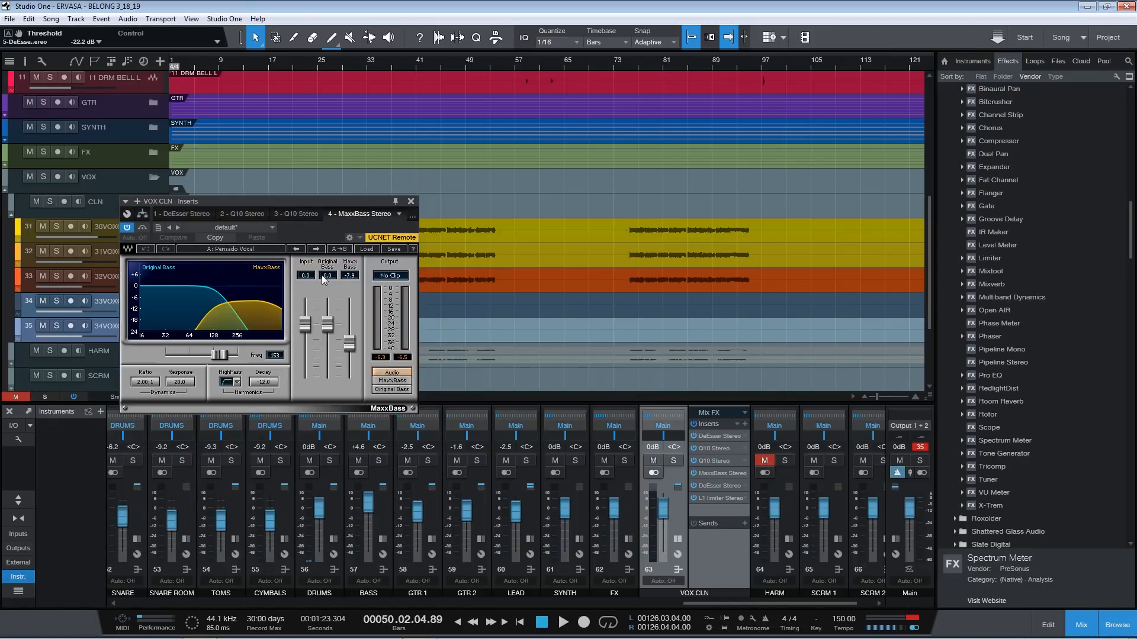
pyautogui.click(411, 218)
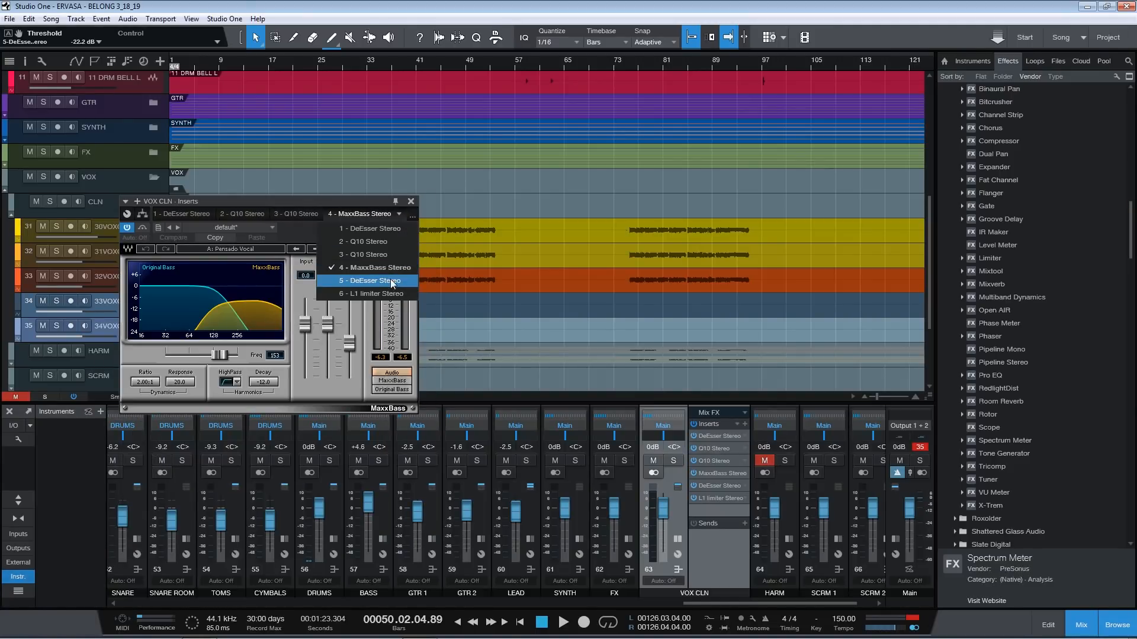
pyautogui.click(390, 279)
pyautogui.click(348, 218)
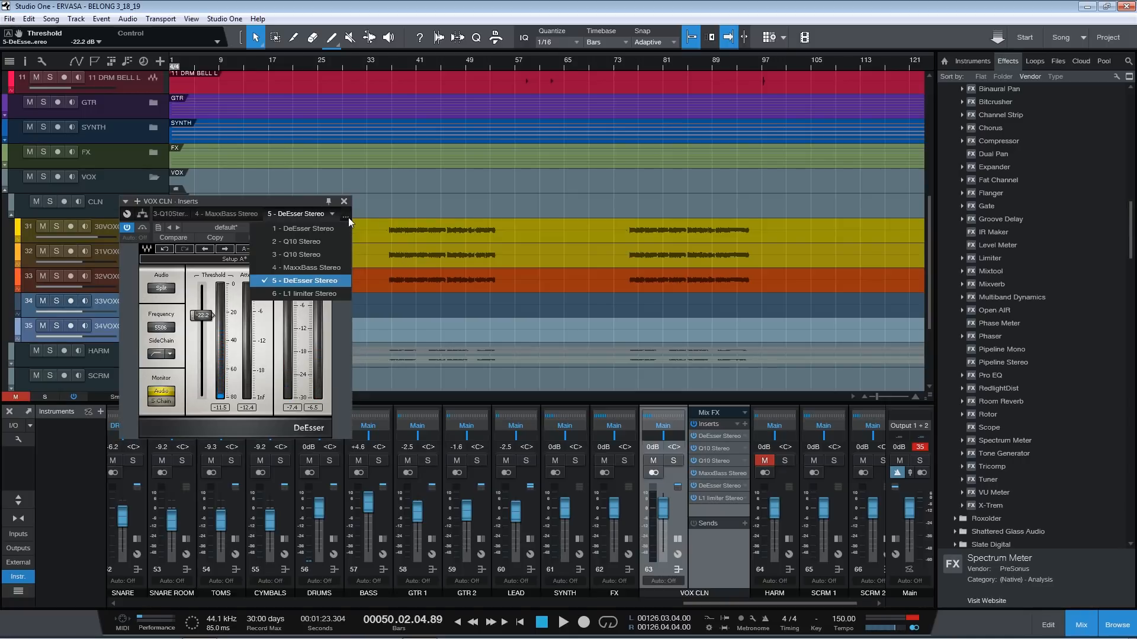
pyautogui.click(320, 296)
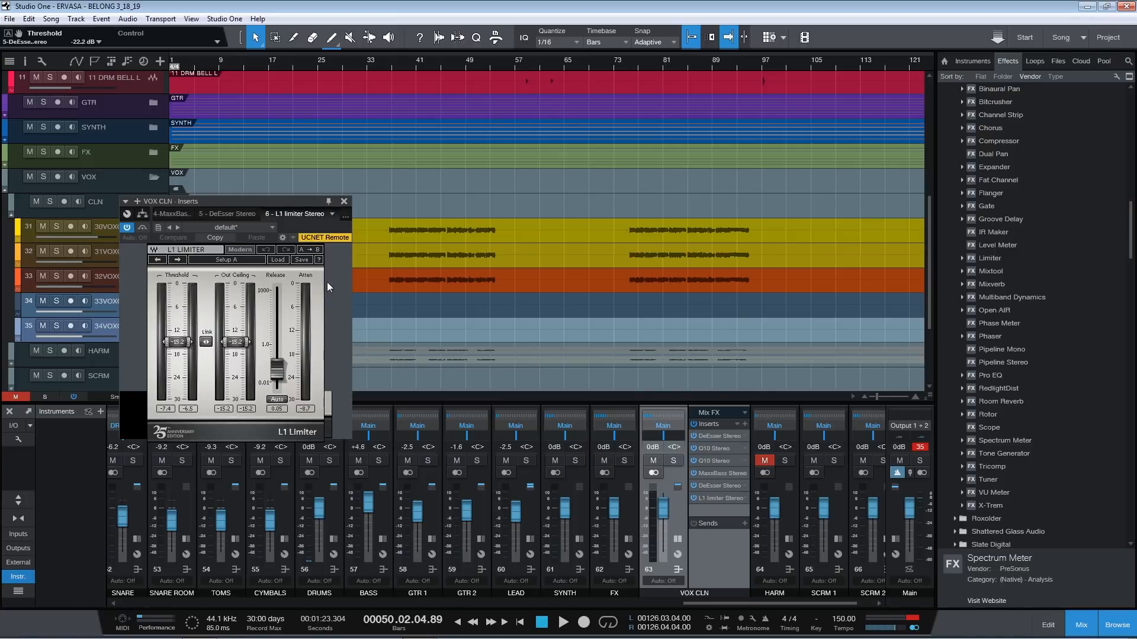
# - Try a -14.8 dB output ceiling on the VOX CLN L1 limiter during playback and undo it
pyautogui.click(400, 77)
pyautogui.press('space')
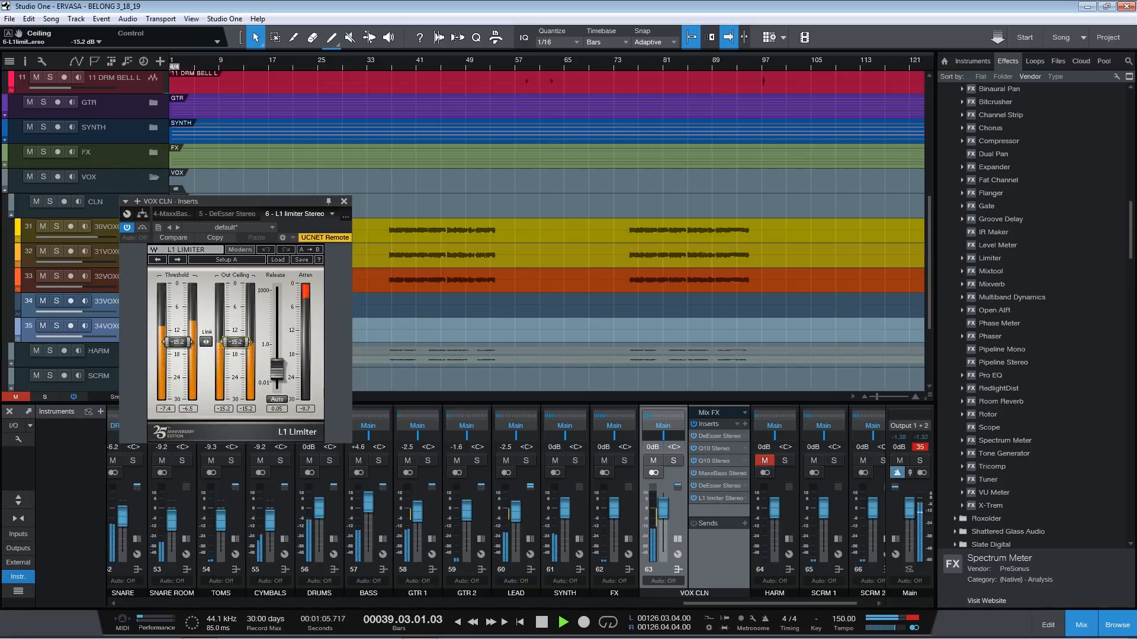
pyautogui.moveTo(235, 345); pyautogui.dragTo(235, 343)
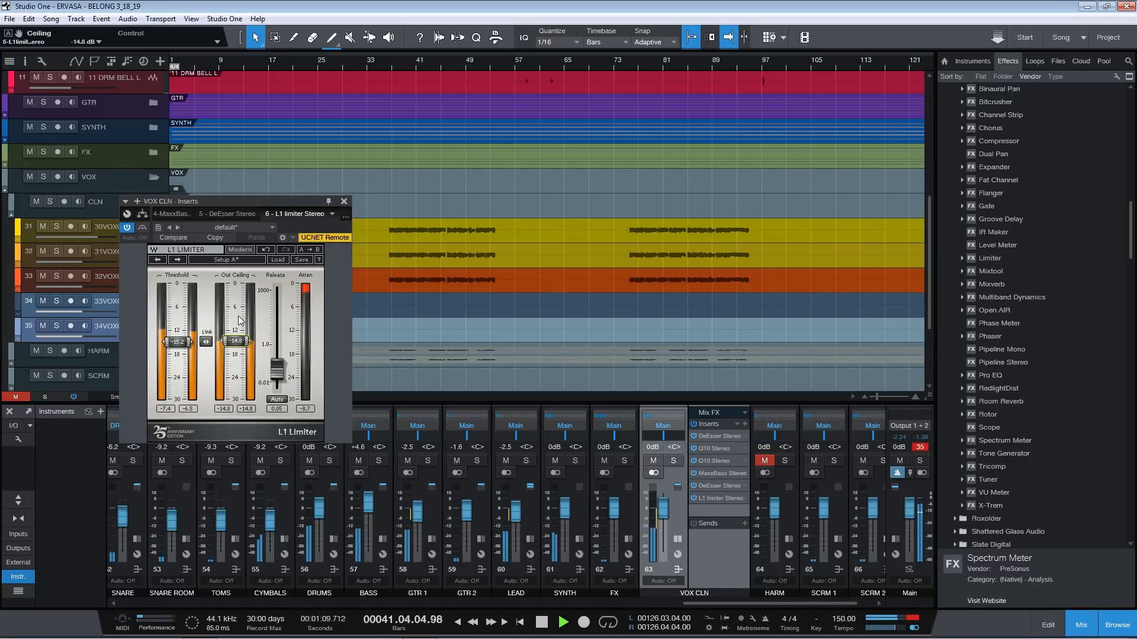
pyautogui.press('space')
pyautogui.hotkey('ctrl', 'z')
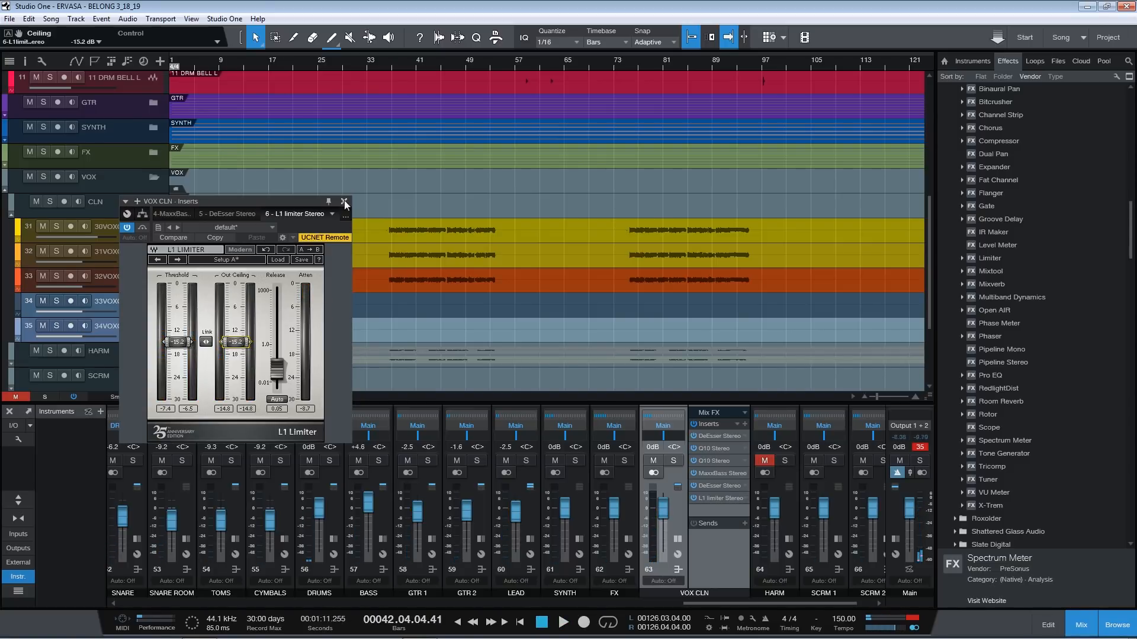
pyautogui.click(343, 201)
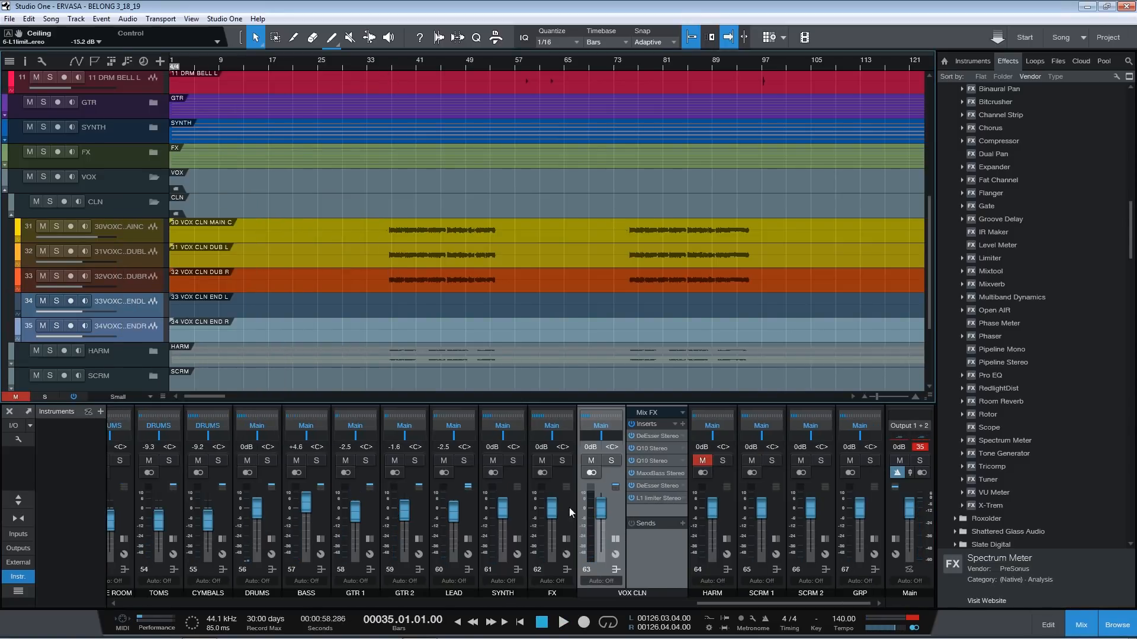
# - Replay from bar 35, check the main output in mono and set the VOX CLN bus fader to +0.1 dB
pyautogui.press('space')
pyautogui.moveTo(603, 503)
pyautogui.mouseDown()
pyautogui.moveTo(608, 576)
pyautogui.moveTo(606, 503)
pyautogui.mouseUp()
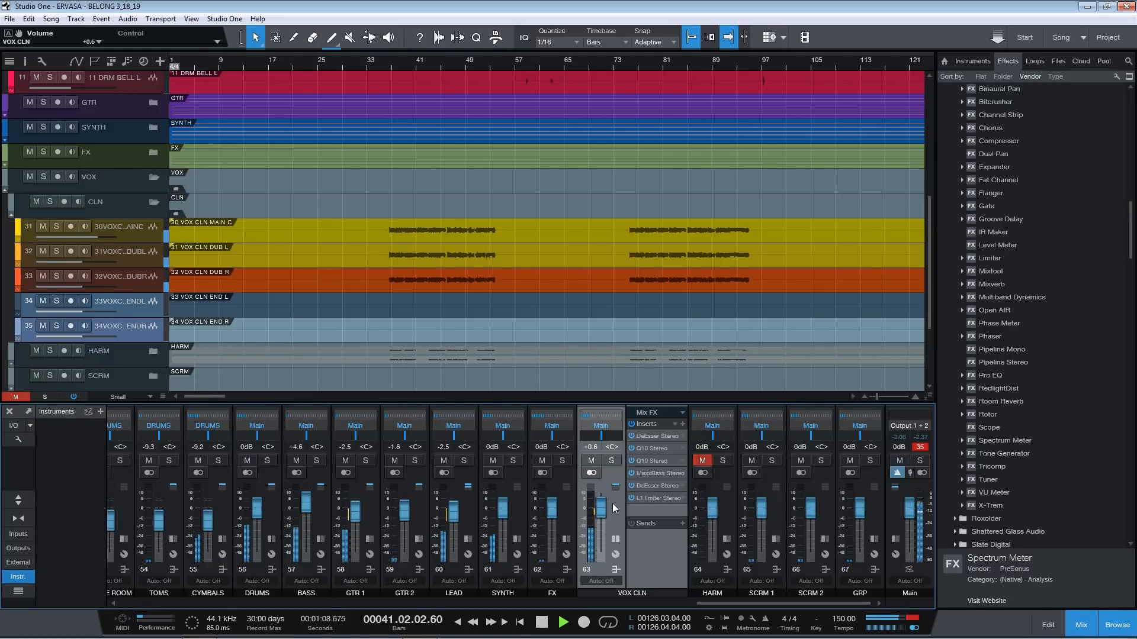
pyautogui.click(922, 473)
pyautogui.moveTo(602, 511); pyautogui.dragTo(603, 514)
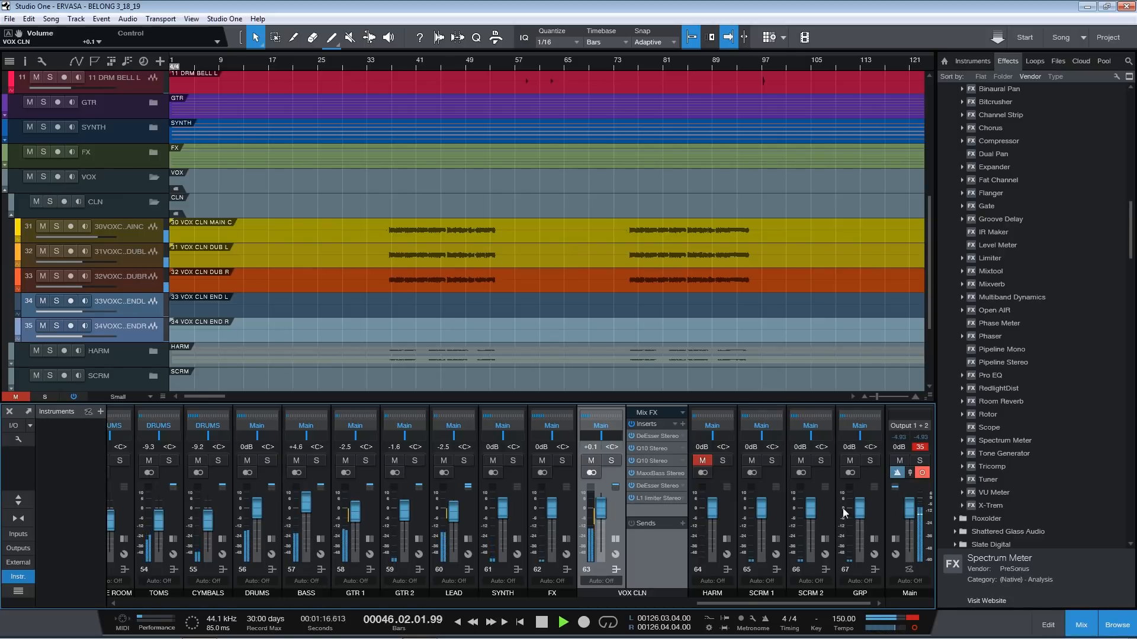
pyautogui.press('space')
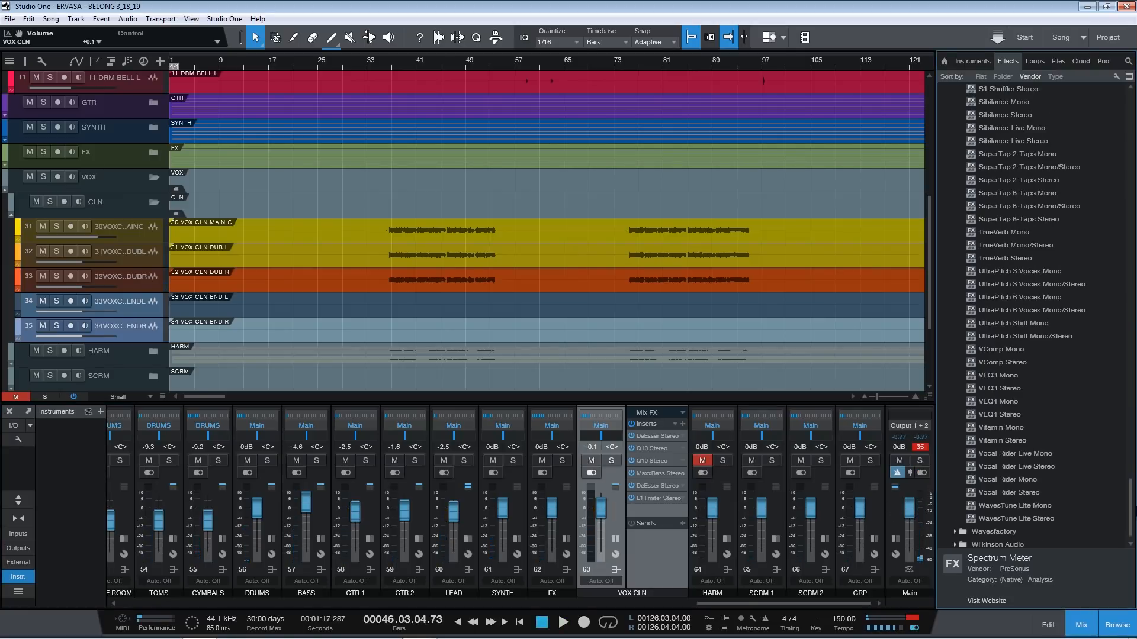
# - Add an H-Delay Stereo send to the VOX CLN bus with PingPong enabled and Analog off
pyautogui.moveTo(1131, 515); pyautogui.dragTo(1133, 382)
pyautogui.moveTo(1031, 272); pyautogui.dragTo(654, 535)
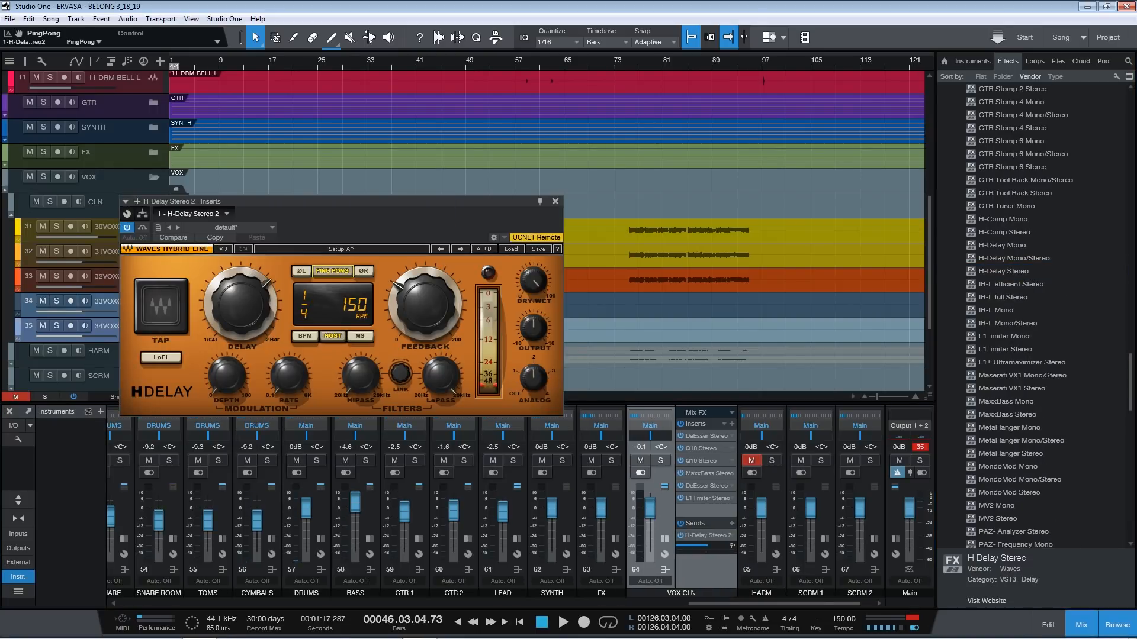
pyautogui.click(555, 202)
# - Add an RVerb Stereo send to the VOX CLN bus and balance the send levels during playback, with reverb at -4.1 dB
pyautogui.scroll(-15, 1045, 474)
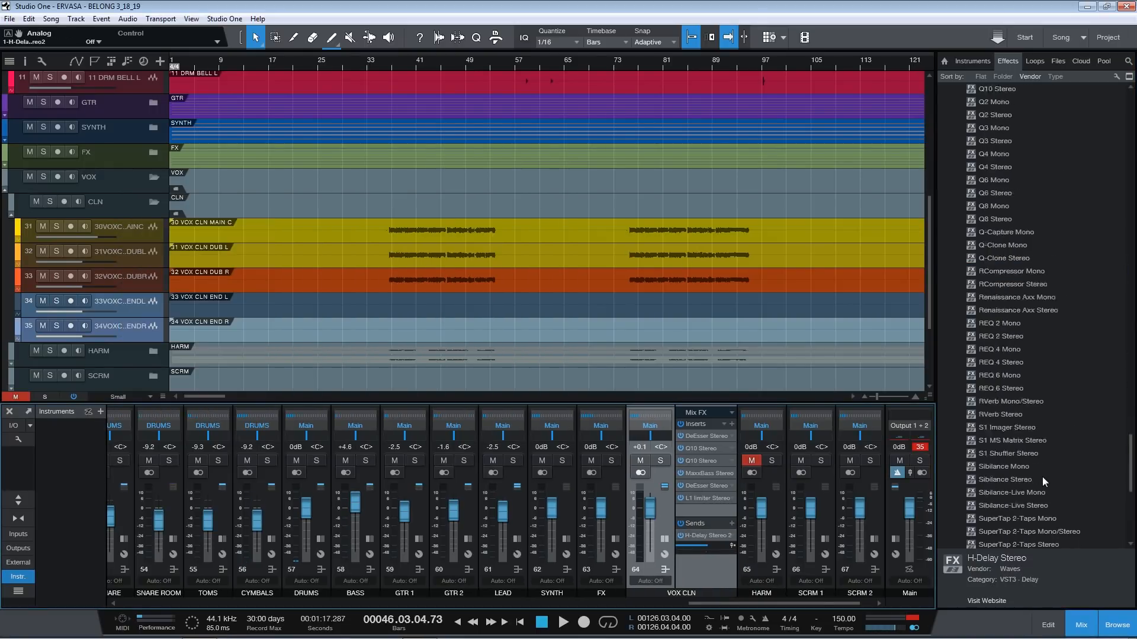
pyautogui.moveTo(1004, 279); pyautogui.dragTo(737, 546)
pyautogui.press('space')
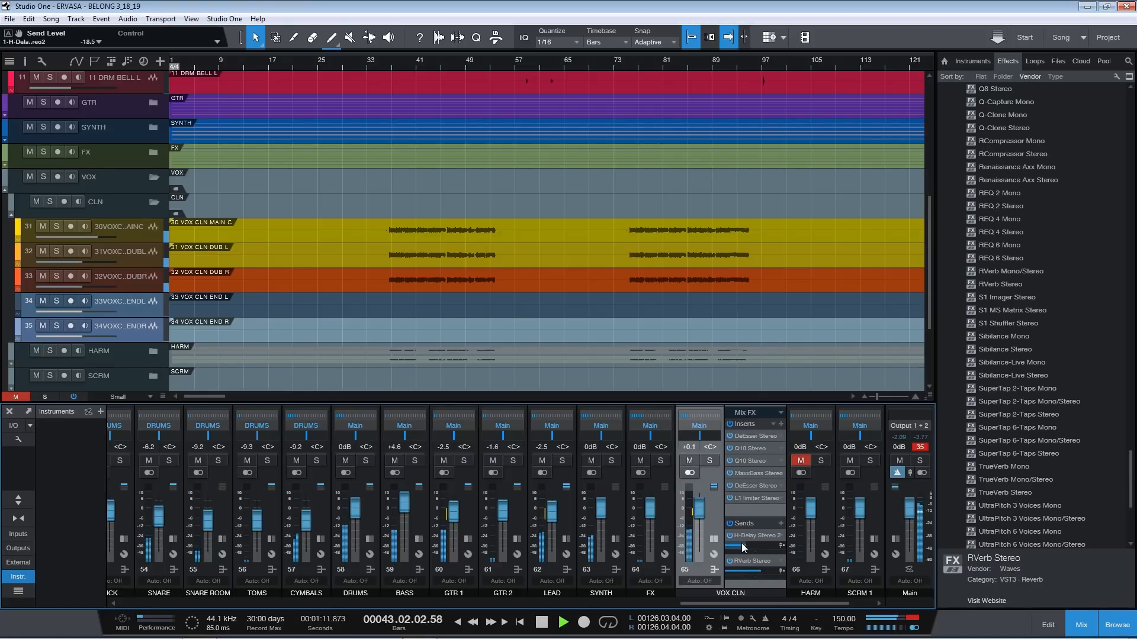
pyautogui.moveTo(758, 572); pyautogui.dragTo(755, 571)
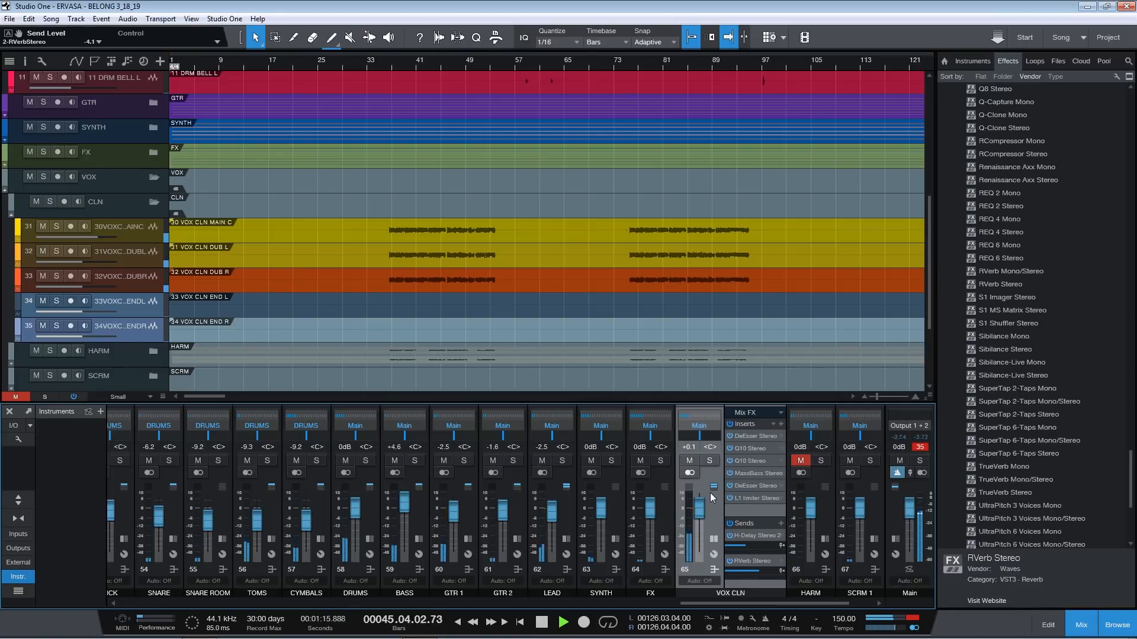
# - Lower the VOX CLN bus RVerb send to -6.5 dB and set its H-Delay send to -19.5 dB
pyautogui.moveTo(758, 572); pyautogui.dragTo(751, 573)
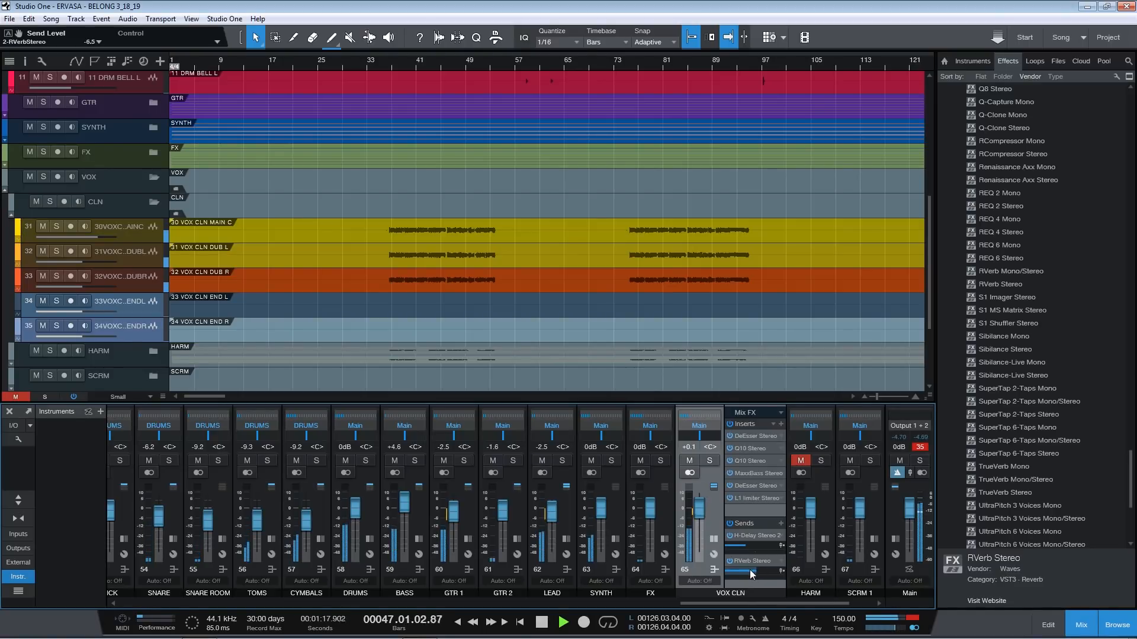
pyautogui.click(743, 547)
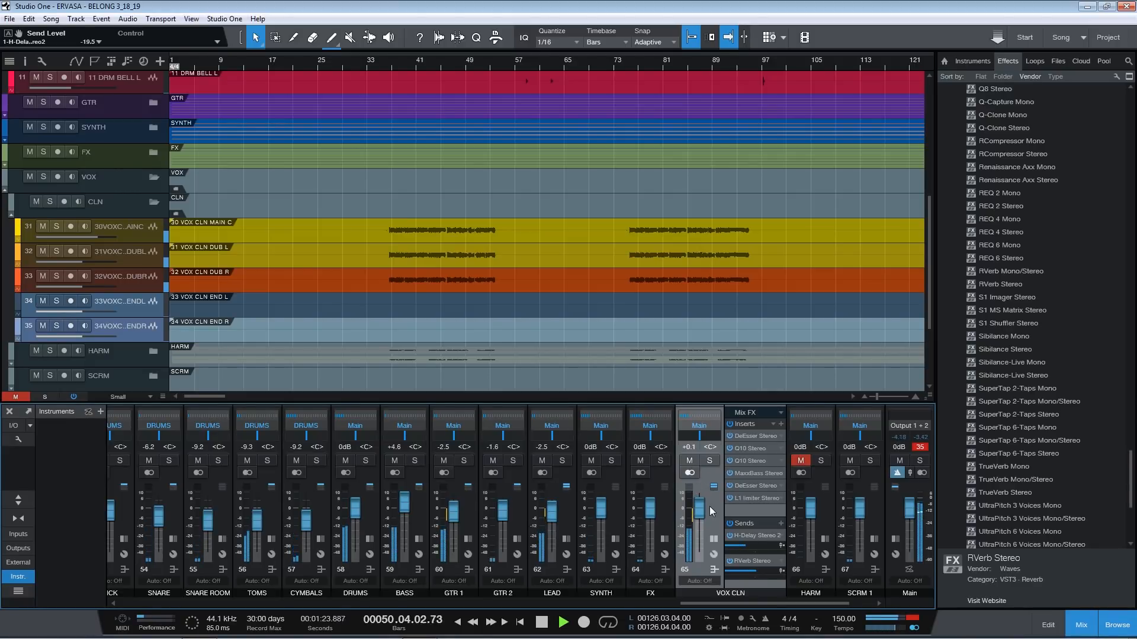
# - Stop playback and copy the VOX CLN bus's full insert chain and RVerb send to the HARM bus
pyautogui.click(826, 524)
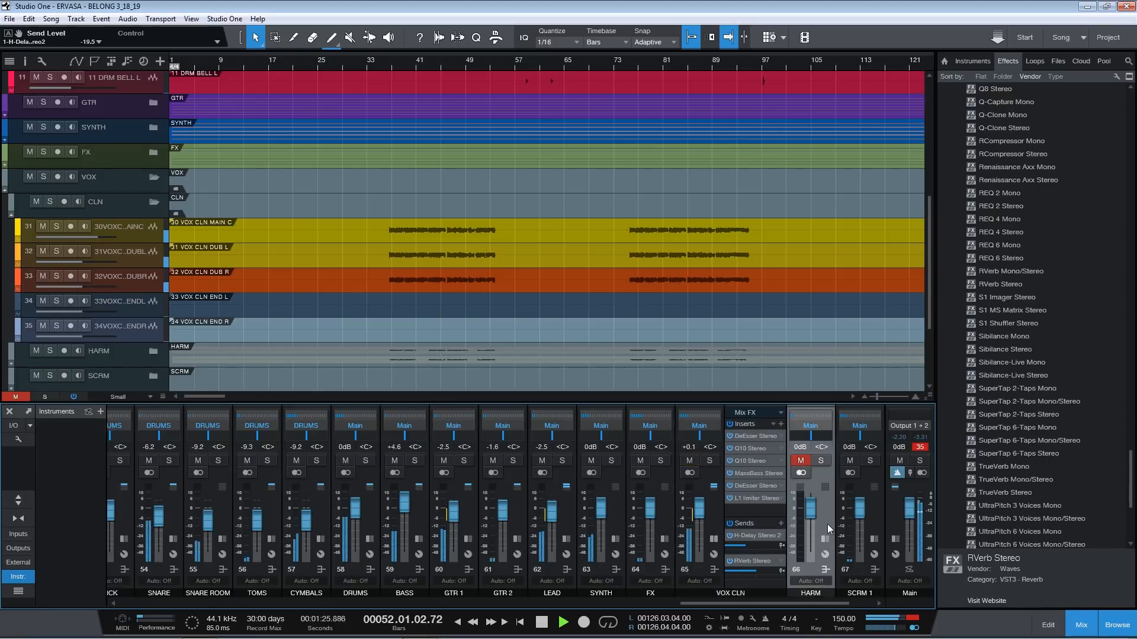
pyautogui.doubleClick(827, 524)
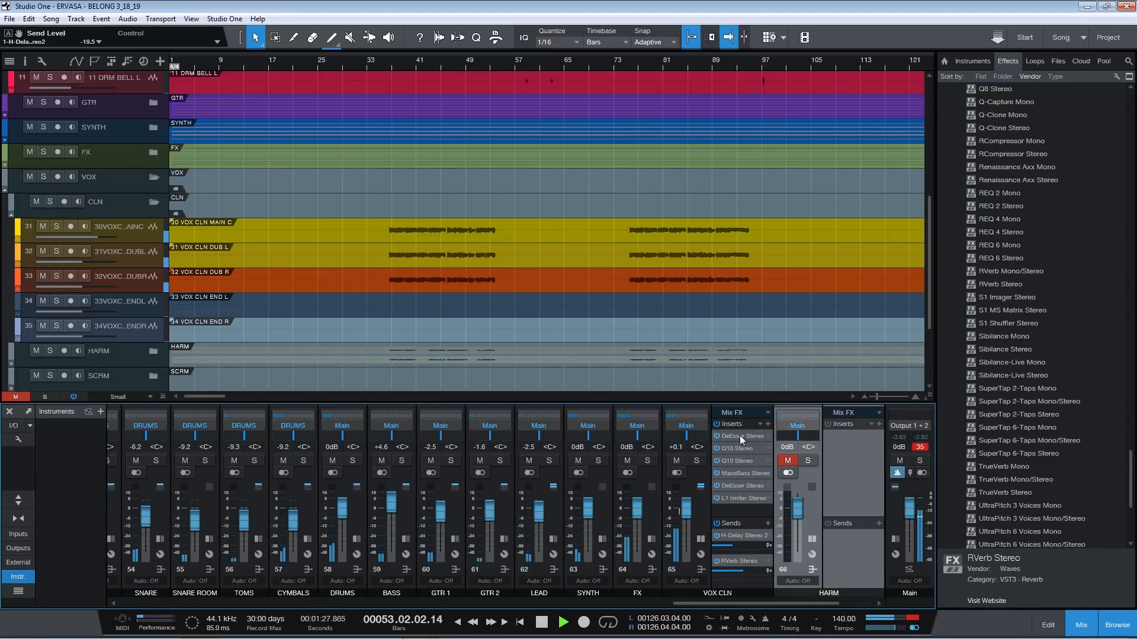
pyautogui.press('space')
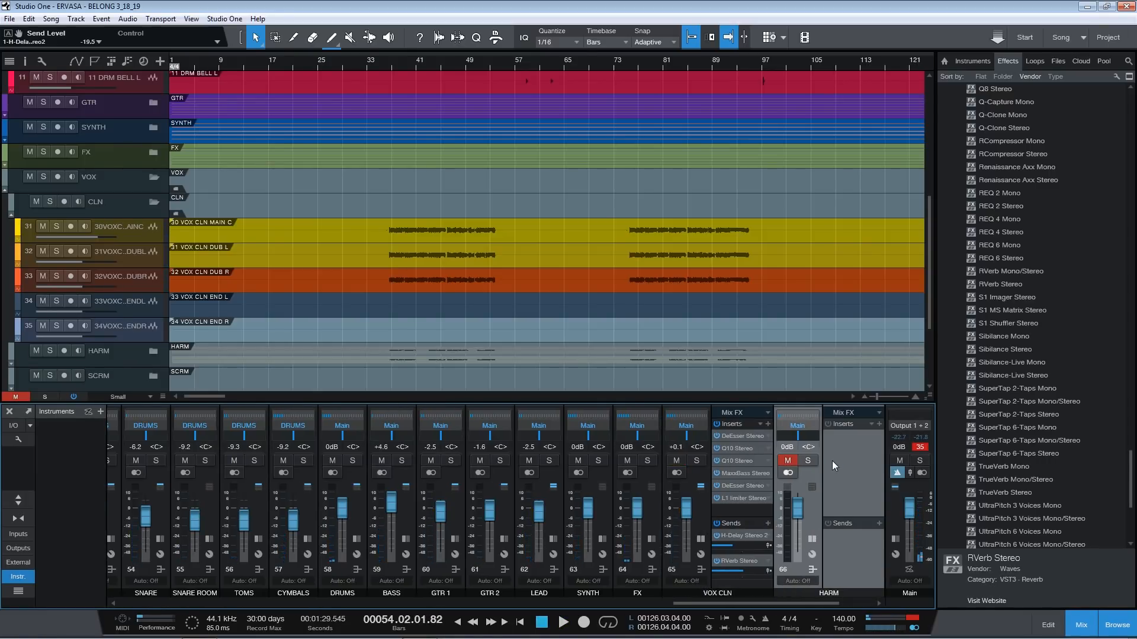
pyautogui.moveTo(832, 460); pyautogui.dragTo(826, 457)
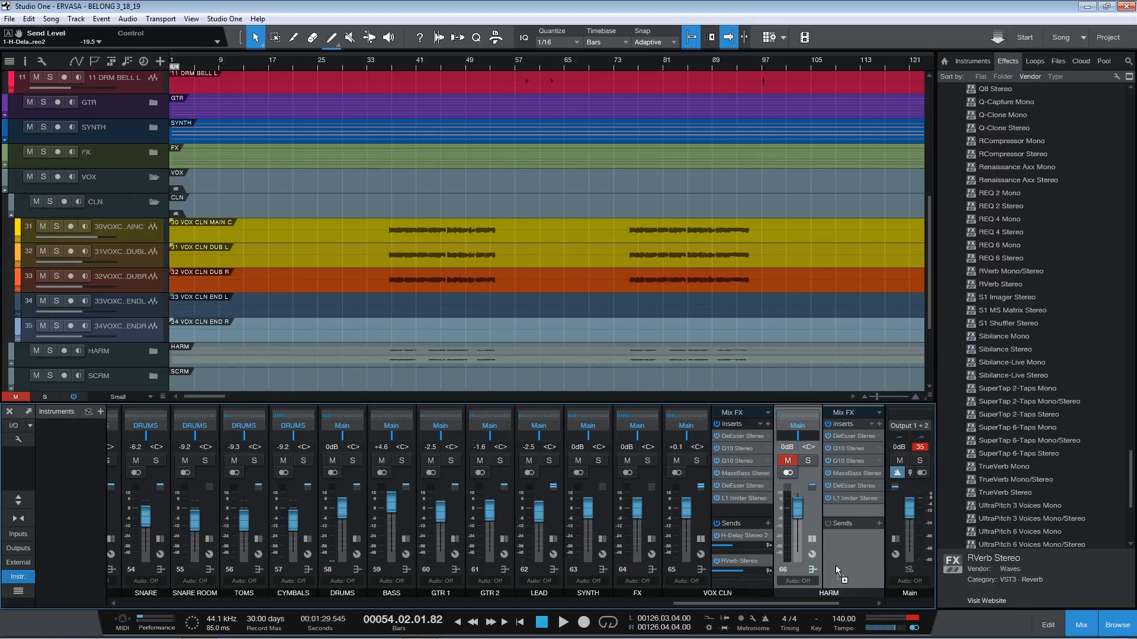
pyautogui.moveTo(743, 560); pyautogui.dragTo(836, 566)
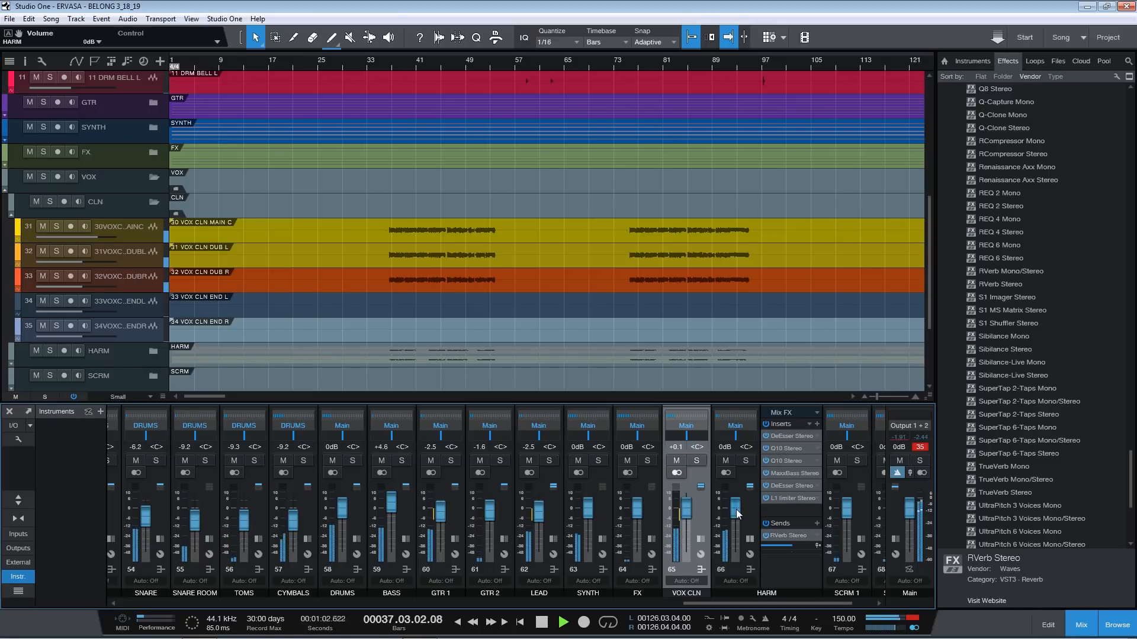
# - Copy the HARM bus's full insert chain to the SCRM 1 bus during playback
pyautogui.hscroll(1, 751, 603)
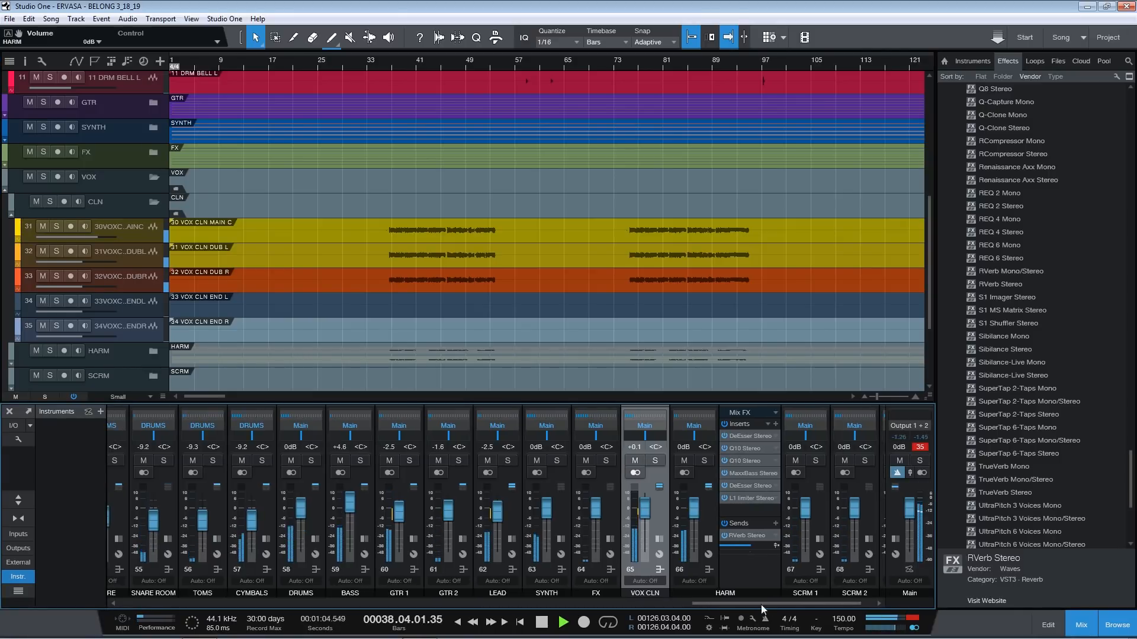
pyautogui.click(713, 507)
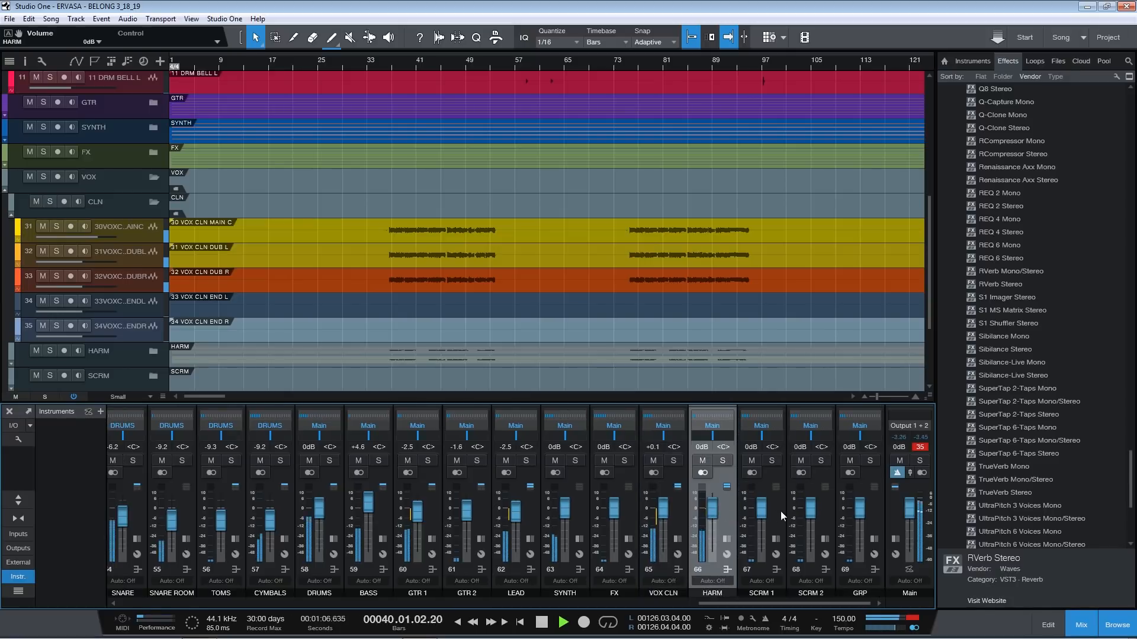
pyautogui.click(780, 511)
pyautogui.doubleClick(727, 506)
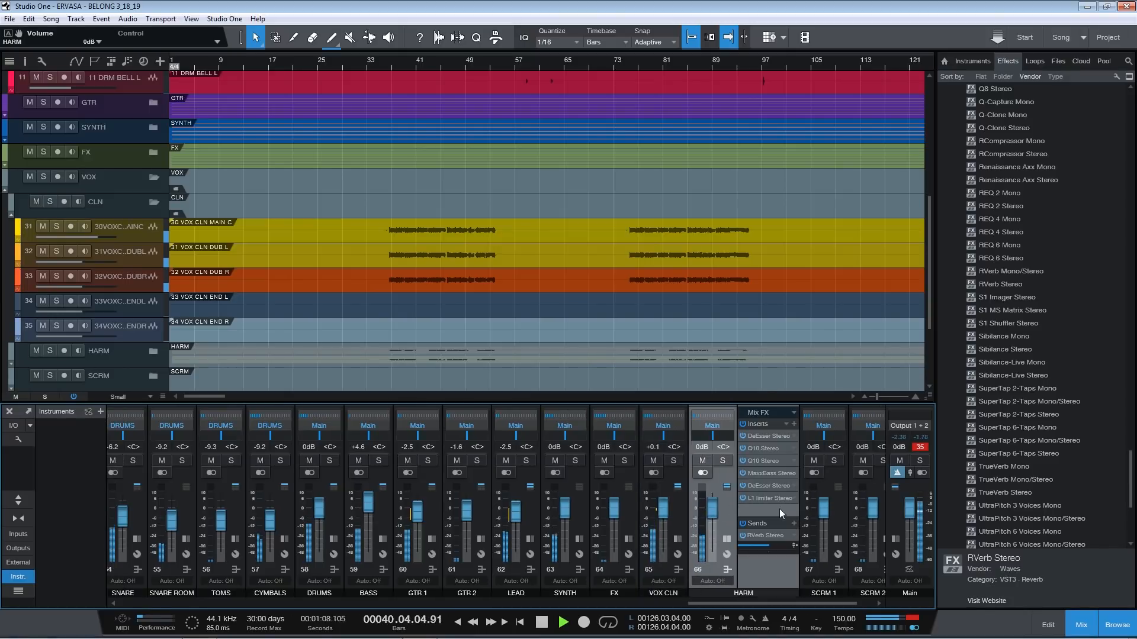
pyautogui.doubleClick(839, 505)
pyautogui.moveTo(727, 431); pyautogui.dragTo(832, 470)
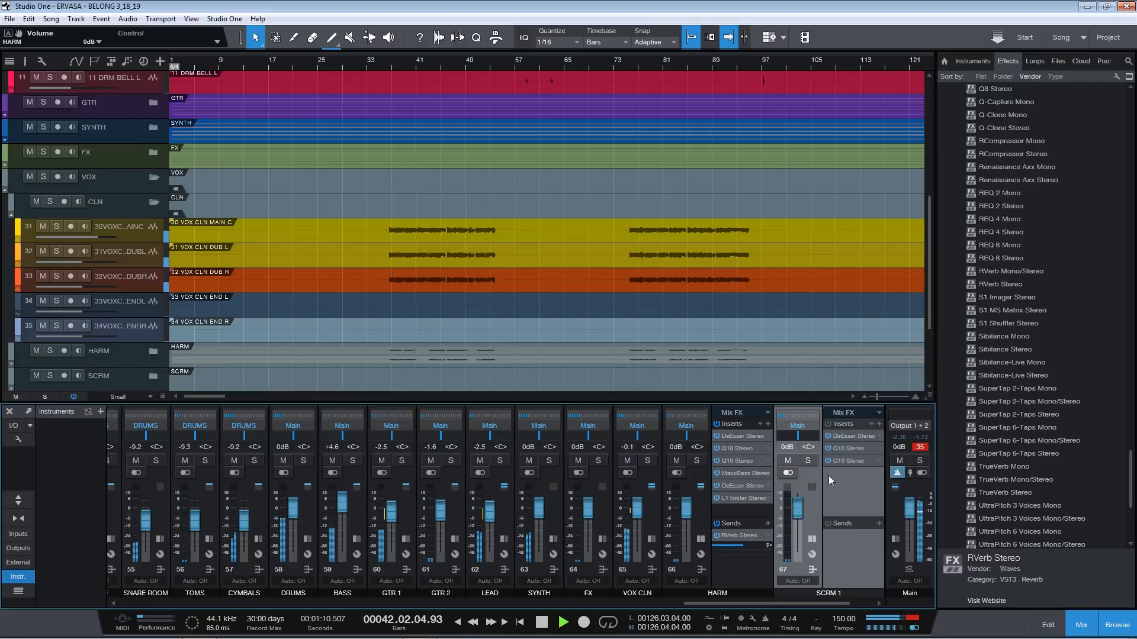
# - Copy the H-Delay and RVerb sends from VOX CLN to SCRM 1 and collapse the VOX CLN and HARM channels
pyautogui.click(655, 516)
pyautogui.doubleClick(654, 516)
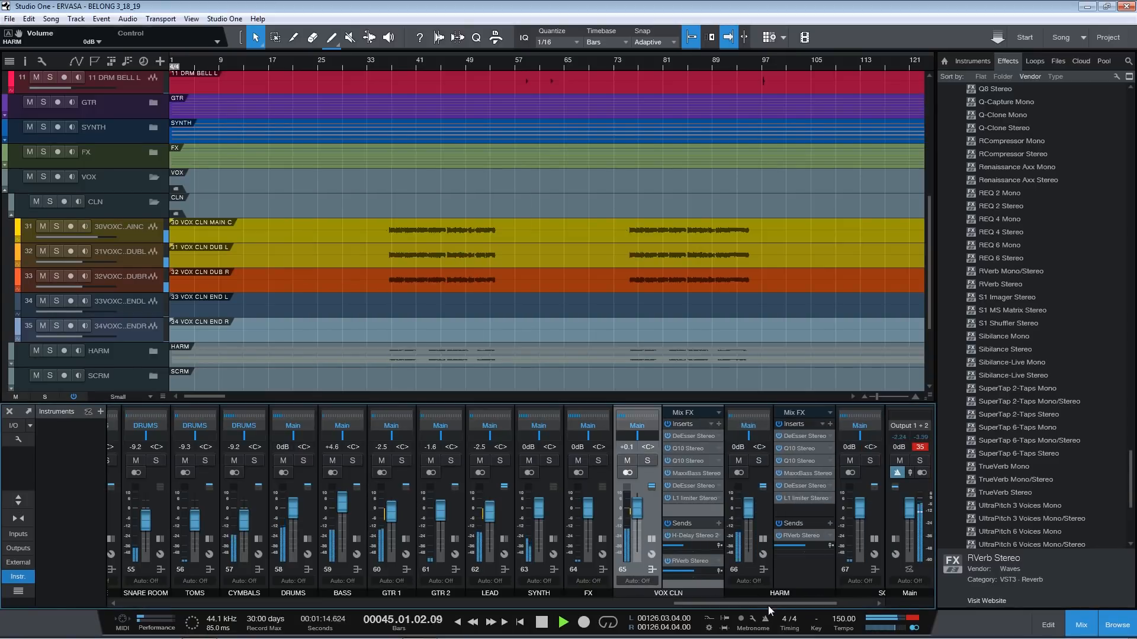
pyautogui.moveTo(769, 606); pyautogui.dragTo(819, 609)
pyautogui.moveTo(531, 534); pyautogui.dragTo(757, 570)
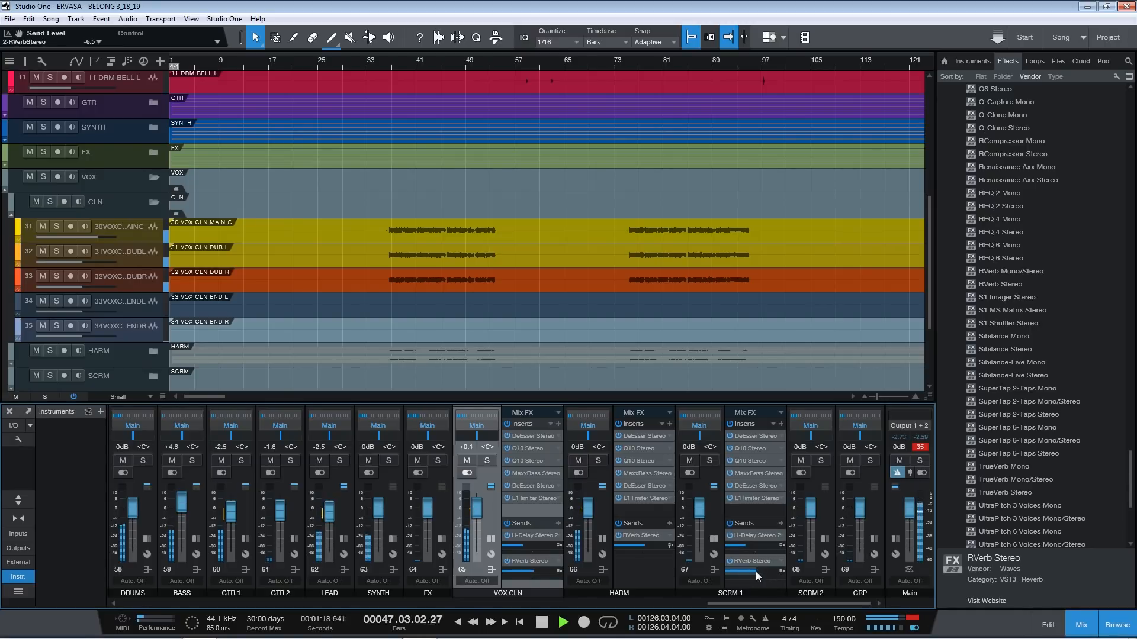
pyautogui.doubleClick(500, 507)
pyautogui.doubleClick(603, 510)
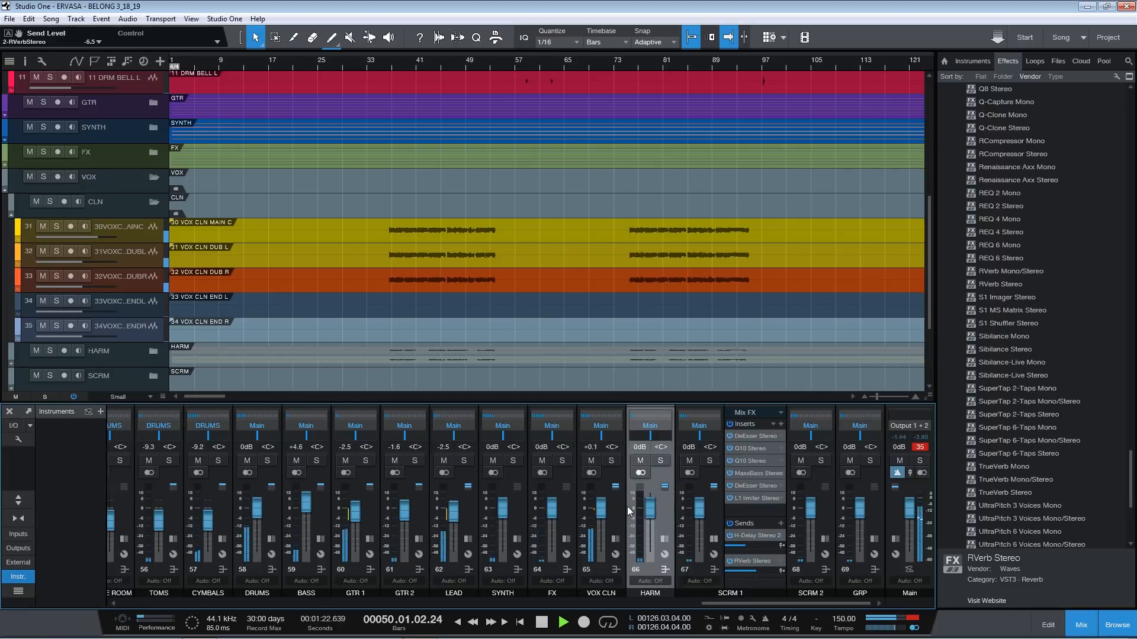
# - Save the song and boost band 4 by 2.6 dB at 482 Hz in SCRM 1's second Q10 during playback from bar 57
pyautogui.hotkey('ctrl', 's')
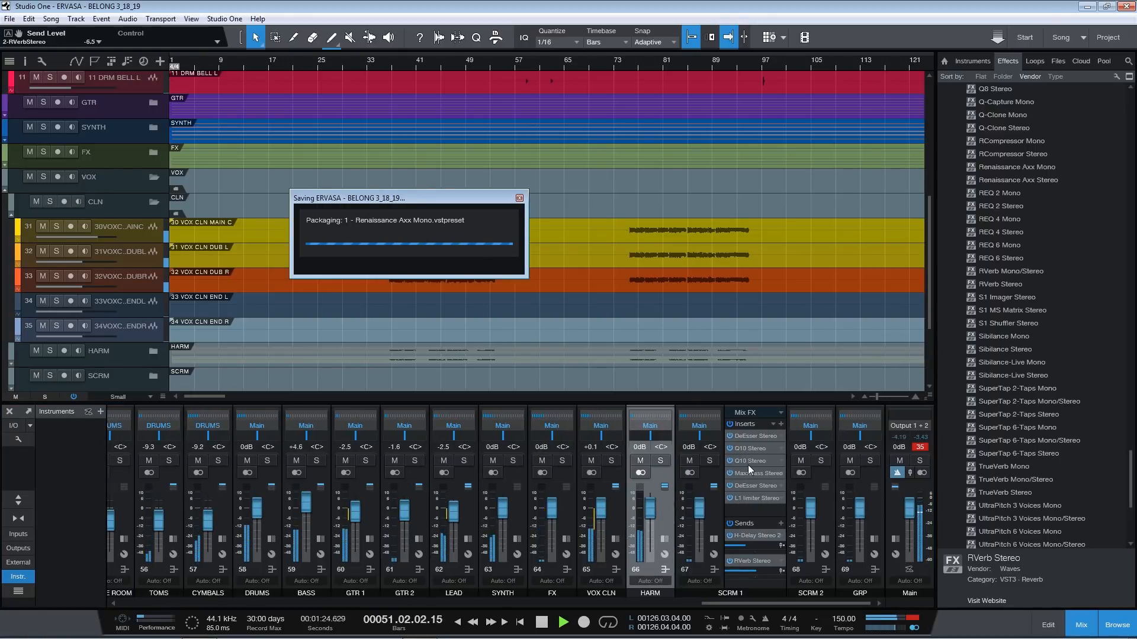
pyautogui.press('space')
pyautogui.doubleClick(751, 463)
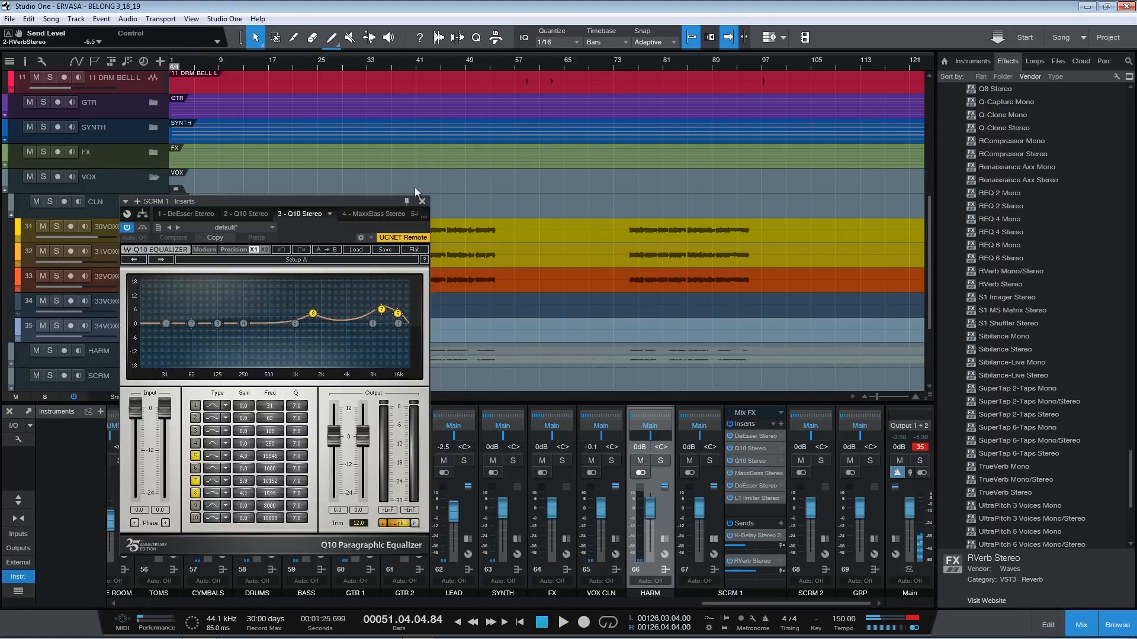
pyautogui.click(518, 60)
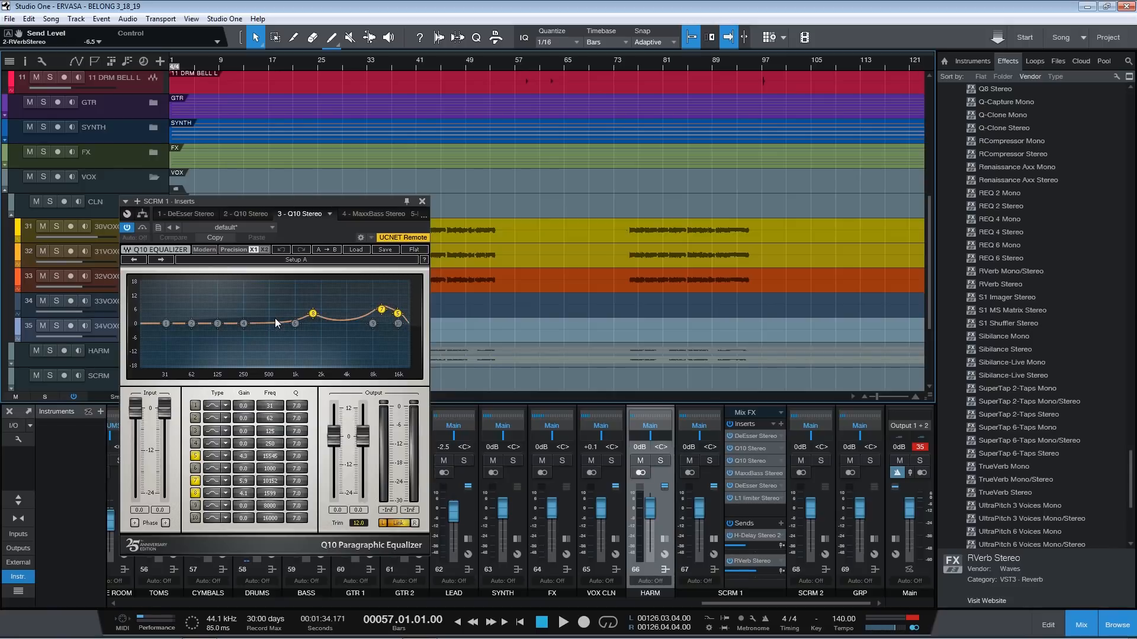
pyautogui.press('space')
pyautogui.moveTo(243, 323); pyautogui.dragTo(267, 318)
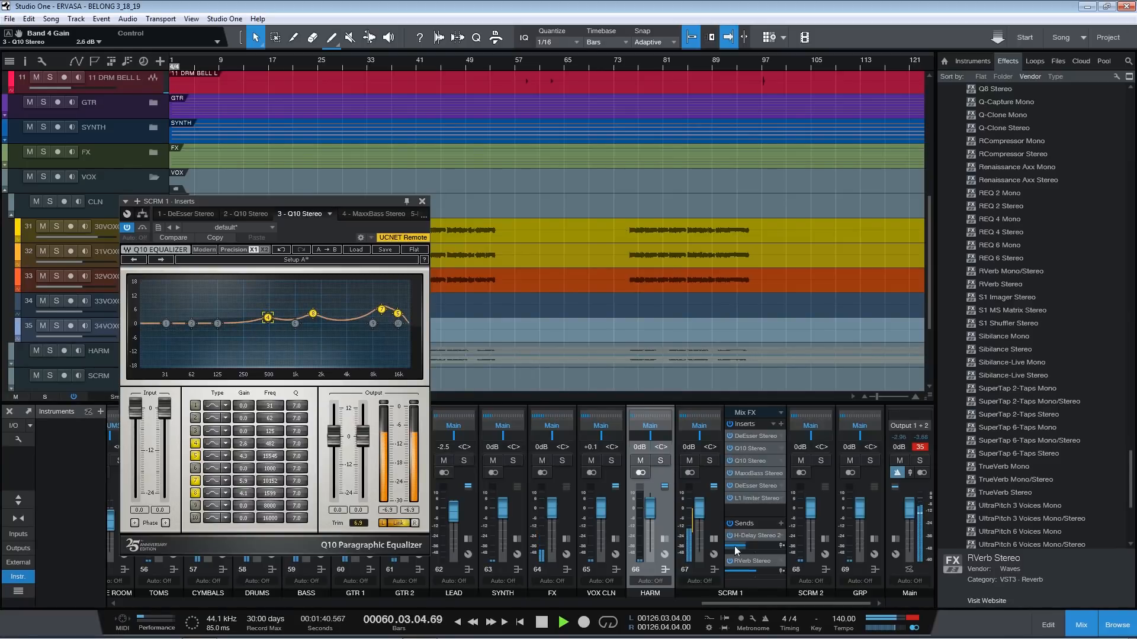
# - Reduce the SCRM 1 bus's reverb and delay sends, with H-Delay at -21.4 dB, and close the equalizer
pyautogui.moveTo(747, 576); pyautogui.dragTo(741, 546)
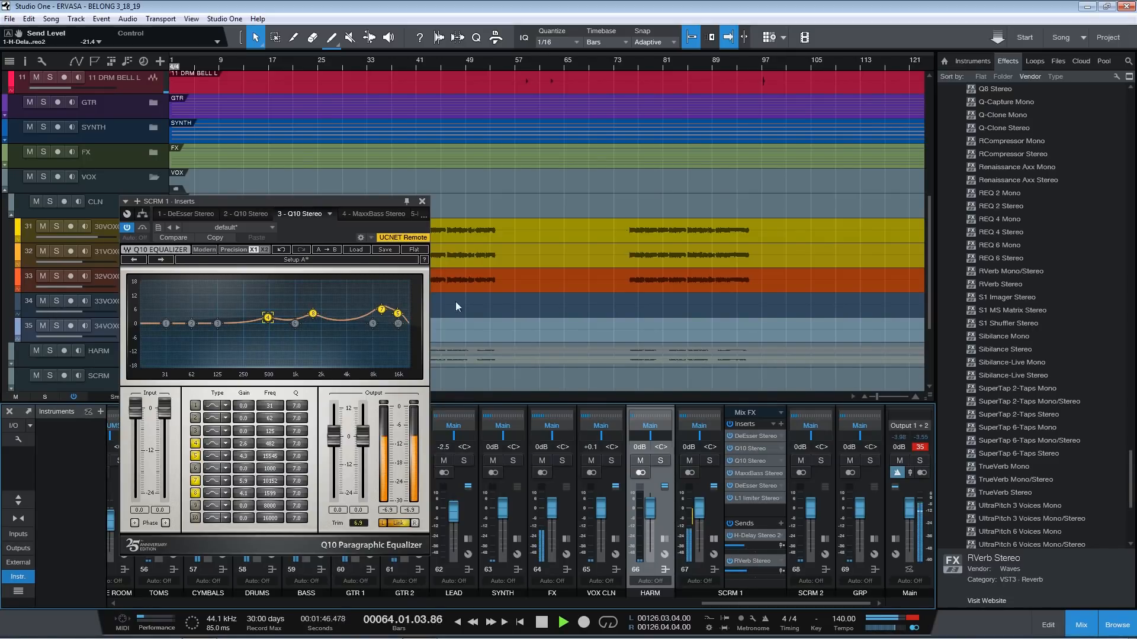
pyautogui.click(421, 202)
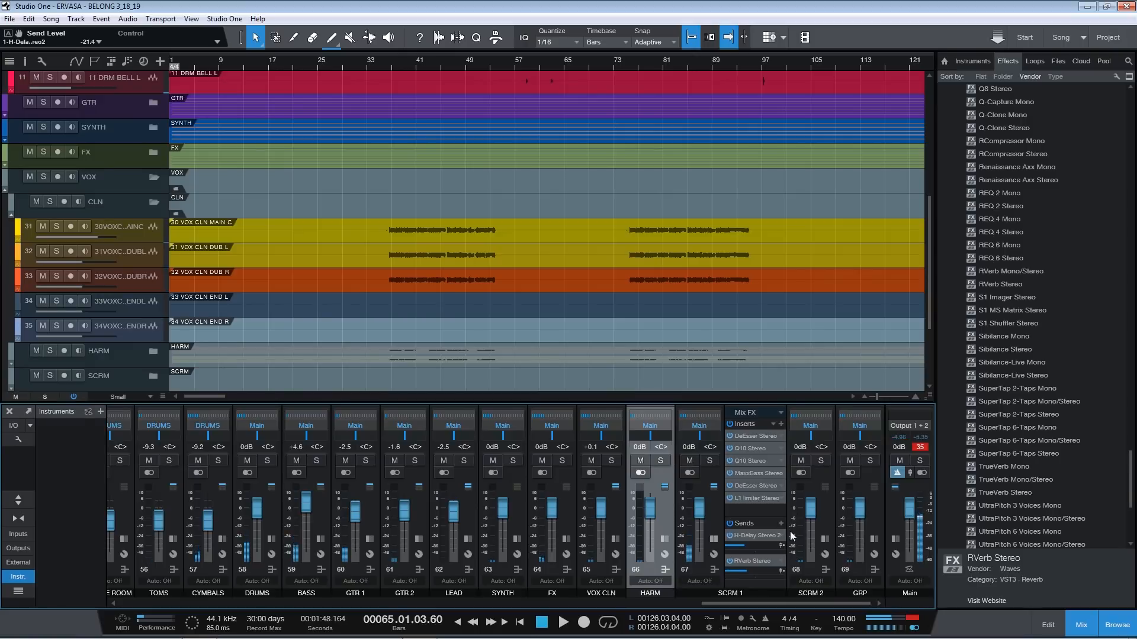
# - Copy the SCRM 1 bus's full insert chain and its H-Delay and RVerb sends to the SCRM 2 bus
pyautogui.click(716, 513)
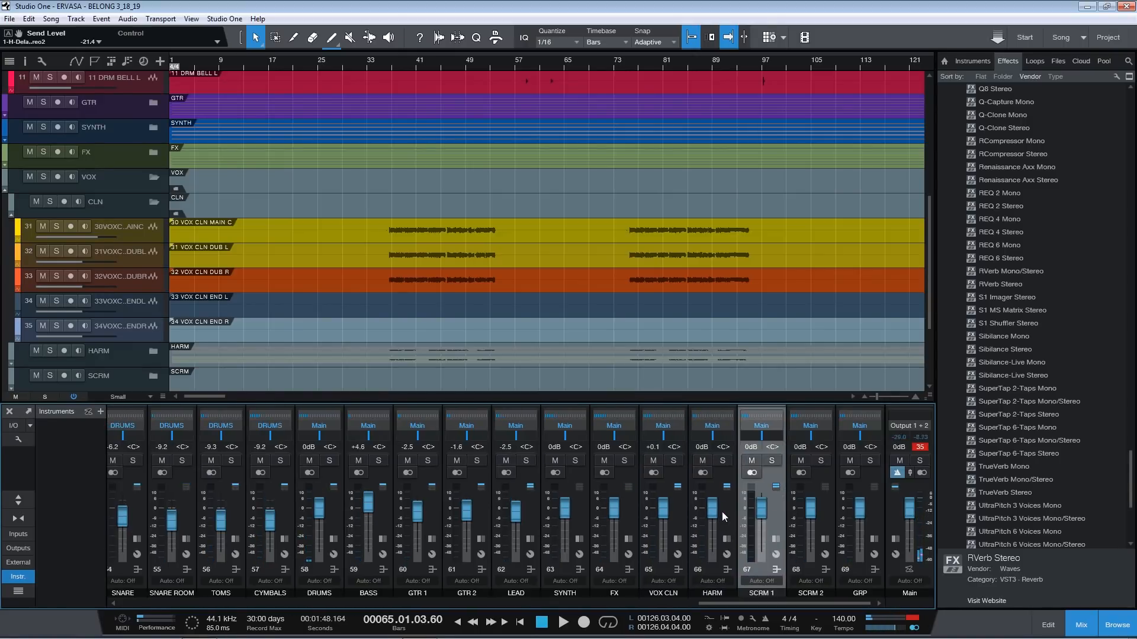
pyautogui.click(829, 509)
pyautogui.click(762, 503)
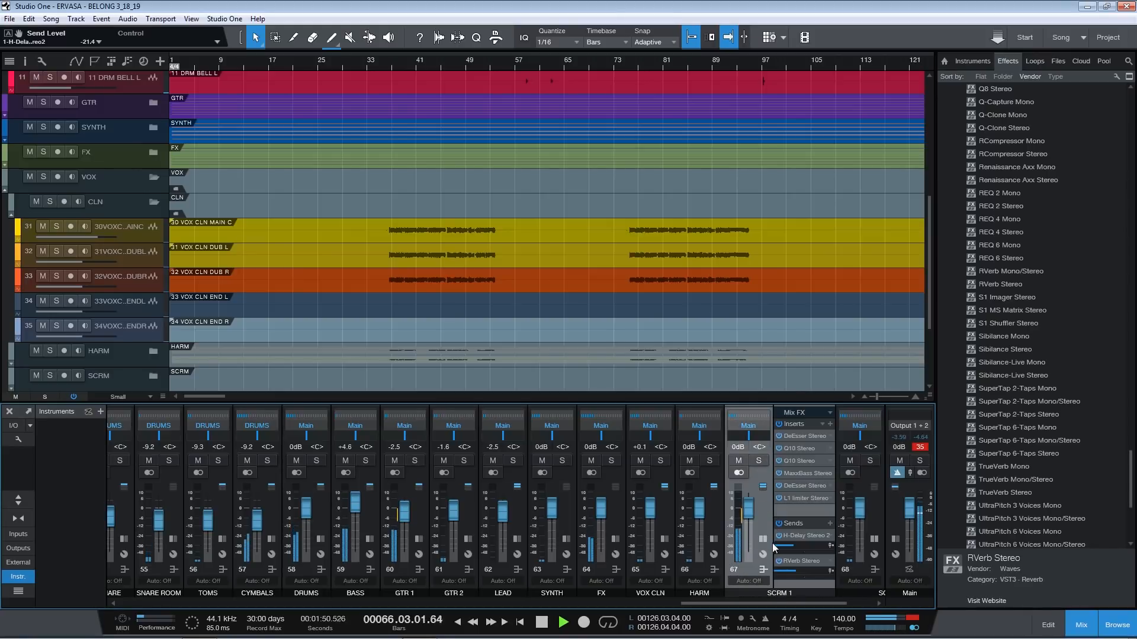
pyautogui.click(686, 413)
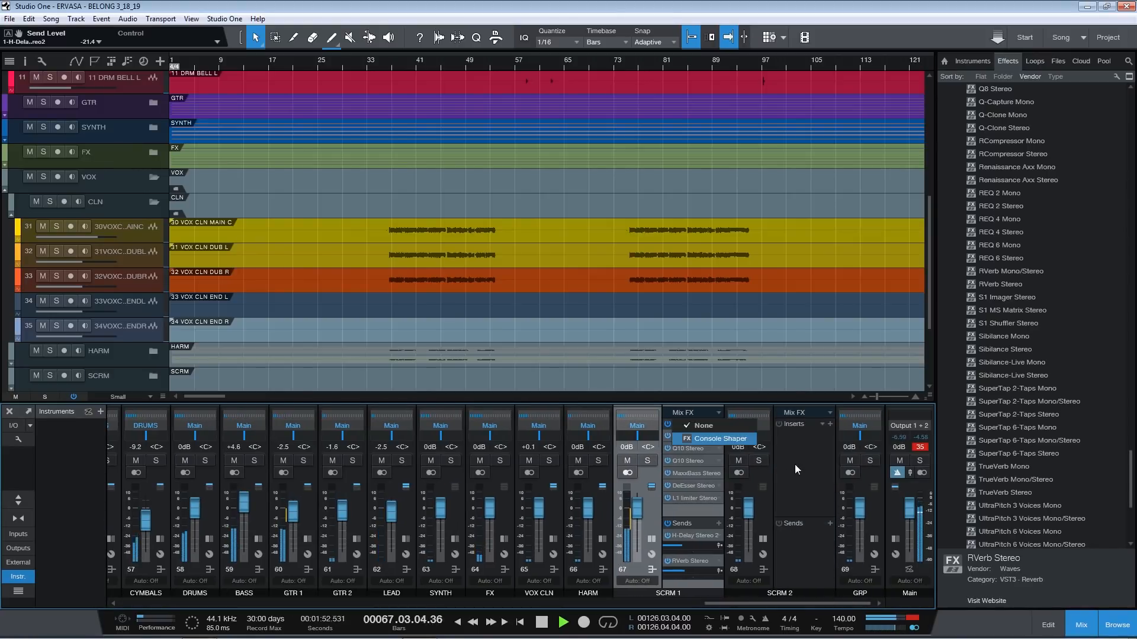
pyautogui.click(732, 422)
pyautogui.moveTo(678, 424); pyautogui.dragTo(798, 456)
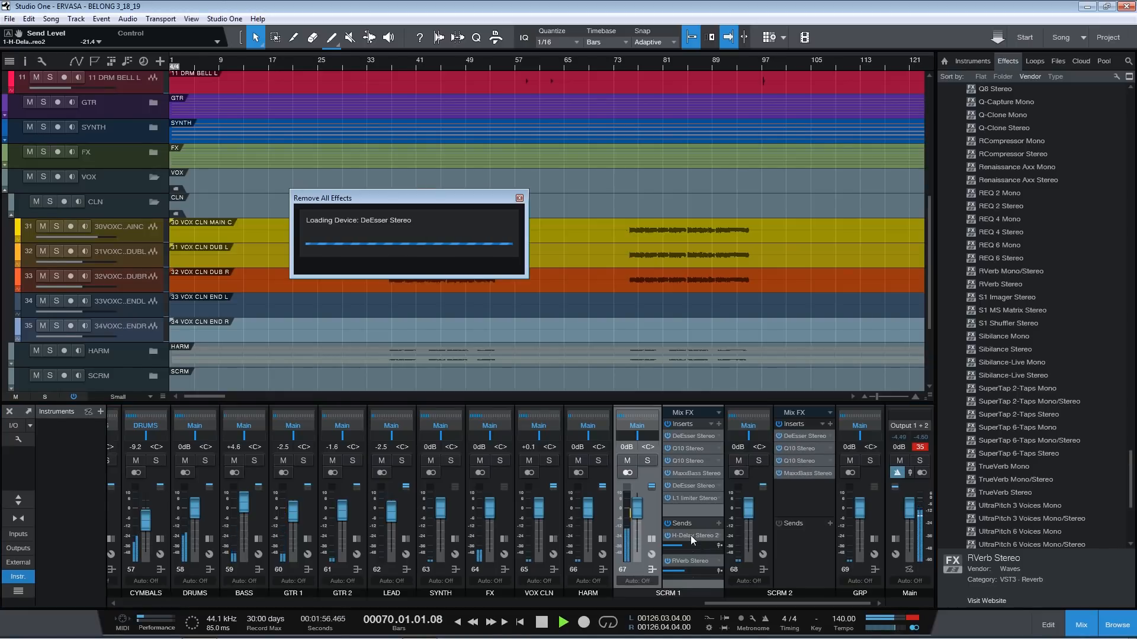
pyautogui.moveTo(690, 536); pyautogui.dragTo(783, 546)
pyautogui.moveTo(691, 561); pyautogui.dragTo(799, 560)
# - Collapse the SCRM 1 and SCRM 2 channels, hide the browser and save the song
pyautogui.click(751, 510)
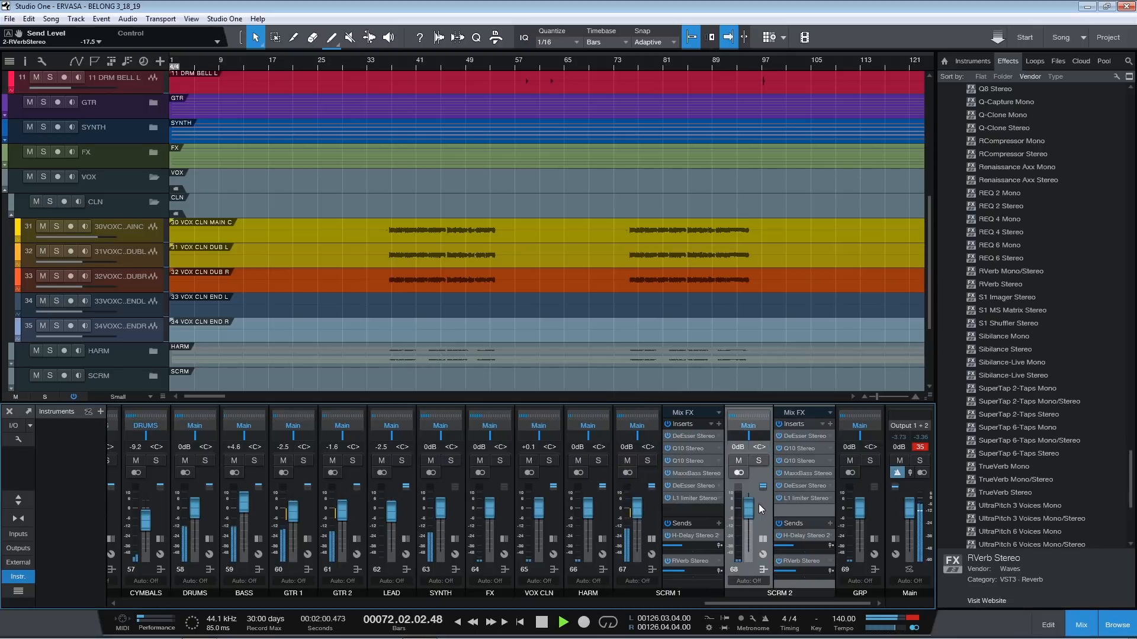
pyautogui.doubleClick(658, 513)
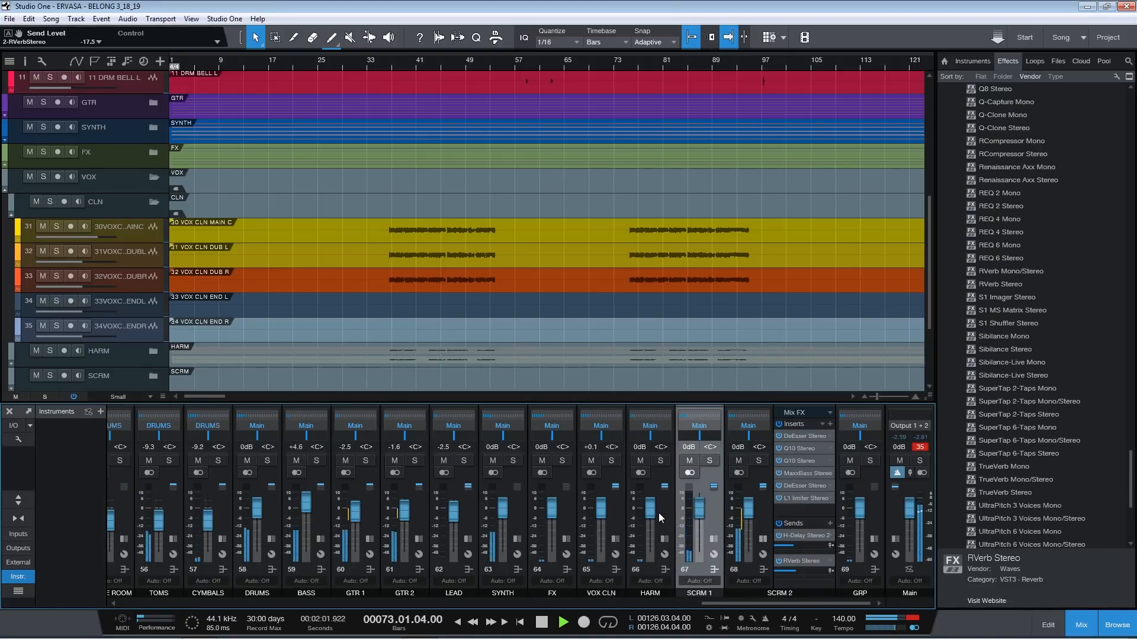
pyautogui.doubleClick(764, 510)
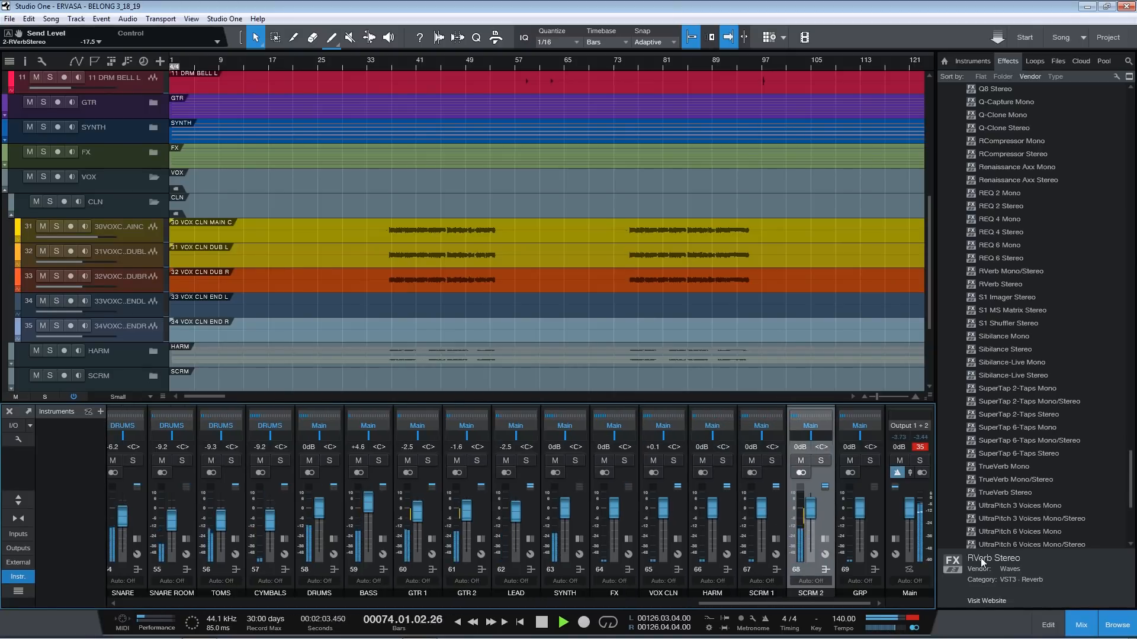
pyautogui.click(1117, 626)
pyautogui.hotkey('ctrl', 's')
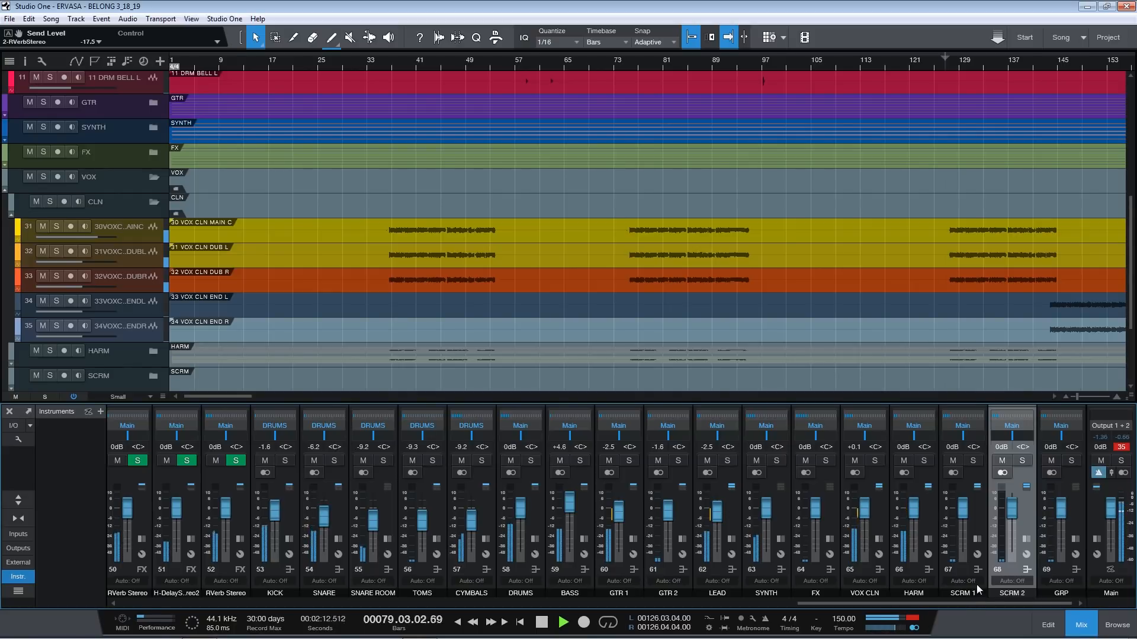
# - Examine the main output's frequency balance in the Spectrum Meter during playback and collapse the main channel
pyautogui.click(1100, 511)
pyautogui.click(1095, 531)
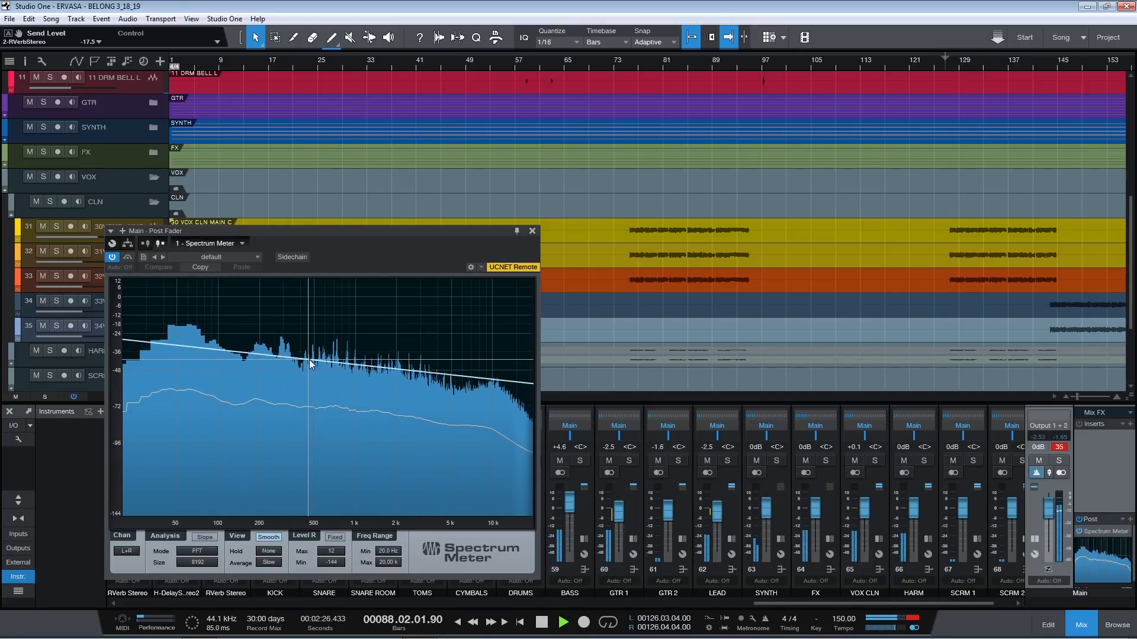
pyautogui.click(531, 231)
pyautogui.moveTo(927, 601); pyautogui.dragTo(990, 594)
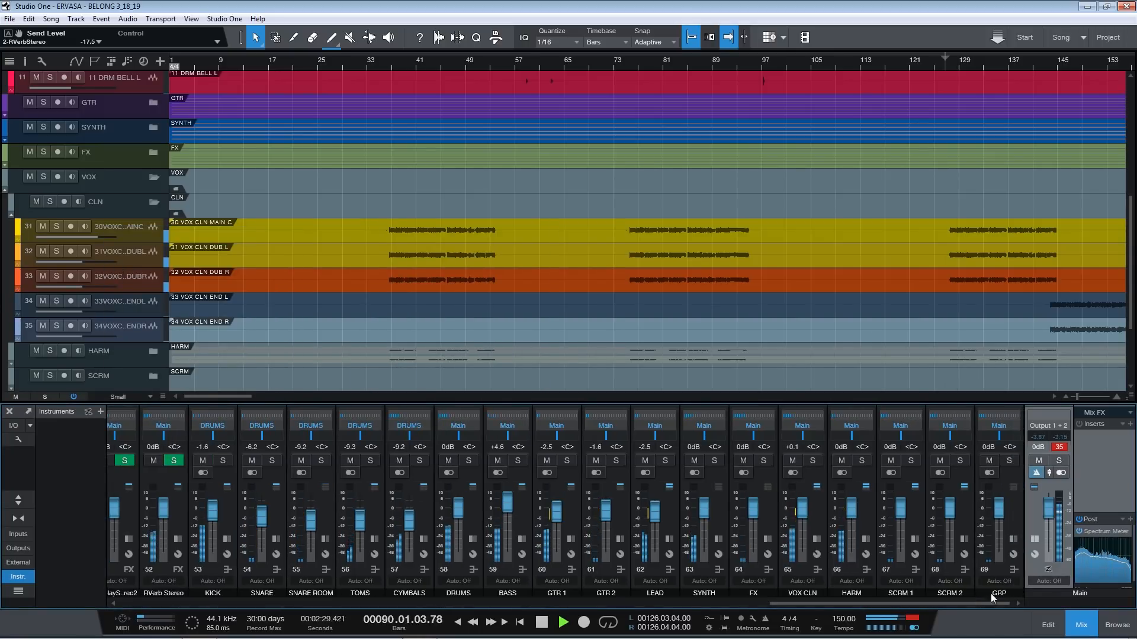
pyautogui.doubleClick(1034, 502)
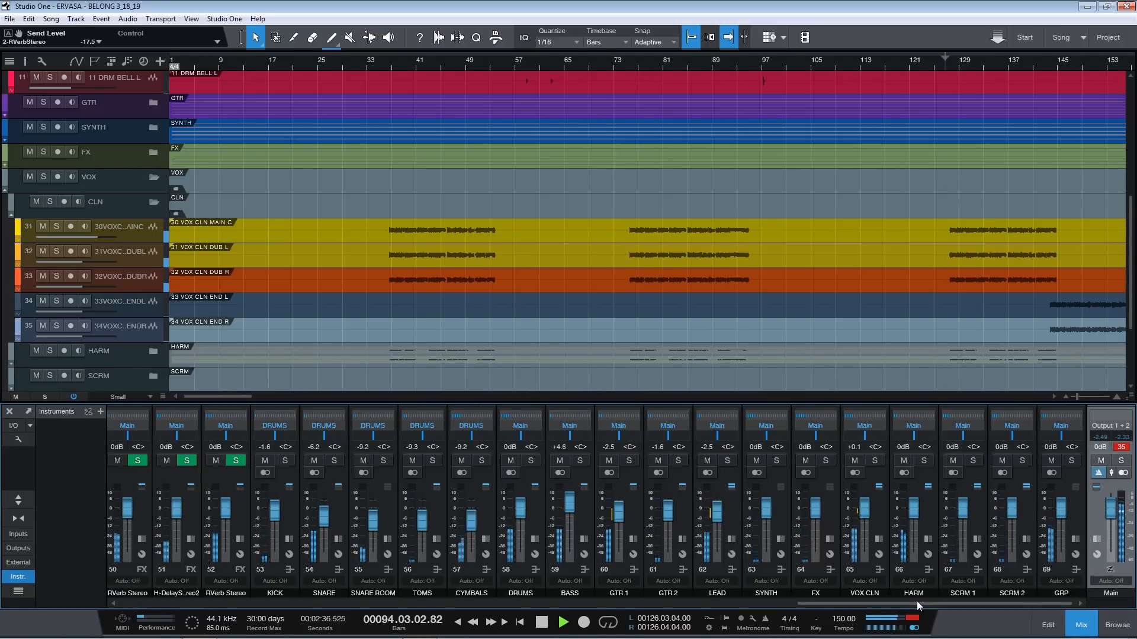
# - Save the song, replay from about bar 75 and set GTR 1 to -1.2 dB, GTR 2 to -0.8 dB and BASS to +5.4 dB
pyautogui.press('space')
pyautogui.hotkey('ctrl', 's')
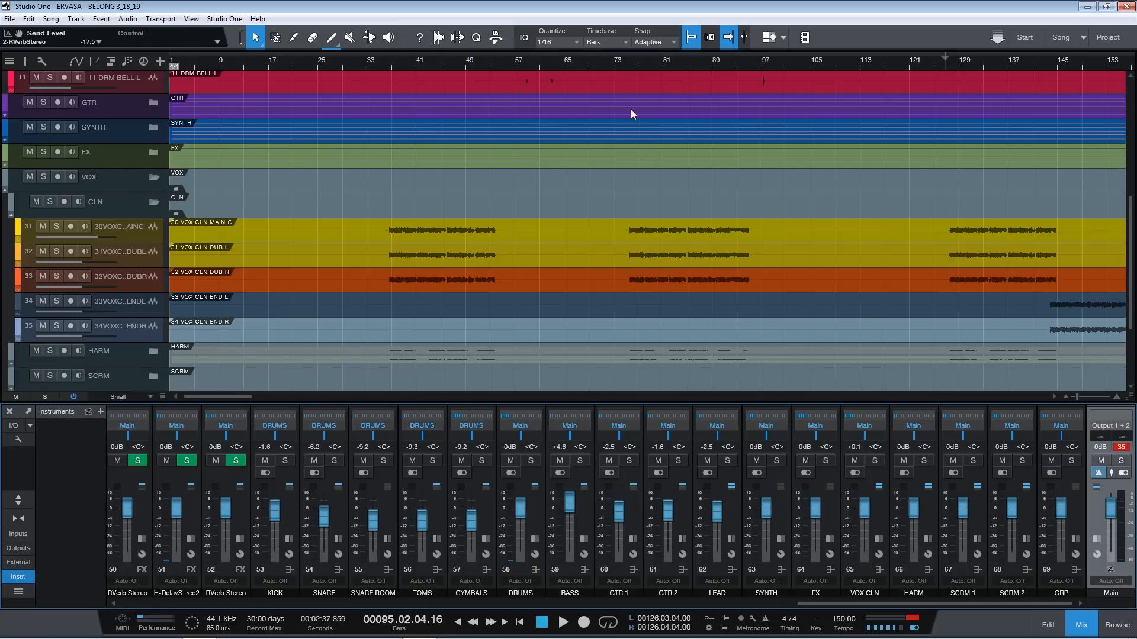
pyautogui.click(633, 69)
pyautogui.press('space')
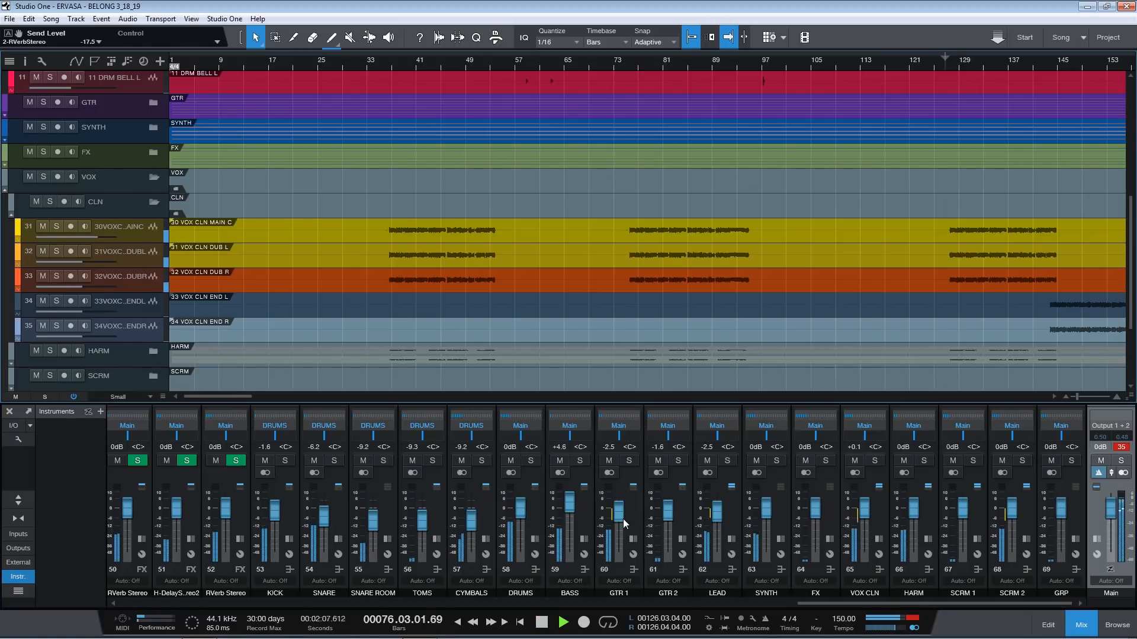
pyautogui.moveTo(622, 522); pyautogui.dragTo(620, 519)
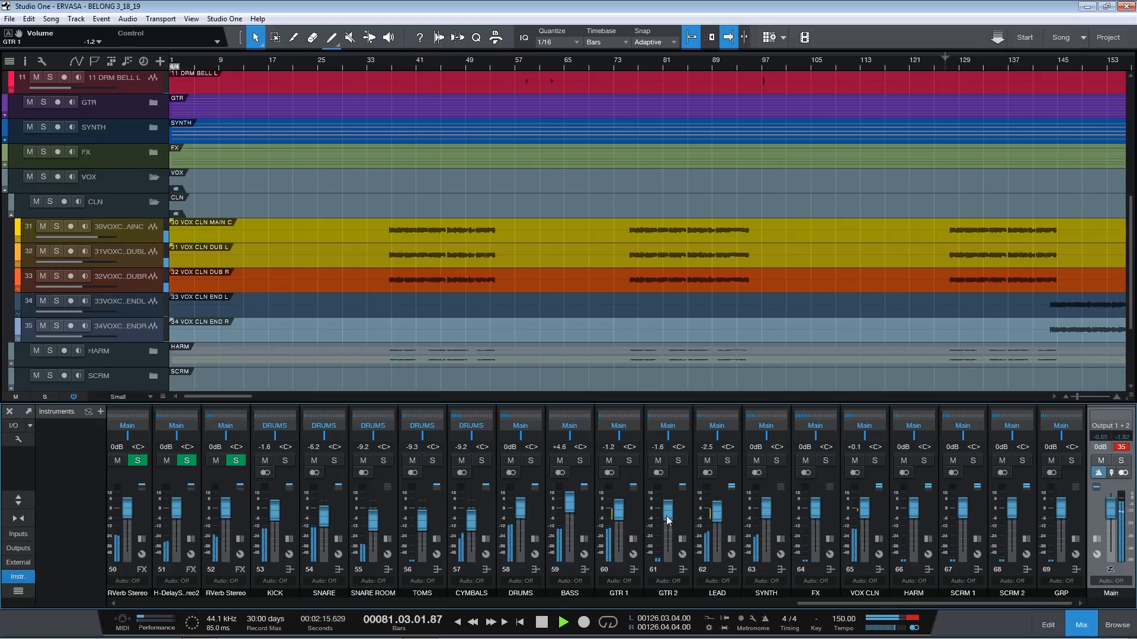
pyautogui.moveTo(666, 516); pyautogui.dragTo(666, 515)
pyautogui.moveTo(570, 510); pyautogui.dragTo(570, 509)
# - Mute the VOX CLN and HARM buses during playback
pyautogui.click(854, 461)
pyautogui.click(903, 460)
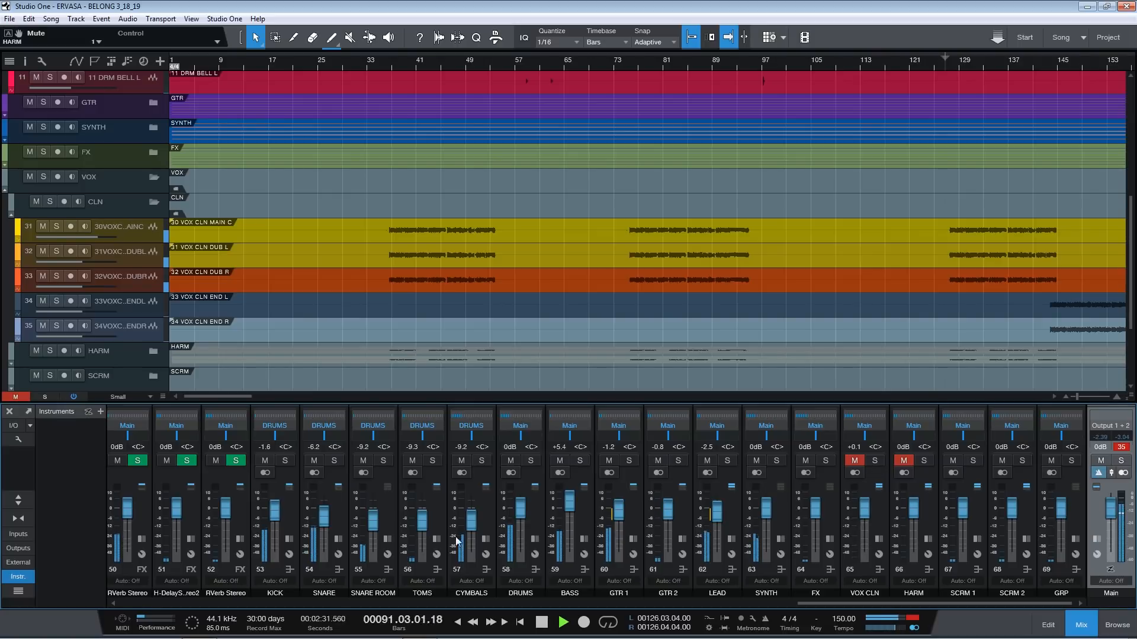
# - Raise the CYMBALS bus to -5.0 dB during playback
pyautogui.moveTo(470, 523); pyautogui.dragTo(470, 519)
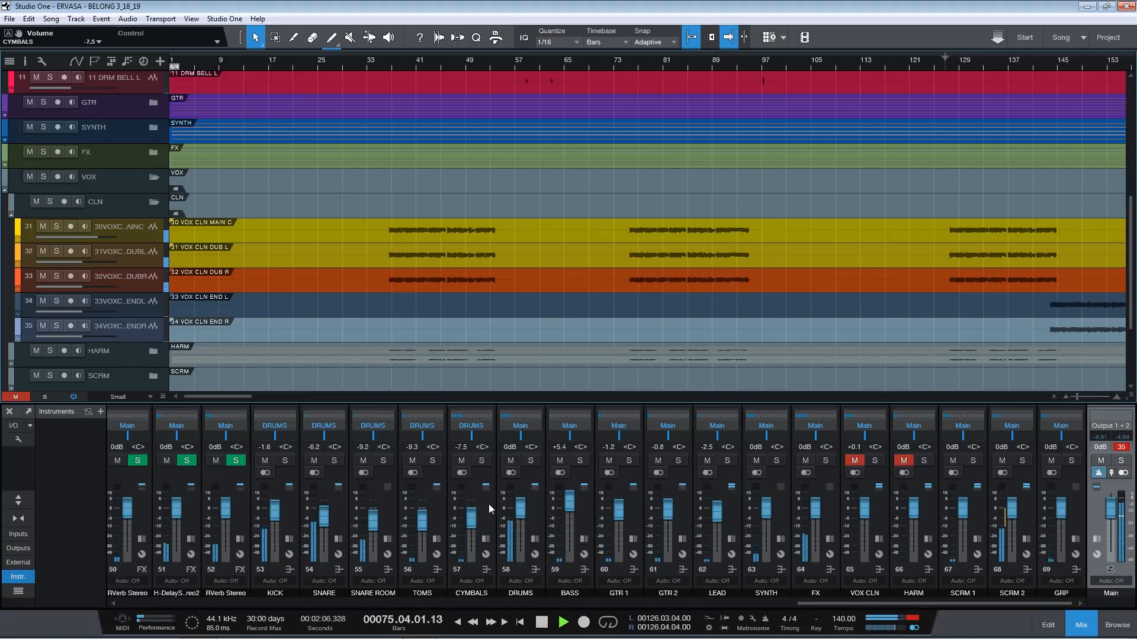
pyautogui.moveTo(472, 523); pyautogui.dragTo(472, 520)
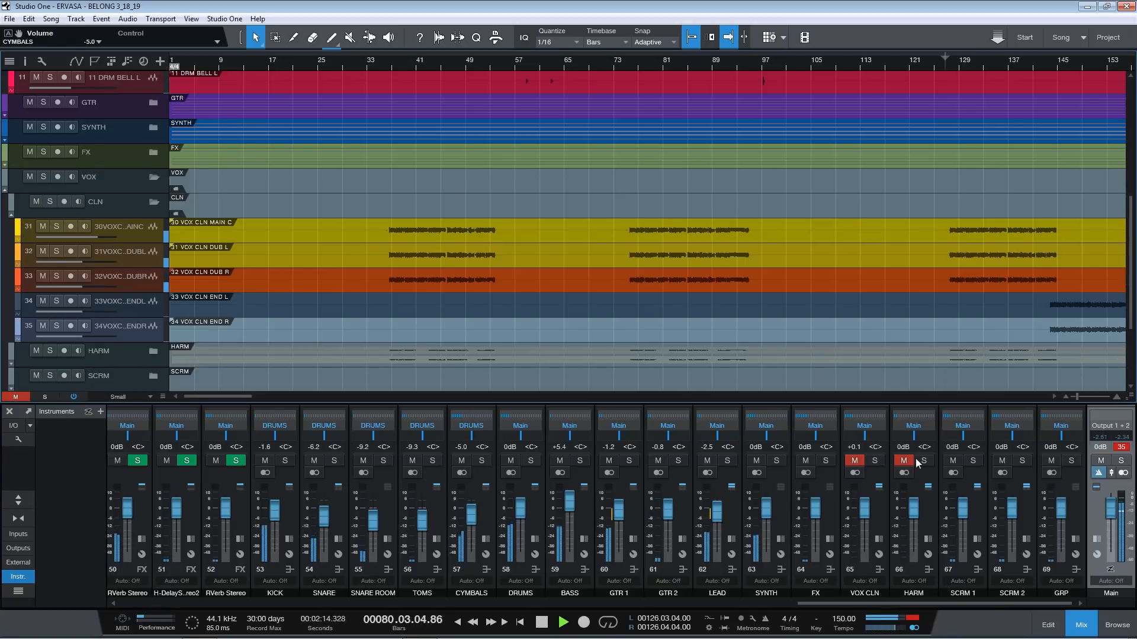
# - Unmute the VOX CLN and HARM buses and save the song
pyautogui.click(855, 460)
pyautogui.click(904, 460)
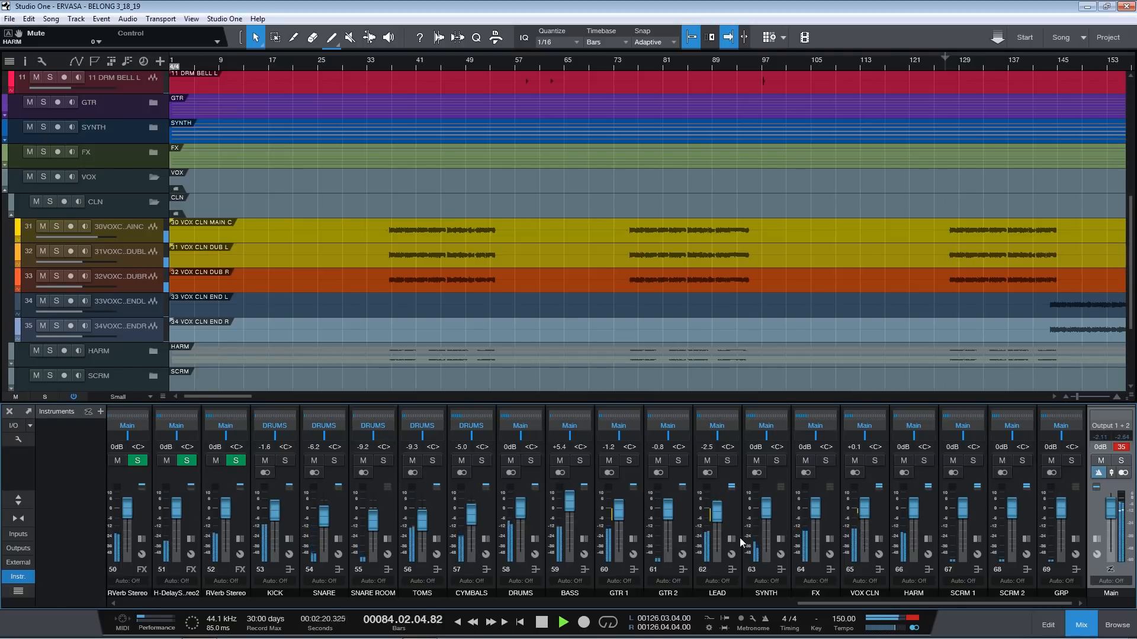
pyautogui.hotkey('ctrl', 's')
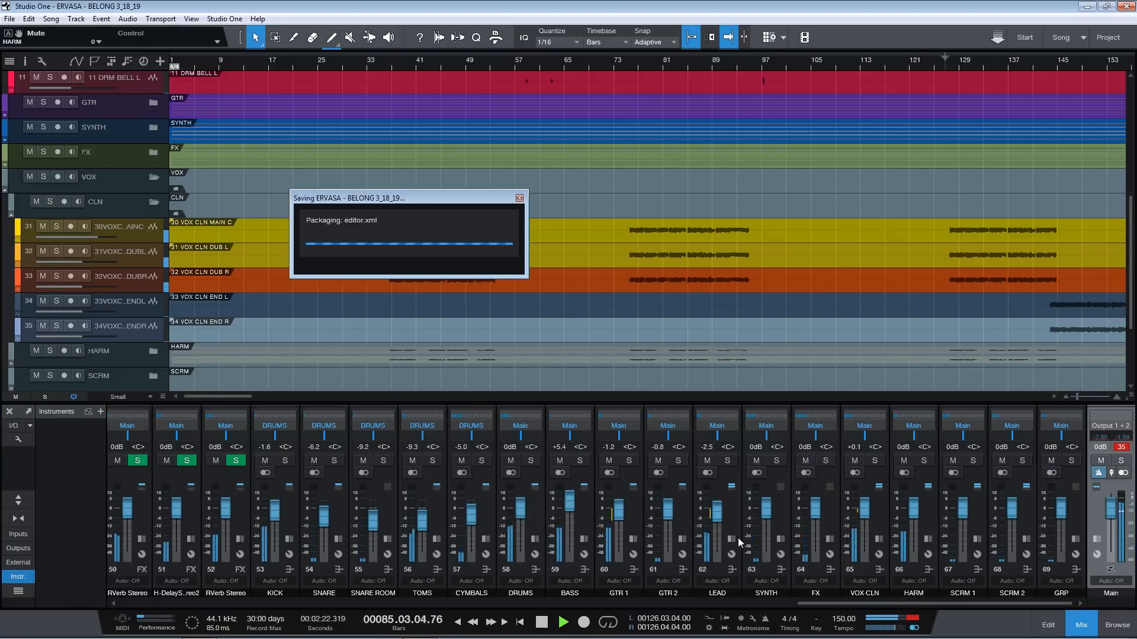
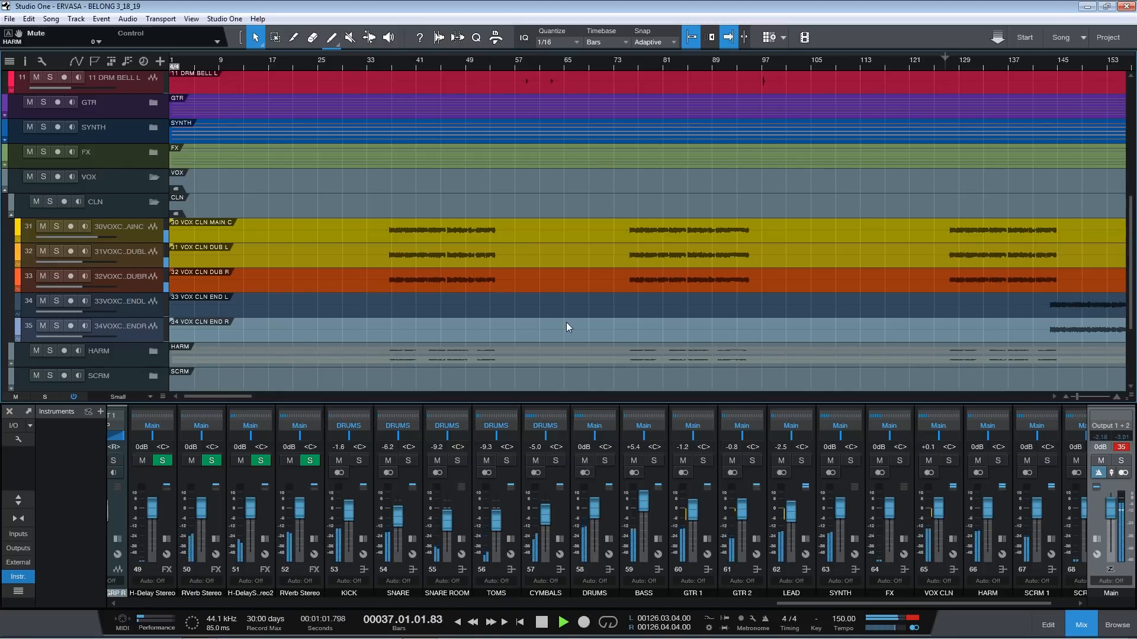
# - Lower VOX CLN to -1.9 dB and HARM to -2.1 dB together during playback and save the song
pyautogui.click(1123, 473)
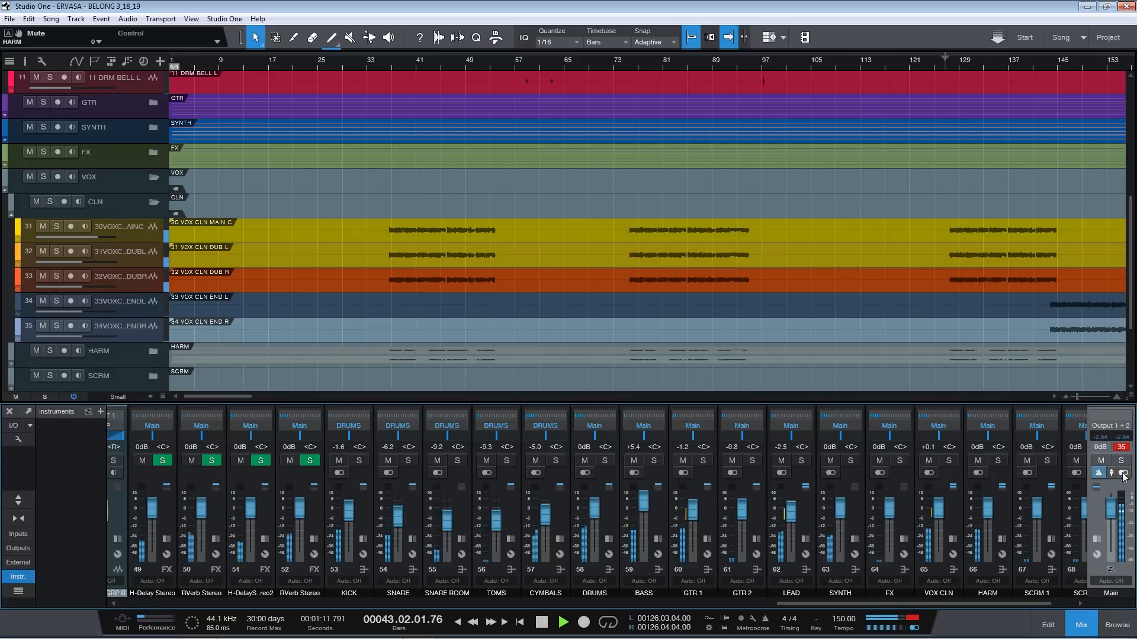
pyautogui.click(953, 525)
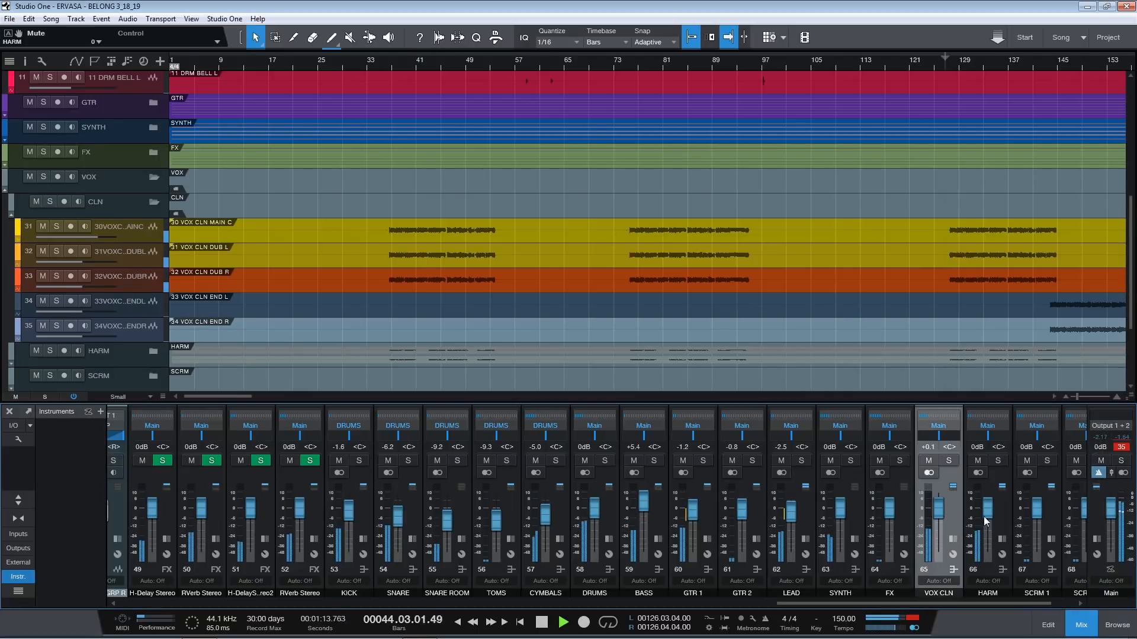
pyautogui.keyDown('shift'); pyautogui.click(997, 514); pyautogui.keyUp('shift')
pyautogui.moveTo(989, 513); pyautogui.dragTo(990, 516)
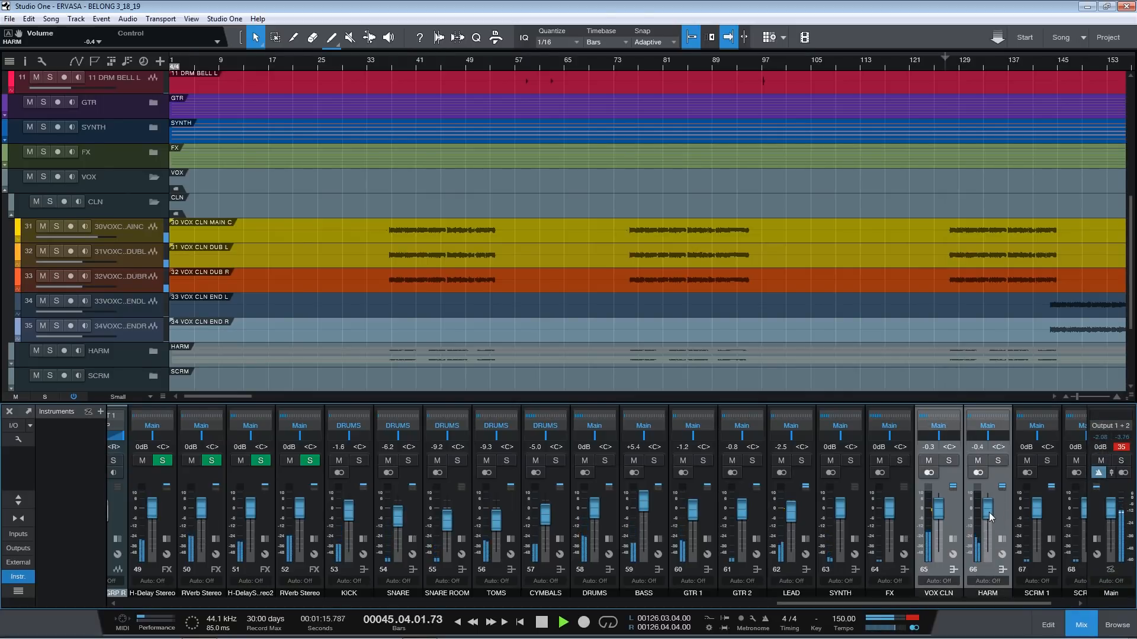
pyautogui.scroll(-3, 989, 516)
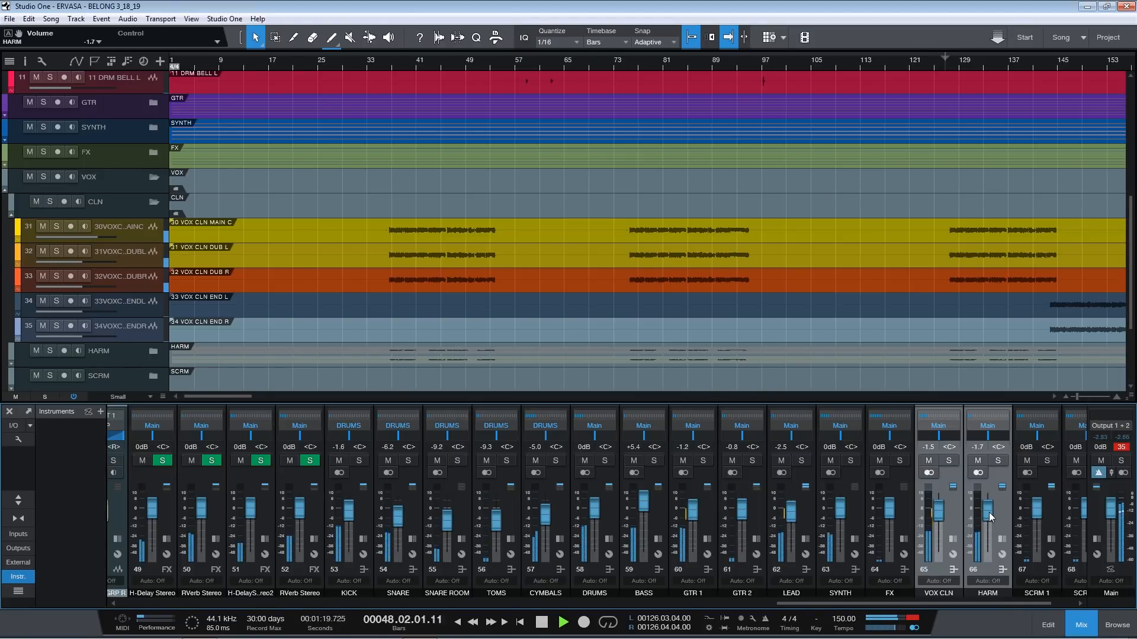
pyautogui.scroll(-1, 990, 516)
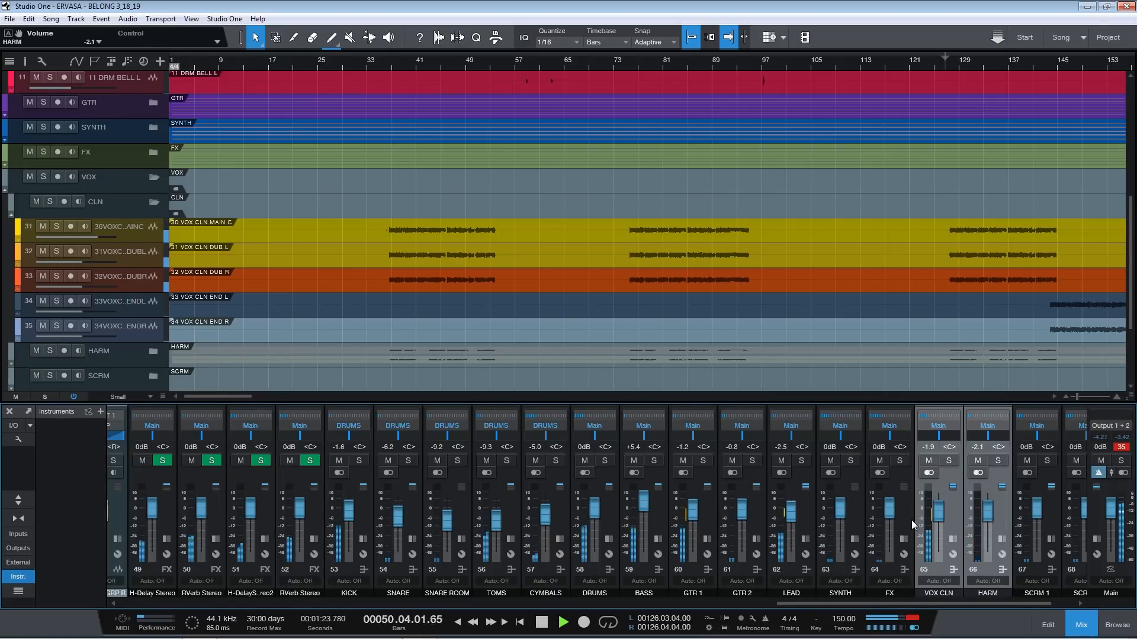
pyautogui.hotkey('ctrl', 's')
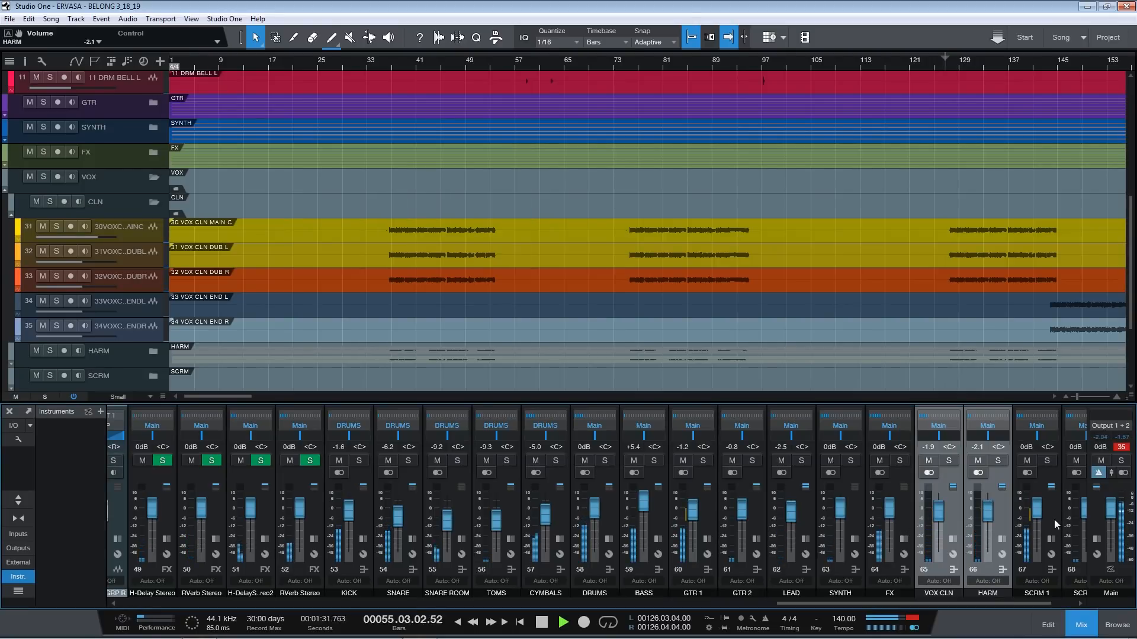
# - Lower only the SCRM 1 and SCRM 2 buses together to -1.3 dB
pyautogui.moveTo(1025, 603); pyautogui.dragTo(1046, 603)
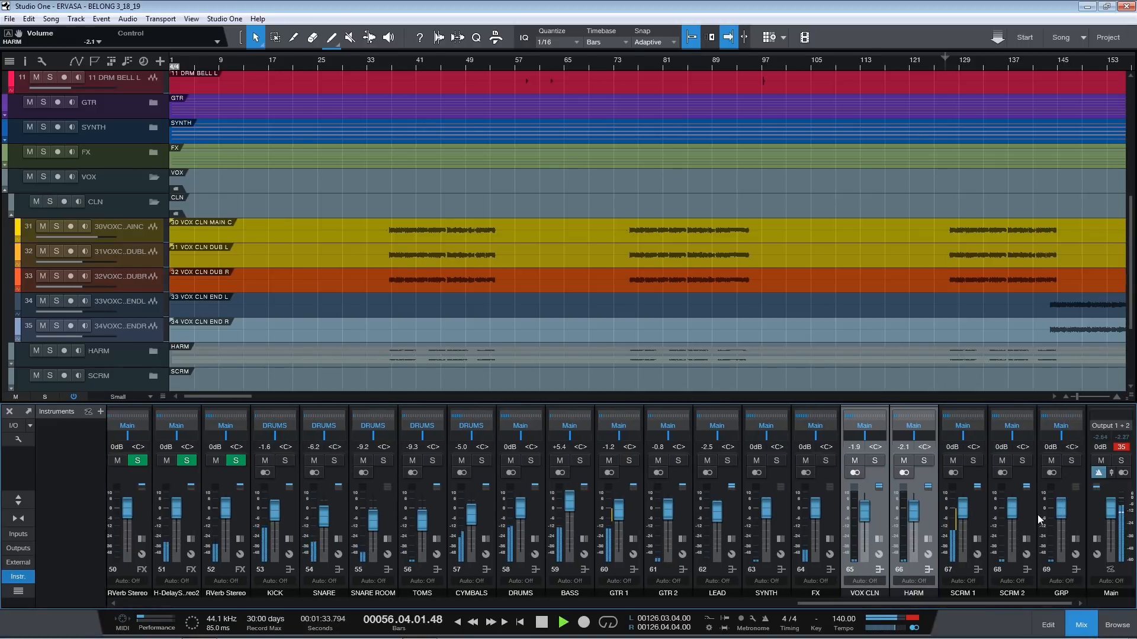
pyautogui.moveTo(1007, 507); pyautogui.dragTo(1007, 510)
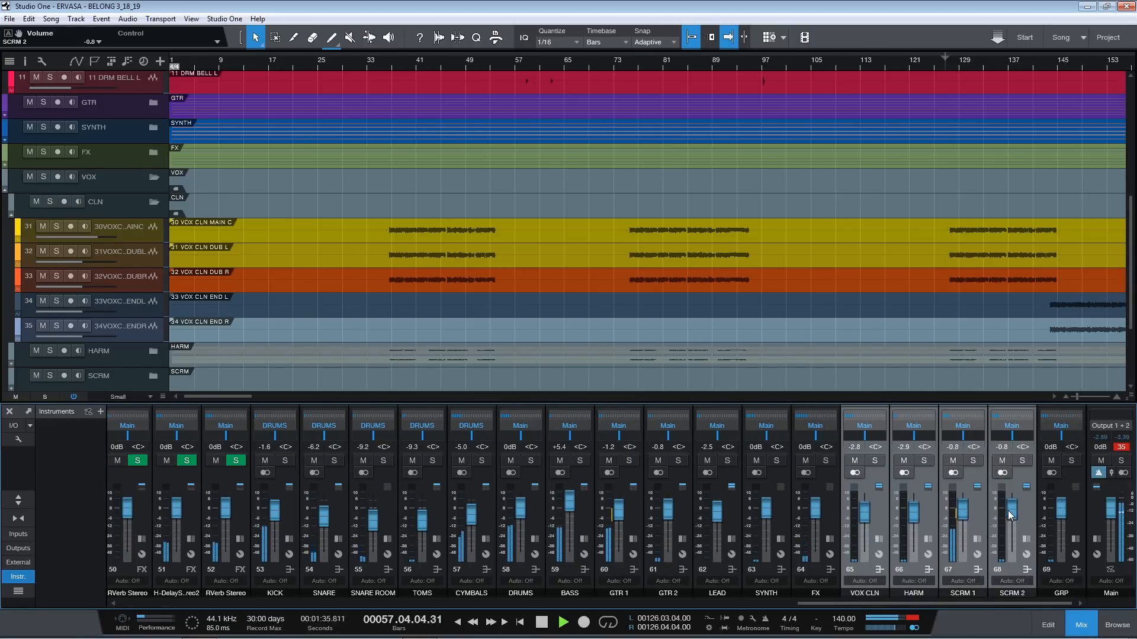
pyautogui.hotkey('ctrl', 'z')
pyautogui.click(1026, 516)
pyautogui.keyDown('shift'); pyautogui.click(979, 517); pyautogui.keyUp('shift')
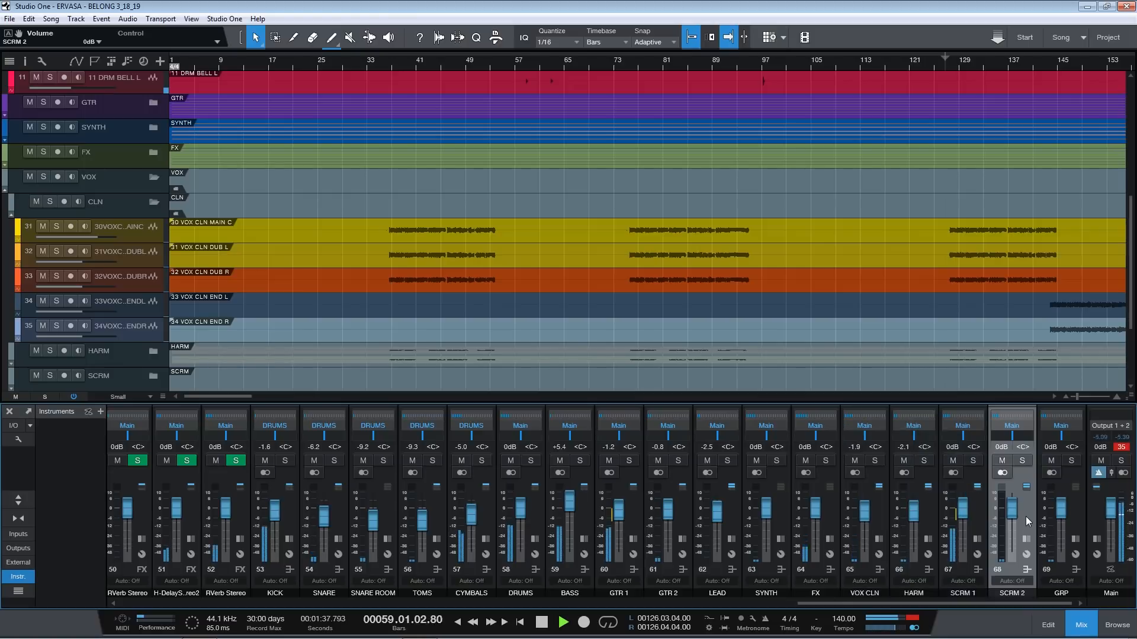
pyautogui.moveTo(960, 509); pyautogui.dragTo(962, 513)
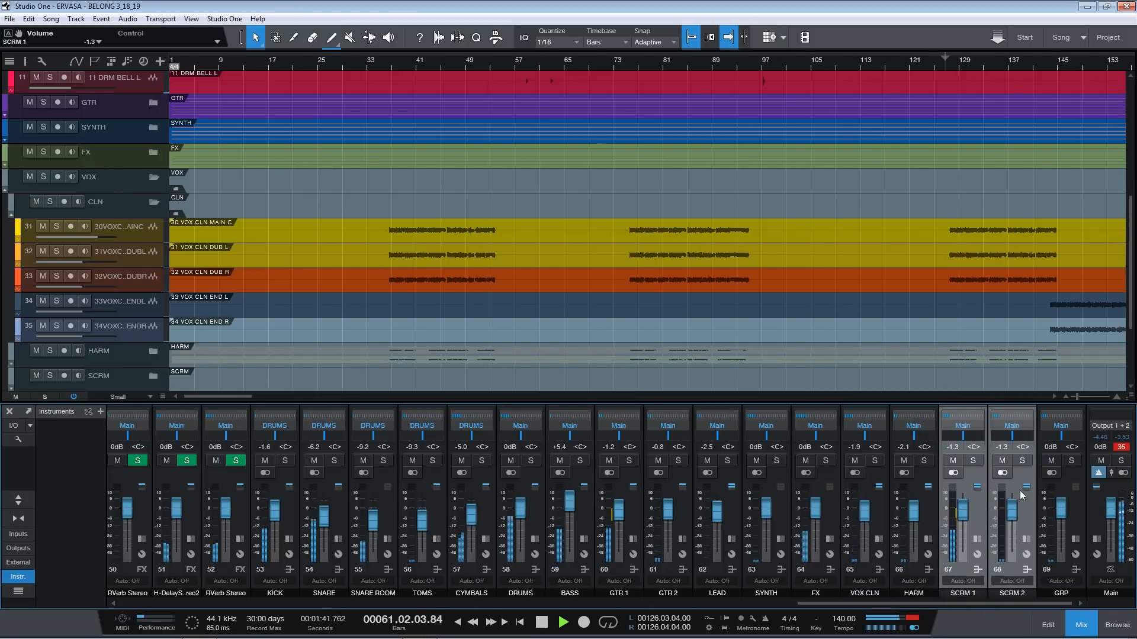
# - Compare the main output in mono and stereo during playback, replaying from about bar 36
pyautogui.click(1123, 472)
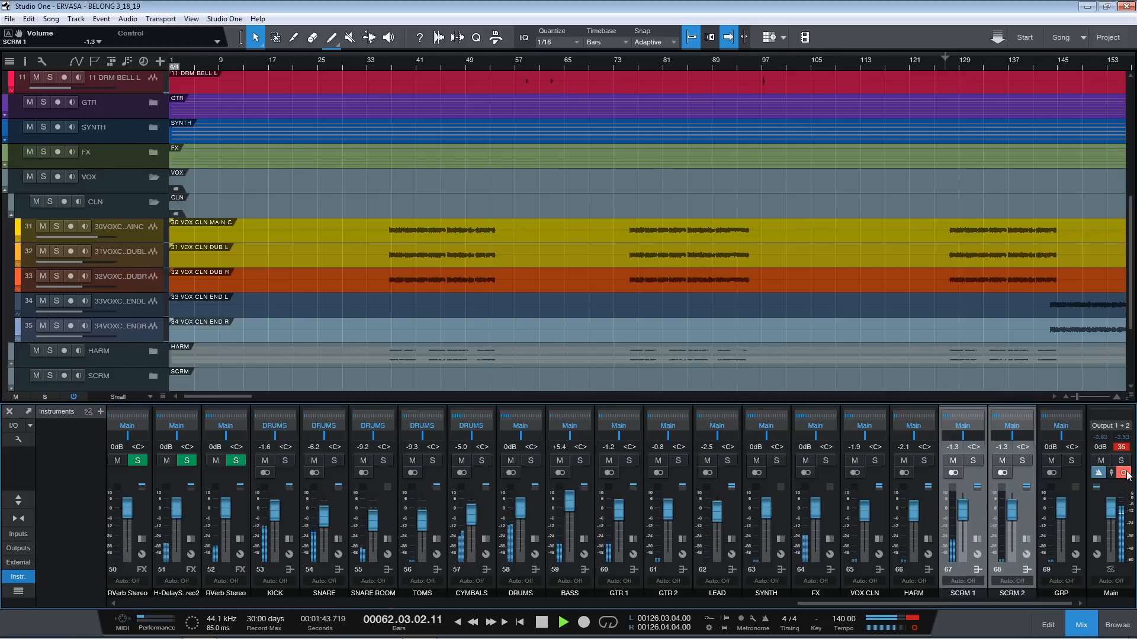
pyautogui.click(1123, 473)
pyautogui.press('space')
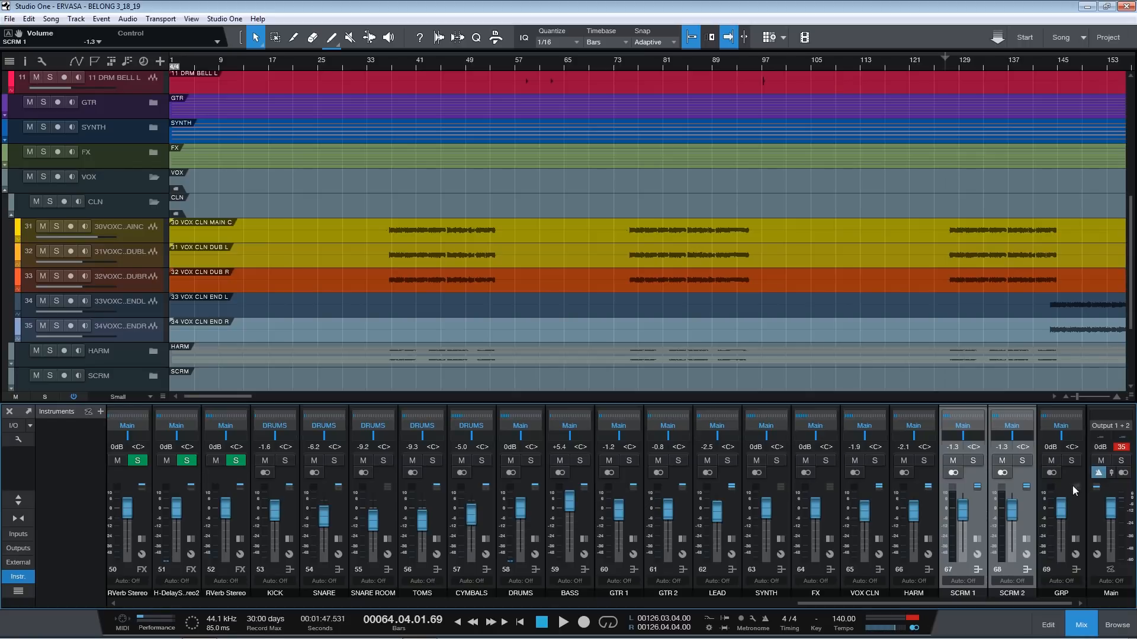
pyautogui.press('space')
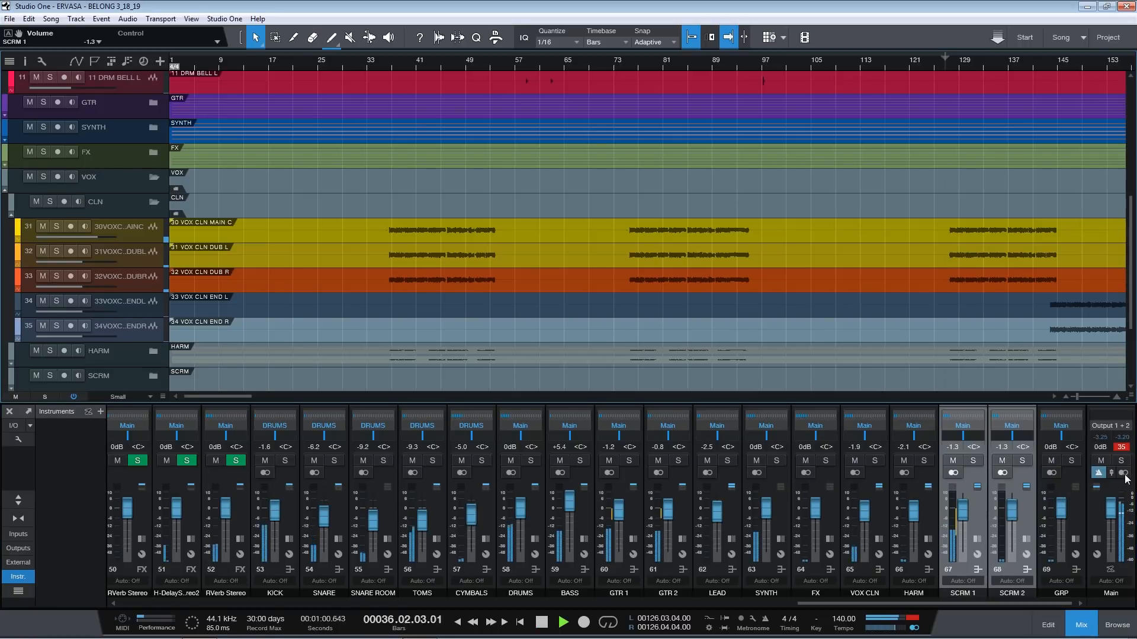
pyautogui.click(1124, 474)
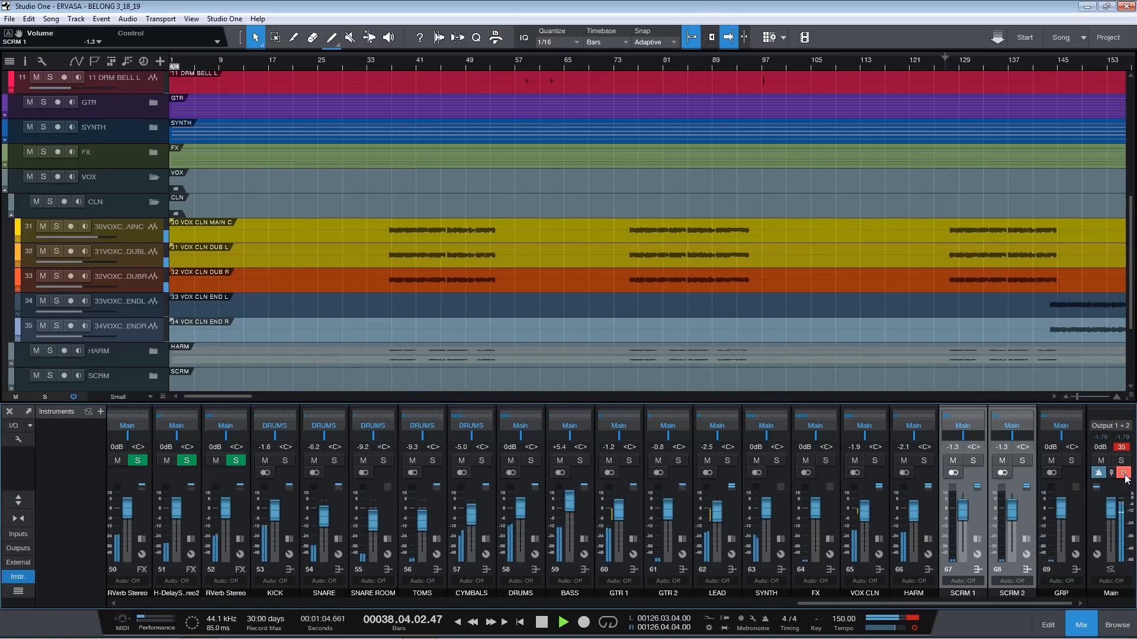
pyautogui.click(1124, 474)
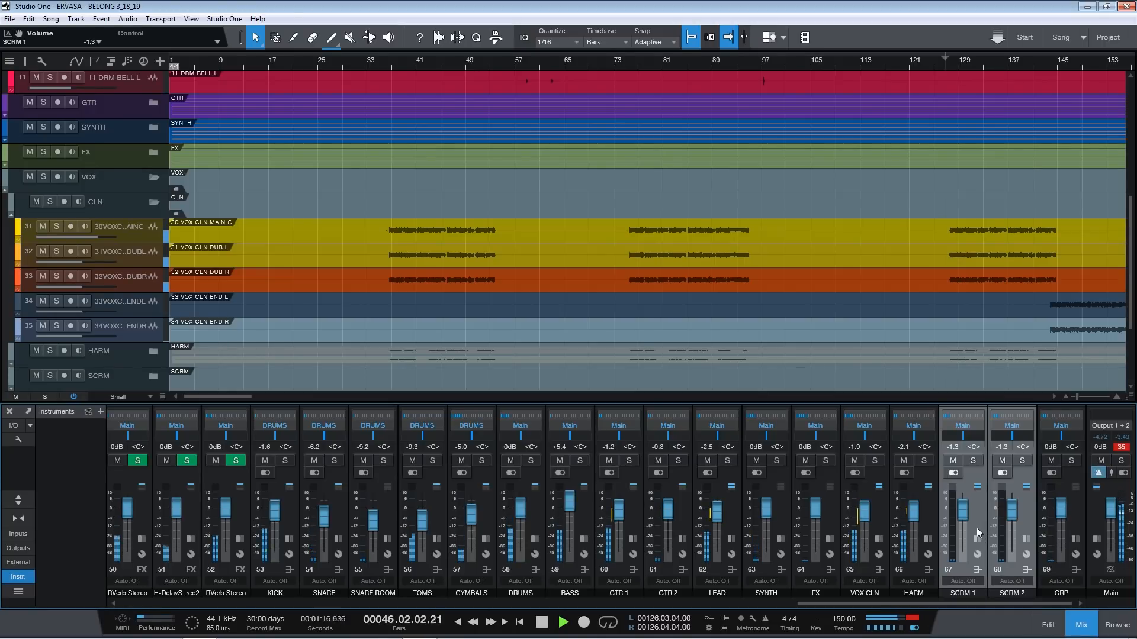
pyautogui.press('space')
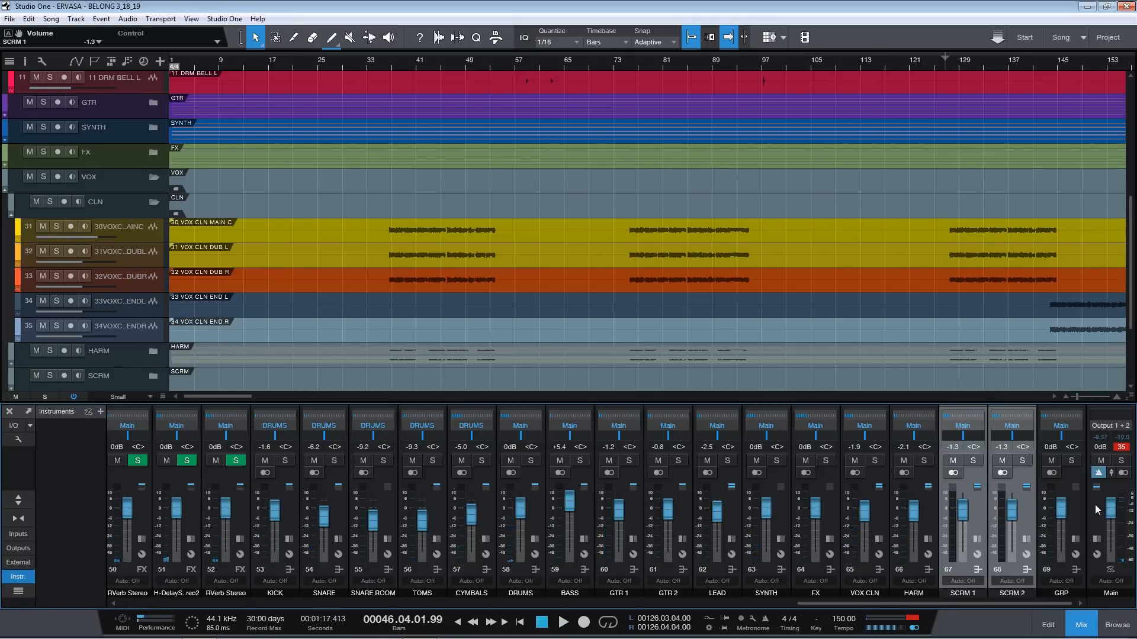
# - Expand the main output channel and insert the Joey Sturgis Tones JW BG-Mix effect on it from the effects browser
pyautogui.click(1095, 505)
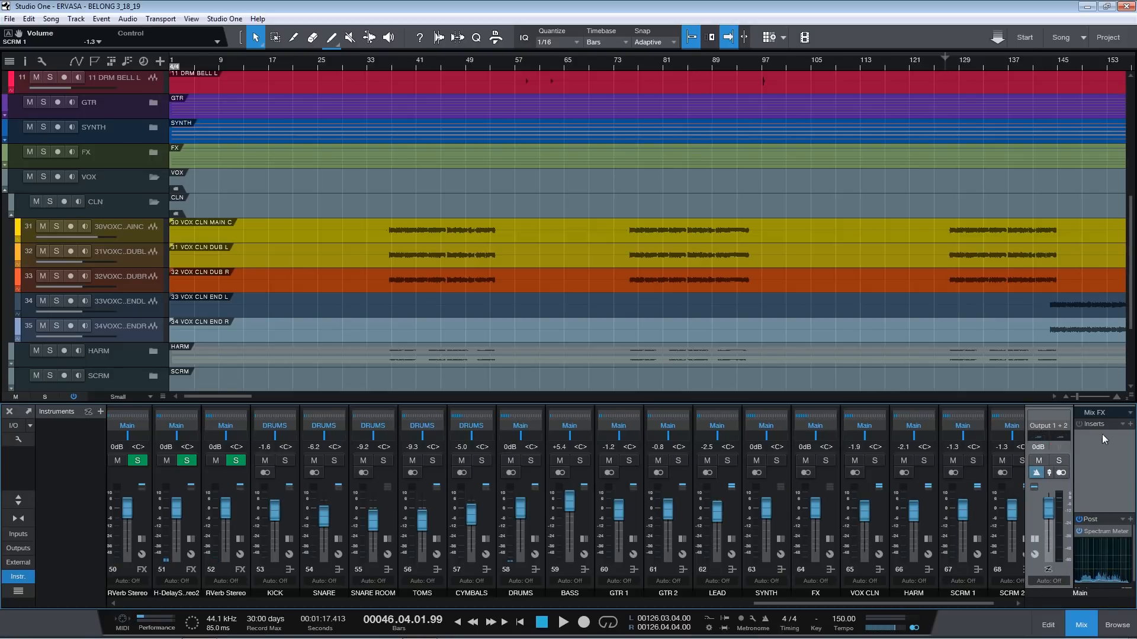
pyautogui.press('F5')
pyautogui.scroll(9, 1031, 315)
pyautogui.click(955, 102)
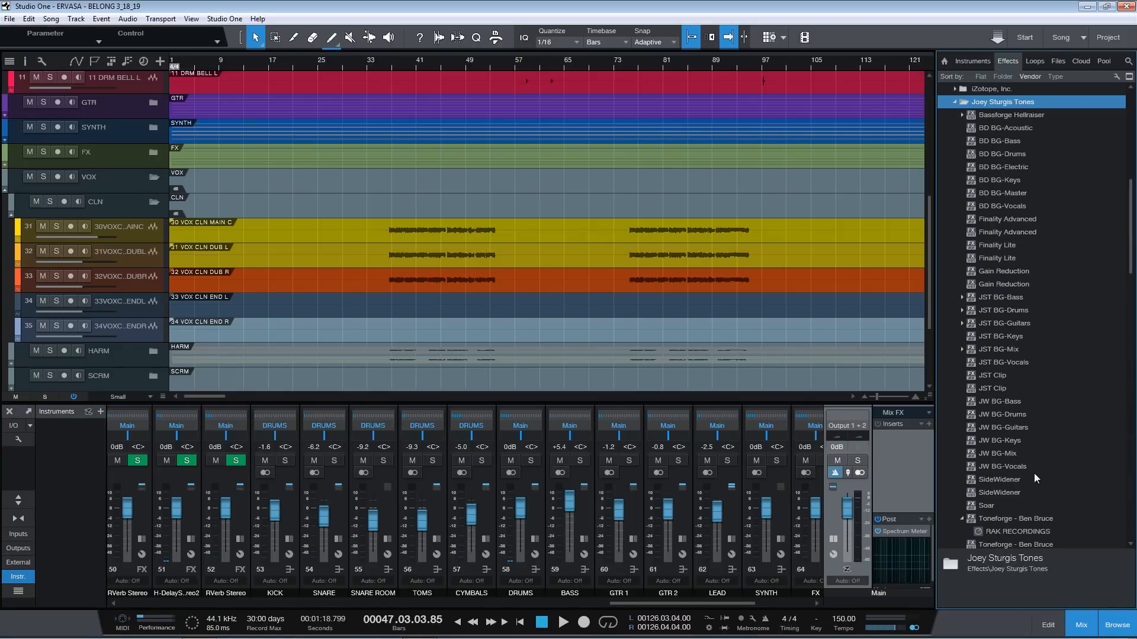
pyautogui.moveTo(1027, 452); pyautogui.dragTo(888, 450)
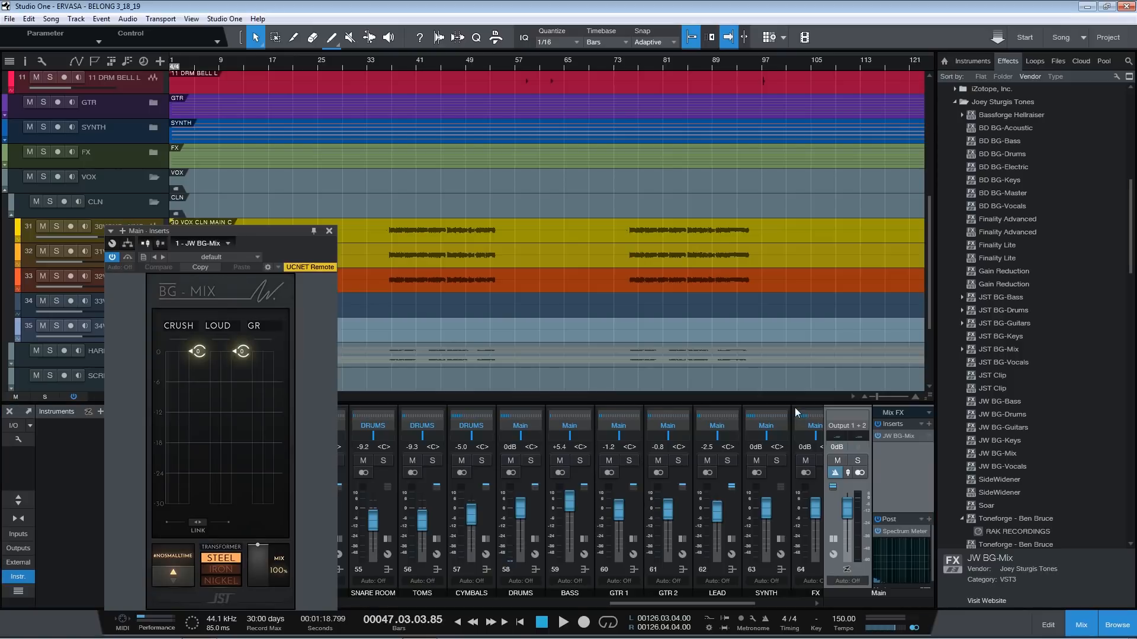
# - Set the BG-Mix transformer to Nickel and start playback from bar 36
pyautogui.moveTo(258, 243); pyautogui.dragTo(356, 138)
pyautogui.click(279, 482)
pyautogui.click(388, 65)
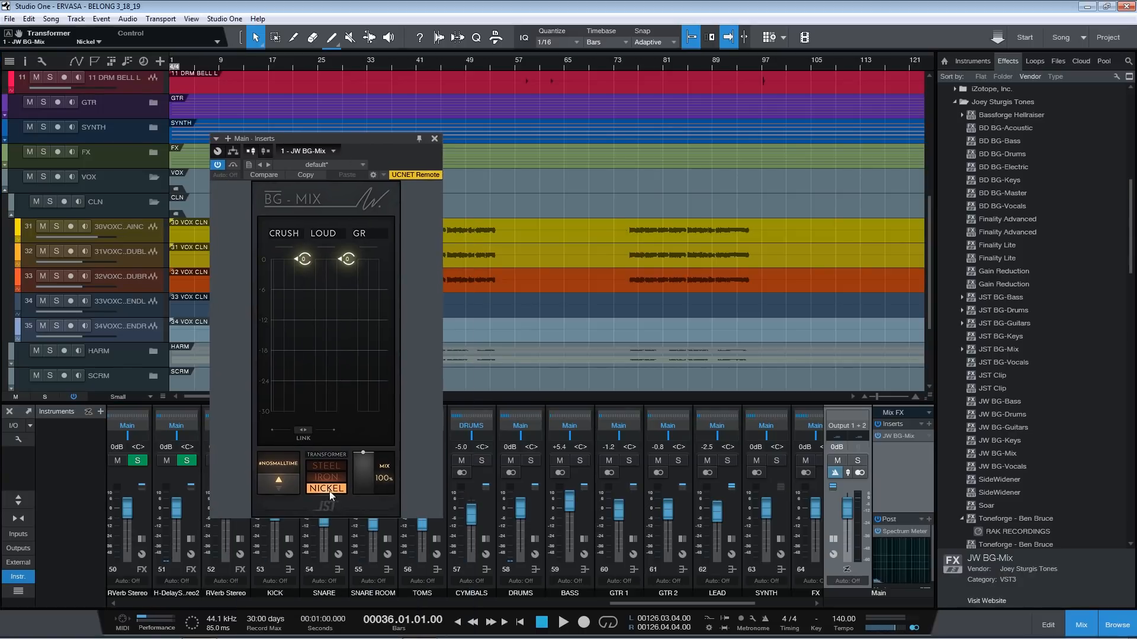
pyautogui.press('space')
# - Adjust BG-Mix with Crush at -17.60 dB and Loud at about -5 dB, and close the plug-in
pyautogui.click(304, 431)
pyautogui.moveTo(305, 259); pyautogui.dragTo(304, 357)
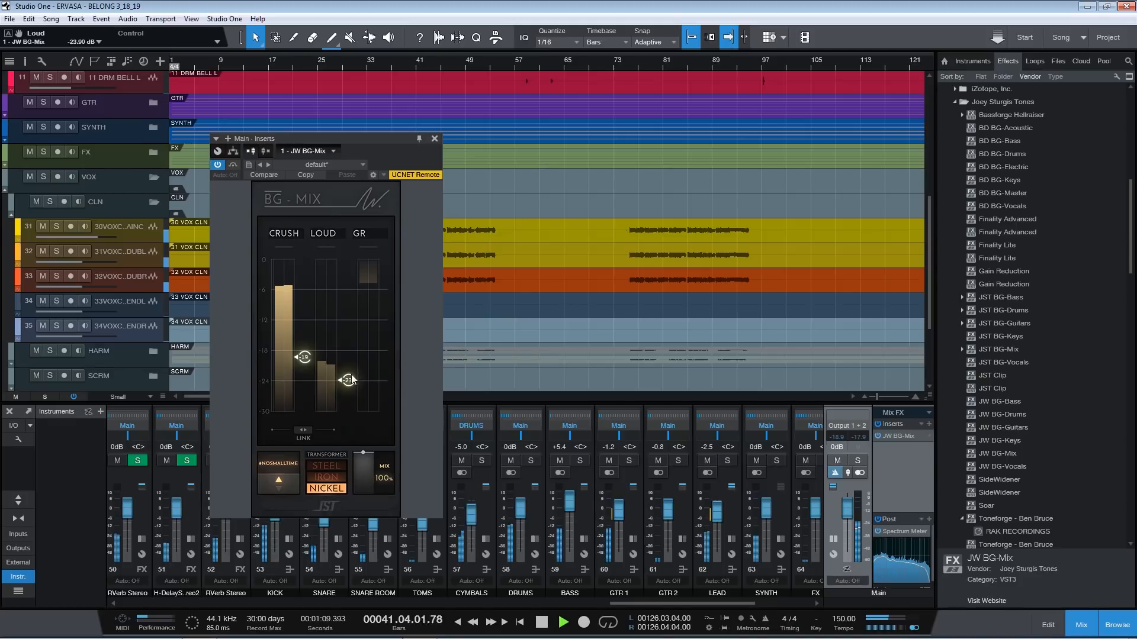
pyautogui.moveTo(348, 357); pyautogui.dragTo(350, 288)
pyautogui.moveTo(306, 363); pyautogui.dragTo(308, 354)
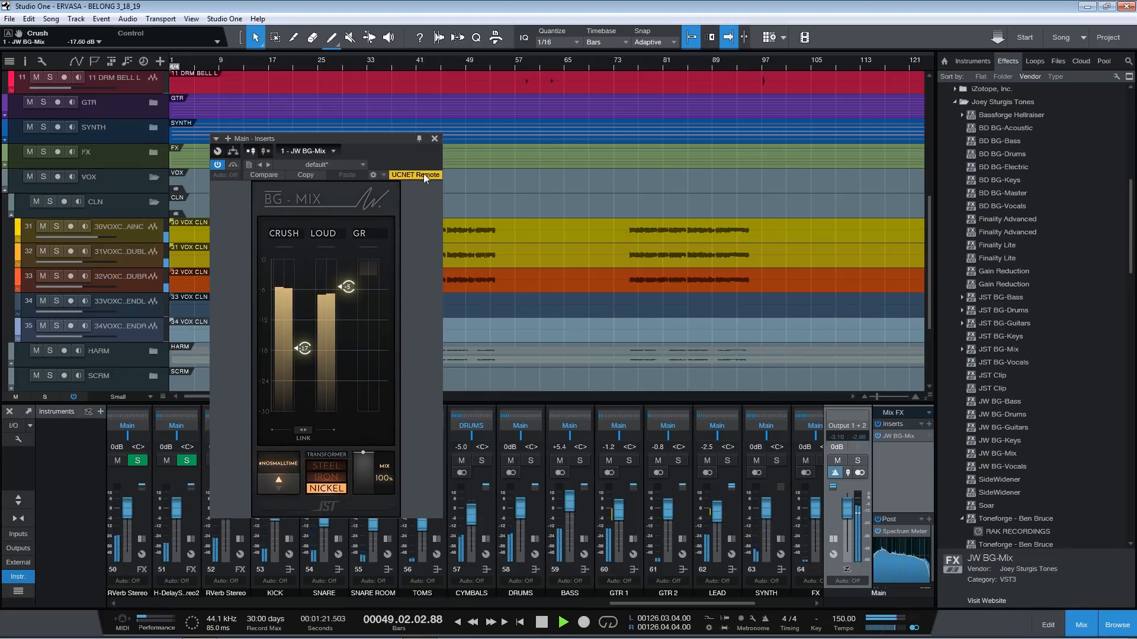
pyautogui.click(434, 139)
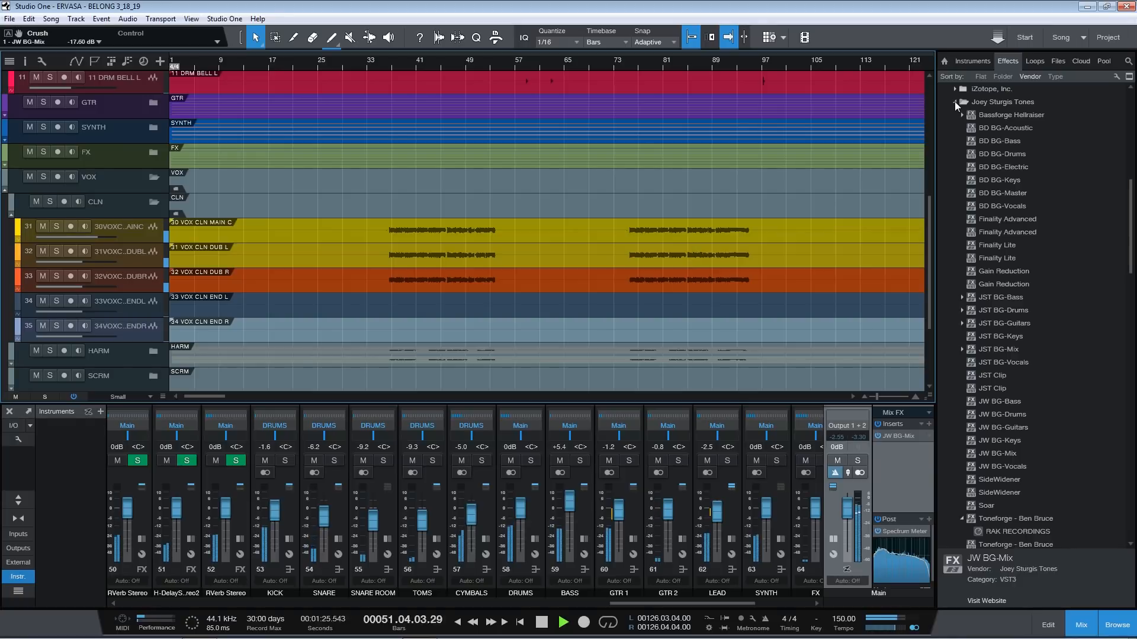
# - Examine the main output's frequency balance in the Spectrum Meter during playback and save the song
pyautogui.click(913, 531)
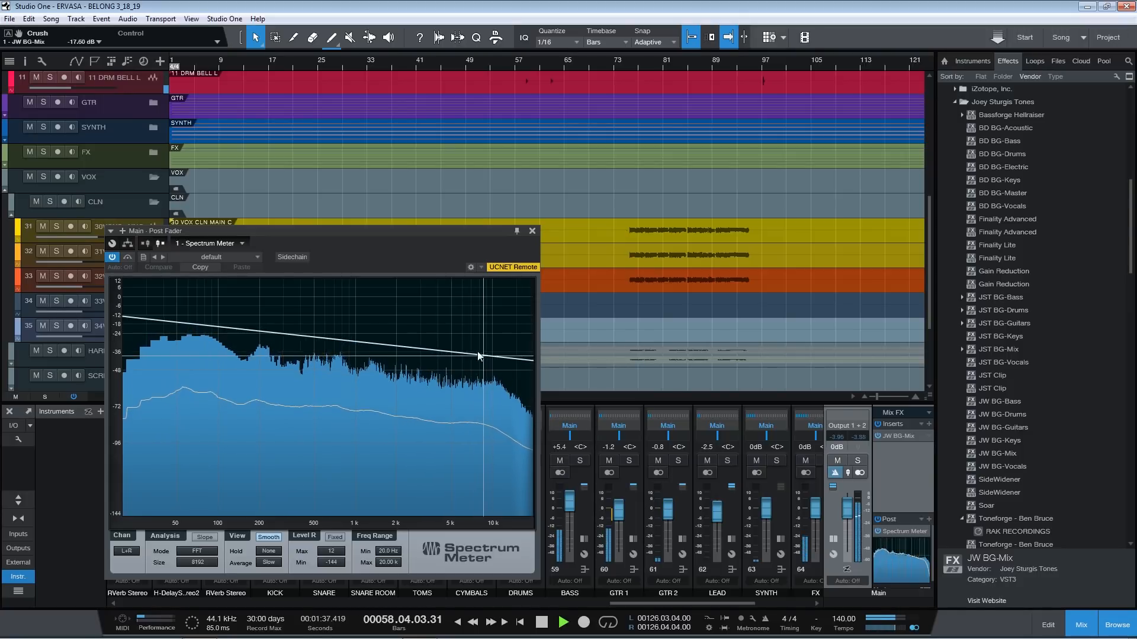
pyautogui.click(535, 232)
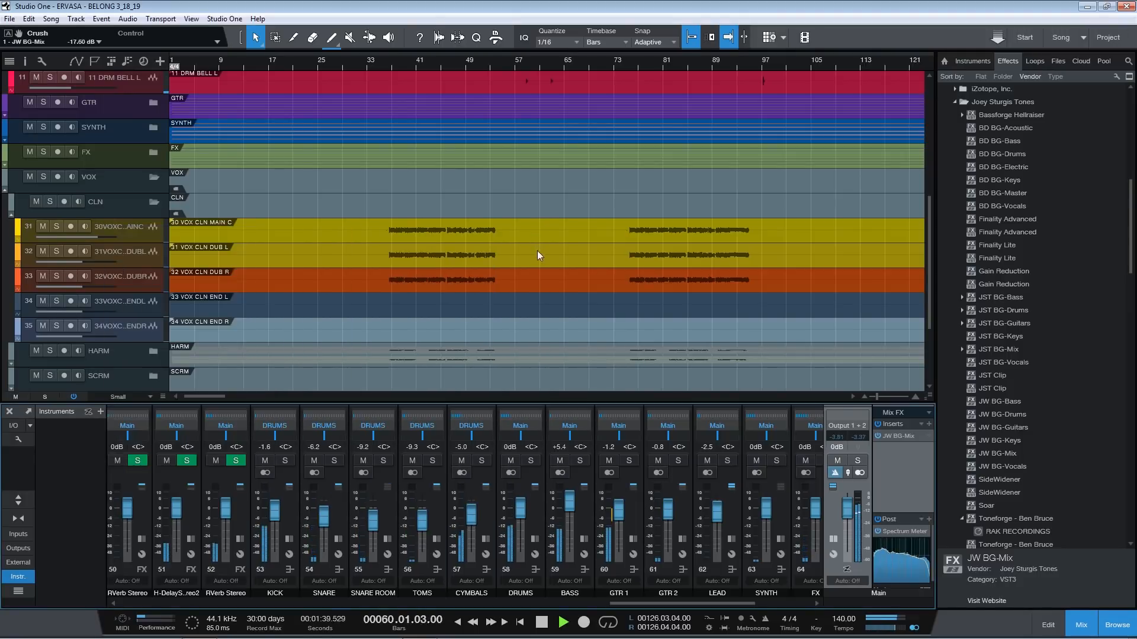
pyautogui.hotkey('ctrl', 's')
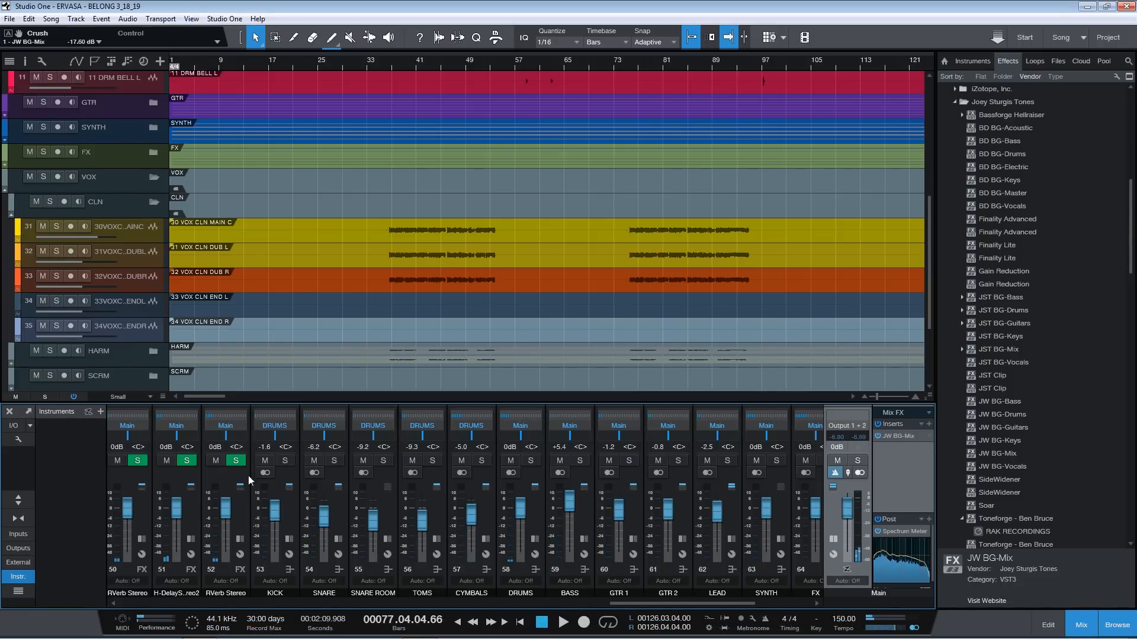
# - Open Windows Task Manager and view the running processes
pyautogui.hotkey('ctrl', 'shift', 'Escape')
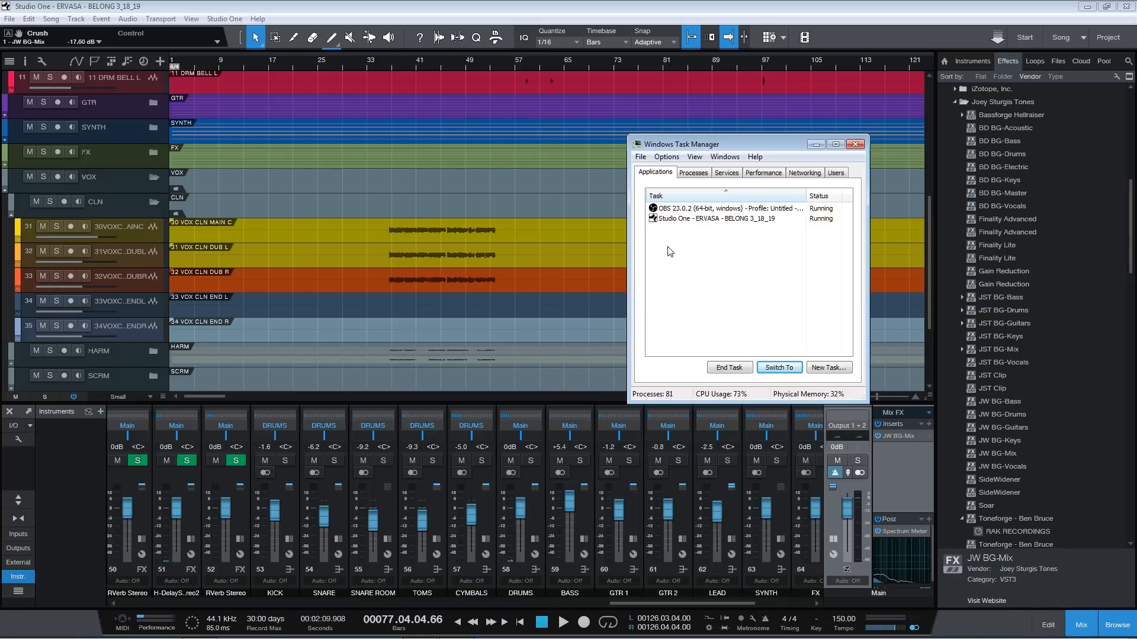
pyautogui.click(695, 175)
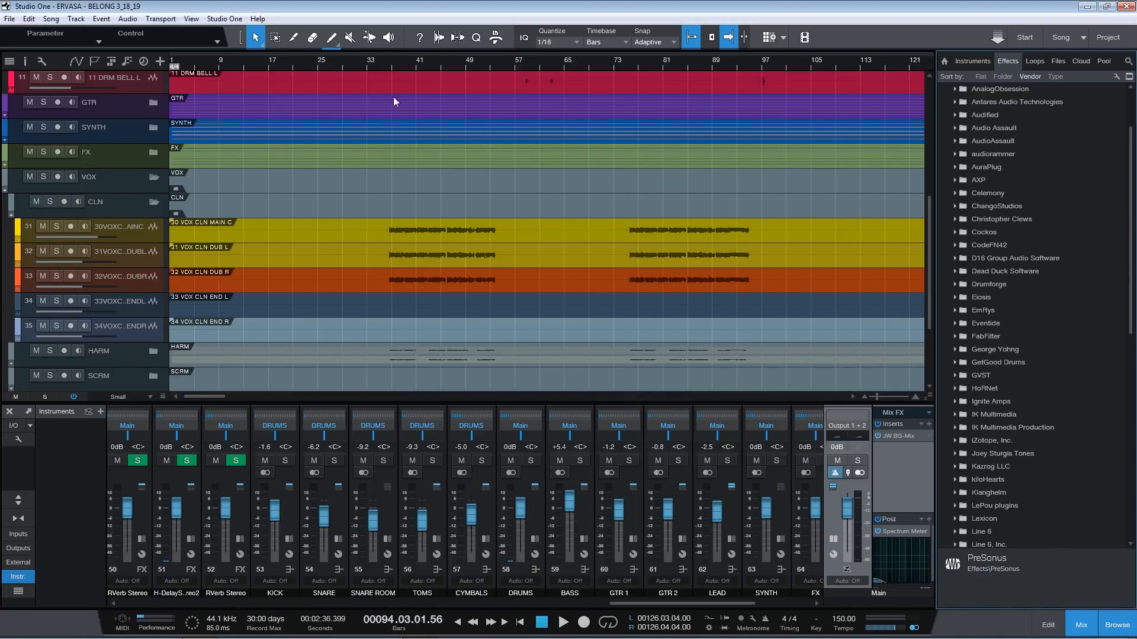
# - Fit the whole song in the arrangement's timeline and hide the browser
pyautogui.moveTo(389, 60); pyautogui.dragTo(439, 74)
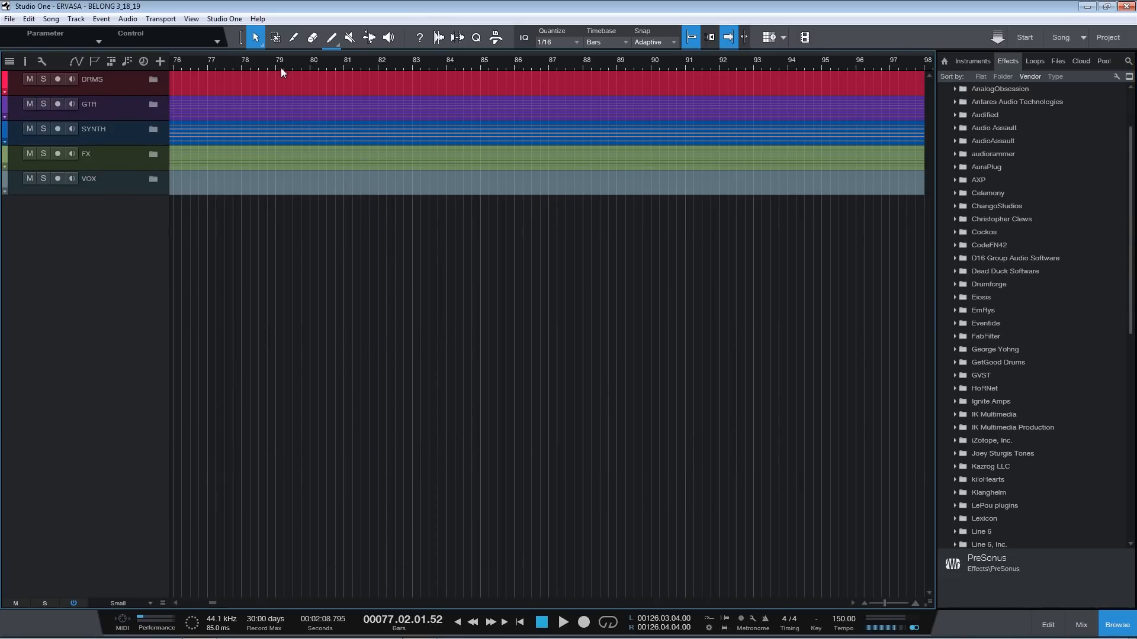
pyautogui.hotkey('shift', 'f')
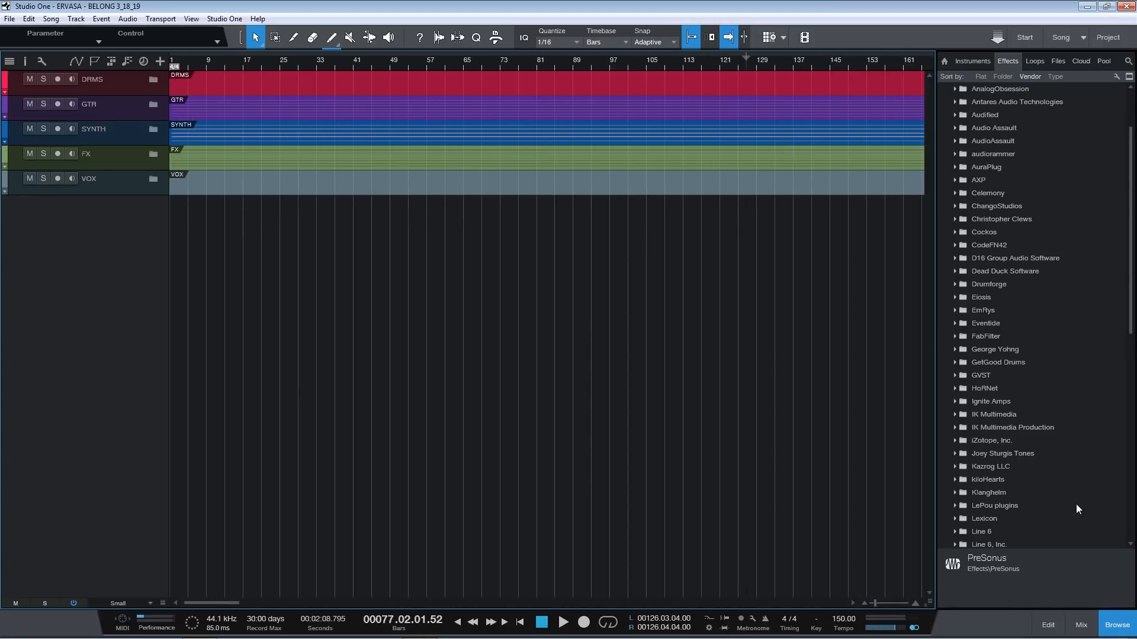
pyautogui.click(1117, 625)
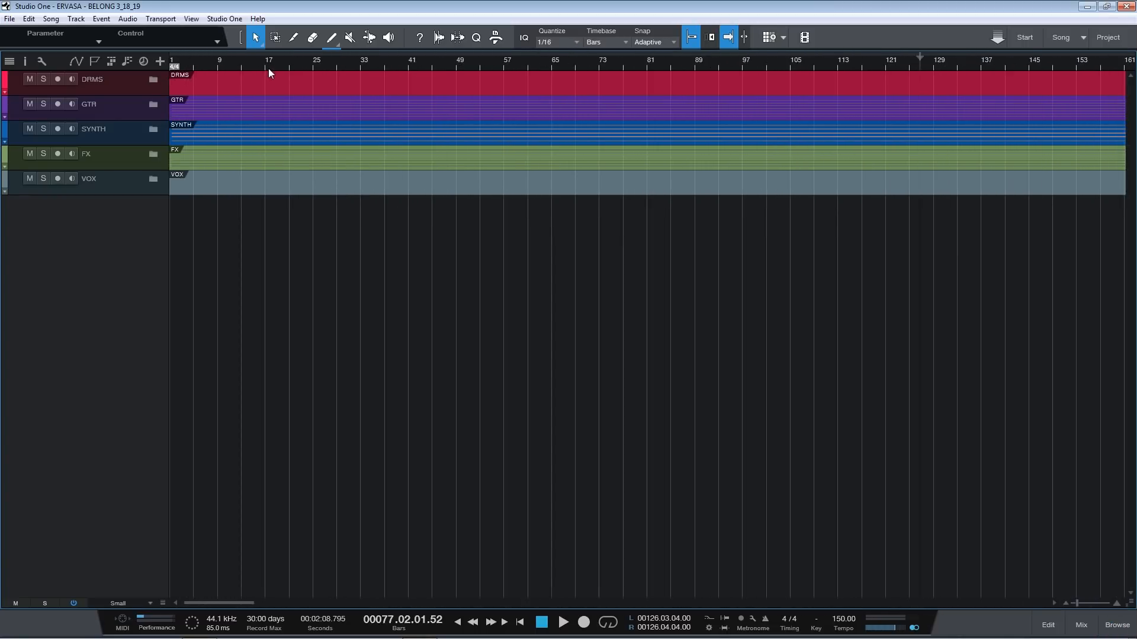